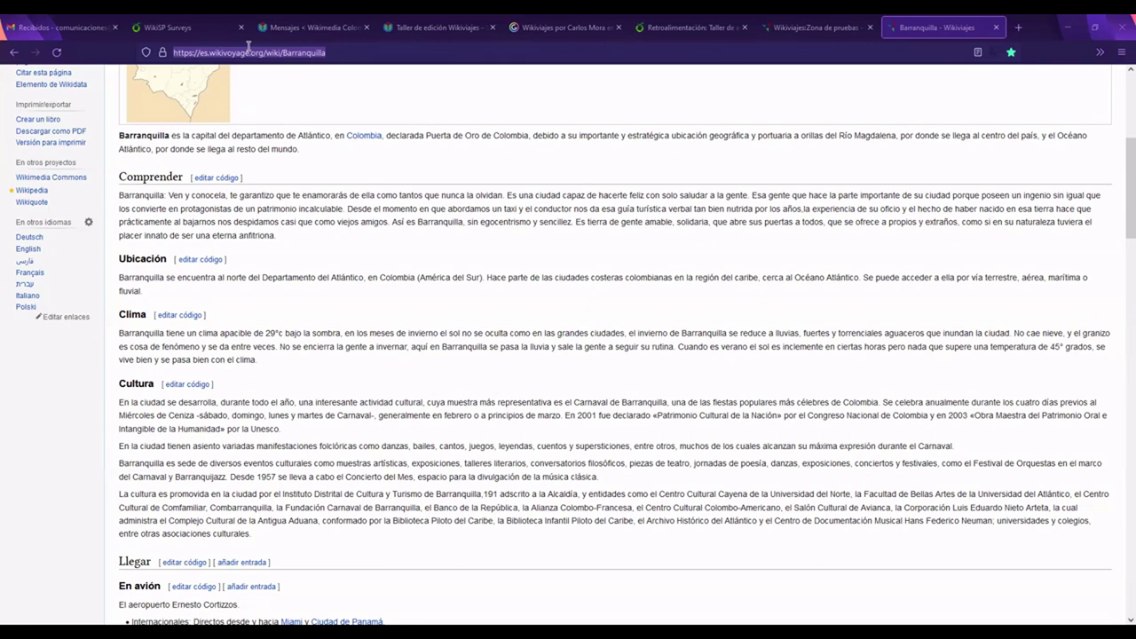
Step: Scroll to the Barranquilla article's Museos section and open its add-listing form
scroll(963, 180, "up", 2)
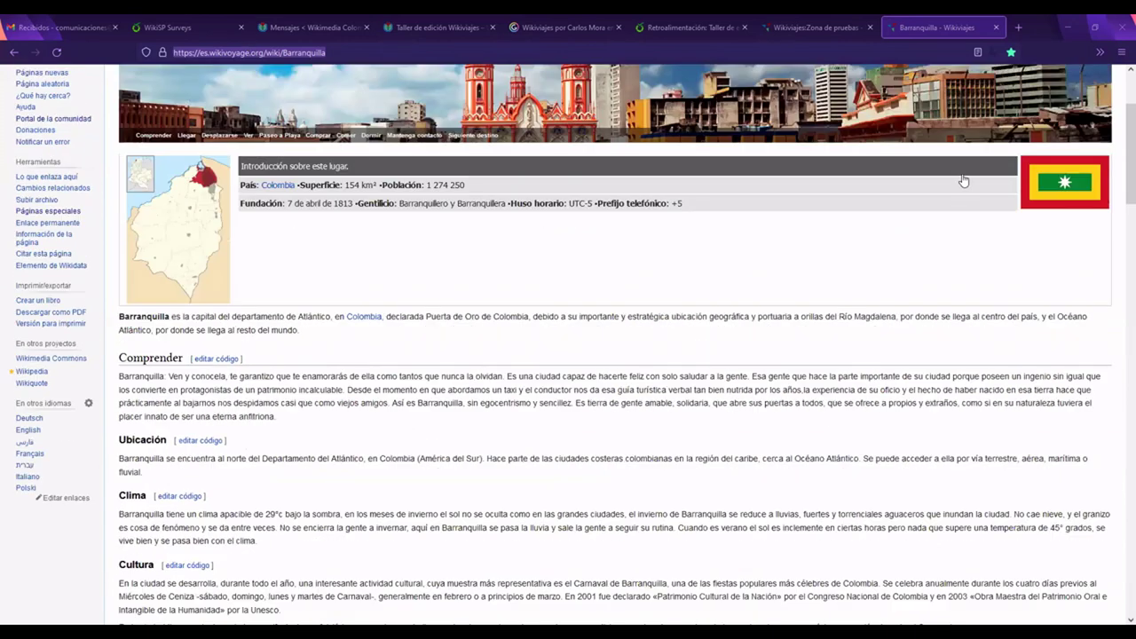
scroll(963, 180, "up", 2)
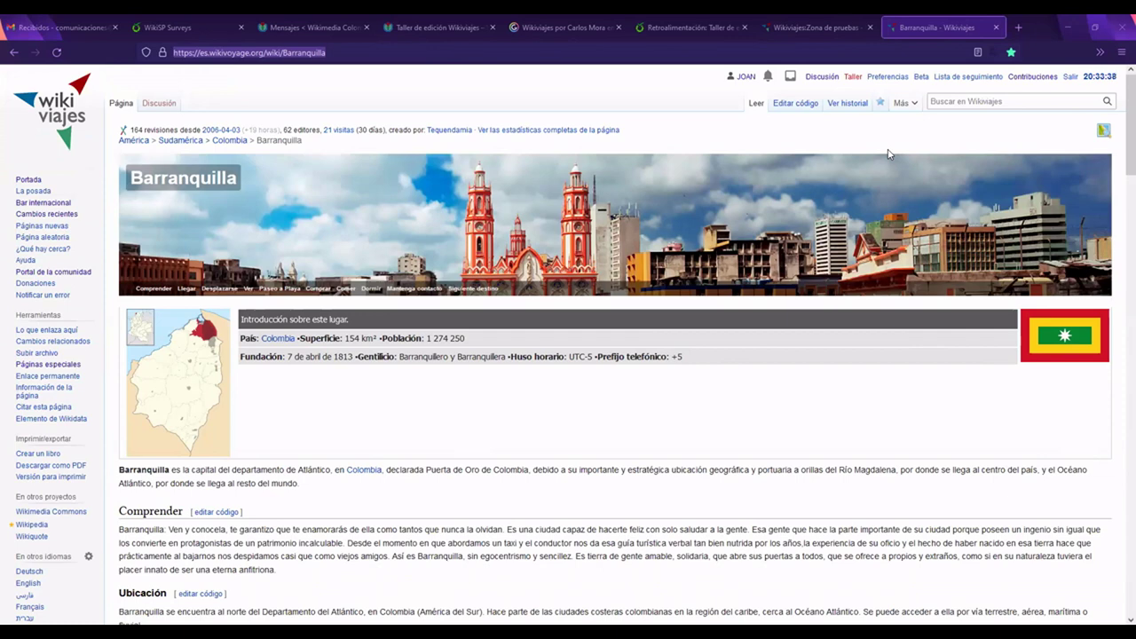
scroll(889, 154, "down", 4)
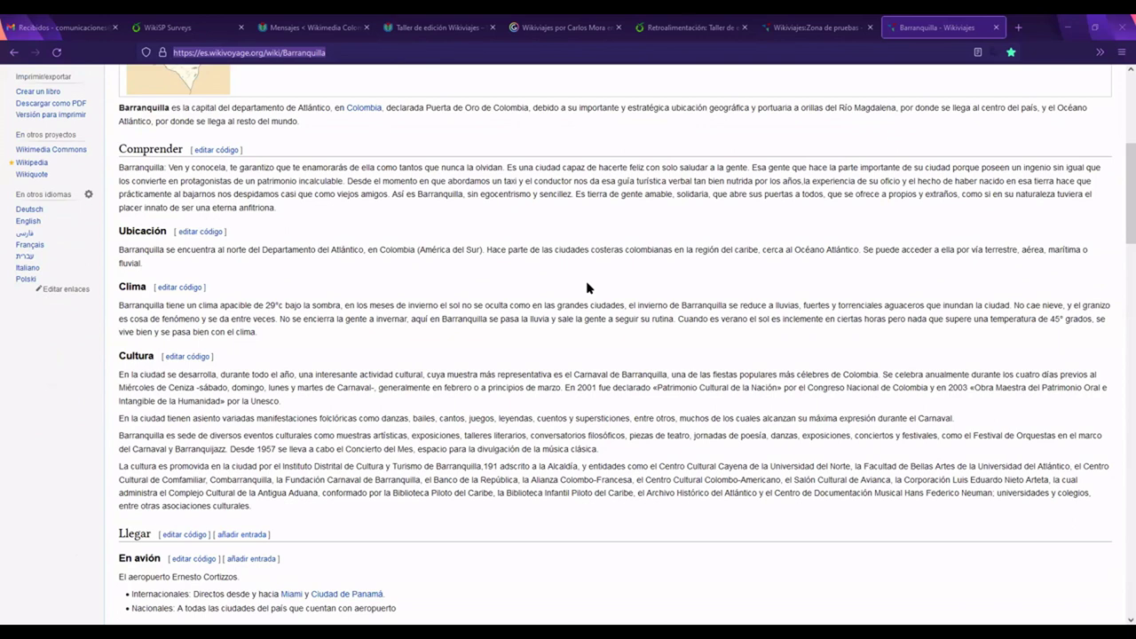
scroll(587, 287, "down", 5)
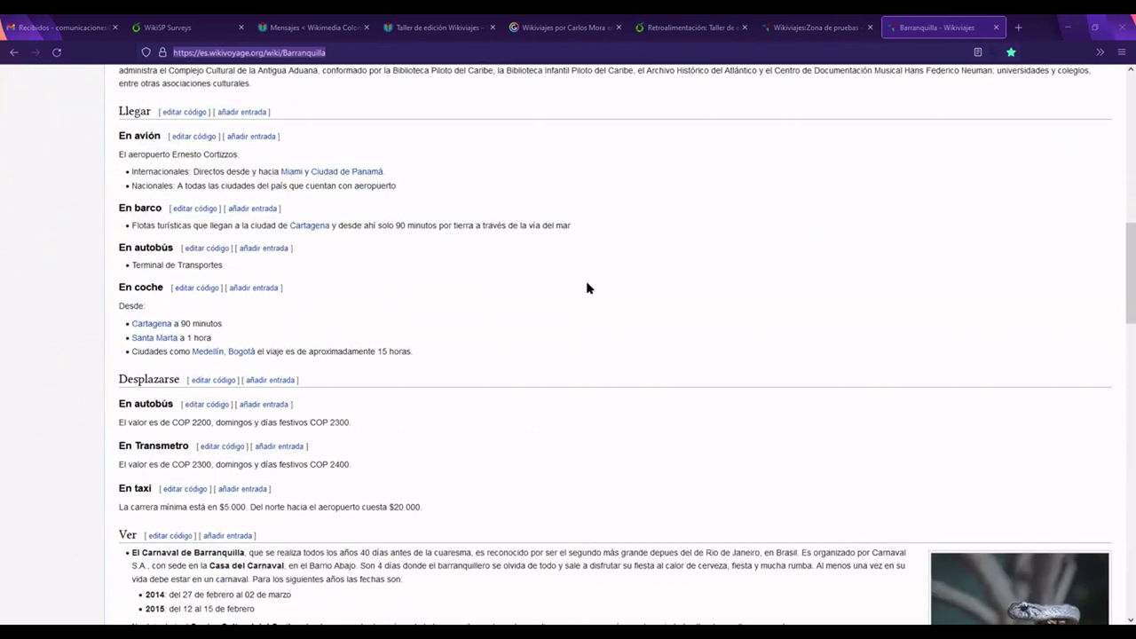
scroll(587, 288, "down", 3)
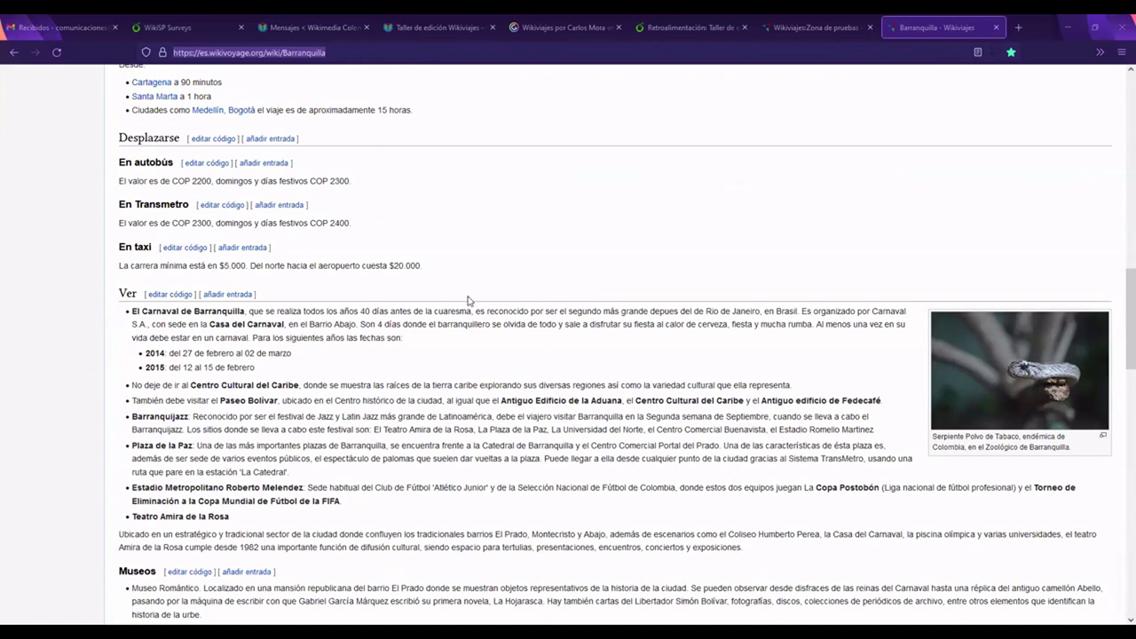
scroll(431, 305, "down", 1)
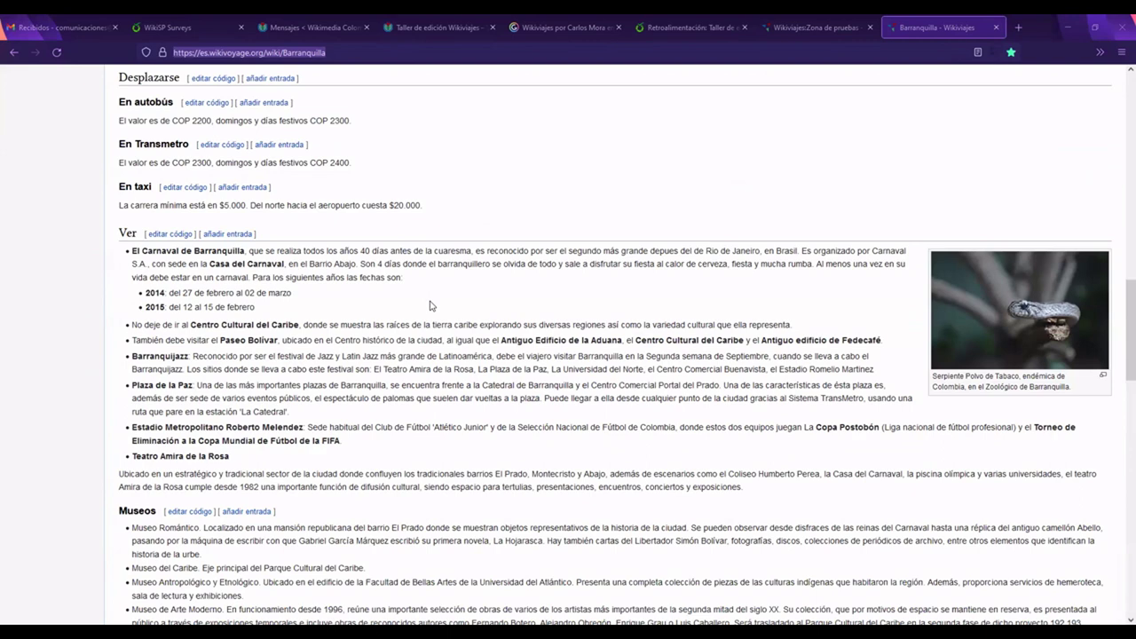
scroll(431, 306, "down", 6)
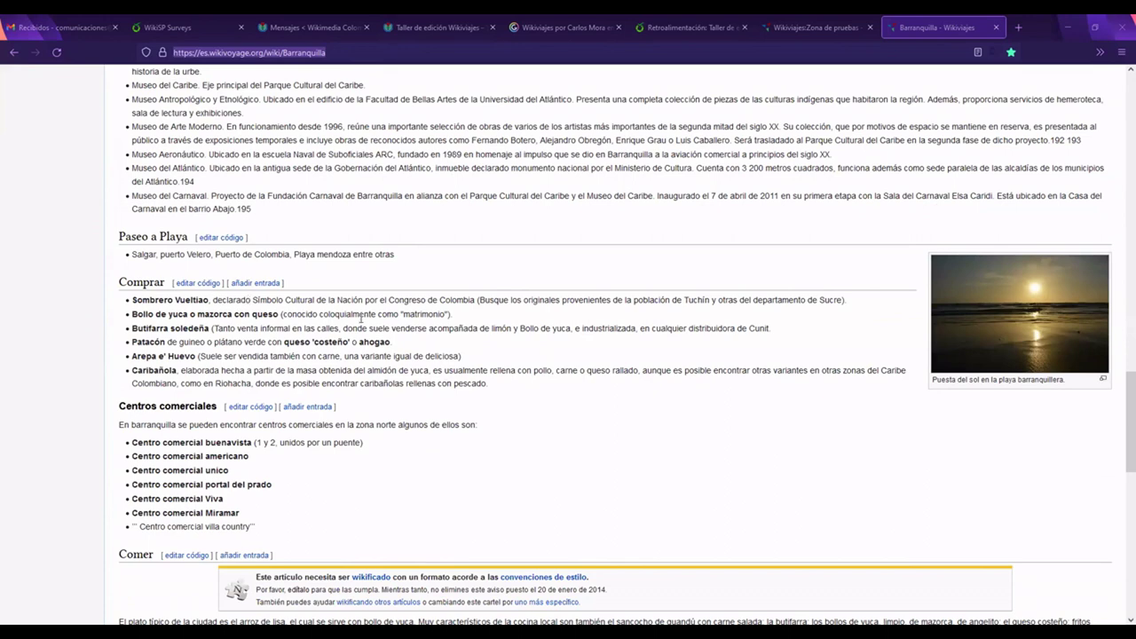
scroll(360, 320, "up", 6)
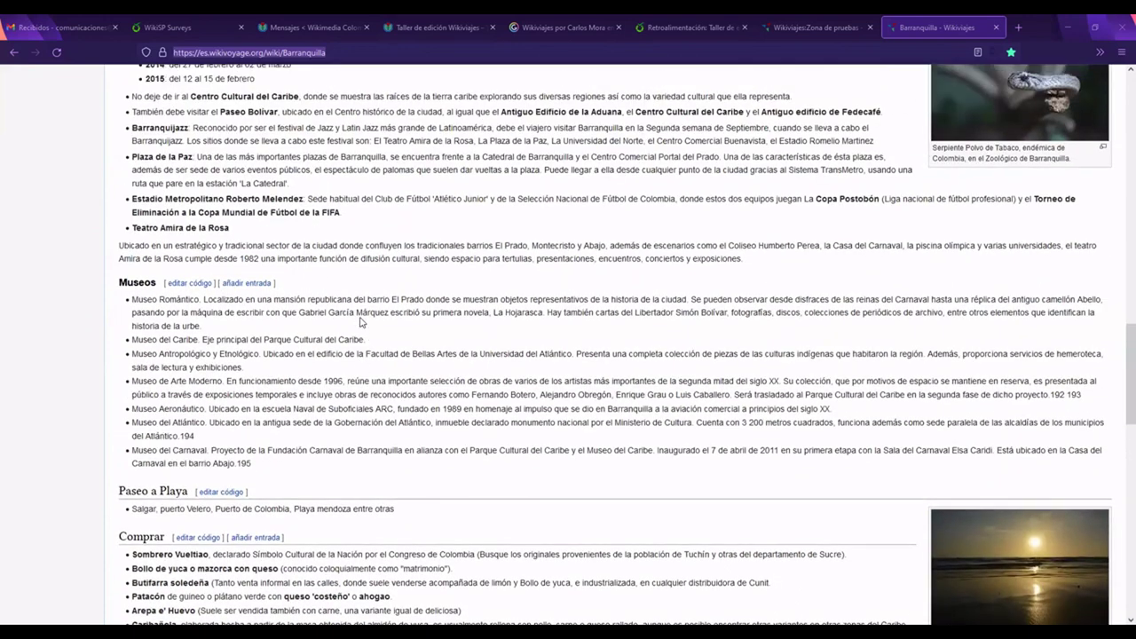
scroll(360, 321, "up", 2)
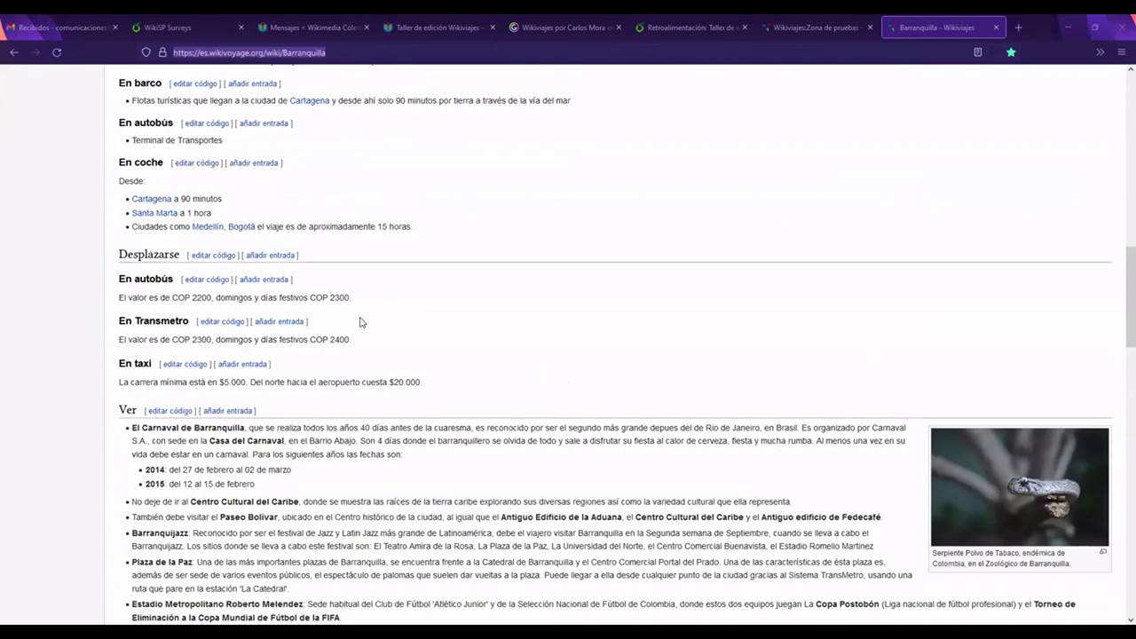
scroll(361, 322, "down", 5)
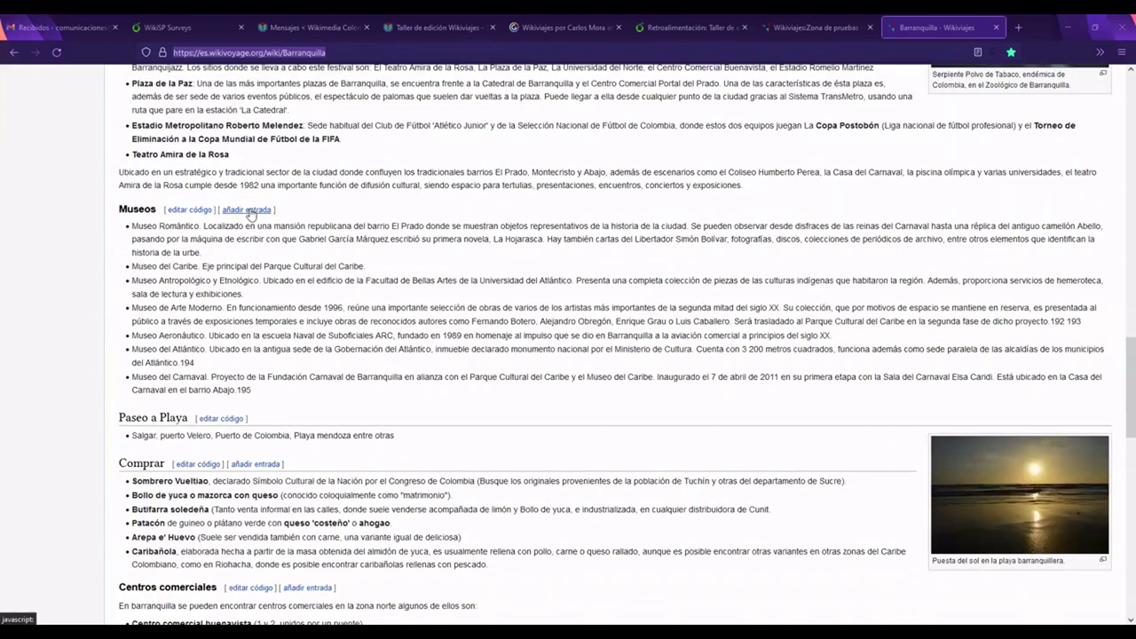
left_click(251, 211)
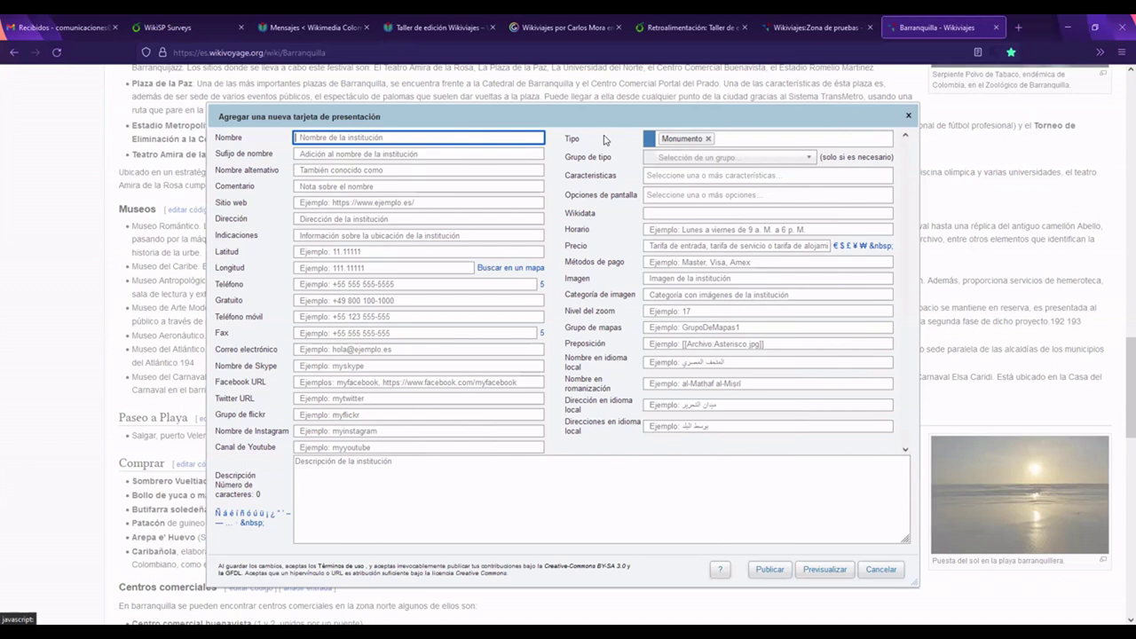
Step: Expand the Grupo de tipo list and close it without choosing a type
left_click(807, 158)
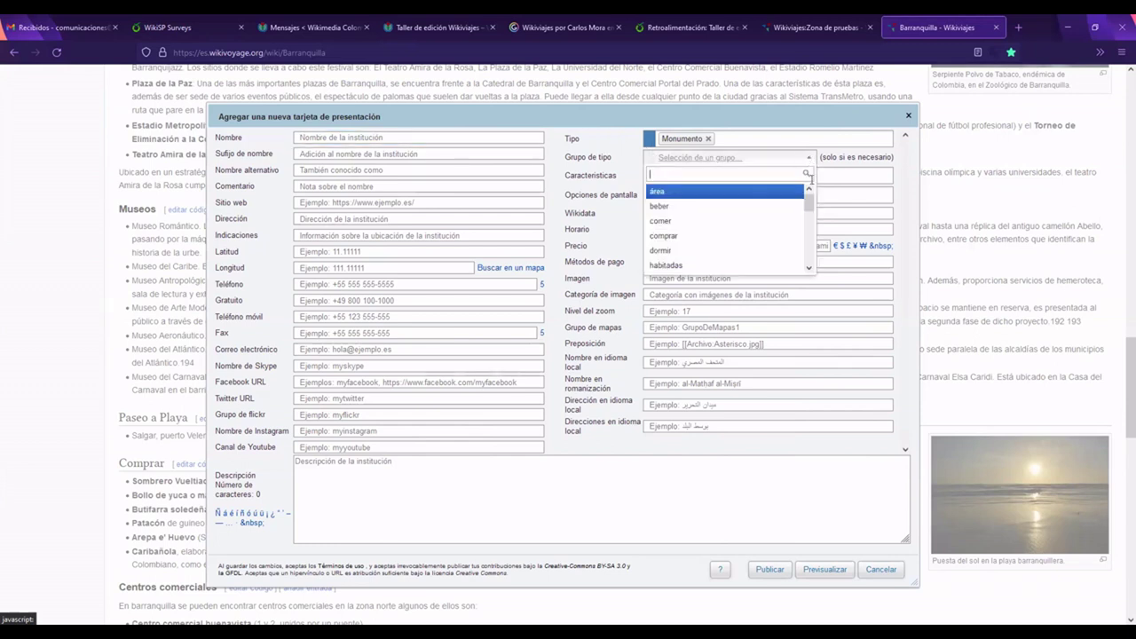
mouse_move(809, 198)
left_mouse_down()
mouse_move(806, 261)
mouse_move(808, 200)
left_mouse_up()
left_click(615, 130)
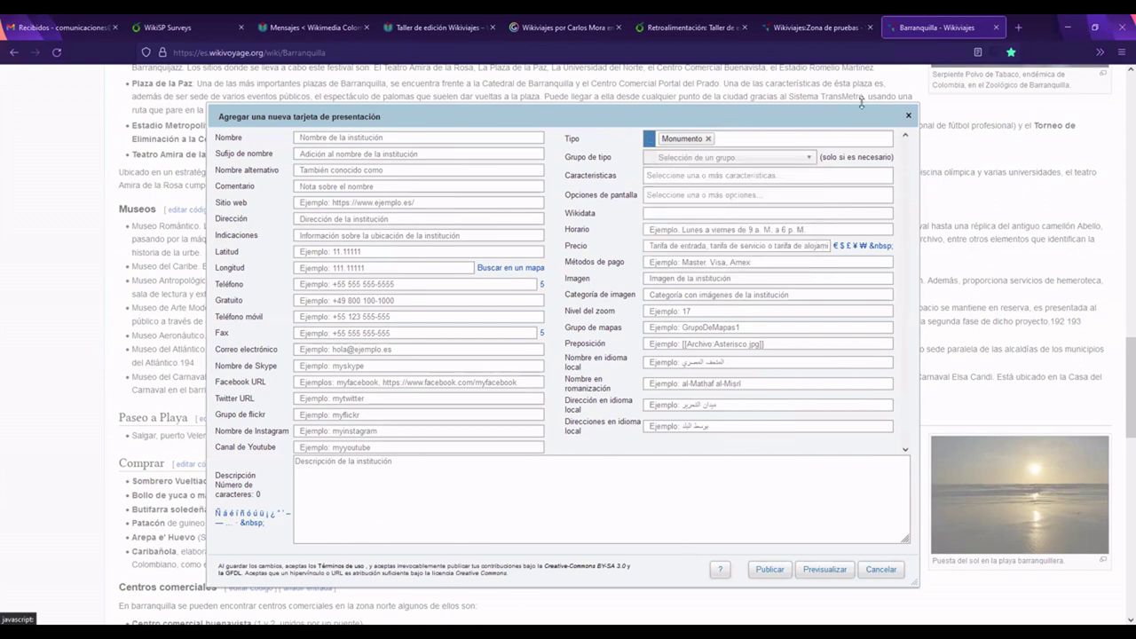
Step: Close and reopen the Museos listing form, entering the name 'Museo Romático'
left_click(912, 117)
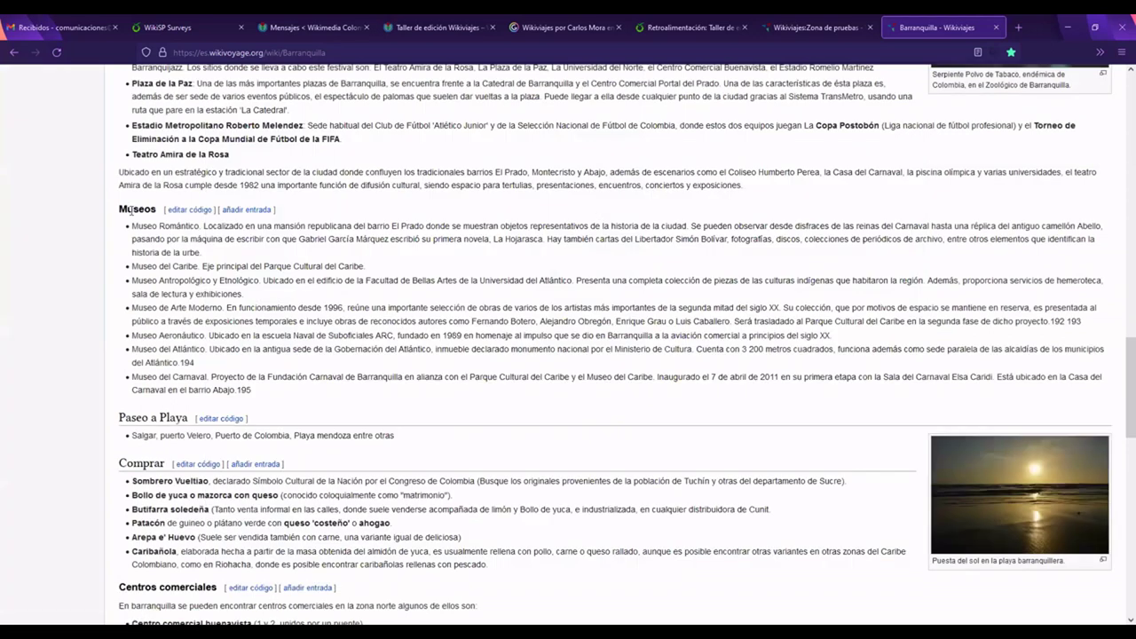
left_click_drag(119, 209, 158, 211)
left_click(248, 210)
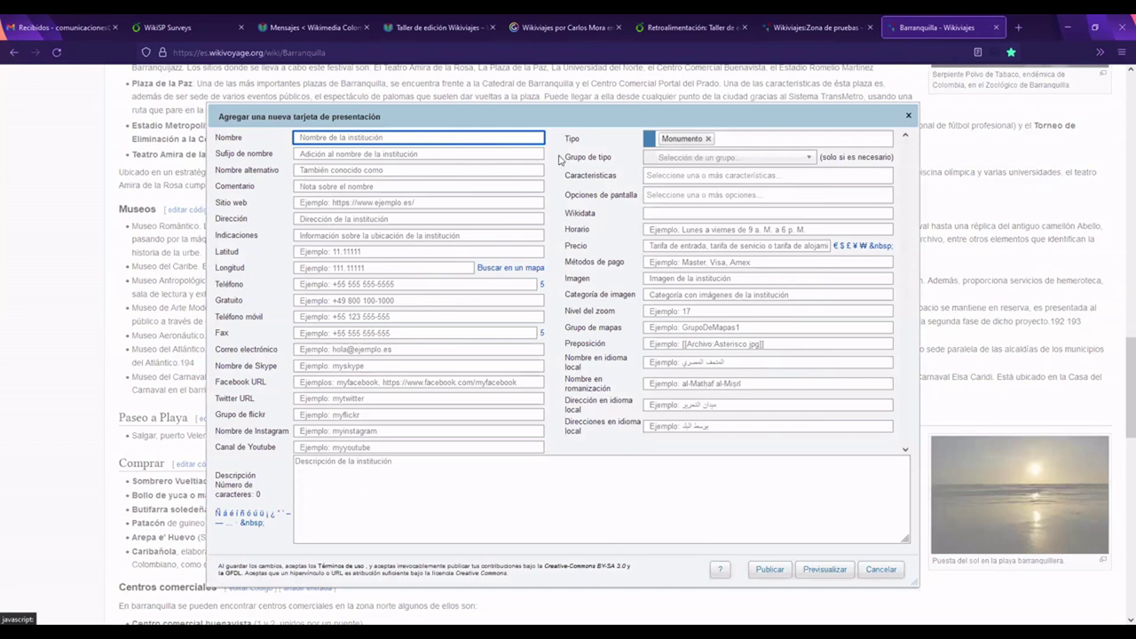
type("Museo Romático")
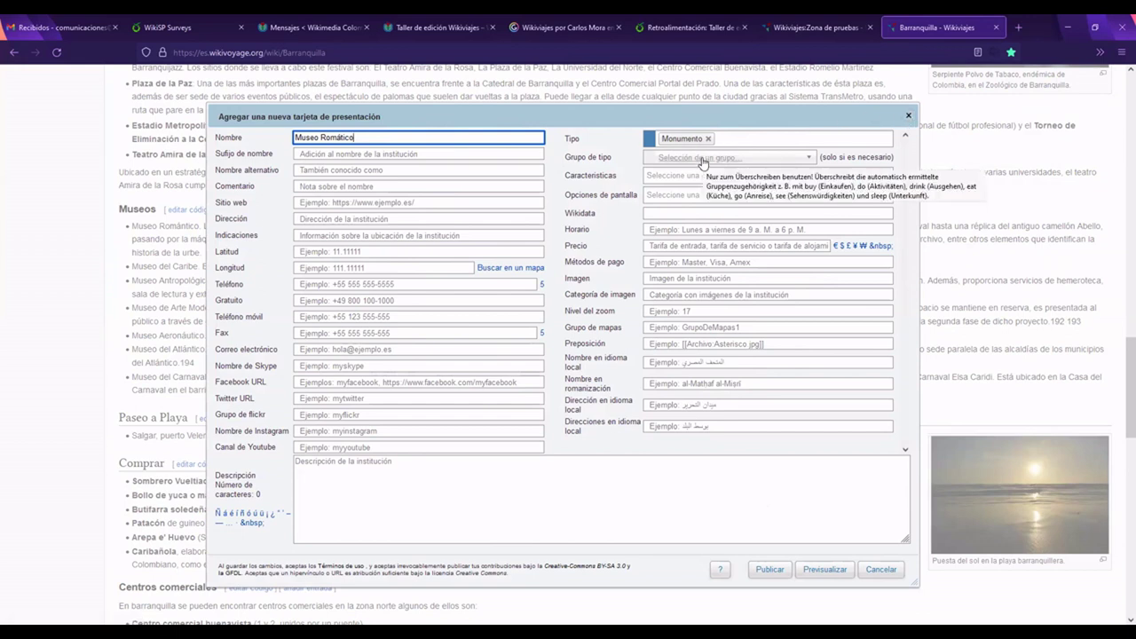
Step: Close the form unsaved, select the existing Museo Romántico text, and reopen the form
left_click(909, 118)
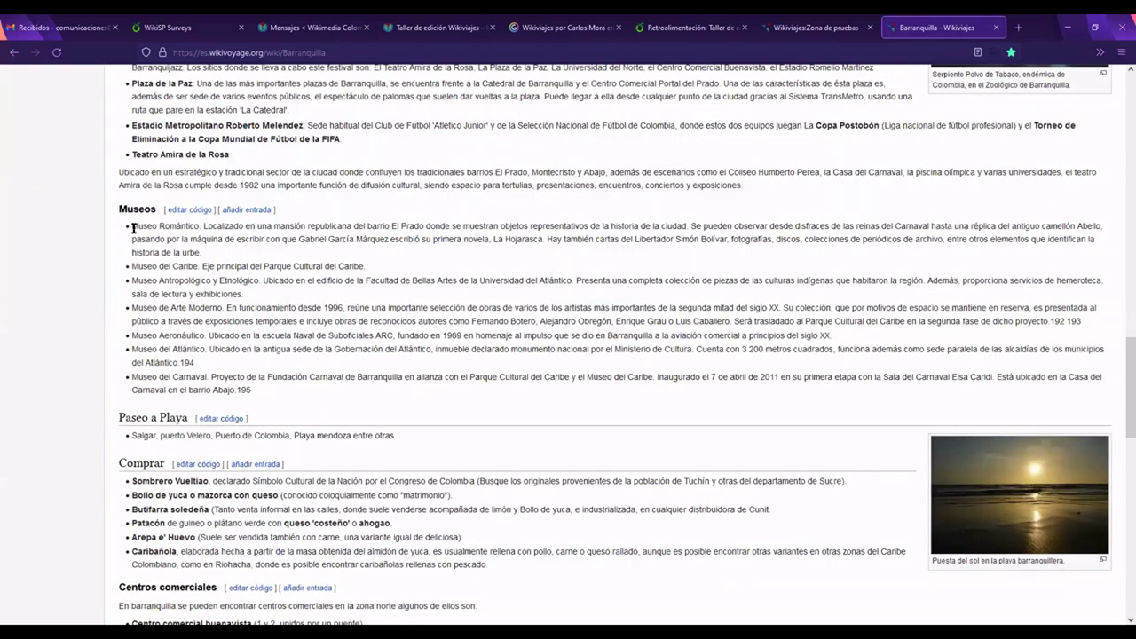
left_click_drag(133, 228, 204, 253)
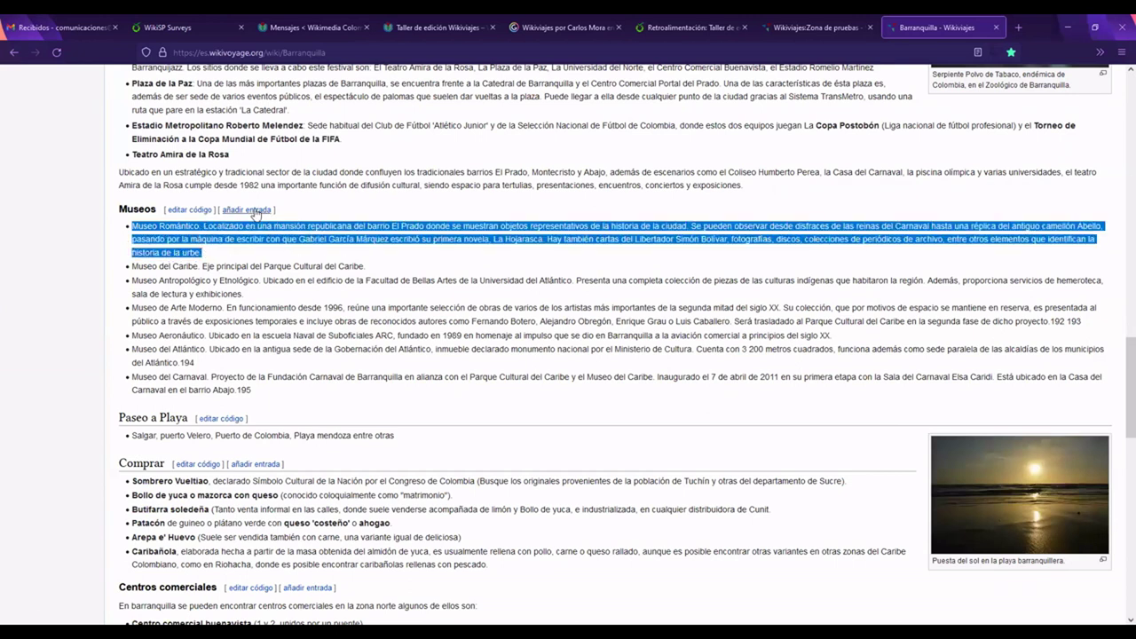
left_click(257, 210)
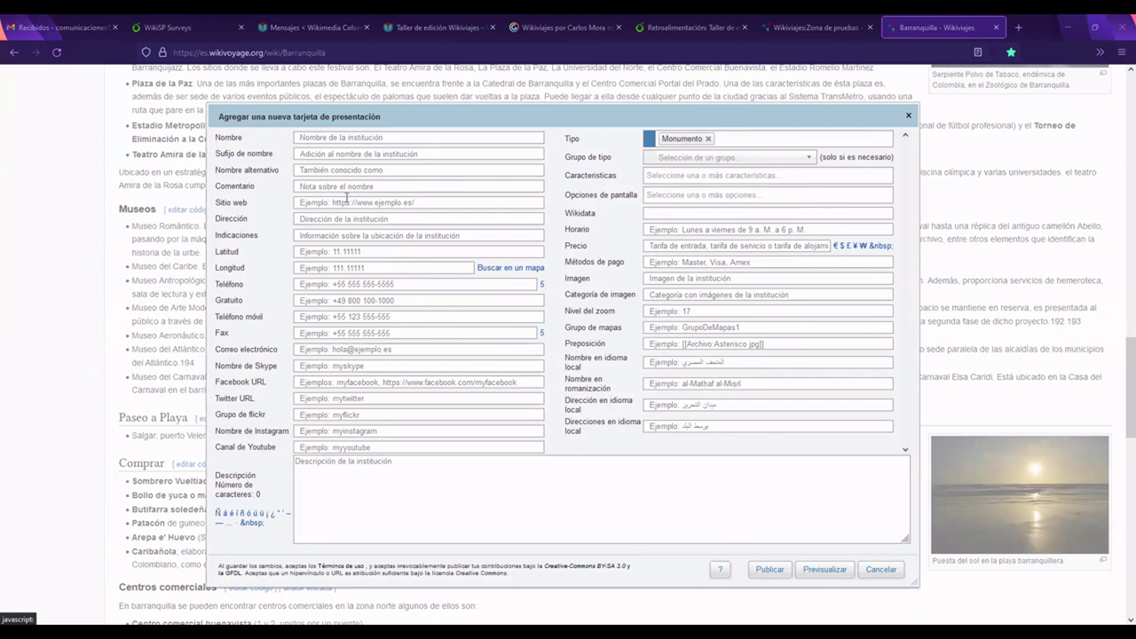
Step: Paste 'Museo Romántico' into Nombre, leaving the type group unchanged
left_click(347, 140)
type("Museo Romántico")
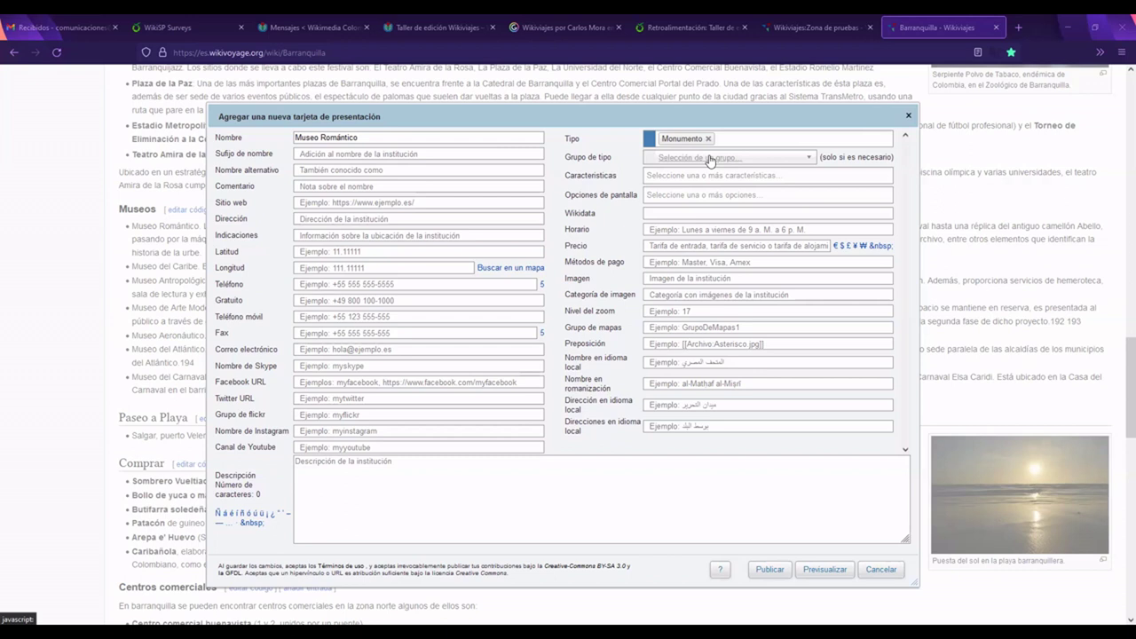
left_click(649, 160)
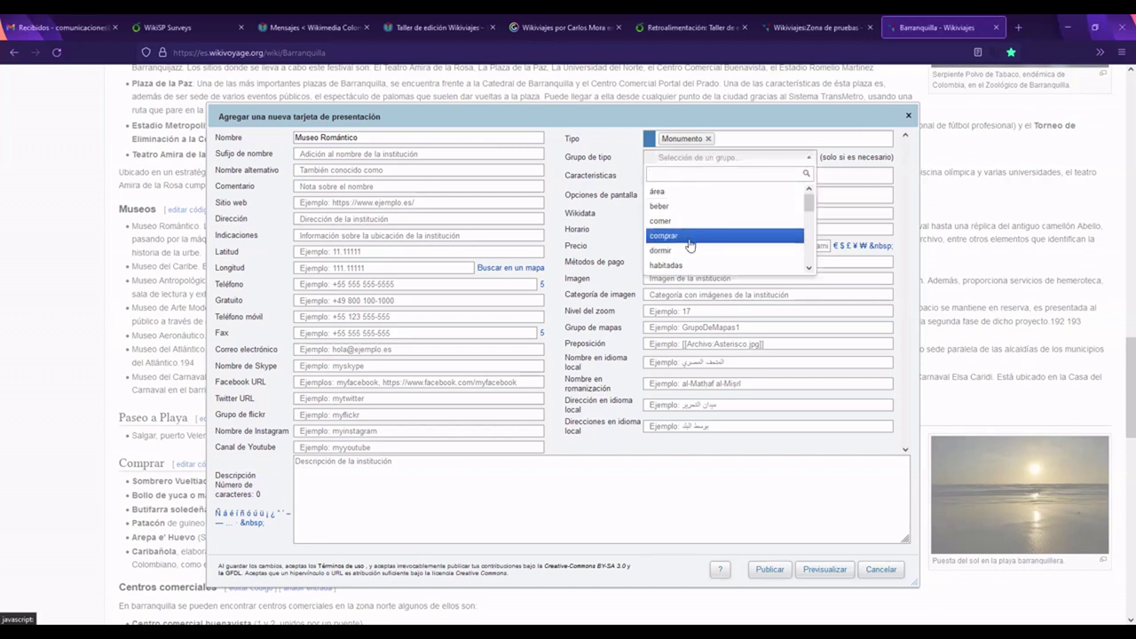
left_click(606, 166)
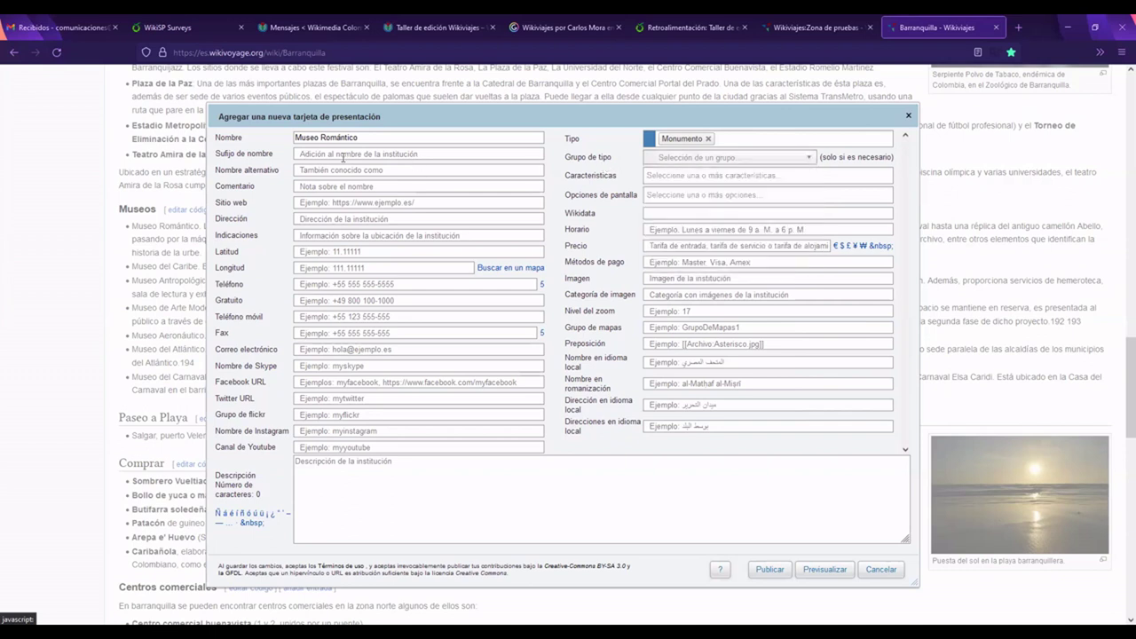
Step: Paste the El Prado mansion museum description into Descripción and publish the listing
left_click(664, 176)
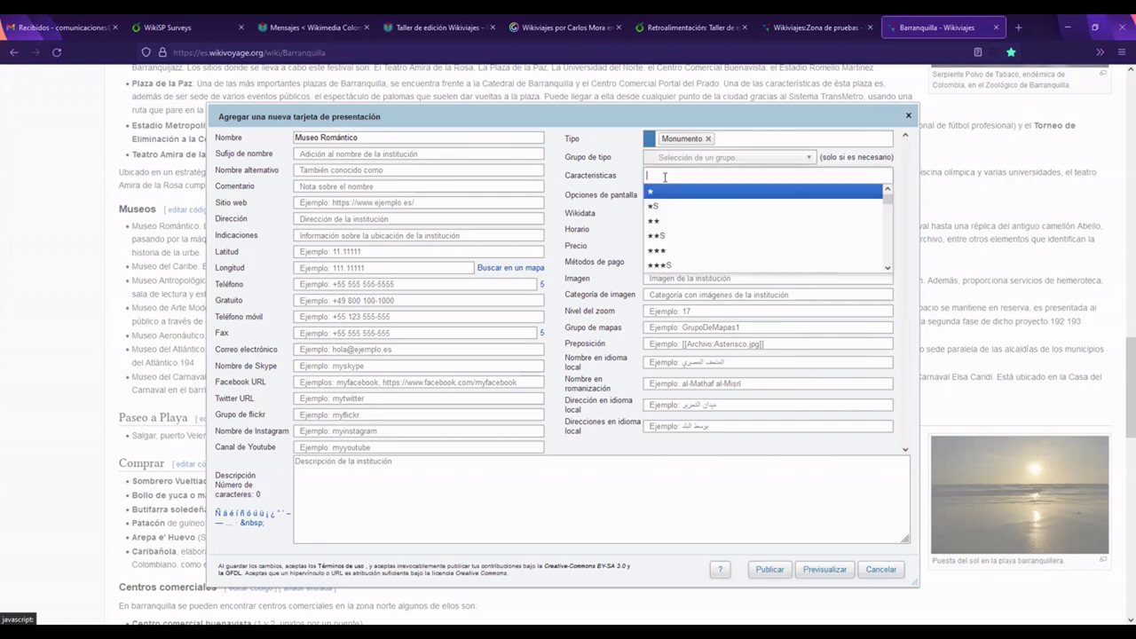
type("Localizado en una mansión republicana del barrio El Prado donde se muestran objetos representativos de la historia de la ciudad. Se pueden observar desde disfraces de las reinas del Carnaval hasta una réplica del antiguo camellón Abello, pasando por la máquina de escribir con que Gabriel García Márquez escribió su primera novela, La Hojarasca.")
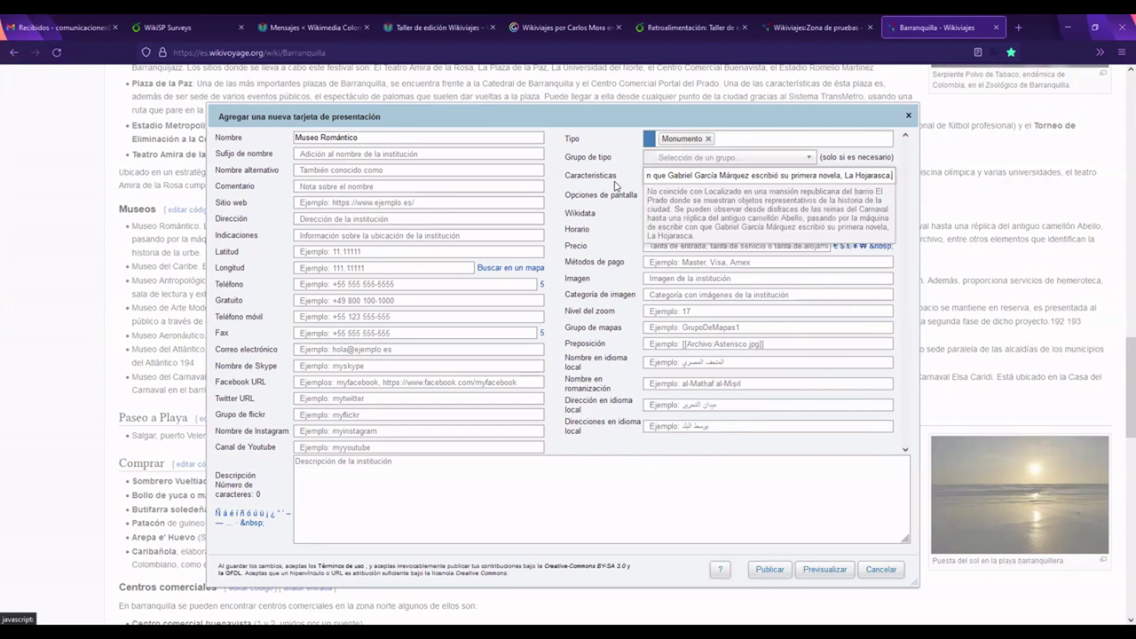
key("ctrl+z")
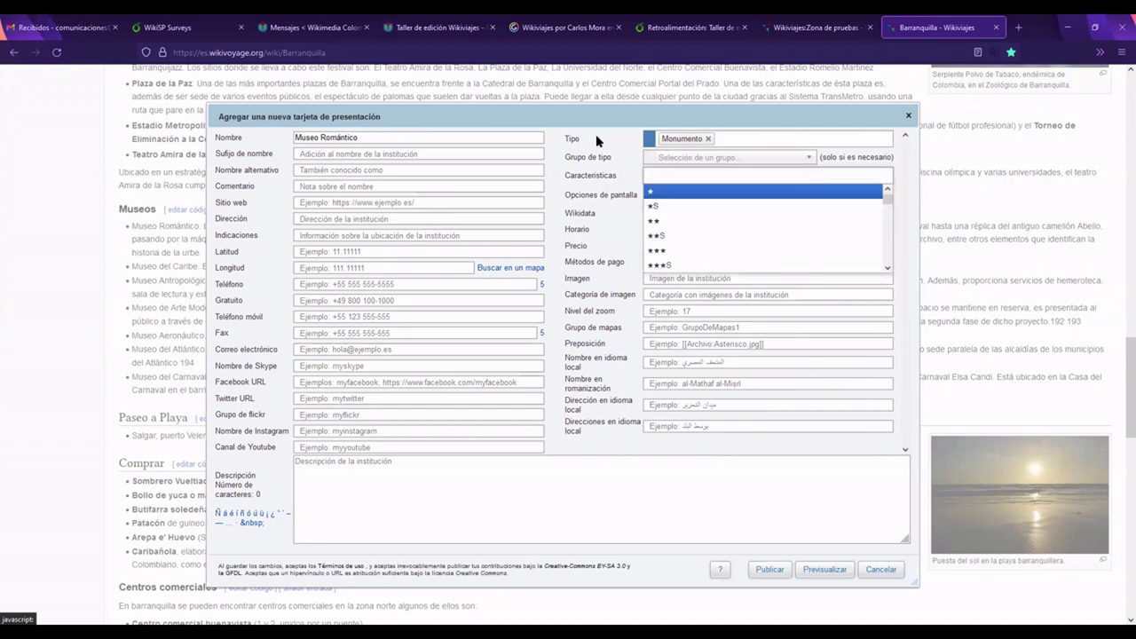
left_click(596, 134)
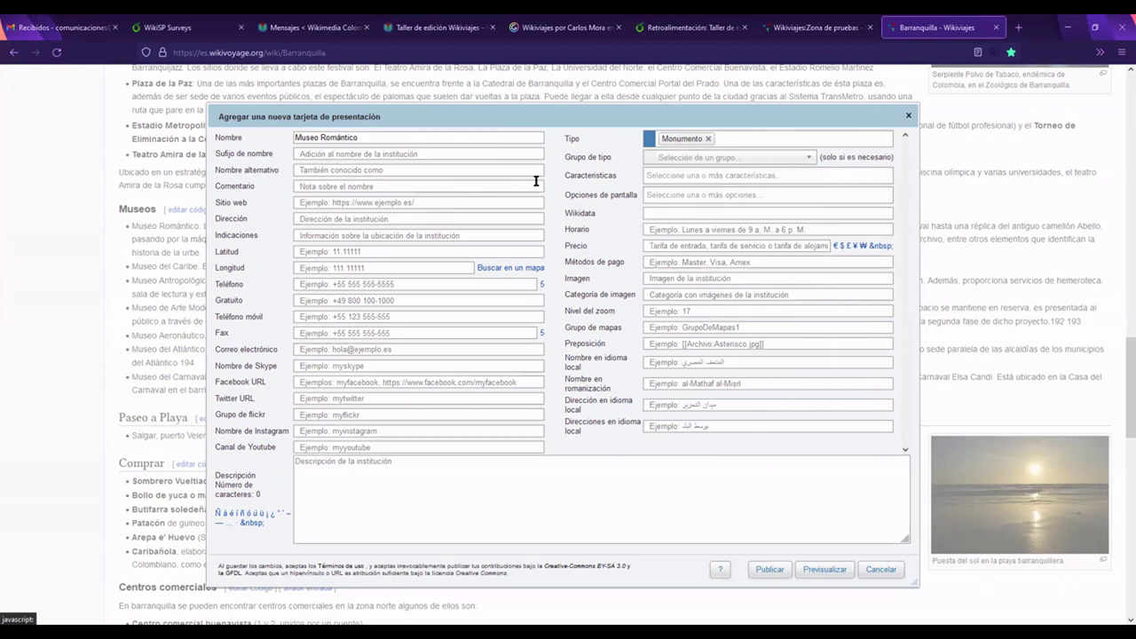
left_click(359, 493)
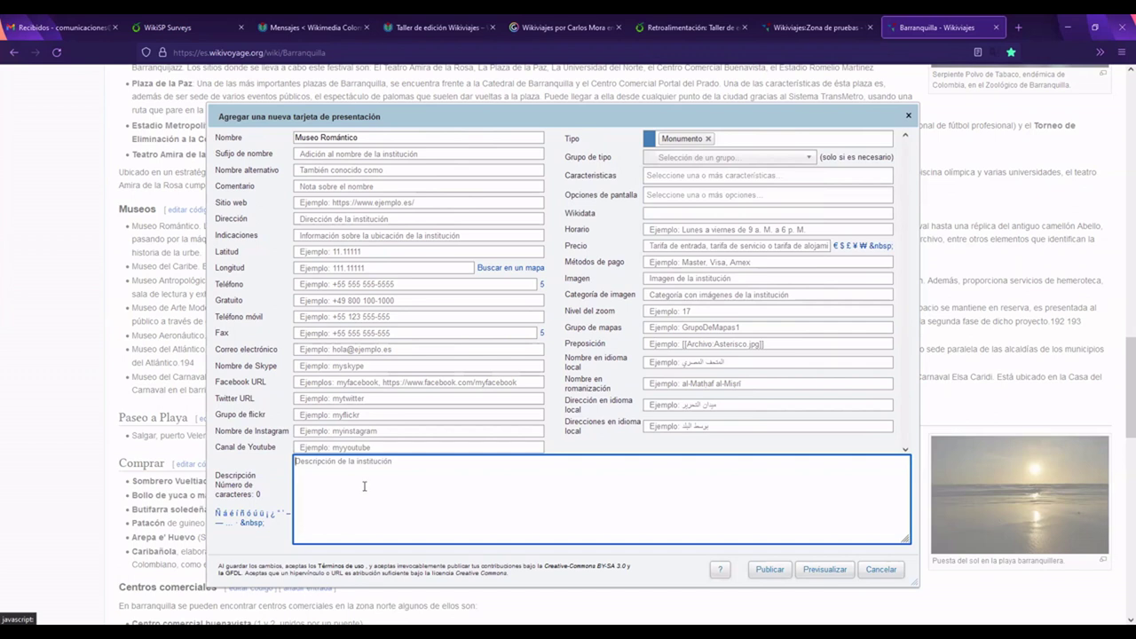
type("Localizado en una mansión republicana del barrio El Prado donde se muestran objetos representativos de la historia de la ciudad. Se pueden observar desde disfraces de las reinas del Carnaval hasta una réplica del antiguo camellón Abello, pasando por la máquina de escribir con que Gabriel García Márquez escribió su primera novela, La Hojarasca.")
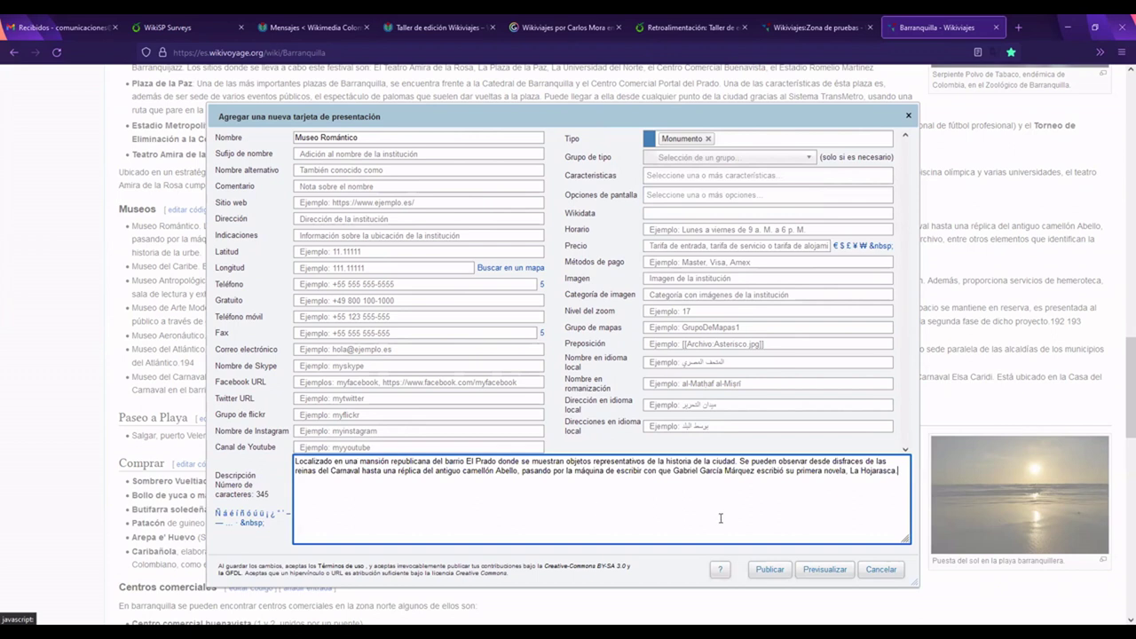
left_click(769, 570)
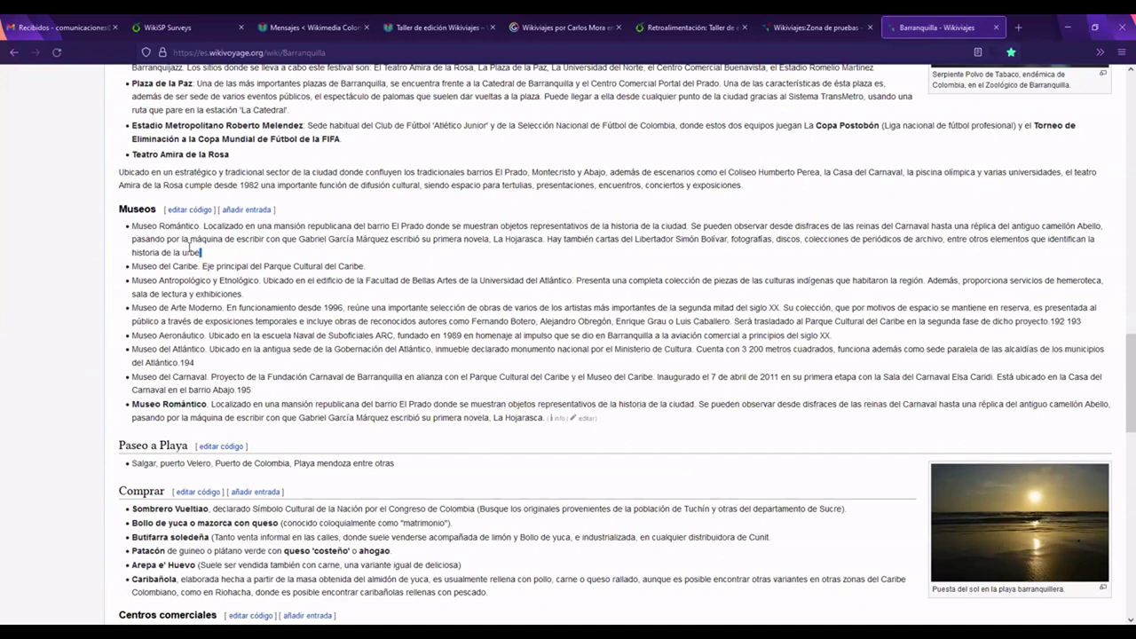
Step: Select the original and the newly added Museo Romántico entries to compare them
left_click_drag(202, 252, 133, 226)
left_click(202, 375)
left_click_drag(132, 404, 524, 417)
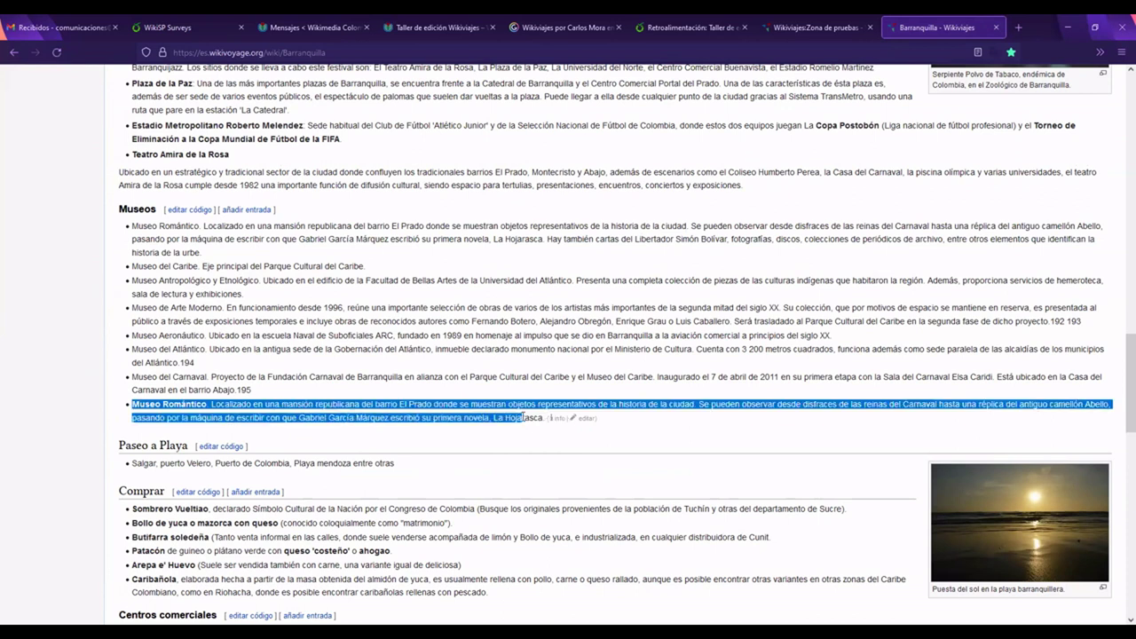
left_click(524, 417)
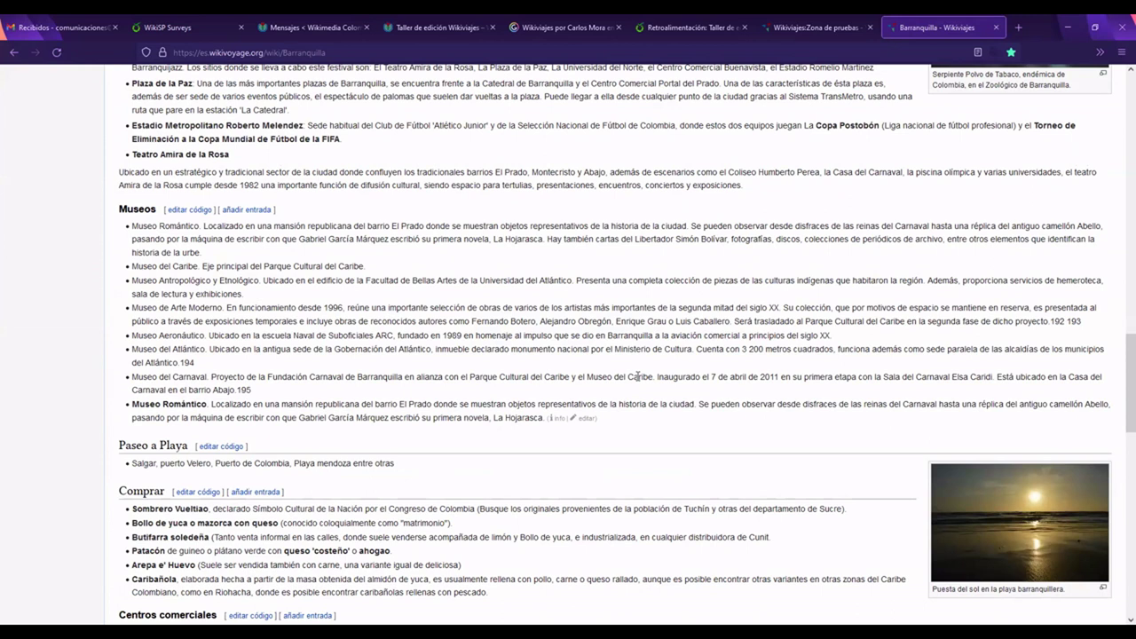
Step: Scroll back up to the top of the Barranquilla article
scroll(639, 376, "down", 1)
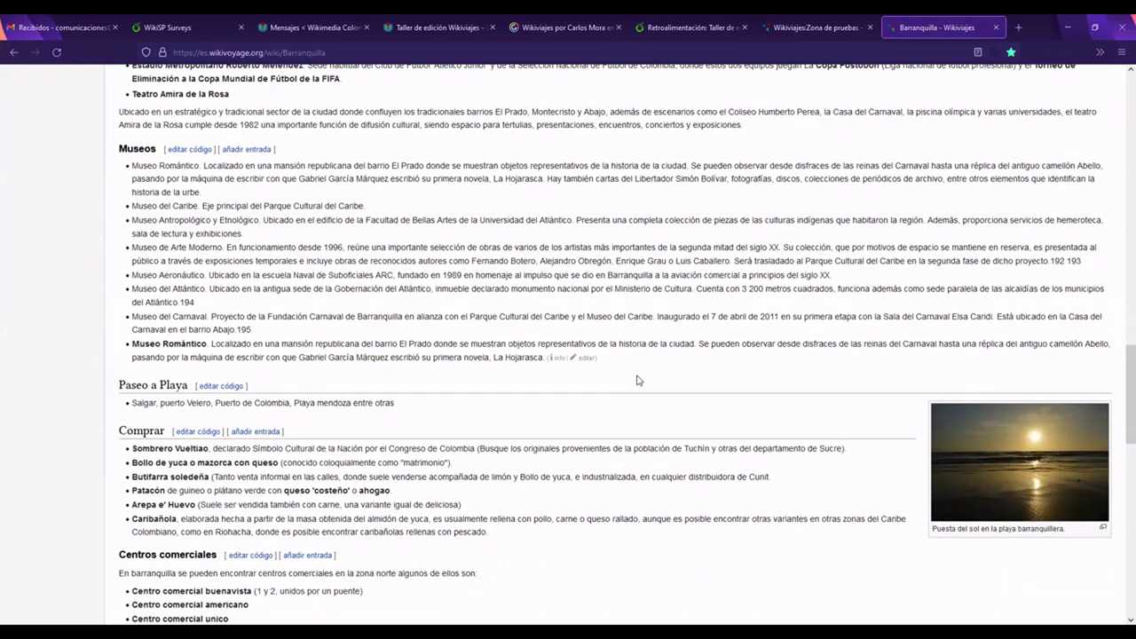
scroll(637, 380, "down", 1)
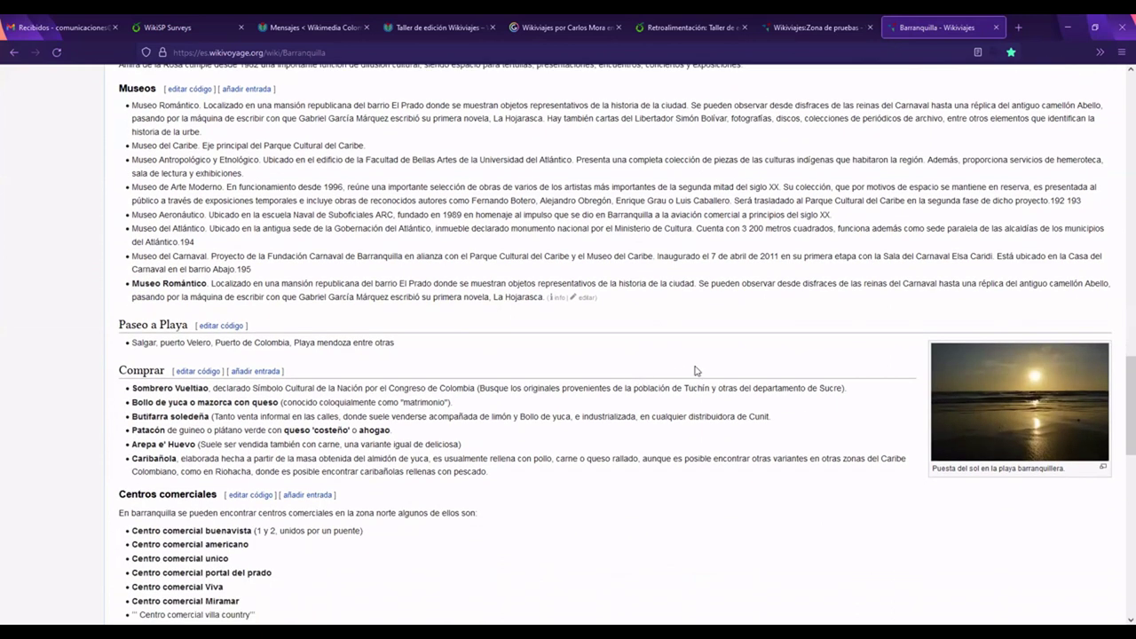
scroll(696, 371, "up", 1)
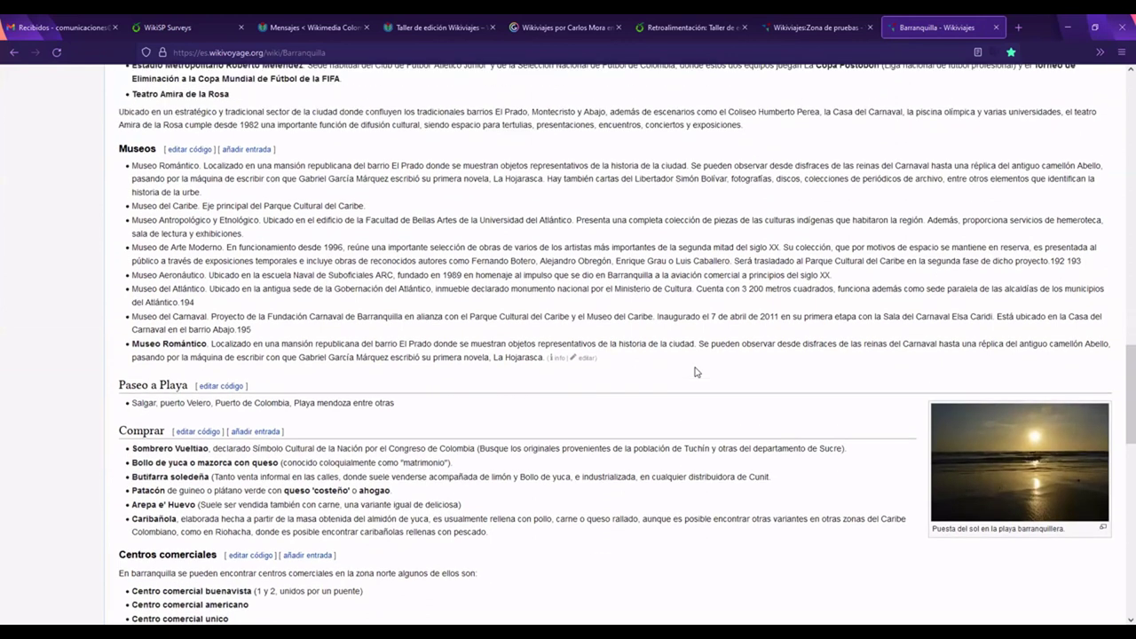
scroll(696, 371, "up", 1)
scroll(695, 371, "up", 2)
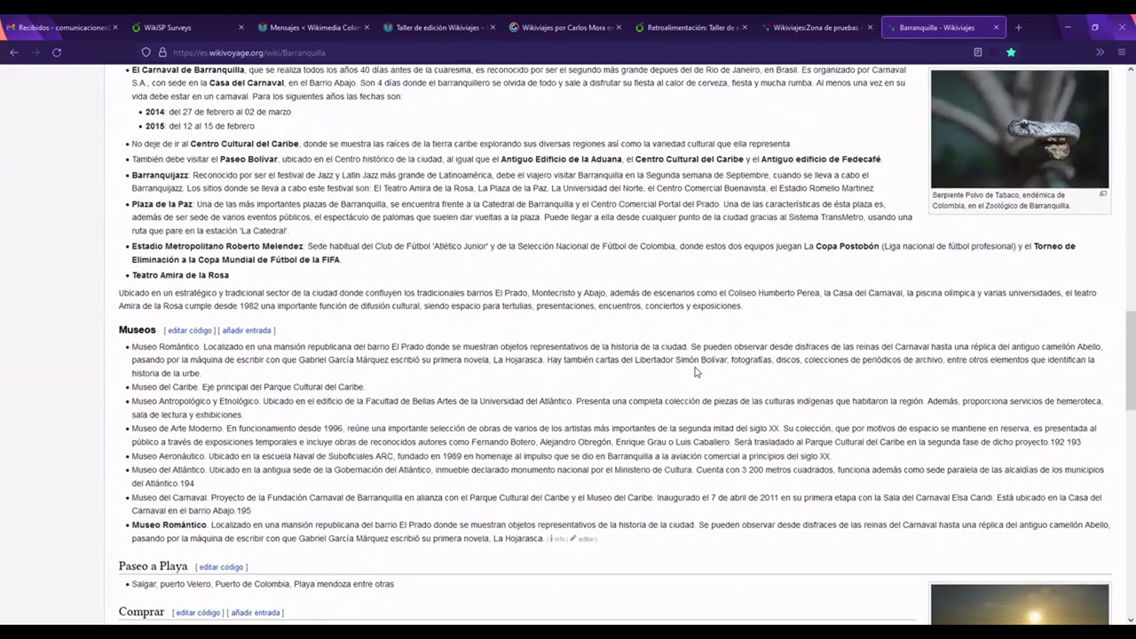
left_click_drag(1120, 332, 1119, 267)
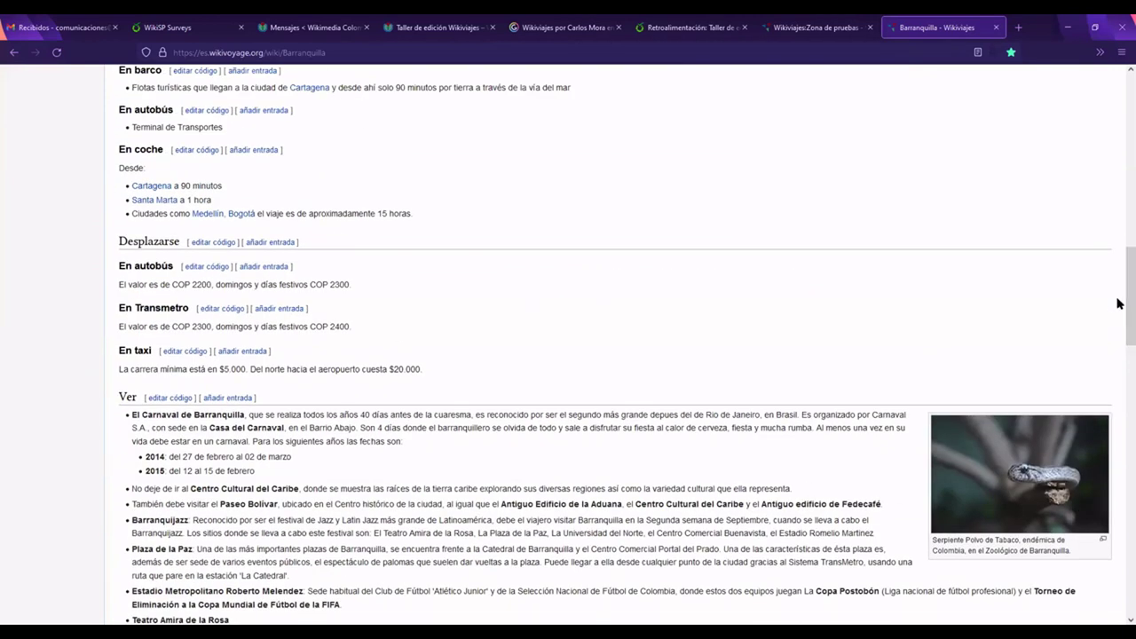
left_click_drag(1118, 325, 1119, 406)
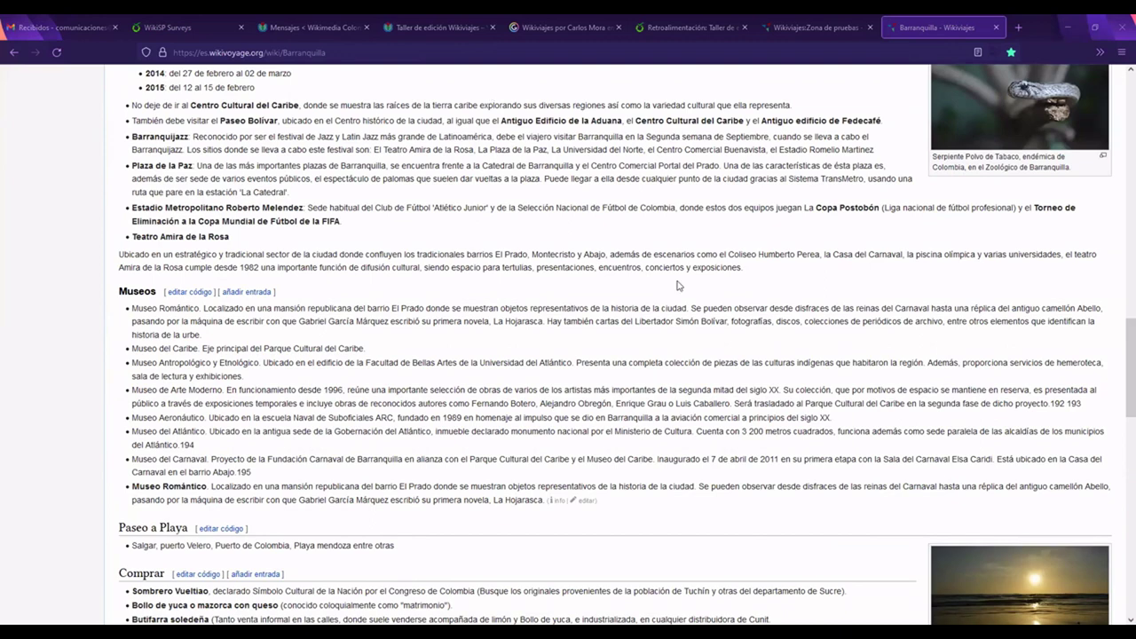
left_click(1120, 296)
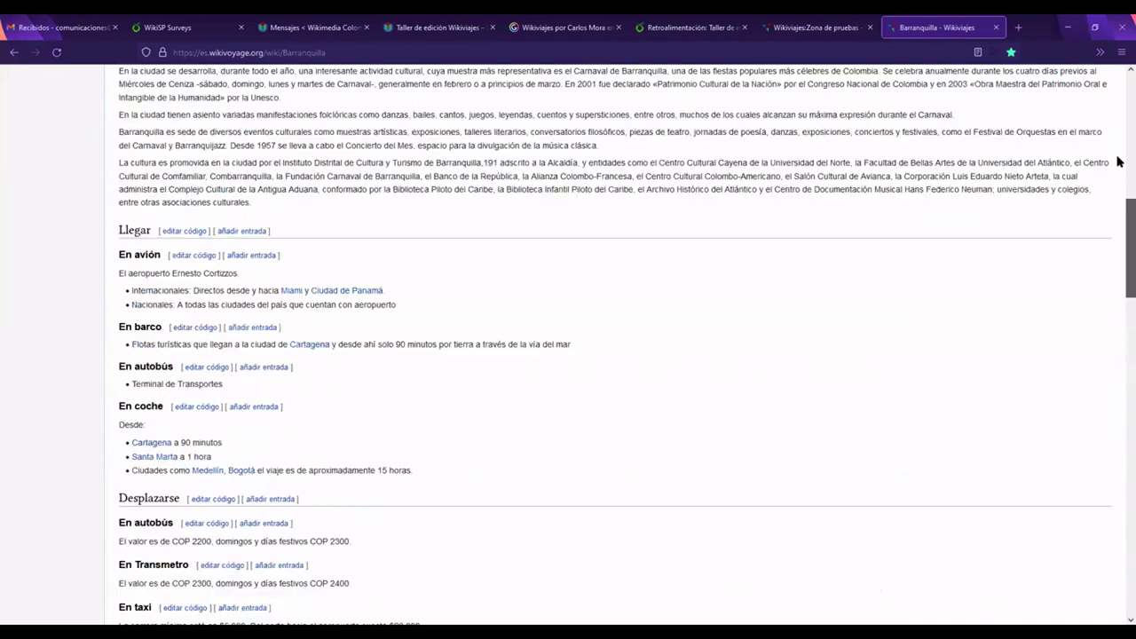
scroll(1120, 161, "up", 15)
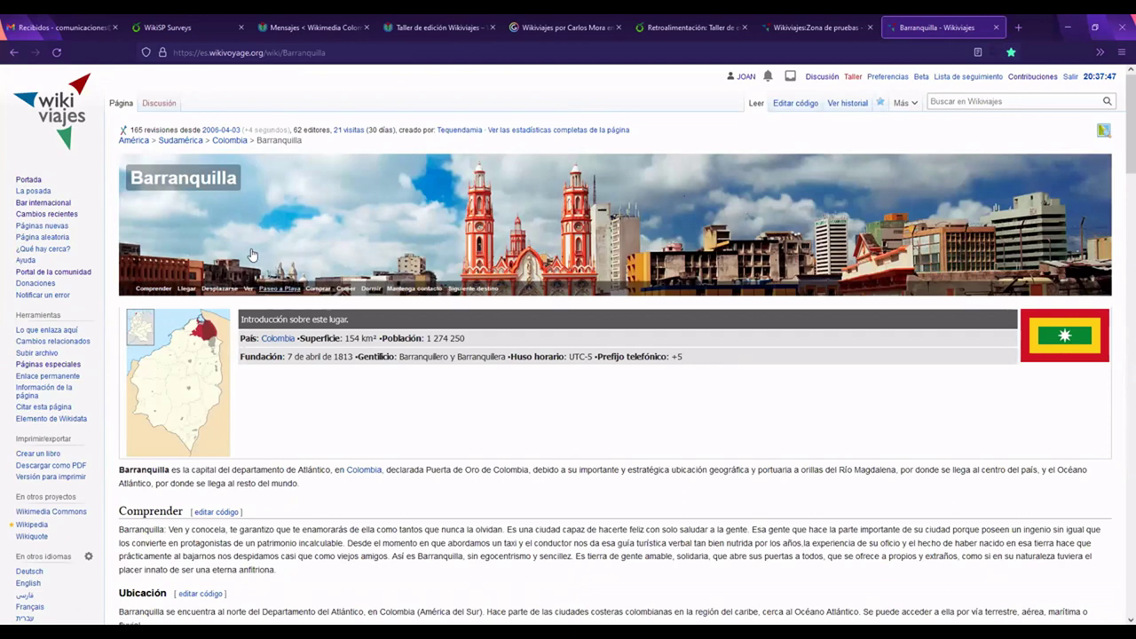
Step: Scroll to the article's categories and open the Colombia category page
scroll(1120, 533, "down", 15)
scroll(1120, 579, "down", 15)
left_click(207, 520)
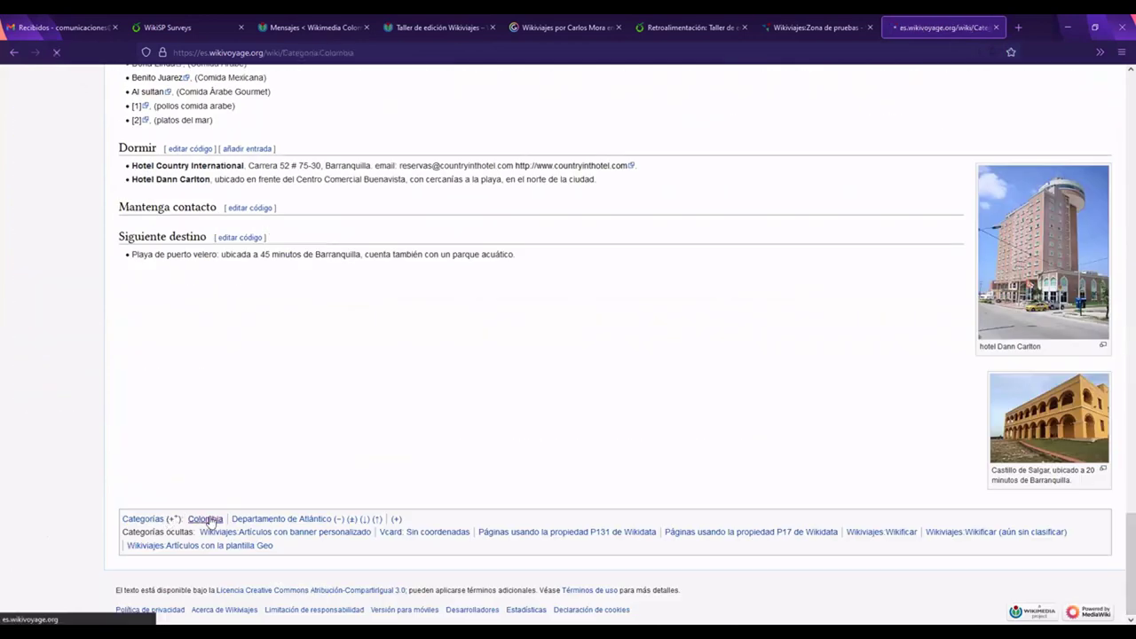
Step: Open the Departamento del Tolima subcategory and highlight its Ibagué and Melgar entries
scroll(387, 426, "down", 1)
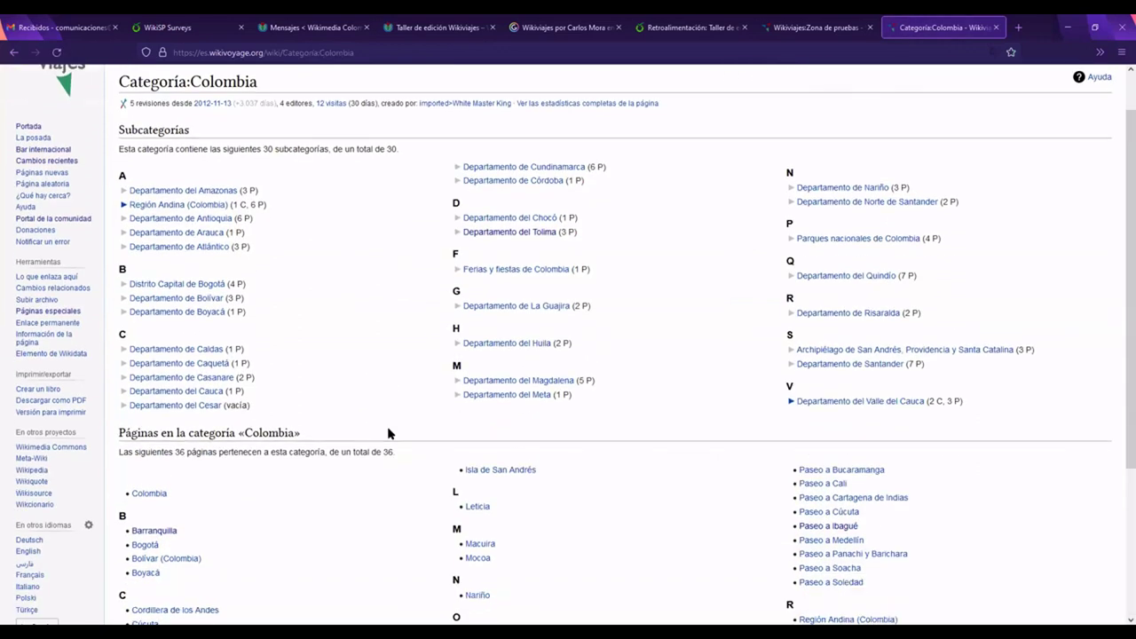
scroll(387, 426, "down", 3)
scroll(521, 264, "up", 4)
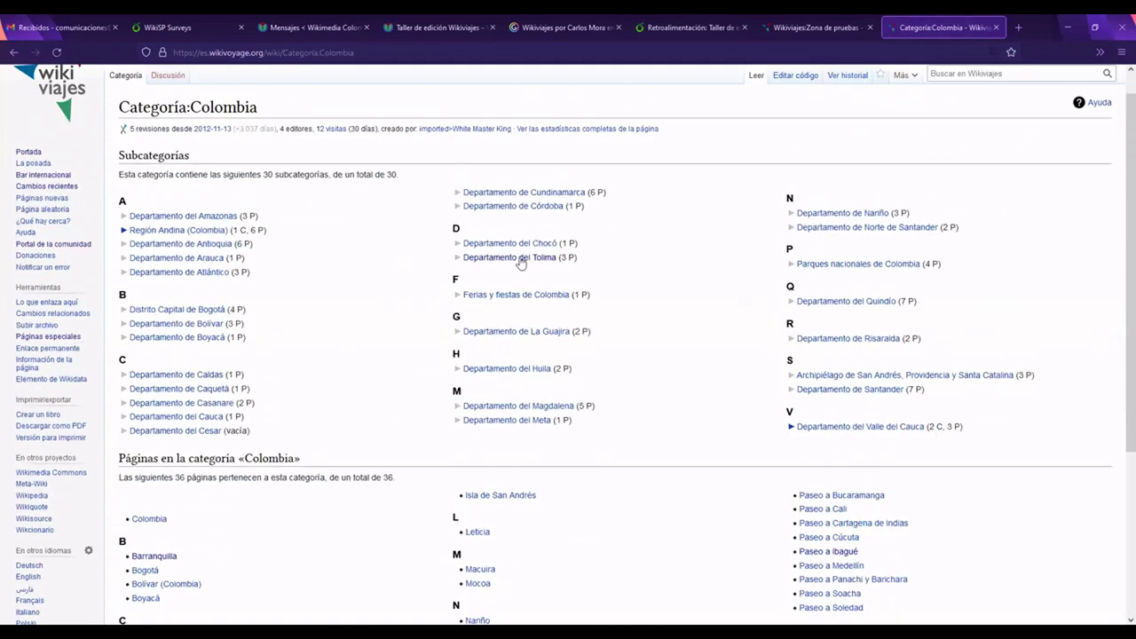
left_click(518, 258)
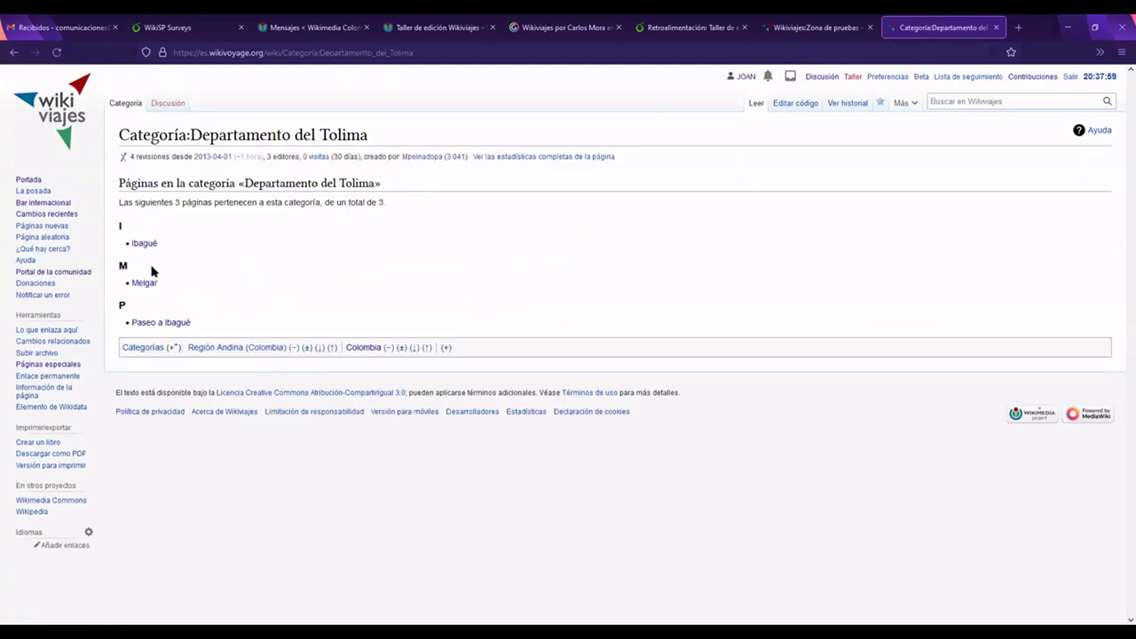
left_click_drag(158, 285, 126, 247)
left_click(222, 275)
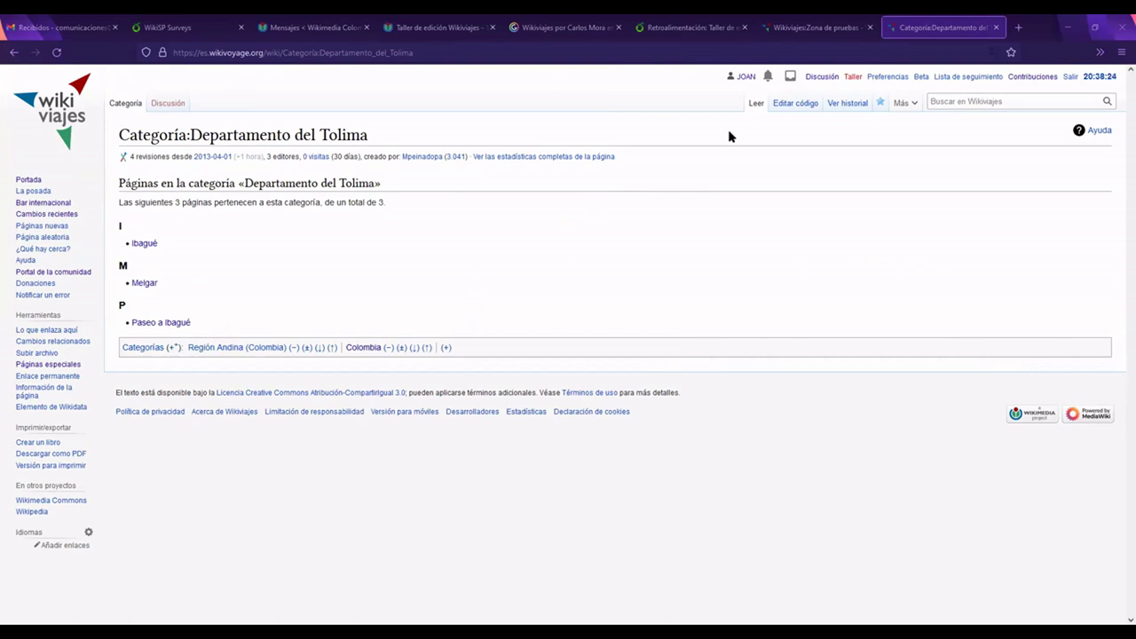
Step: Load the sandbox page through the WV:ZDP shortcut in the address bar
key("ctrl+l")
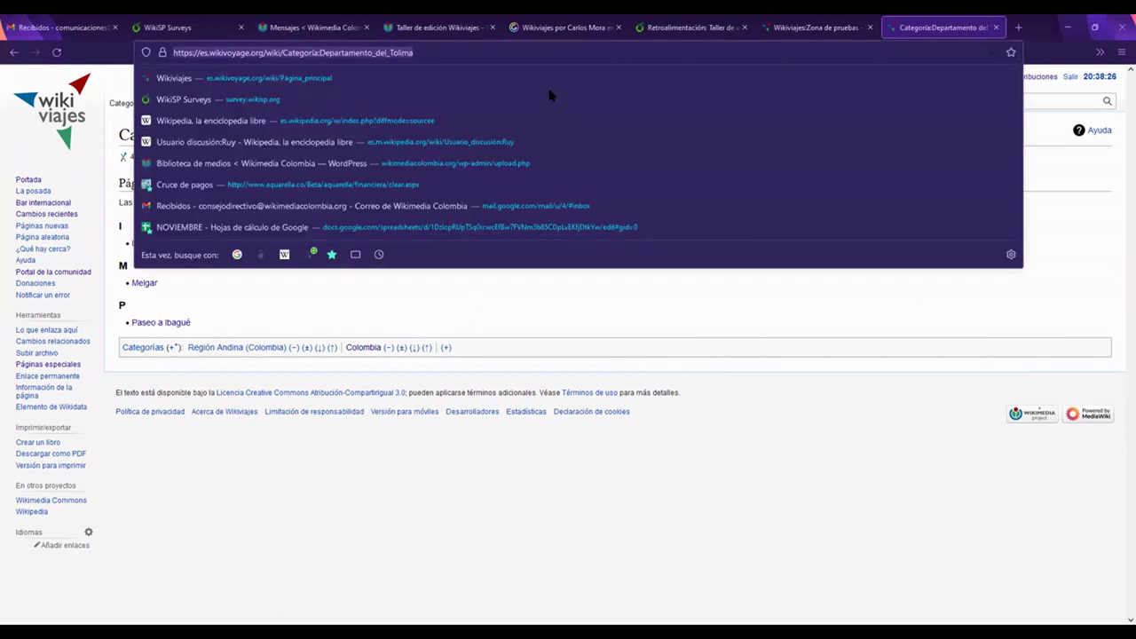
type("https://es.wikivoyage.org/wiki/WV:ZDP")
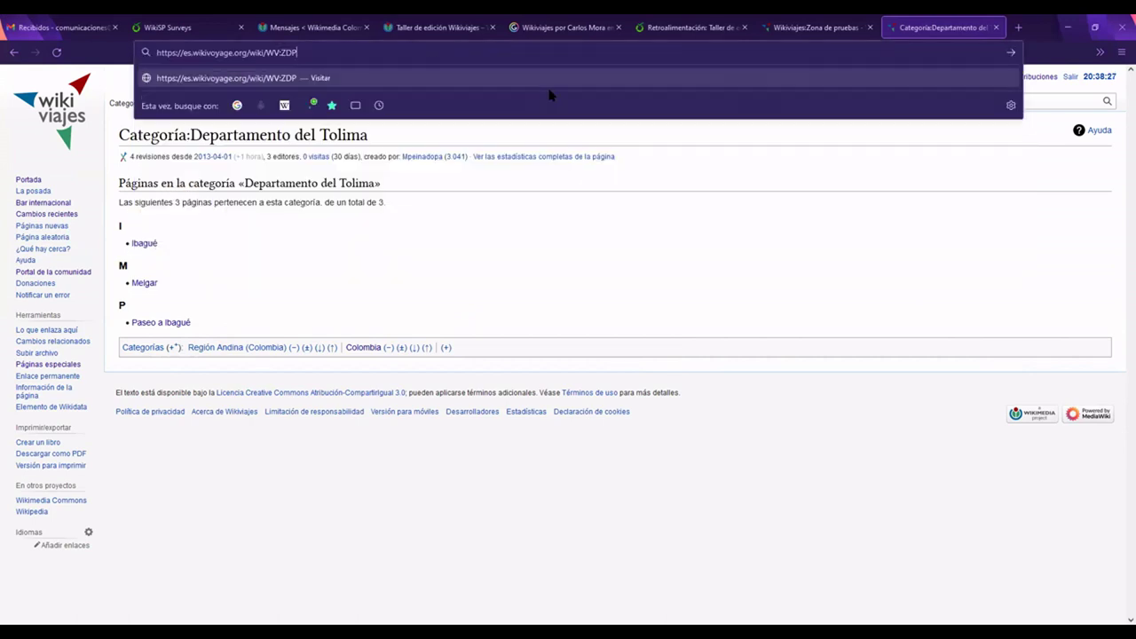
key("Return")
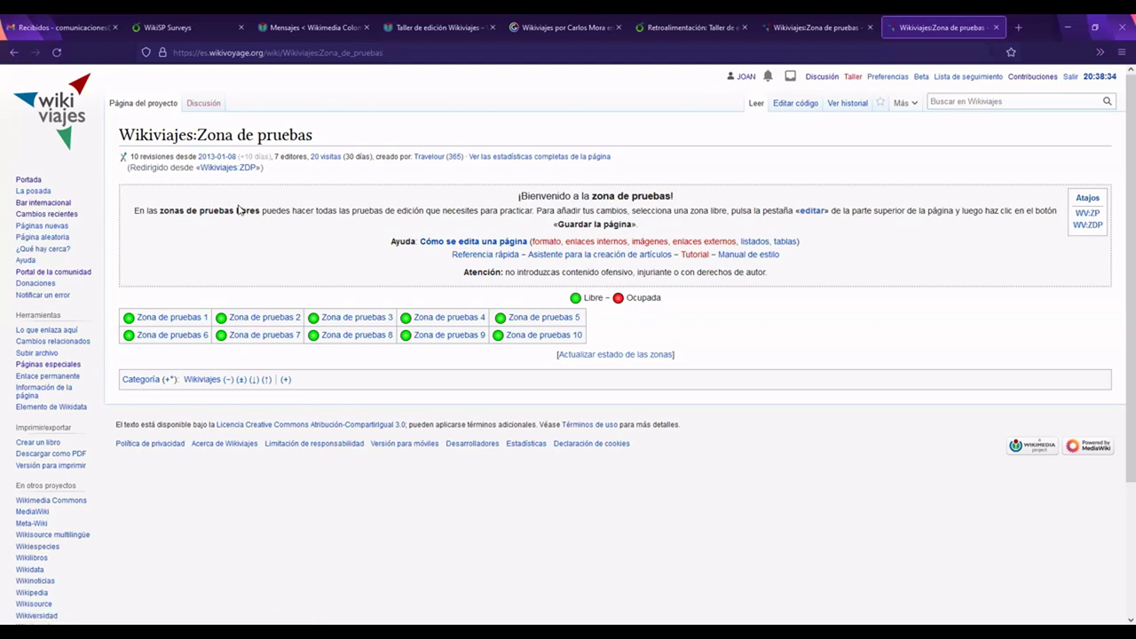
Step: Go to the Wikiviajes Portada and look over its welcome banner
left_click(29, 180)
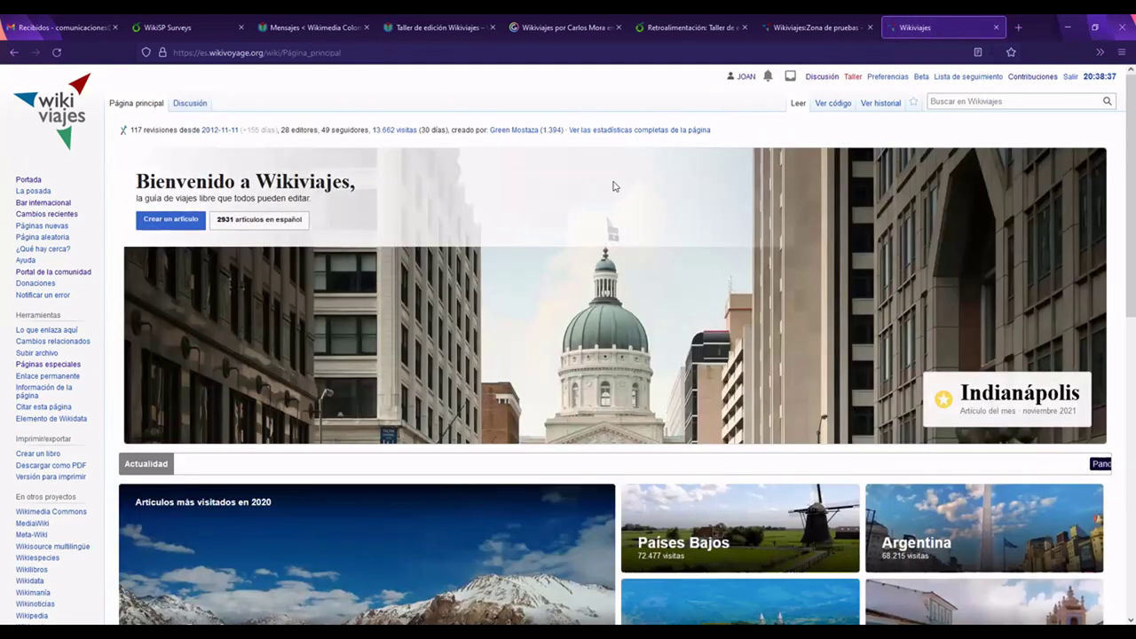
scroll(613, 186, "down", 2)
scroll(612, 181, "up", 1)
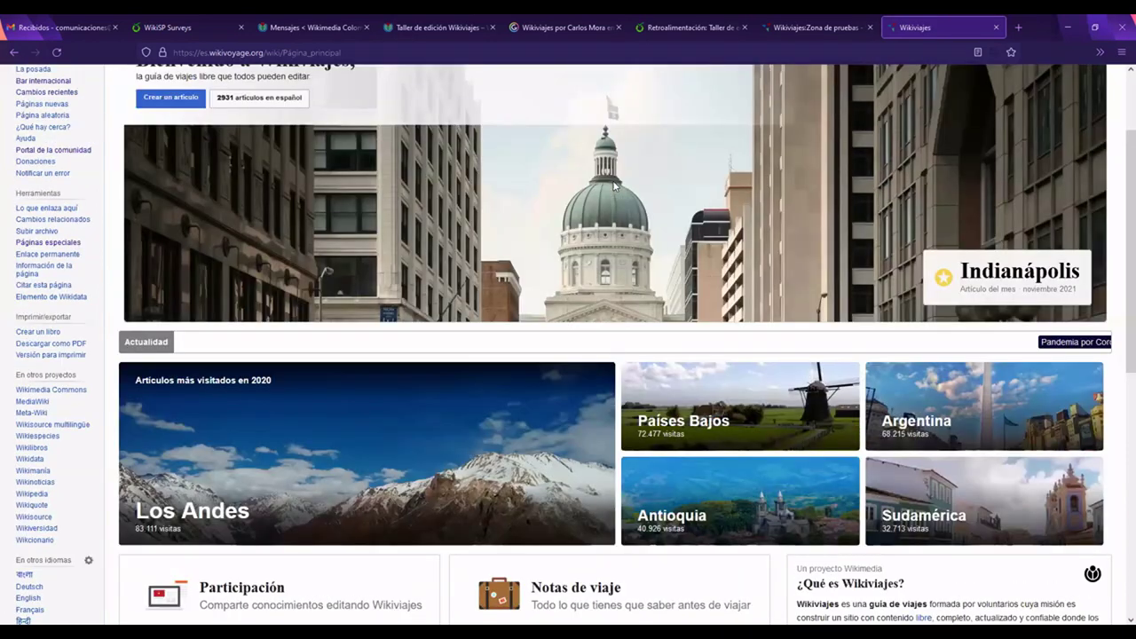
scroll(615, 184, "up", 1)
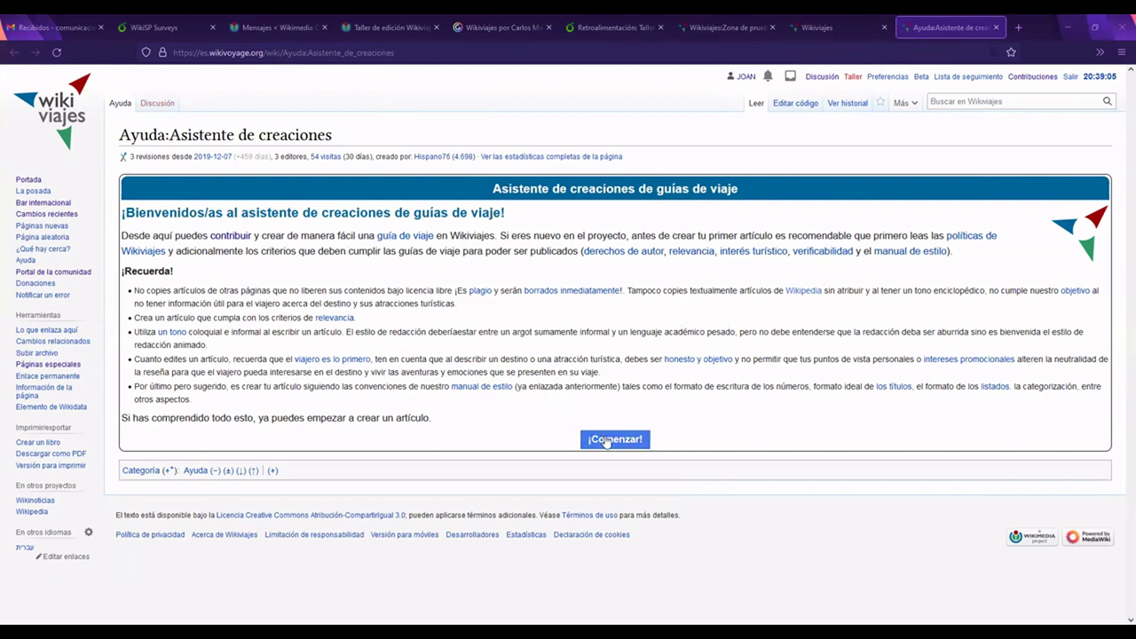
Step: Press ¡Comenzar! on the Asistente de creaciones page
mouse_move(604, 441)
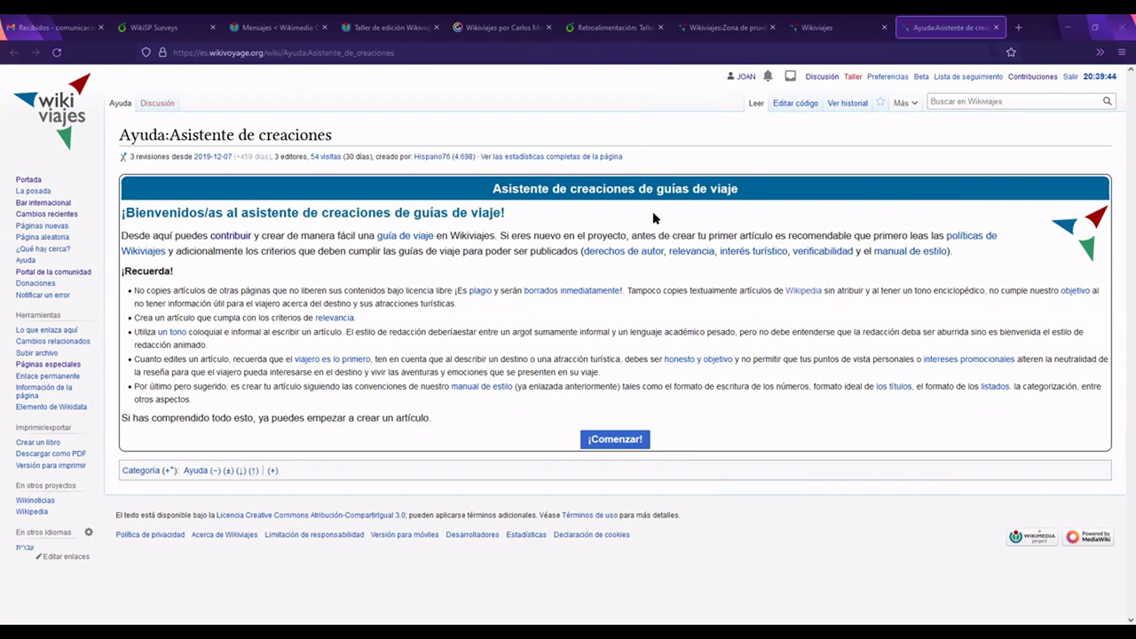
left_click(616, 440)
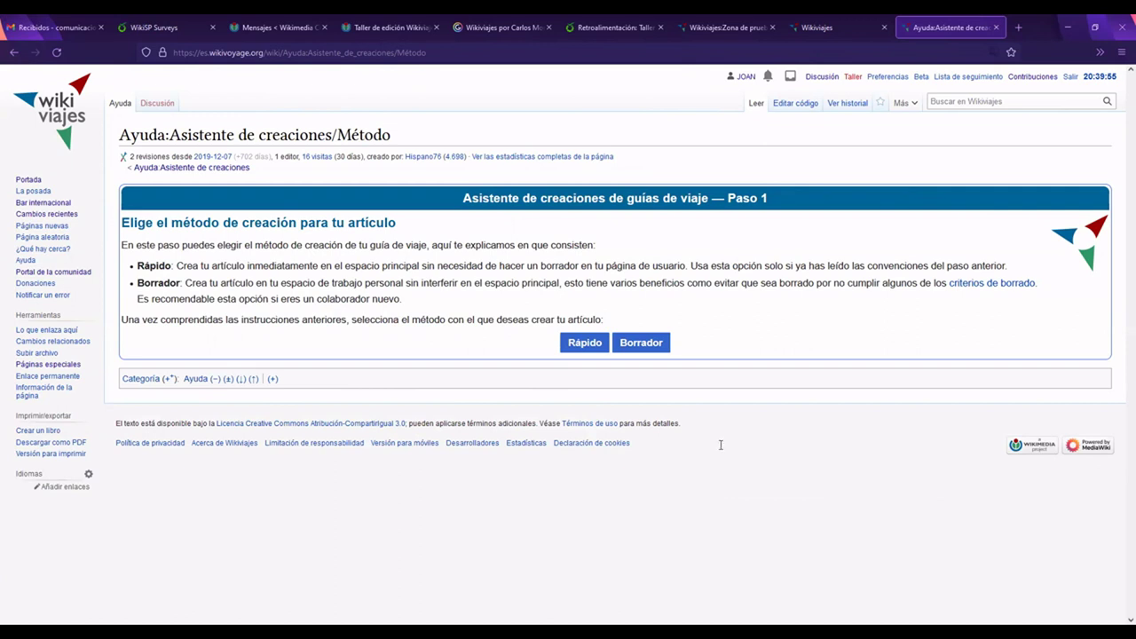
Step: Choose Rápido, then Destino, then Crear destino in the creation wizard
left_click(585, 344)
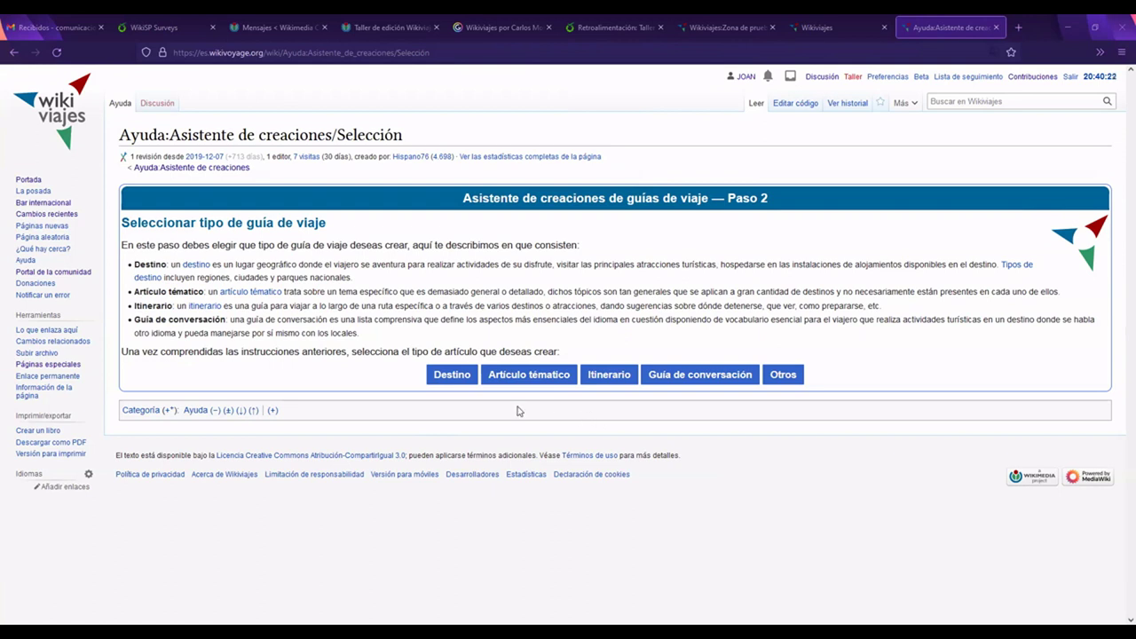
left_click(450, 378)
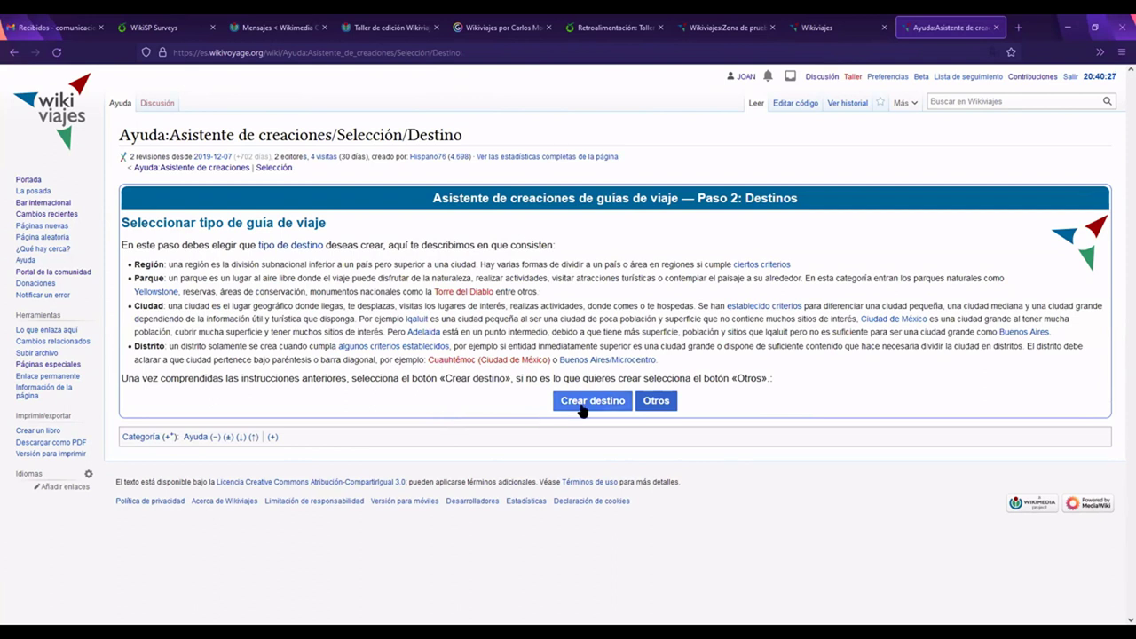
mouse_move(582, 409)
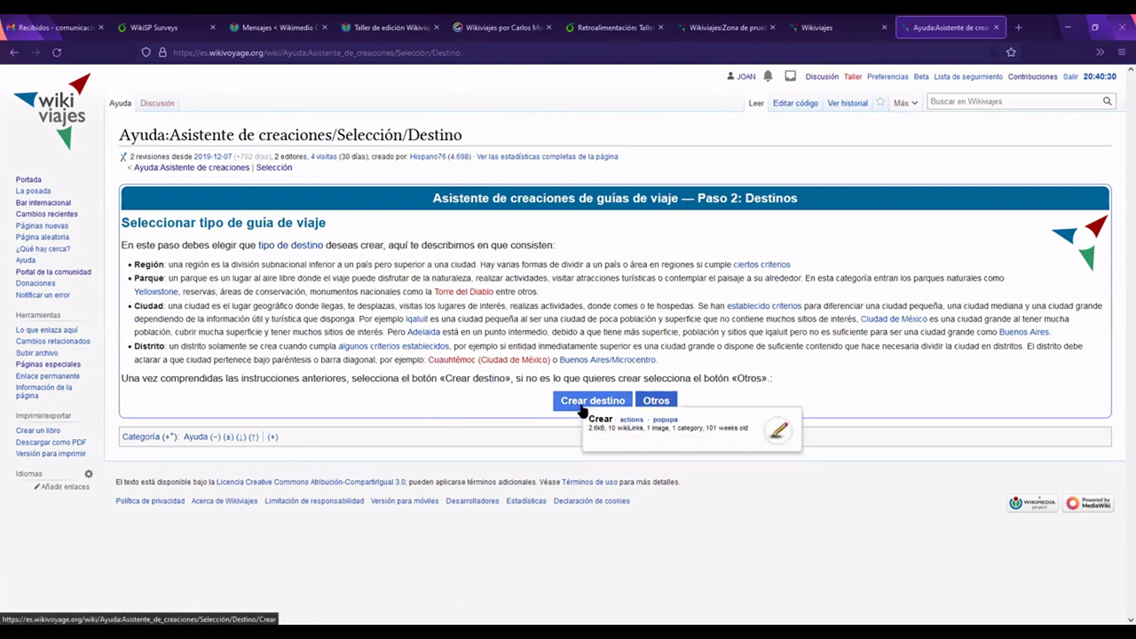
left_click(581, 404)
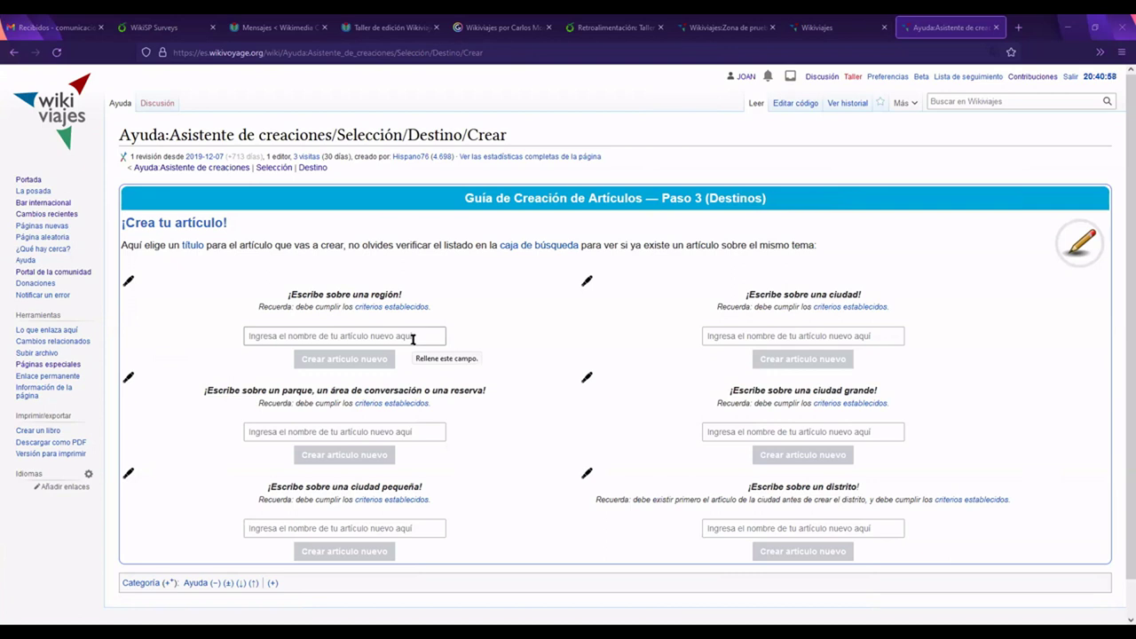
left_click(412, 339)
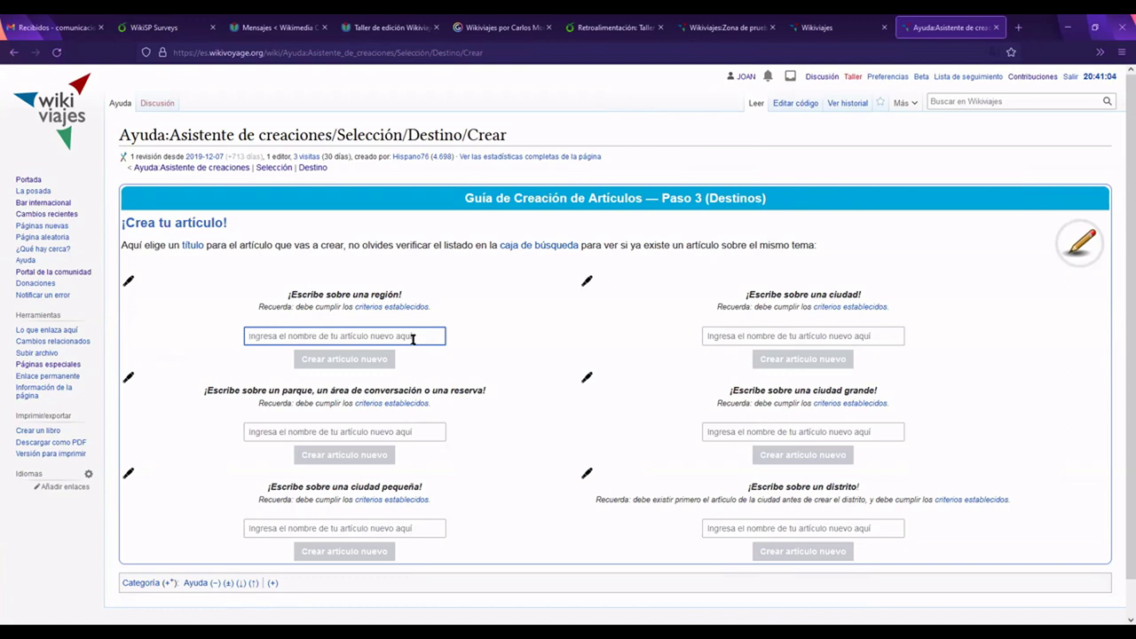
type("Fre")
key("BackSpace")
key("BackSpace")
key("BackSpace")
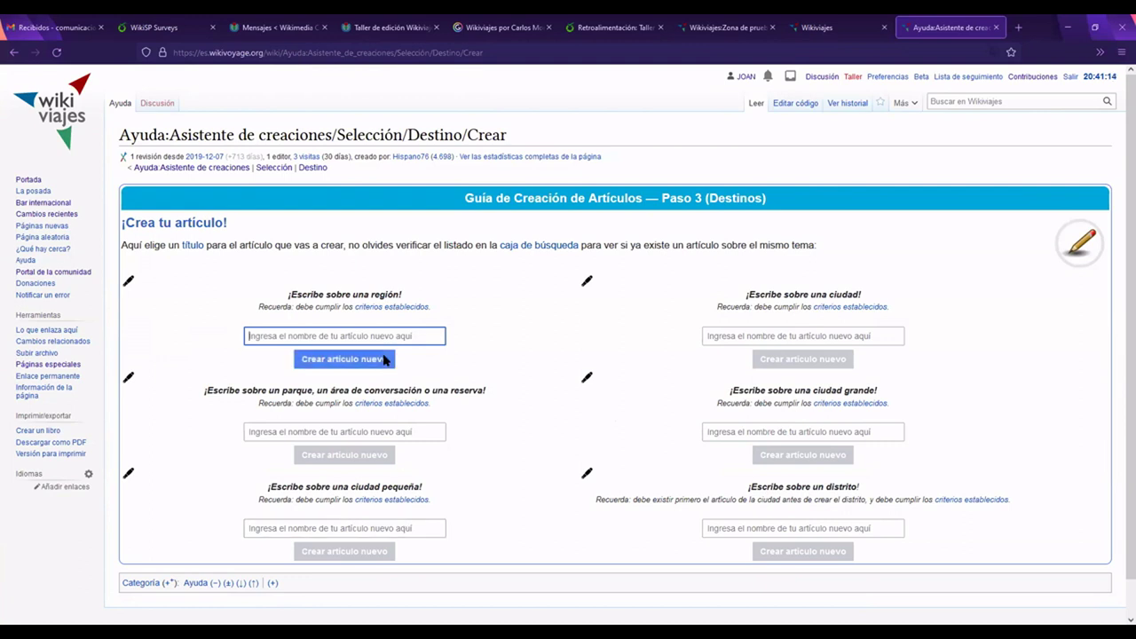
left_click(798, 333)
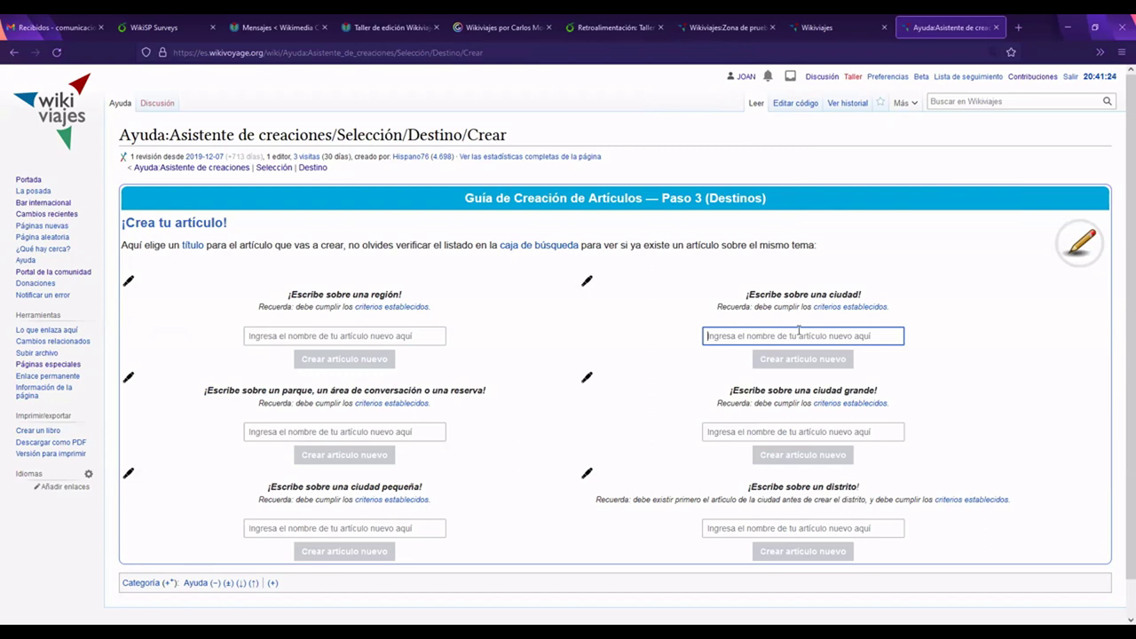
left_click(363, 529)
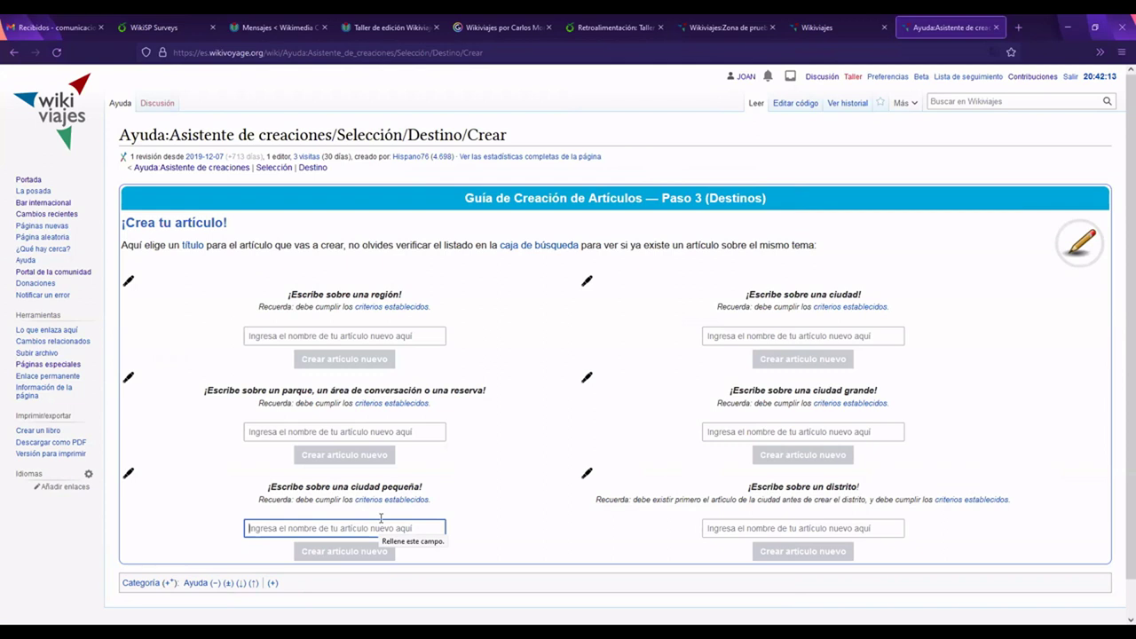
Step: Enter 'Turbaná' as the small-city name and create the new article
type("Tur")
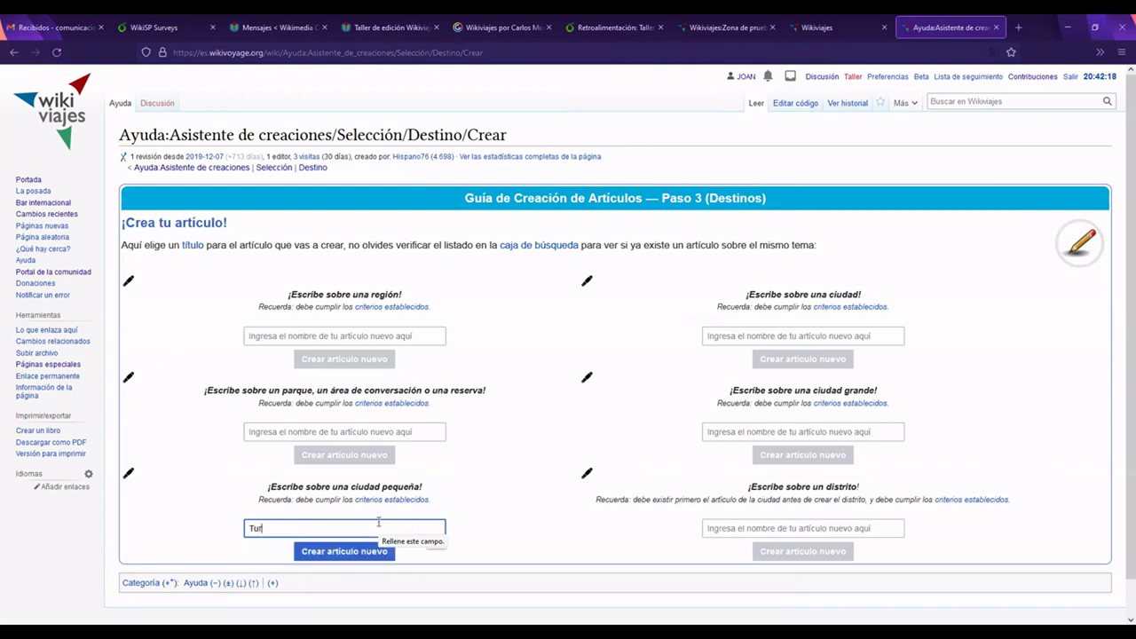
type("baná")
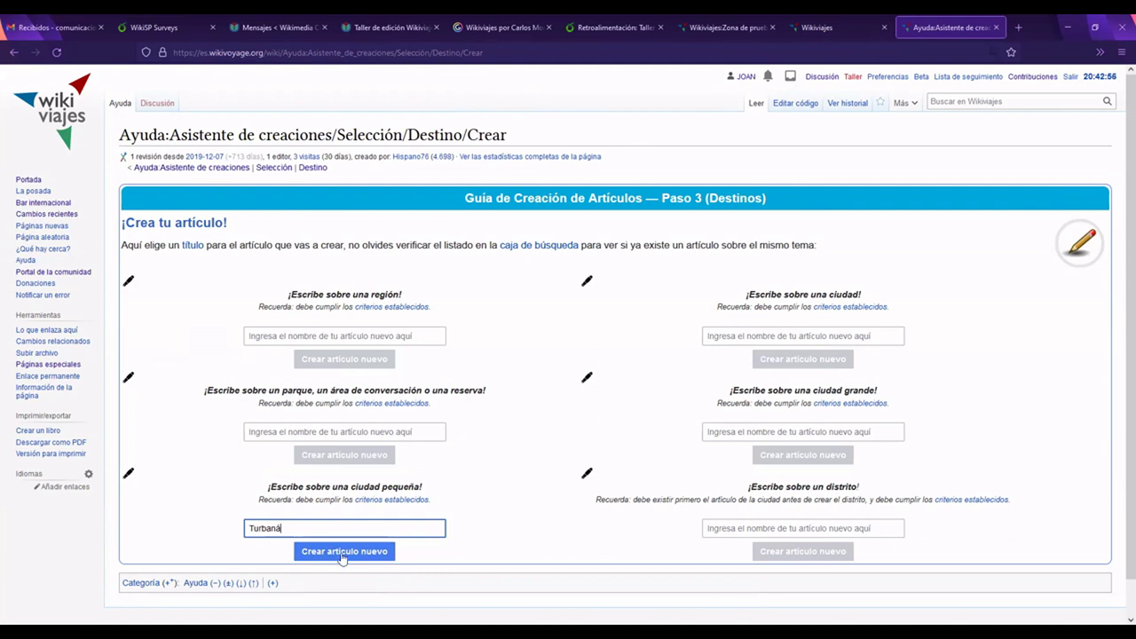
left_click(342, 557)
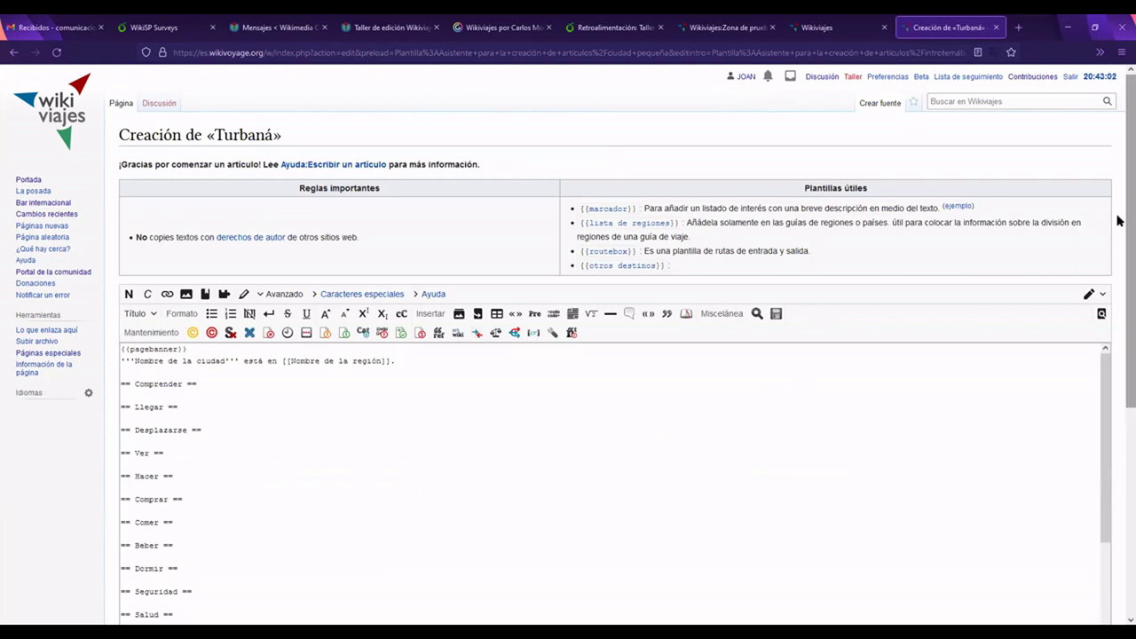
Step: Replace the city and region placeholders with 'Turbaná' and 'Bolívar'
scroll(1119, 221, "down", 1)
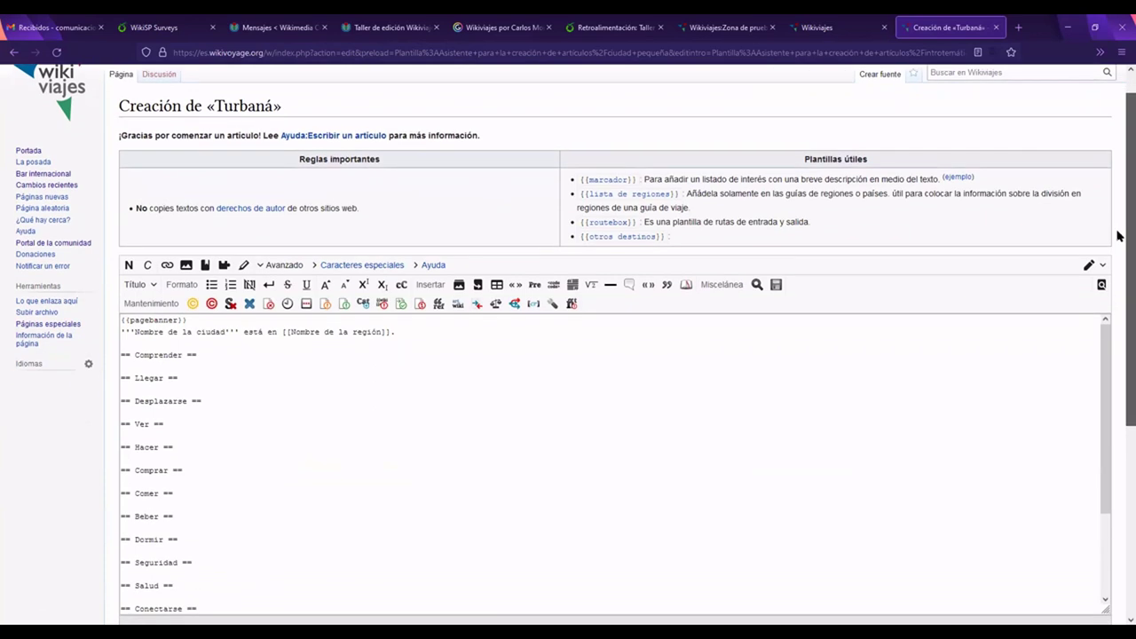
scroll(1119, 227, "up", 1)
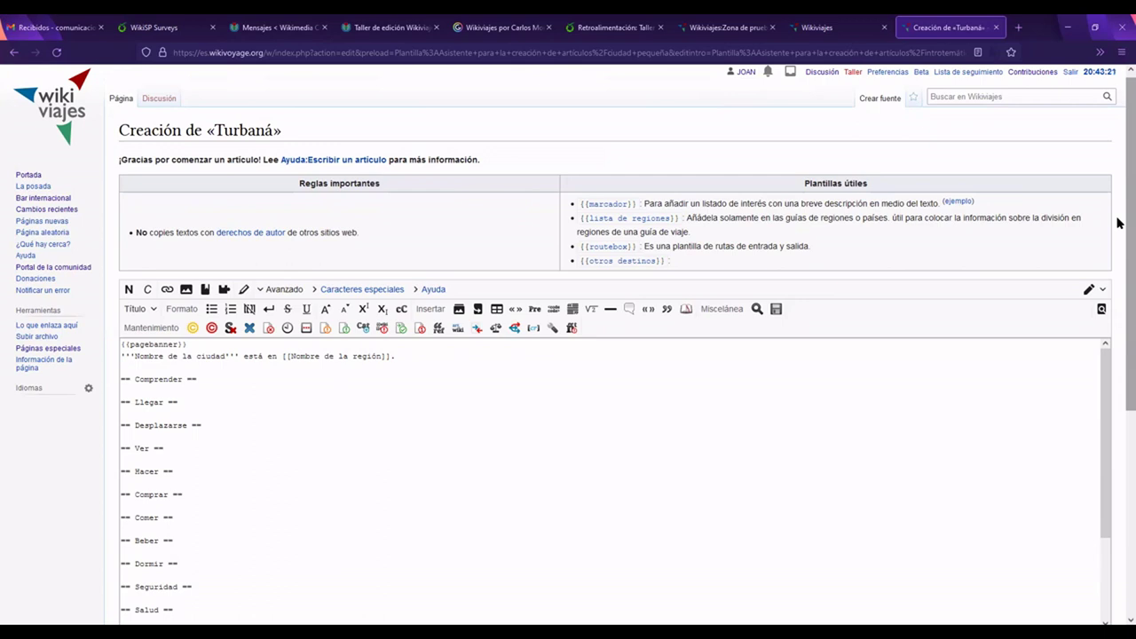
left_click(214, 357)
left_click_drag(226, 356, 136, 357)
type("Tur")
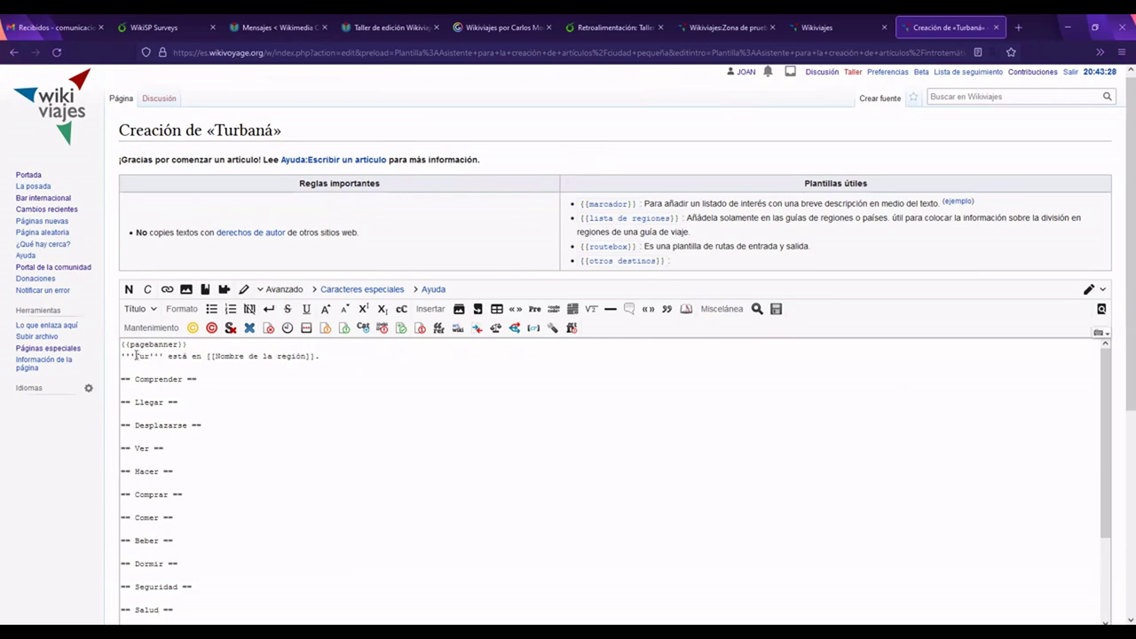
type("baná")
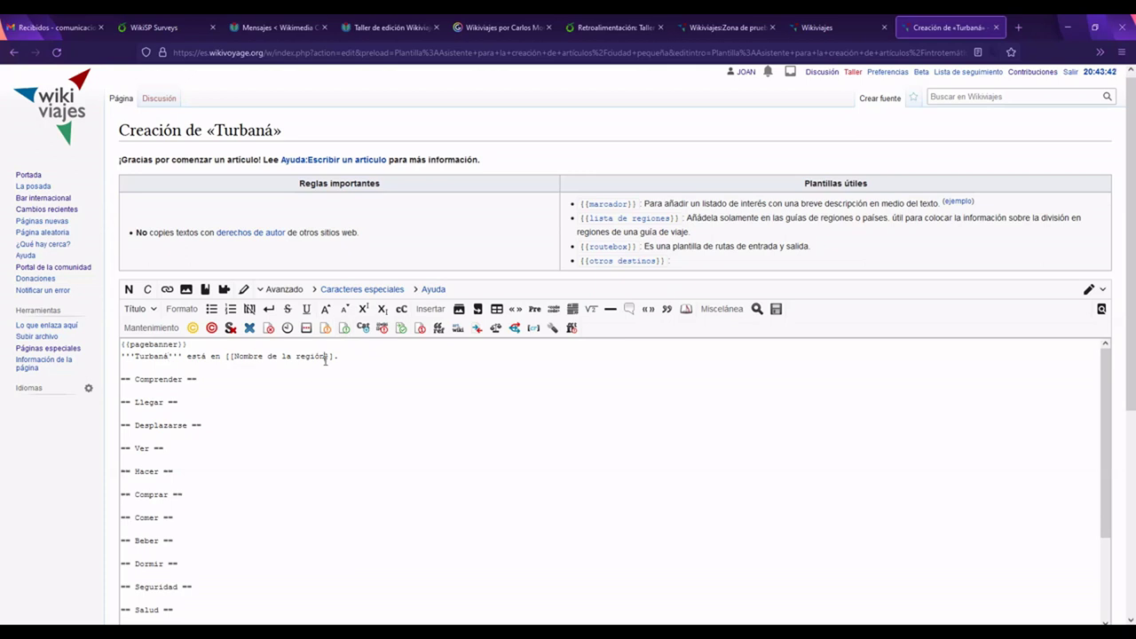
left_click_drag(326, 356, 235, 355)
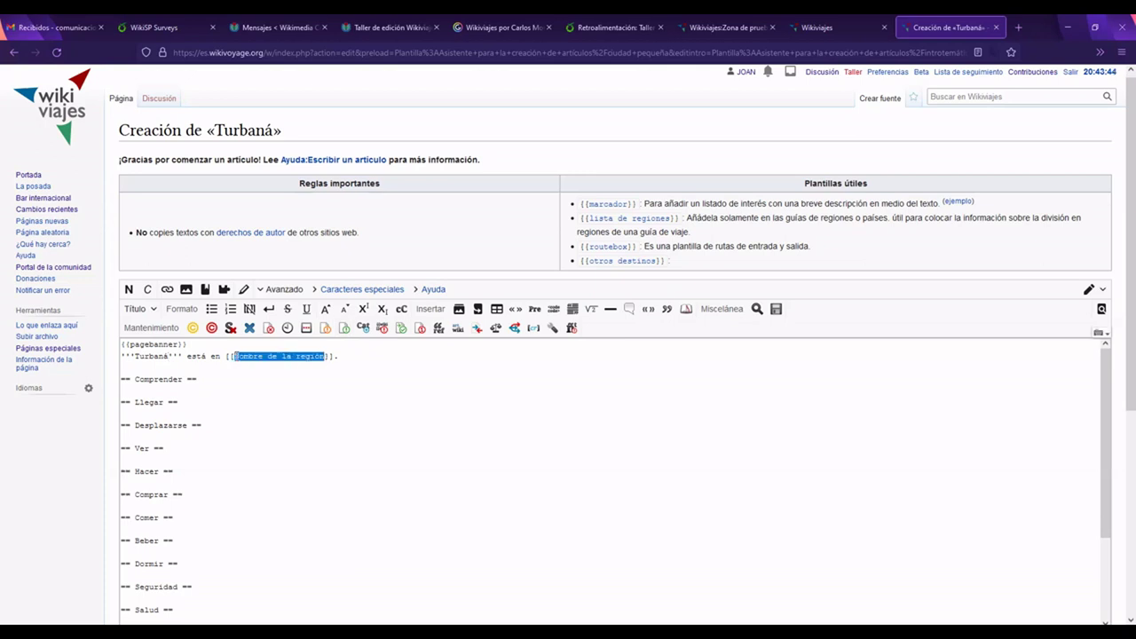
type("Bolí")
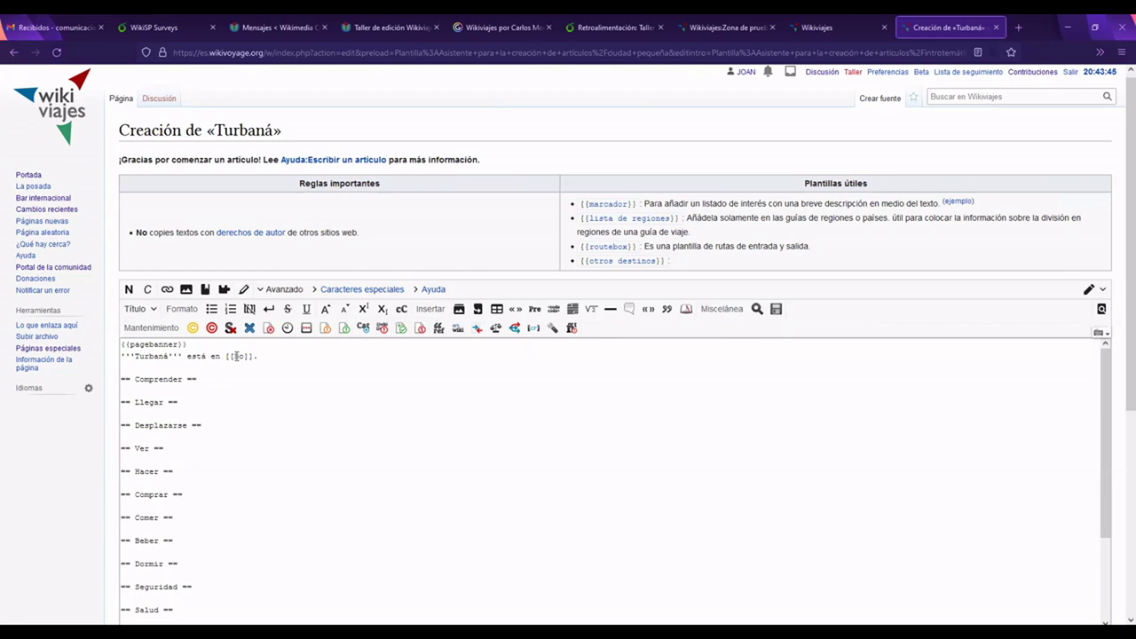
type("var")
Step: Complete the line as 'Turbaná está ubicado en el [[Departamento del Bolívar]]'
left_click(222, 355)
type("el")
left_click(249, 356)
type("Departamento del")
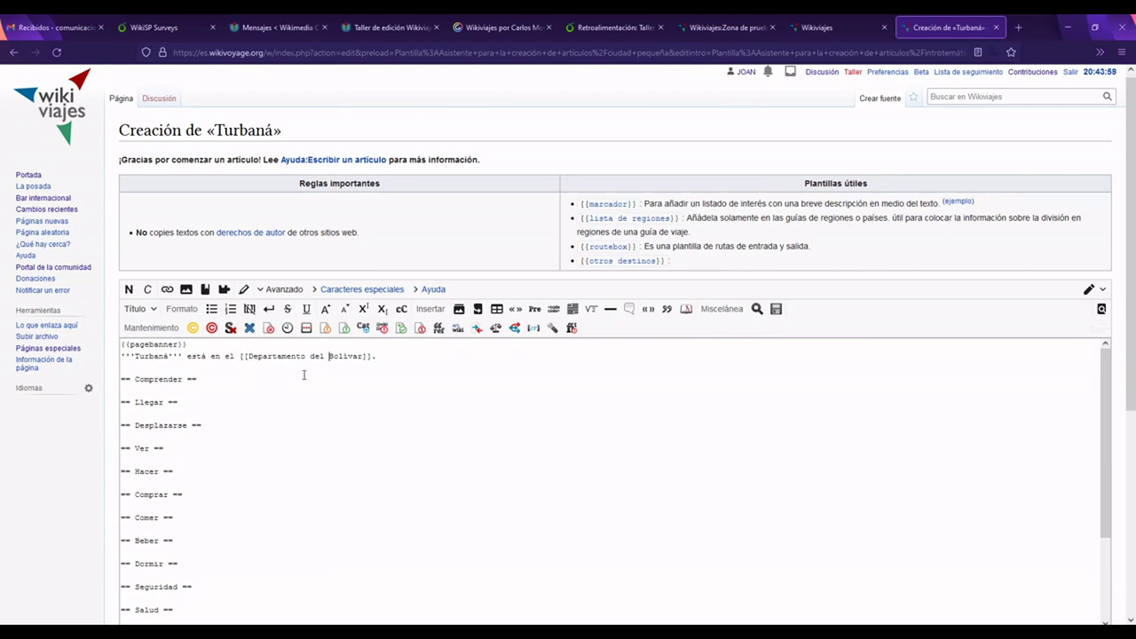
left_click(212, 356)
type("ubicado")
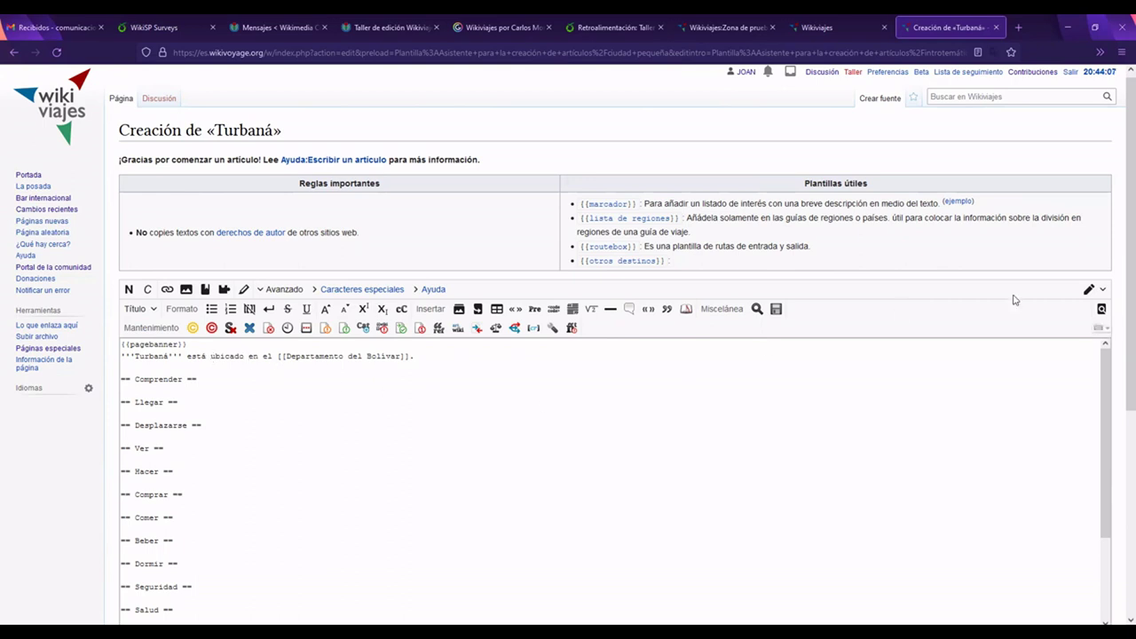
left_click_drag(1119, 250, 1118, 298)
left_click(440, 281)
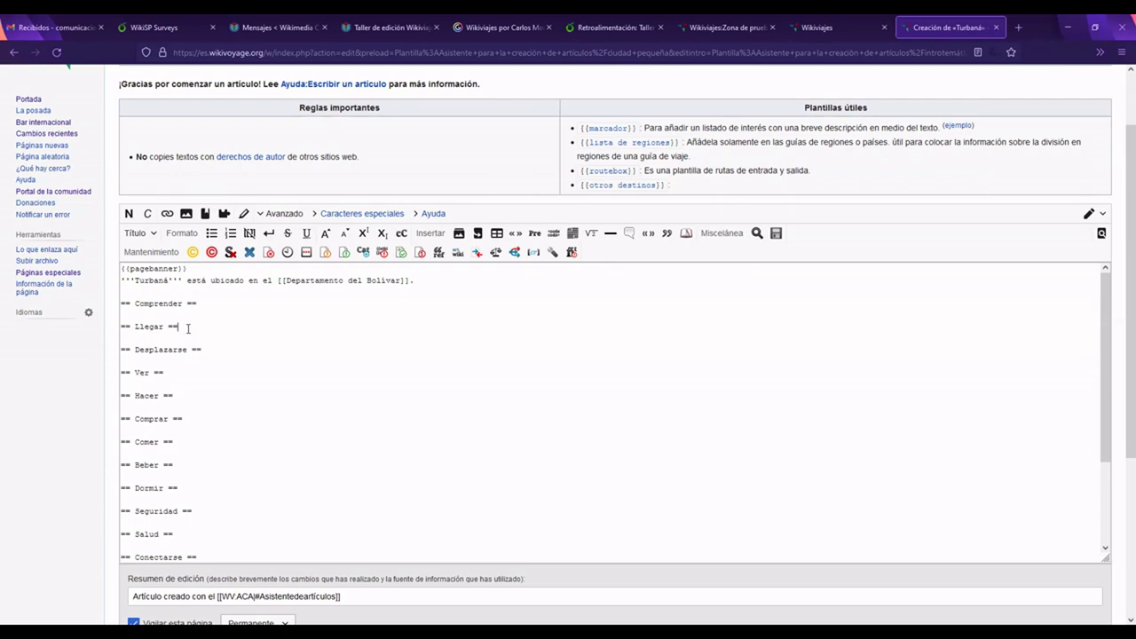
Step: Under Llegar, write that Turbaná has two access routes, la variante and la via Turbaco
key("Return")
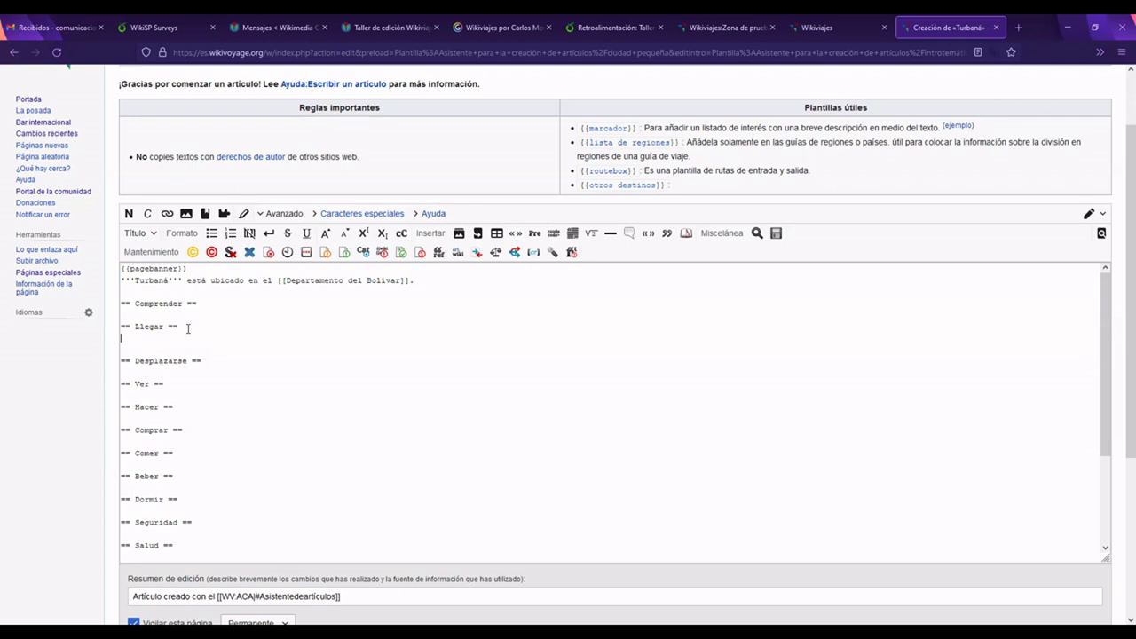
type("cuenta con dos vías de acceso")
type(", las cuales son")
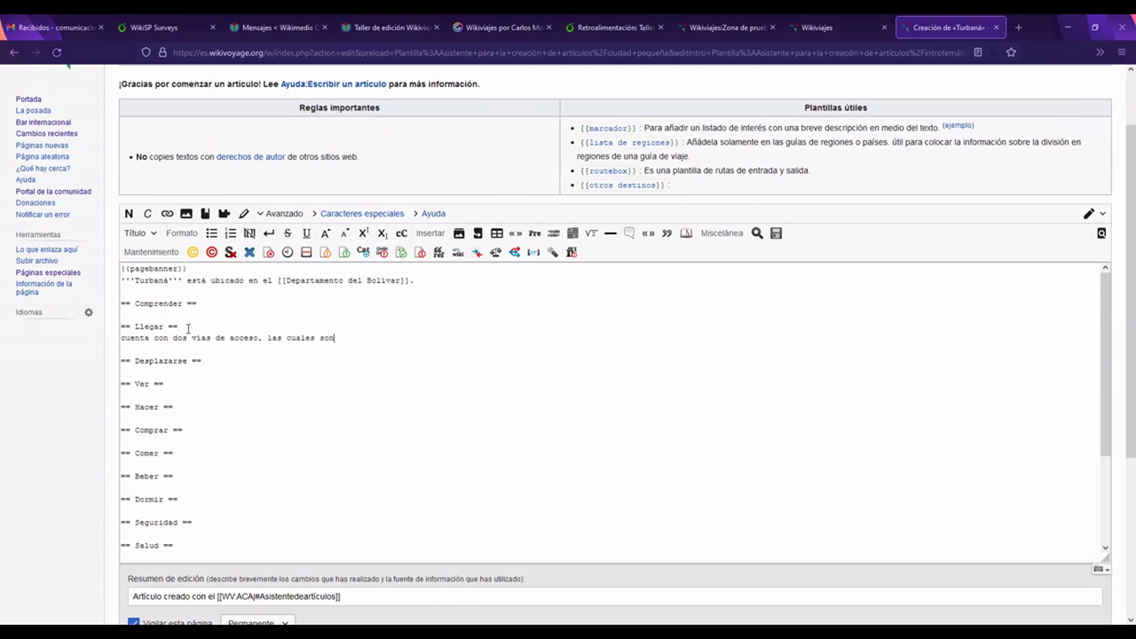
type(", la variante")
left_click(344, 337)
left_click(409, 338)
type("y la via Turbaco")
Step: Capitalise the route name to 'La Variante'
left_click_drag(350, 337, 343, 337)
type("L")
left_click_drag(357, 337, 364, 337)
left_click(402, 361)
type("V")
left_click(497, 342)
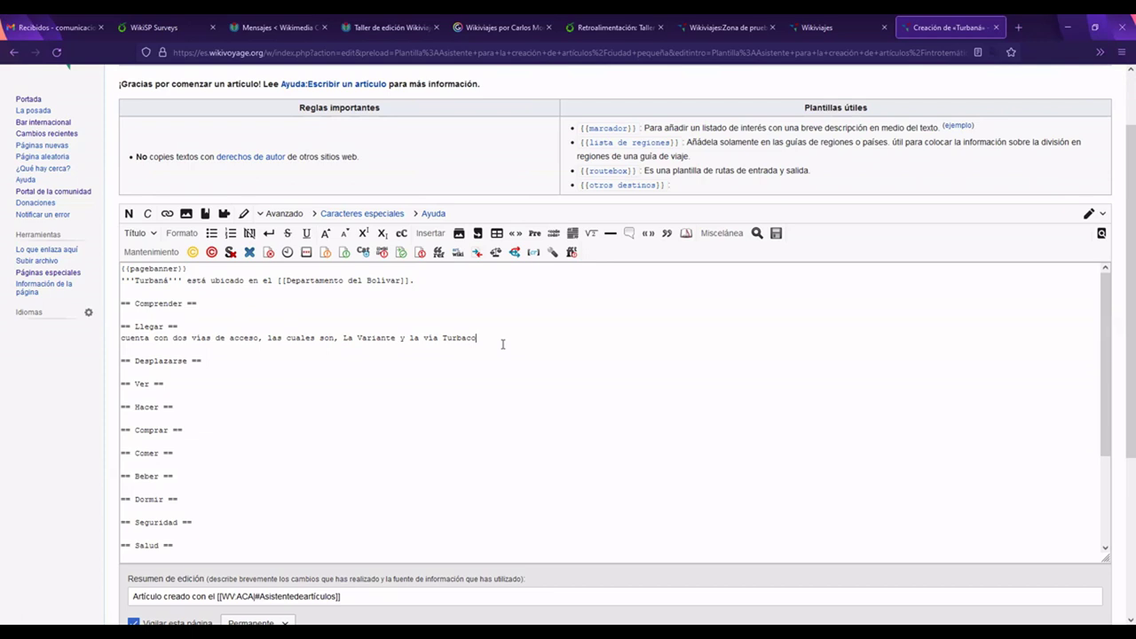
Step: End the Llegar sentence with a period, add a blank line under Desplazarse, and publish the article
scroll(503, 343, "down", 2)
scroll(503, 344, "up", 2)
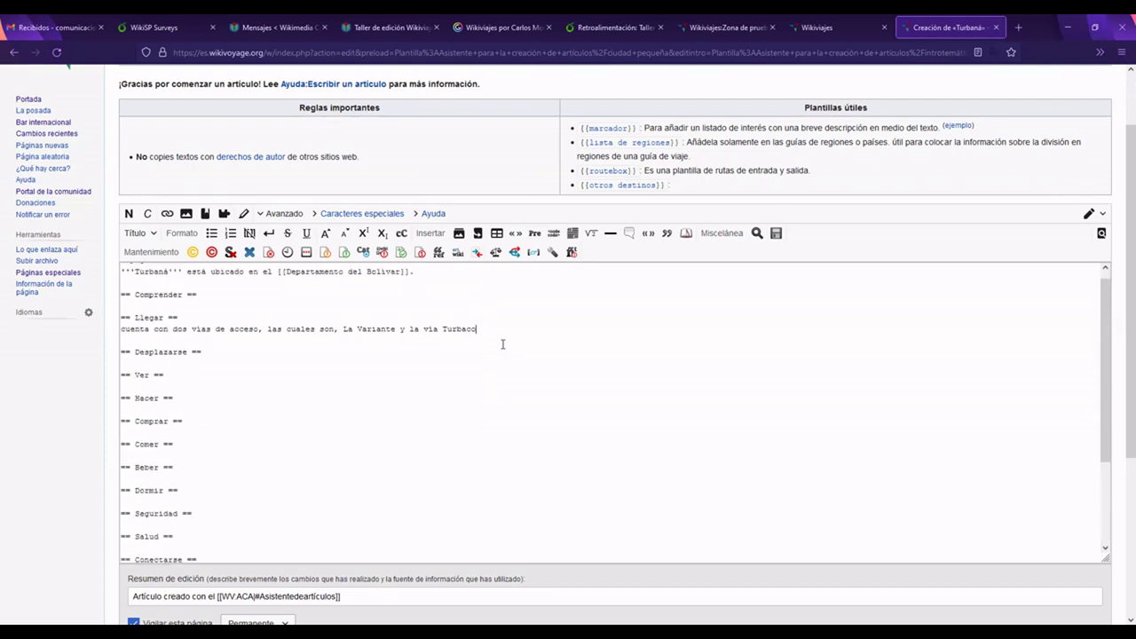
scroll(1118, 253, "down", 1)
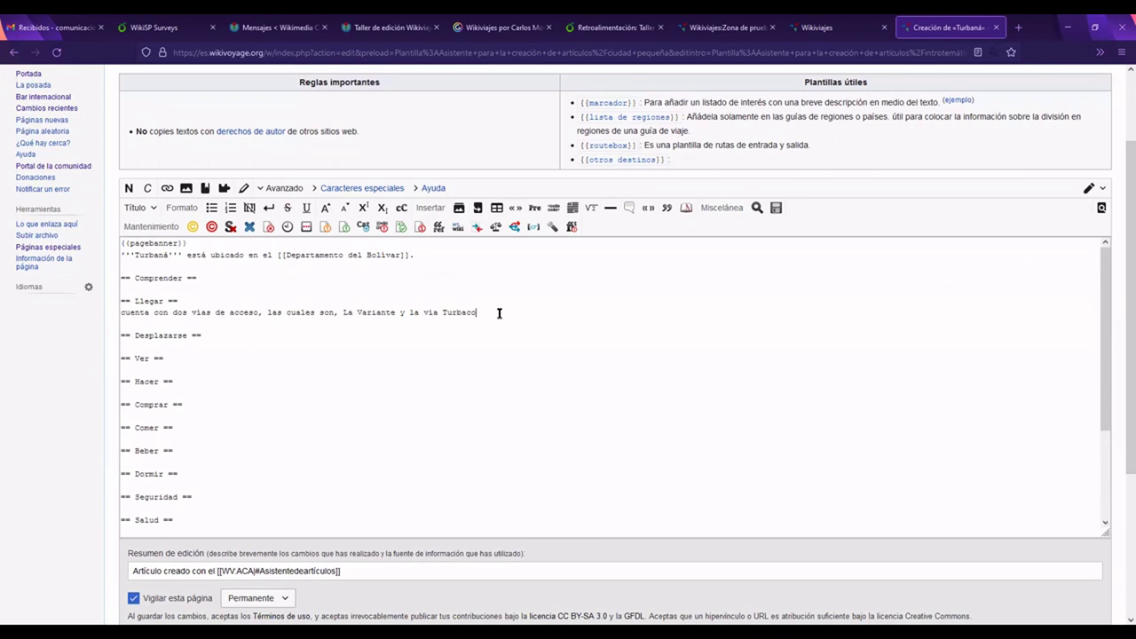
type(".")
key("Return")
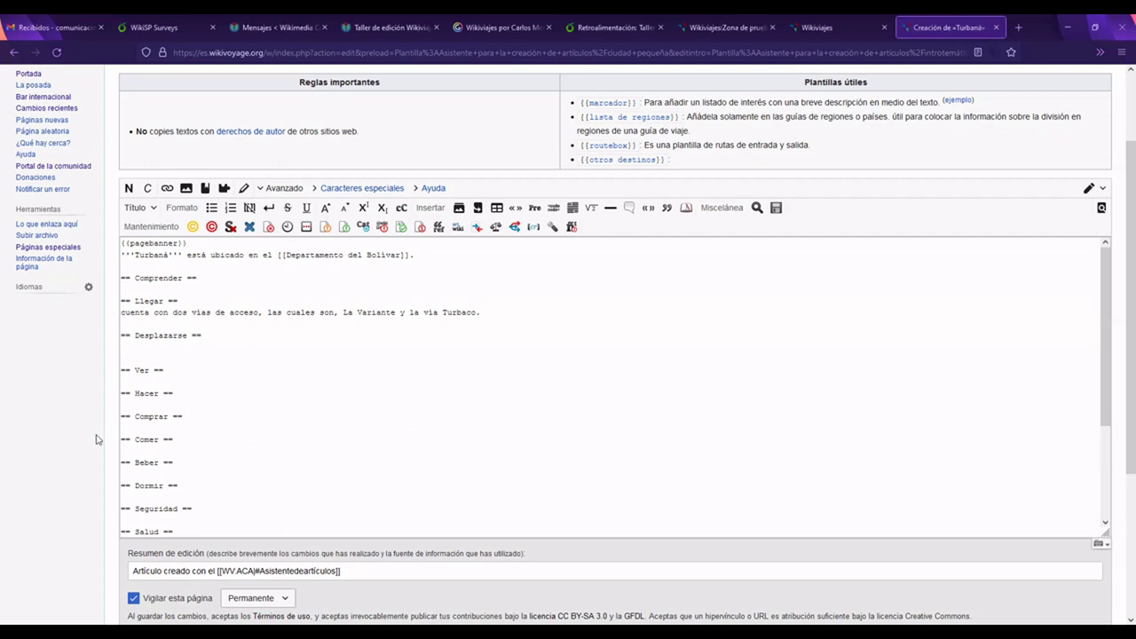
scroll(102, 474, "down", 2)
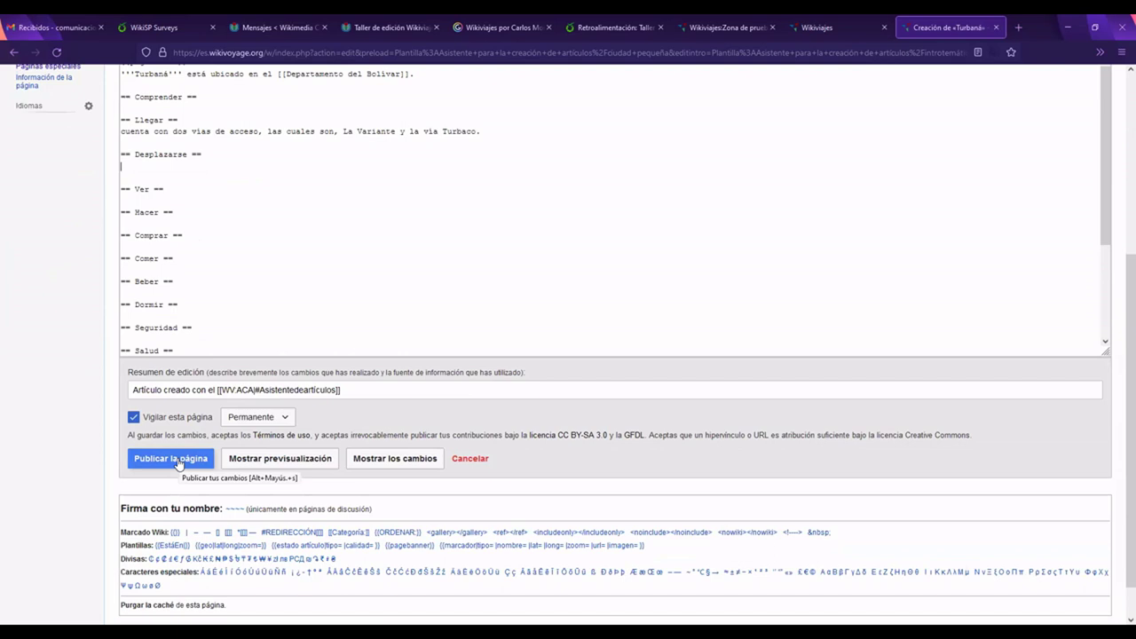
left_click(177, 462)
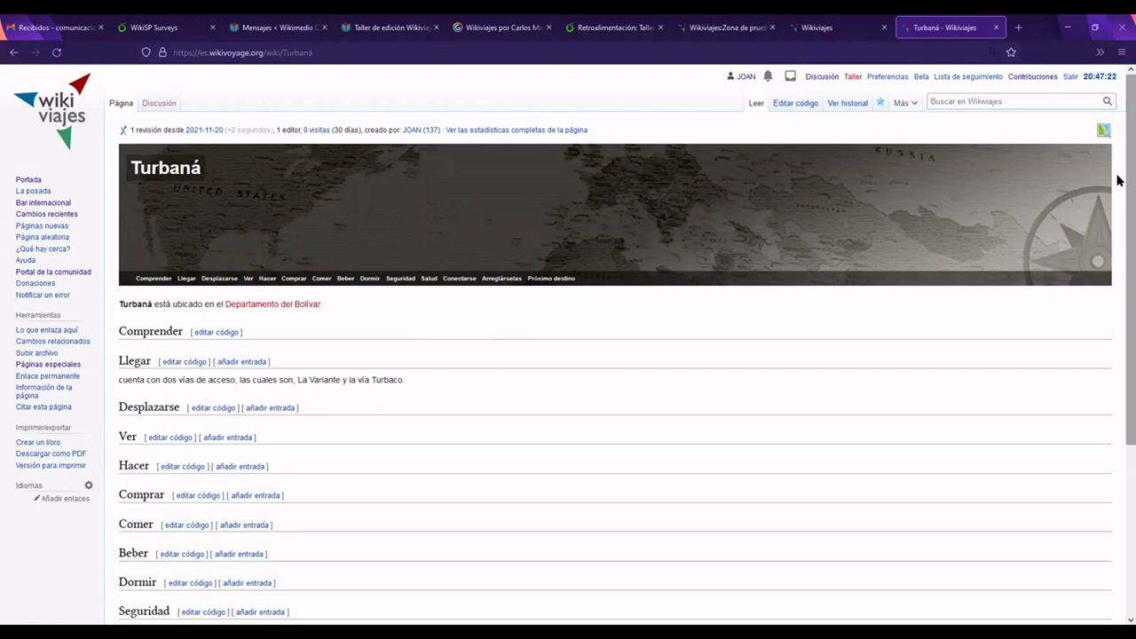
scroll(1118, 181, "down", 1)
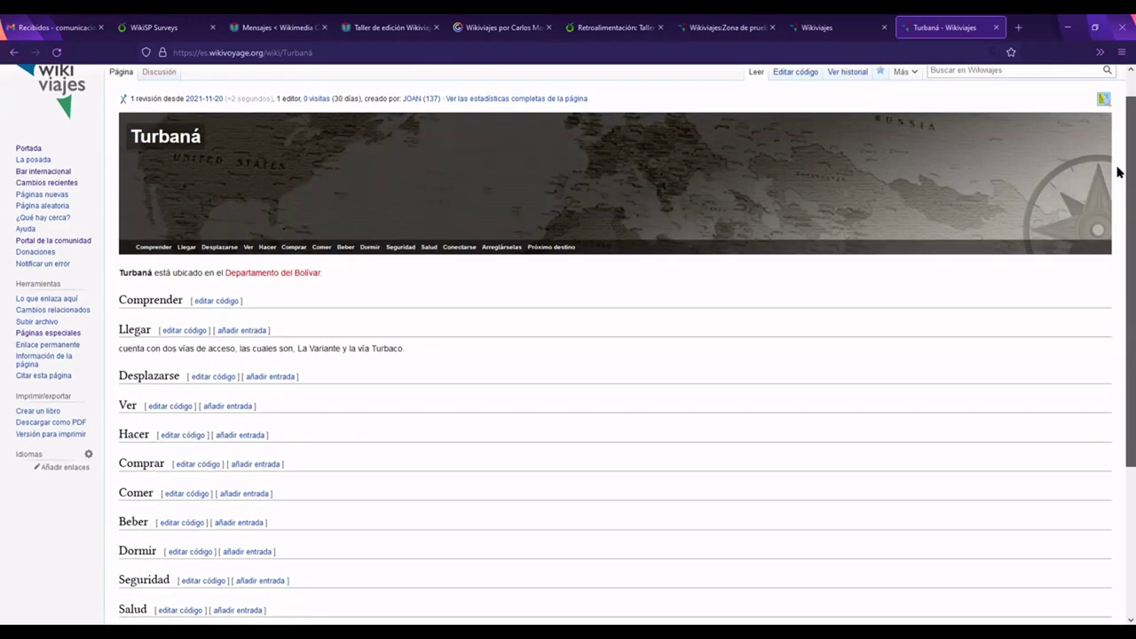
scroll(280, 343, "up", 1)
mouse_move(275, 311)
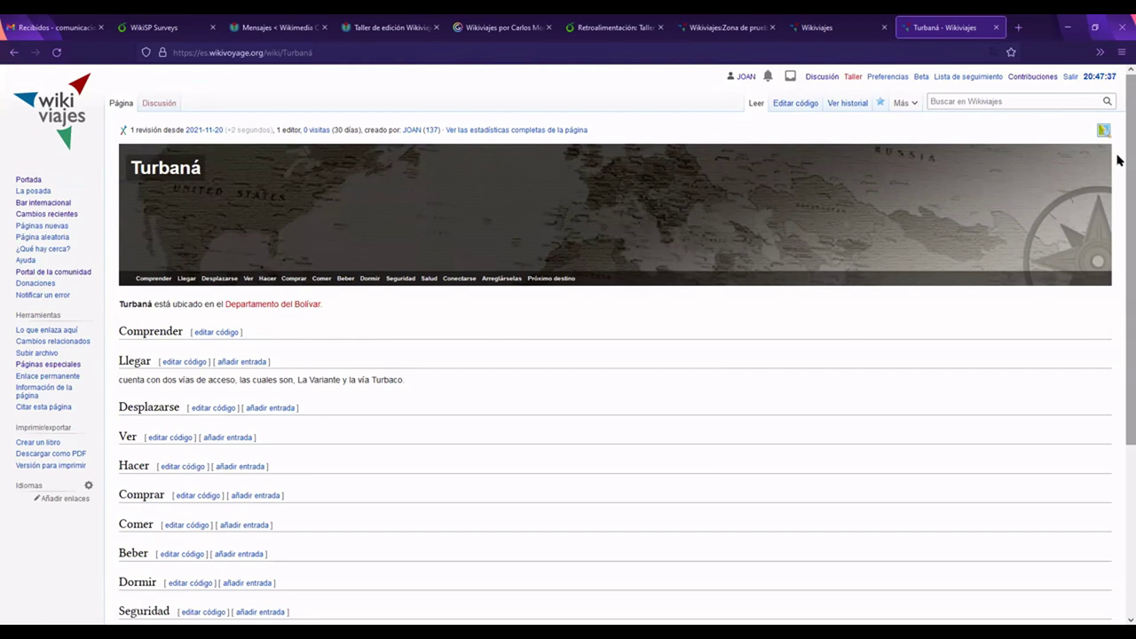
mouse_move(1120, 160)
left_mouse_down()
mouse_move(1119, 234)
mouse_move(1118, 148)
left_mouse_up()
mouse_move(1118, 148)
left_mouse_down()
mouse_move(1117, 187)
mouse_move(1118, 154)
left_mouse_up()
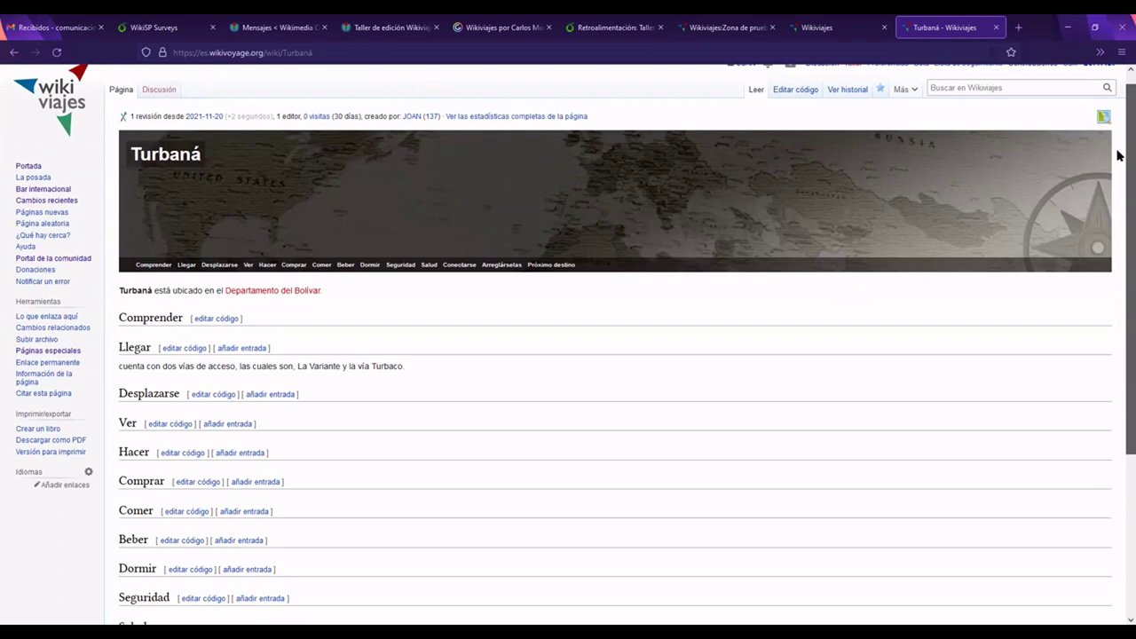
left_click_drag(1117, 156, 1117, 259)
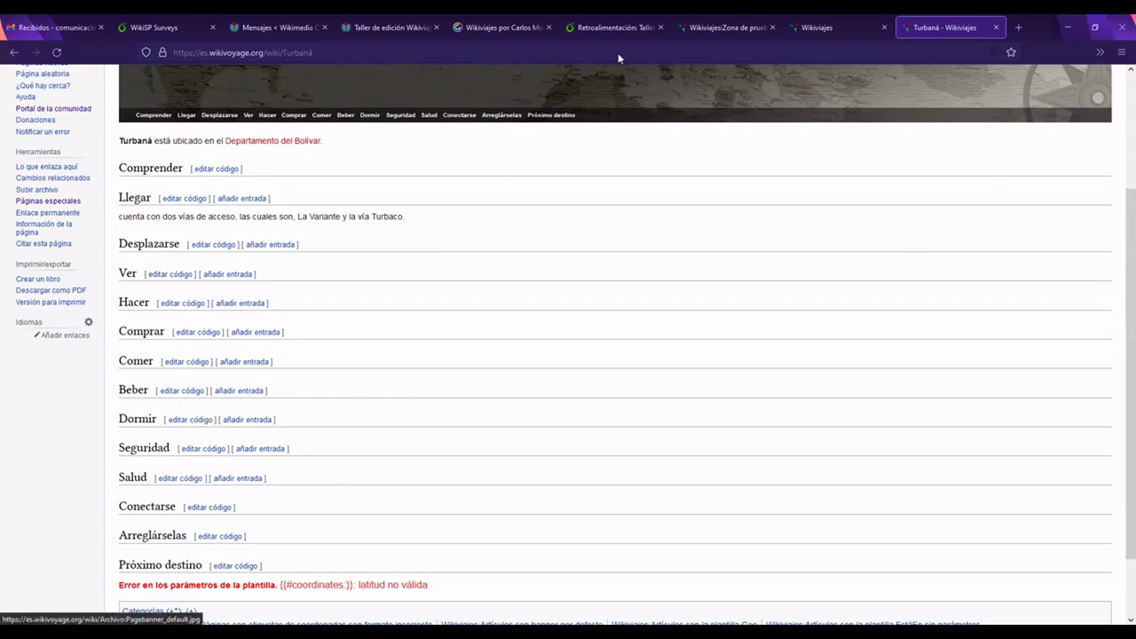
left_click_drag(1119, 215, 1119, 62)
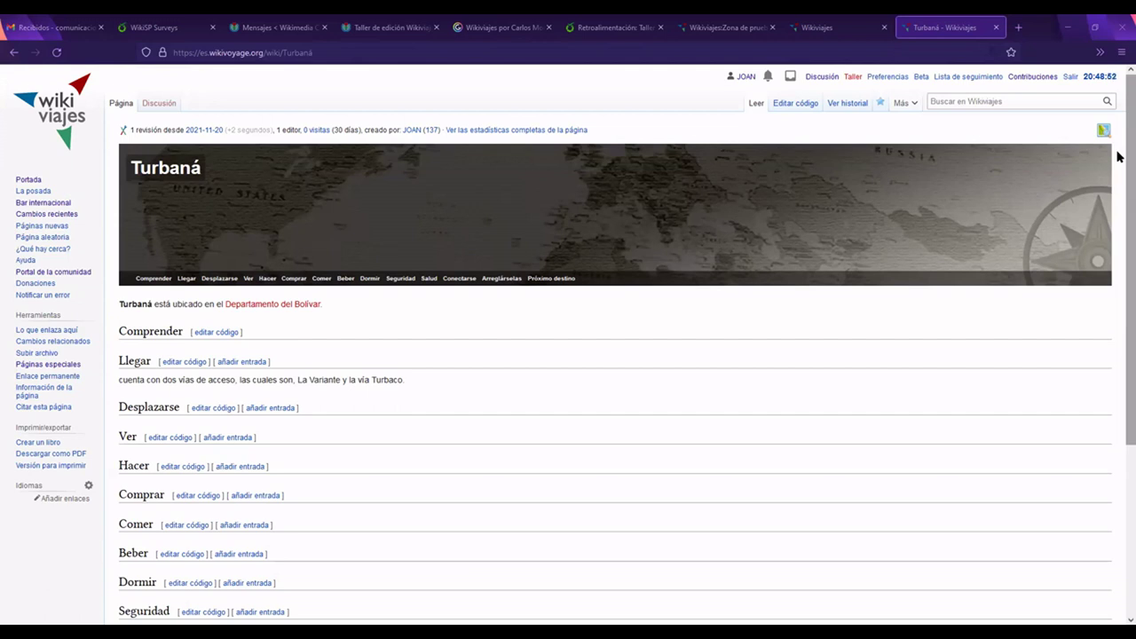
scroll(1118, 231, "down", 3)
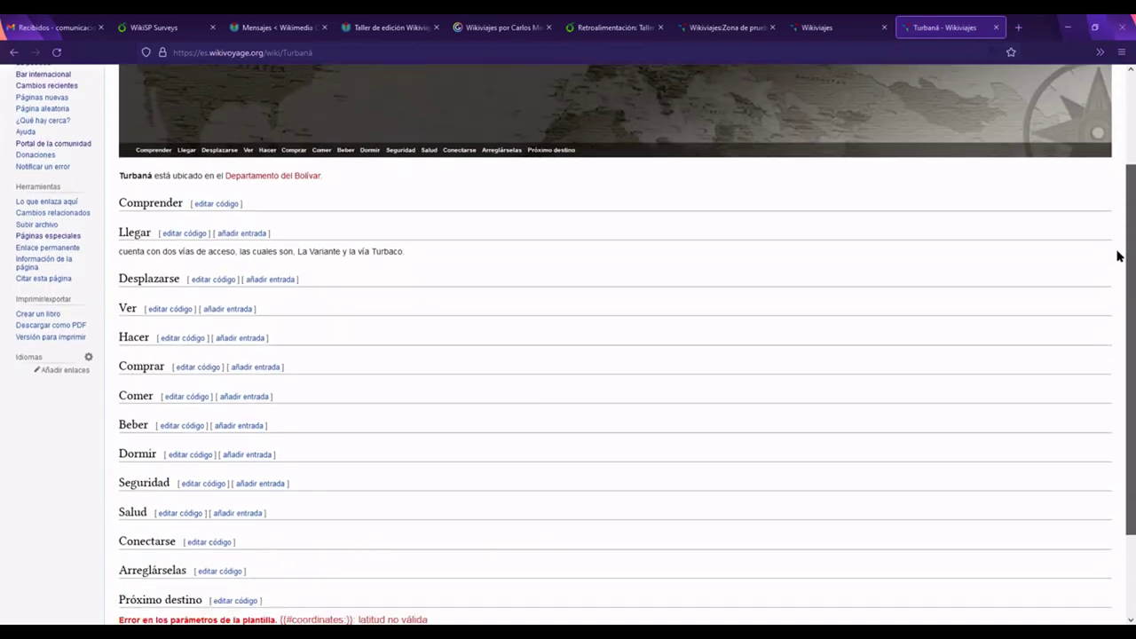
Step: Start a new Transporte público listing under Desplazarse and open a blank browser tab
left_click(277, 255)
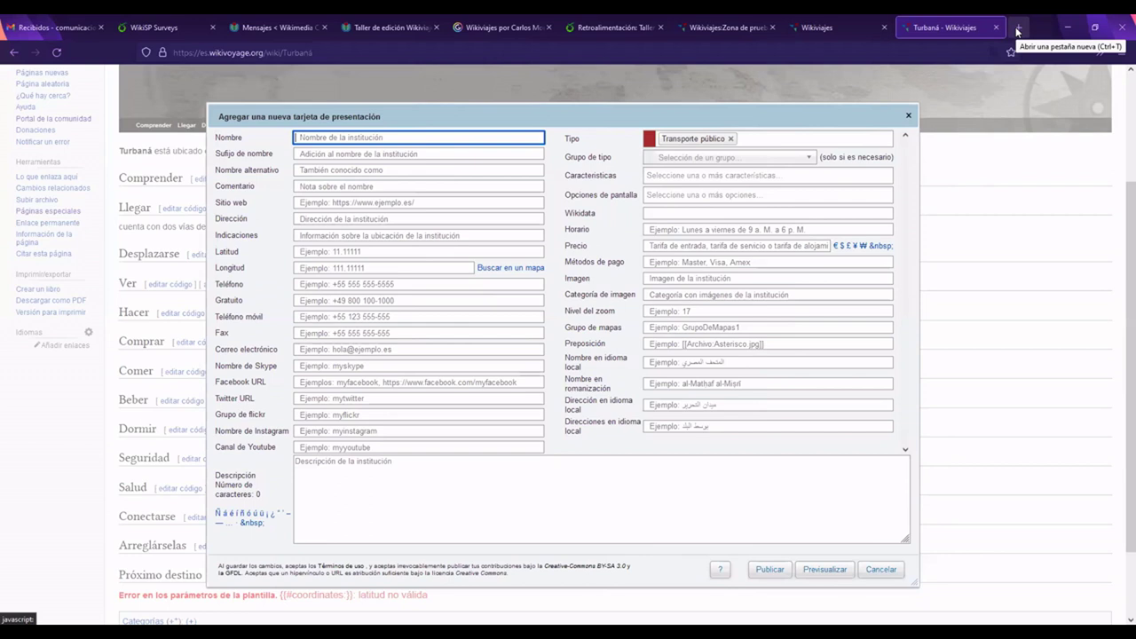
left_click(1019, 31)
left_click(462, 236)
Step: Search Google for 'empresas de transporte en turbaná' and browse the results
type("empresas")
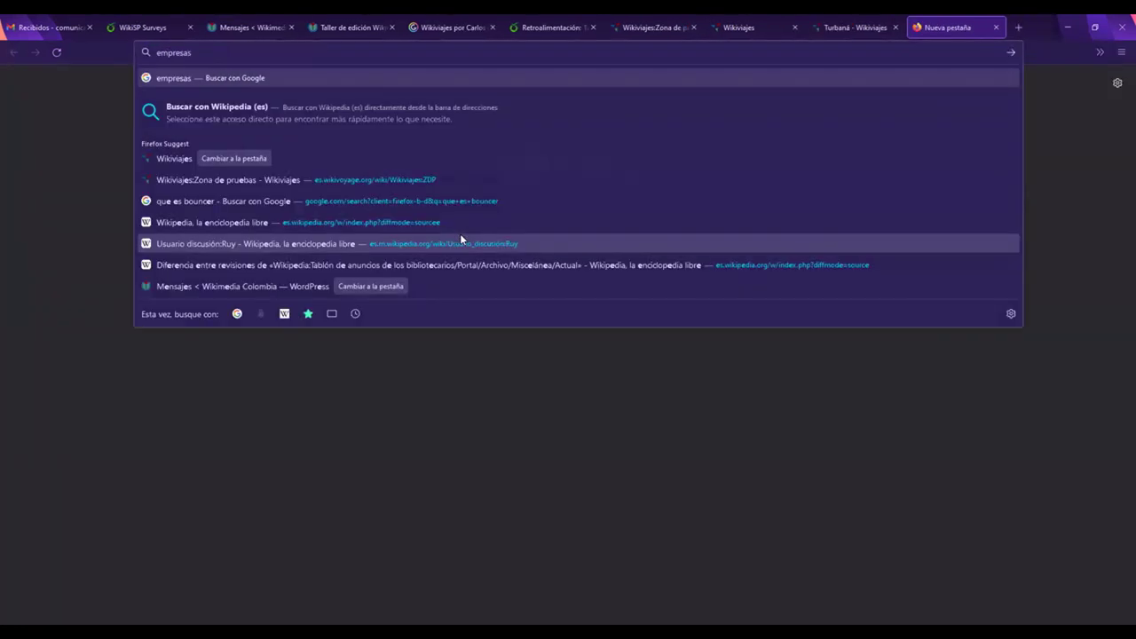
type(" de transport")
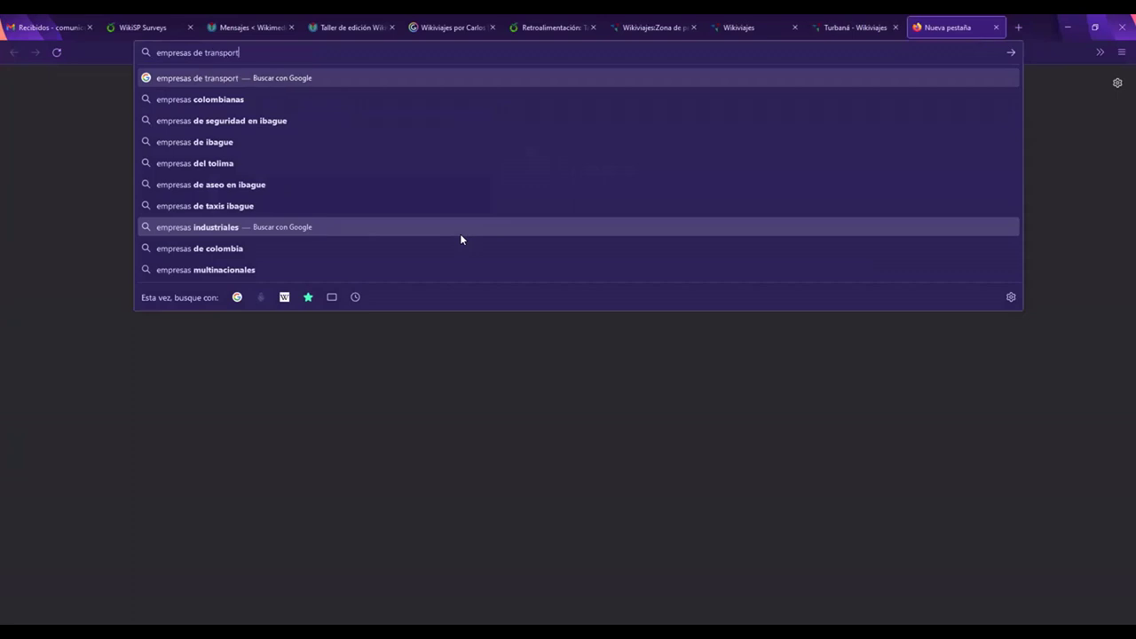
type("e en turbaná")
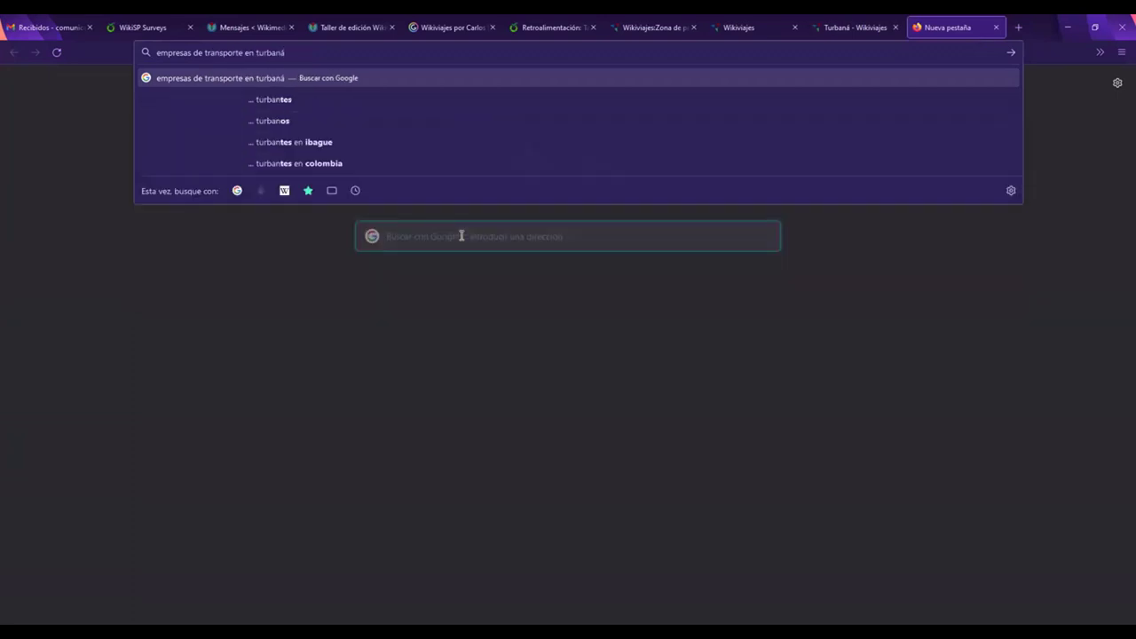
key("Return")
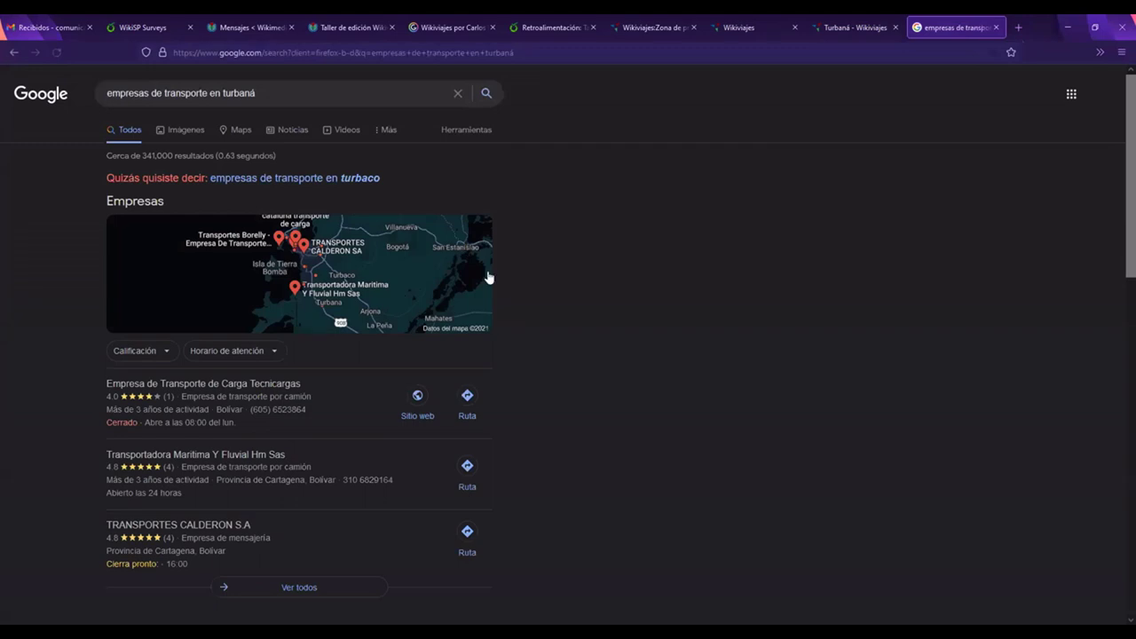
scroll(506, 325, "down", 1)
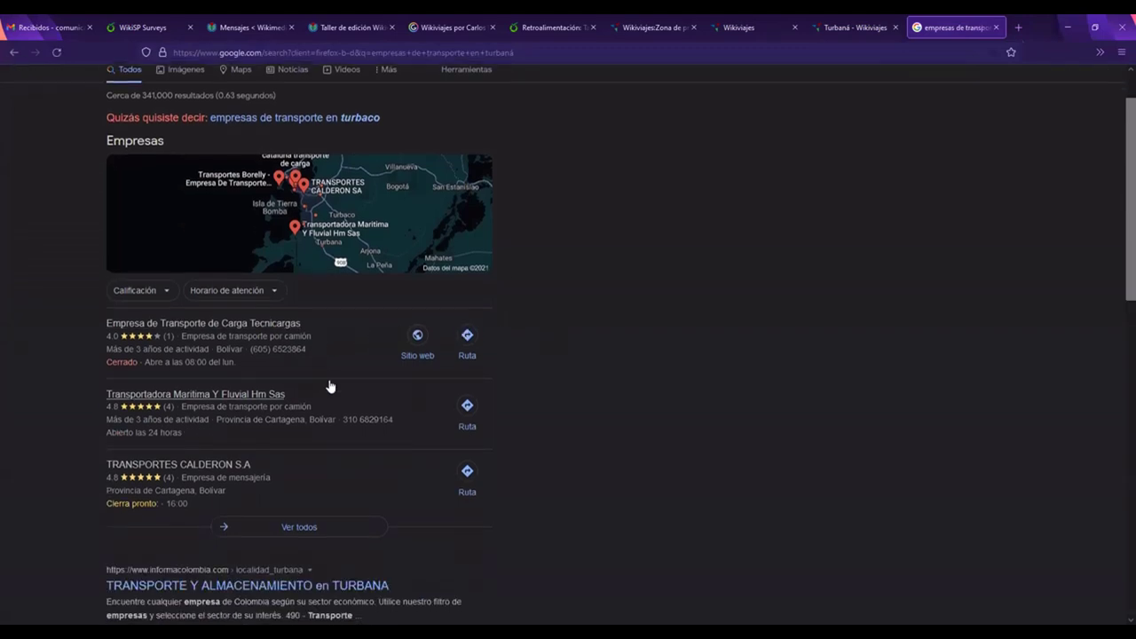
scroll(329, 386, "down", 1)
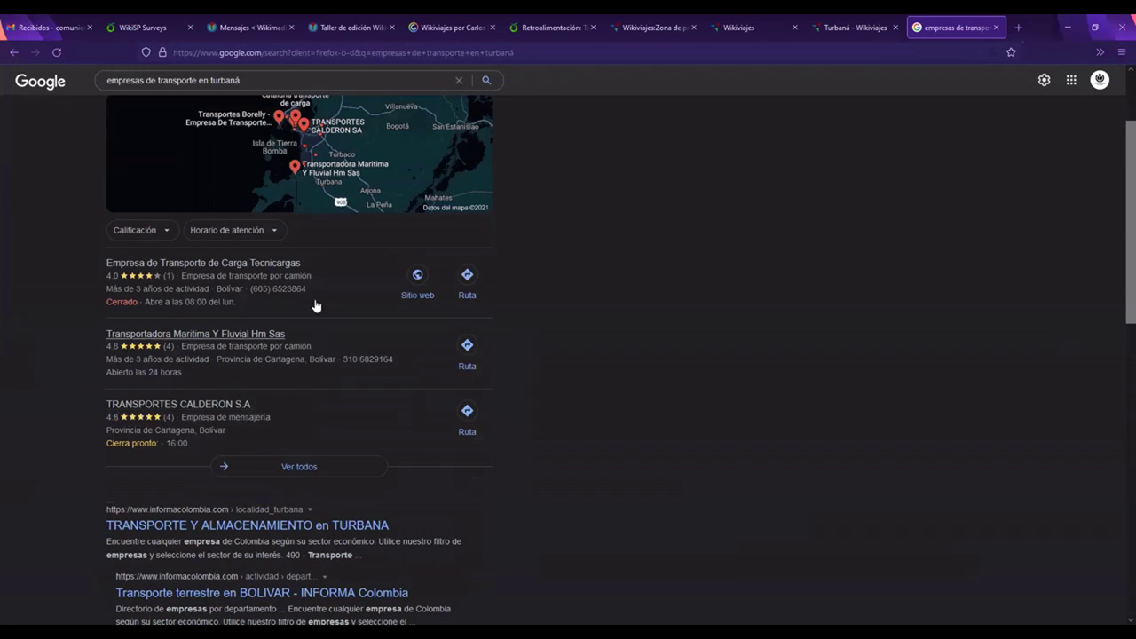
scroll(315, 421, "down", 1)
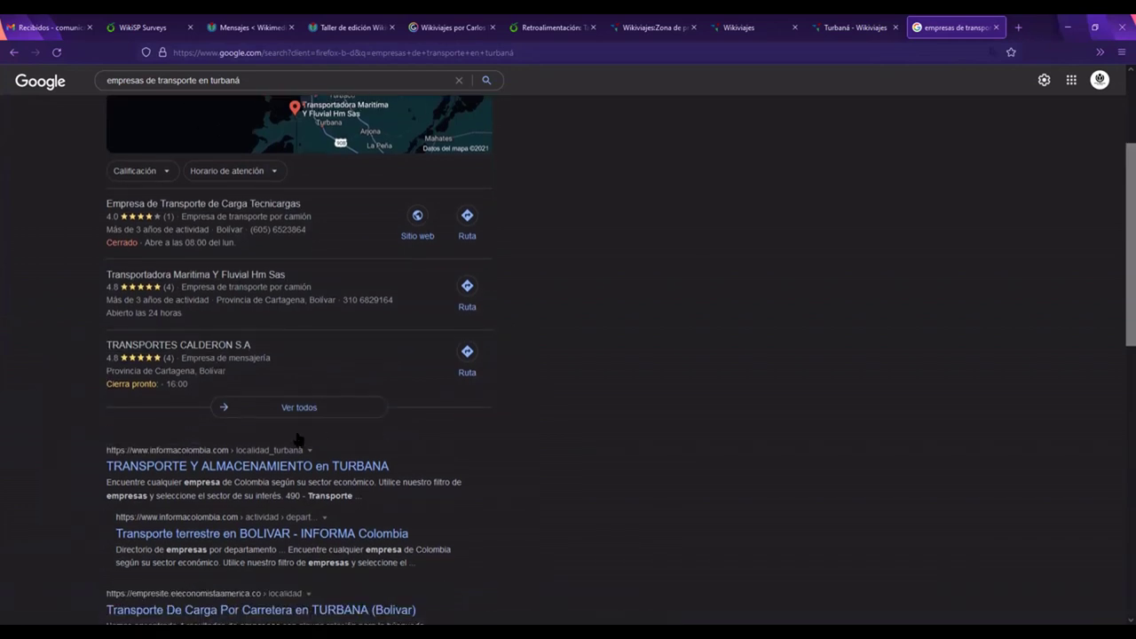
scroll(297, 433, "up", 3)
Step: Refine the search to 'empresas de transporte publico en turbaná' and copy the name Cootranstur
left_click(210, 92)
type("publico")
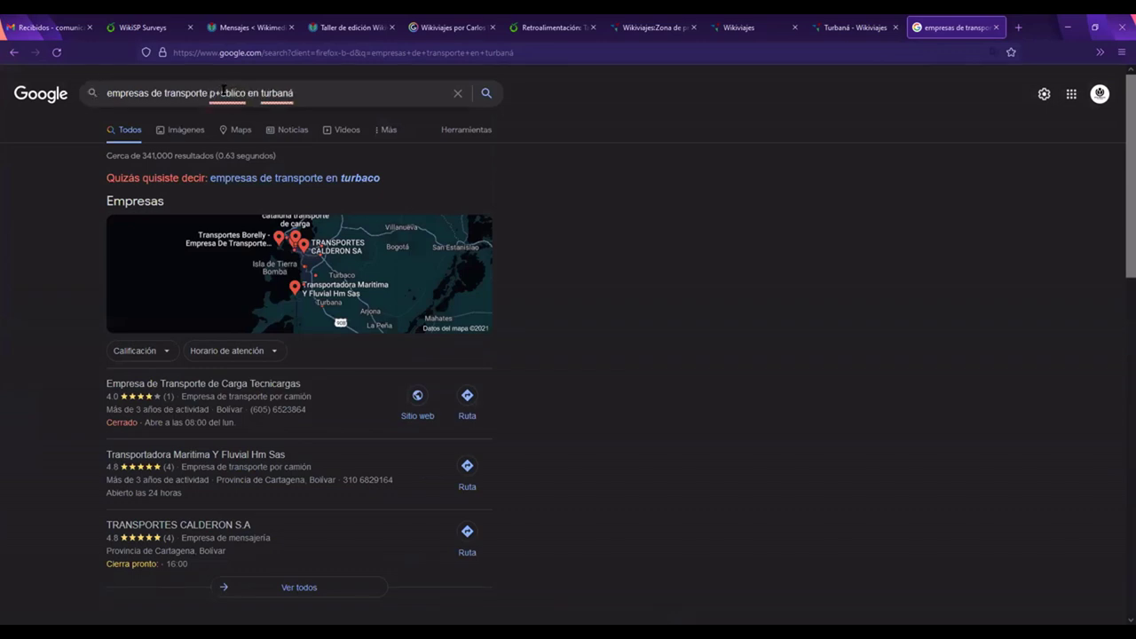
type(" ú")
key("Return")
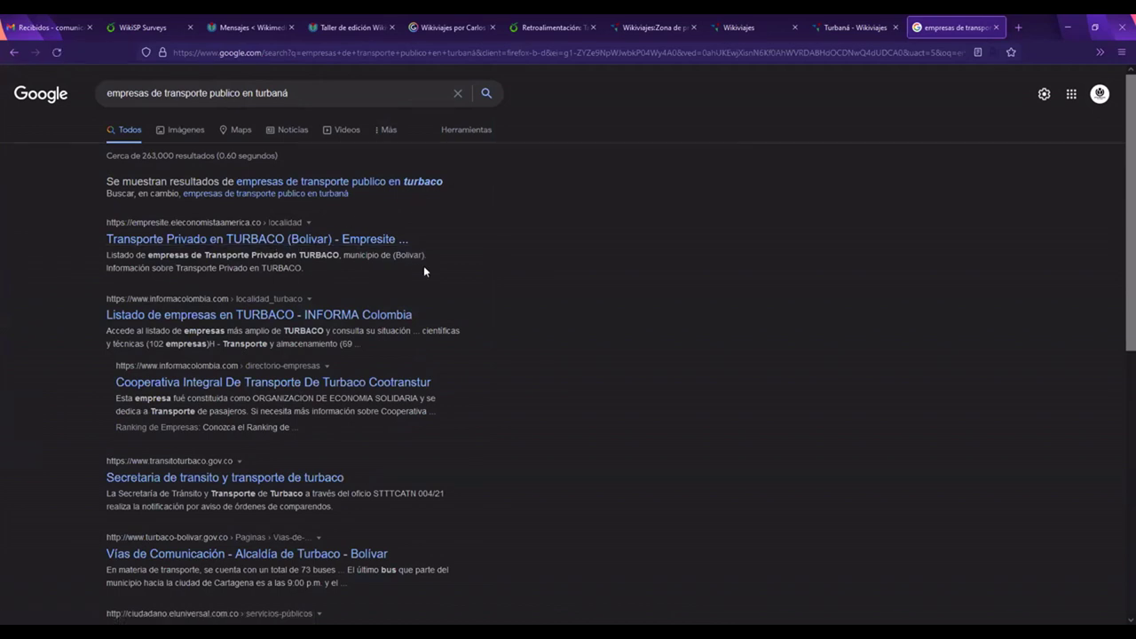
scroll(424, 266, "down", 1)
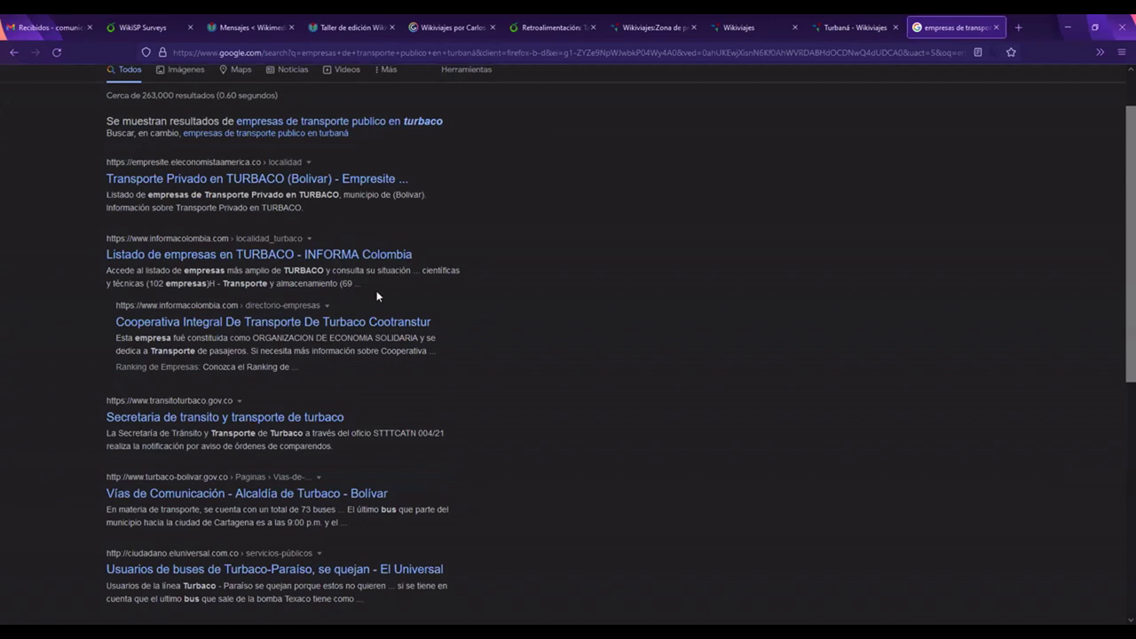
scroll(378, 292, "down", 1)
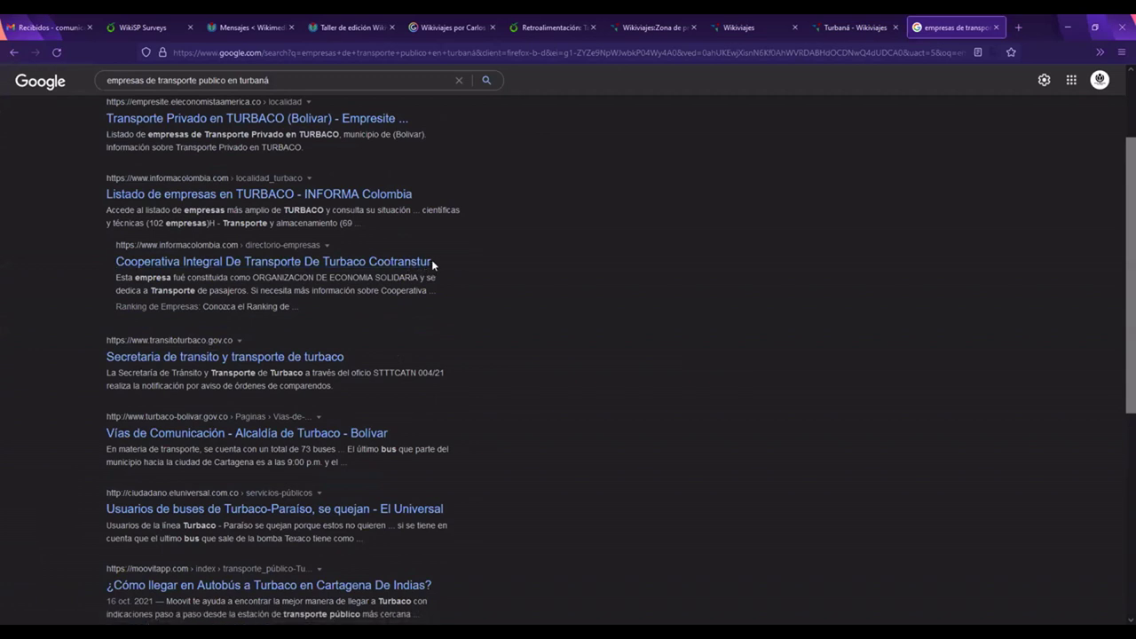
left_click_drag(432, 259, 371, 267)
key("ctrl+c")
left_click(577, 244)
Step: Back on the Turbaná tab, paste 'Cootranstur' as the listing's name
left_click(1092, 29)
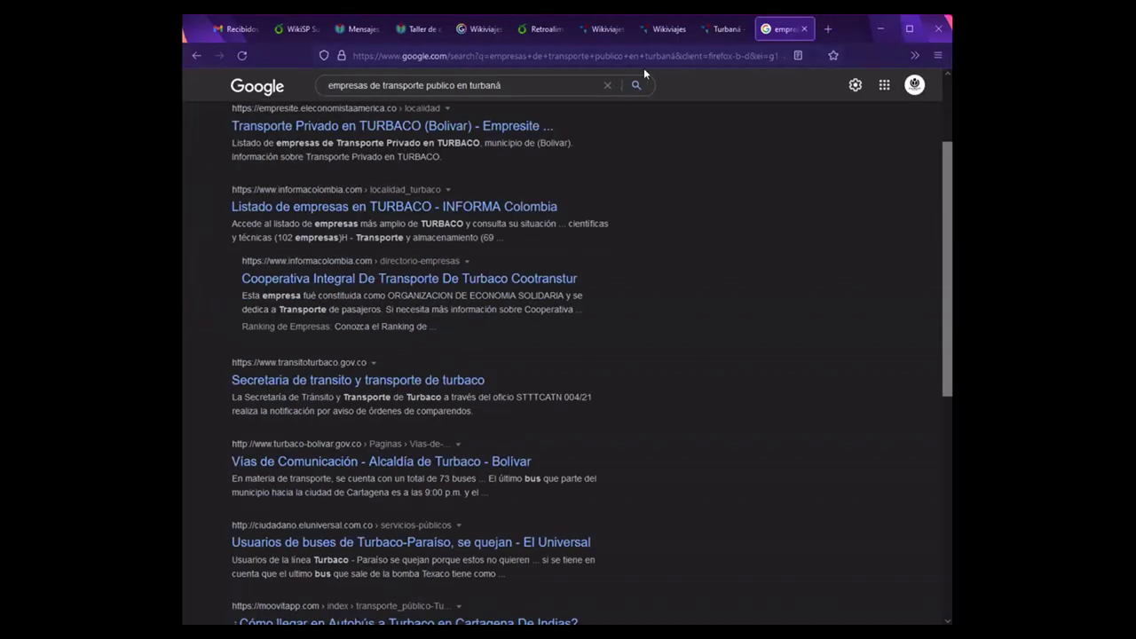
left_click(726, 28)
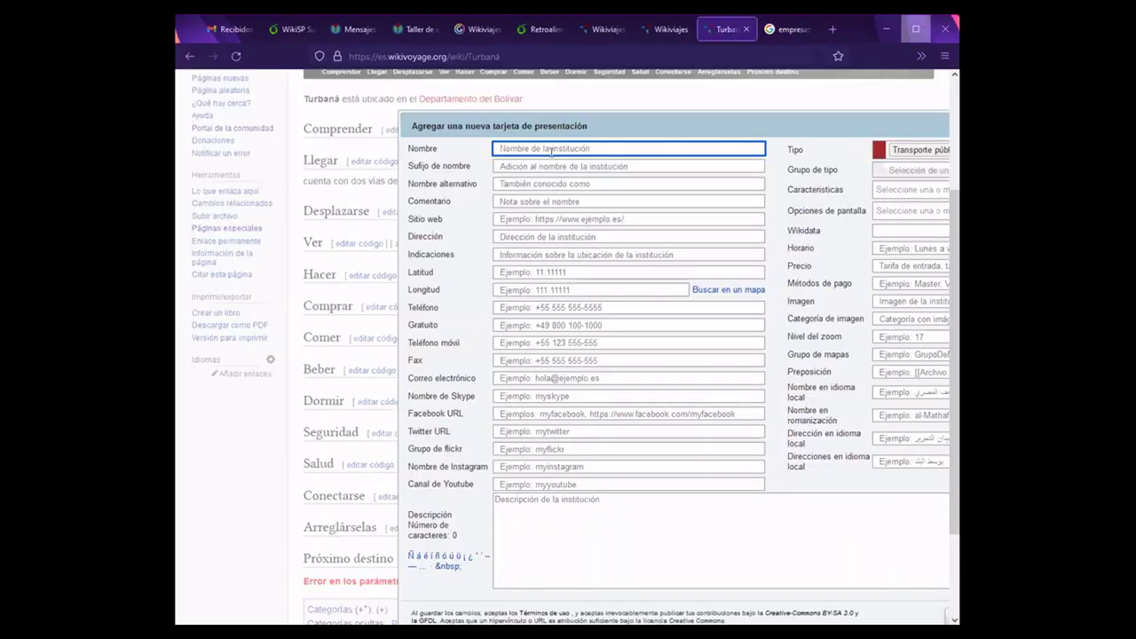
left_click(921, 32)
key("ctrl+v")
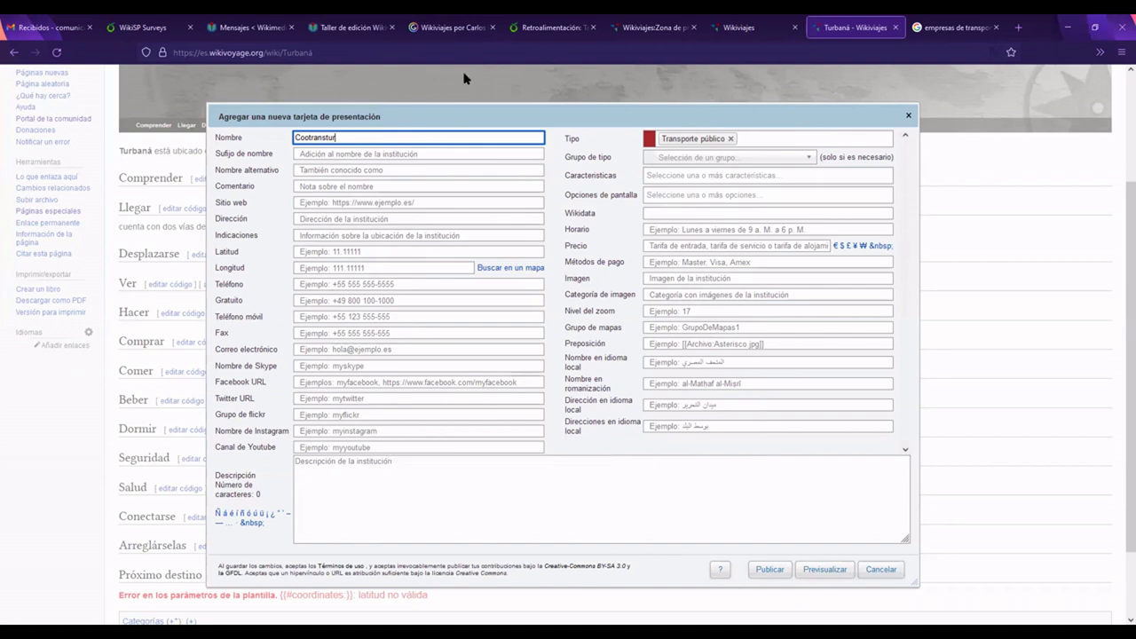
left_click(280, 109)
key("Tab")
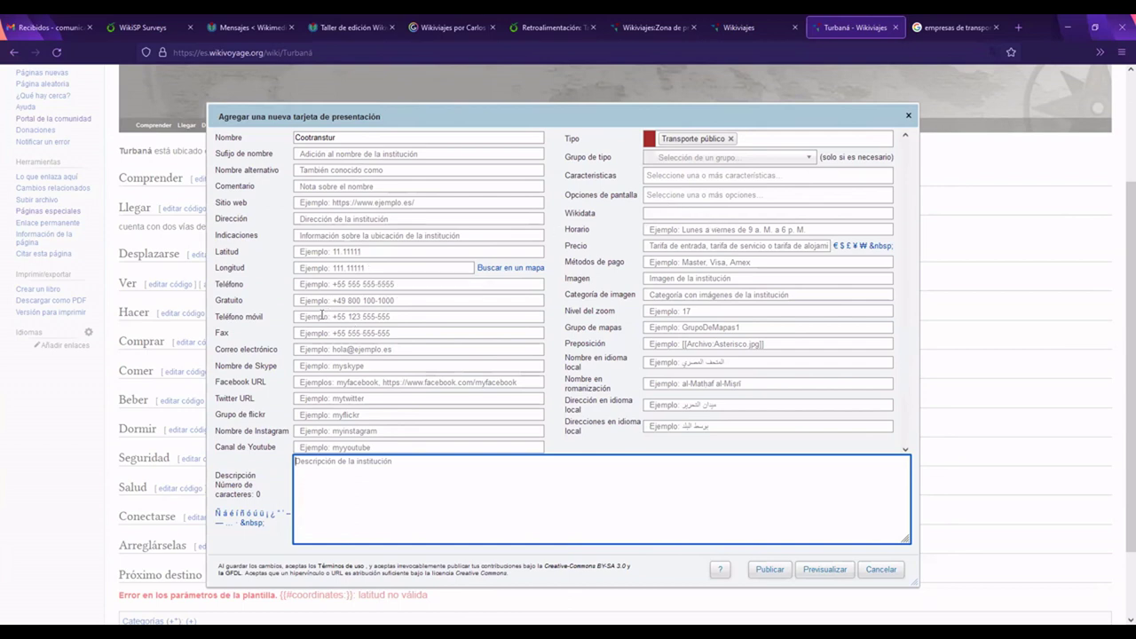
Step: Fill in the company's phone number and its street address in Barrio Buenos Aires
left_click(317, 279)
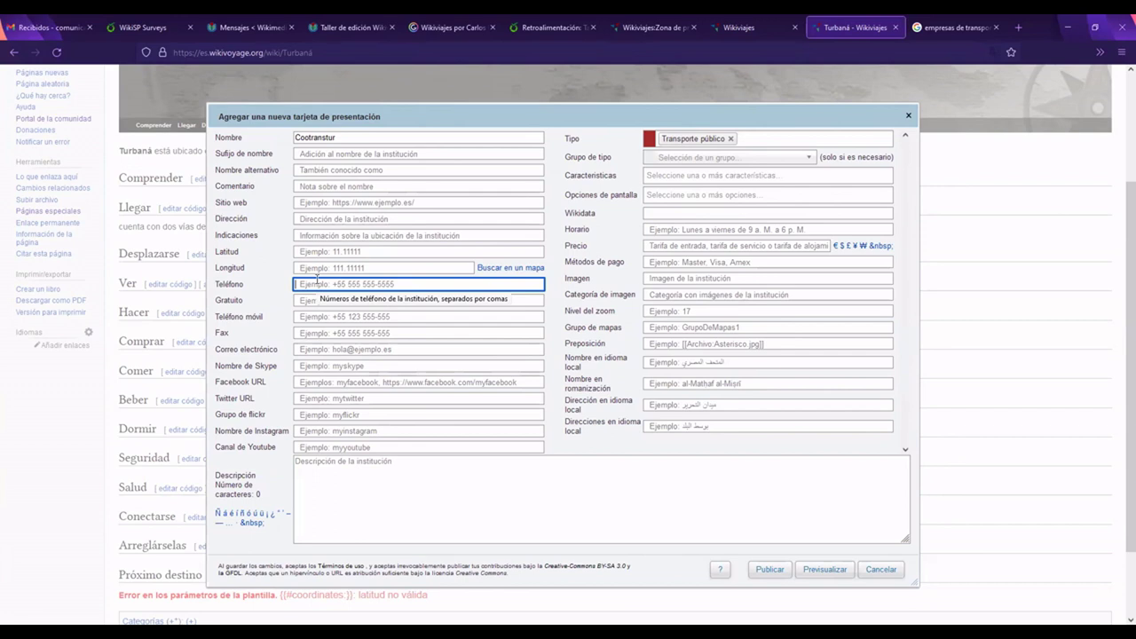
left_click_drag(319, 284, 309, 284)
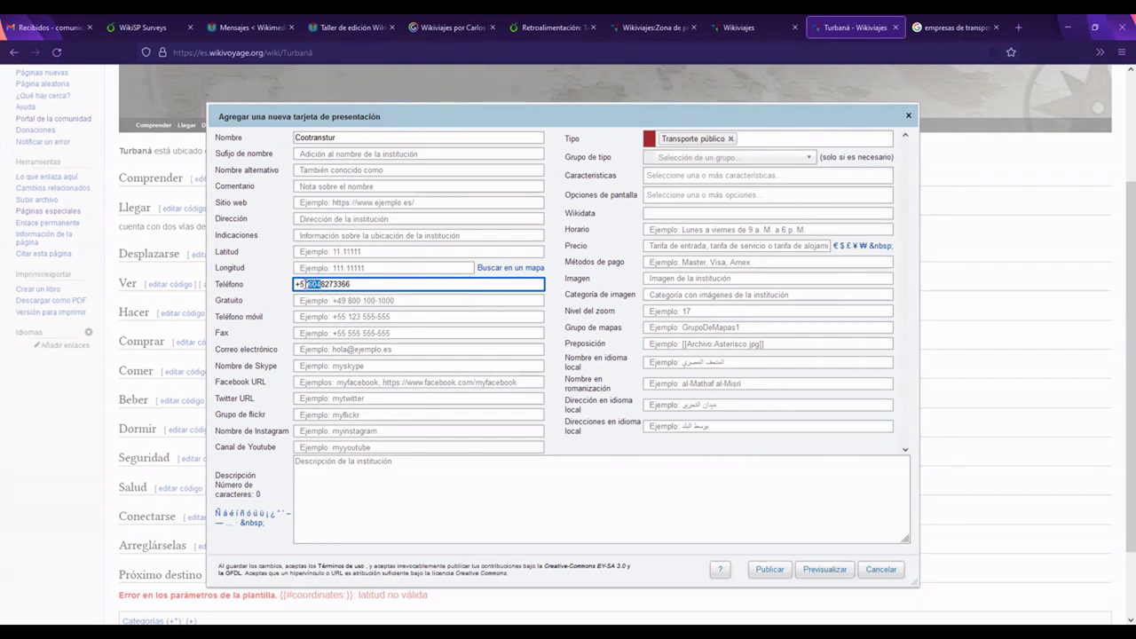
left_click(412, 295)
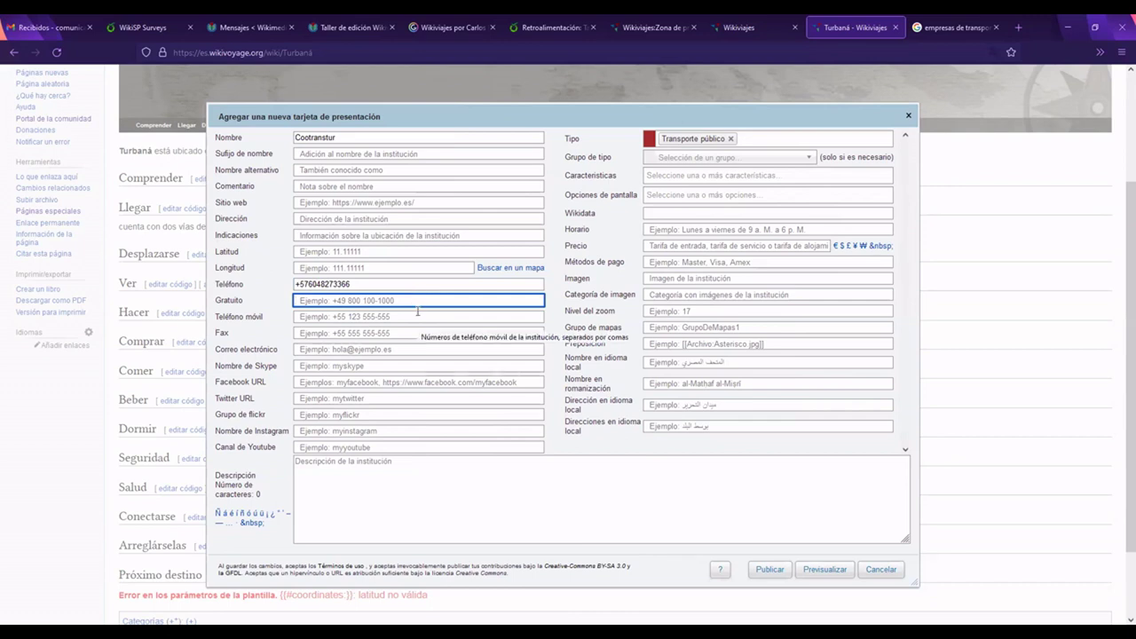
left_click(335, 214)
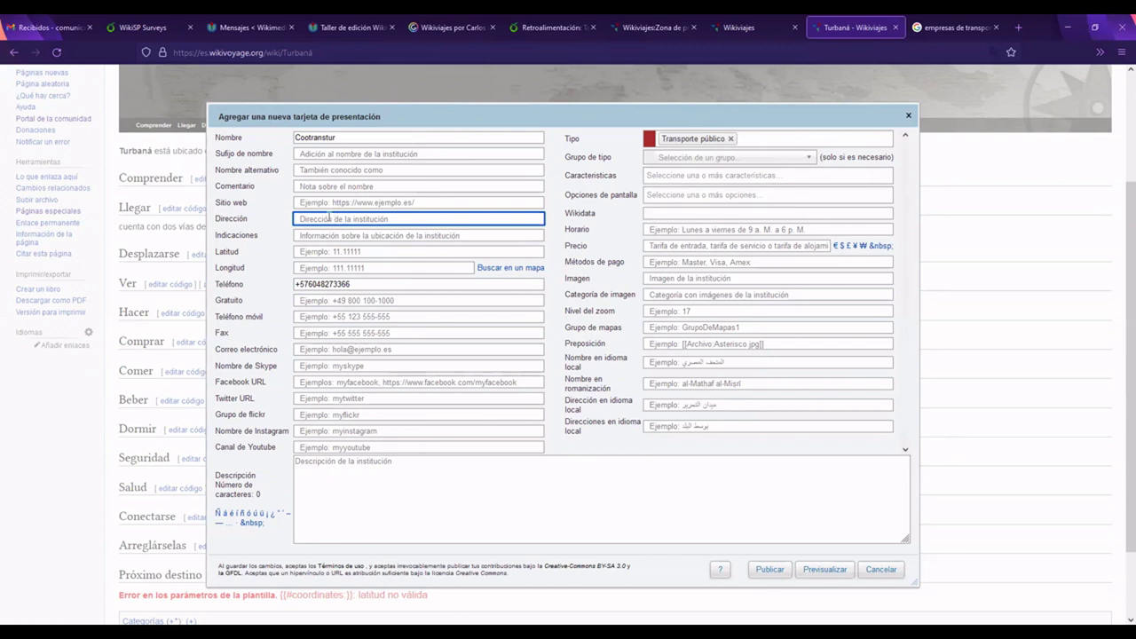
type("C")
type("ll")
type(" 102")
type(" #12-")
type("145 B")
type("arrio")
type(" Buenos A")
type("ires")
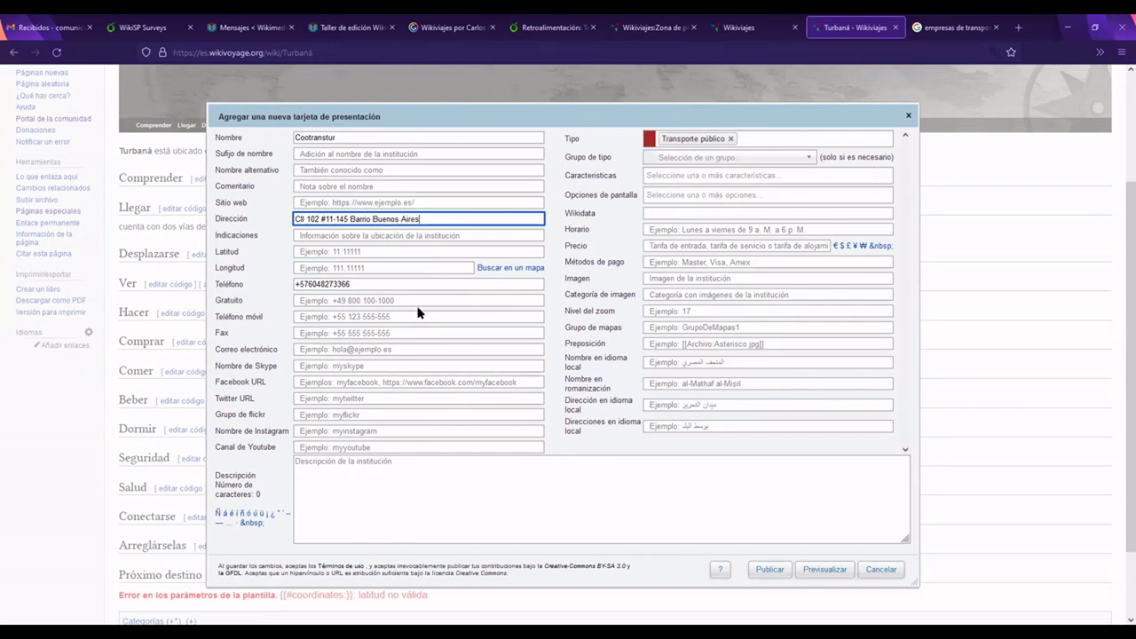
left_click(352, 490)
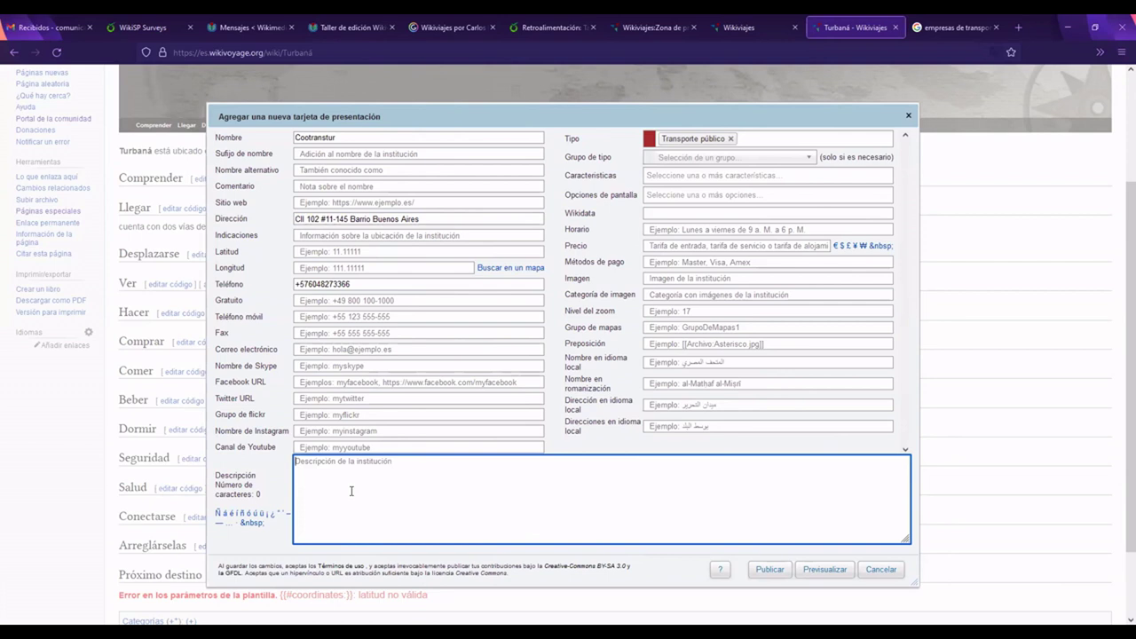
left_click(370, 139)
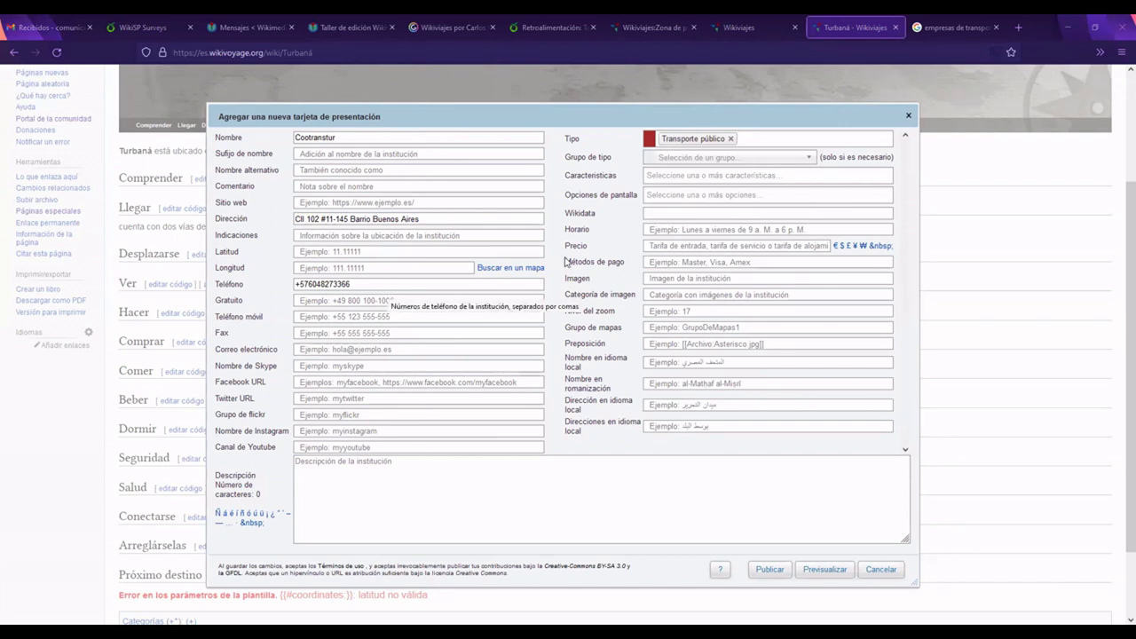
left_click(716, 223)
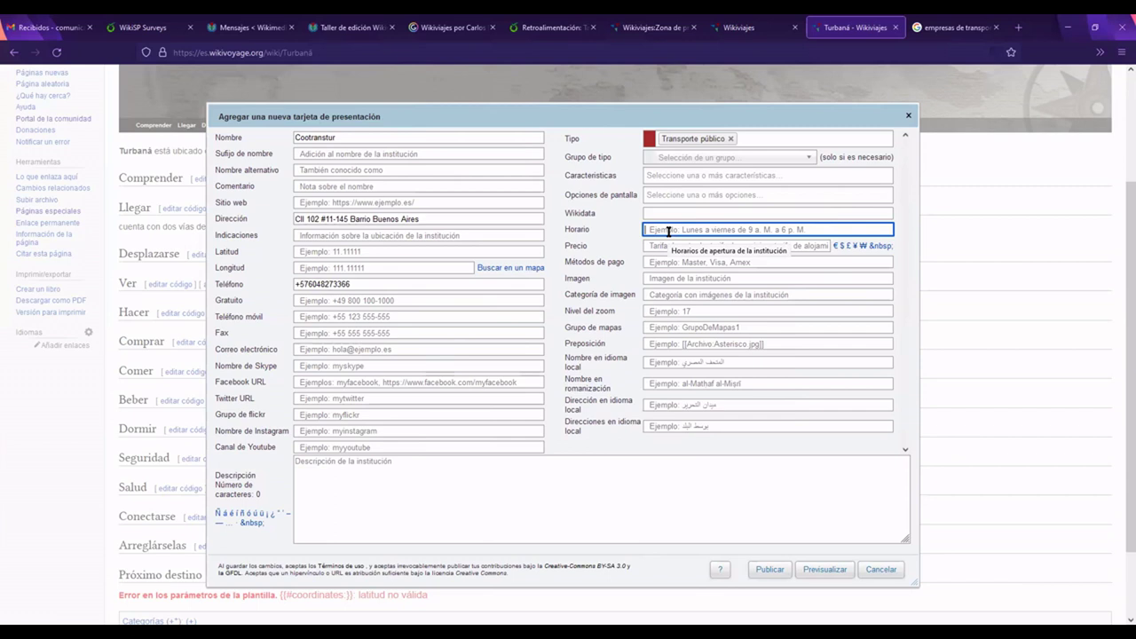
Step: Enter hours 'Desde las 5:00 a.m. hasta las 8:30 p. m.' and price 3000 COP
type("Desde las 5 :00 a.m. hasta las 8:30")
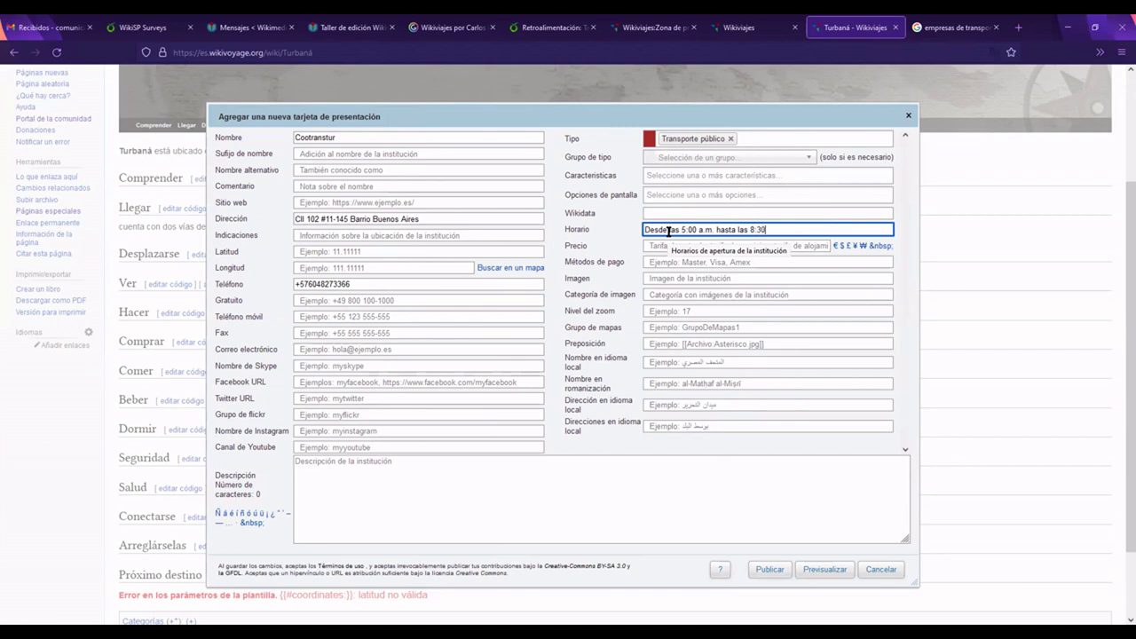
type(" p. m.")
left_click(707, 230)
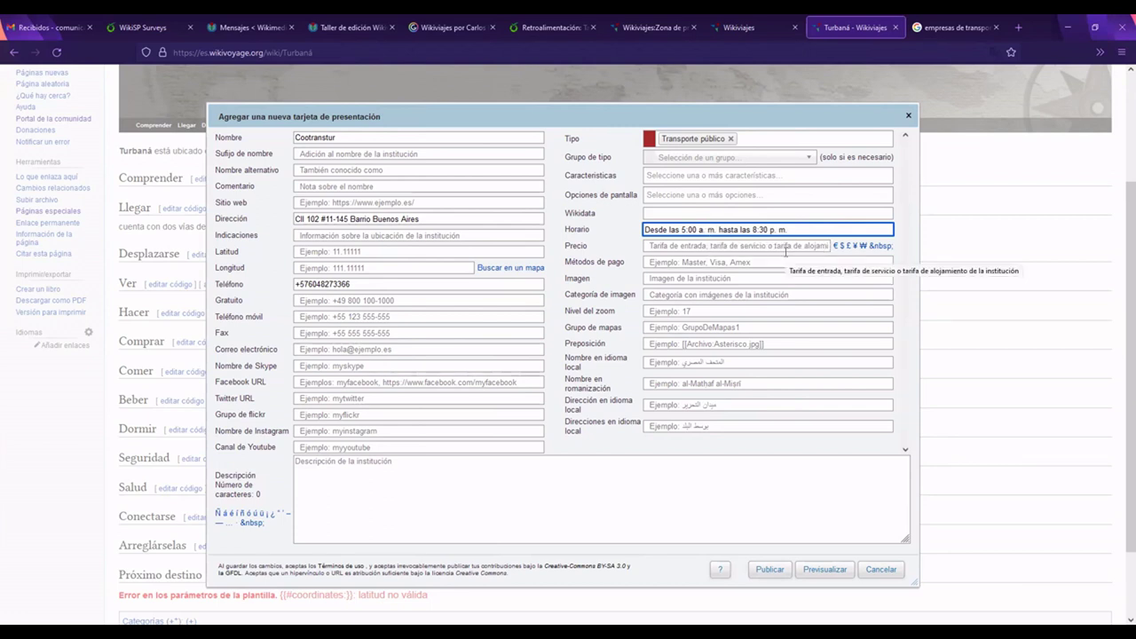
left_click(716, 246)
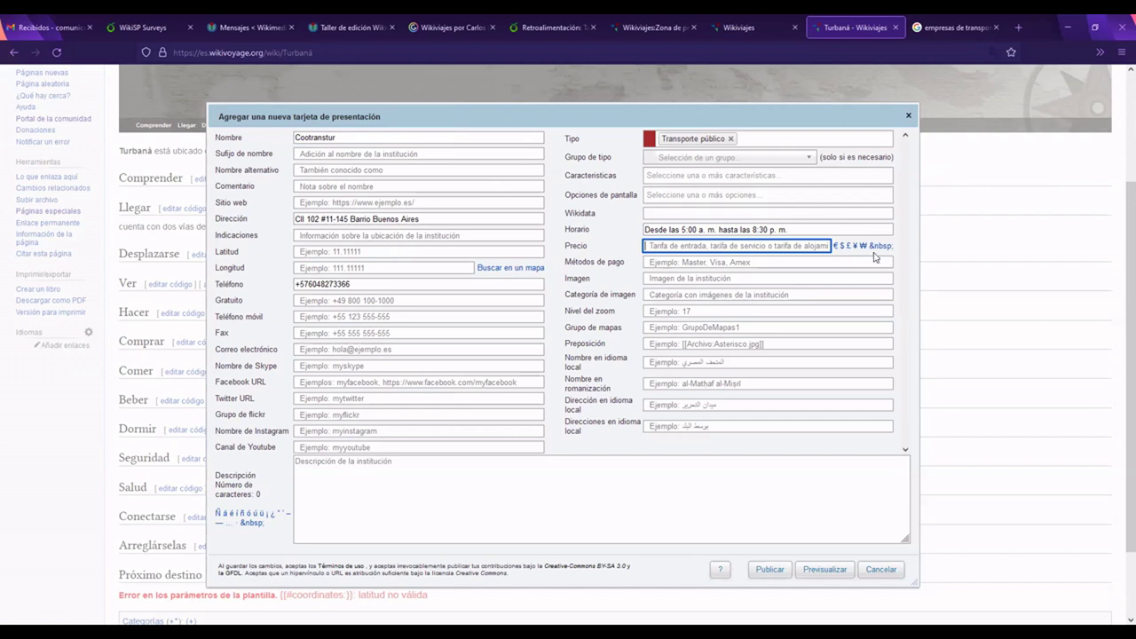
left_click(842, 247)
type("3000")
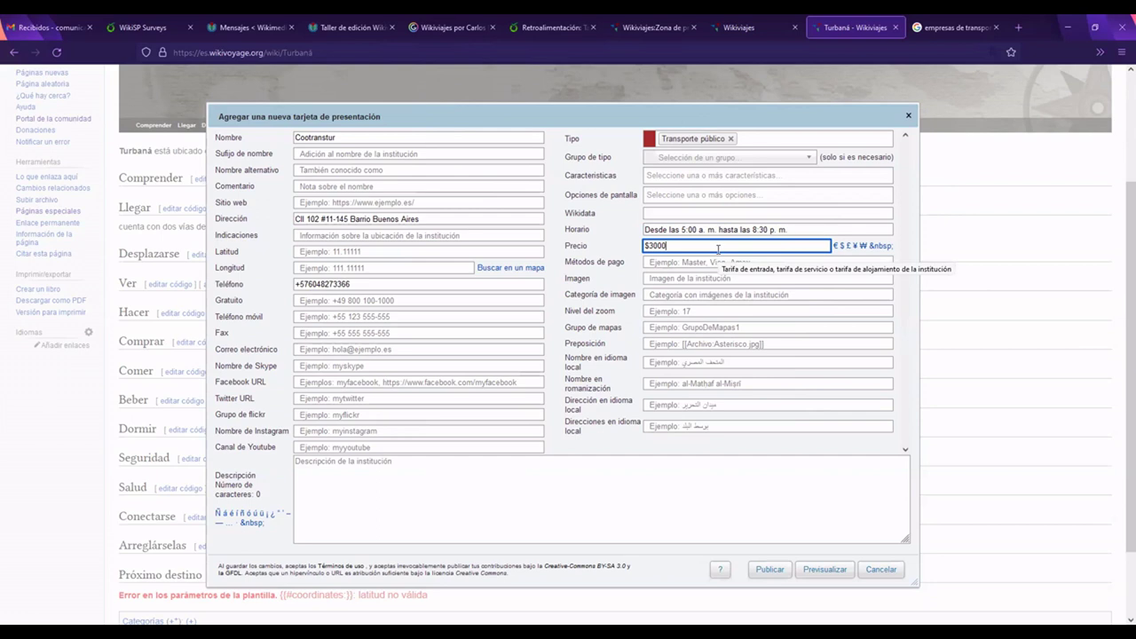
type("COP")
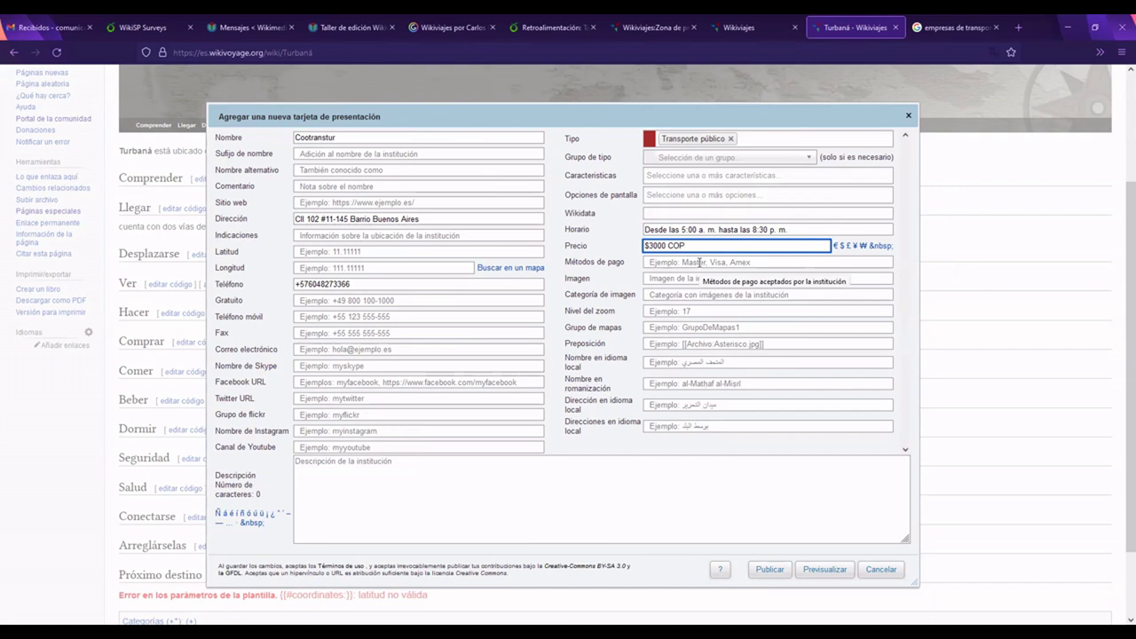
Step: Set the payment method to Efectivo and delete the dollar sign from the price
left_click(700, 262)
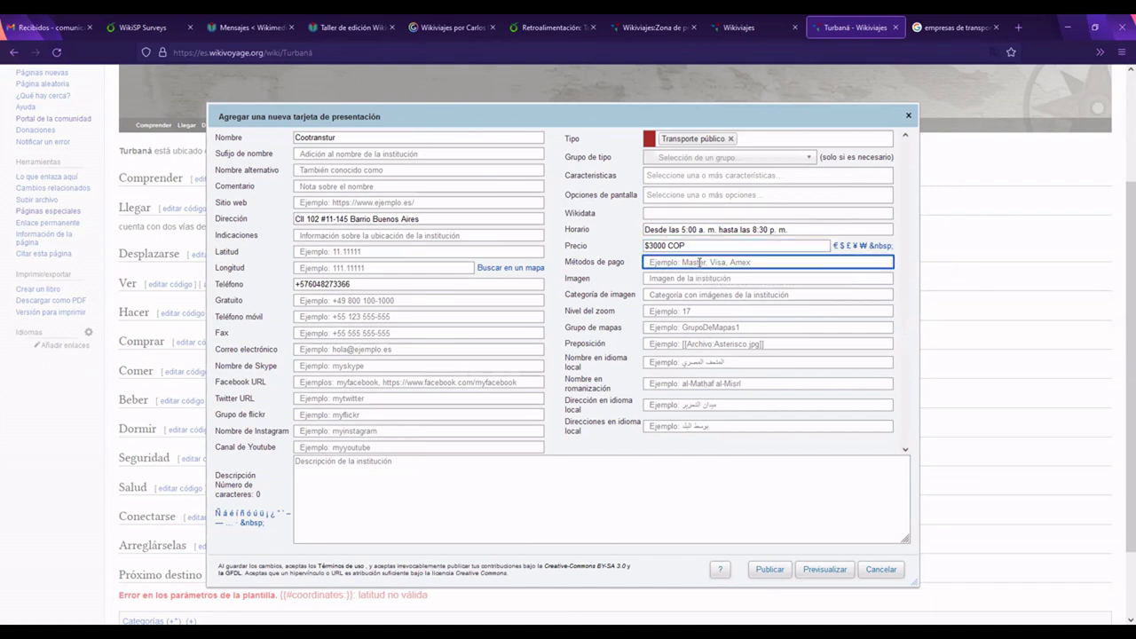
type("Efectivo")
left_click(649, 246)
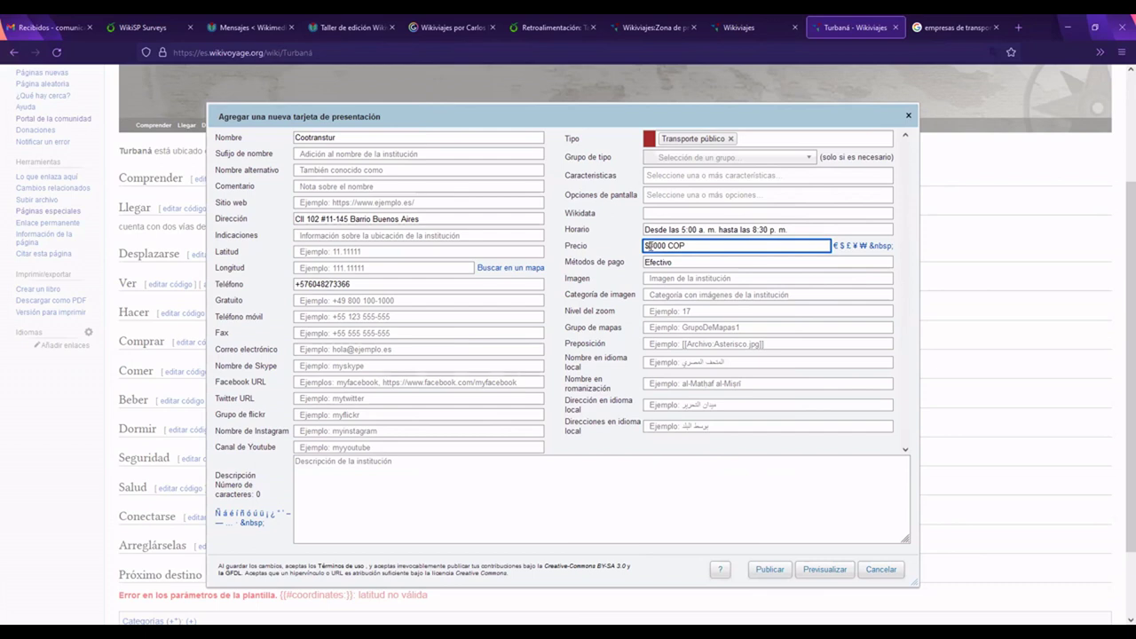
left_click_drag(645, 246, 659, 246)
key("BackSpace")
left_click(688, 264)
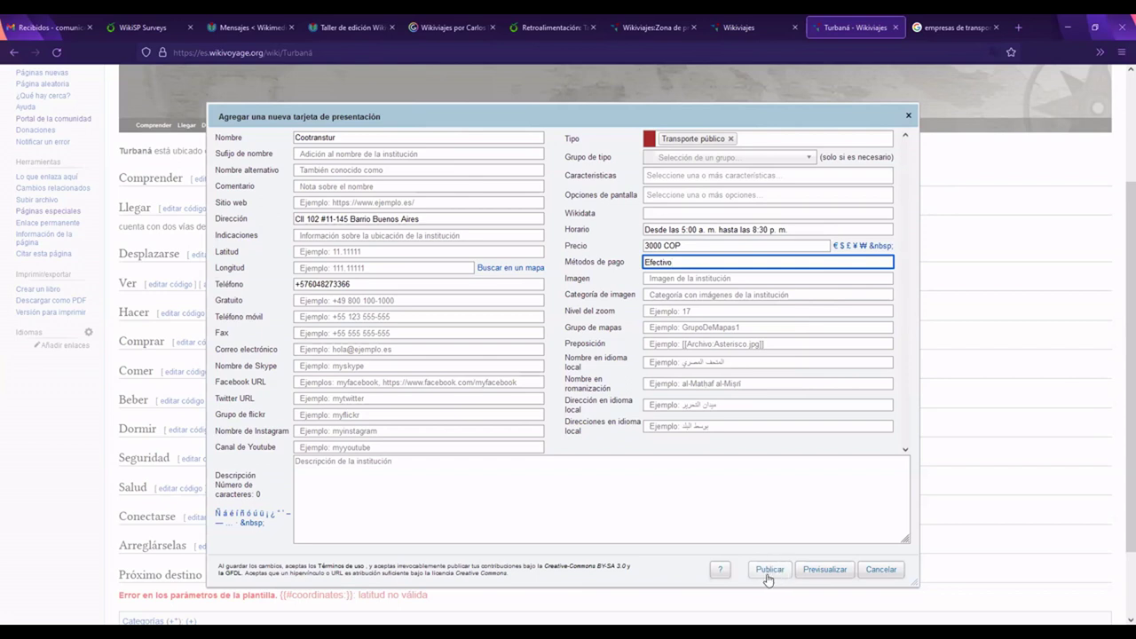
left_click(555, 500)
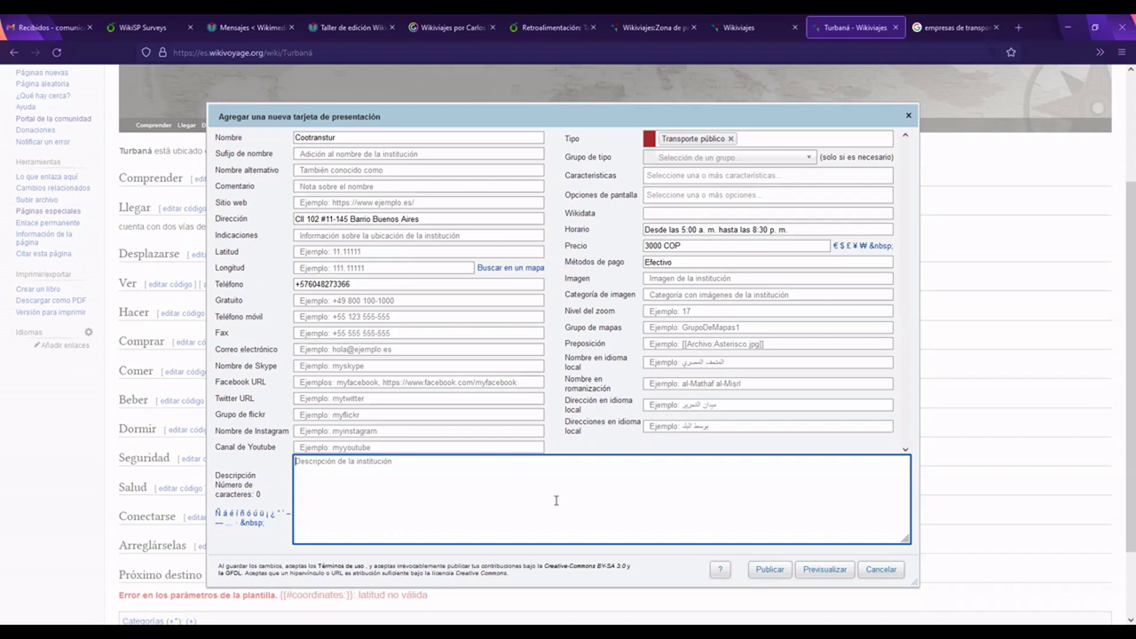
Step: Describe Cootranstur as punctual with buses of no specific colour, then publish the listing
type("Son puntuales en las horas de salida")
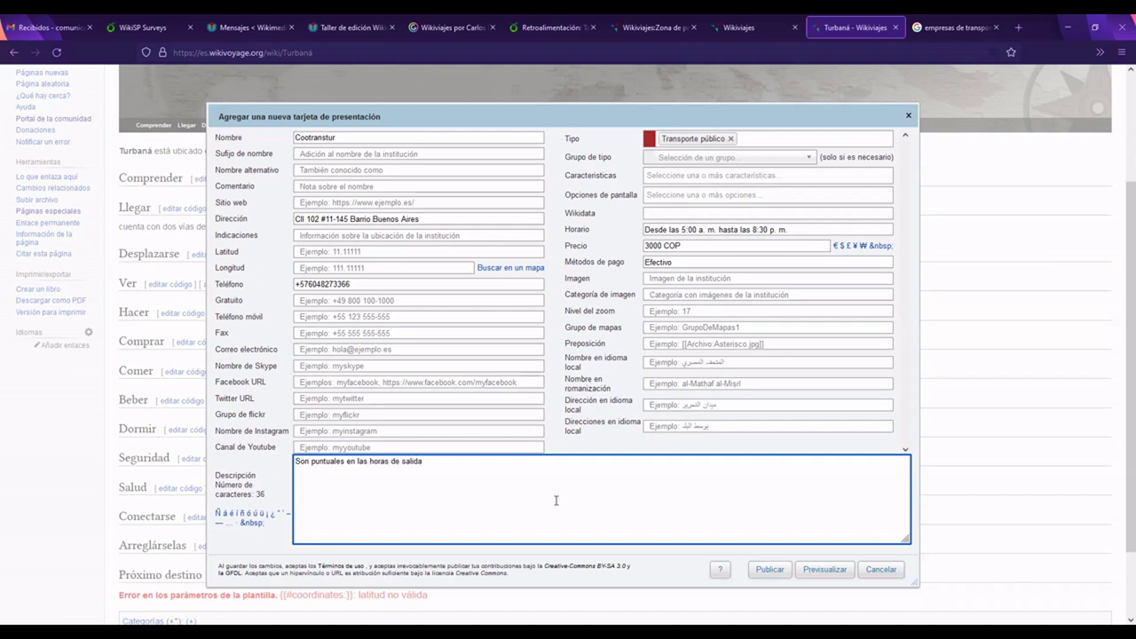
type(". Los buses no tienen ningún color en específico.")
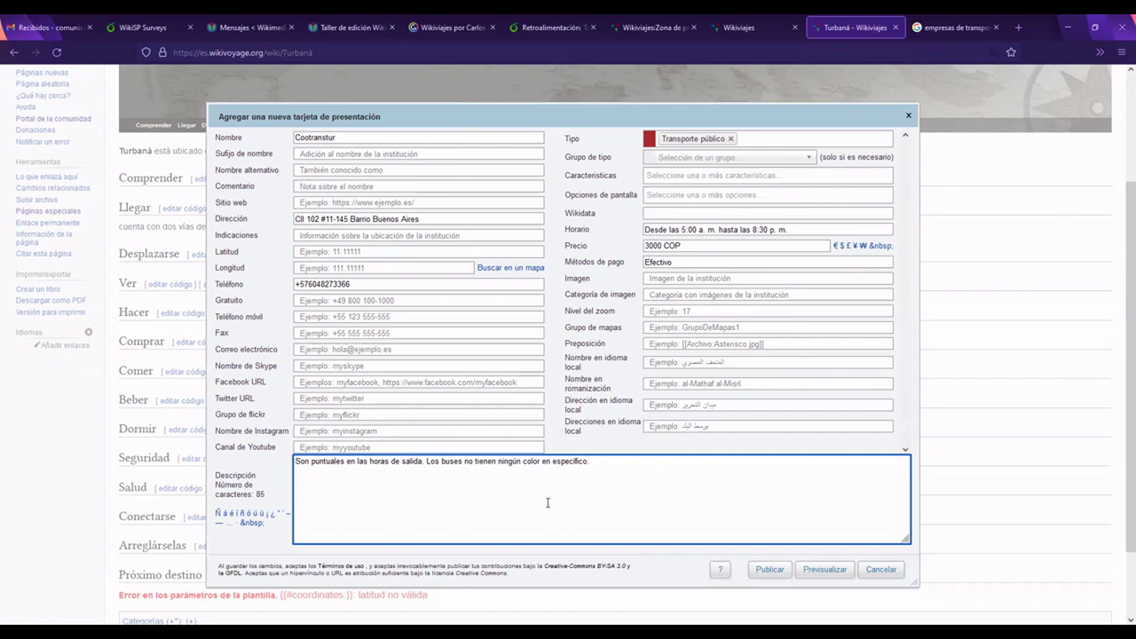
scroll(726, 491, "down", 1)
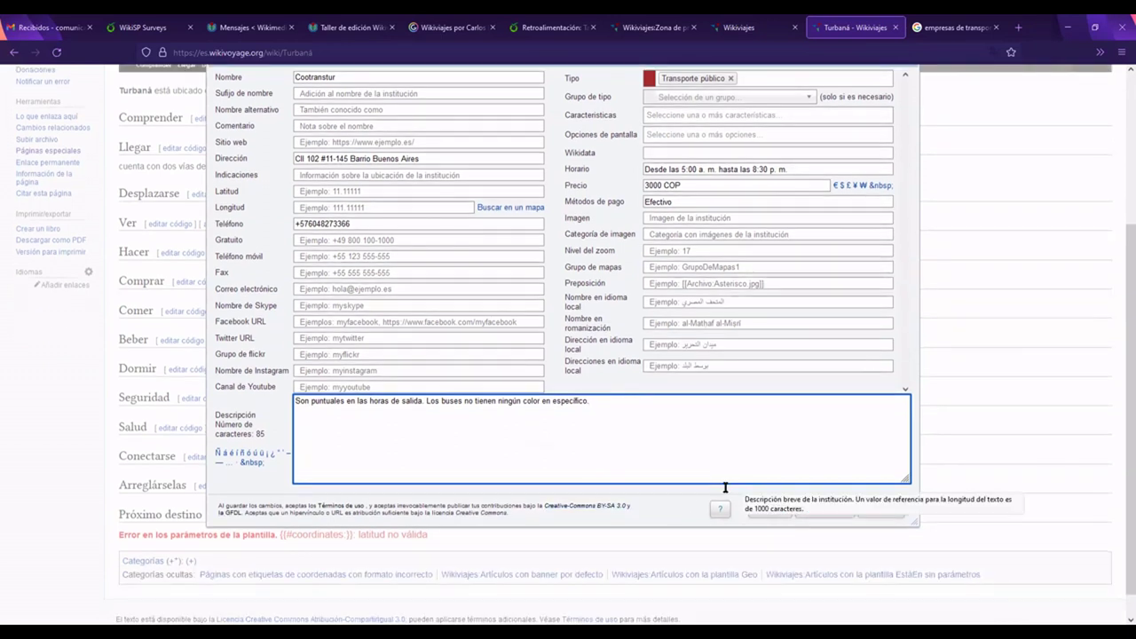
scroll(444, 400, "up", 1)
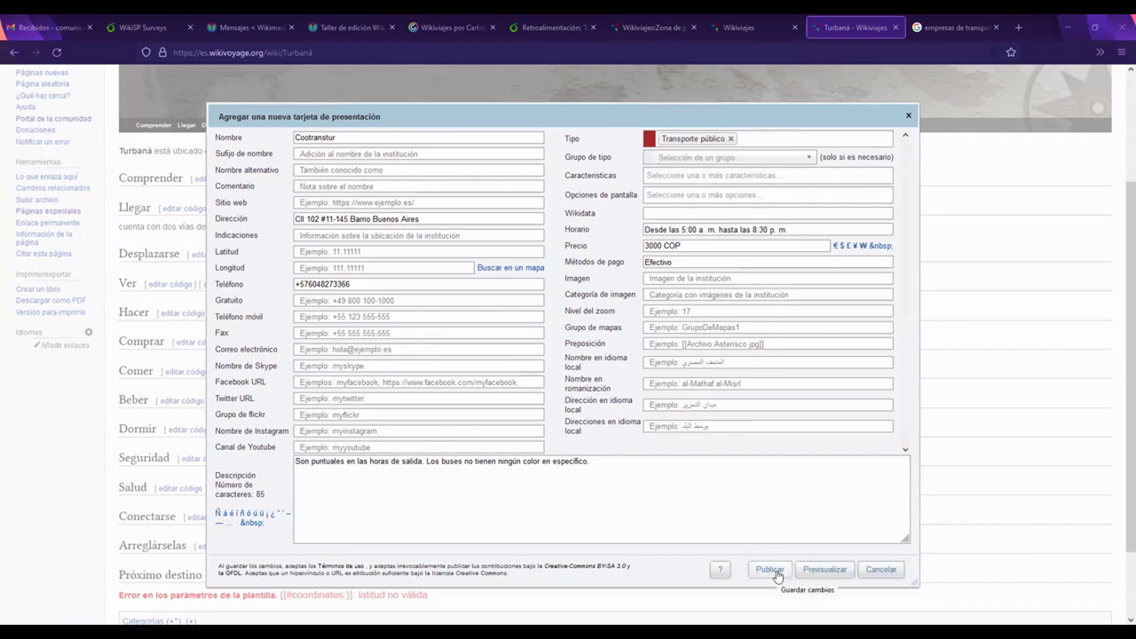
left_click(770, 570)
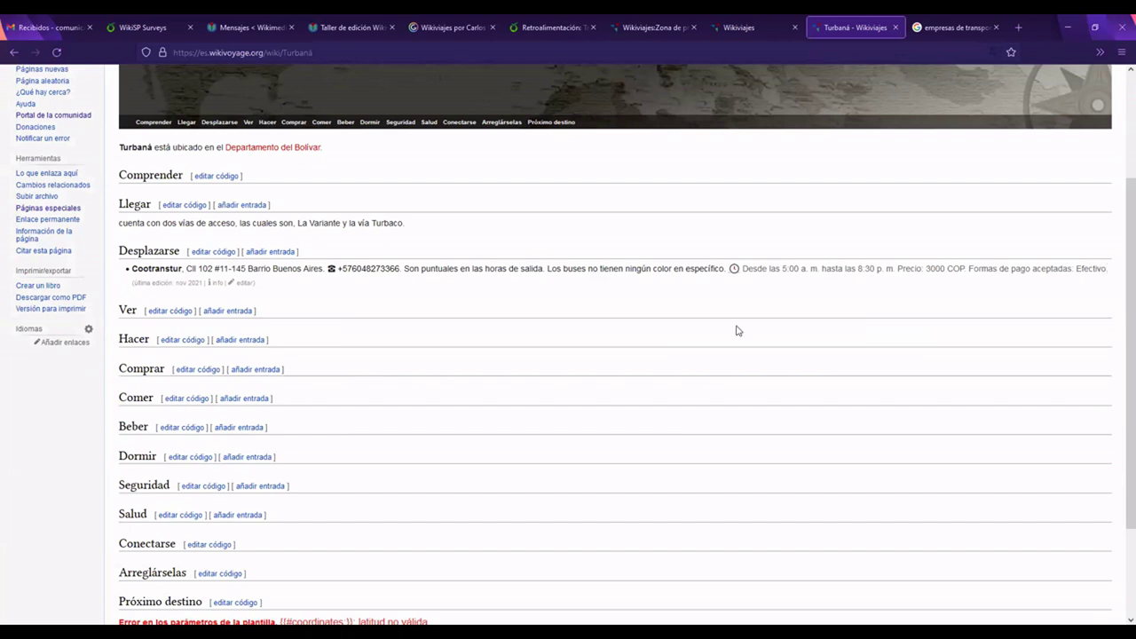
scroll(739, 331, "up", 1)
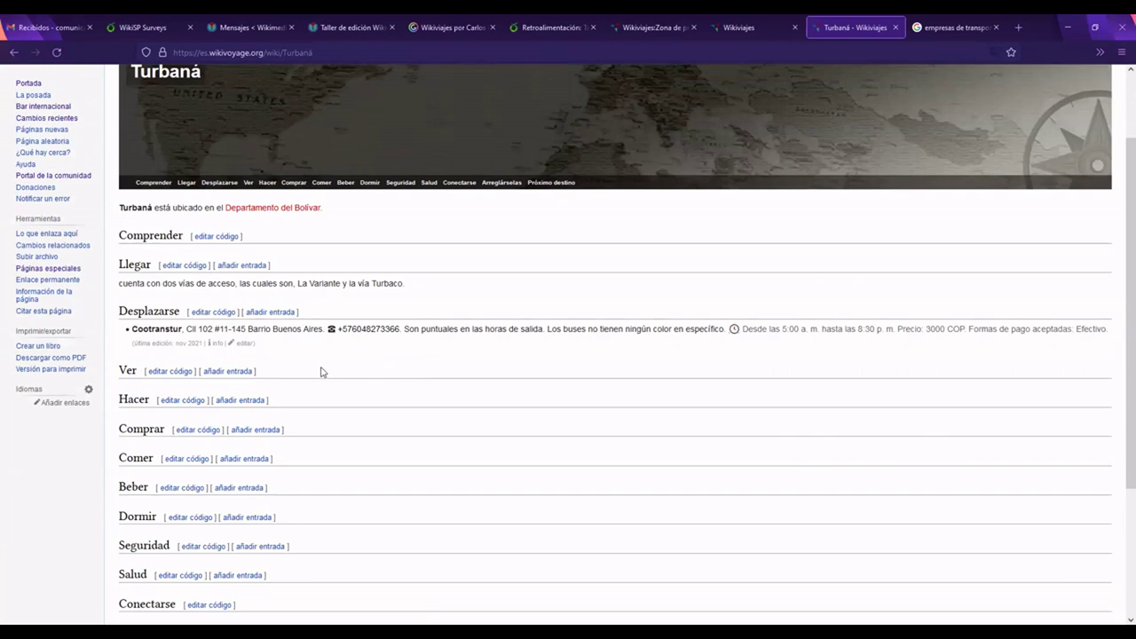
scroll(322, 372, "down", 1)
double_click(122, 310)
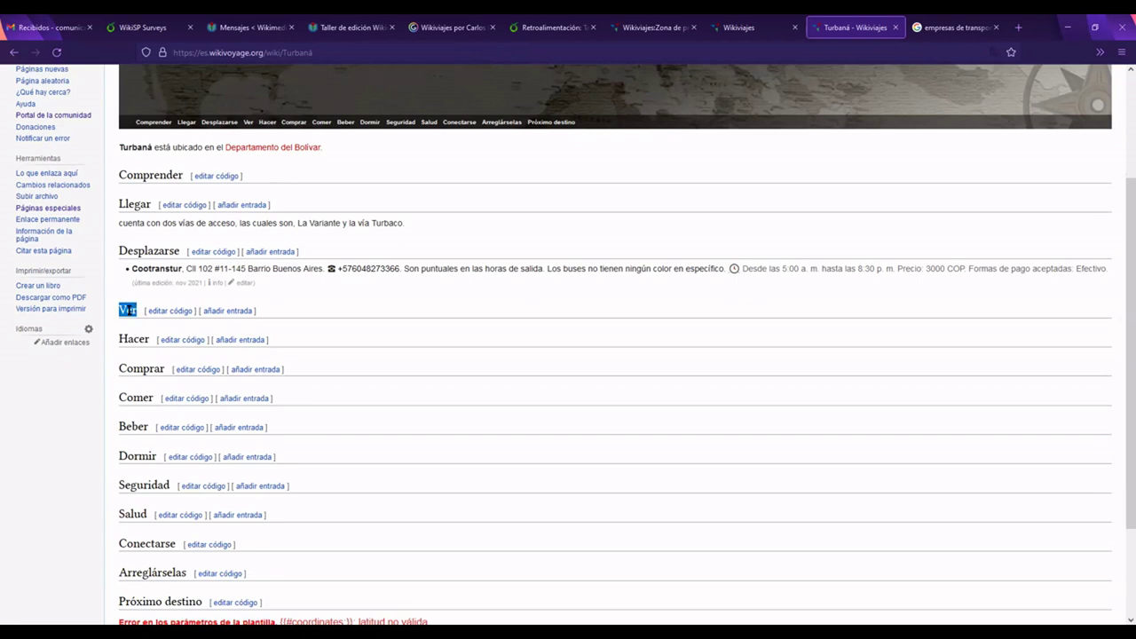
scroll(129, 310, "up", 3)
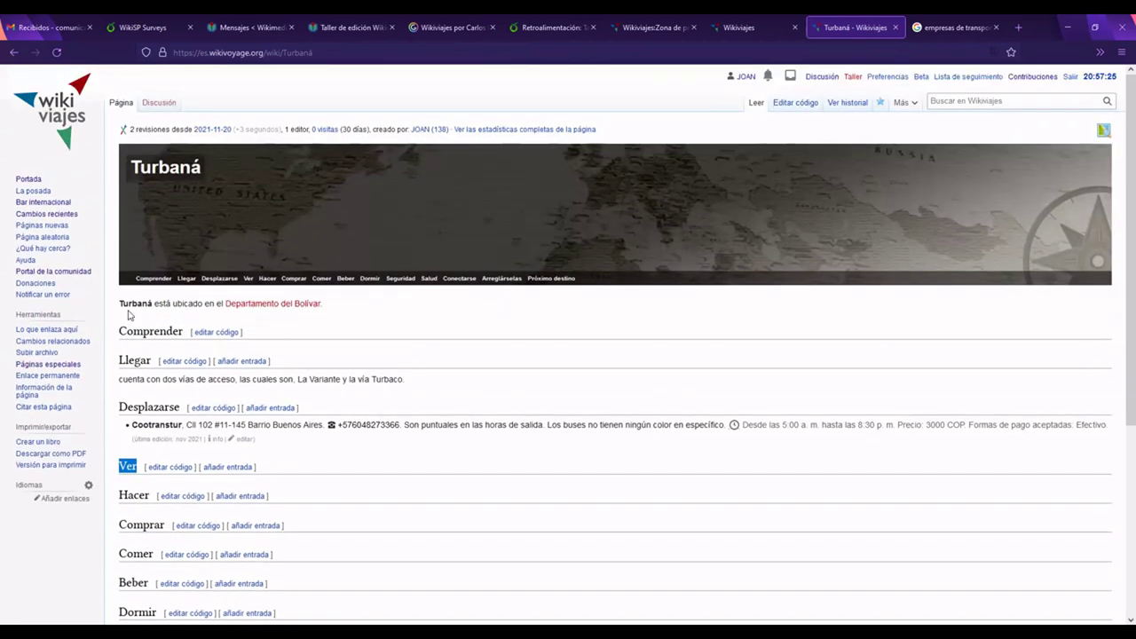
scroll(146, 320, "down", 3)
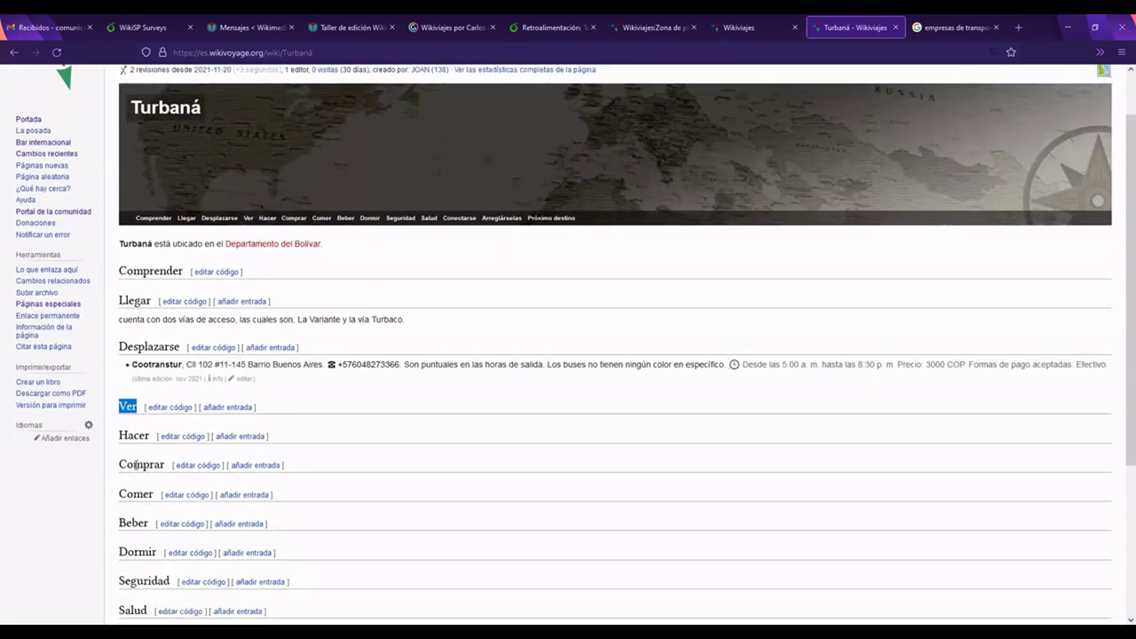
left_click_drag(149, 314, 168, 346)
scroll(152, 367, "down", 1)
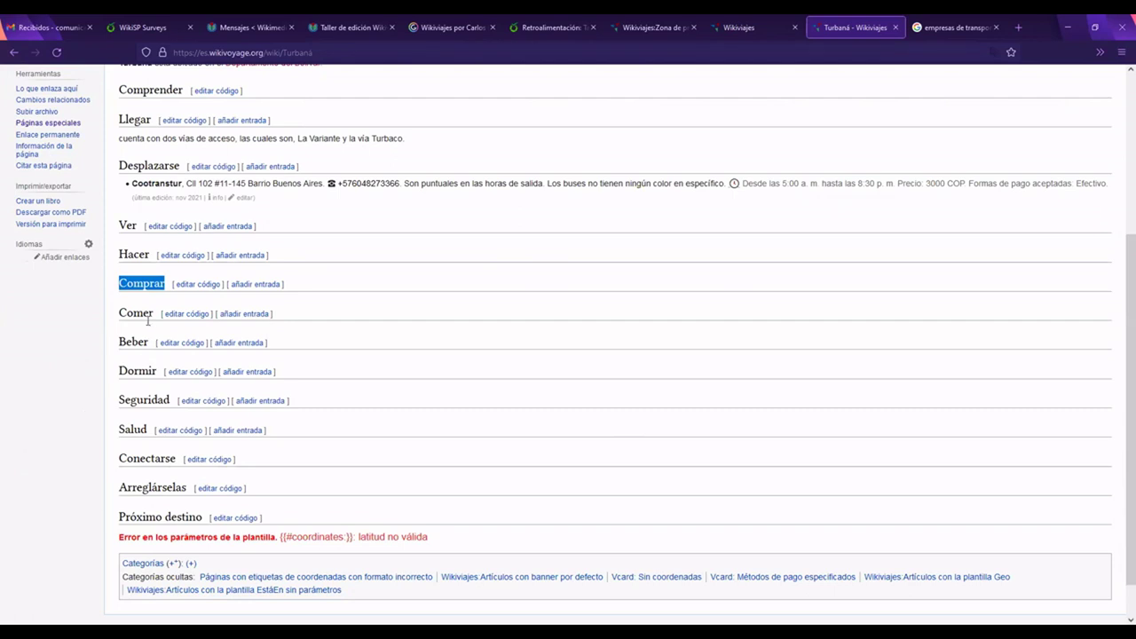
left_click_drag(154, 314, 149, 343)
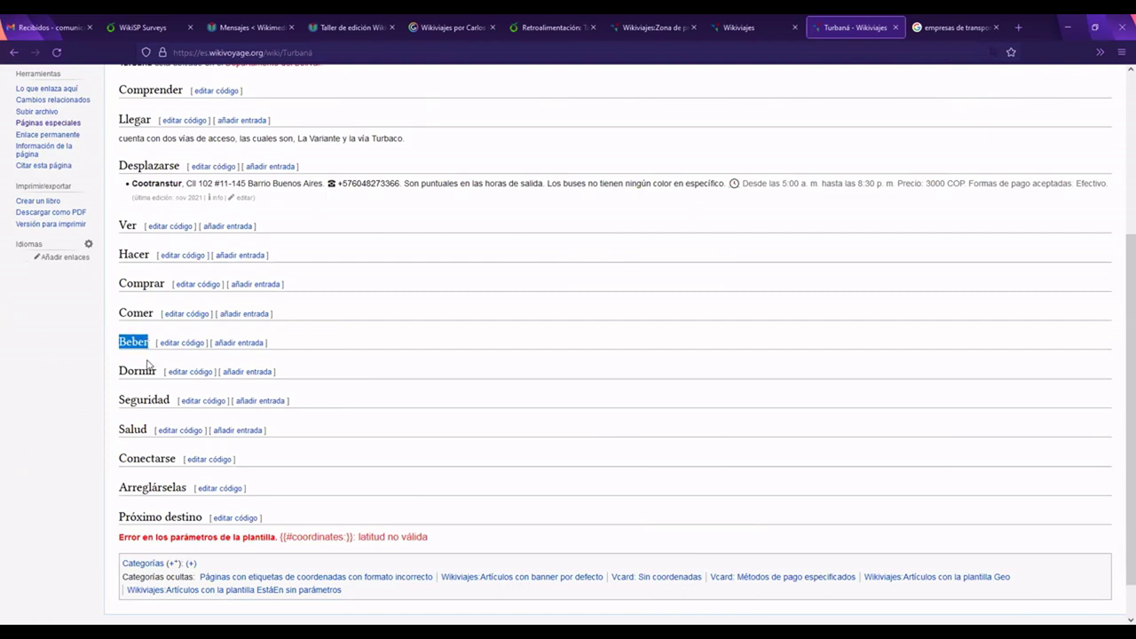
left_click_drag(158, 372, 119, 371)
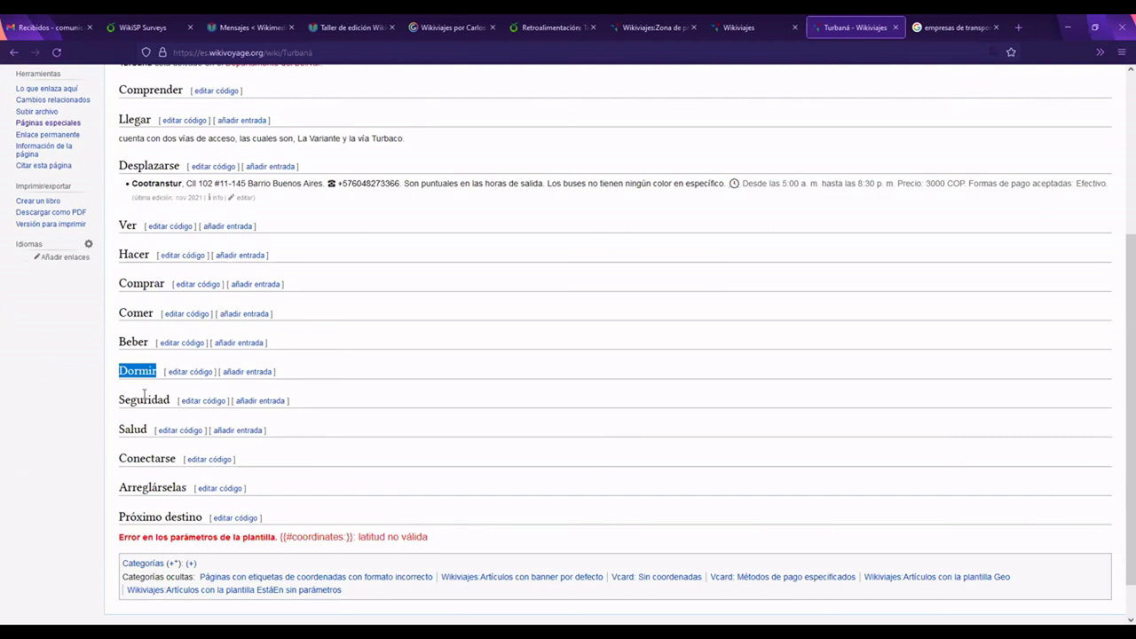
scroll(144, 396, "down", 1)
left_click(121, 359)
left_click_drag(120, 358, 167, 359)
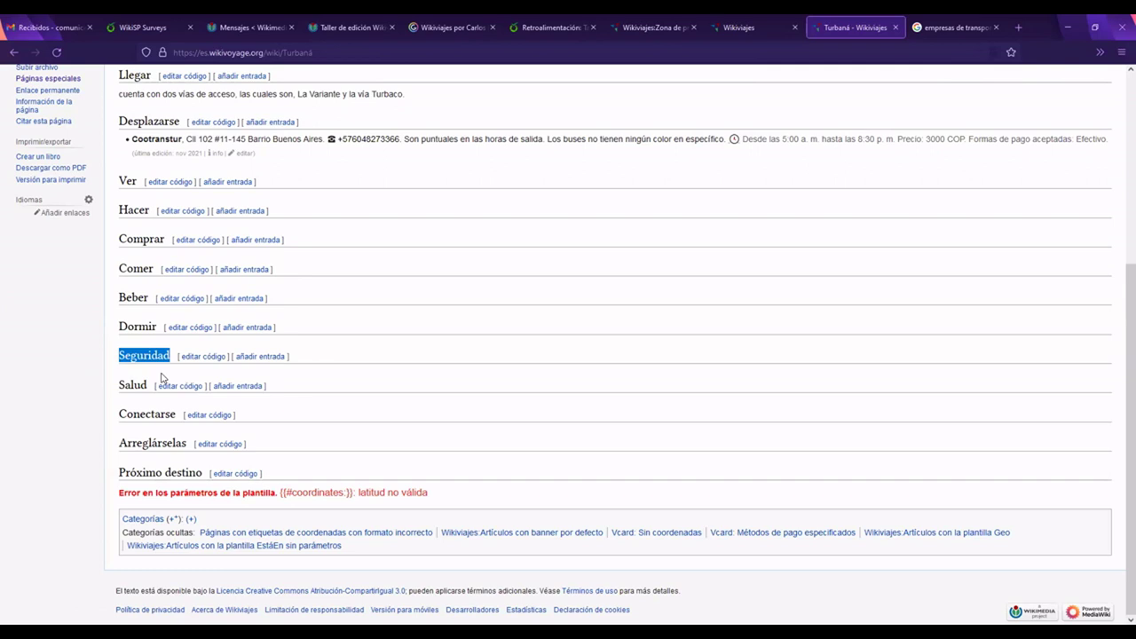
left_click(121, 353)
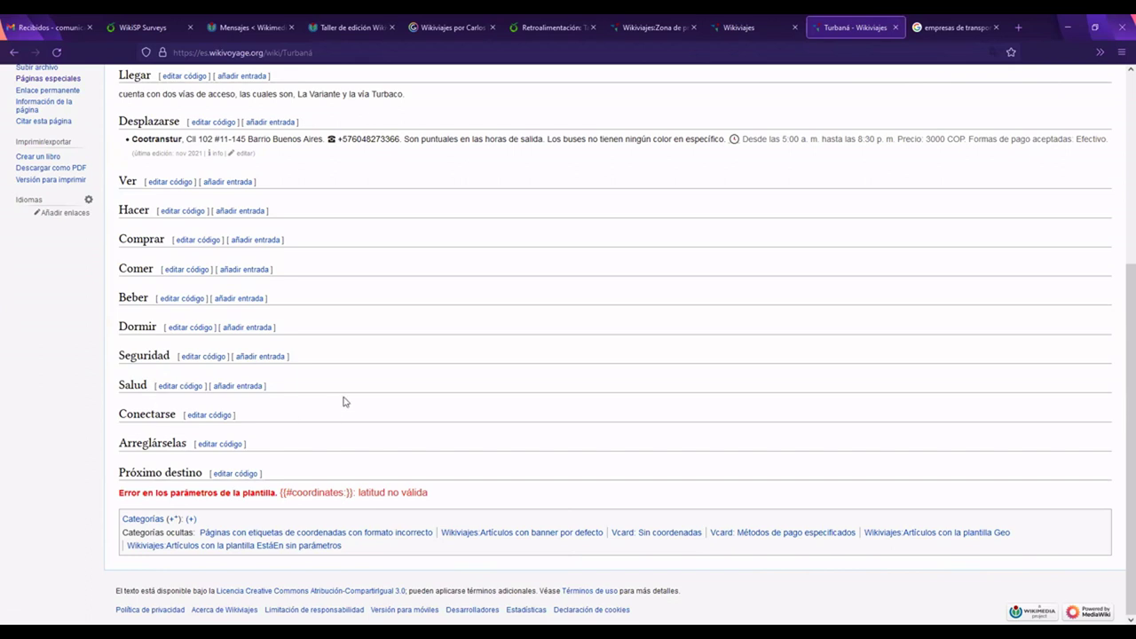
left_click_drag(169, 355, 114, 354)
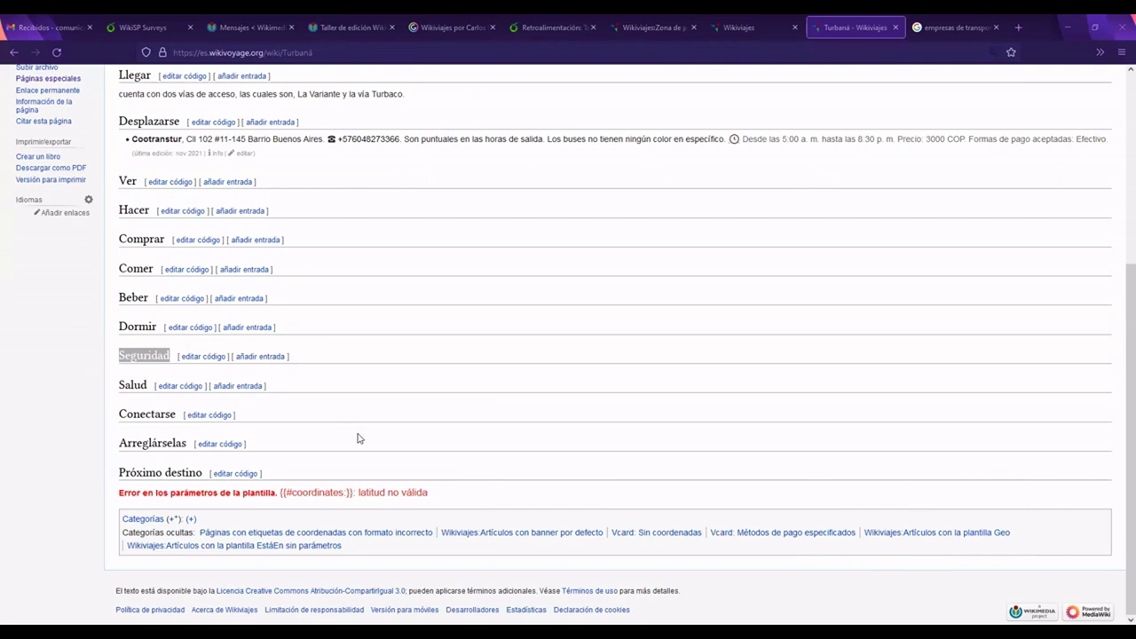
left_click(166, 356)
scroll(166, 356, "up", 1)
left_click_drag(149, 358, 118, 358)
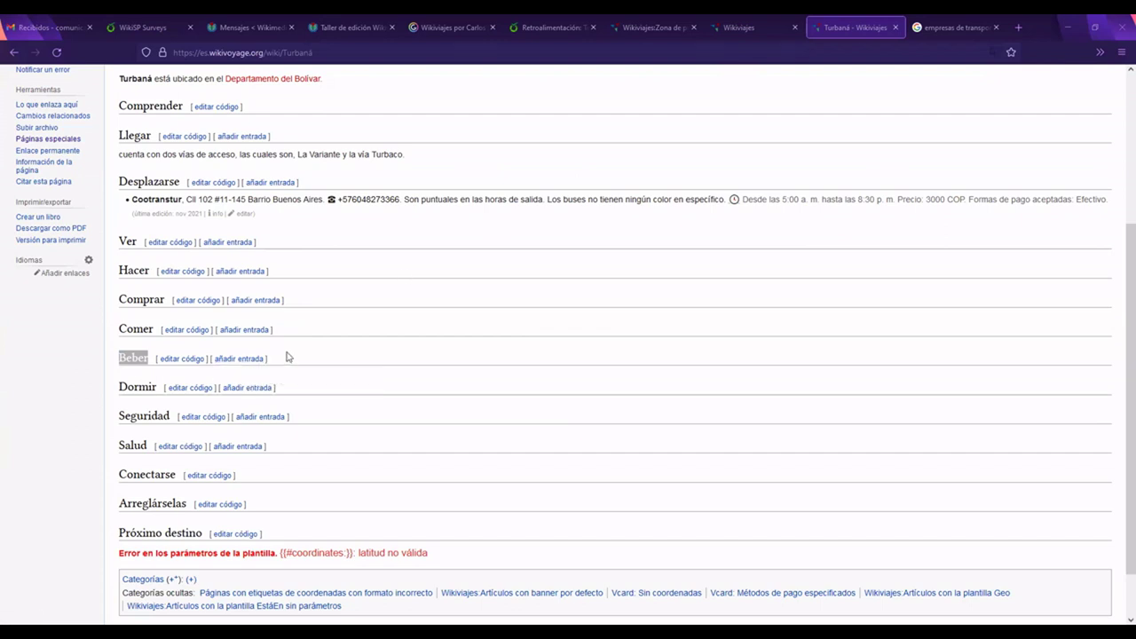
left_click(149, 357)
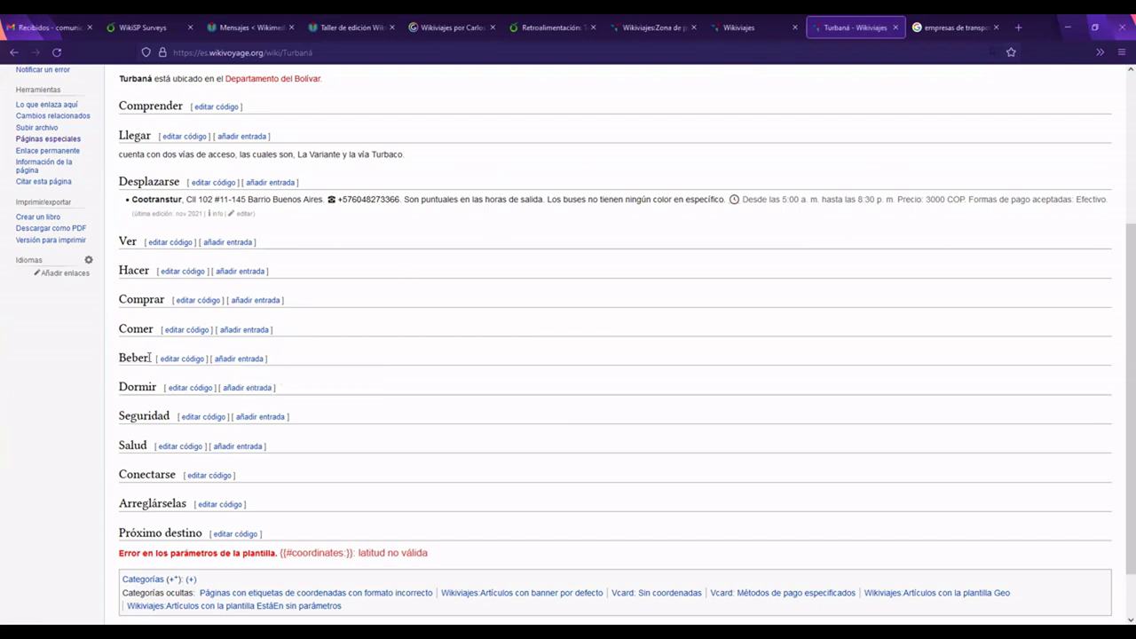
scroll(149, 357, "down", 1)
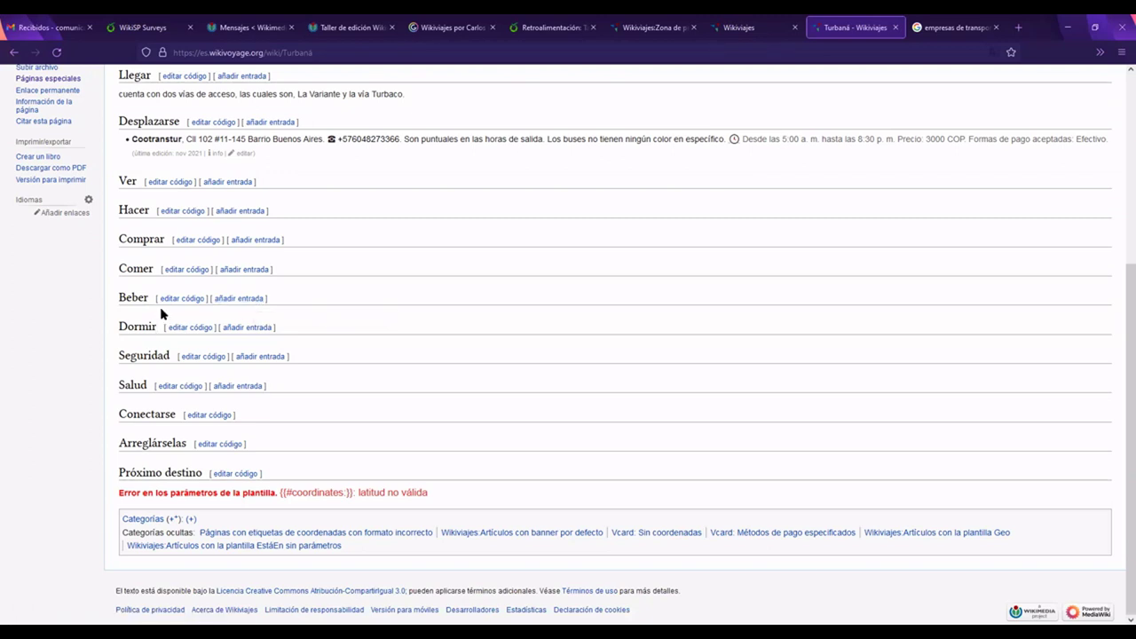
left_click_drag(170, 356, 121, 355)
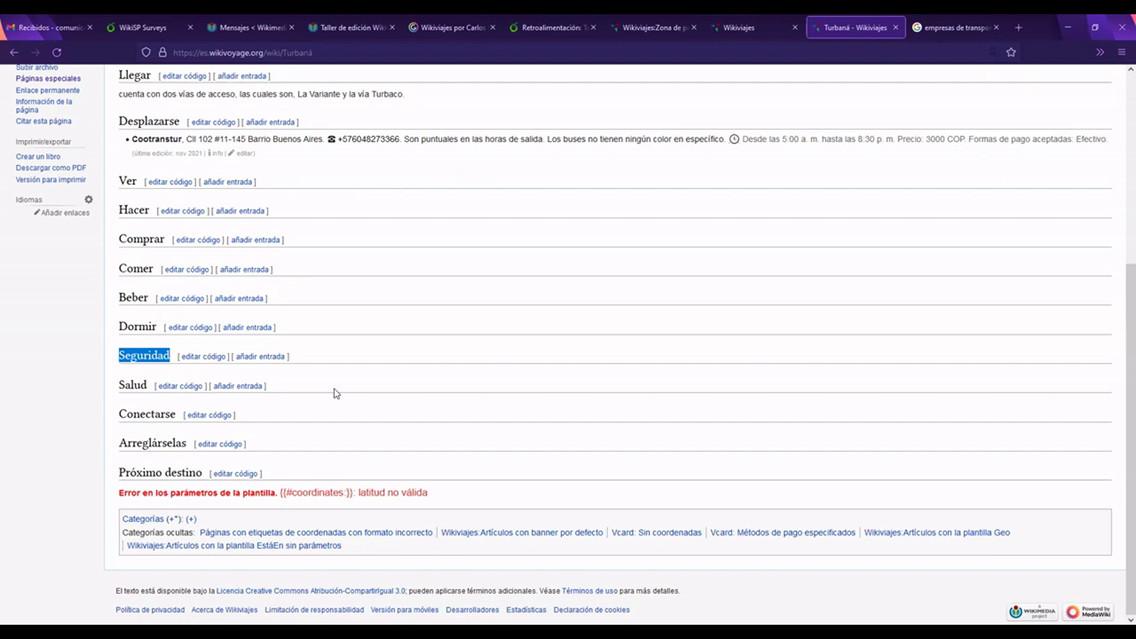
left_click_drag(147, 386, 120, 388)
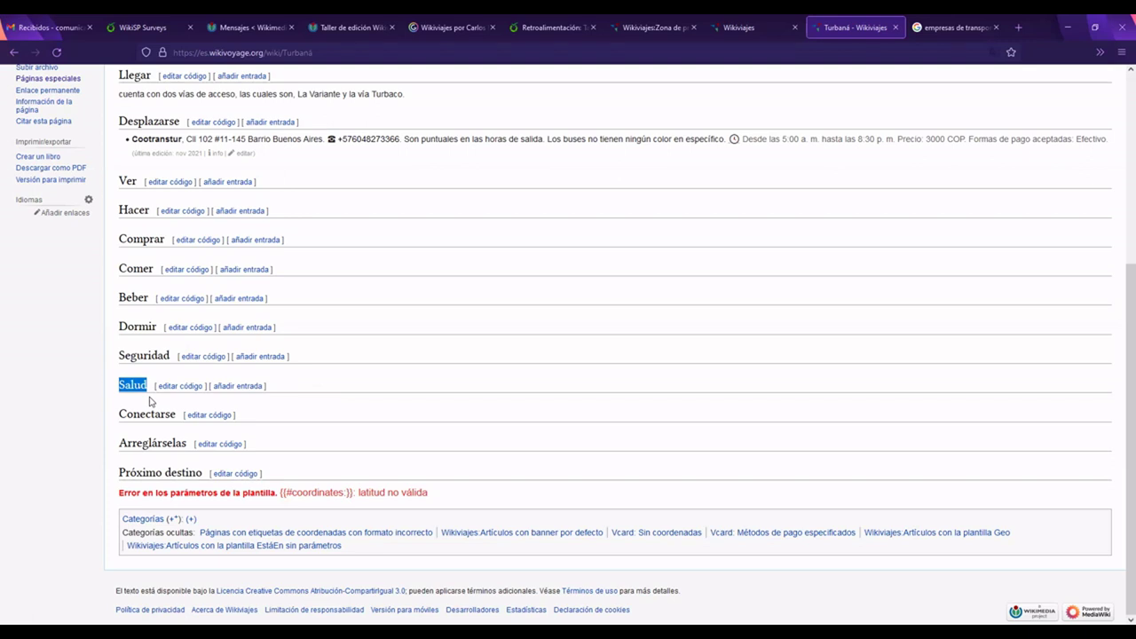
left_click_drag(176, 414, 120, 415)
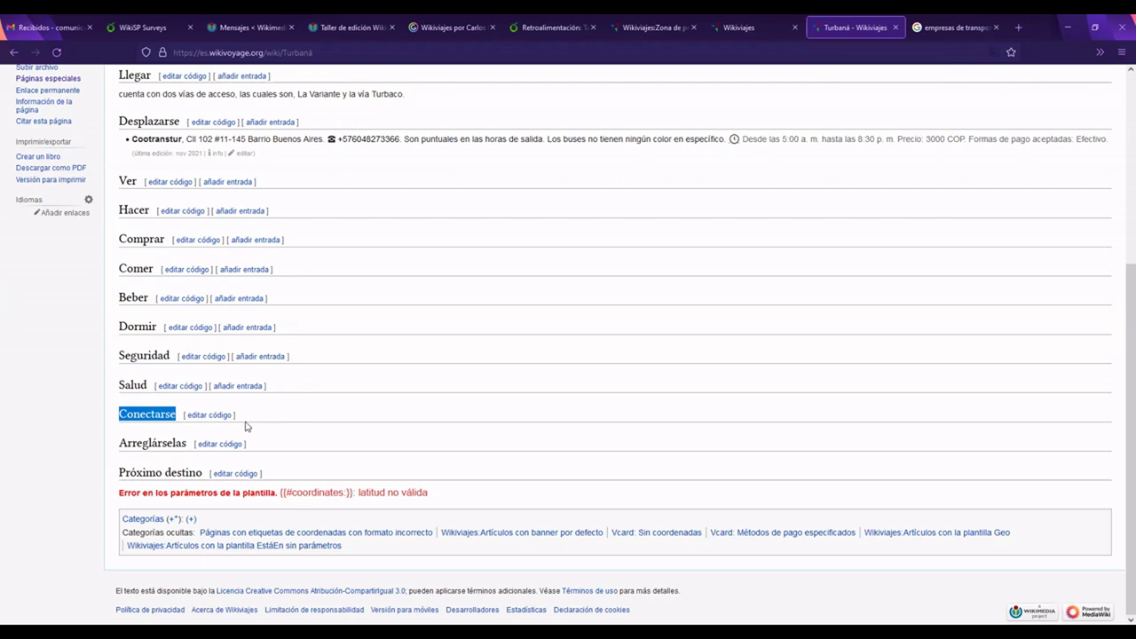
left_click_drag(189, 444, 120, 443)
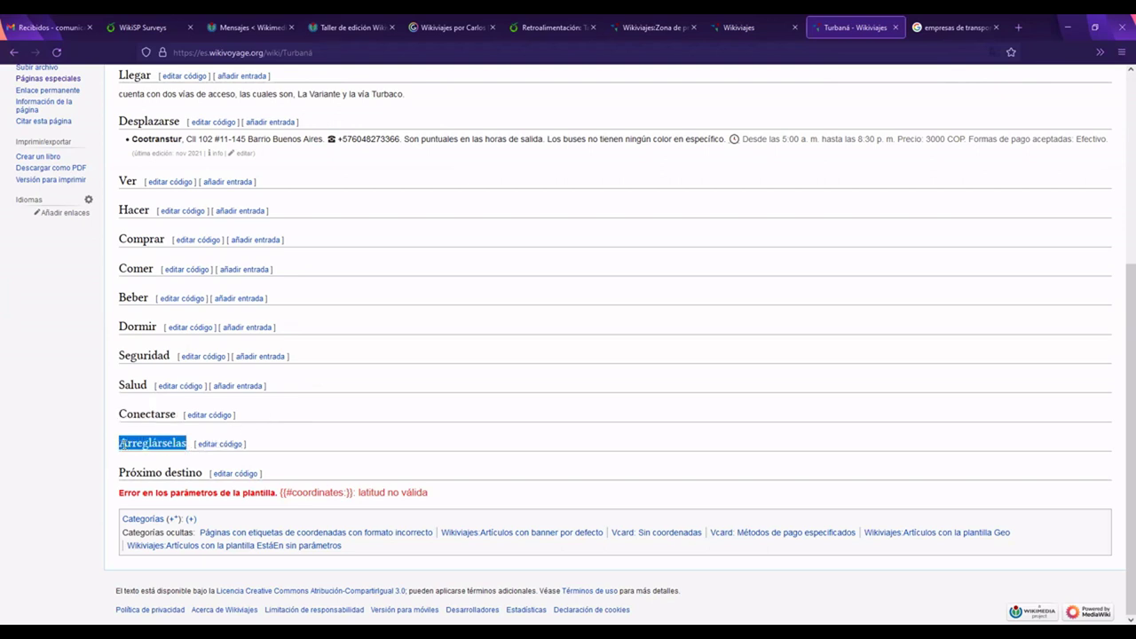
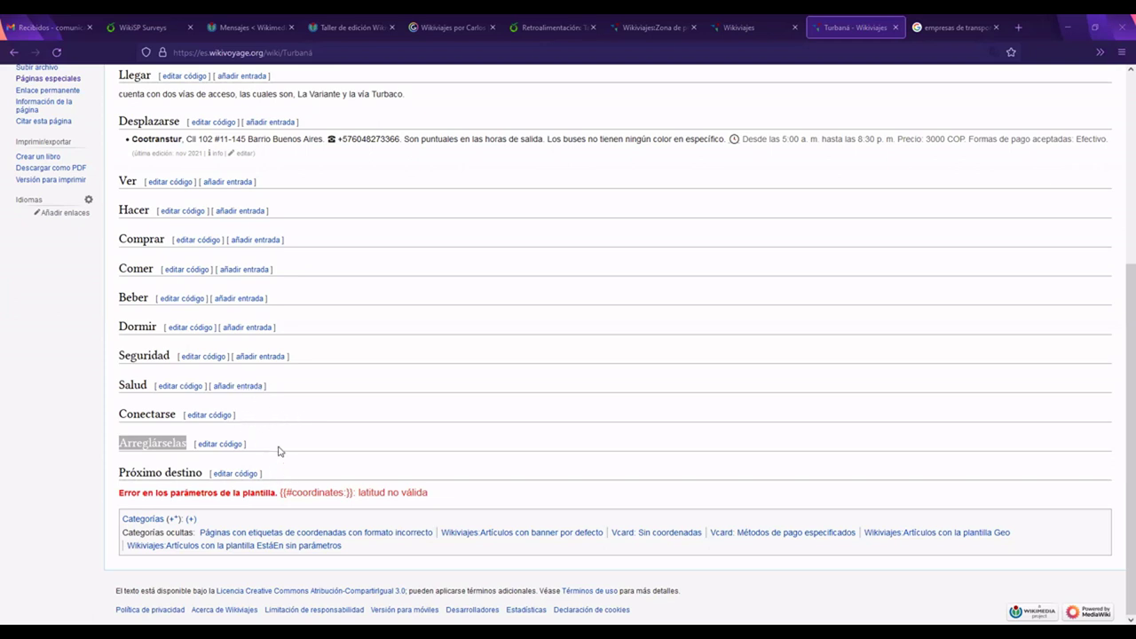
Step: Clear the selections on the Arreglárselas and Conectarse–Próximo destino headings and review the sections
left_click(251, 397)
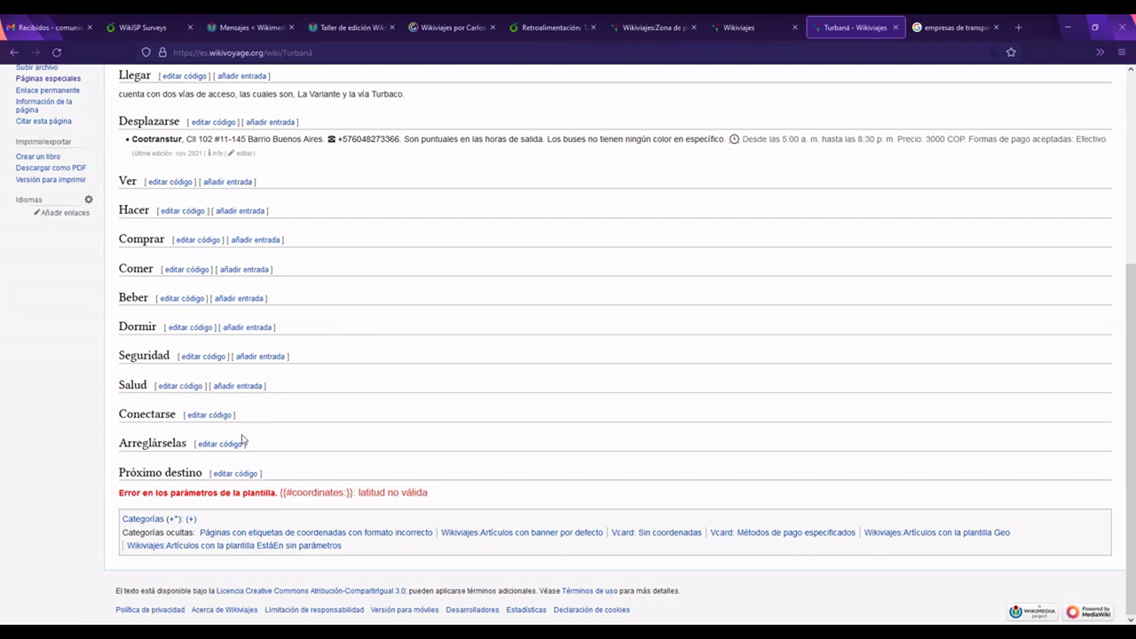
left_click_drag(119, 411, 311, 479)
left_click(311, 479)
scroll(292, 417, "up", 3)
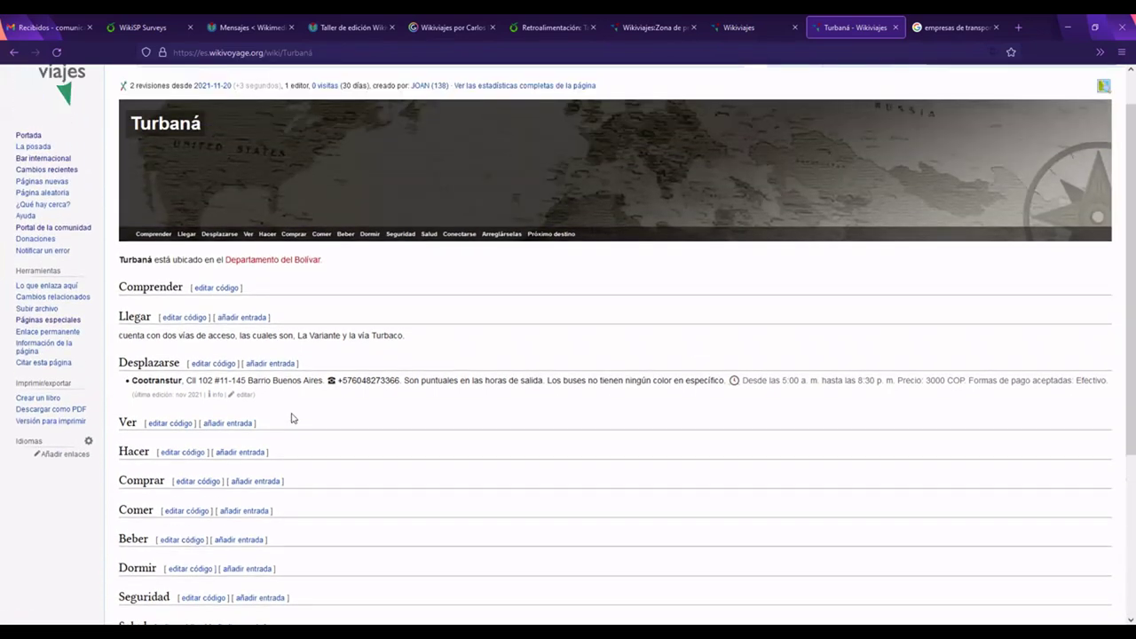
scroll(293, 417, "down", 4)
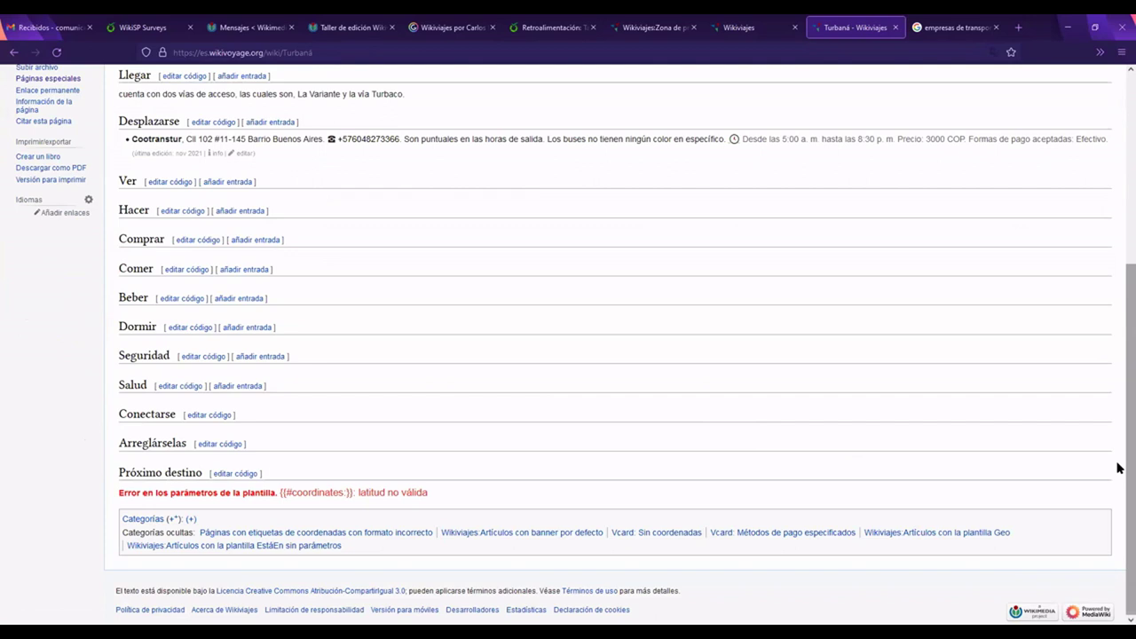
scroll(1118, 393, "up", 3)
scroll(1120, 497, "down", 3)
scroll(1118, 427, "up", 5)
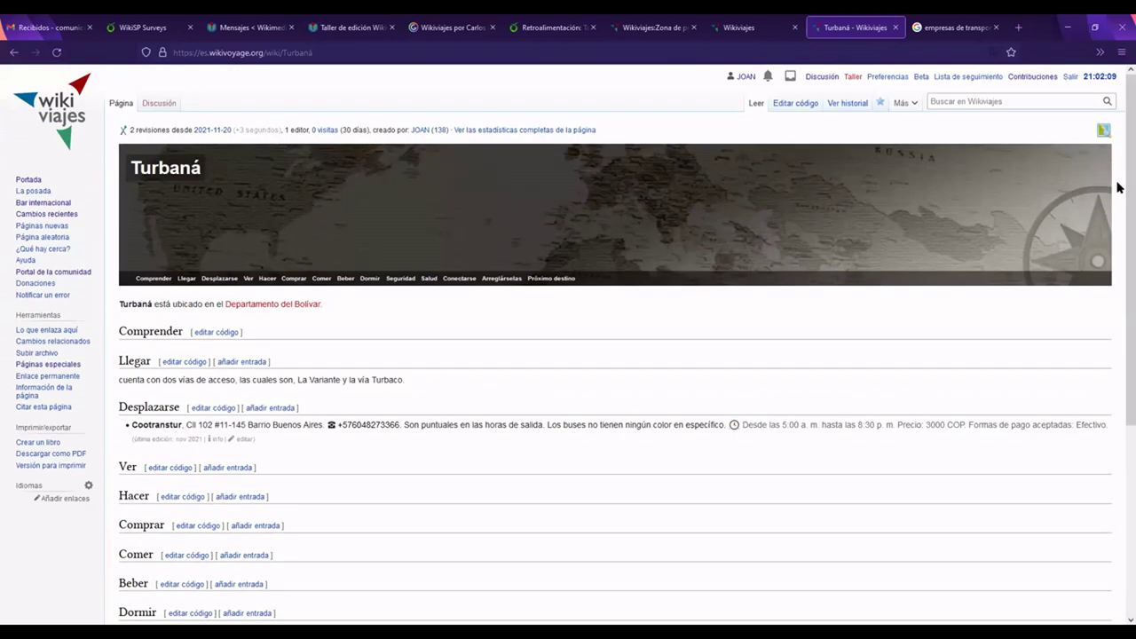
Step: Search Google for 'Museos en turbaná' and look over museum results like Yurbaco Museo
mouse_move(1018, 225)
left_click(974, 34)
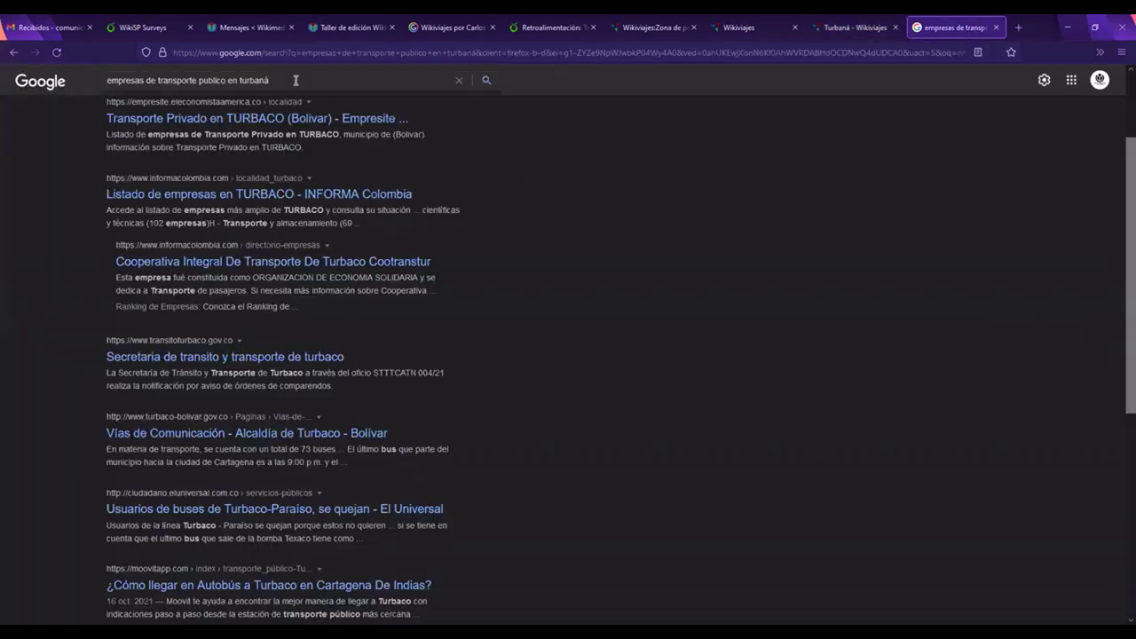
left_click_drag(224, 80, 102, 86)
type("Museos")
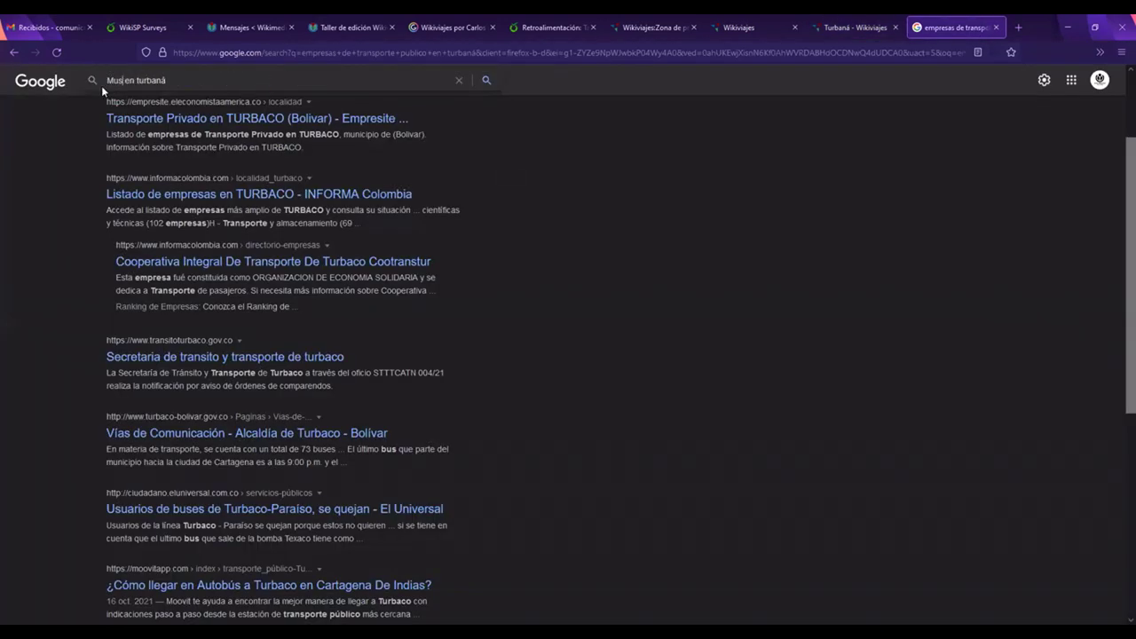
key("Return")
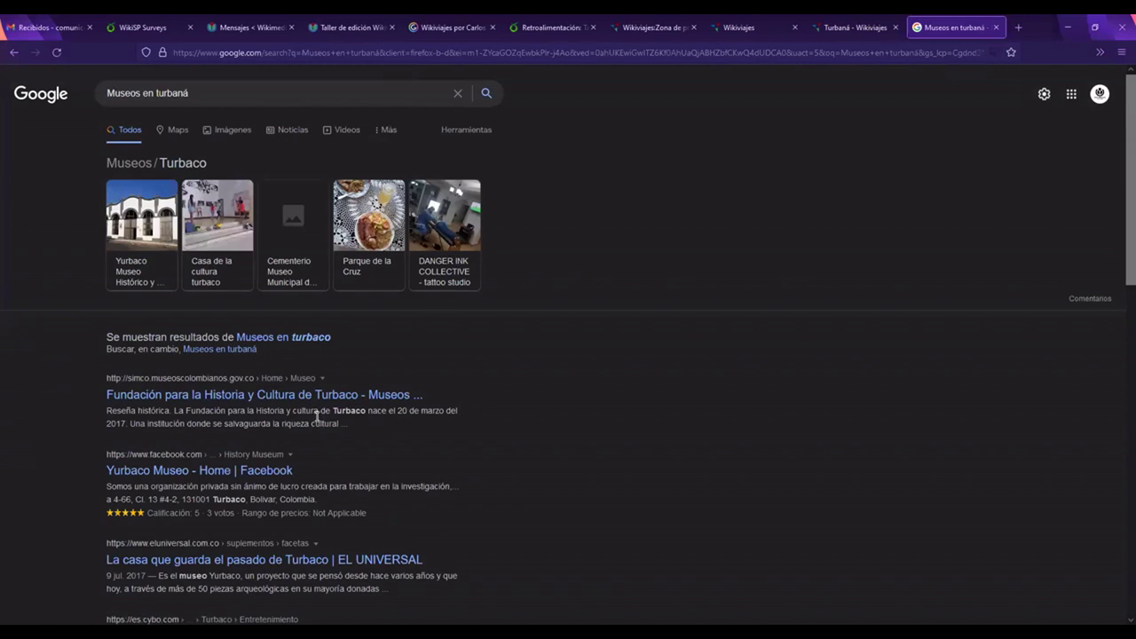
scroll(317, 417, "down", 2)
scroll(310, 422, "up", 2)
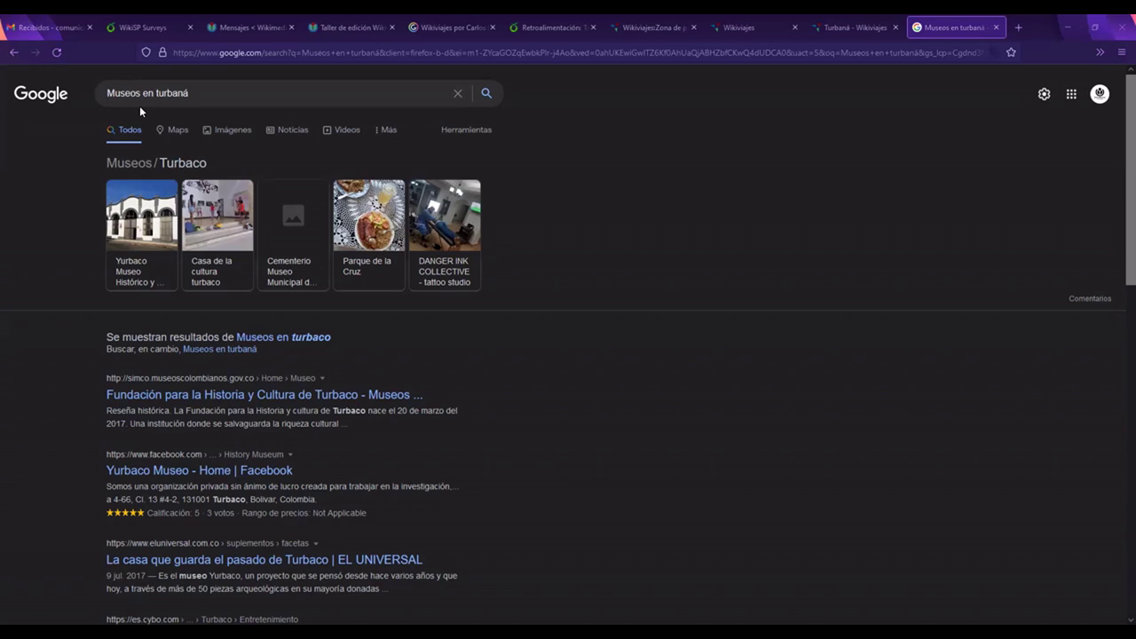
left_click_drag(141, 95, 116, 94)
Step: Search 'Monumentos en turbaná', briefly try the 'Monumentos en turbaco' suggestion, then return
type("onumentos")
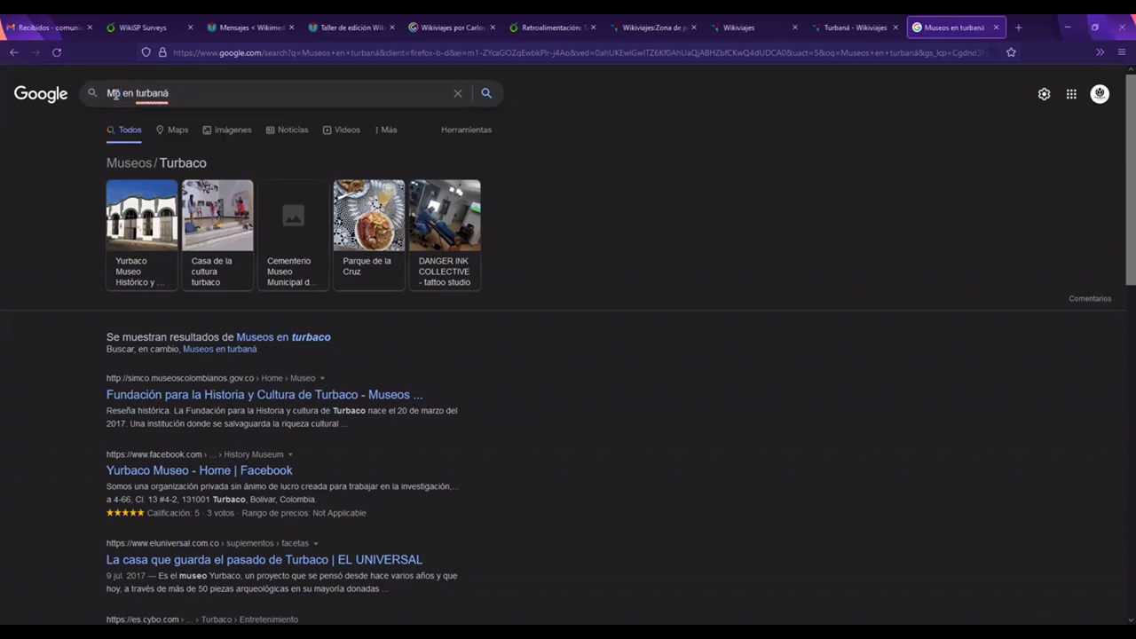
key("Return")
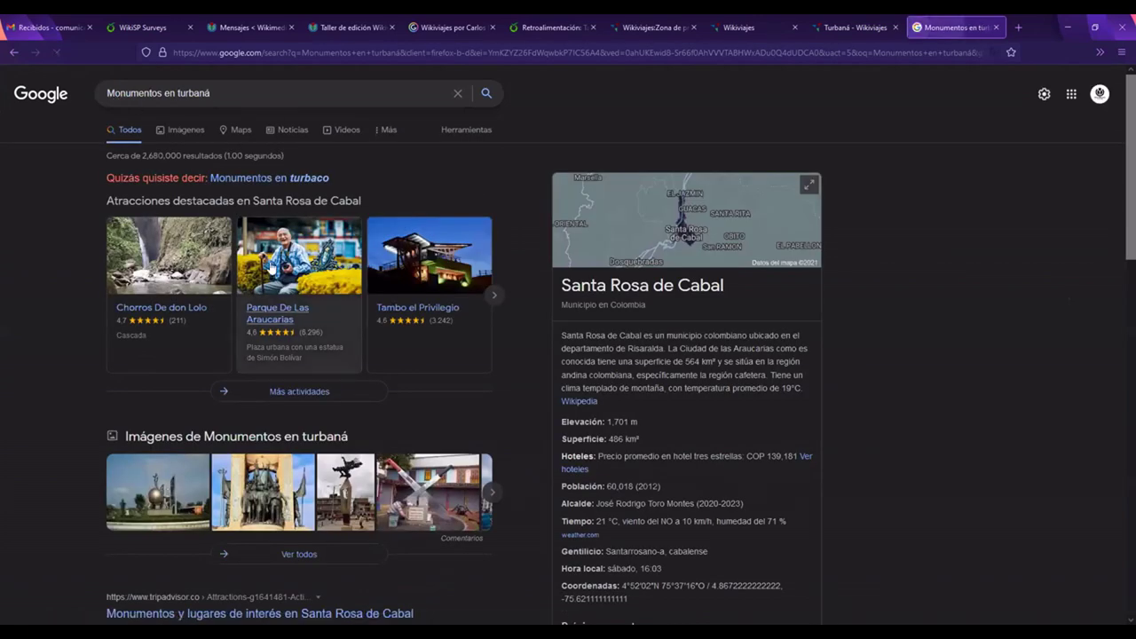
left_click(264, 179)
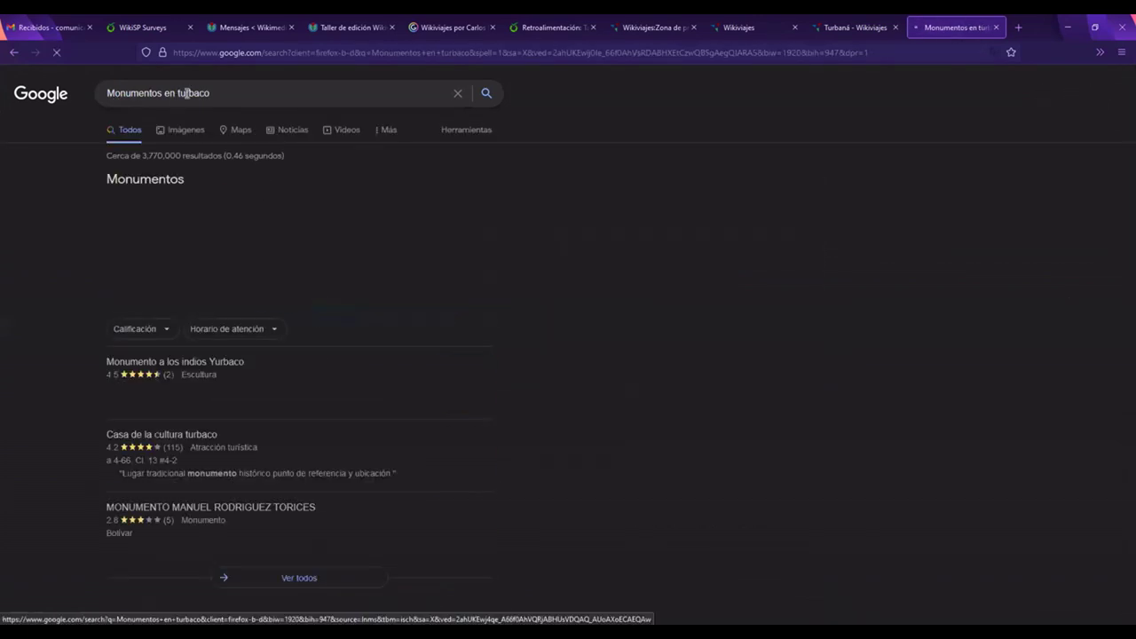
key("alt+Left")
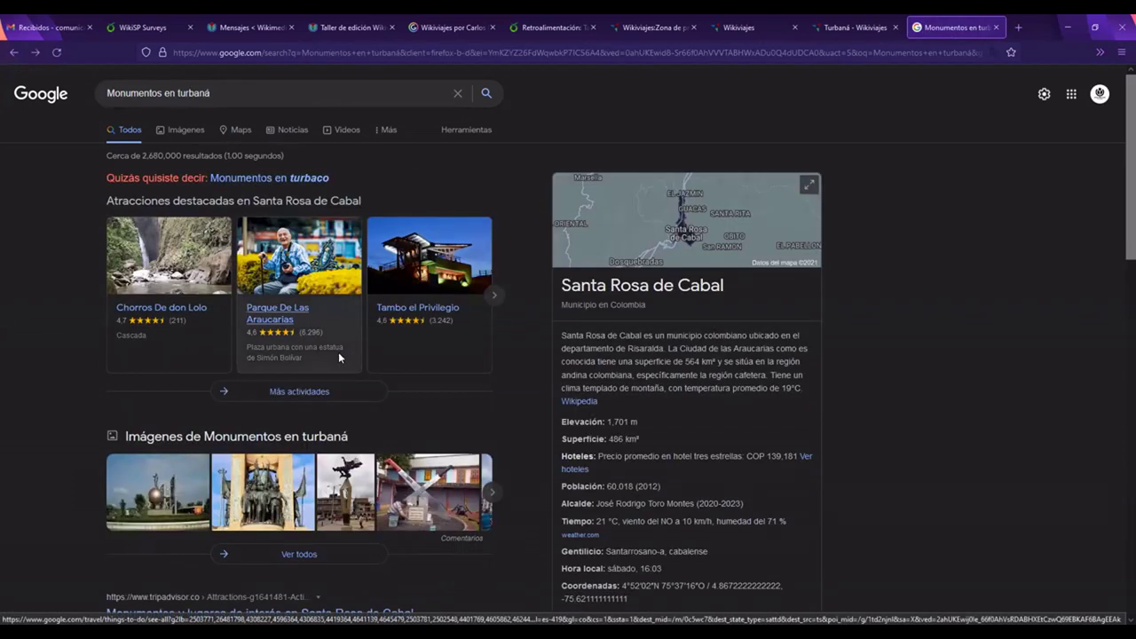
Step: Review the monument results, then search Google for 'Wikipedia turbaná'
scroll(339, 355, "down", 1)
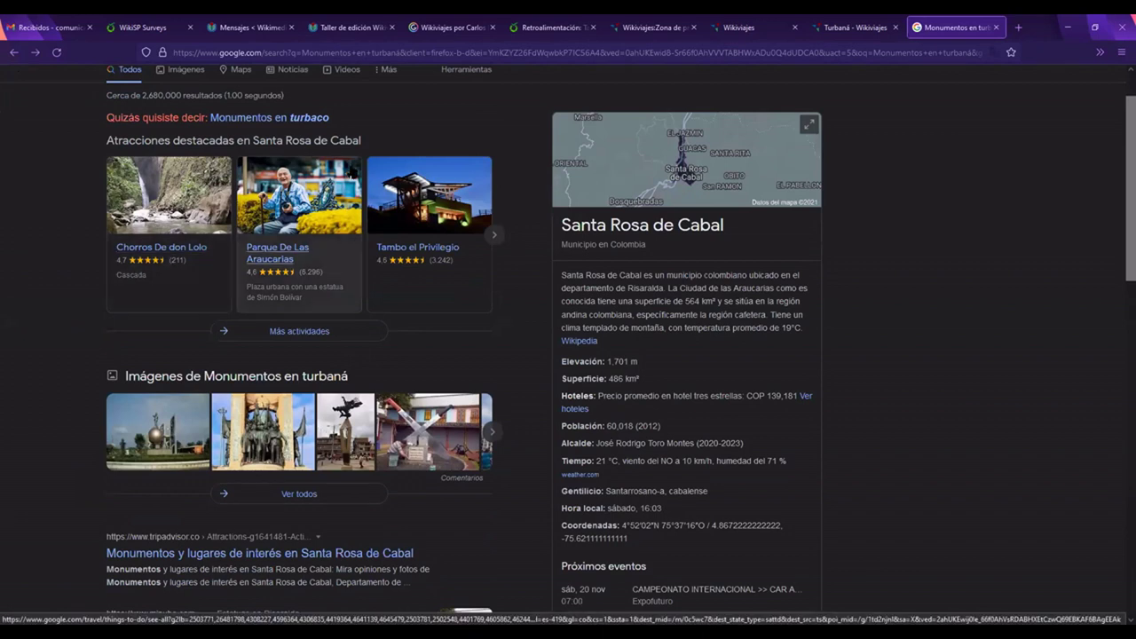
scroll(323, 344, "down", 1)
scroll(312, 208, "down", 2)
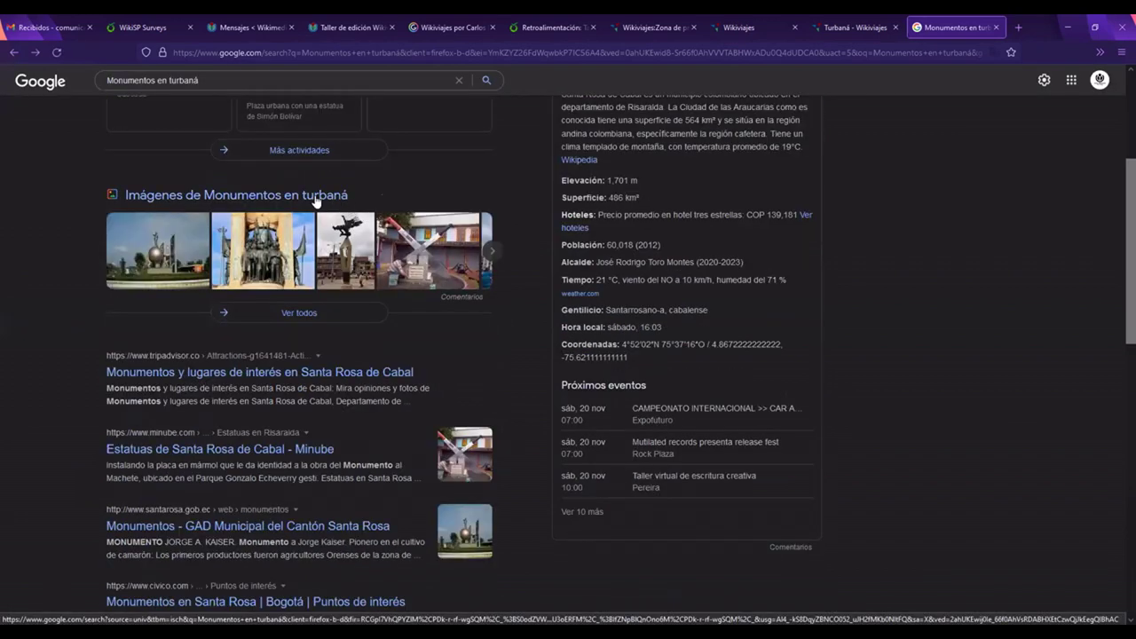
scroll(315, 201, "down", 2)
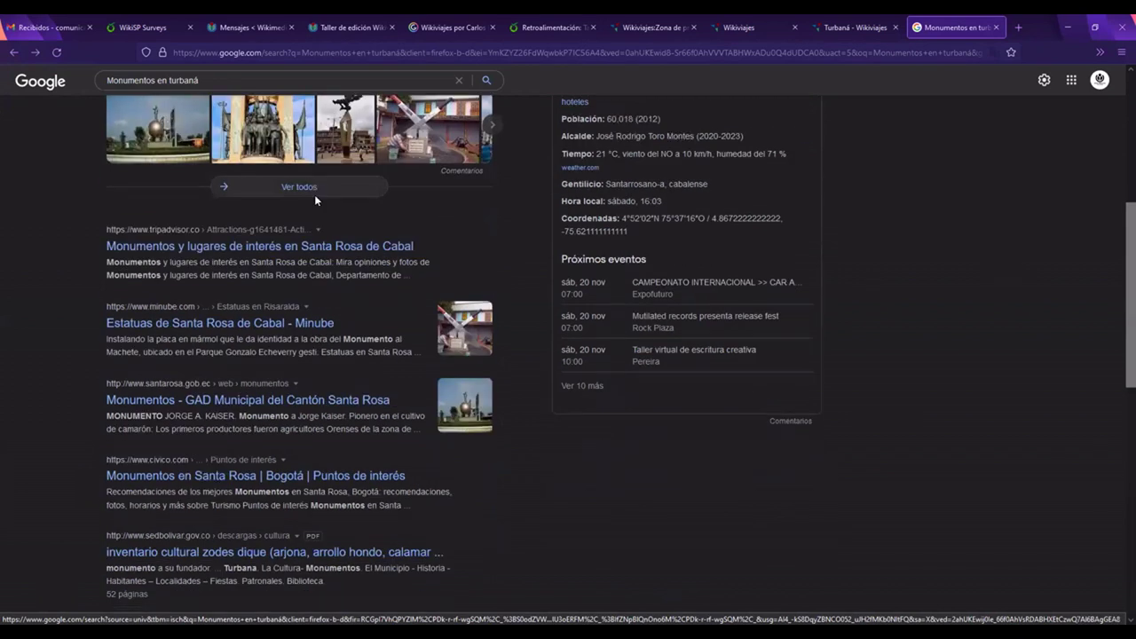
scroll(306, 231, "down", 1)
scroll(299, 261, "up", 4)
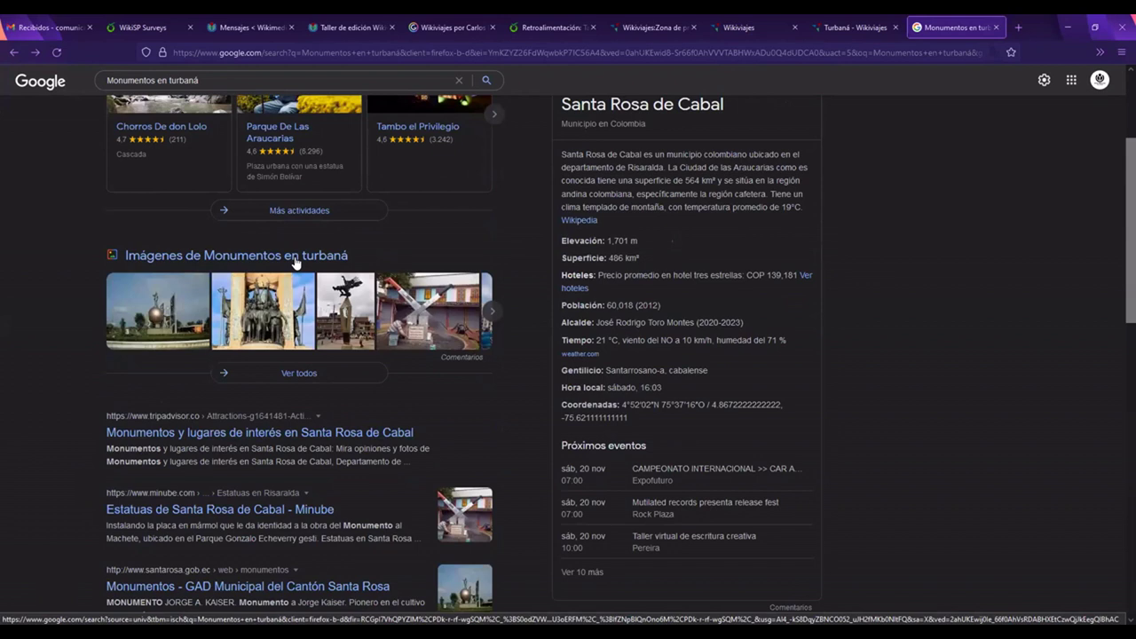
scroll(295, 262, "up", 3)
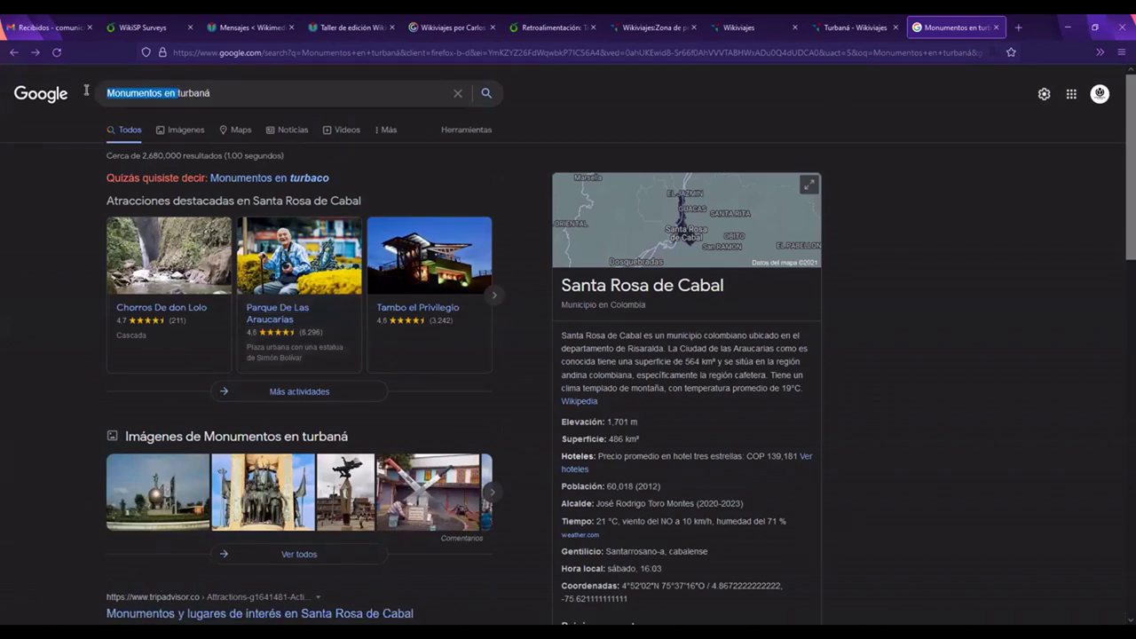
type("Wikiped")
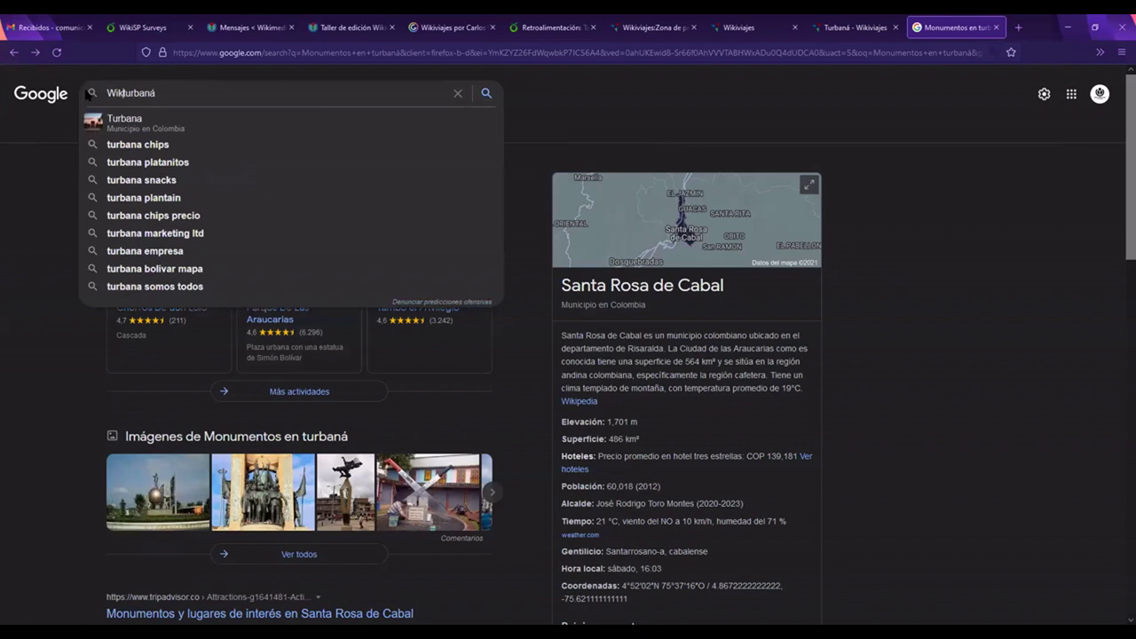
type("ia")
key("Return")
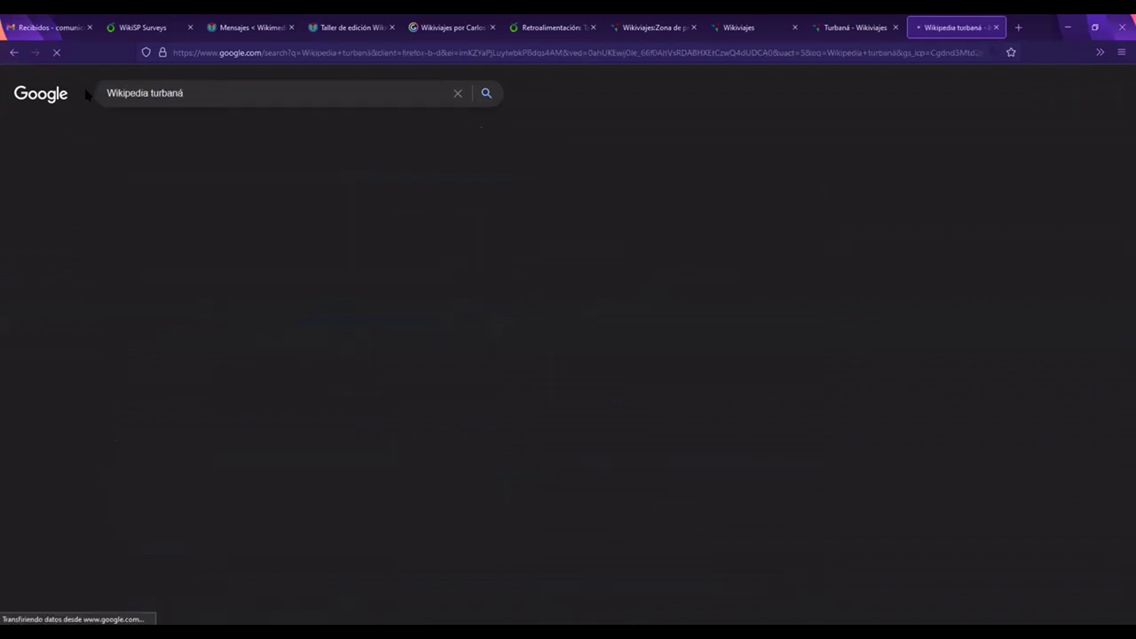
Step: Open Wikipedia's Turbaná article and view its 'Mameyal - Turbaná' photo full-size
left_click(156, 197)
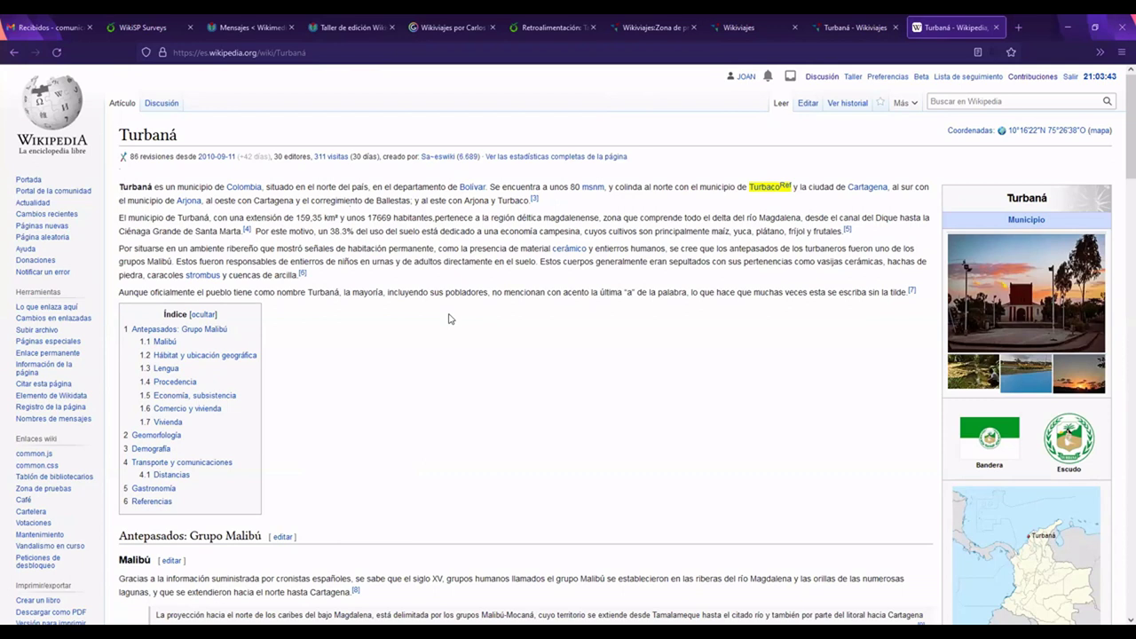
scroll(1030, 265, "down", 1)
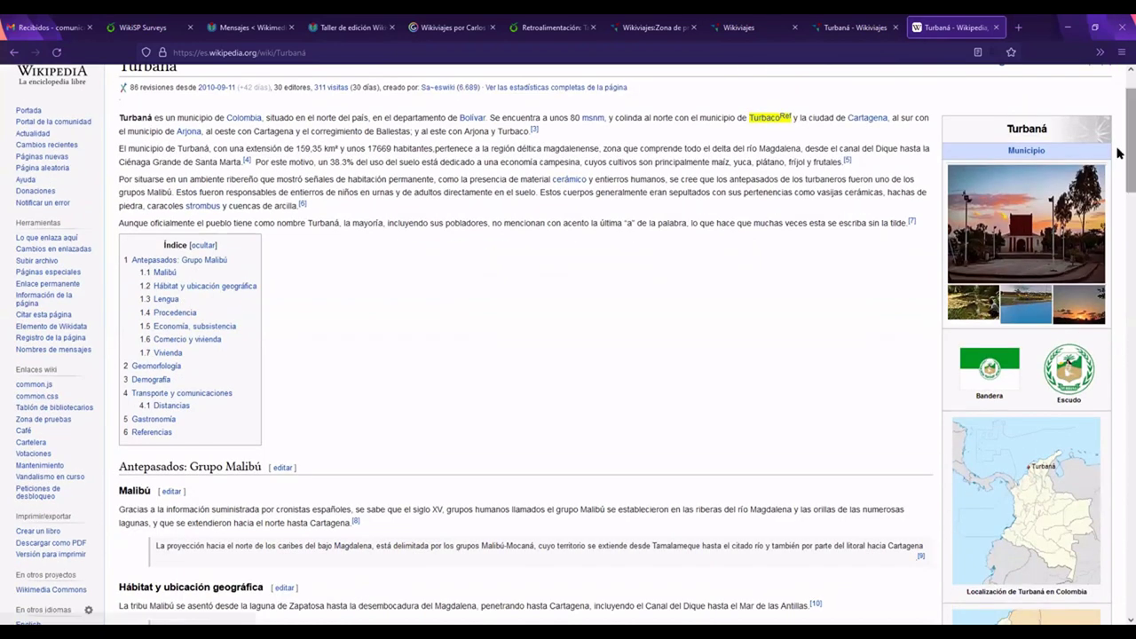
scroll(1047, 221, "down", 1)
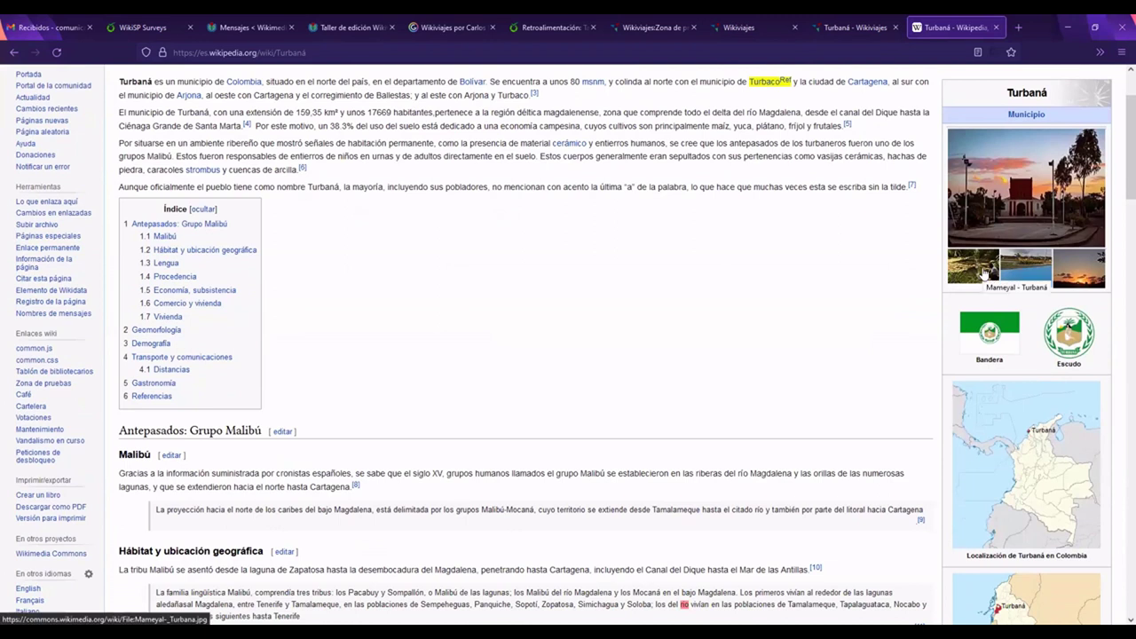
left_click(984, 275)
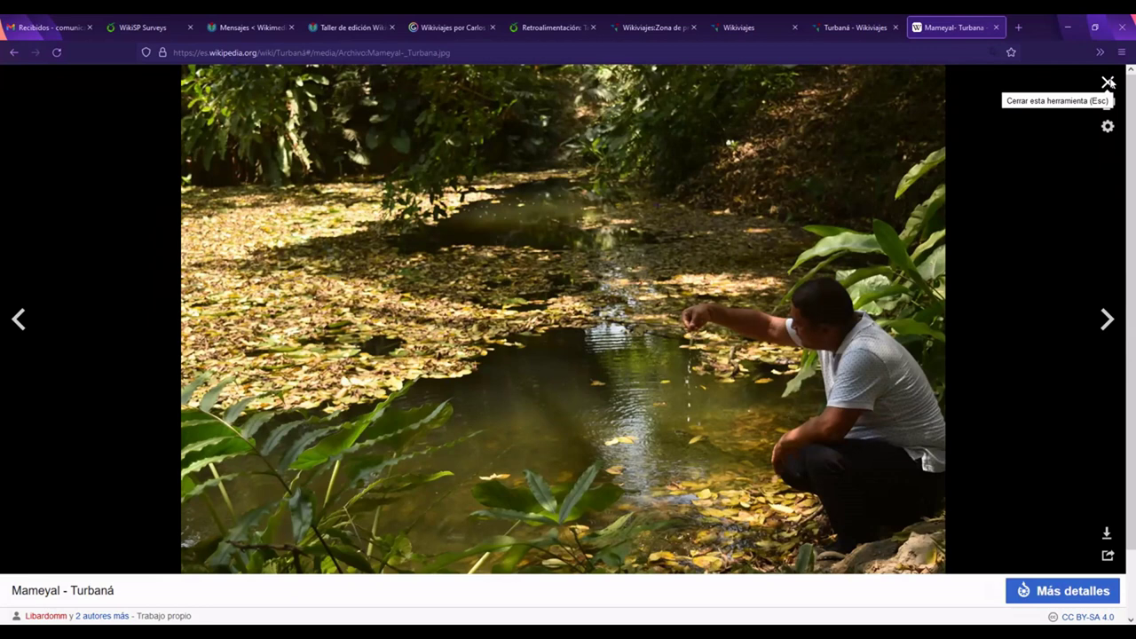
Step: Page through the Turbaná images, from Campo municipal and flag to maps, Bollo and Caballitos, then close
key("Escape")
left_click(1021, 265)
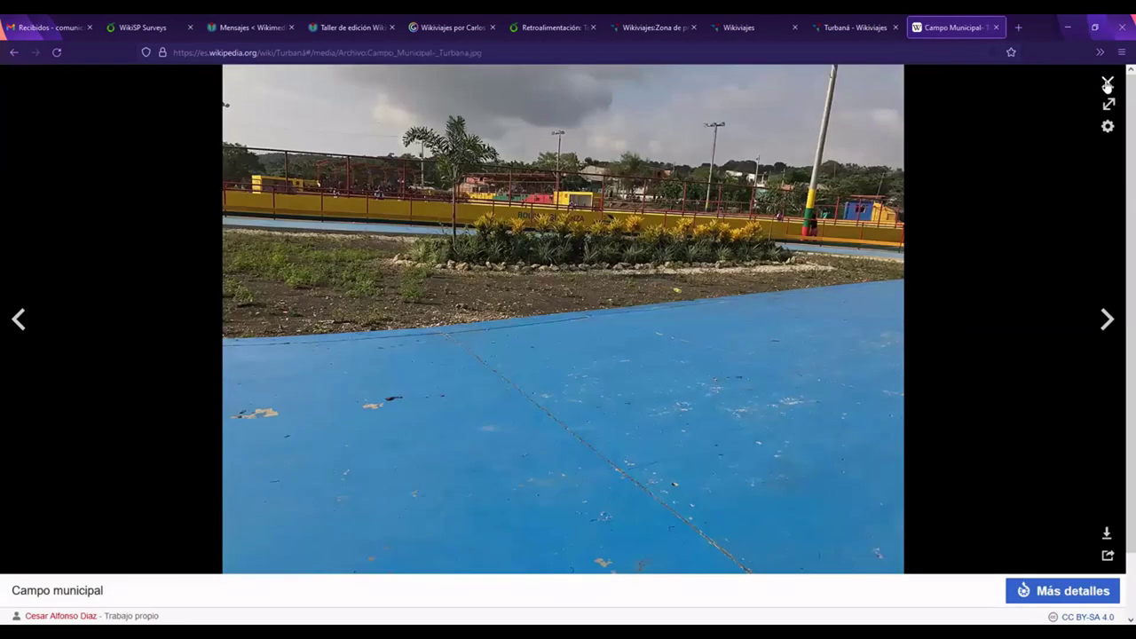
left_click(1109, 321)
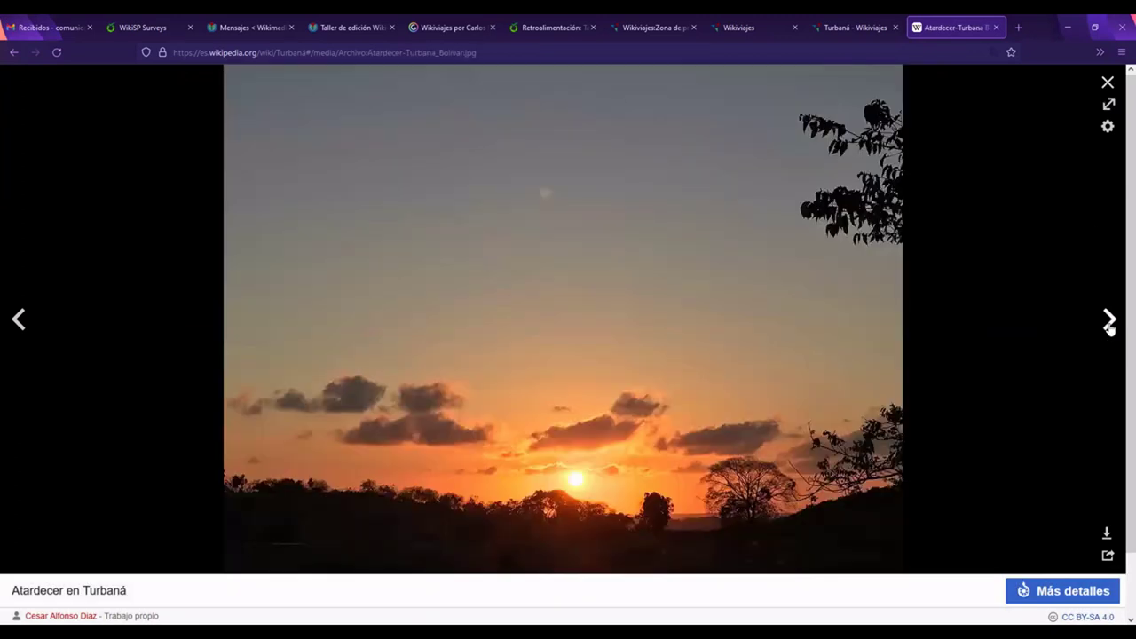
left_click(1109, 321)
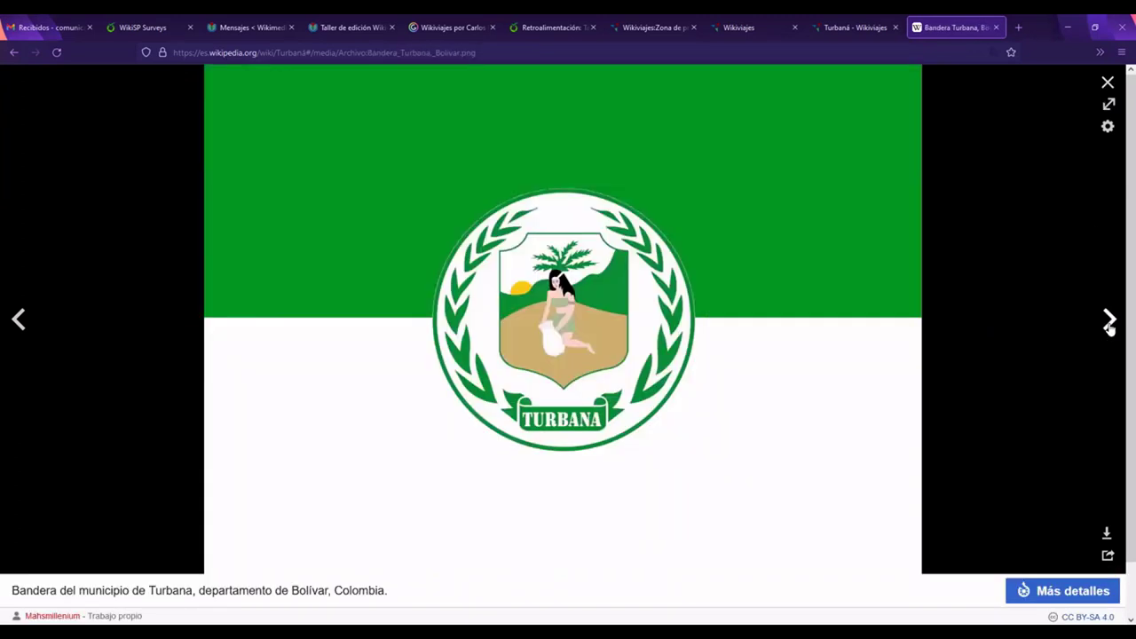
left_click(1109, 322)
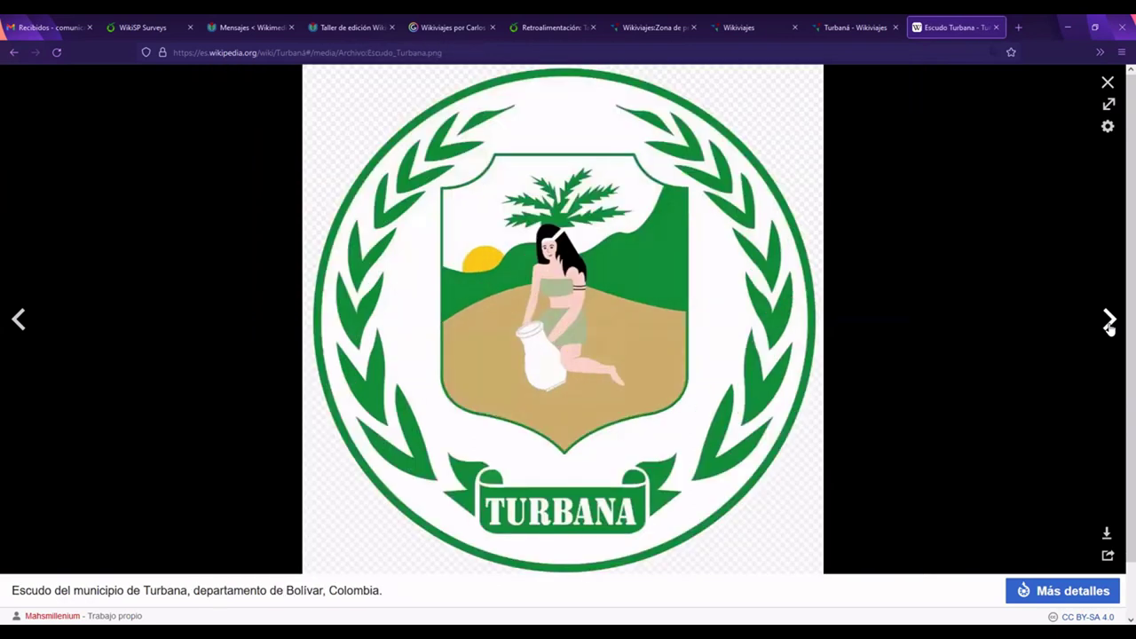
left_click(1109, 321)
left_click(1110, 321)
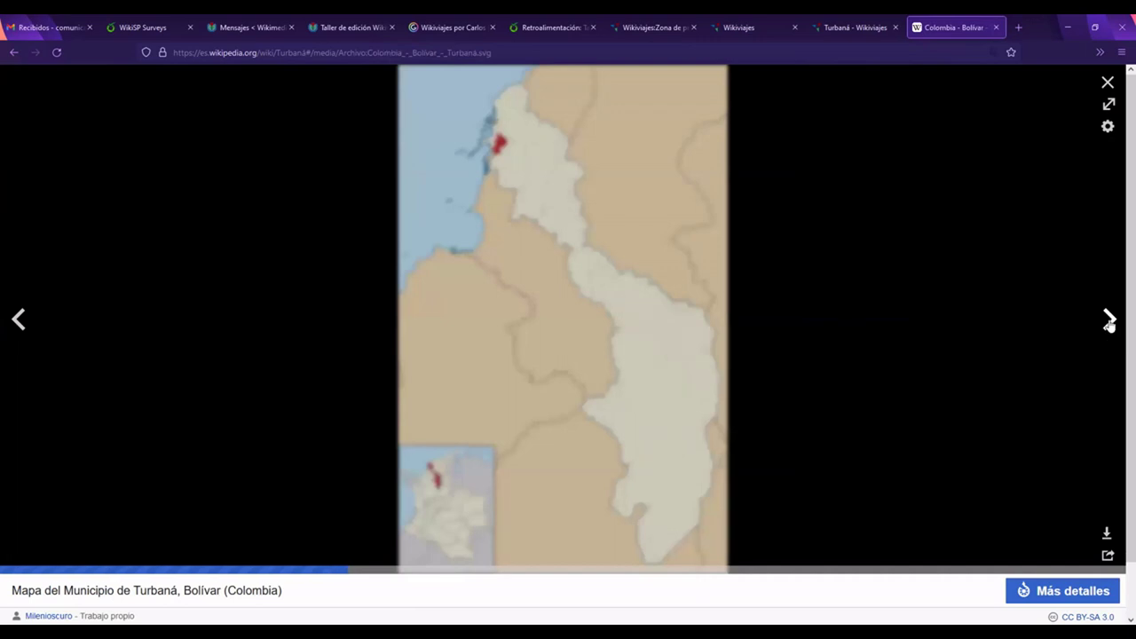
left_click(1109, 321)
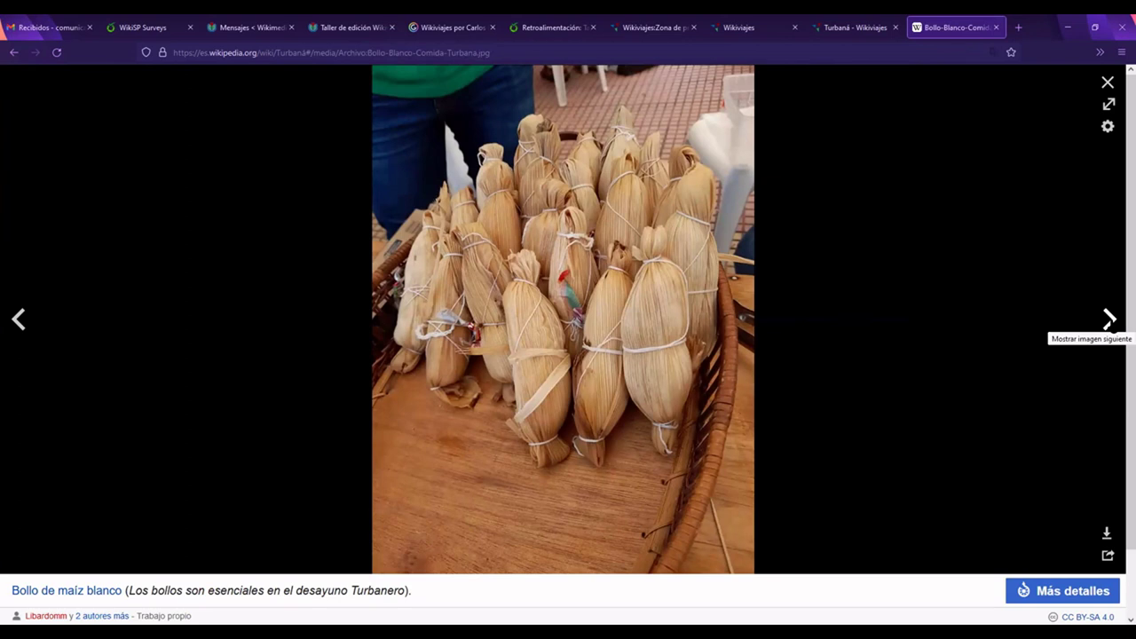
left_click(1109, 320)
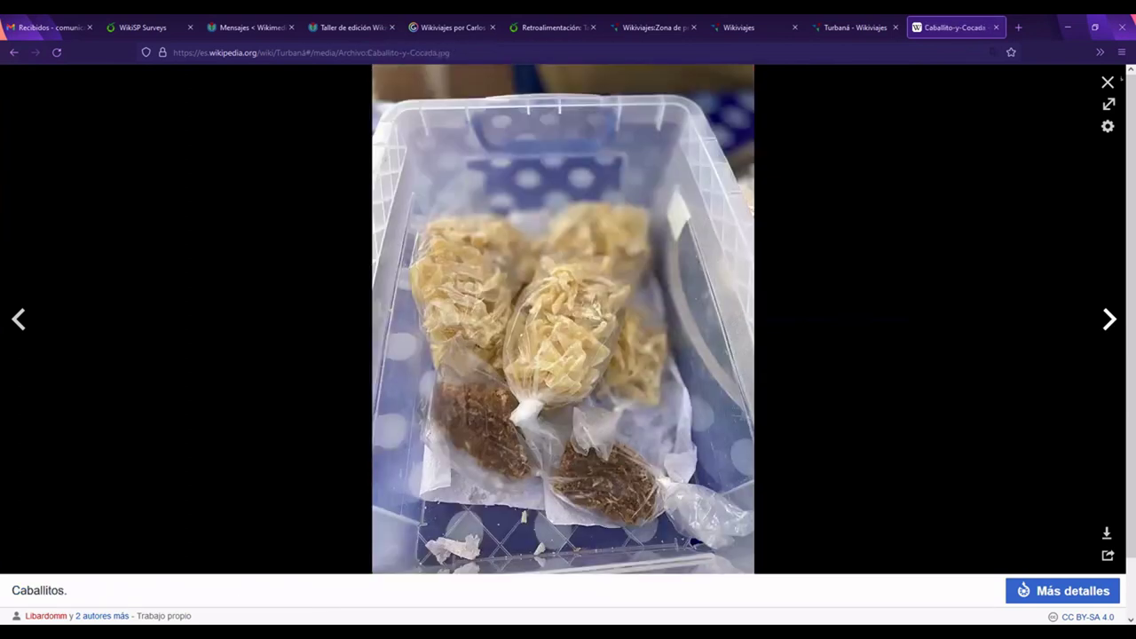
left_click(1108, 84)
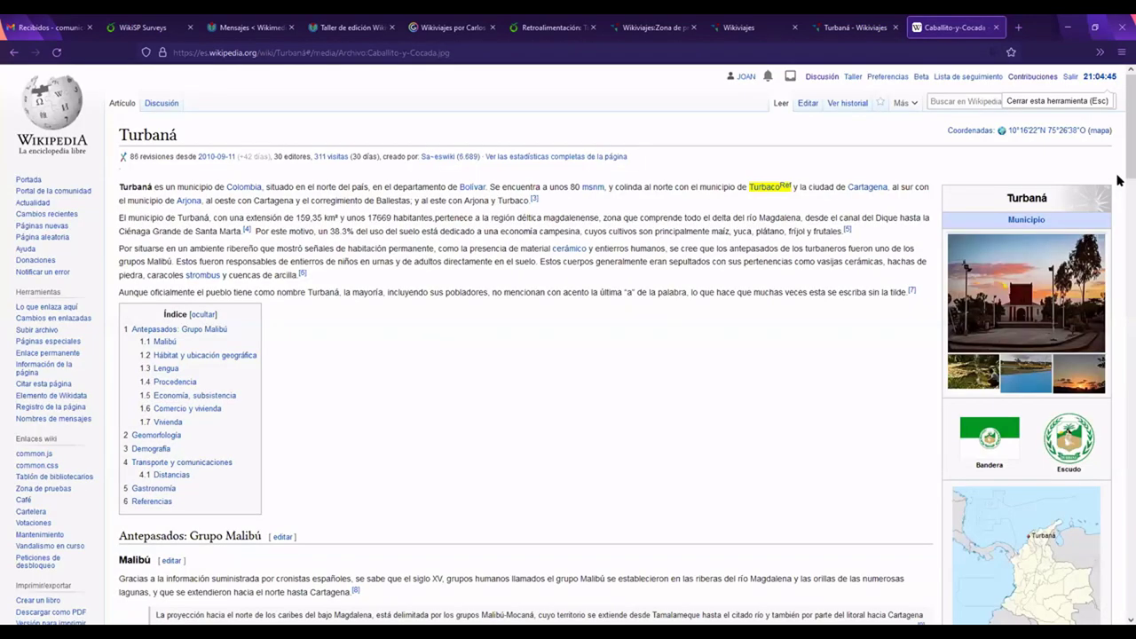
scroll(1118, 144, "up", 2)
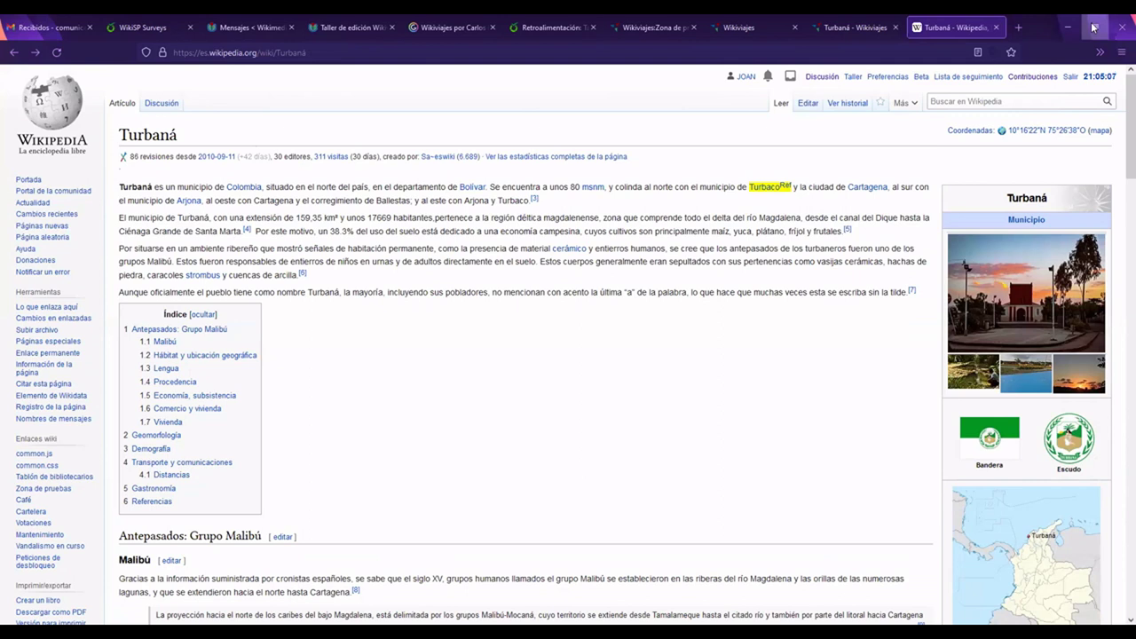
Step: Maximize the browser window and go to the Wikiviajes main page
left_click(1094, 27)
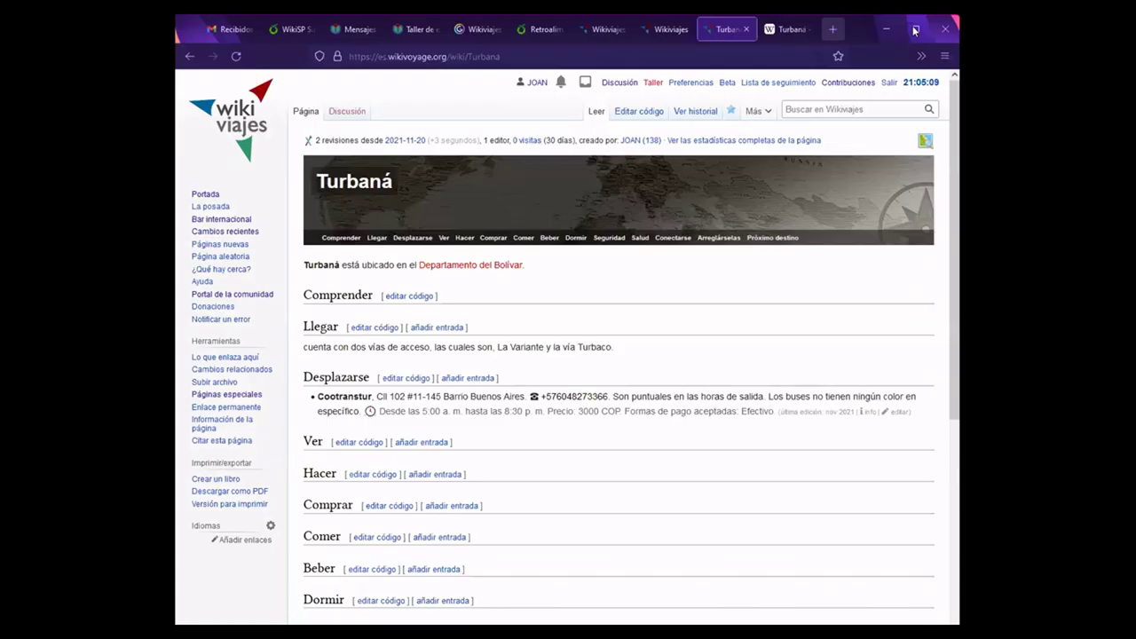
left_click(916, 30)
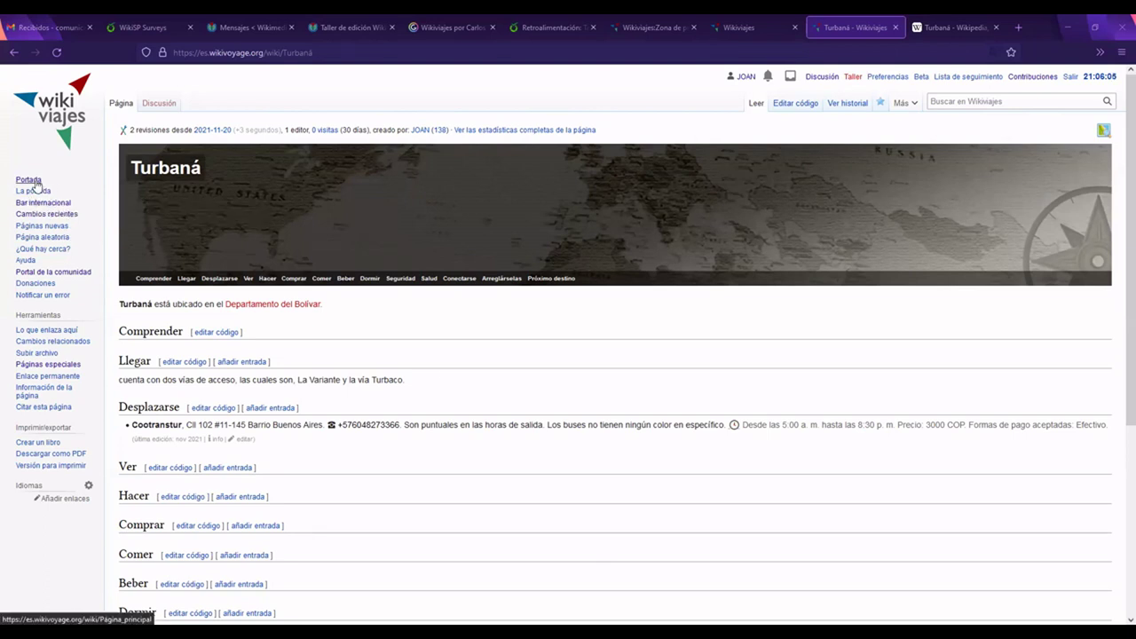
left_click(59, 123)
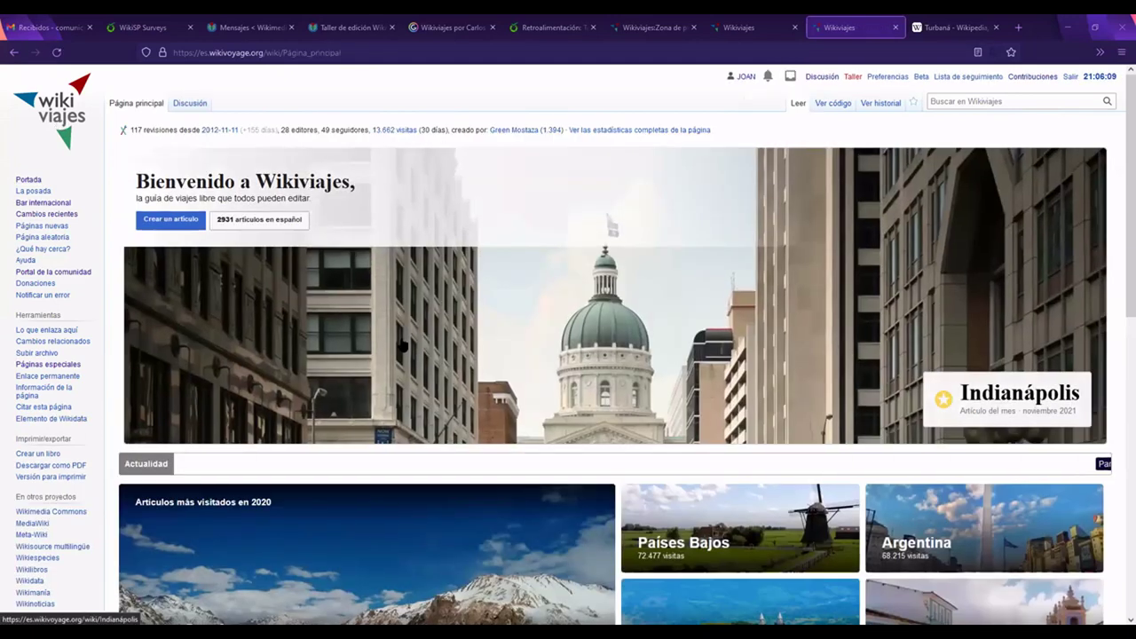
Step: Browse the main page cards on the way to the Traducción KLBot2/Out category
scroll(401, 342, "down", 1)
scroll(401, 338, "down", 4)
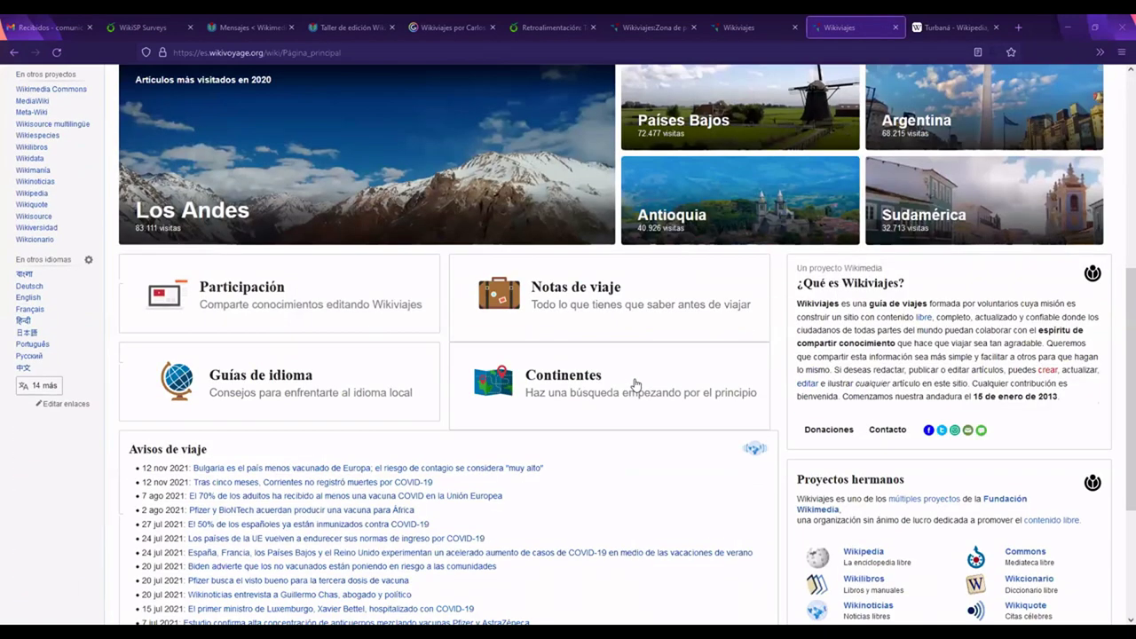
scroll(1017, 317, "down", 2)
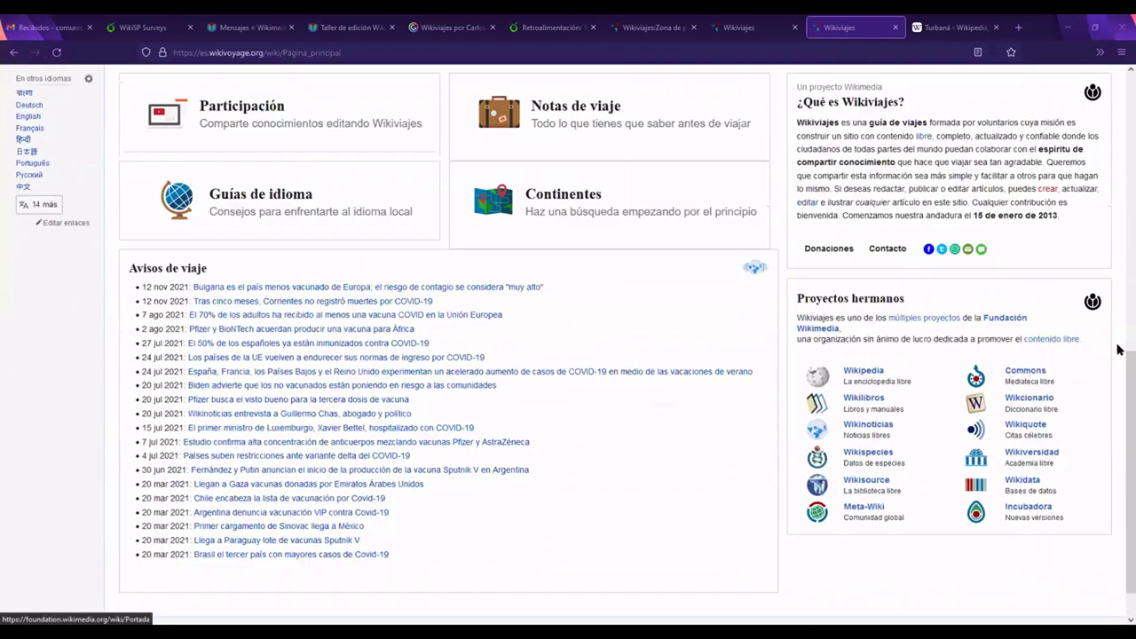
left_click(1118, 202)
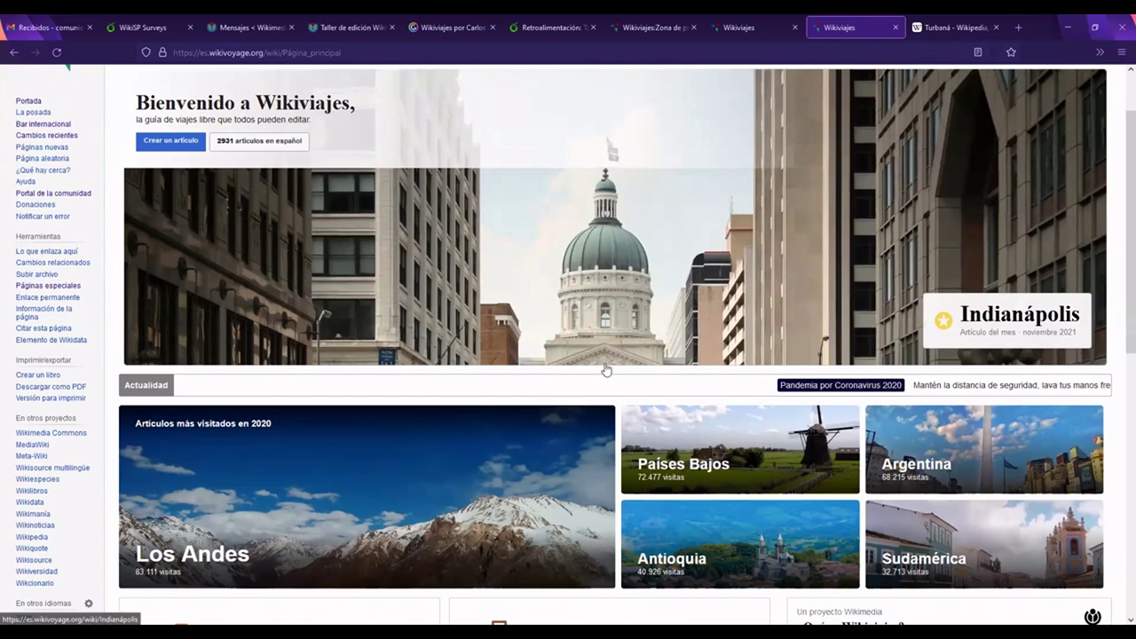
mouse_move(471, 183)
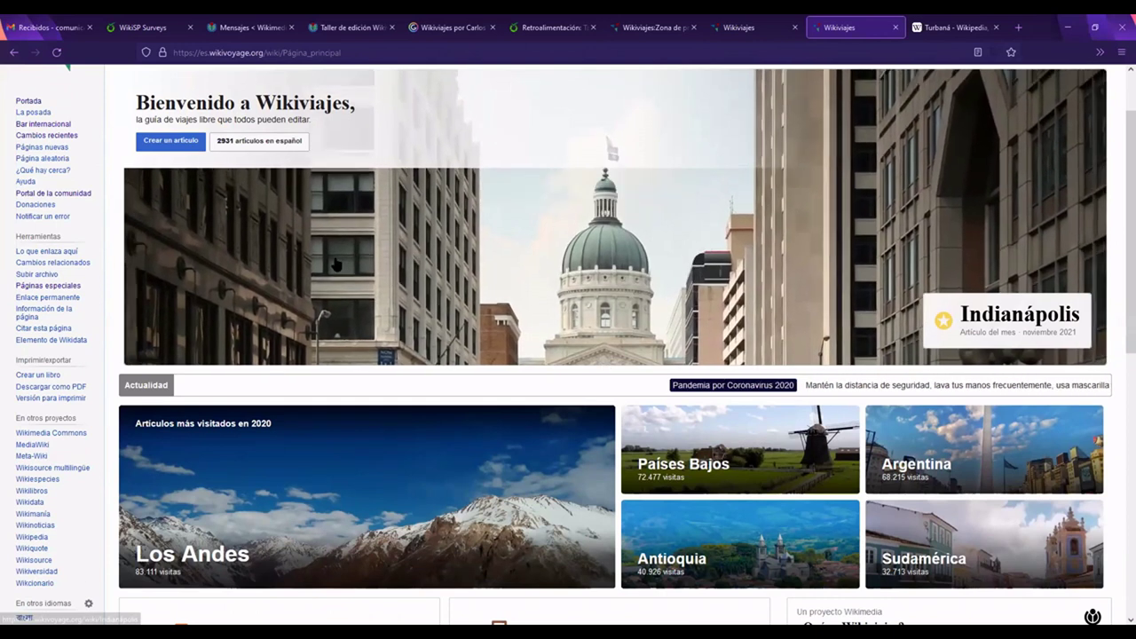
scroll(336, 264, "up", 2)
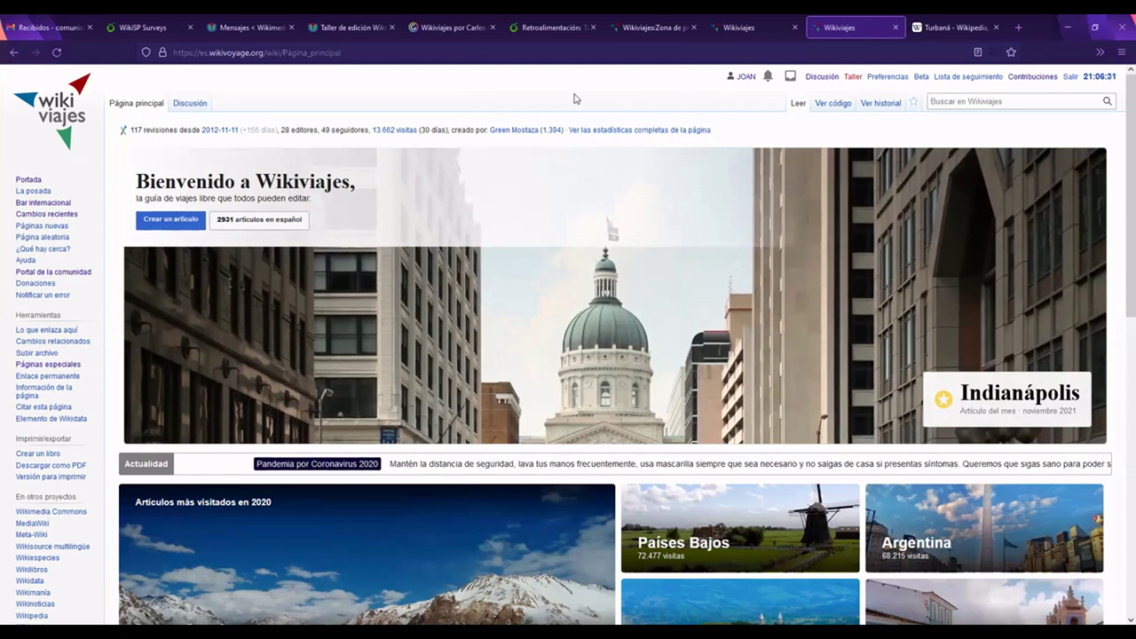
scroll(575, 109, "down", 5)
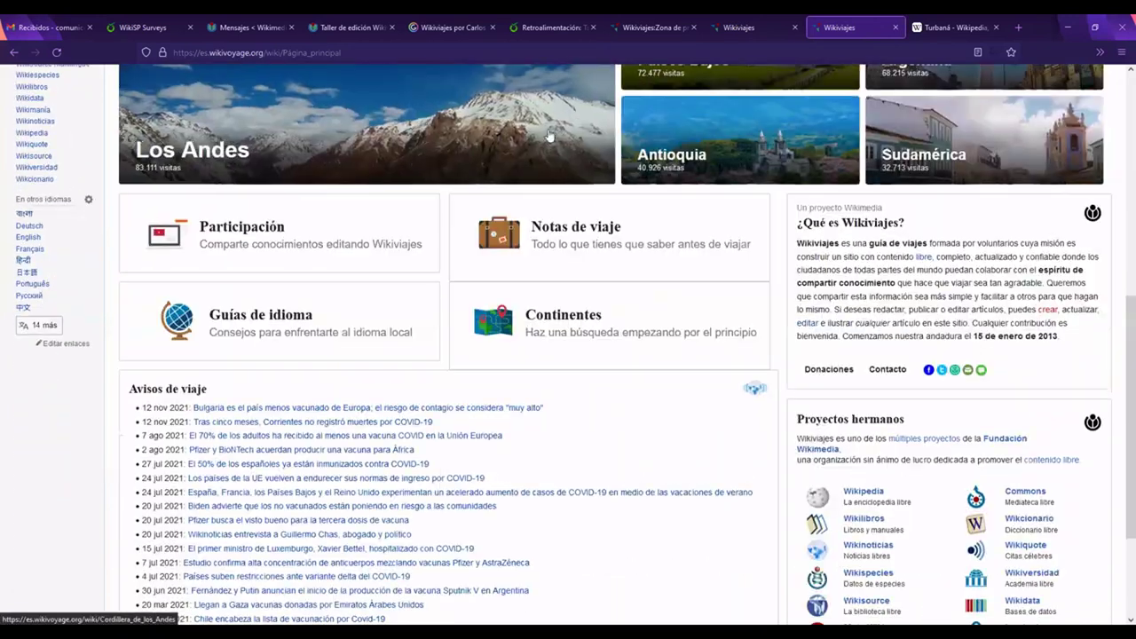
mouse_move(361, 250)
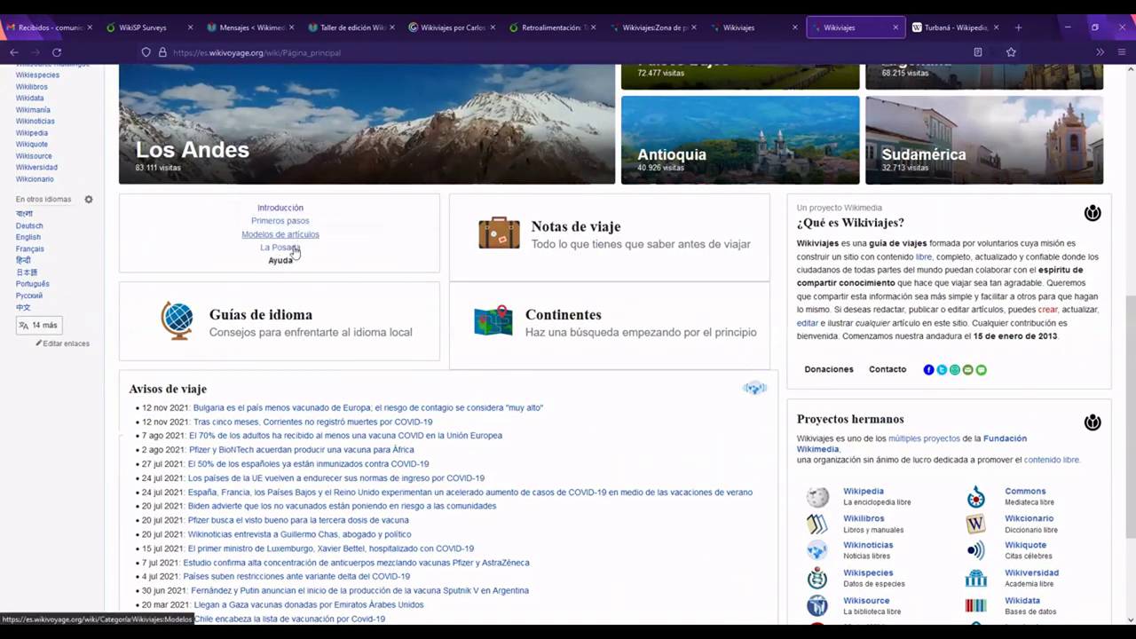
mouse_move(292, 252)
mouse_move(662, 254)
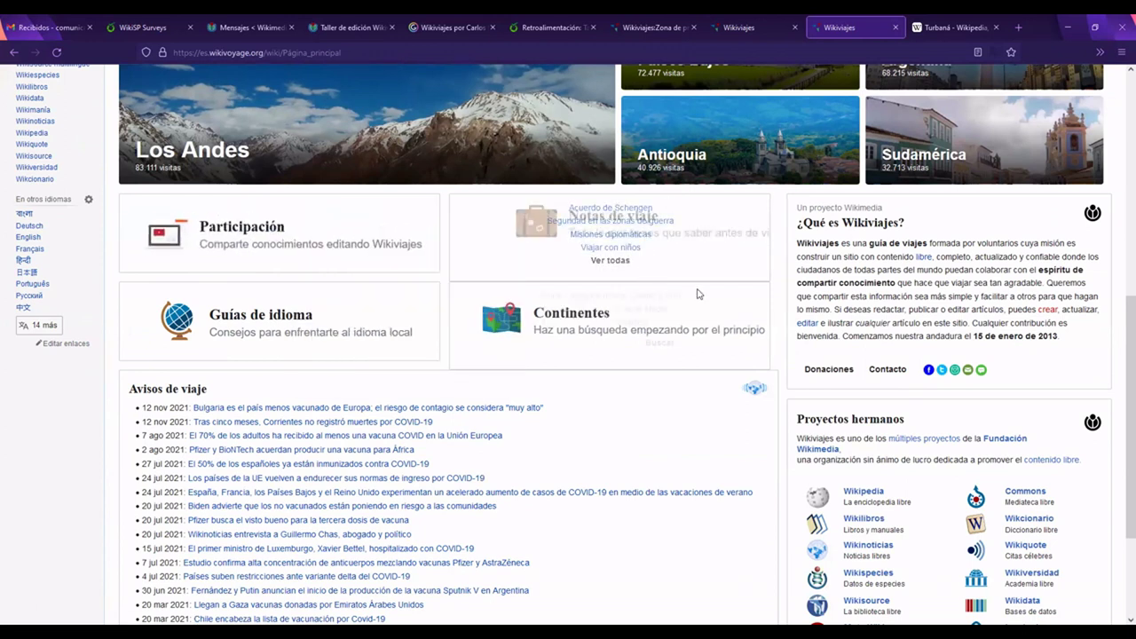
mouse_move(655, 310)
mouse_move(379, 344)
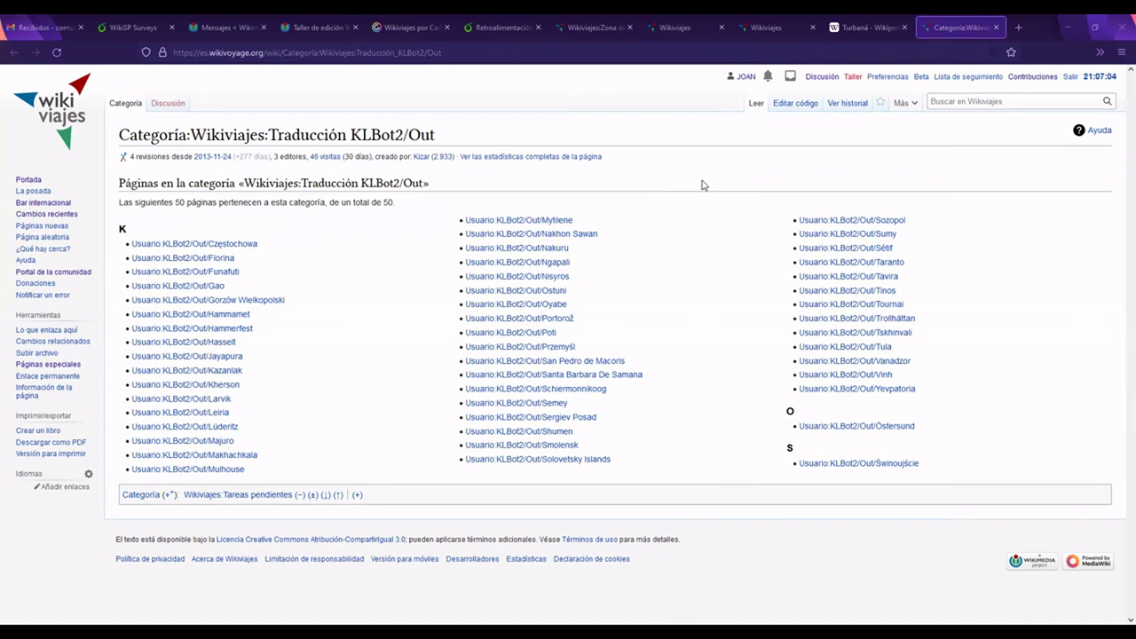
Step: Open the Usuario:KLBot2/Out/Florina page from the category list
left_click(214, 259)
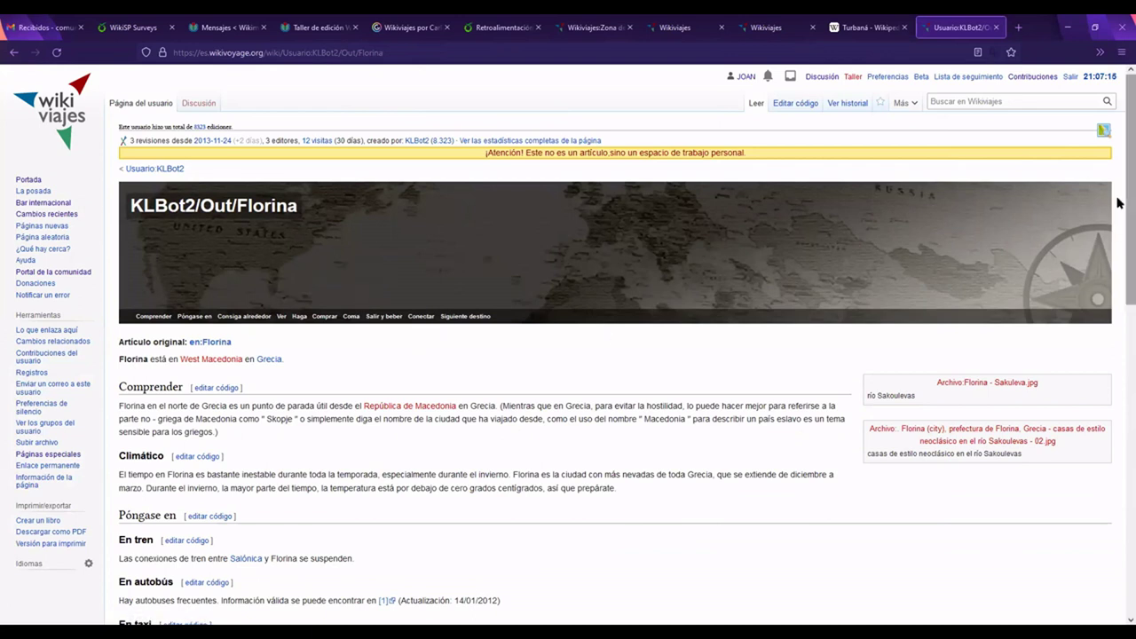
left_click_drag(1118, 206, 1118, 271)
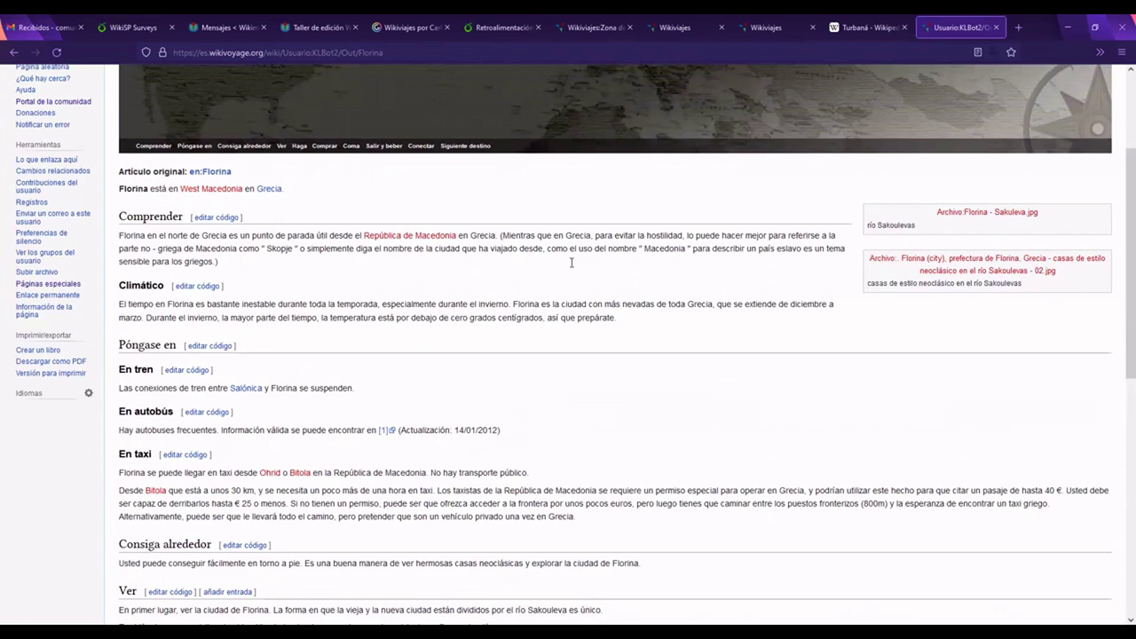
left_click(395, 49)
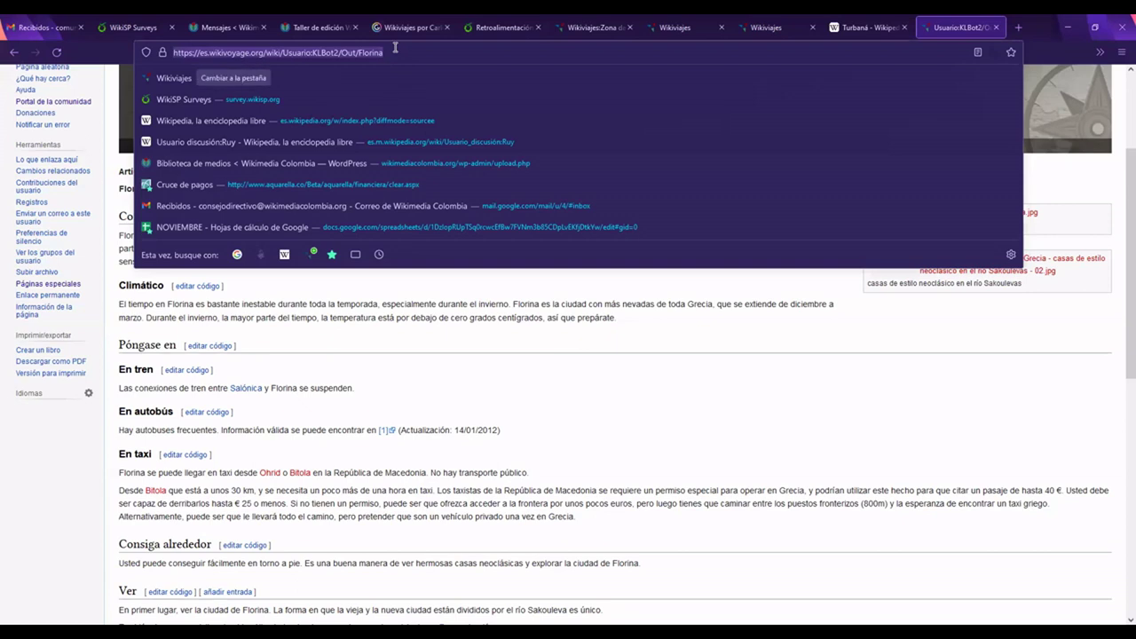
left_click(559, 380)
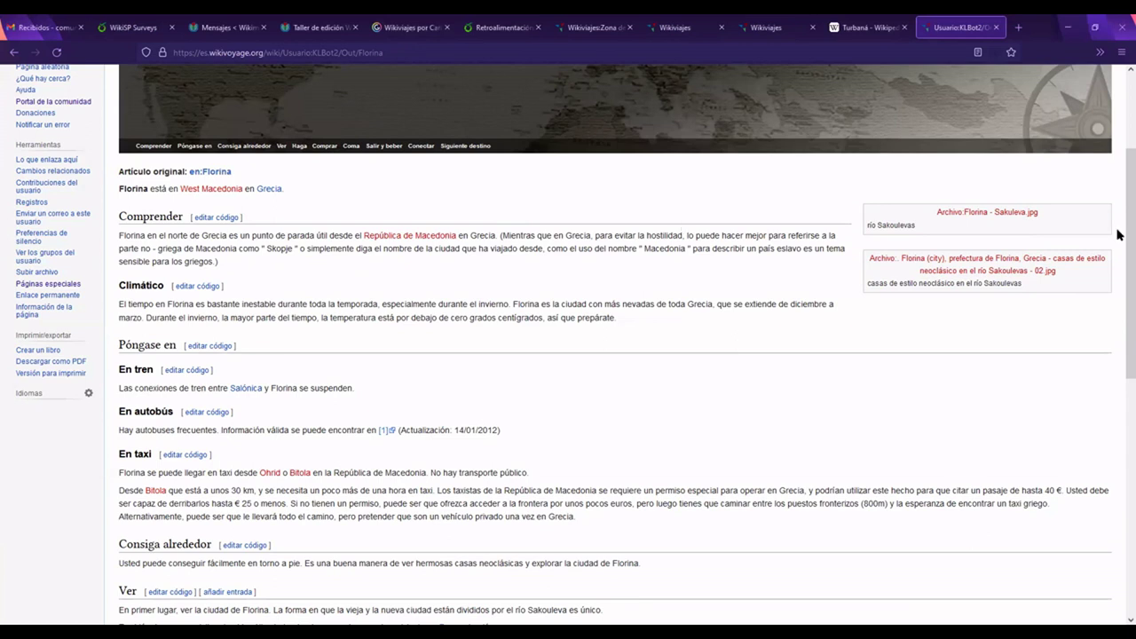
scroll(1119, 263, "down", 1)
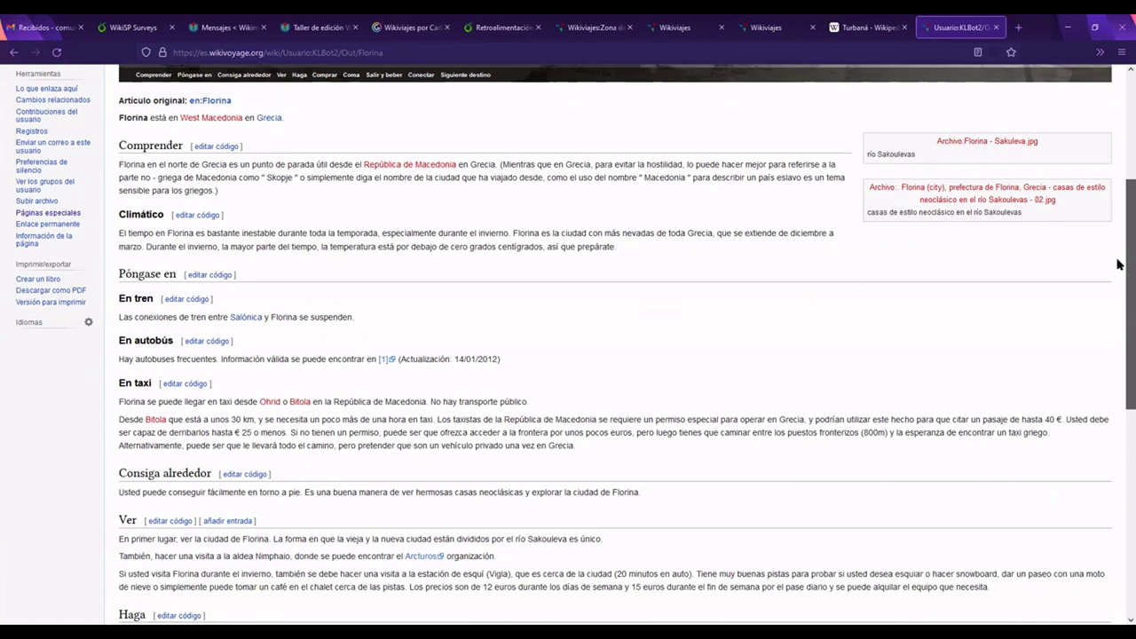
scroll(1118, 264, "up", 4)
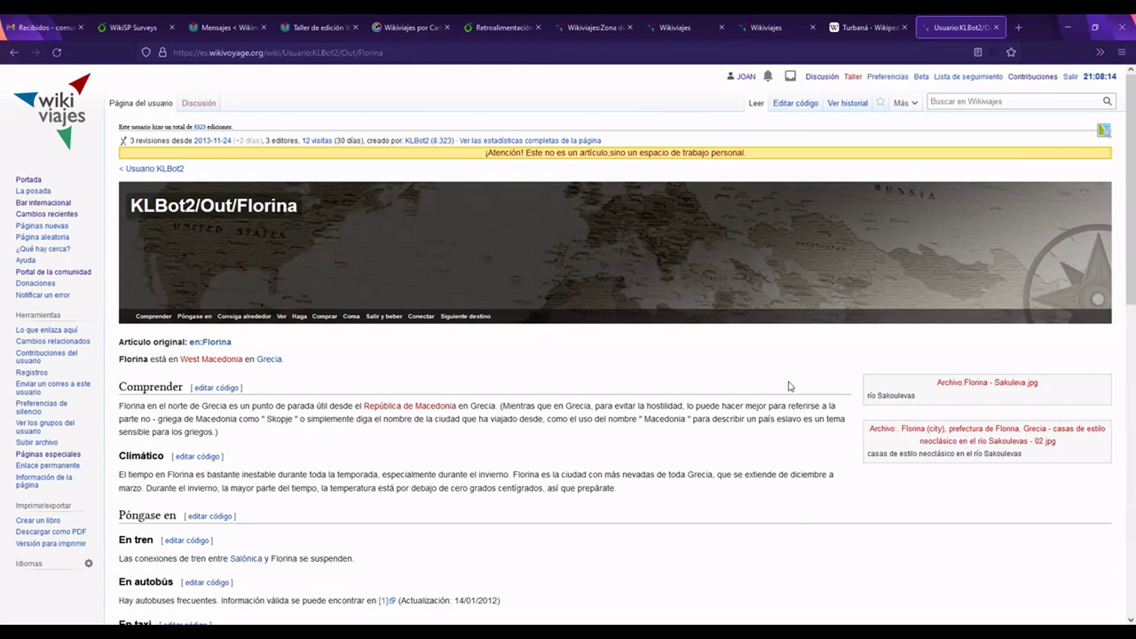
scroll(1118, 356, "down", 1)
scroll(1119, 356, "down", 10)
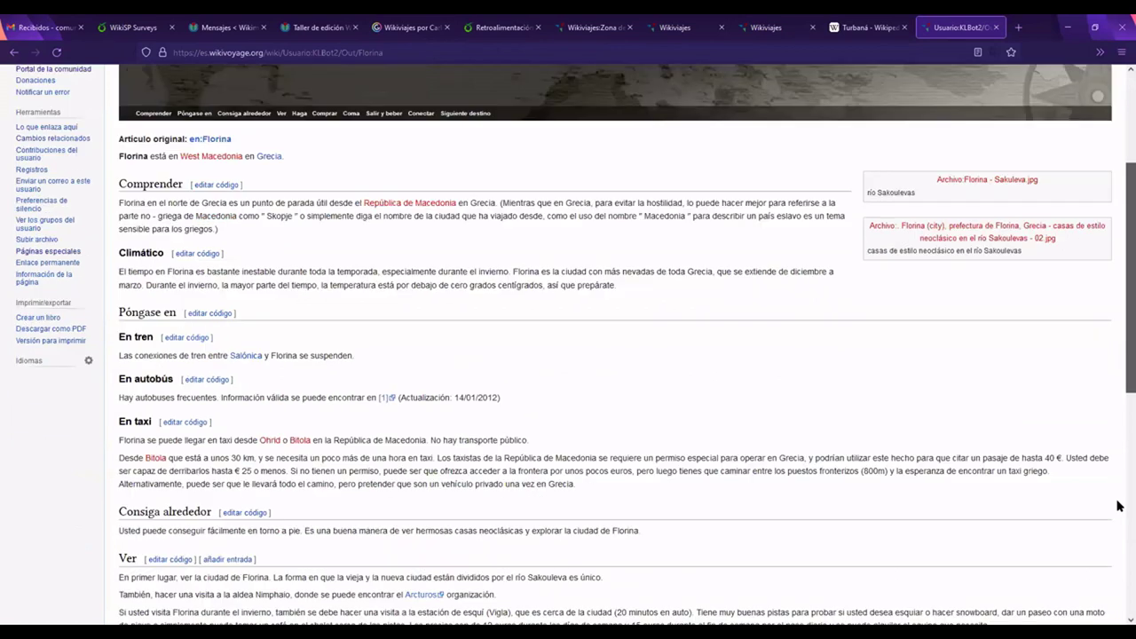
scroll(1103, 556, "down", 1)
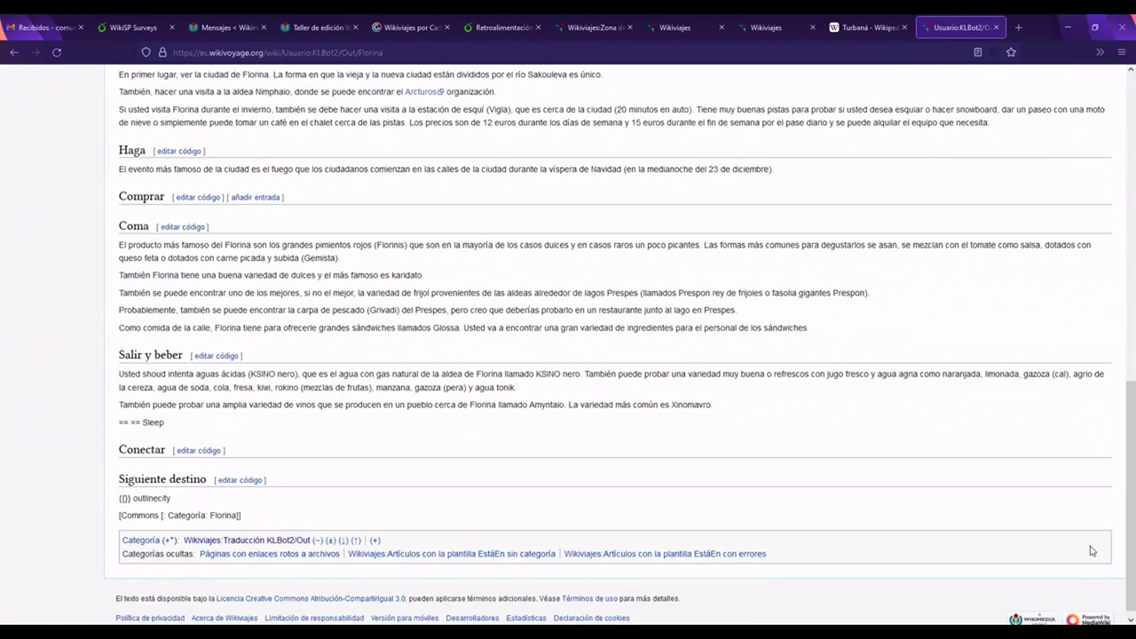
scroll(1116, 509, "up", 3)
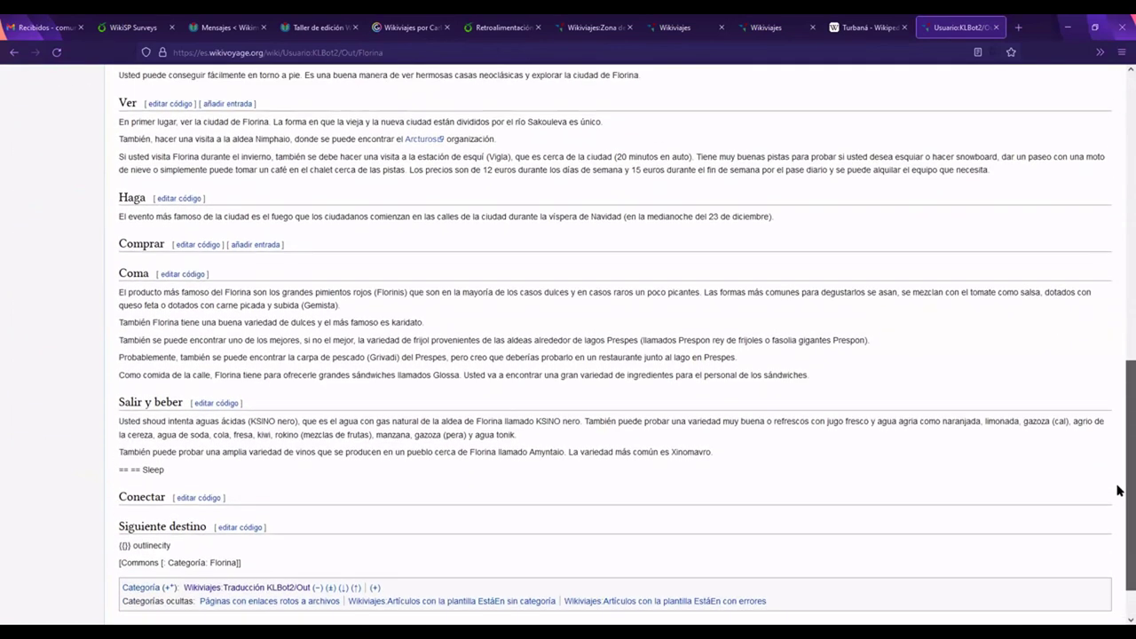
scroll(1118, 448, "up", 4)
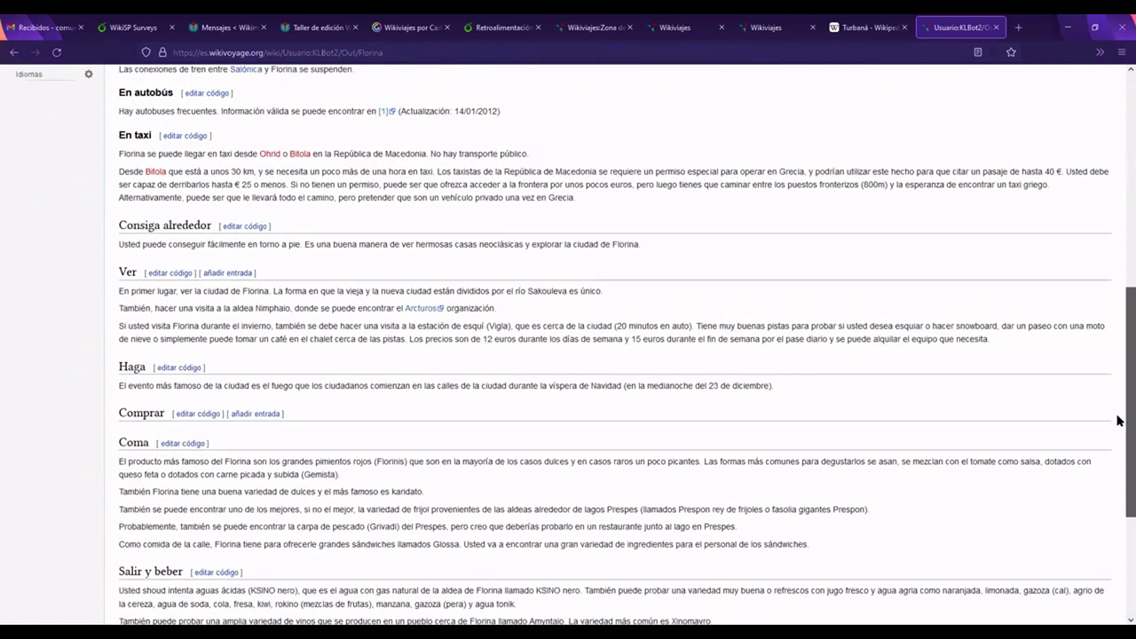
scroll(1119, 395, "up", 5)
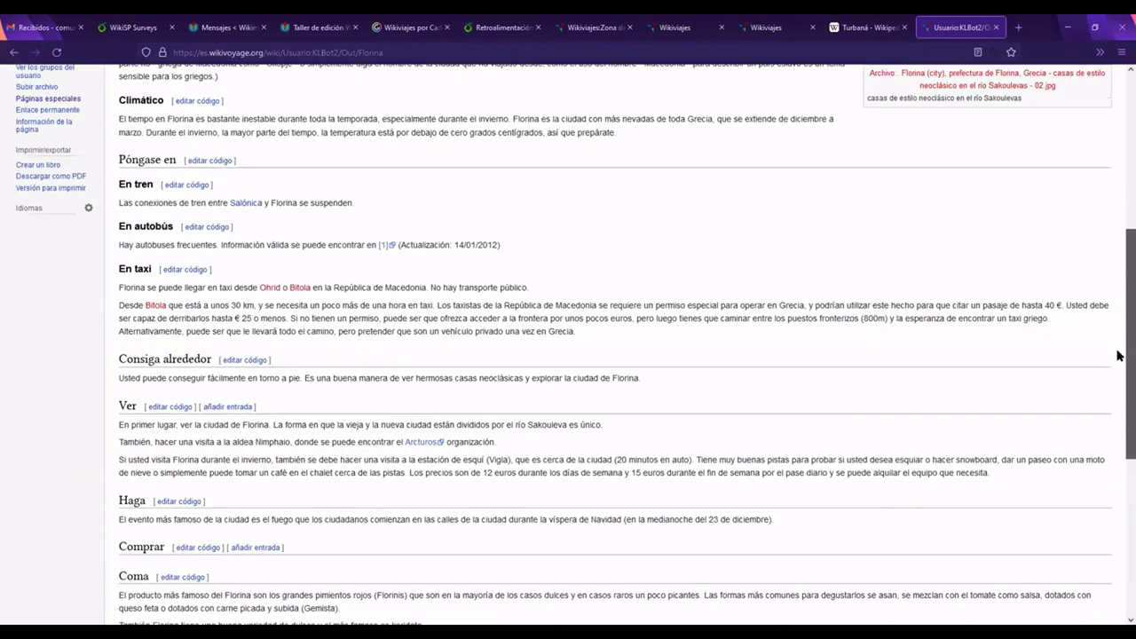
scroll(1118, 275, "up", 4)
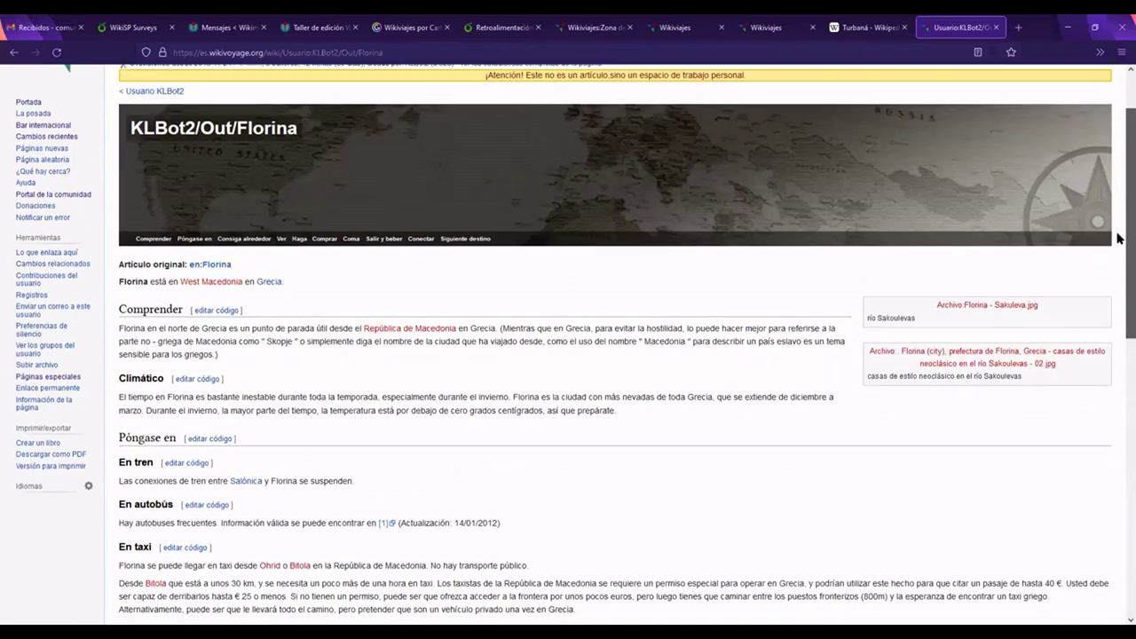
scroll(1119, 231, "up", 2)
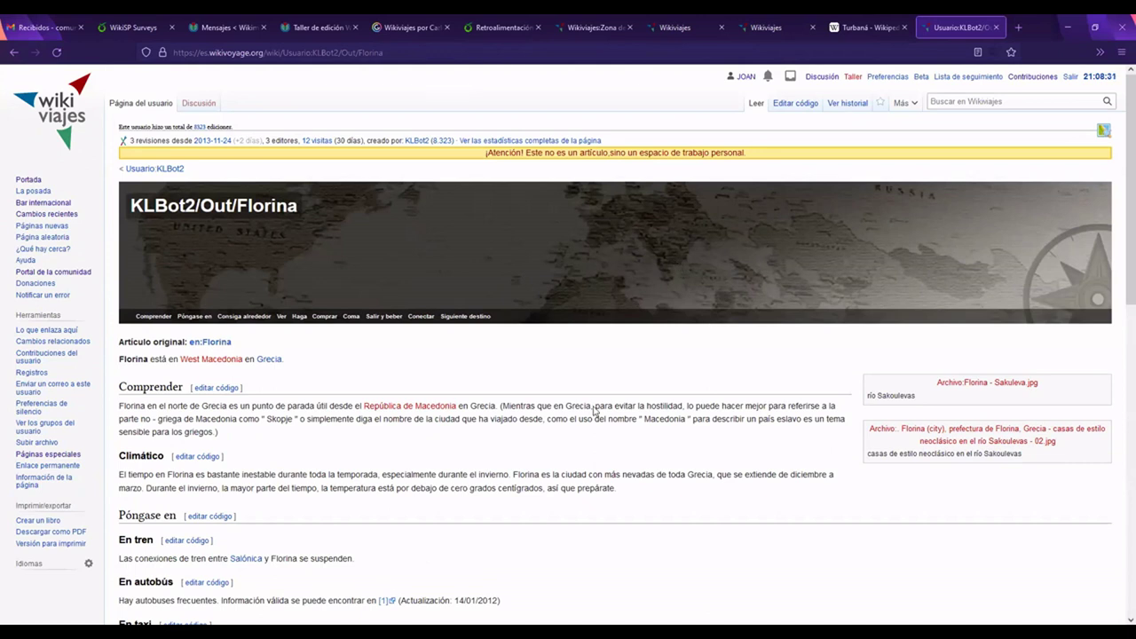
scroll(1118, 241, "down", 2)
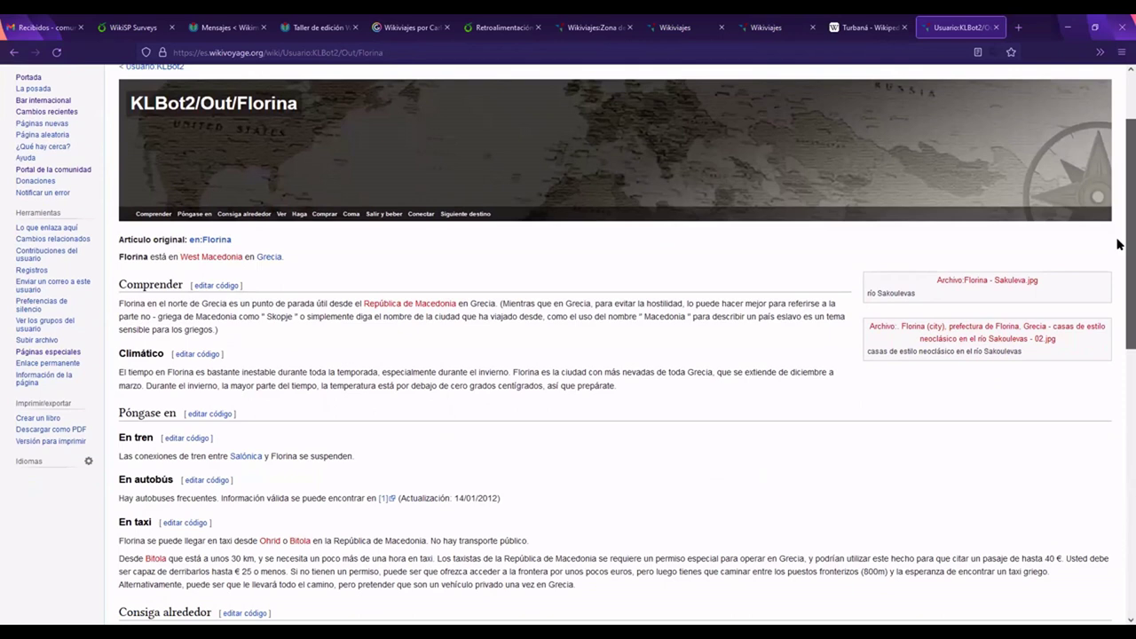
scroll(1119, 242, "up", 1)
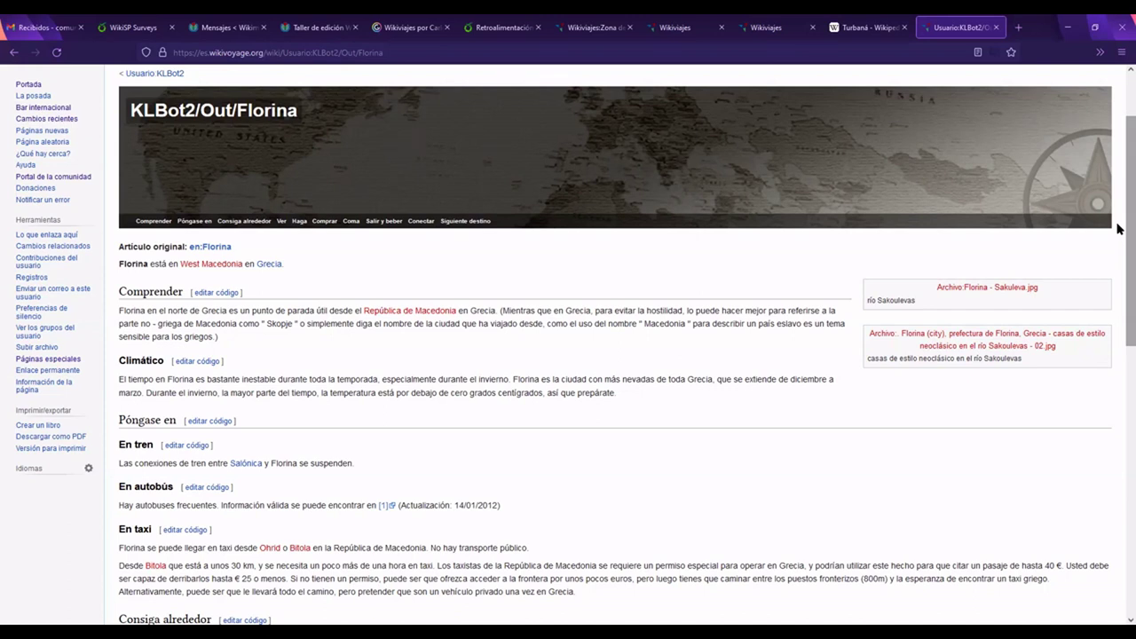
scroll(1118, 229, "down", 2)
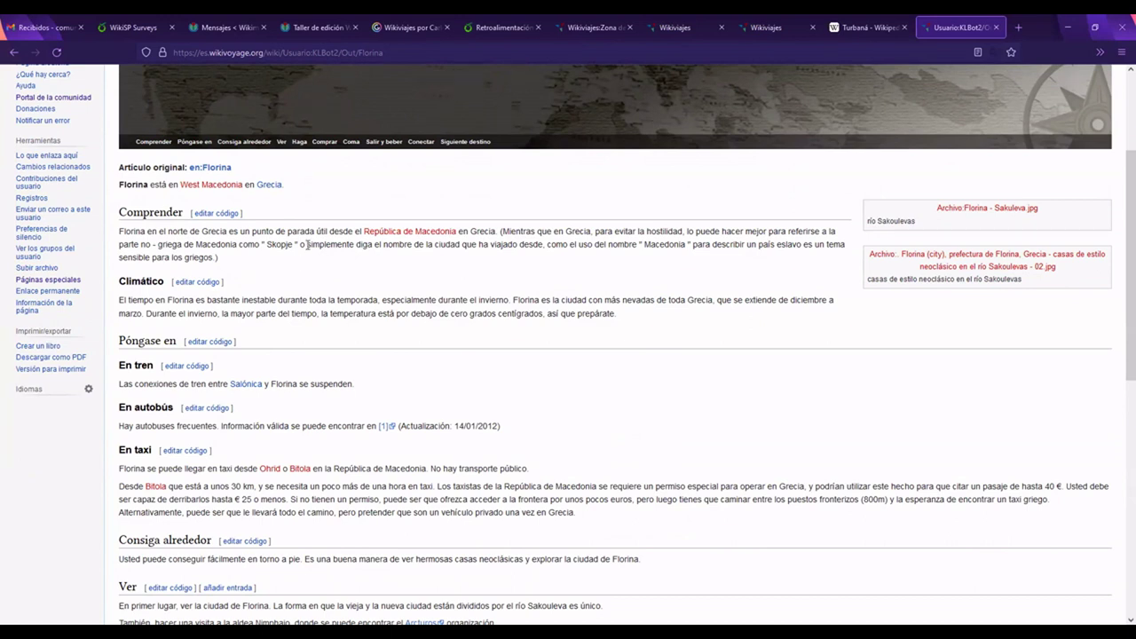
scroll(1117, 213, "up", 3)
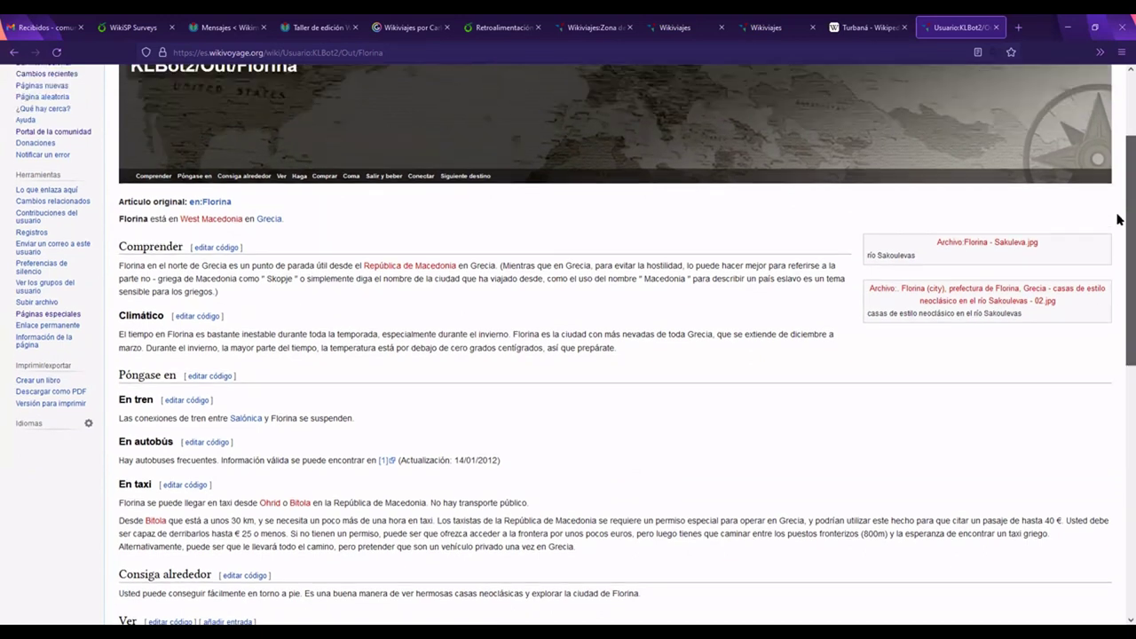
scroll(1117, 197, "down", 4)
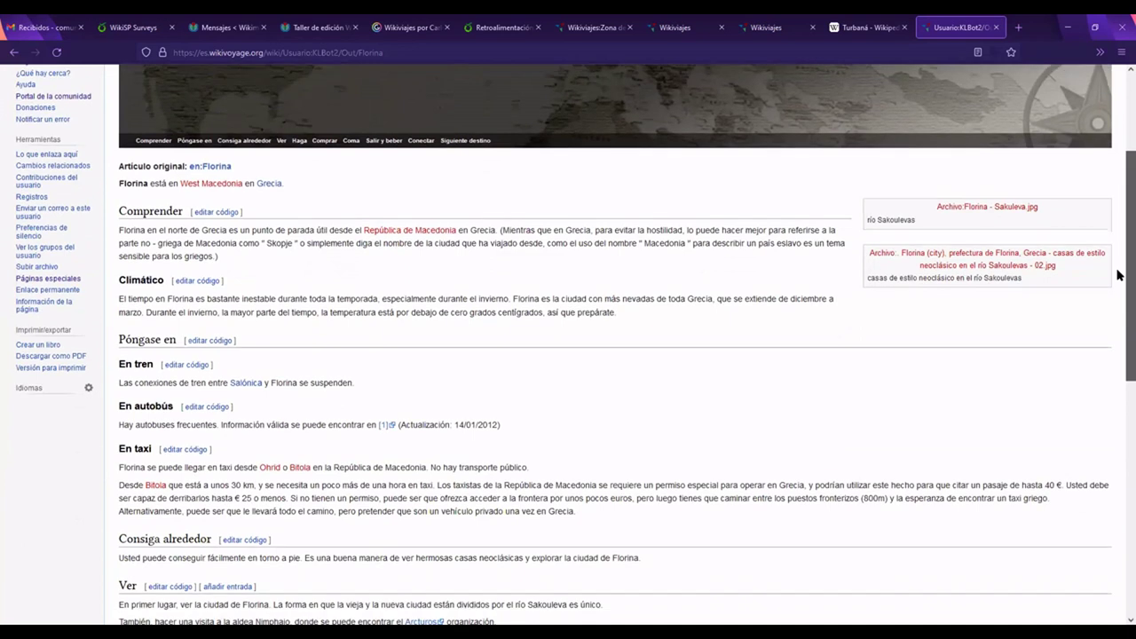
left_click_drag(918, 206, 935, 192)
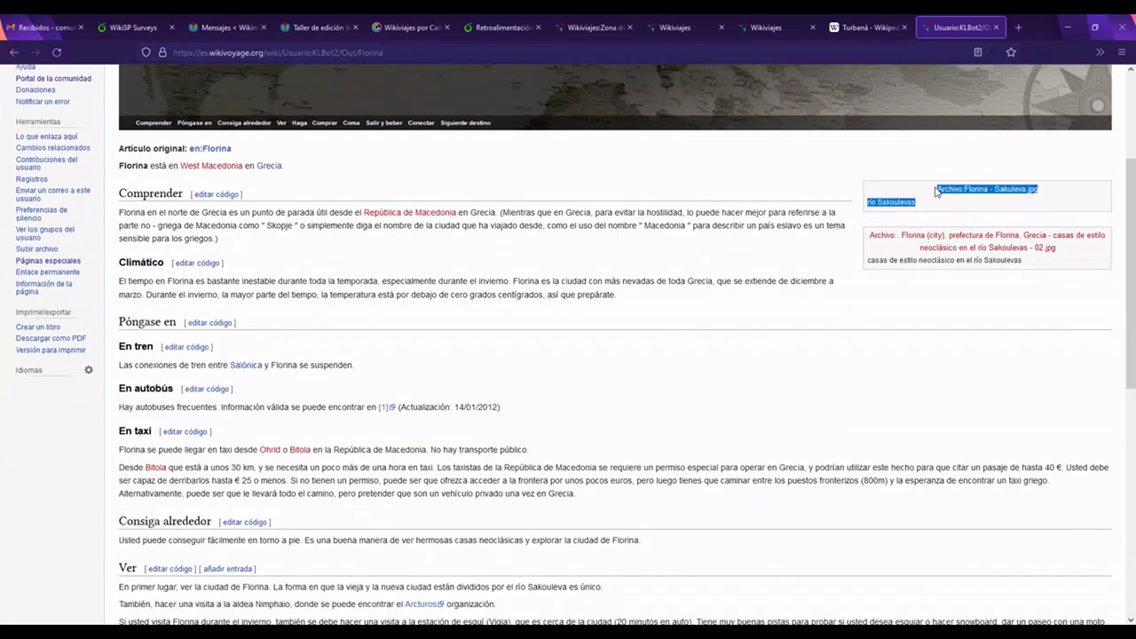
left_click(988, 211)
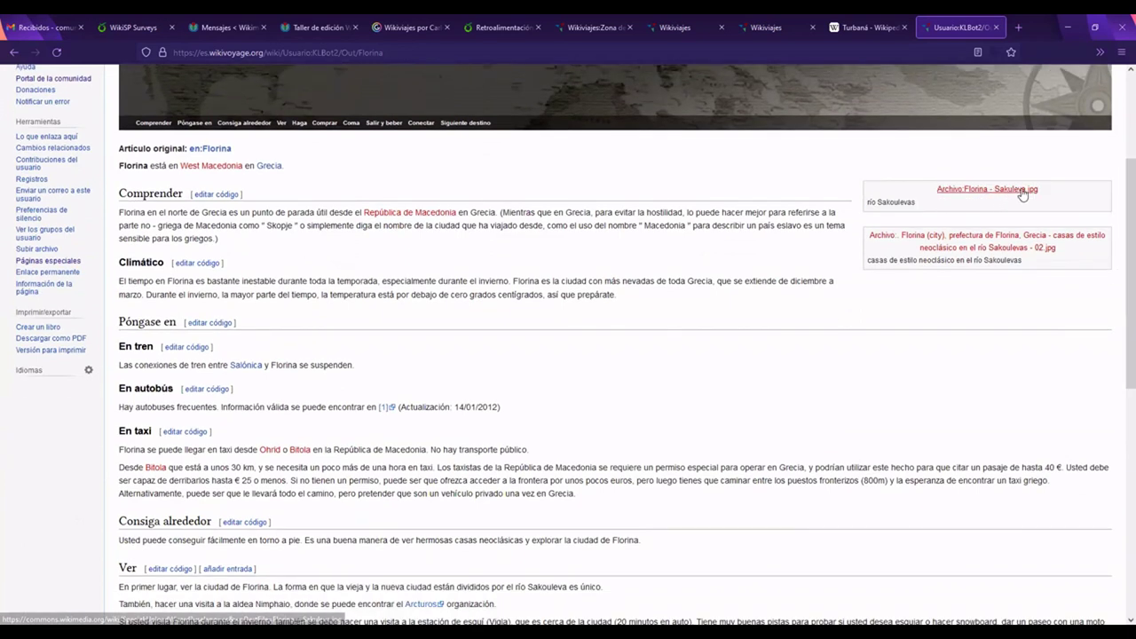
left_click_drag(1120, 219, 1118, 258)
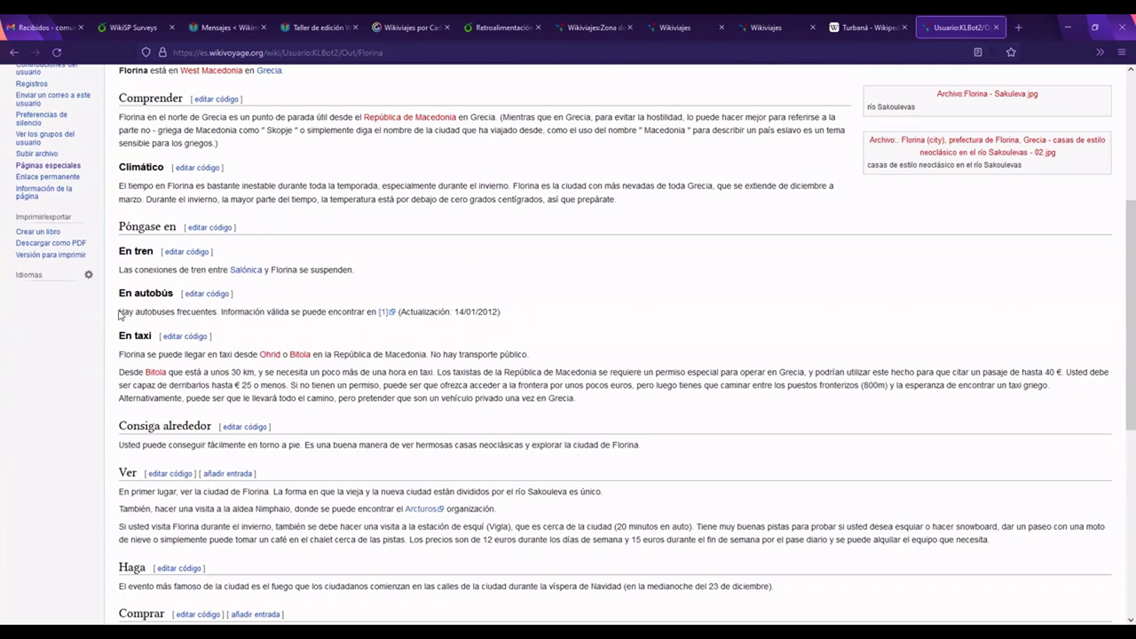
left_click_drag(120, 313, 183, 314)
left_click(342, 312)
Step: Examine the KLBot2/Out/Florina page title, highlighting the word KLBot2
scroll(1120, 258, "up", 2)
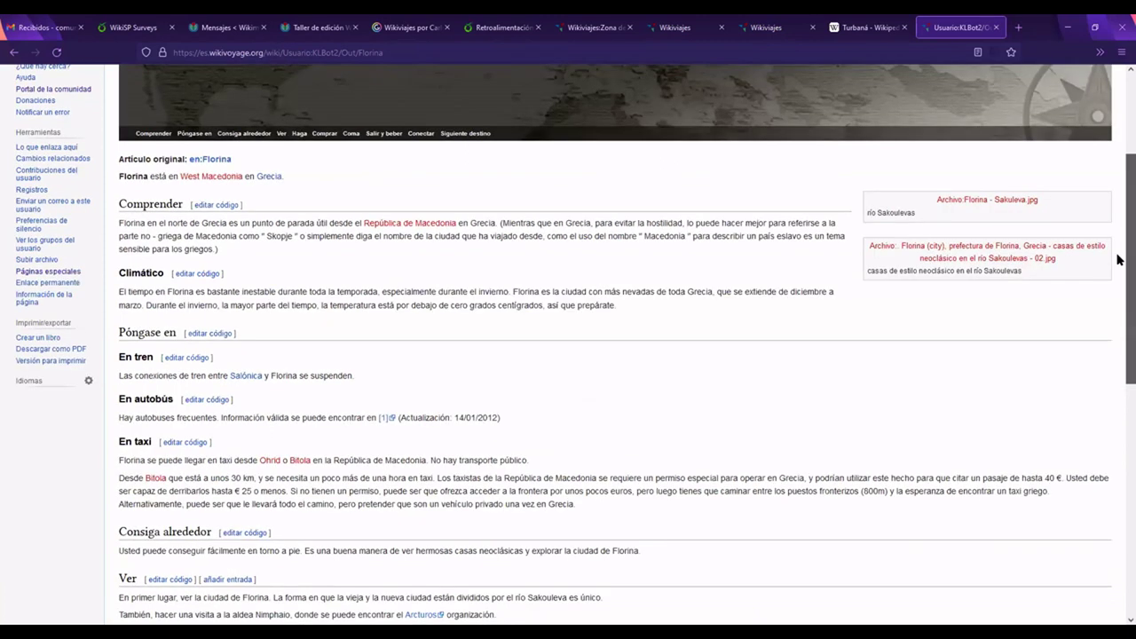
scroll(680, 276, "down", 1)
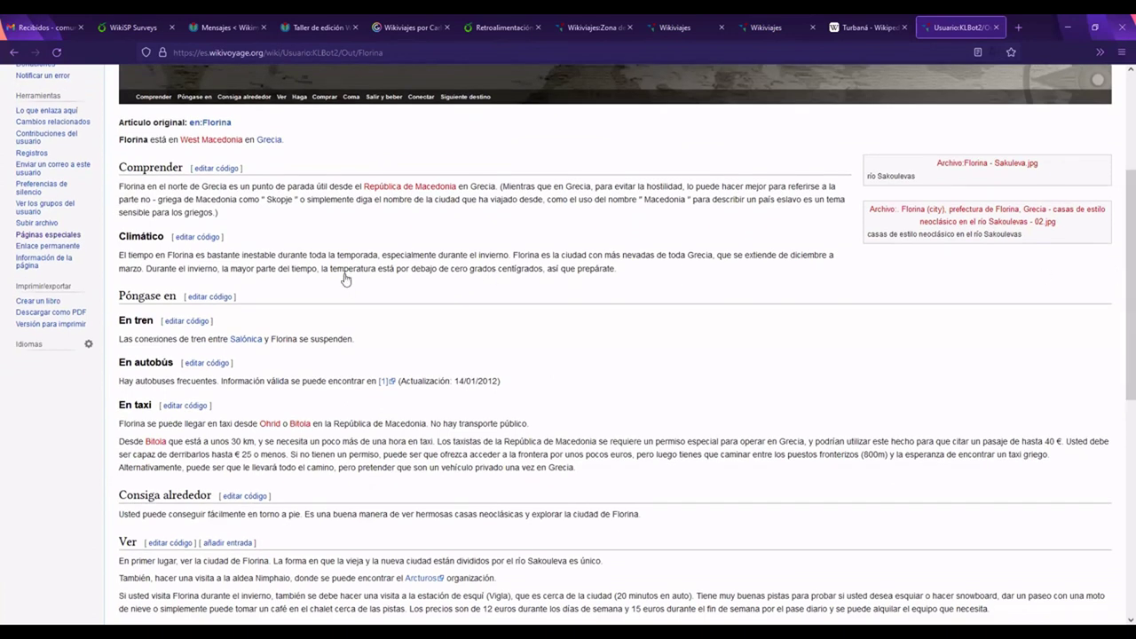
scroll(342, 277, "up", 4)
mouse_move(171, 177)
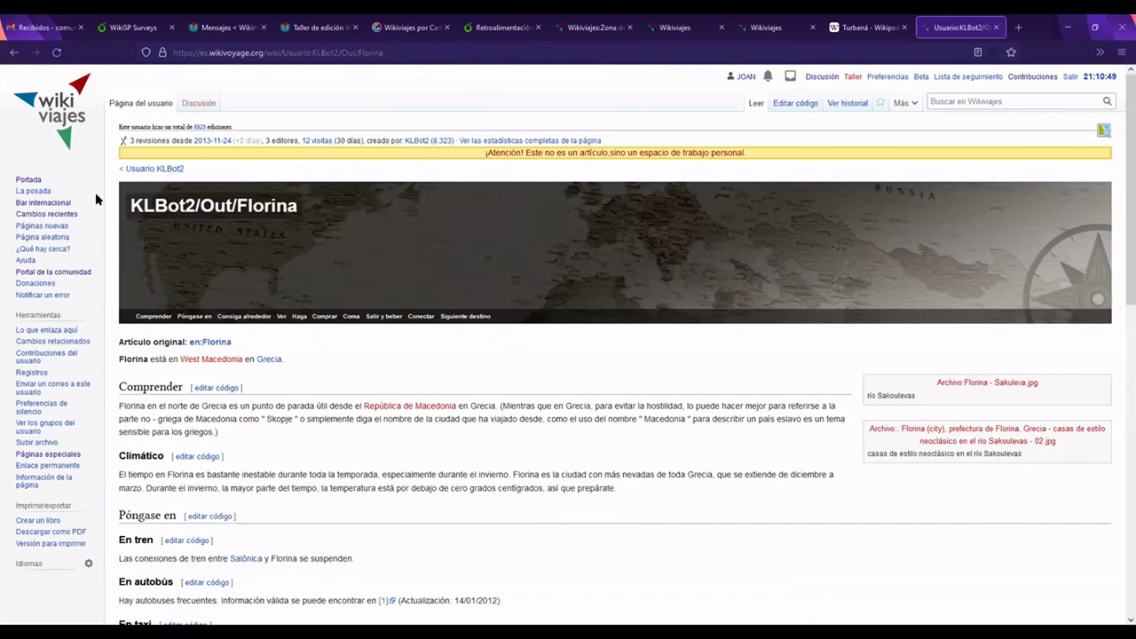
left_click_drag(131, 203, 195, 205)
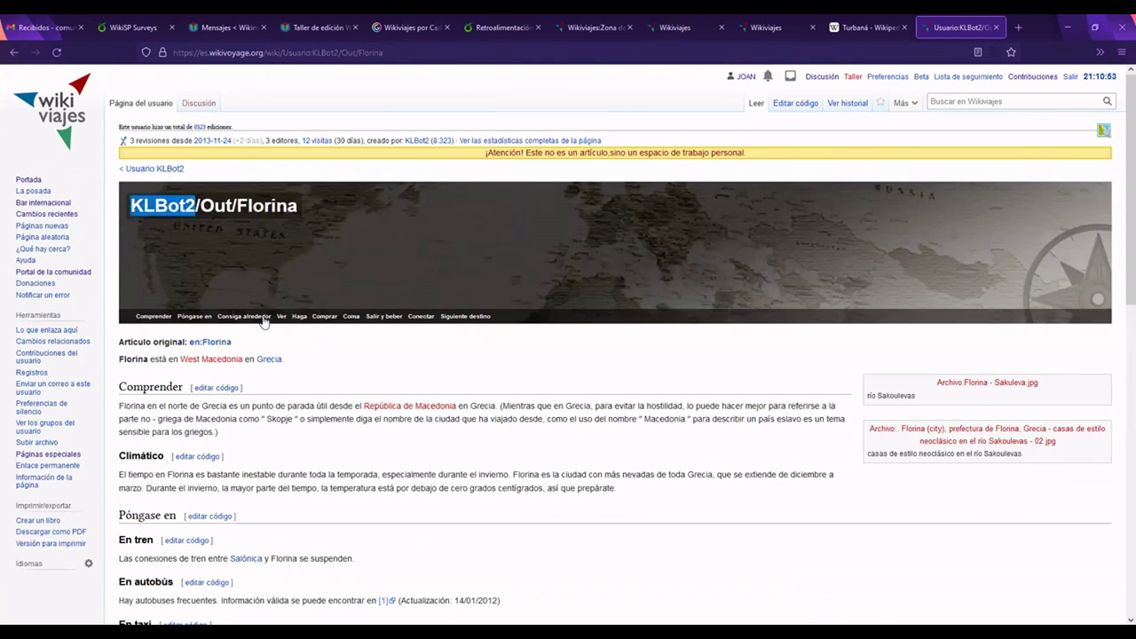
scroll(266, 324, "down", 3)
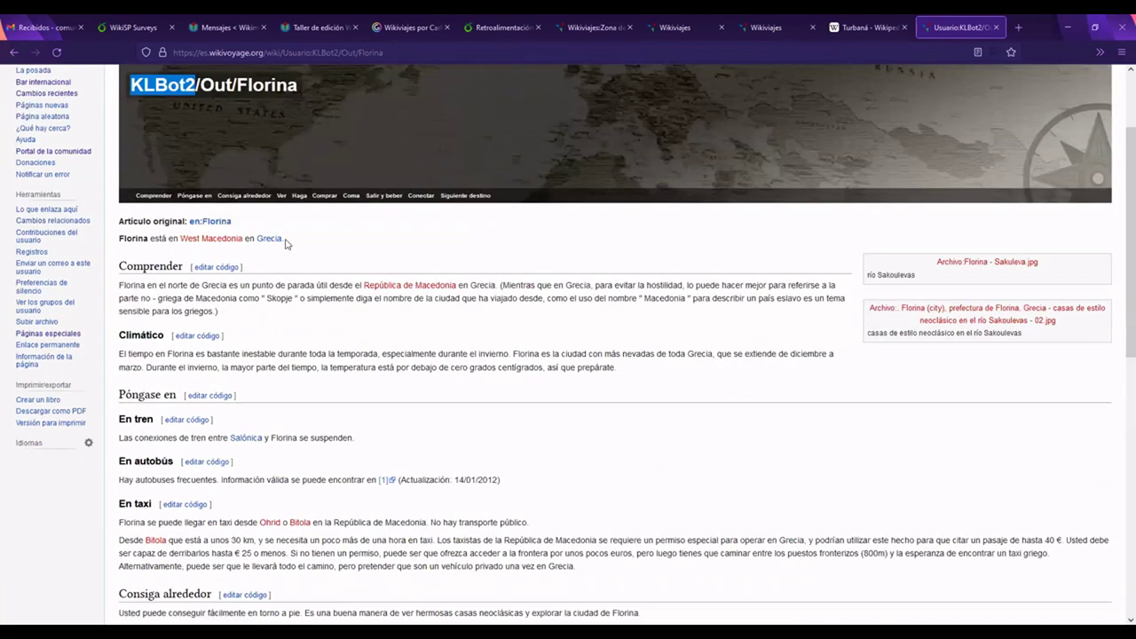
scroll(282, 239, "up", 3)
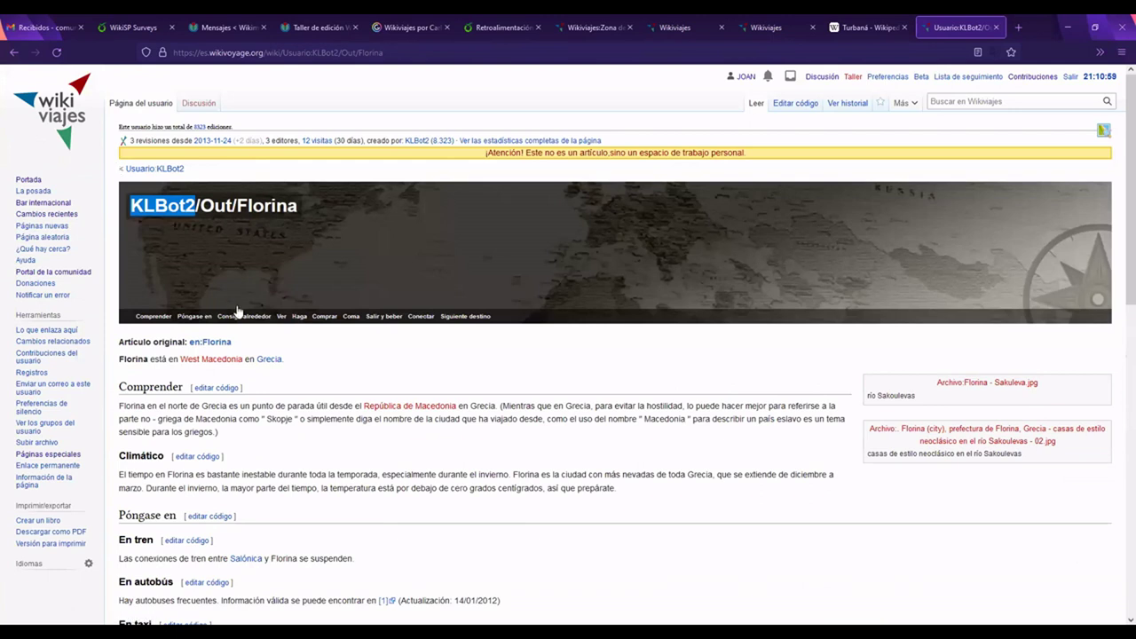
mouse_move(240, 313)
scroll(520, 353, "down", 2)
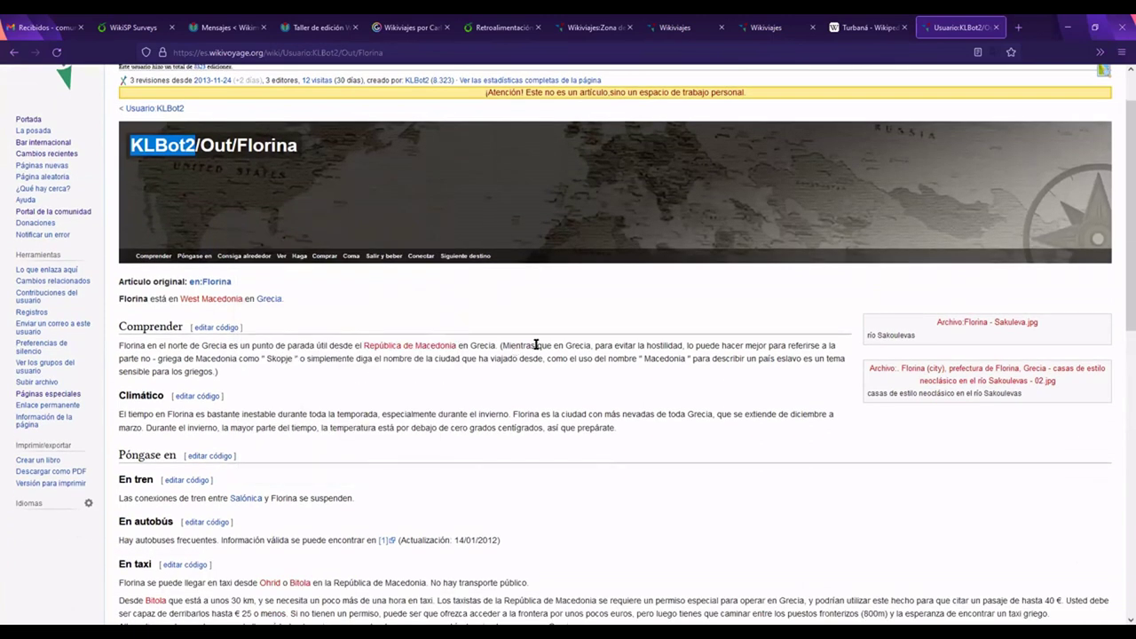
left_click(541, 359)
Step: Highlight and read the Climático weather paragraph and the Comprender paragraph about Florina
scroll(457, 391, "down", 3)
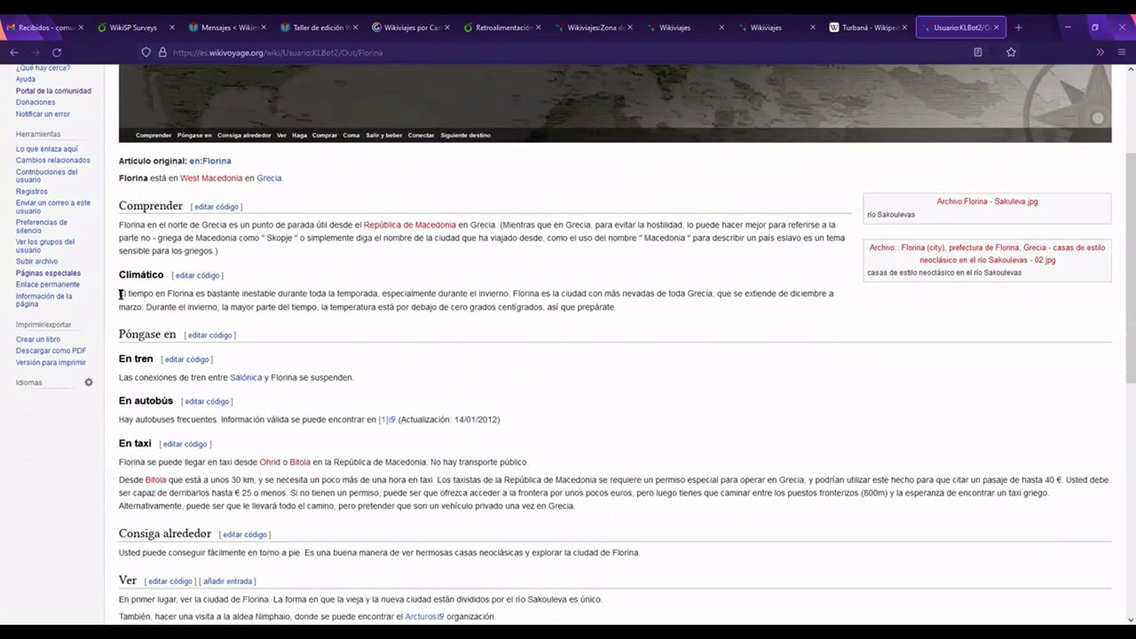
left_click_drag(121, 295, 628, 308)
left_click(626, 310)
scroll(231, 284, "up", 3)
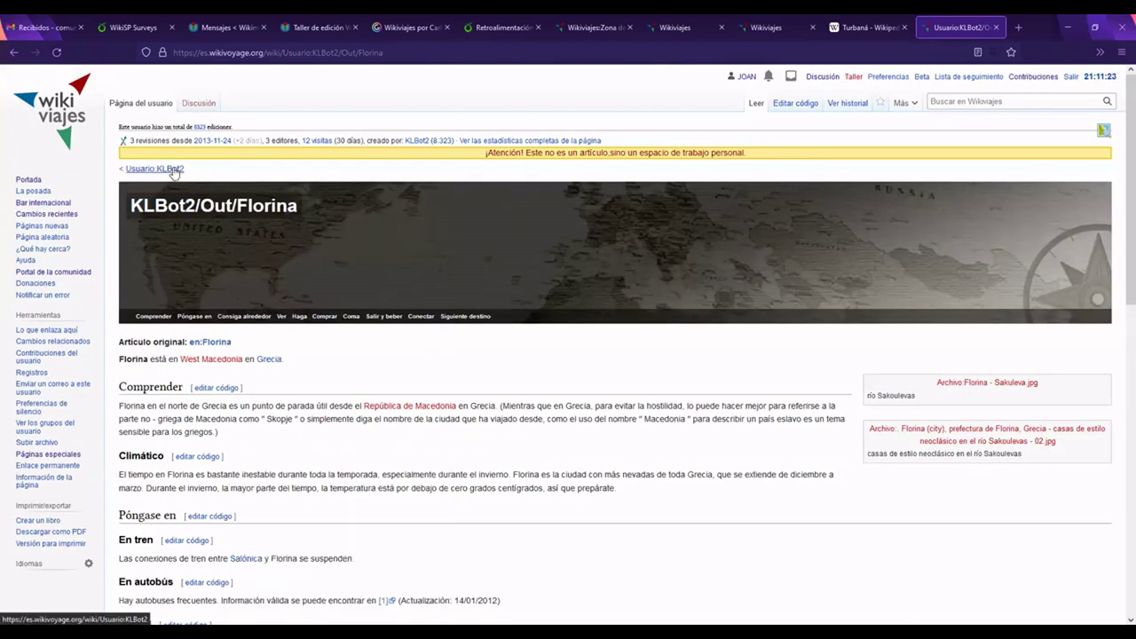
mouse_move(173, 171)
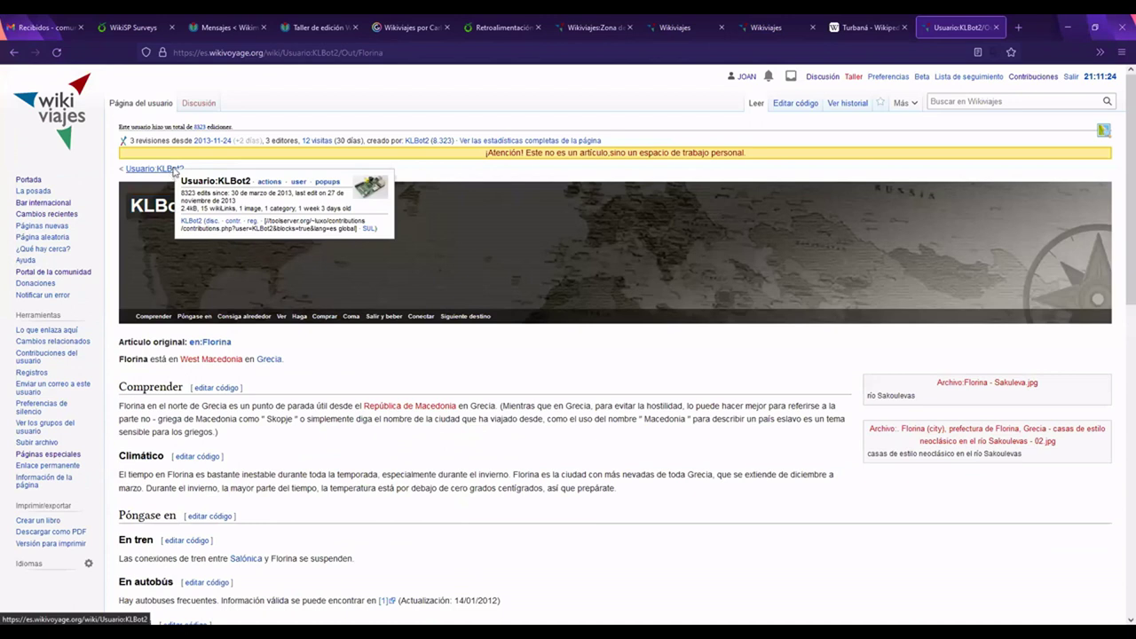
scroll(128, 282, "down", 3)
left_click_drag(149, 286, 232, 315)
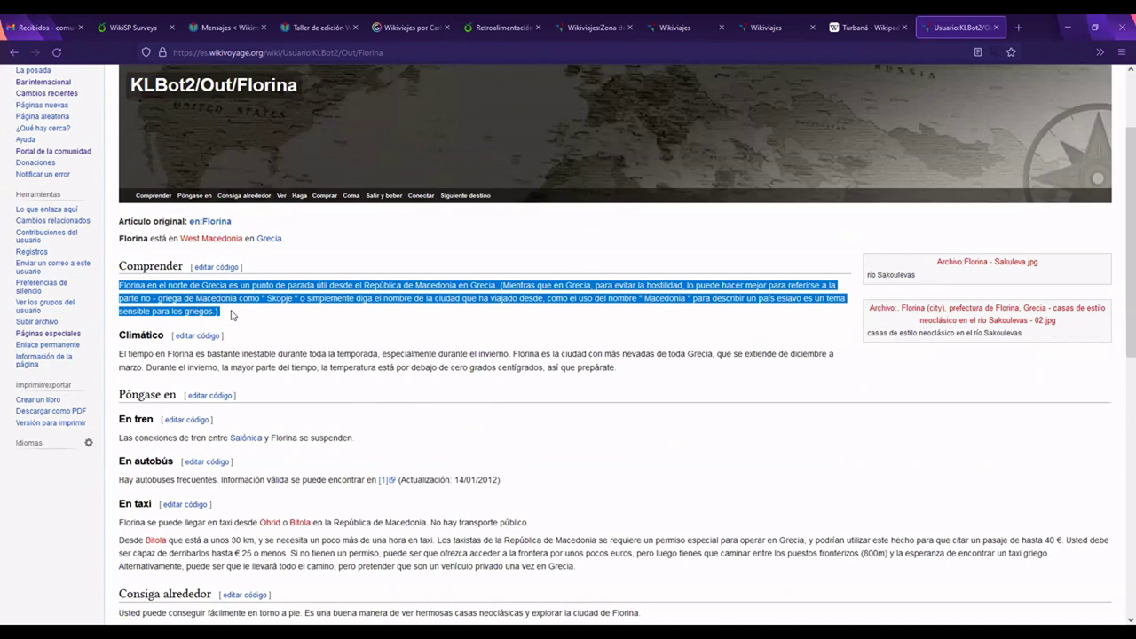
left_click(232, 315)
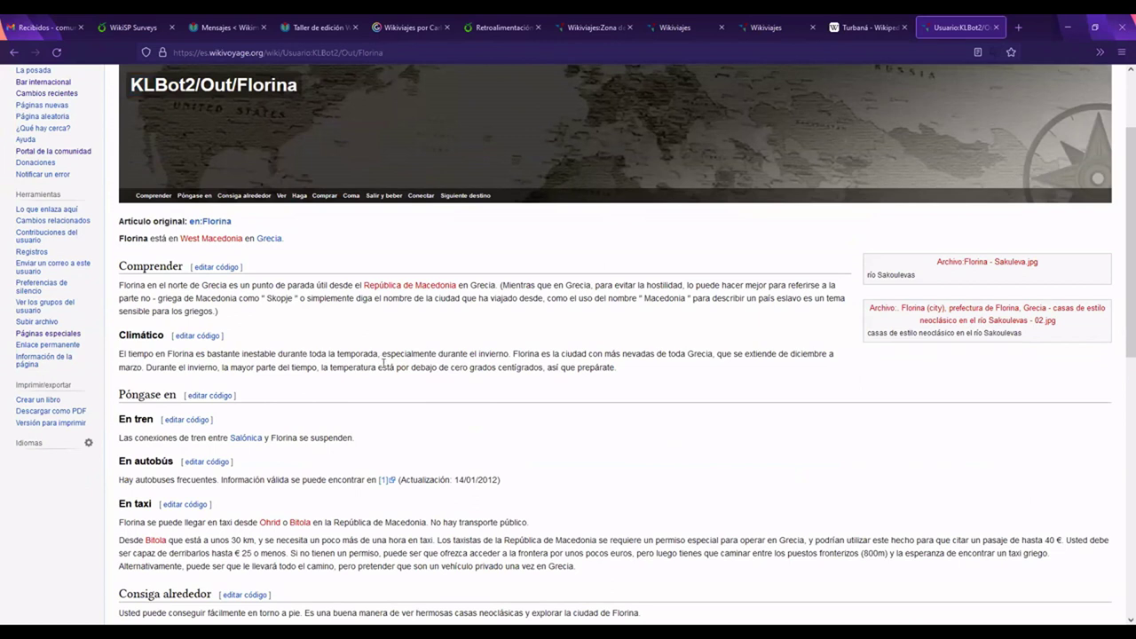
Step: Scroll through the Florina page to review its Comprender, Climático and Póngase en sections
scroll(382, 367, "up", 2)
scroll(382, 367, "up", 1)
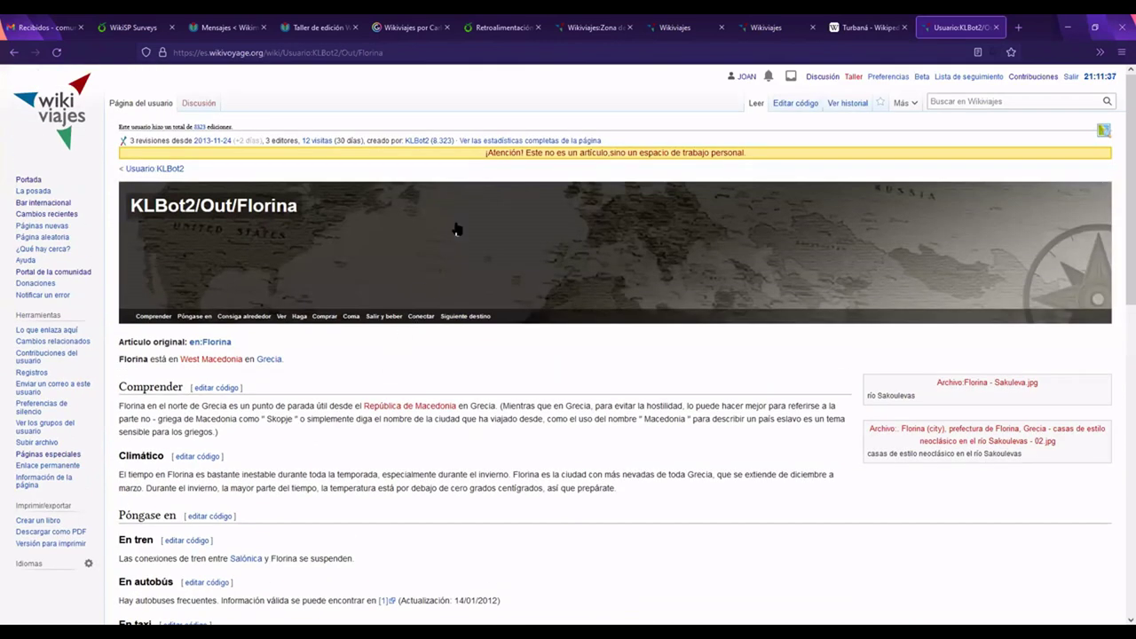
mouse_move(456, 228)
scroll(338, 386, "down", 1)
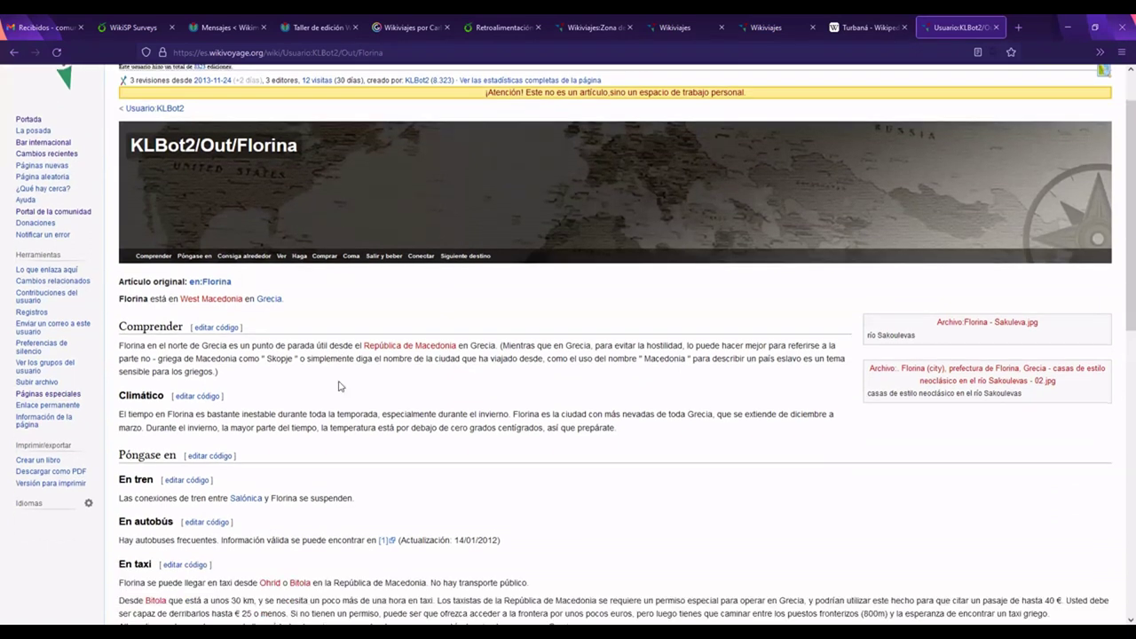
scroll(338, 386, "down", 2)
scroll(378, 398, "up", 3)
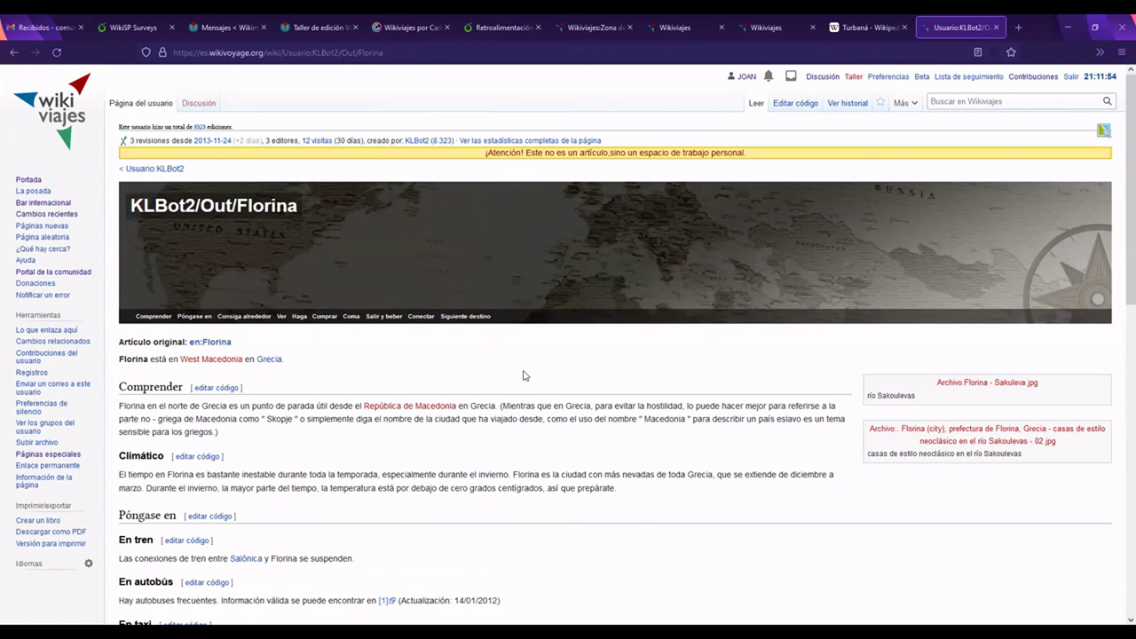
scroll(523, 376, "down", 3)
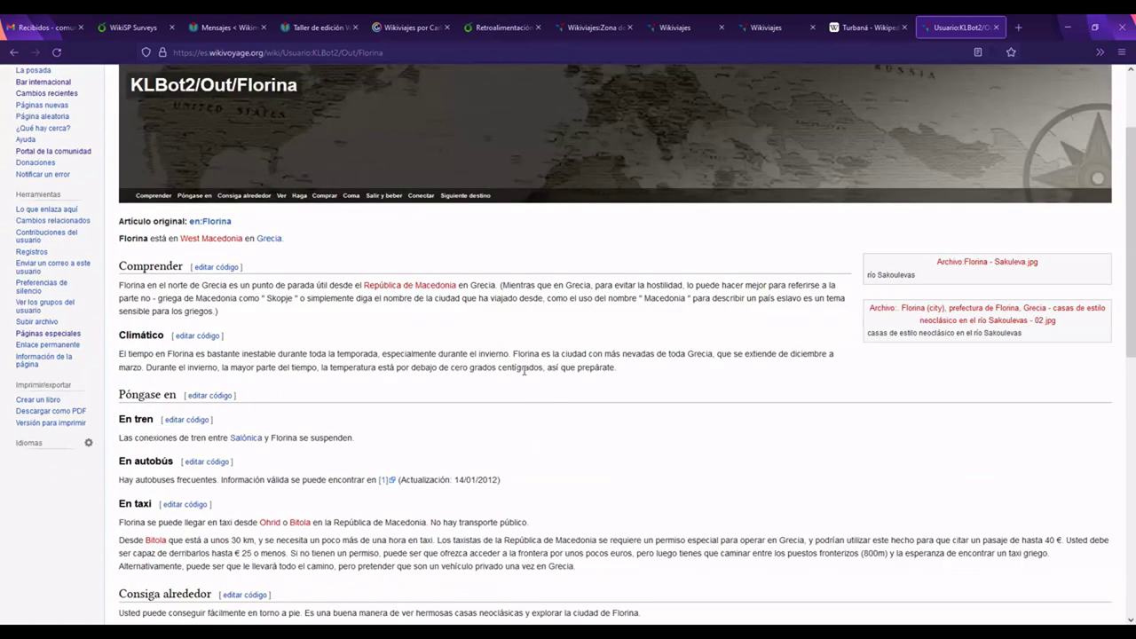
scroll(524, 372, "up", 3)
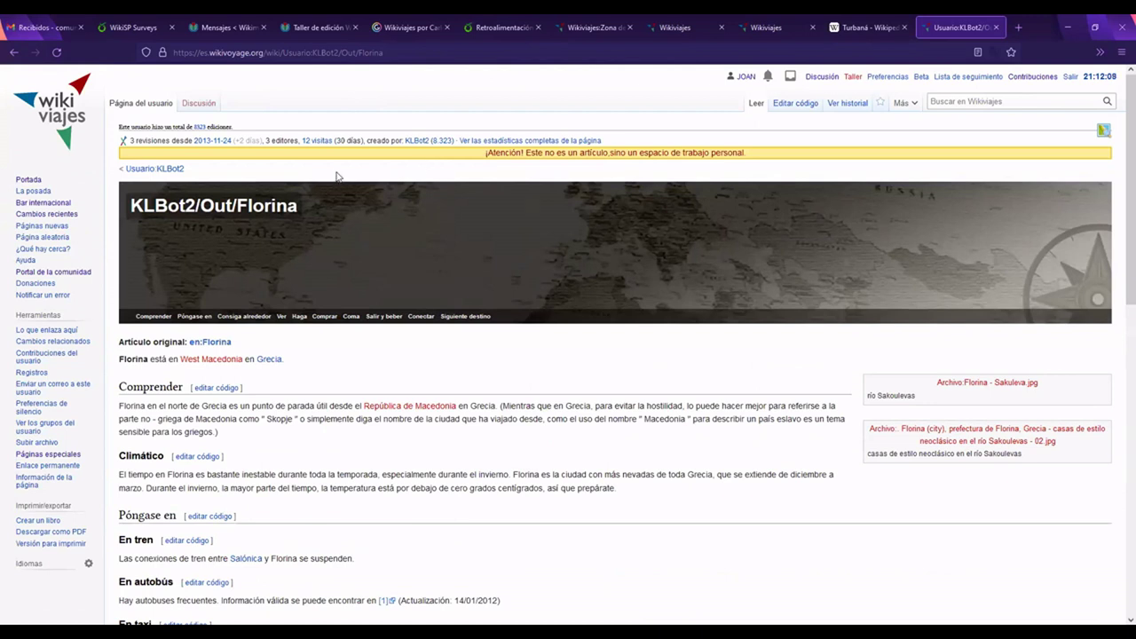
mouse_move(174, 172)
mouse_move(547, 299)
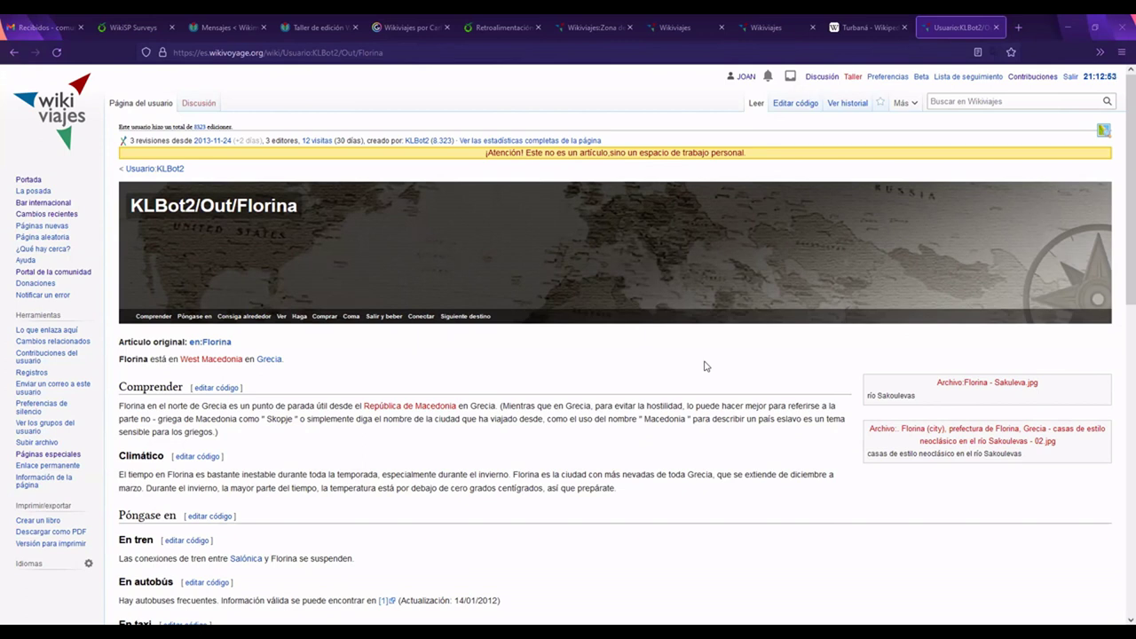
Step: Load the Especial:Crear_una_cuenta page by pasting its address
left_click(871, 58)
type("https://es.wikivoyage.org/wiki/Especial:Crear_una_cuenta")
key("Return")
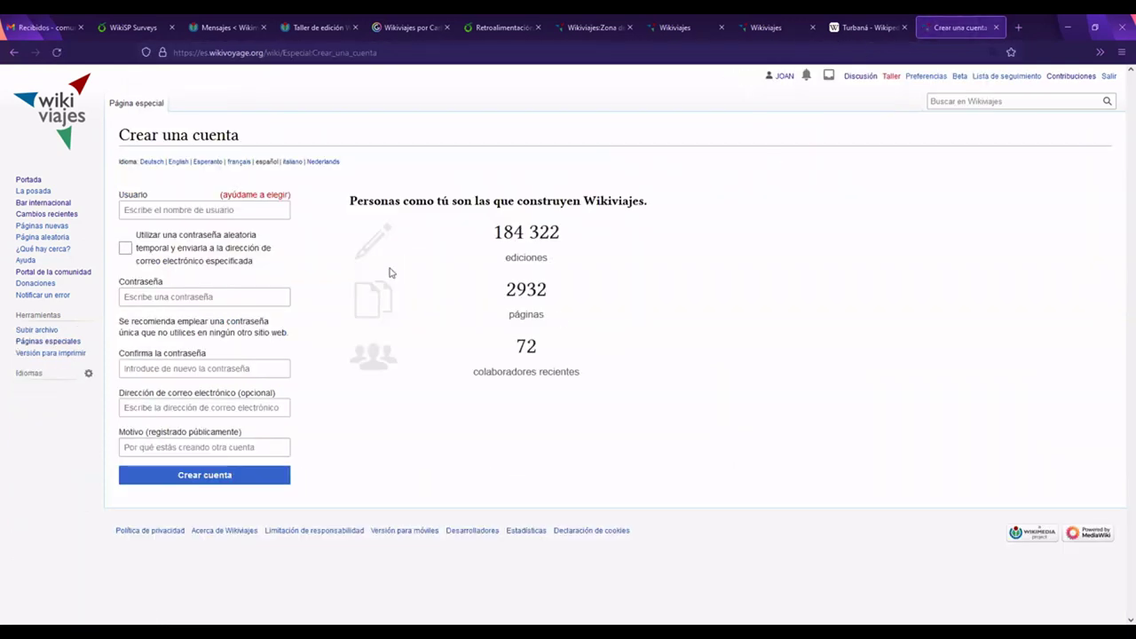
Step: Enter a username, note the already-in-use error, and try the optional e-mail field
left_click(165, 210)
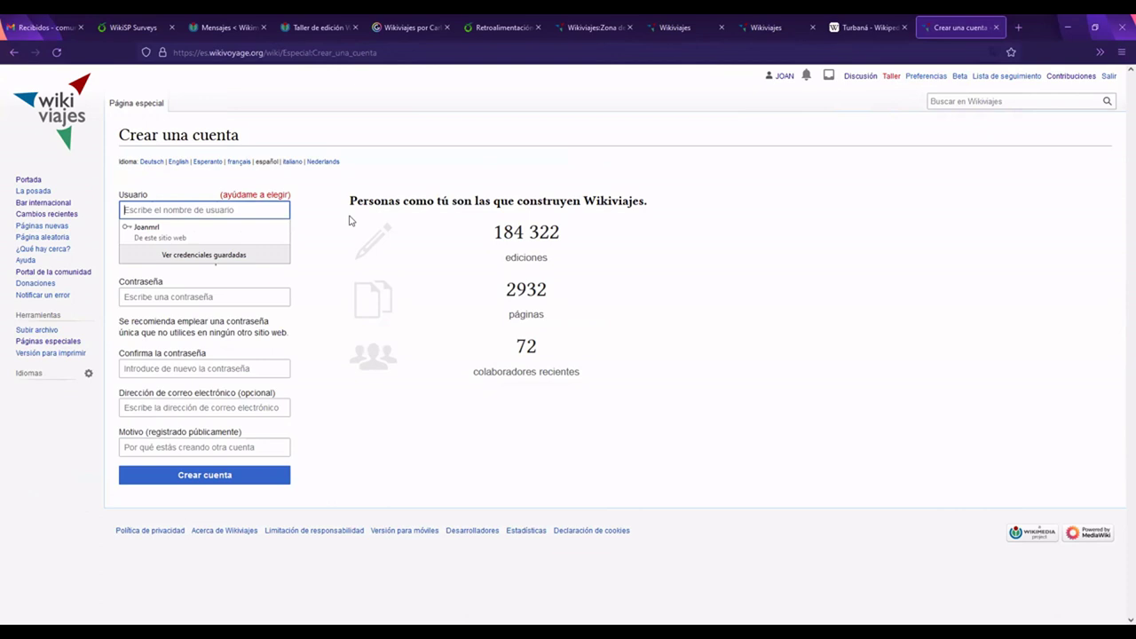
type("N")
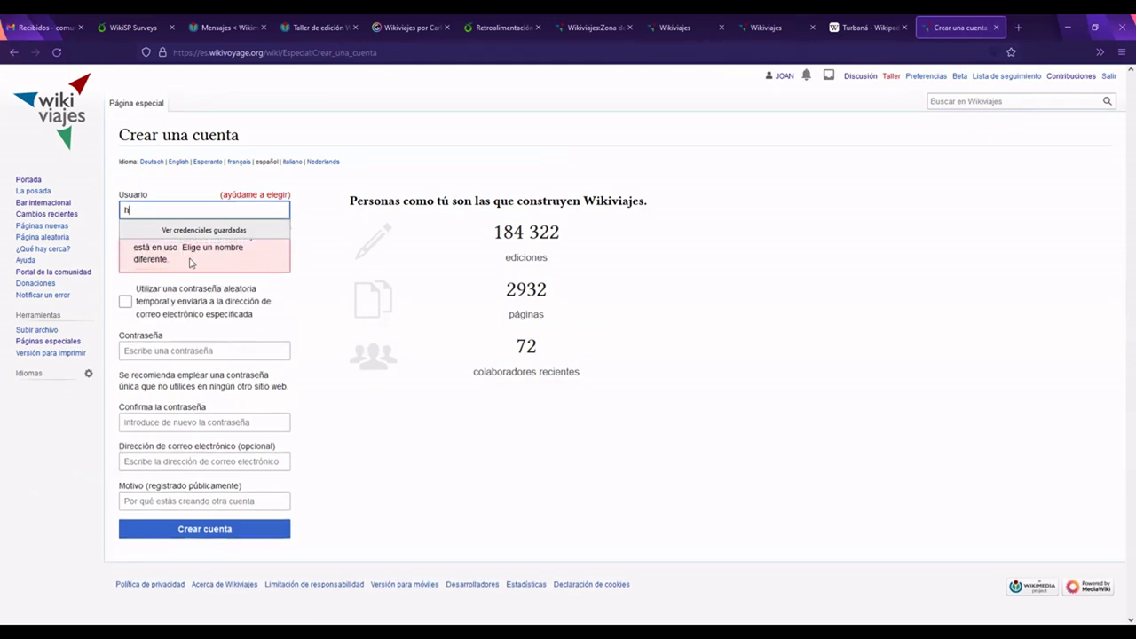
left_click_drag(169, 259, 133, 233)
left_click(139, 240)
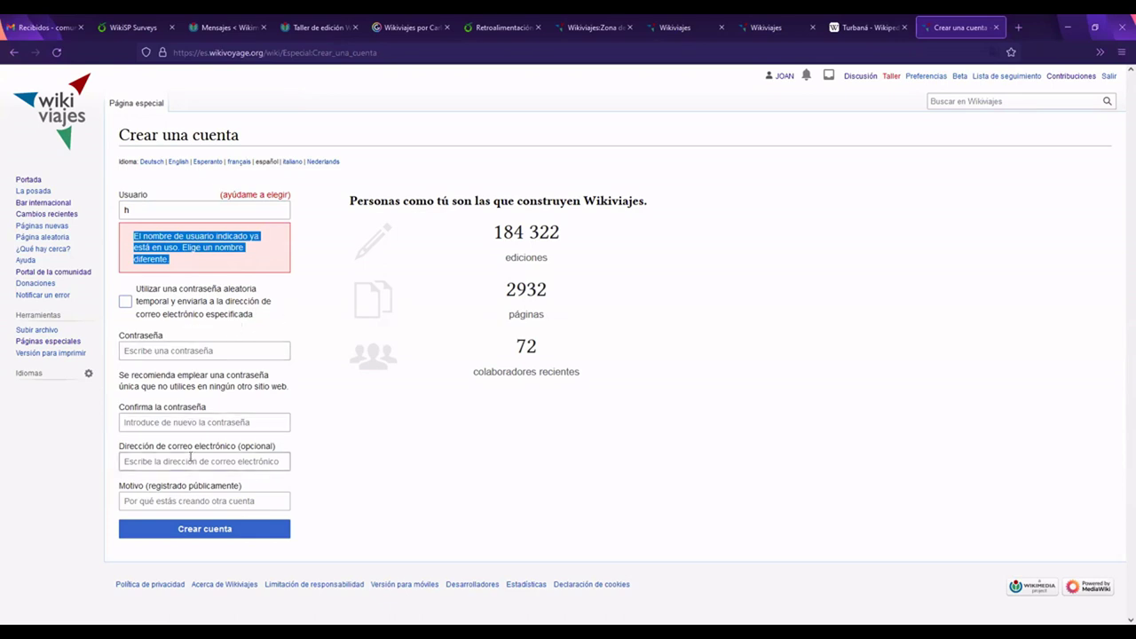
left_click(190, 457)
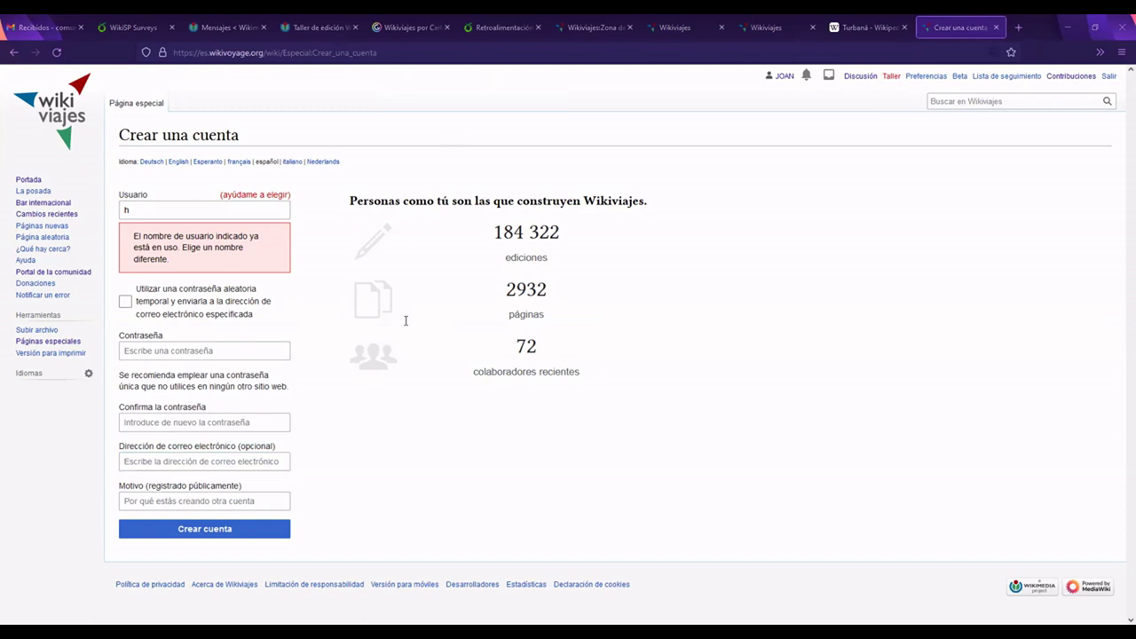
left_click(242, 458)
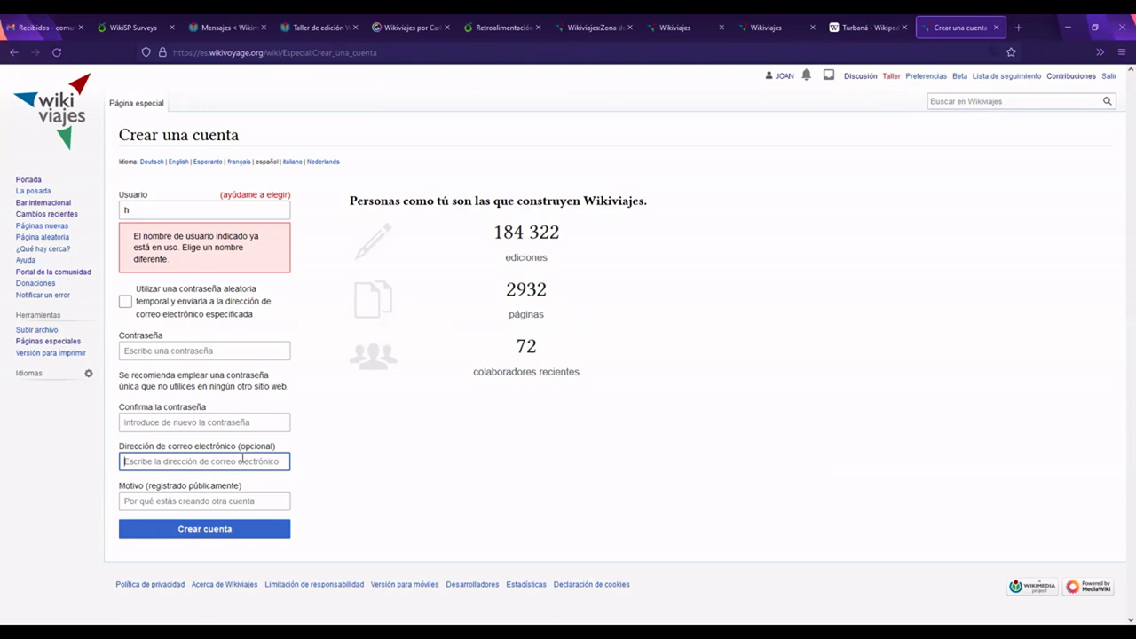
left_click(727, 589)
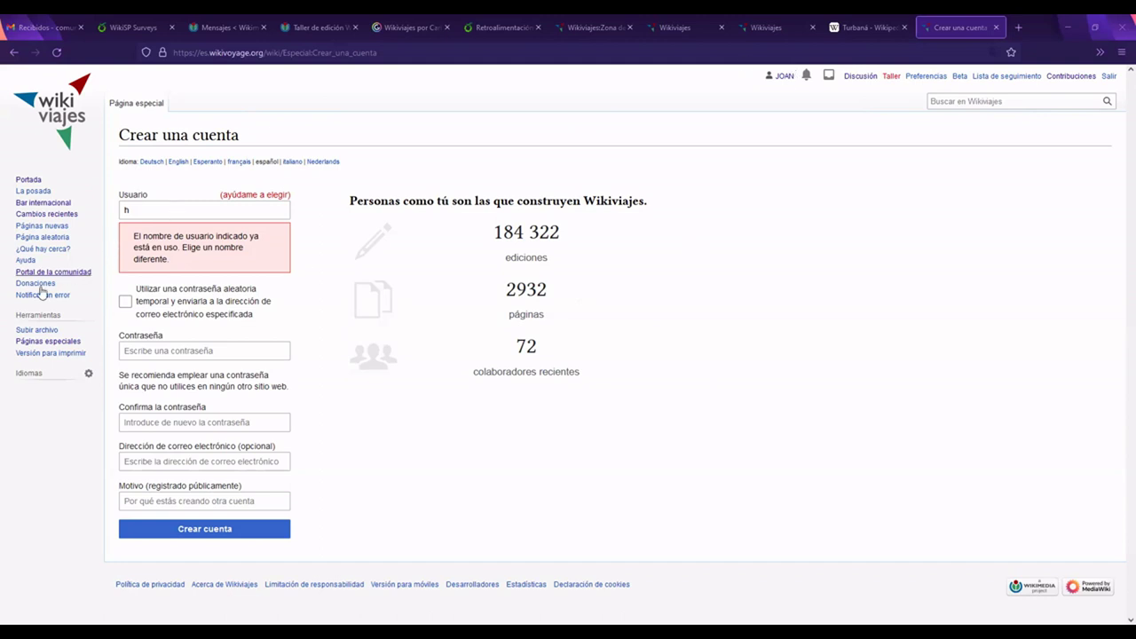
Step: Open Páginas especiales and copy the Acceder login link address
left_click(13, 53)
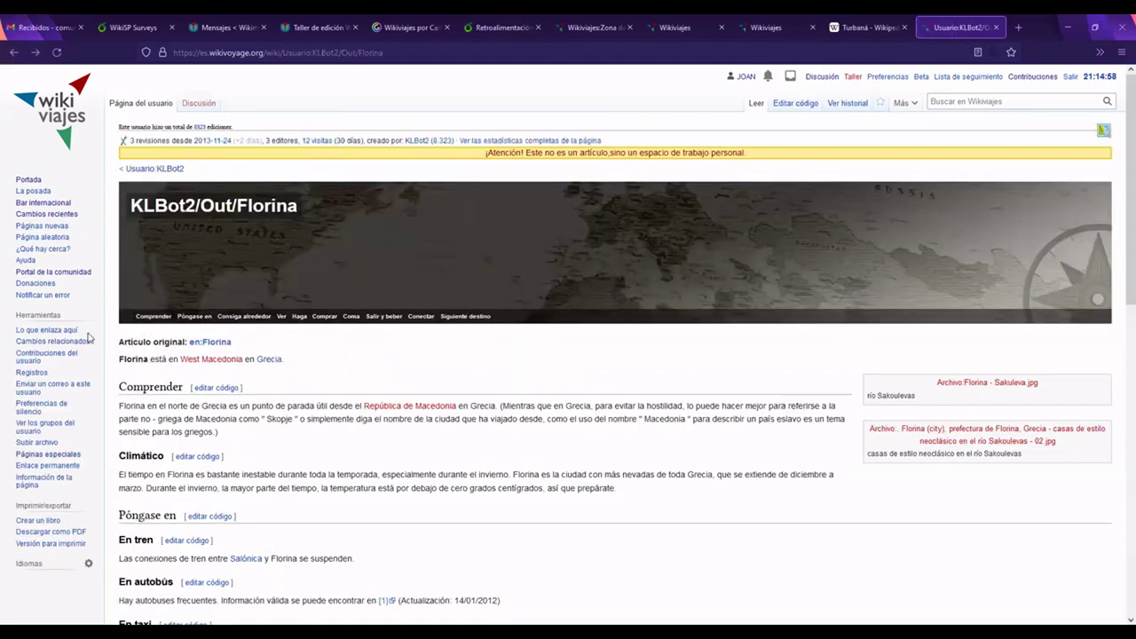
left_click(53, 453)
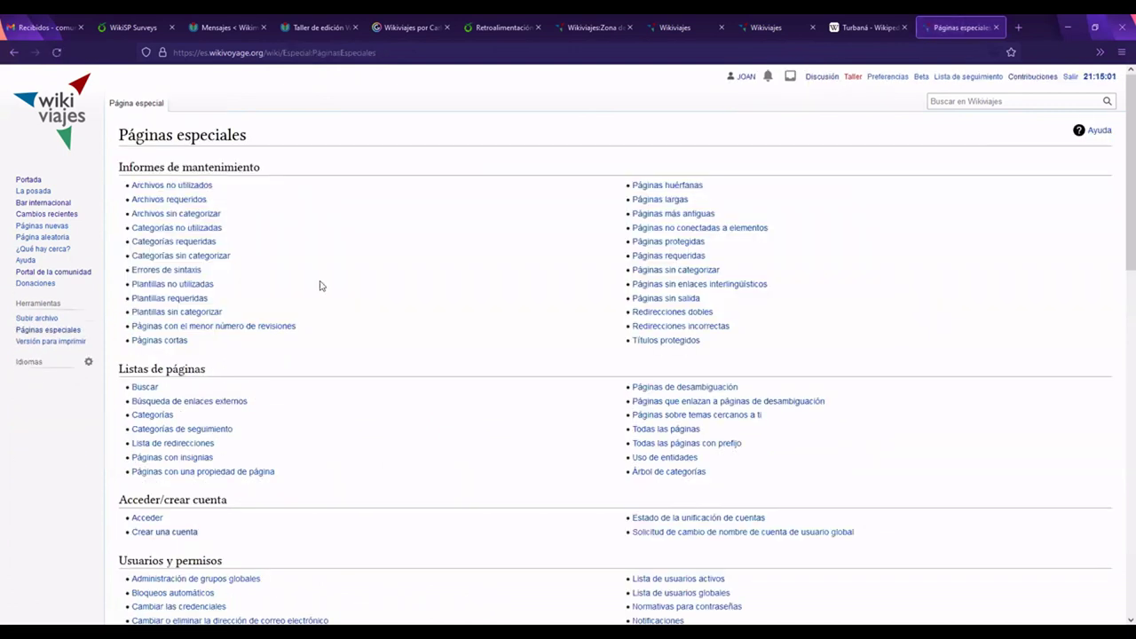
scroll(240, 400, "down", 3)
right_click(149, 398)
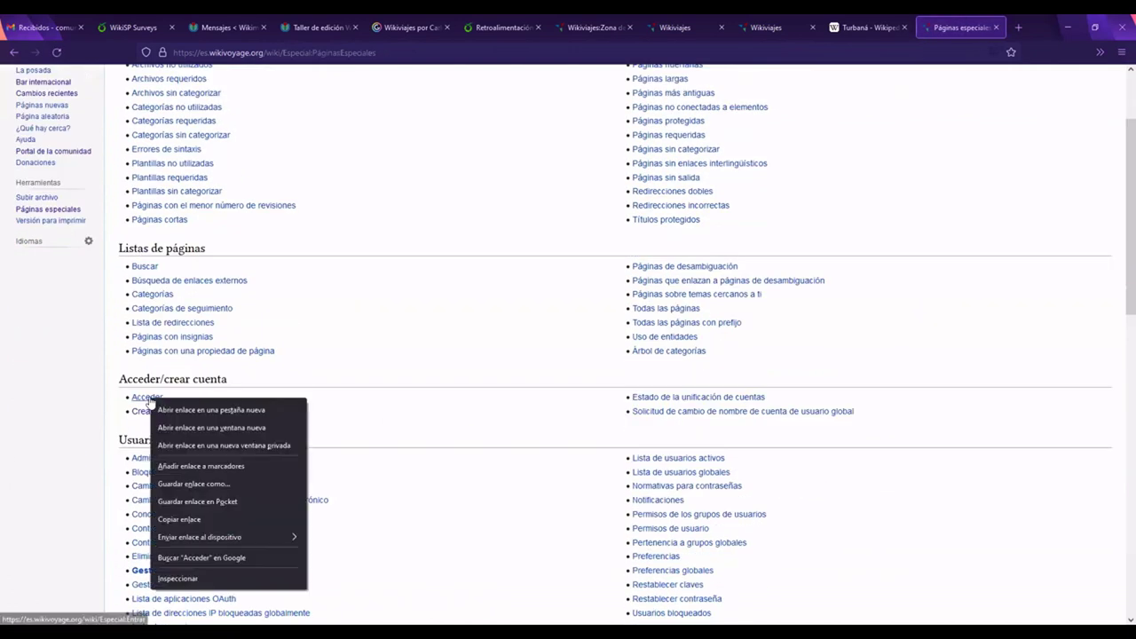
left_click(211, 529)
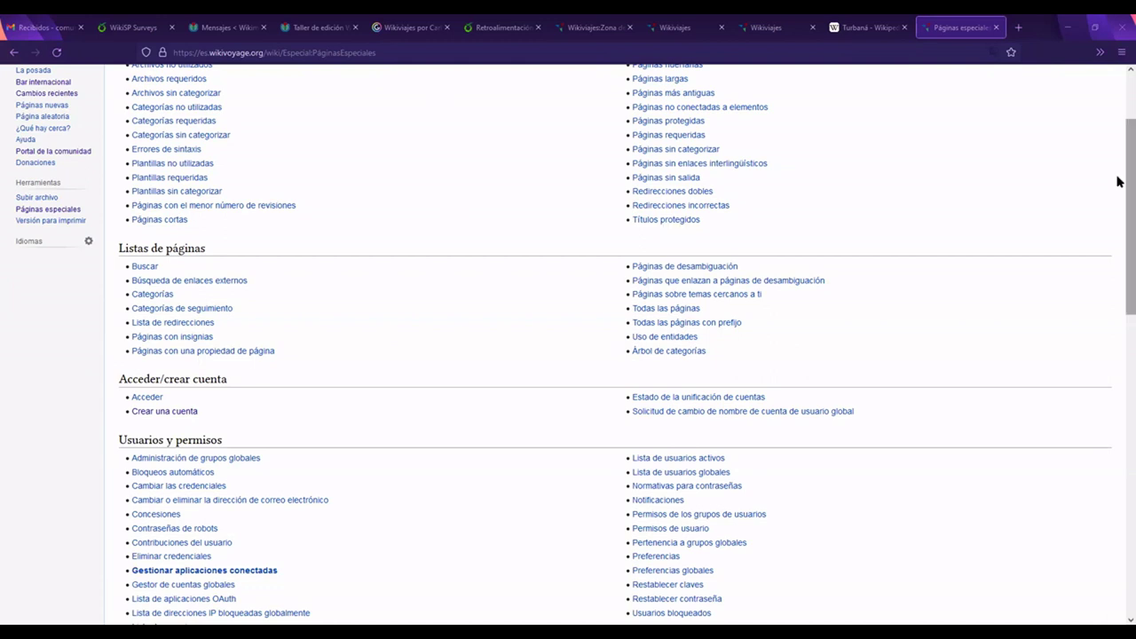
scroll(1120, 155, "up", 3)
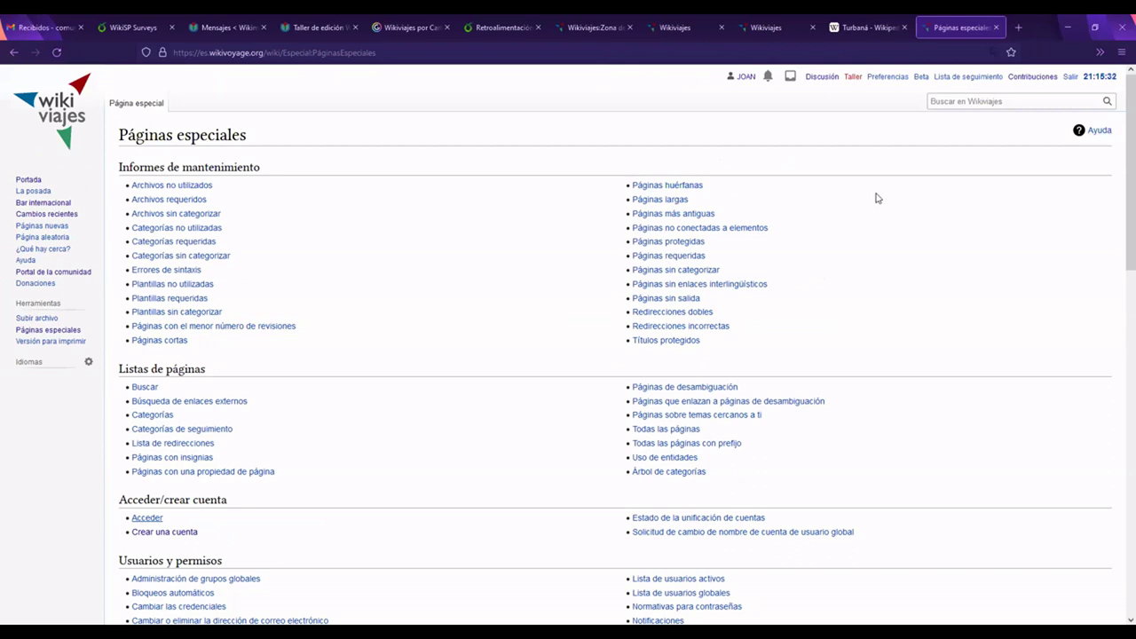
Step: Return to the KLBot2/Out/Florina page and scroll through its content
left_click(13, 52)
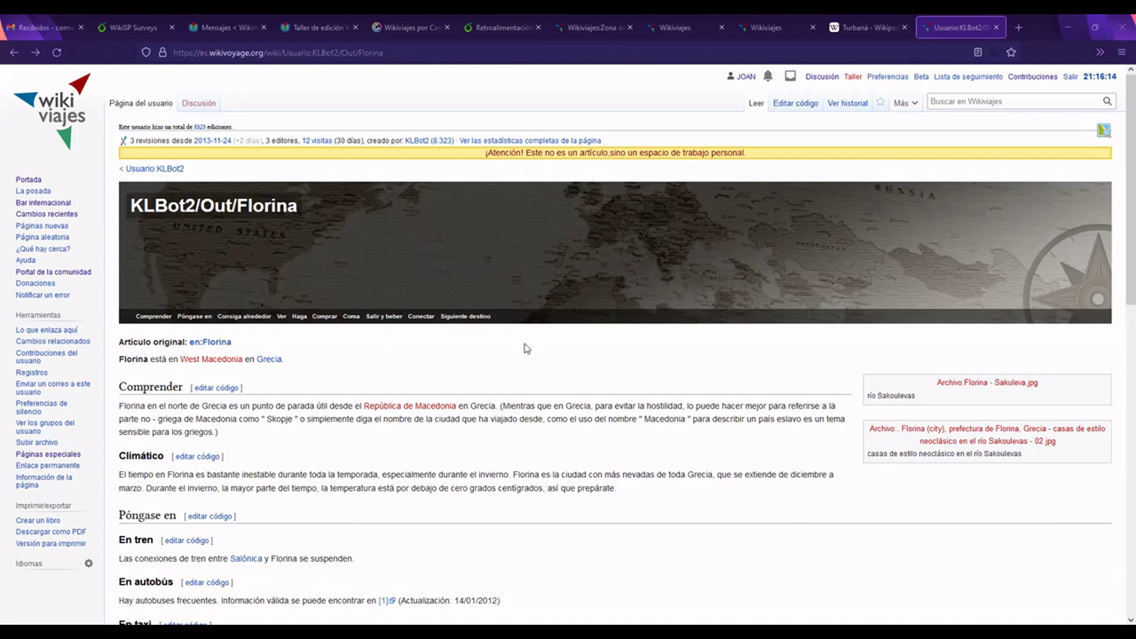
scroll(524, 348, "down", 5)
scroll(524, 348, "down", 4)
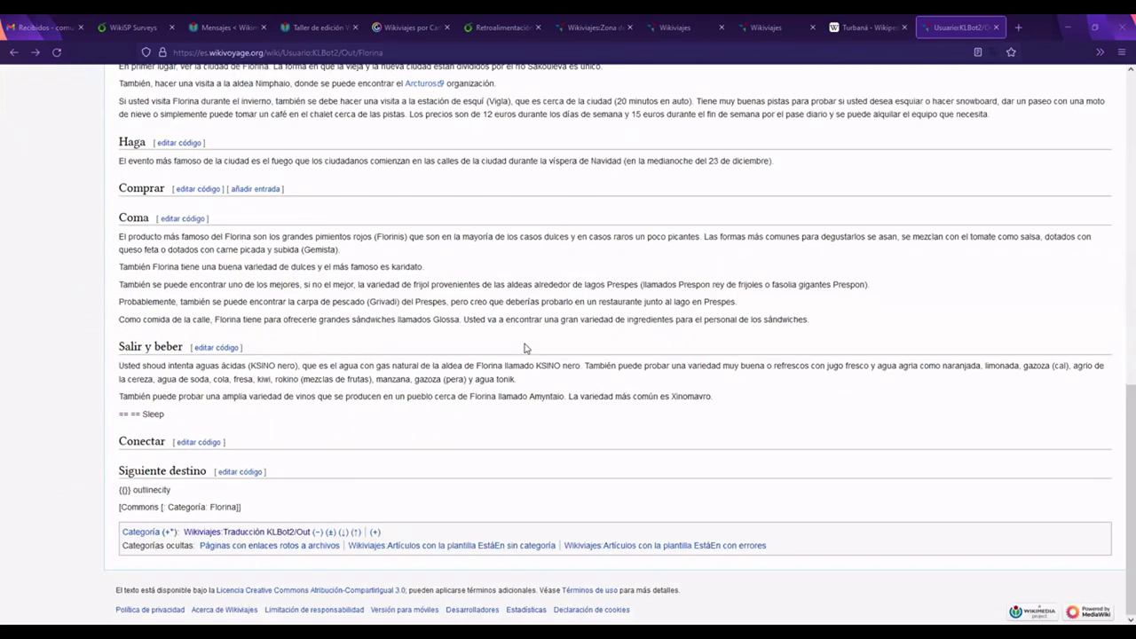
scroll(523, 348, "up", 9)
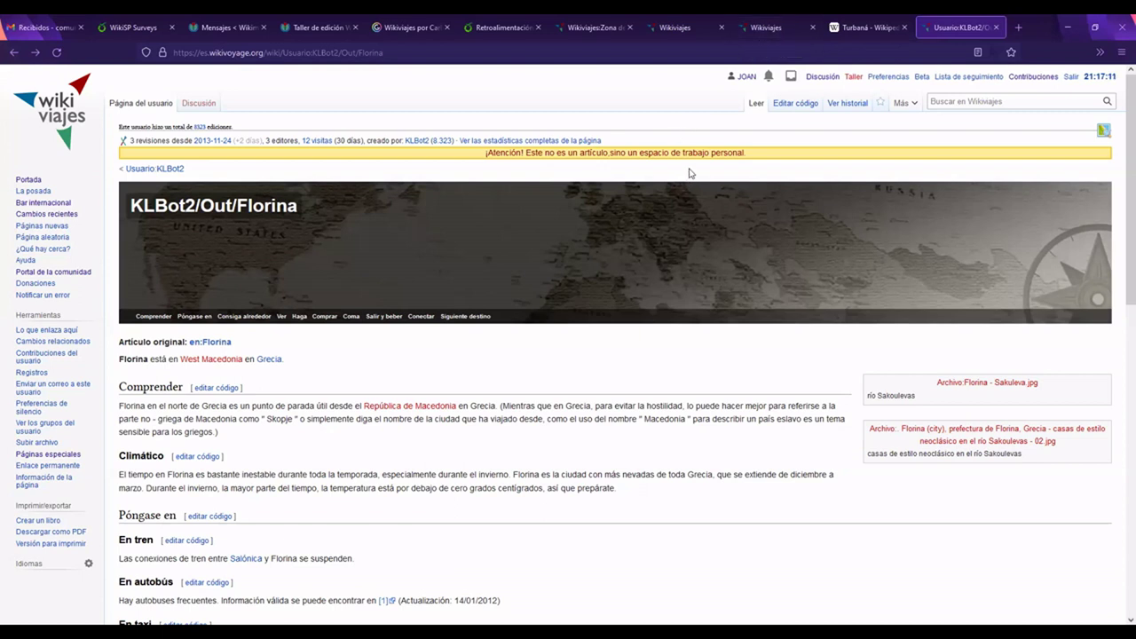
left_click(782, 34)
Step: From the Wikiviajes main page, search for 'Turbaná' and open its article from the suggestions
left_click(697, 35)
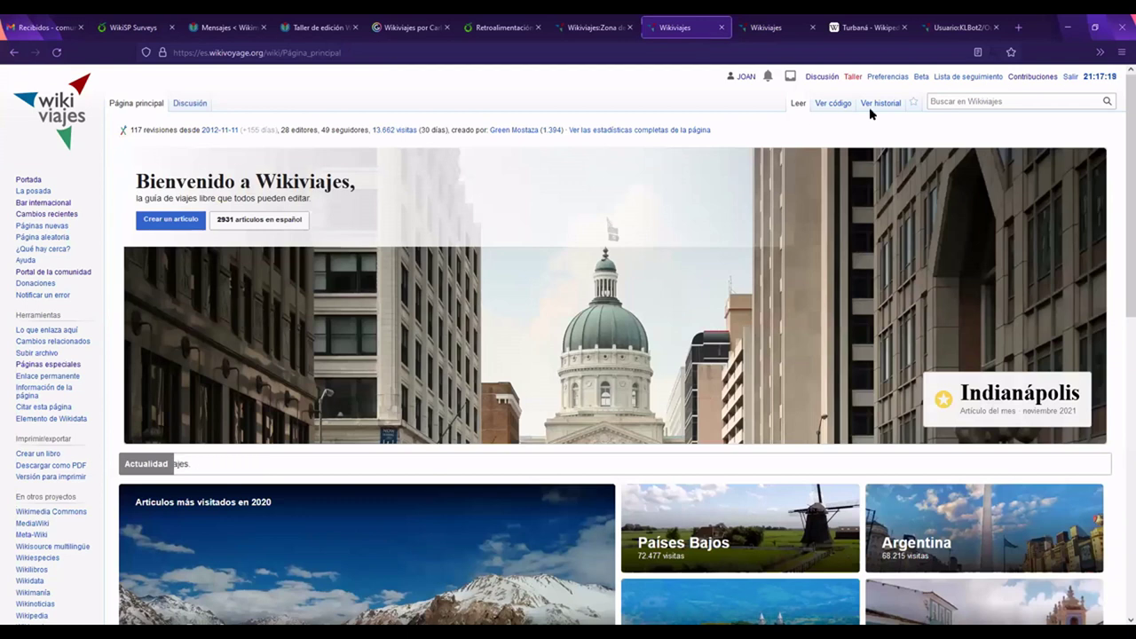
left_click(983, 103)
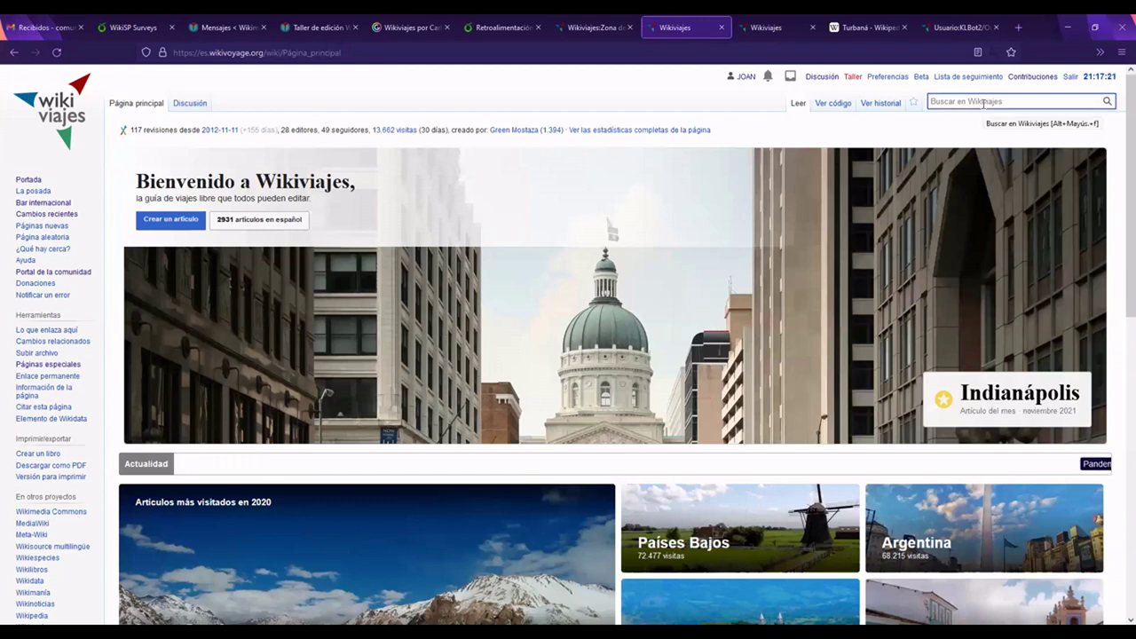
type("Turbaná")
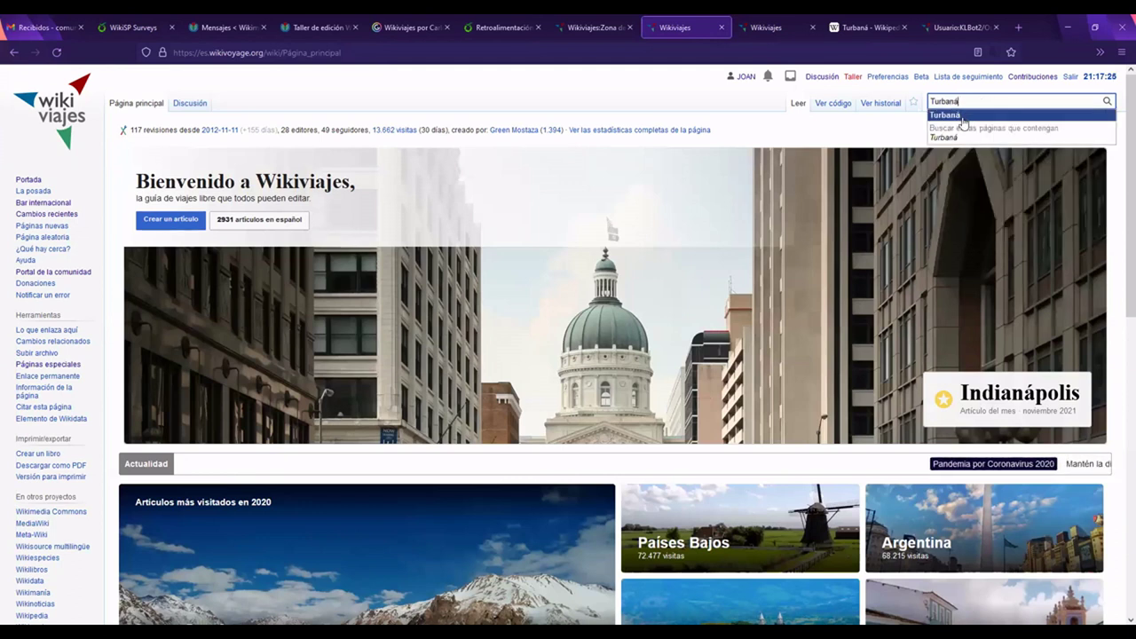
left_click(957, 116)
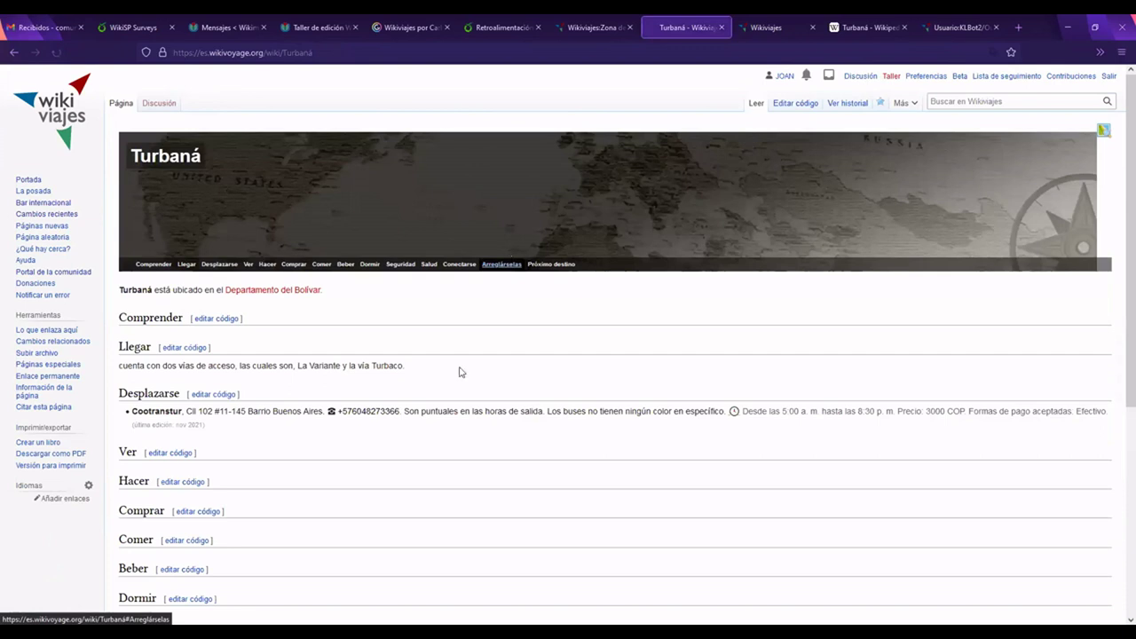
scroll(492, 383, "down", 3)
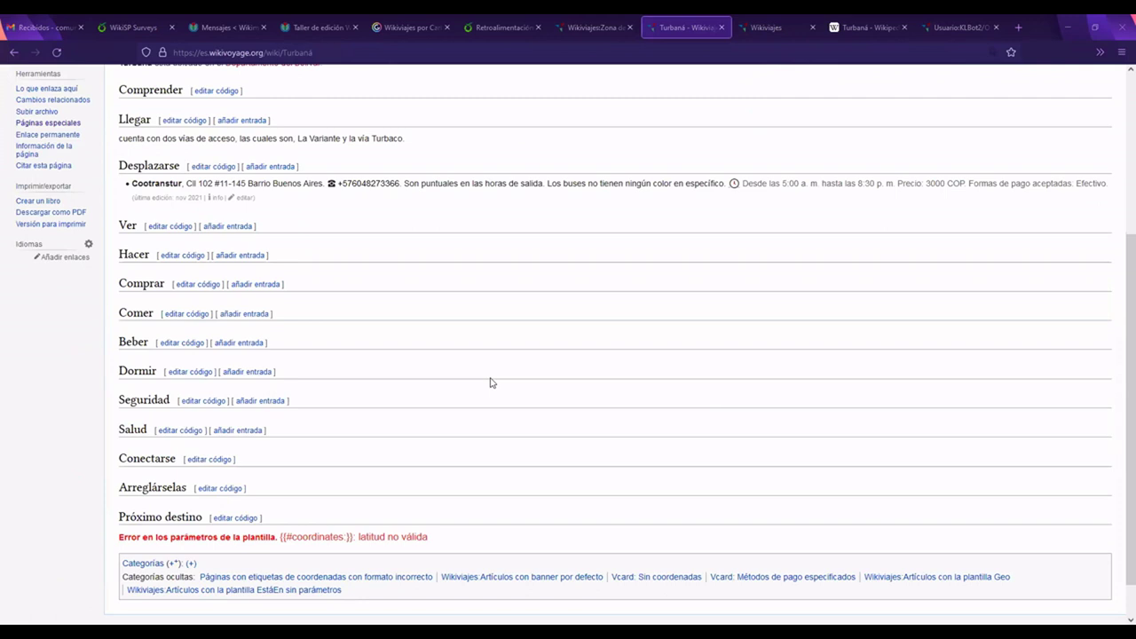
scroll(492, 383, "up", 2)
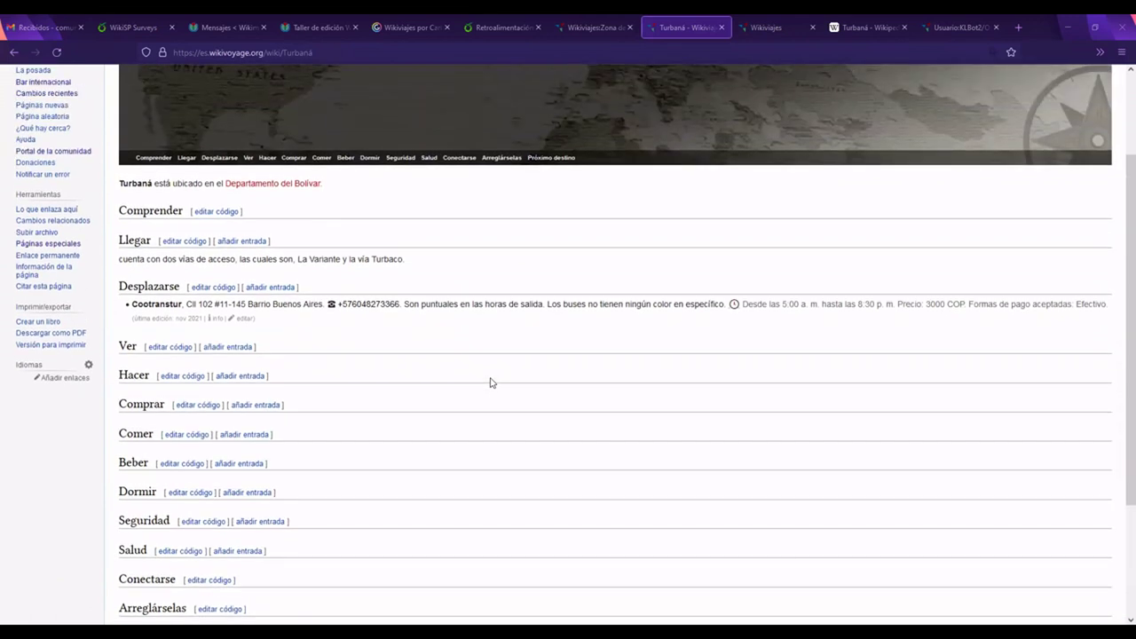
scroll(492, 382, "up", 1)
left_click(358, 55)
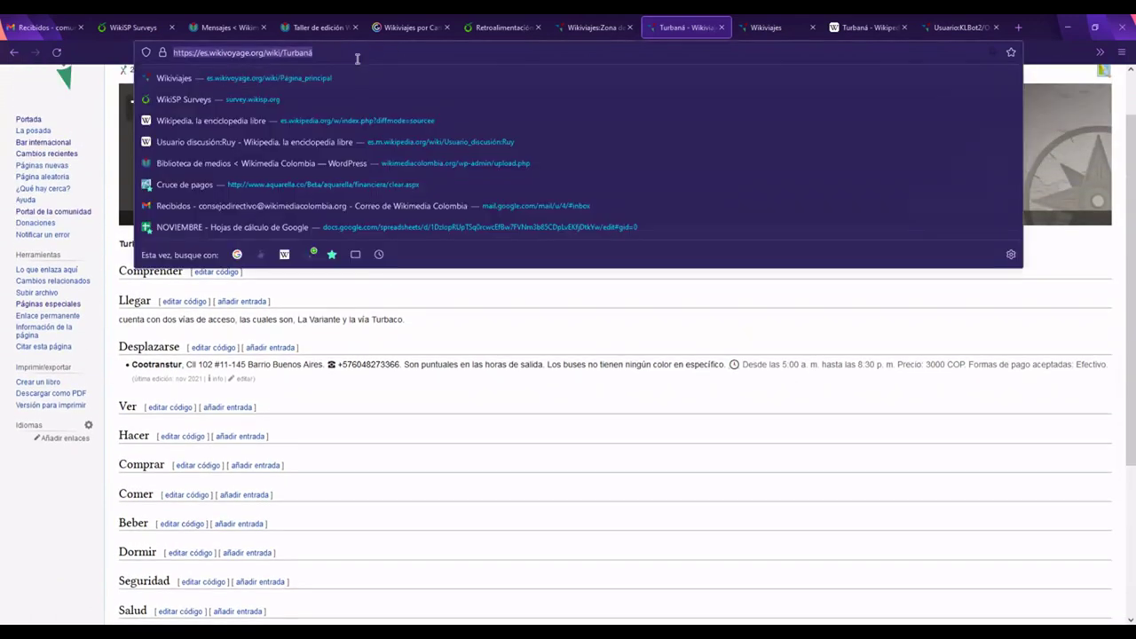
left_click(479, 322)
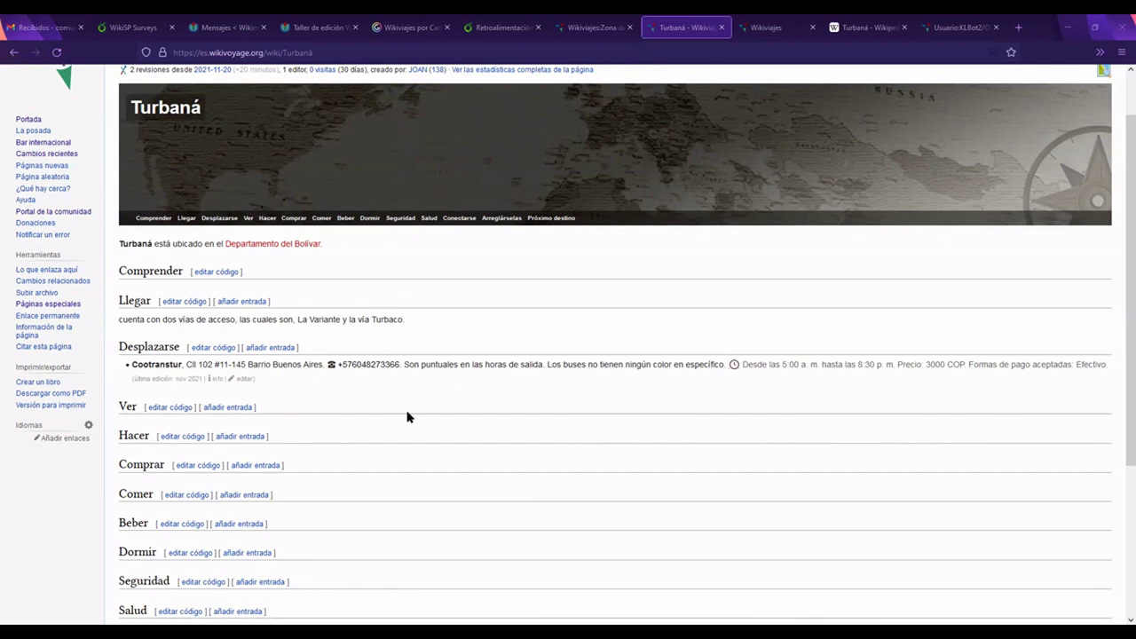
scroll(408, 416, "down", 2)
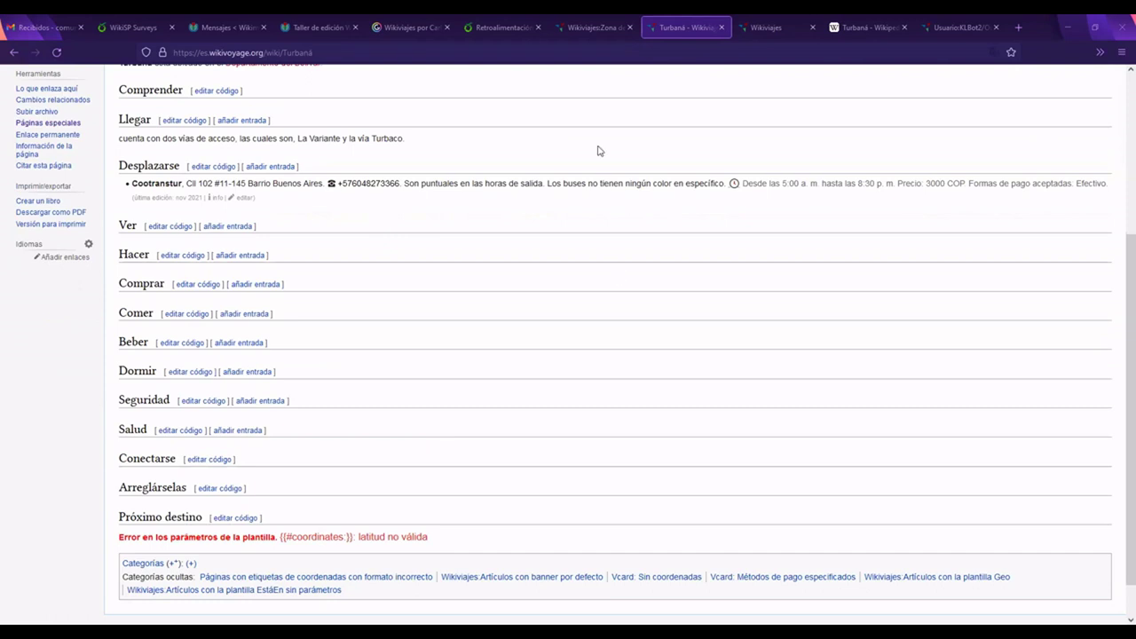
scroll(612, 344, "up", 3)
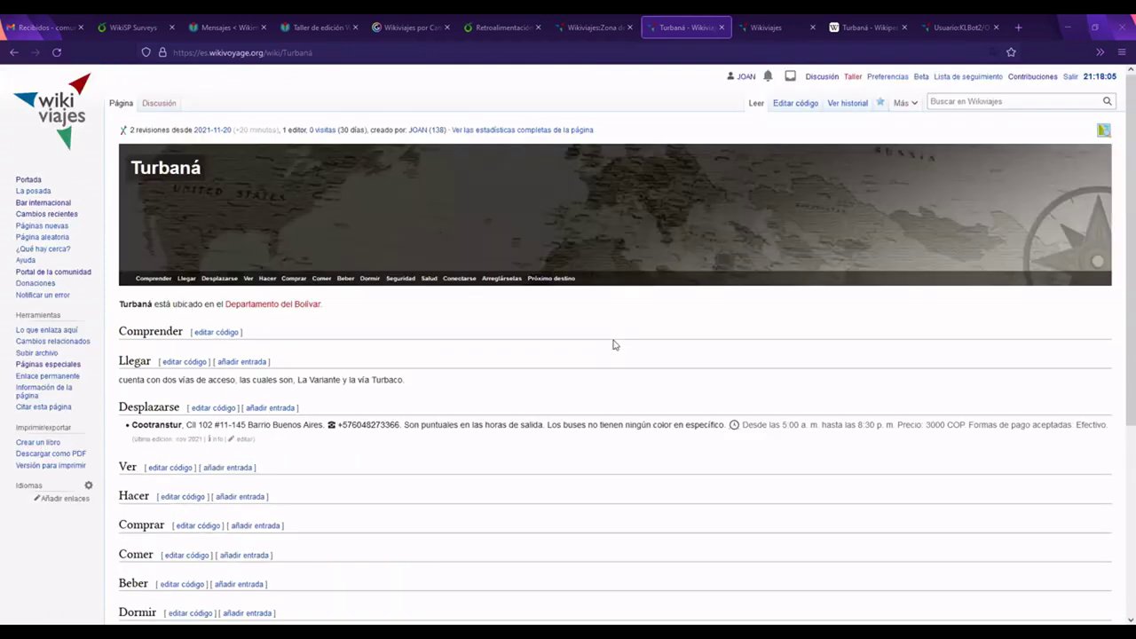
left_click(963, 105)
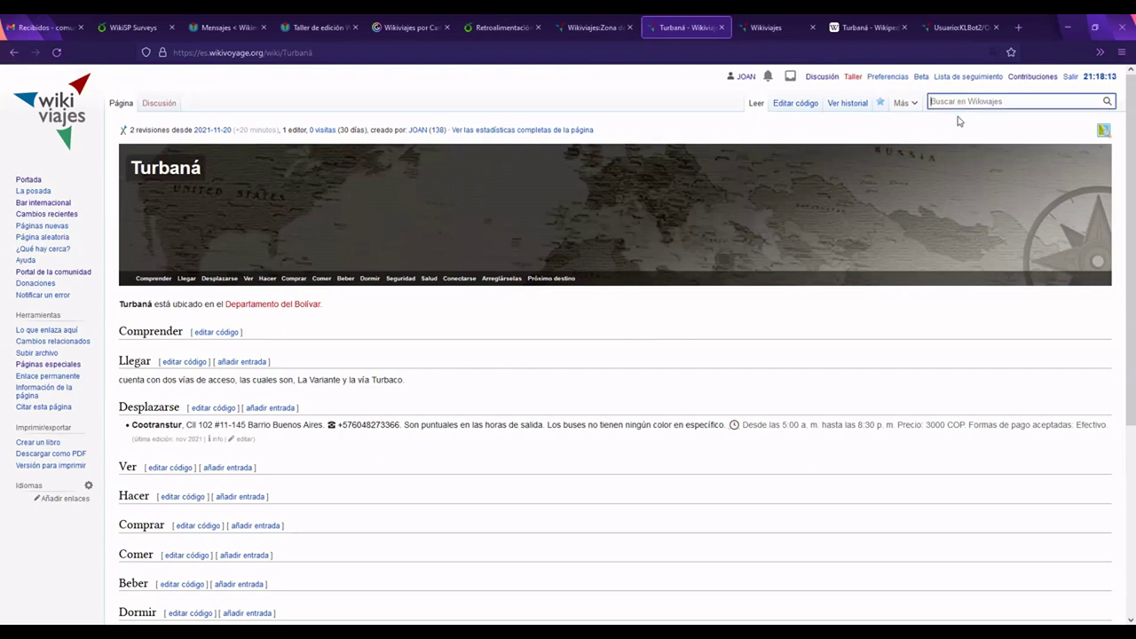
Step: Search Wikiviajes for 'Tarapo' and open the Tarapoto article from the suggestions
left_click(771, 27)
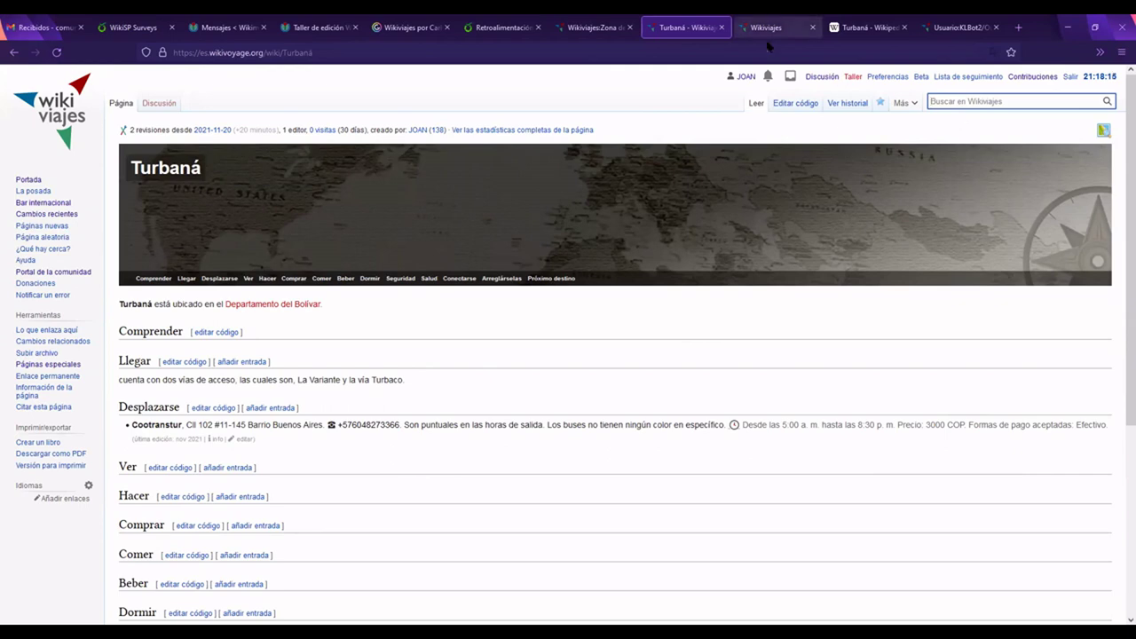
scroll(780, 306, "up", 6)
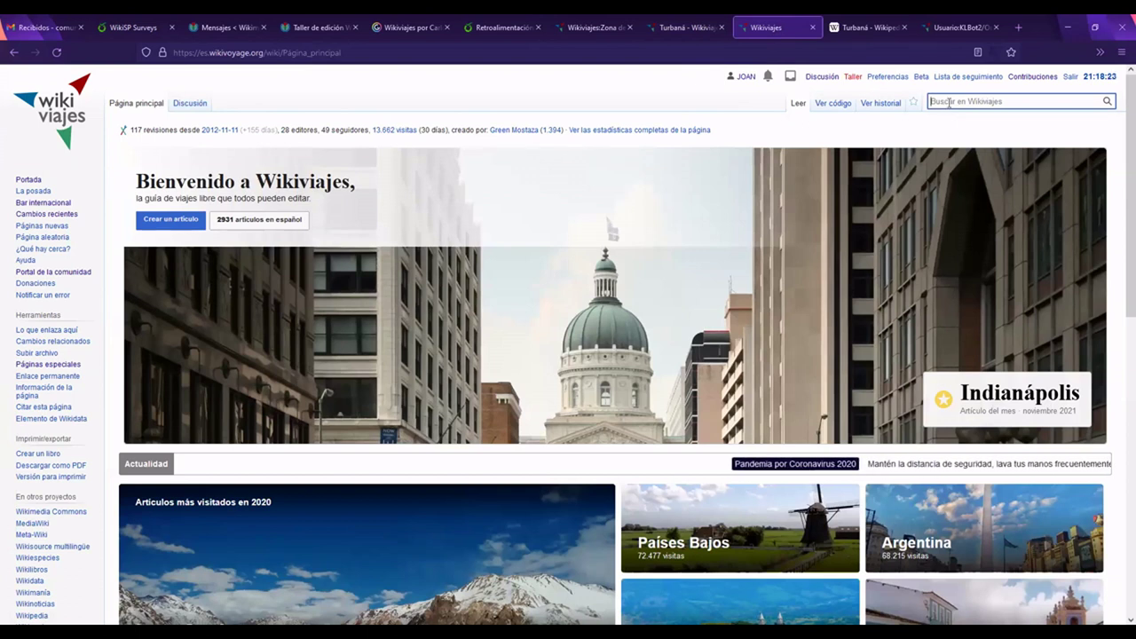
type("Tarapo")
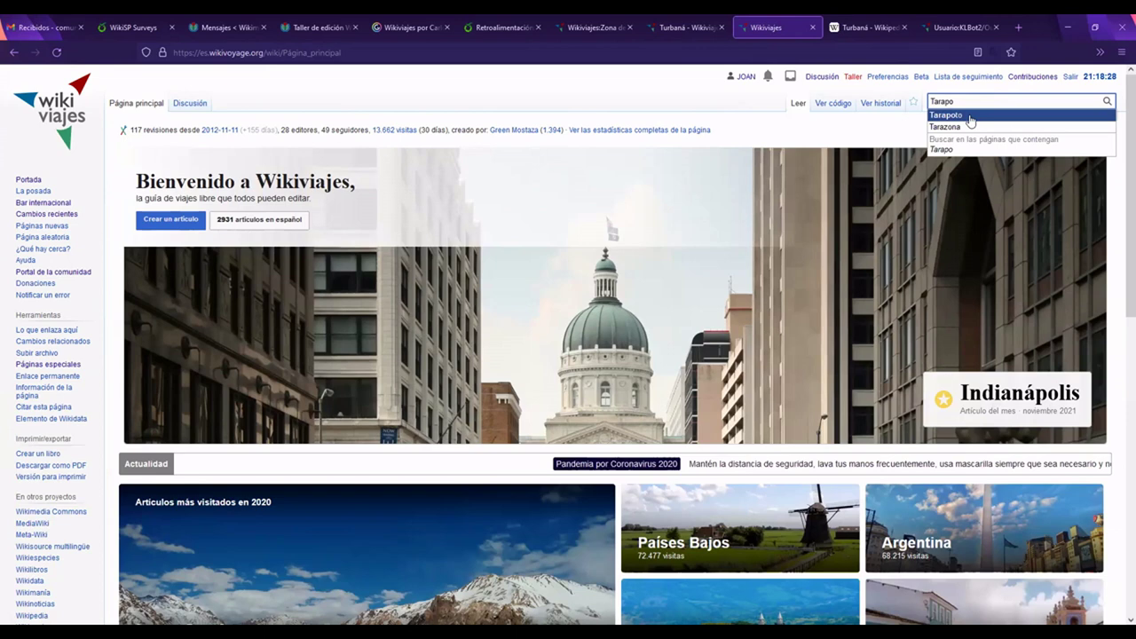
left_click(970, 121)
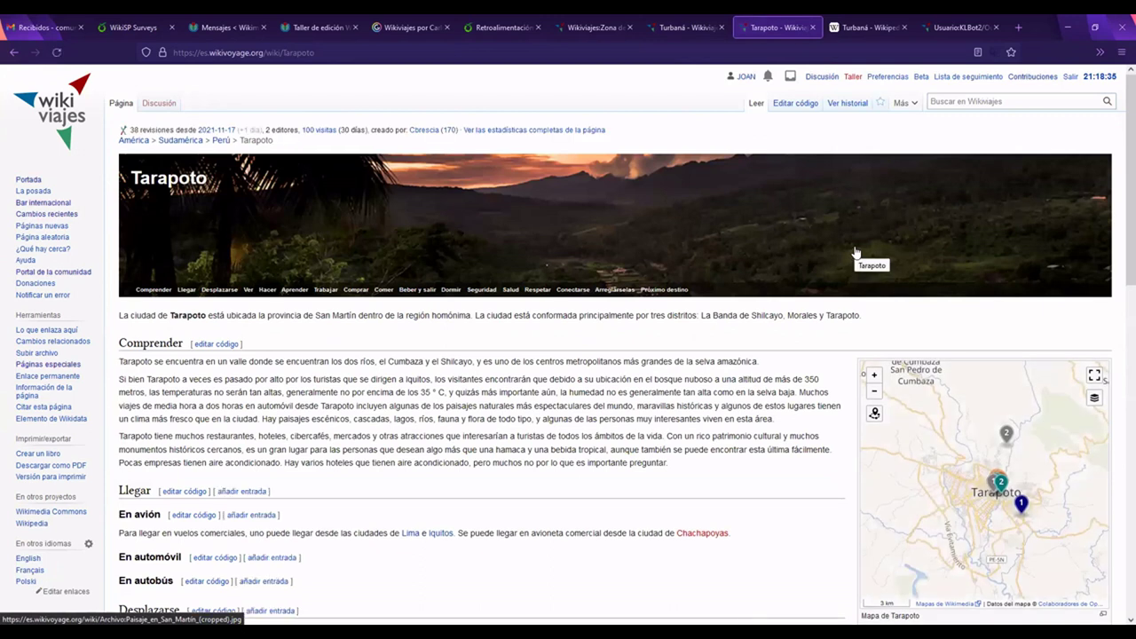
Step: Browse the Tarapoto guide's listings and map, then return to the Turbaná guide
left_click_drag(1119, 196, 1118, 352)
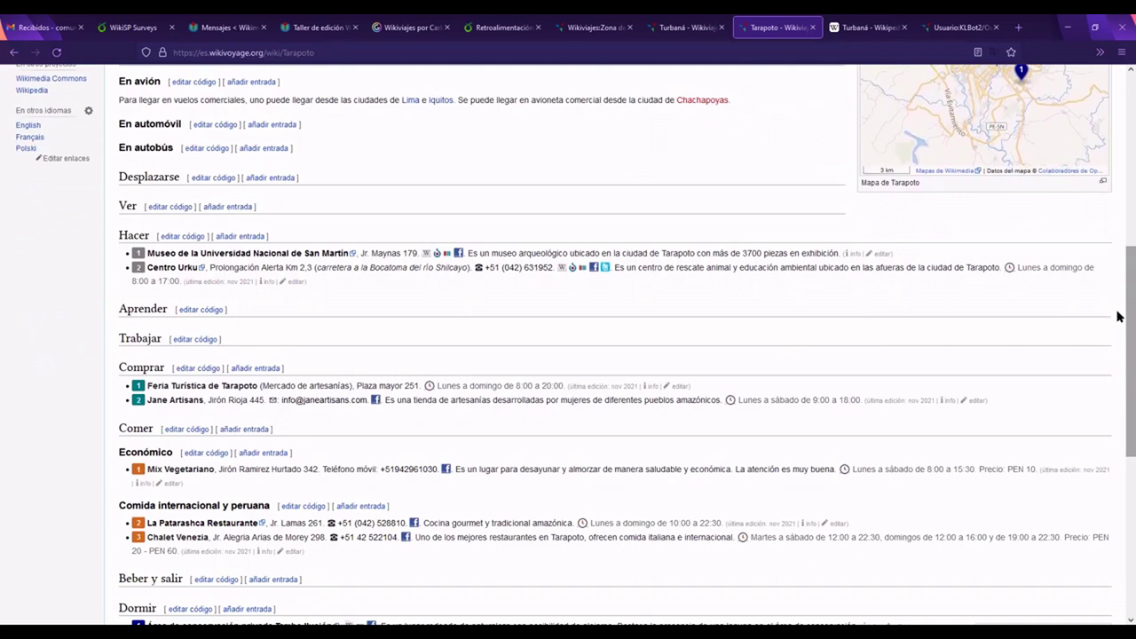
left_click_drag(1119, 317, 1118, 448)
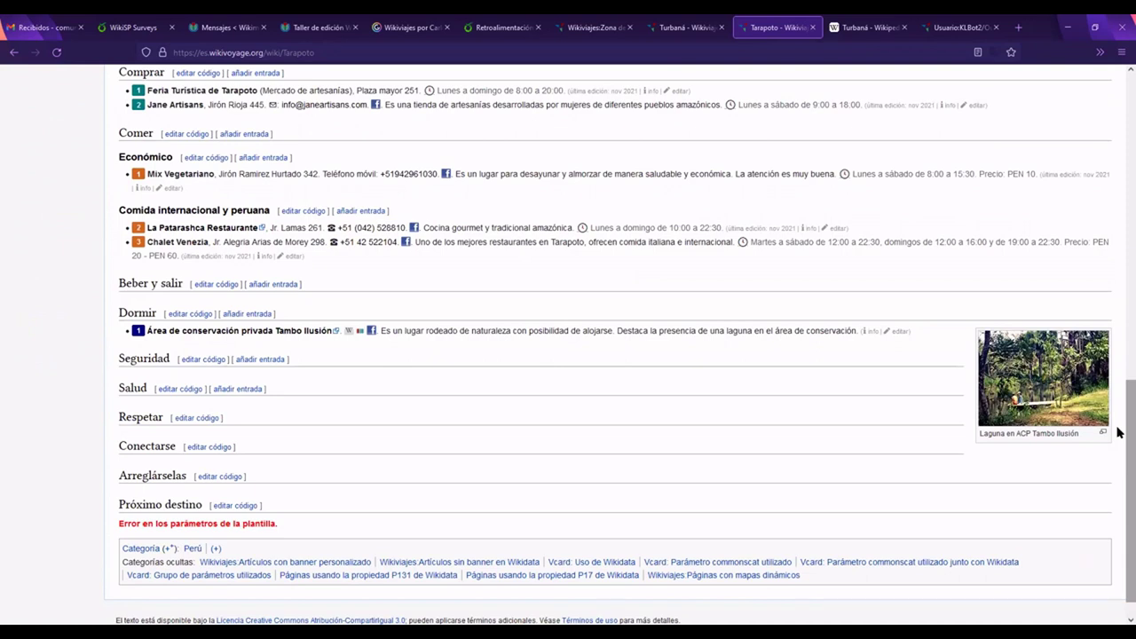
left_click_drag(1118, 428, 1117, 425)
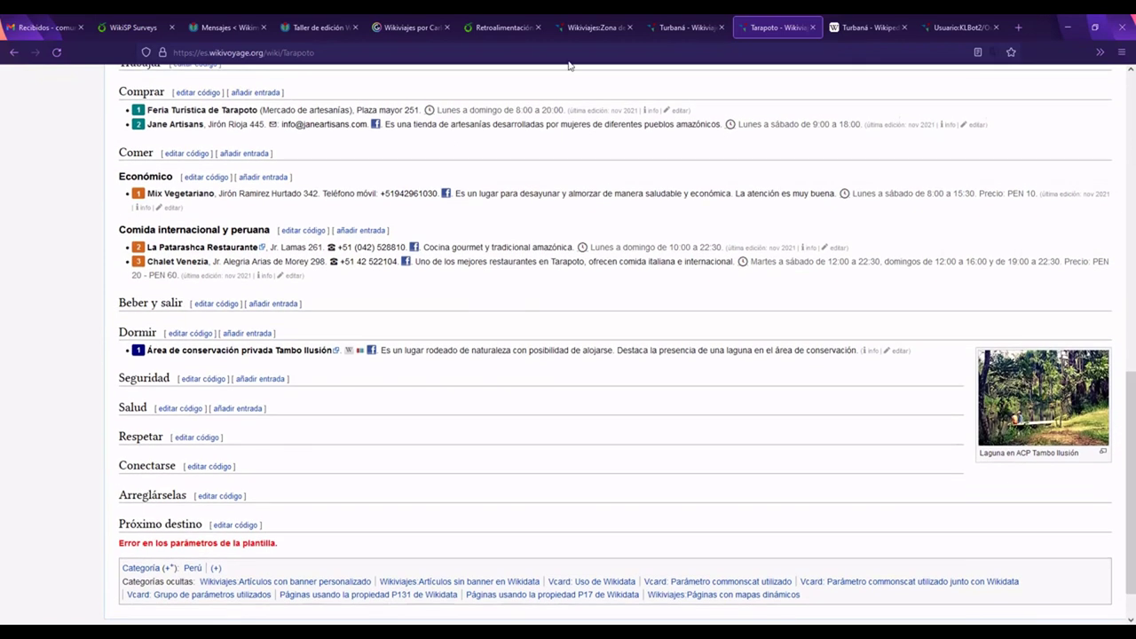
left_click_drag(1118, 403, 1117, 112)
mouse_move(340, 233)
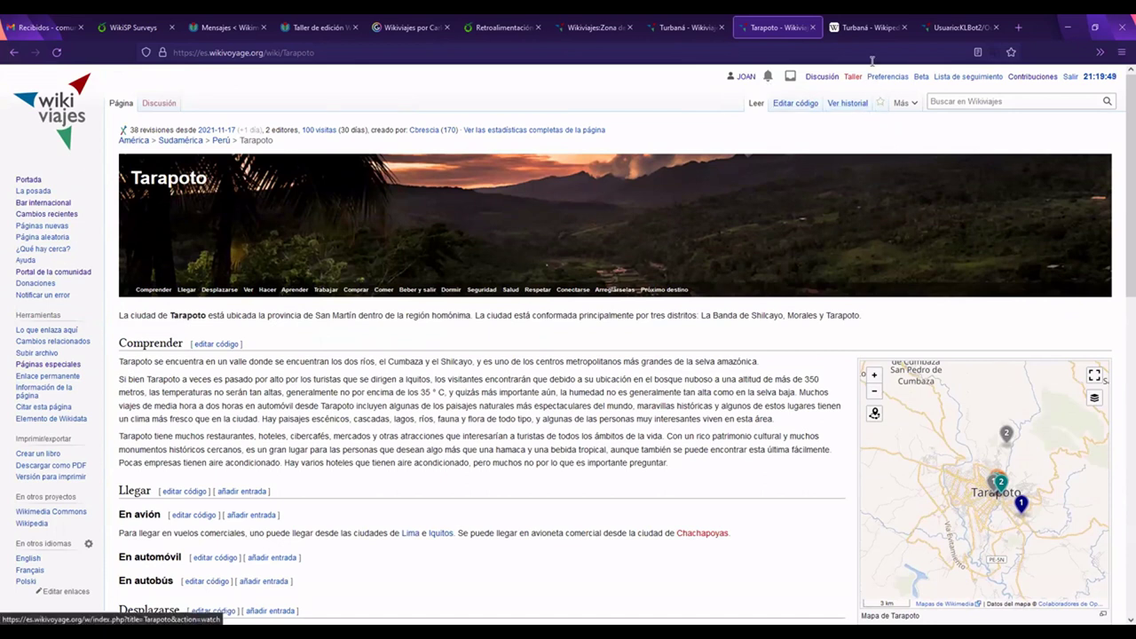
left_click(672, 35)
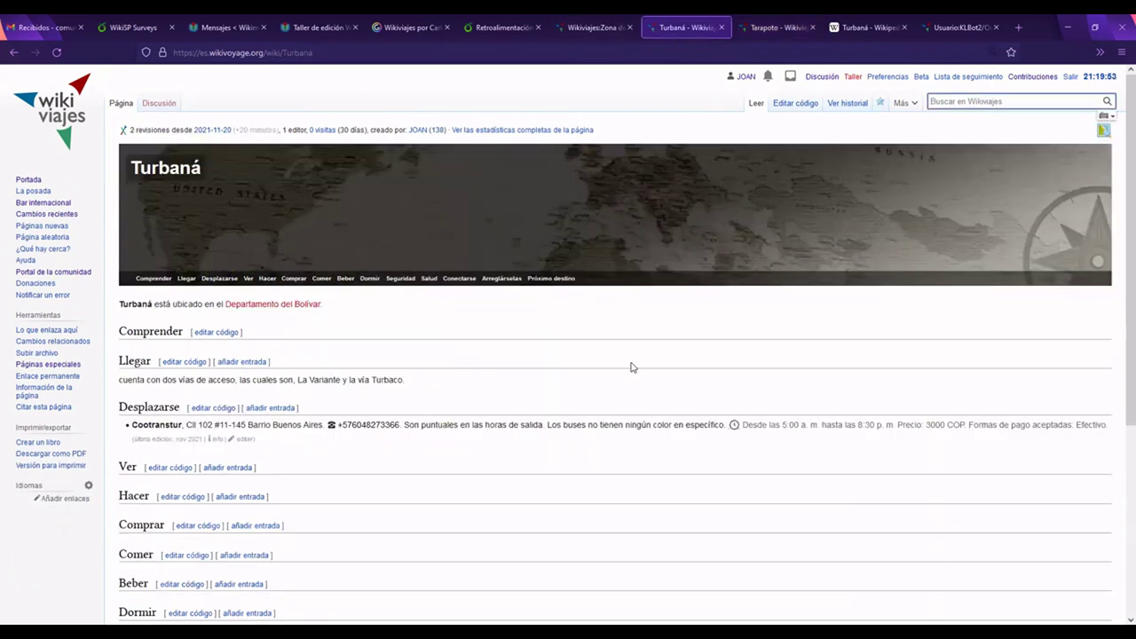
Step: Scroll the Turbaná guide, then bring up the Turbaná Wikipedia article for reference
scroll(648, 376, "down", 4)
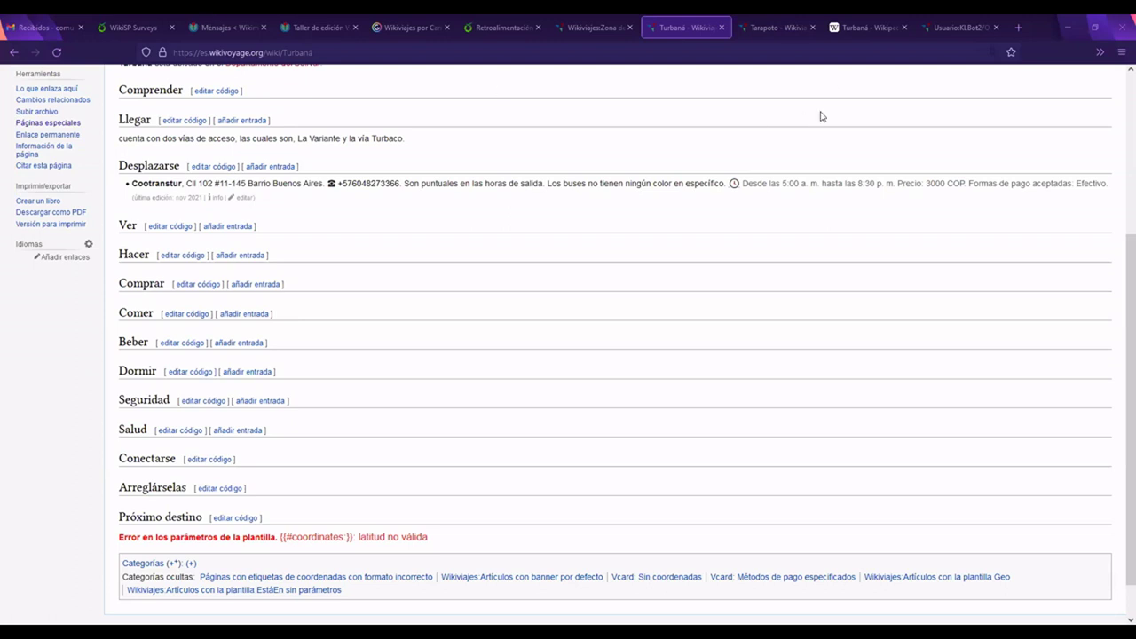
key("ctrl+Tab")
key("ctrl+Tab")
left_click(321, 52)
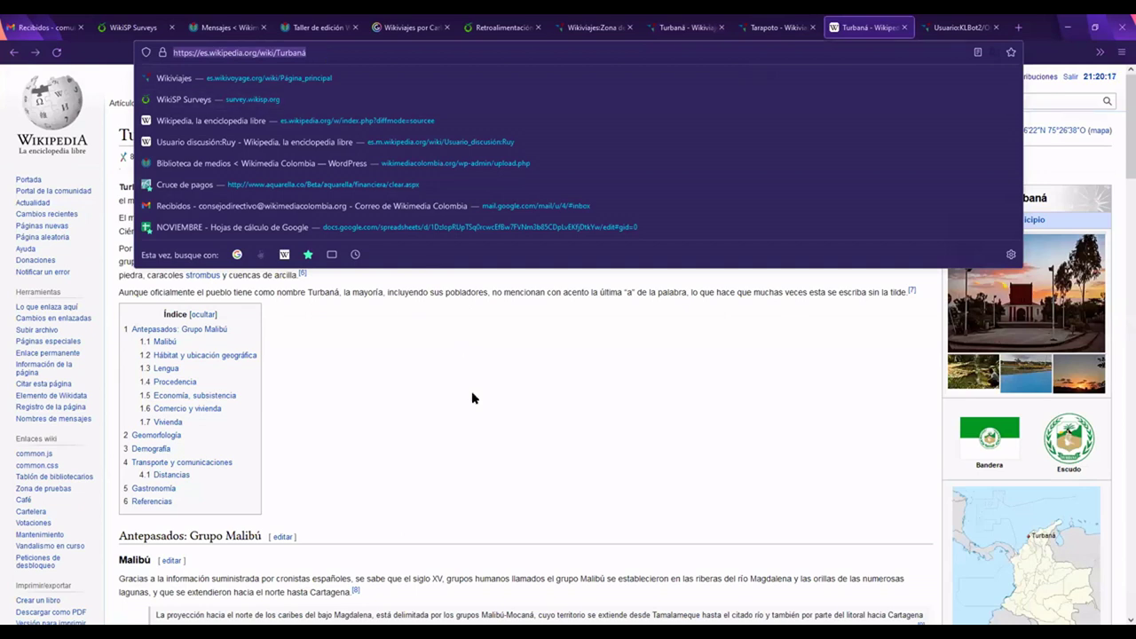
left_click(471, 399)
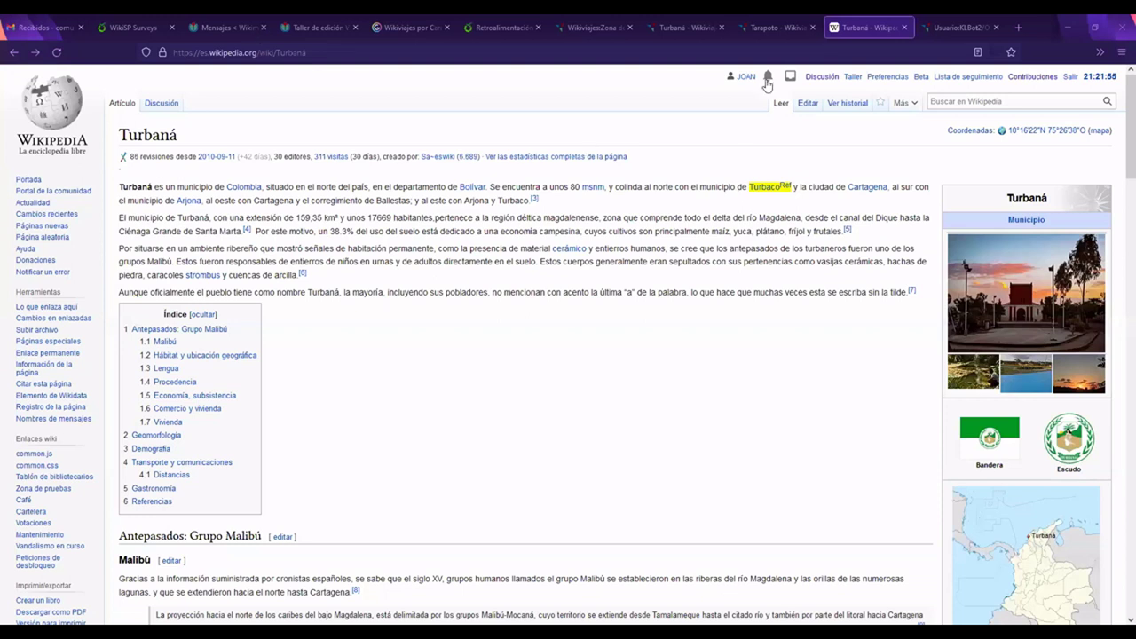
Step: Close the Tarapoto tab and return to the Turbaná Wikiviajes guide
middle_click(771, 34)
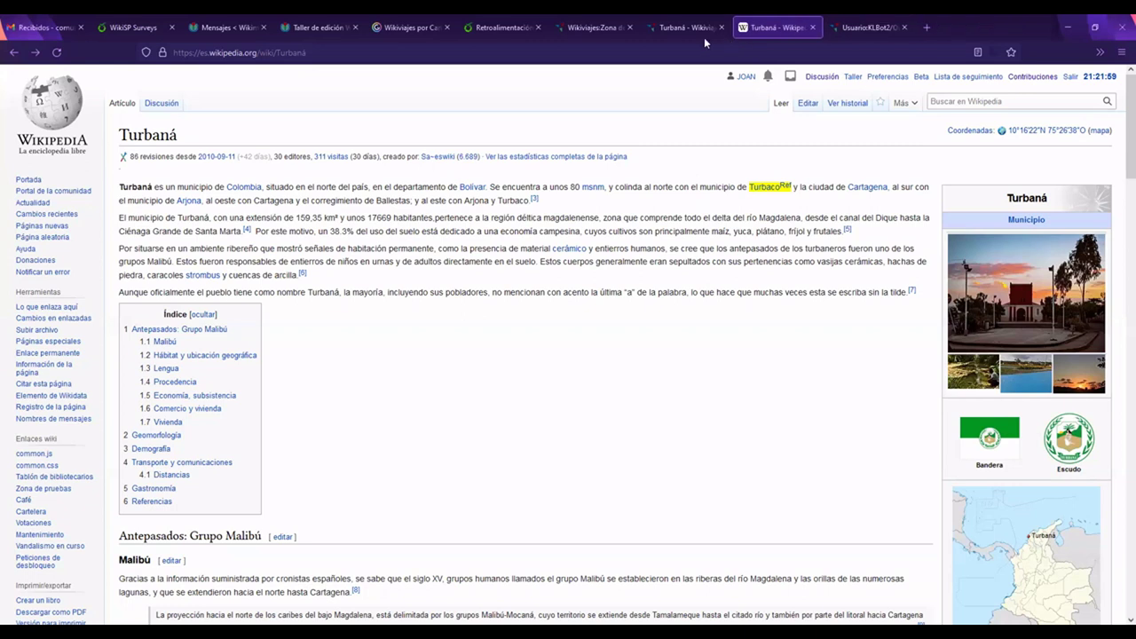
left_click(687, 34)
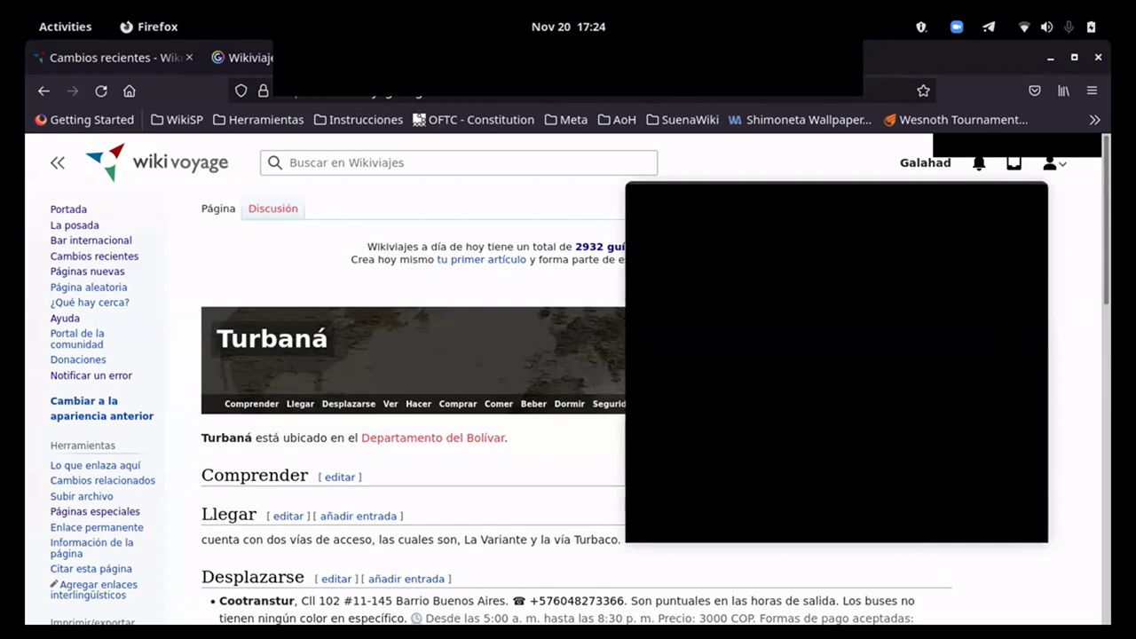
scroll(715, 435, "down", 2)
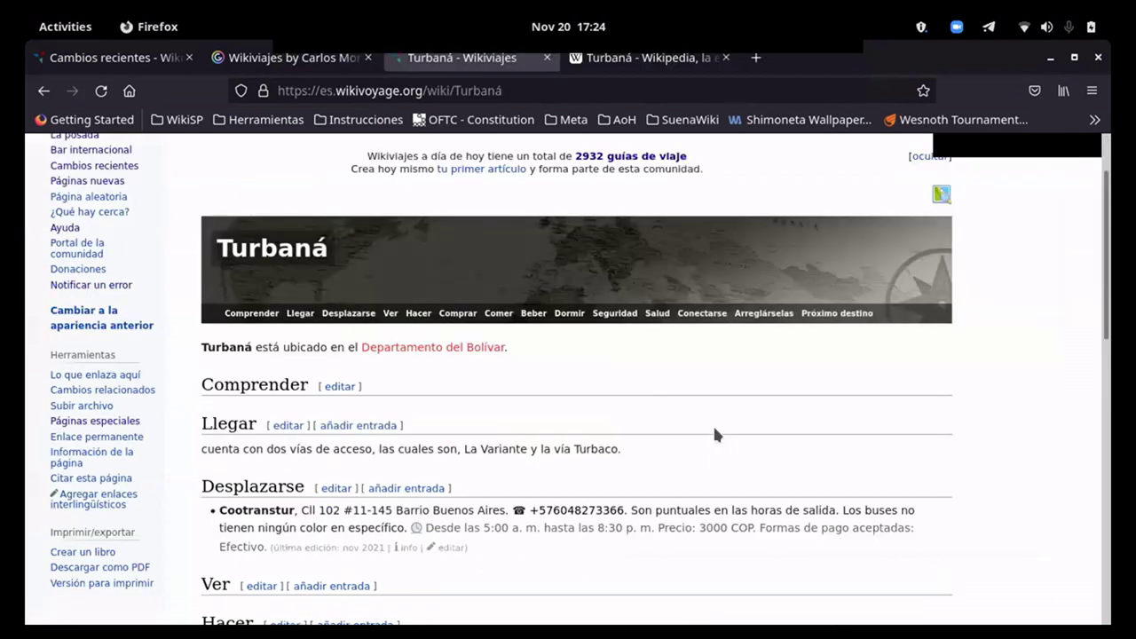
scroll(620, 449, "down", 2)
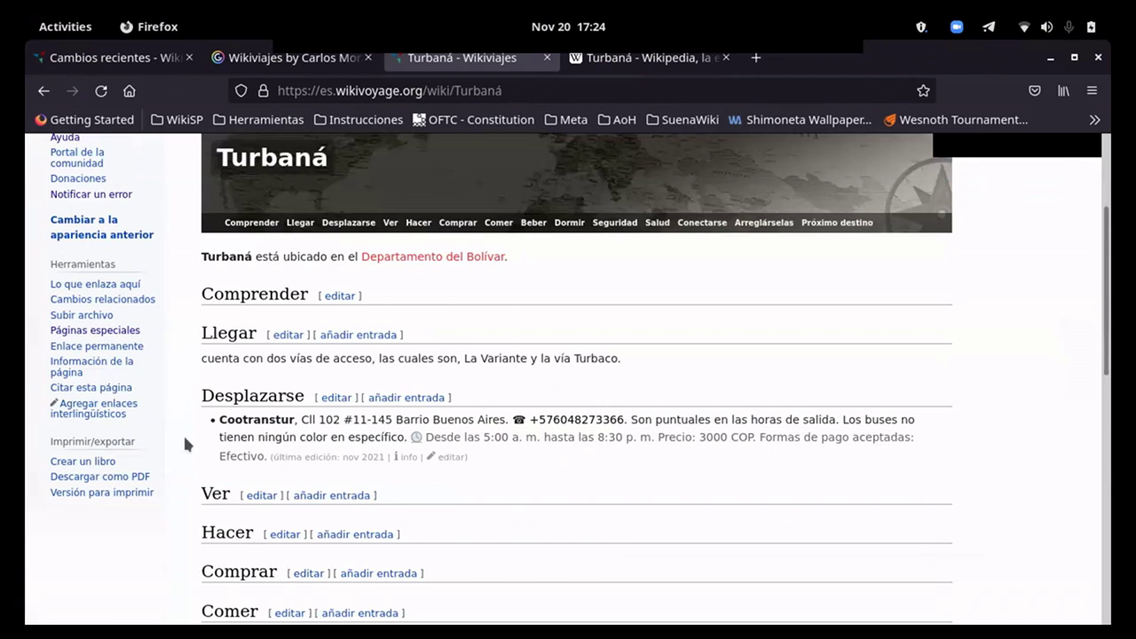
left_click(106, 413)
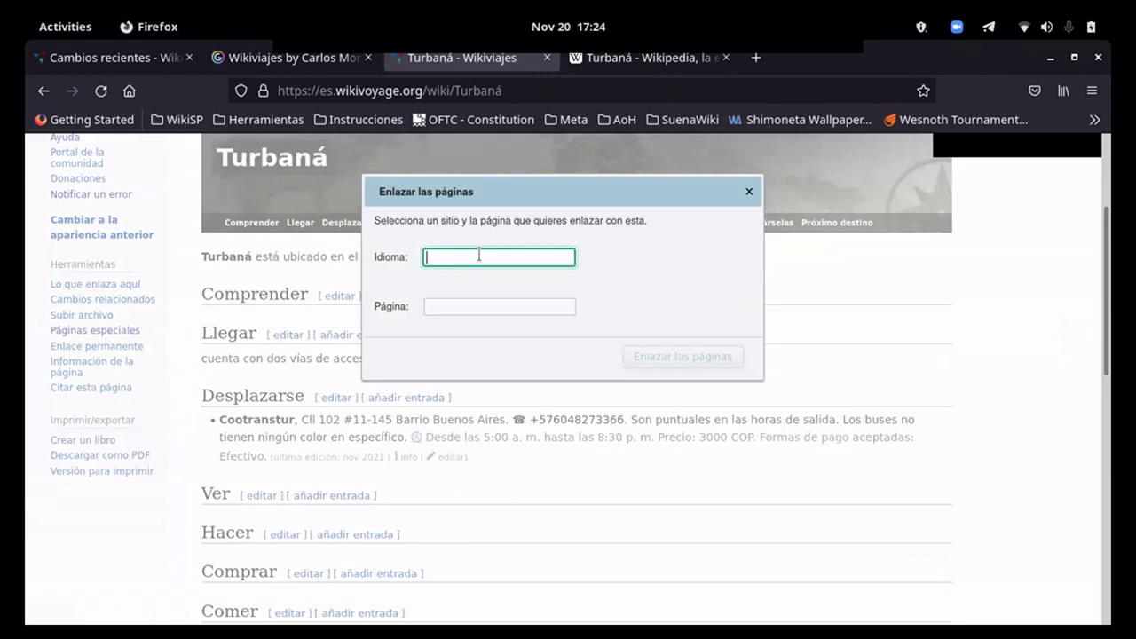
type("enw")
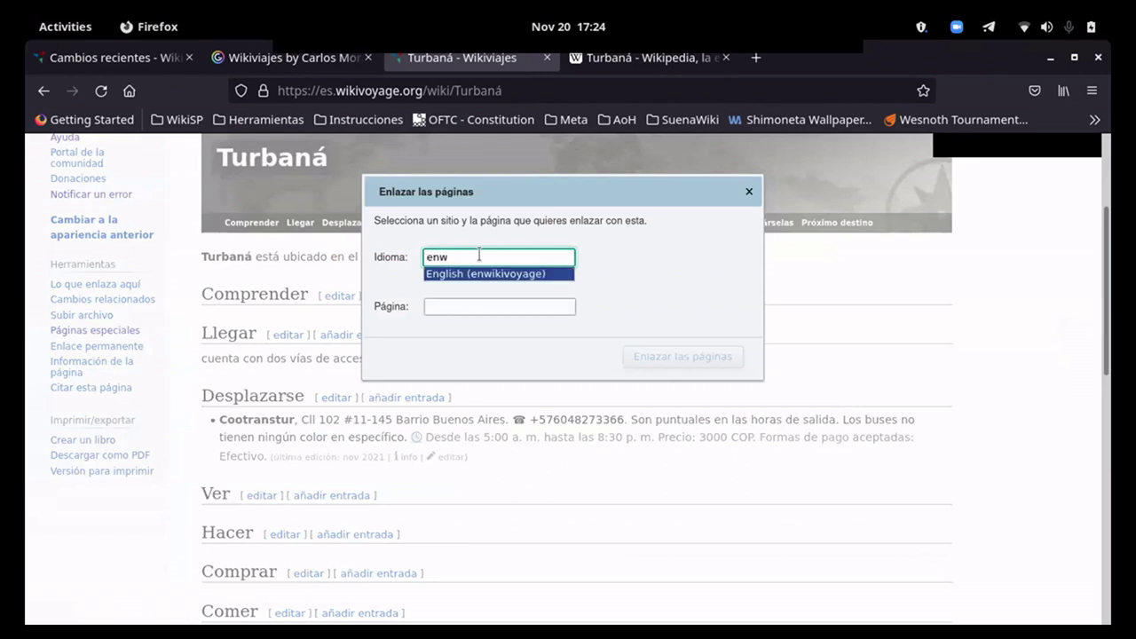
key("Return")
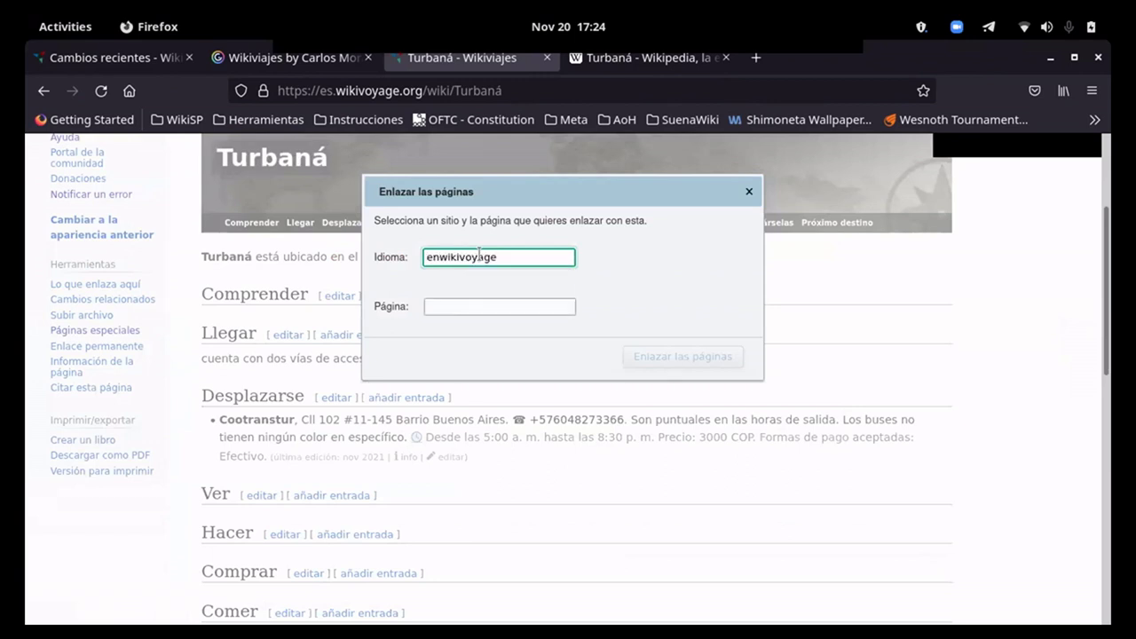
left_click(471, 306)
type("Turbaná")
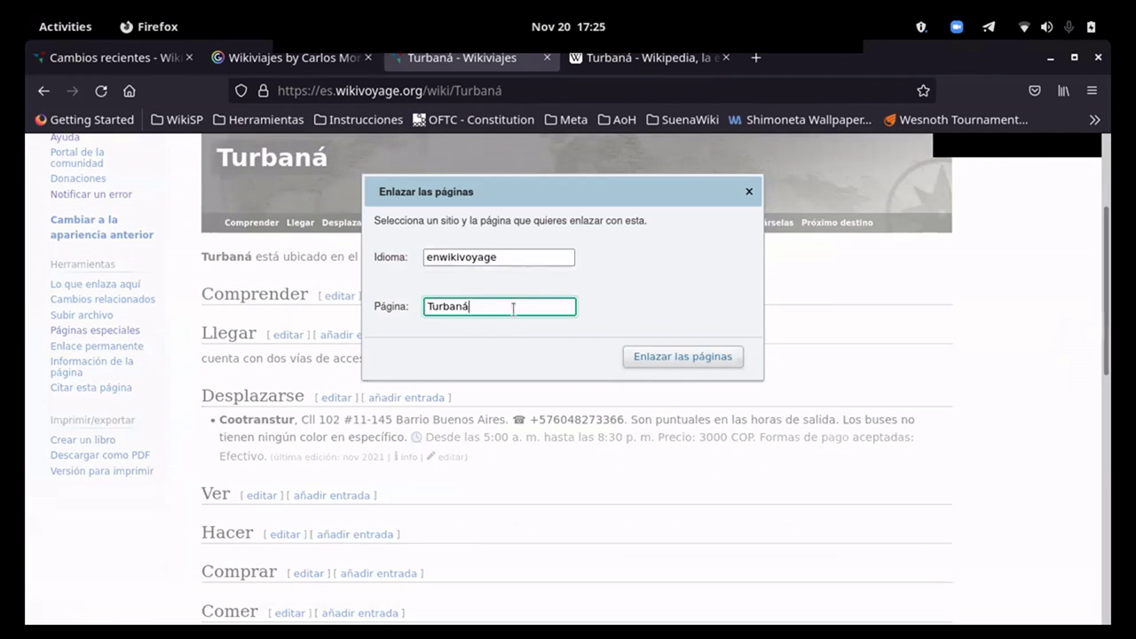
left_click_drag(502, 257, 429, 255)
type("esw")
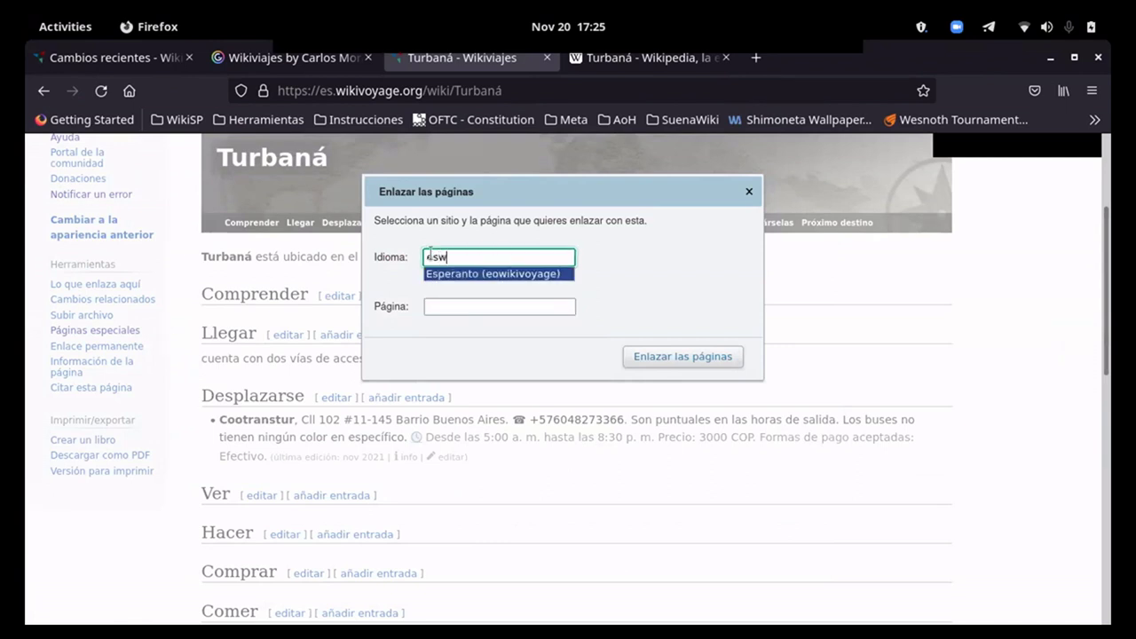
key("BackSpace")
key("BackSpace")
key("BackSpace")
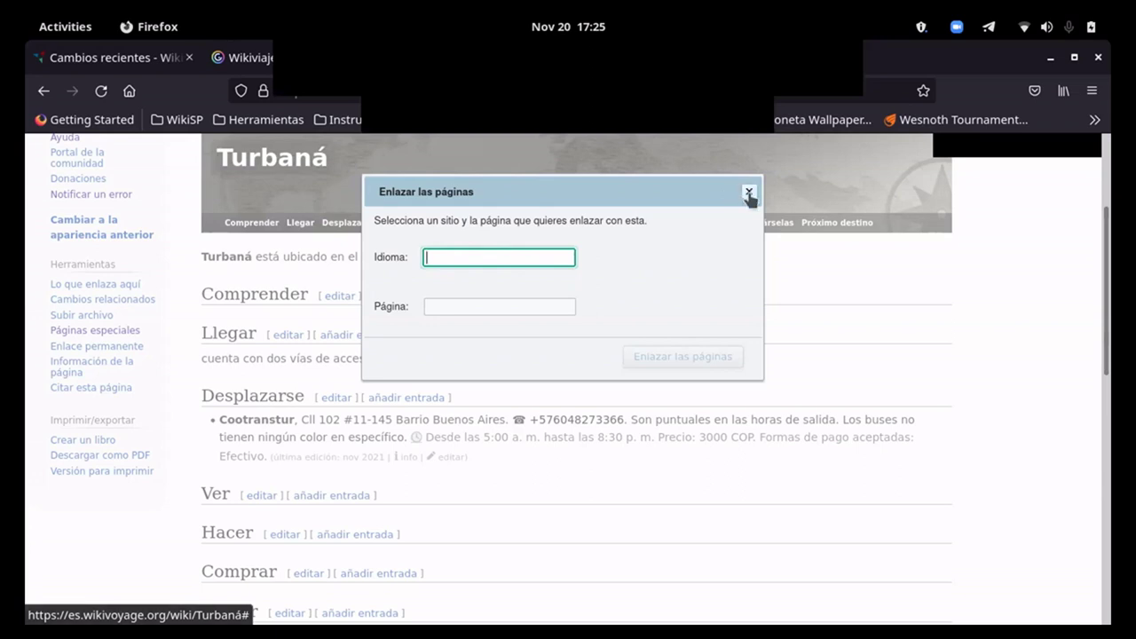
left_click(748, 192)
Step: Read the Turbaná Wikipedia introduction and Índice, then return to the Wikiviajes guide
scroll(677, 362, "up", 2)
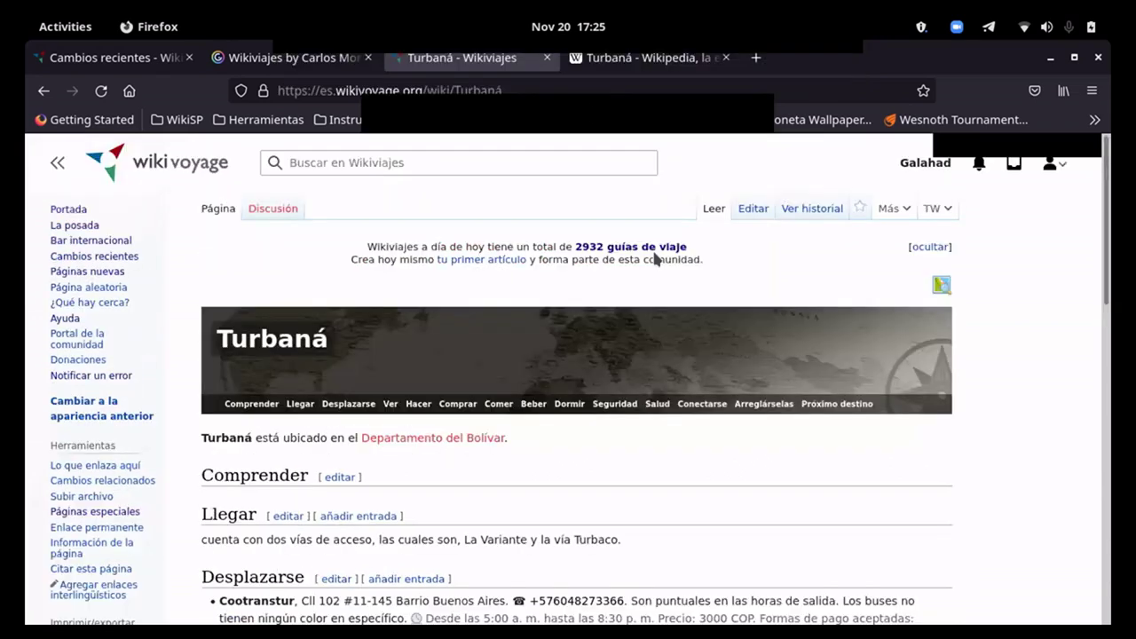
scroll(561, 411, "down", 1)
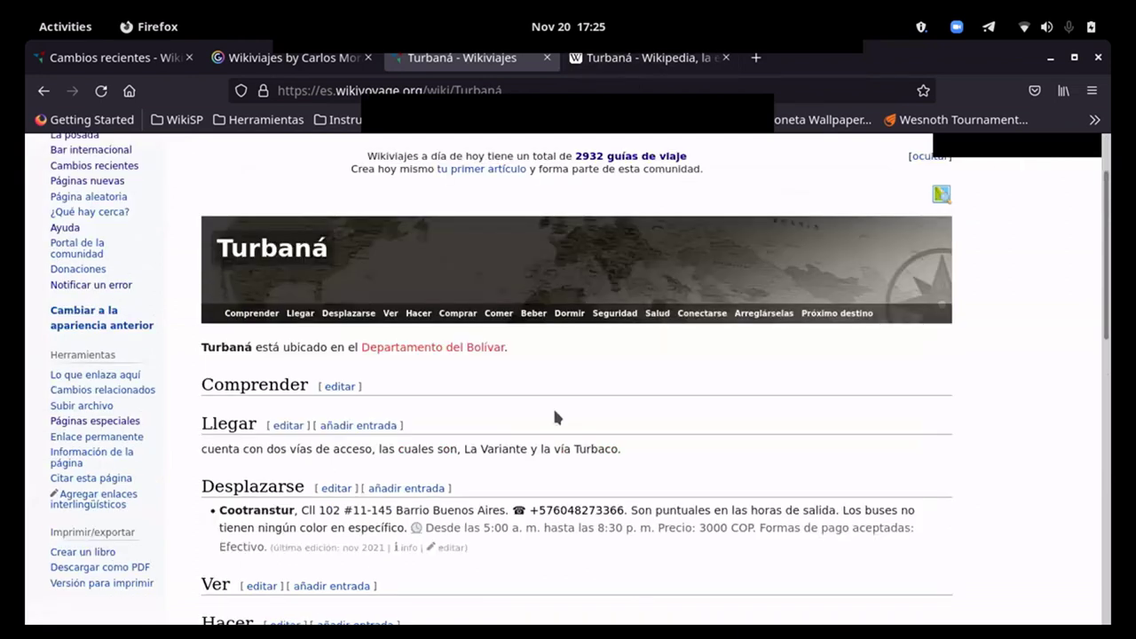
left_click(639, 62)
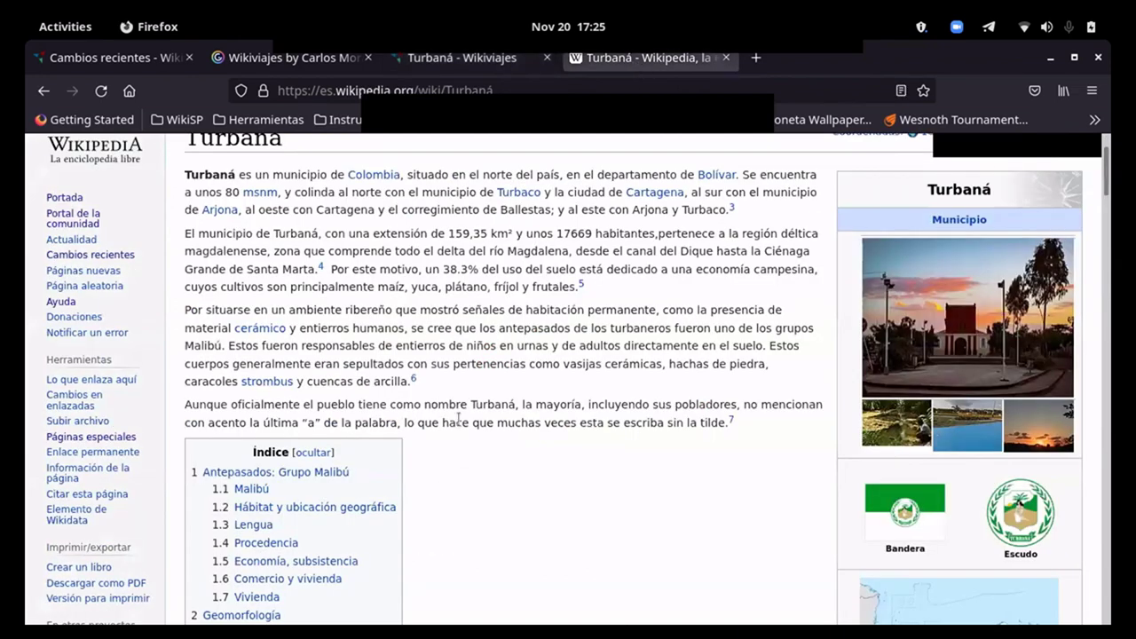
scroll(455, 425, "down", 3)
scroll(455, 425, "down", 3)
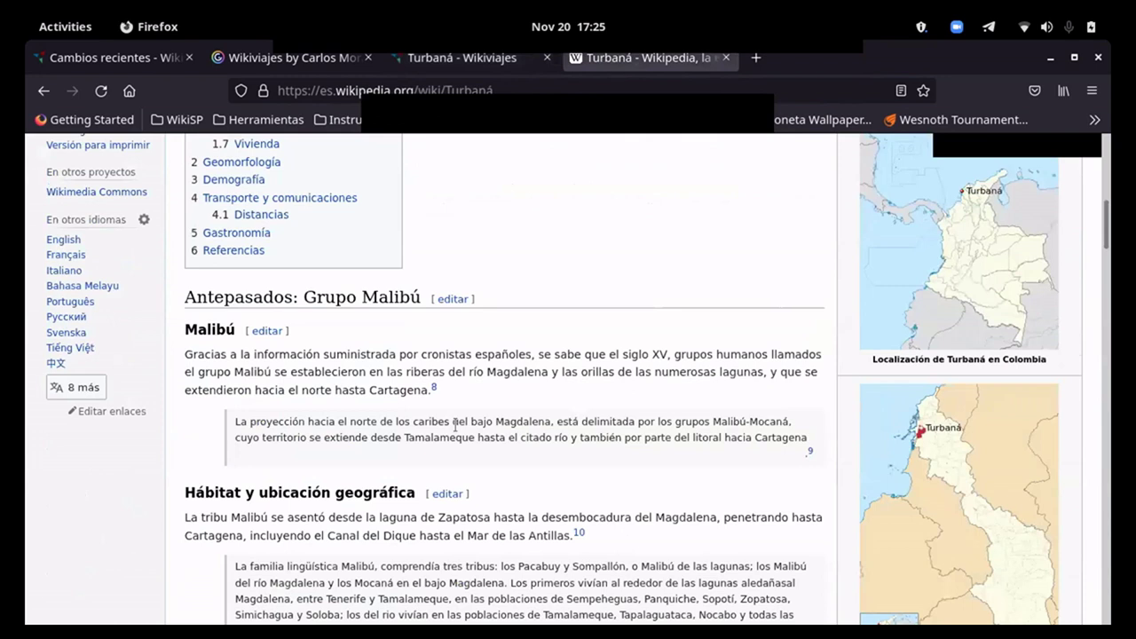
scroll(470, 497, "down", 1)
scroll(342, 464, "up", 4)
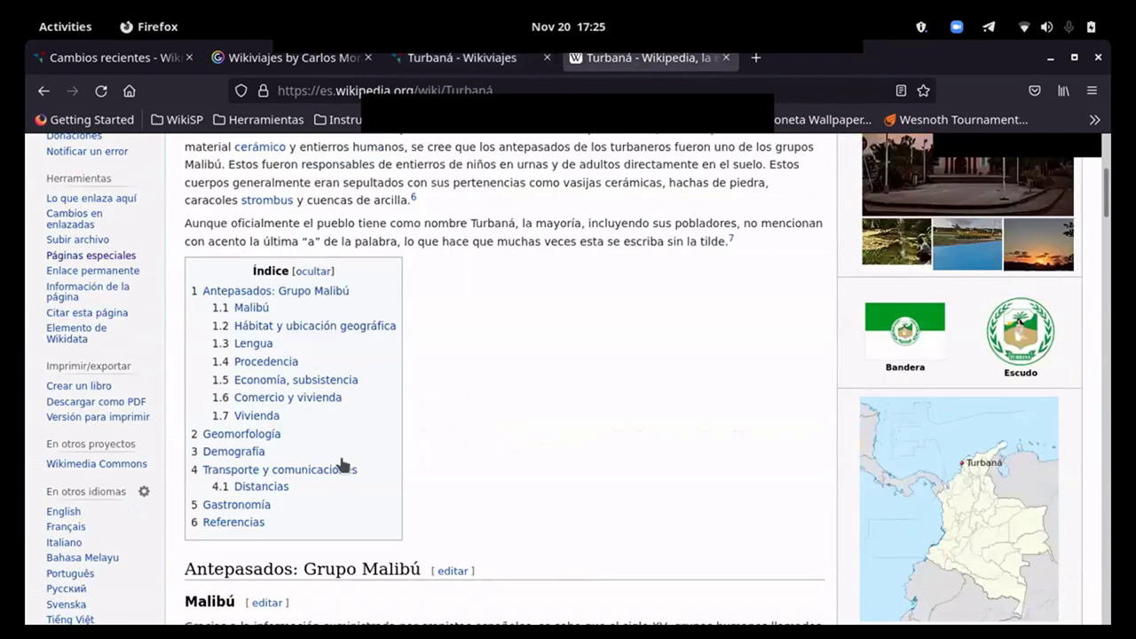
scroll(436, 431, "down", 4)
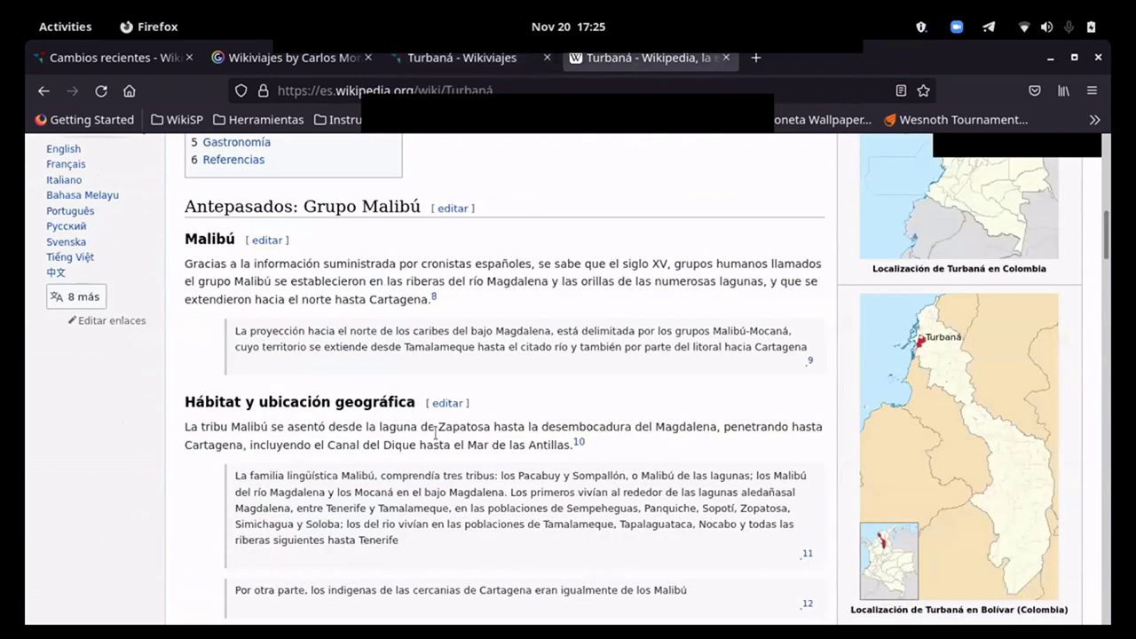
scroll(368, 362, "up", 4)
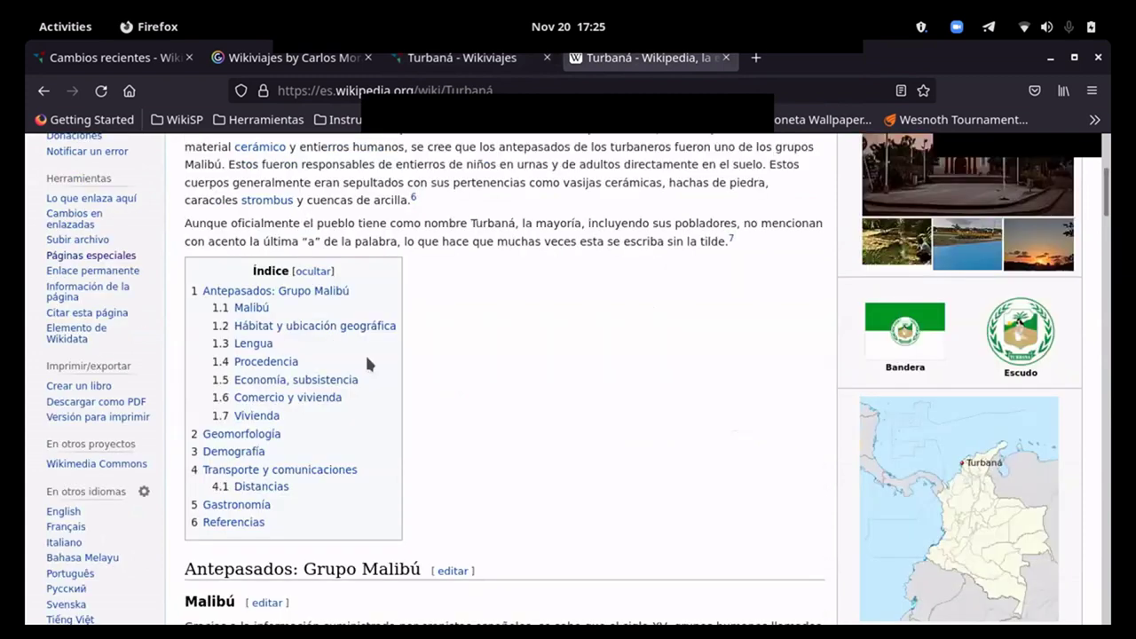
scroll(368, 362, "down", 1)
scroll(368, 362, "up", 1)
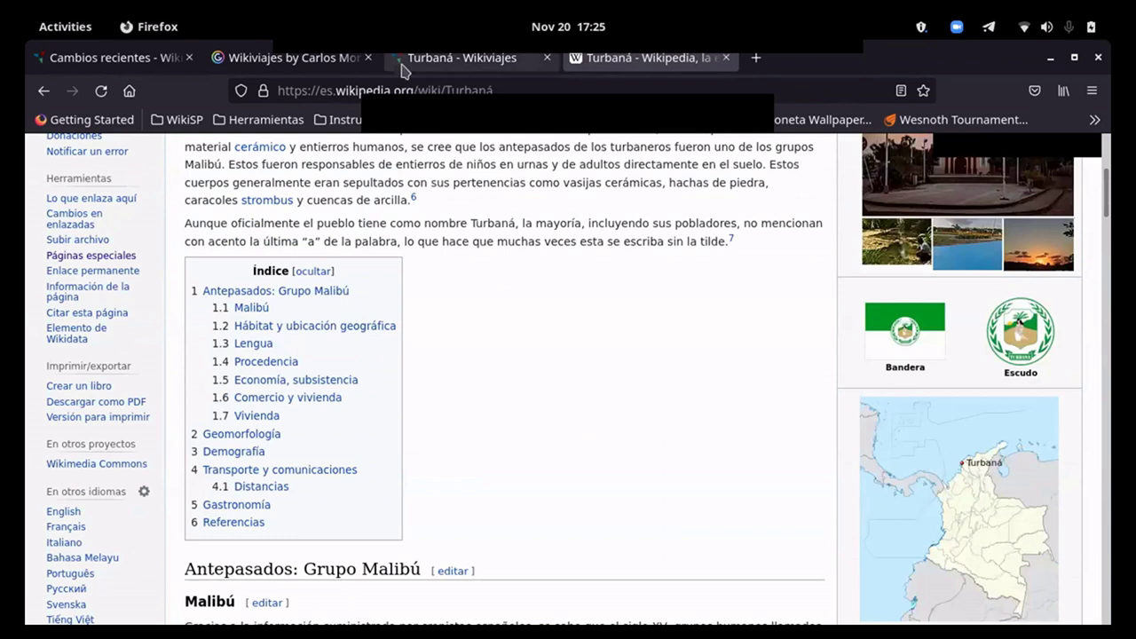
left_click(402, 67)
Step: Edit Comprender to read 'Pese a que oficialmente el nombre sea Turbaná, los pobladores no la usan.'
left_click(338, 387)
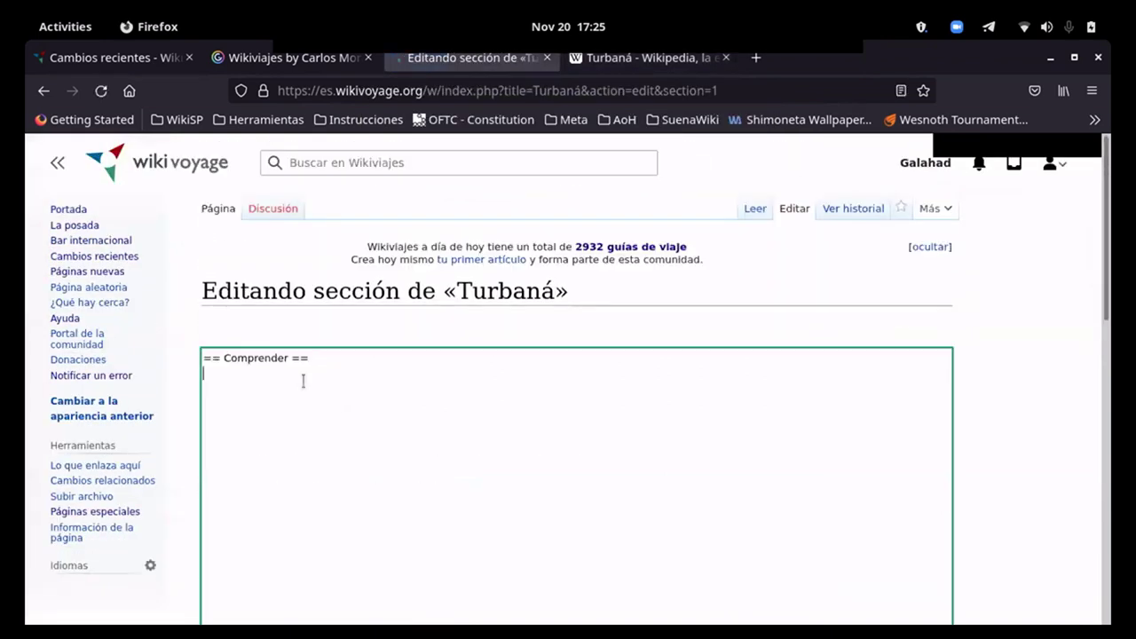
type("Pese a que el p")
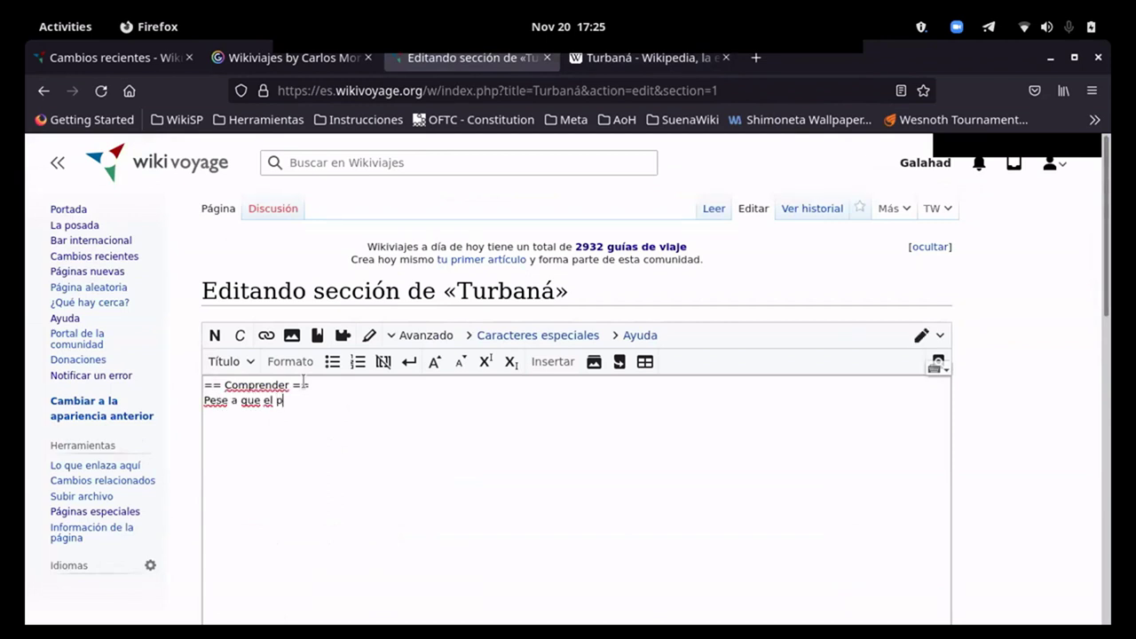
key("BackSpace")
type("oficialm.e")
key("BackSpace")
key("BackSpace")
key("BackSpace")
key("BackSpace")
key("BackSpace")
key("BackSpace")
key("BackSpace")
key("BackSpace")
key("BackSpace")
key("BackSpace")
key("BackSpace")
key("BackSpace")
key("BackSpace")
type("oficialmente el nombre sea Turbaná, los")
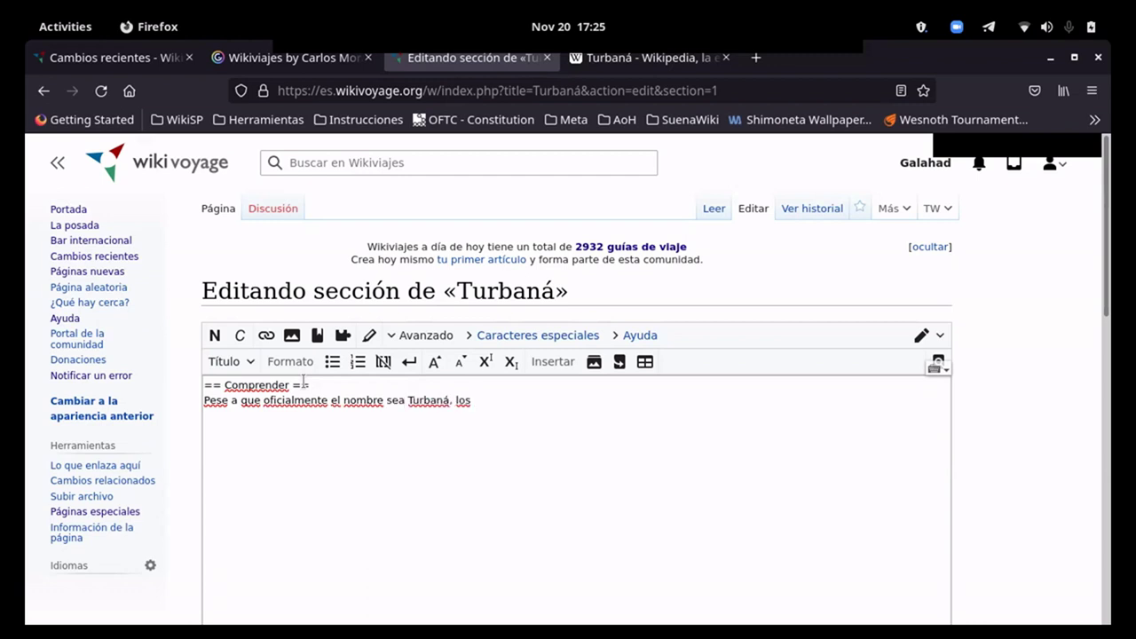
type(" pobladores no la usan.")
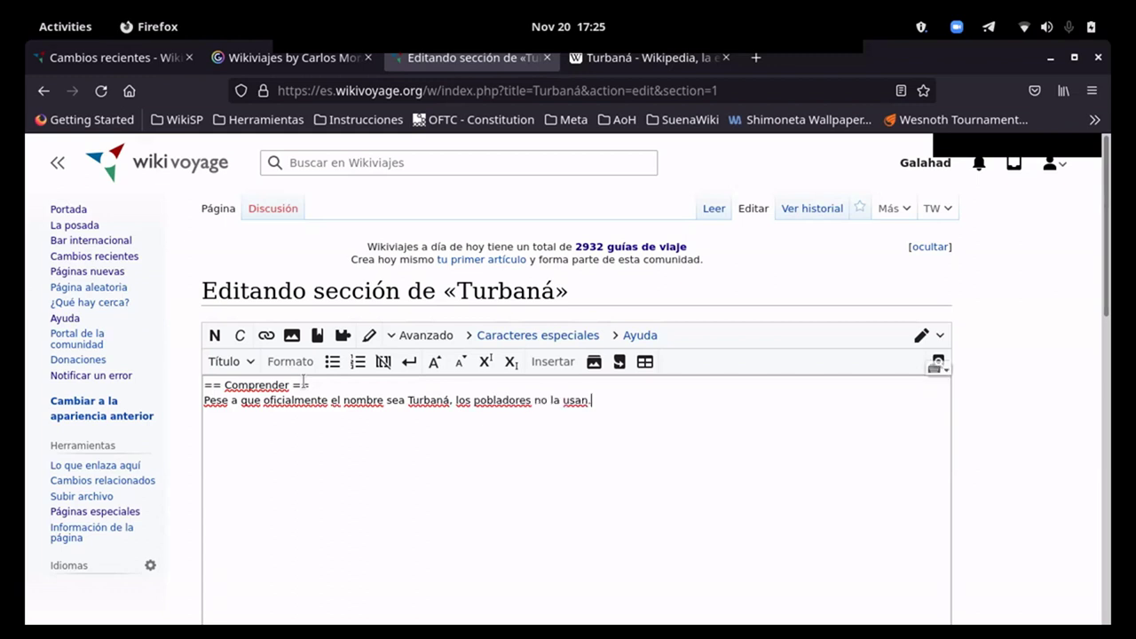
Step: In the Turbaná Wikipedia article, select the first paragraph of the Malibú section
left_click(625, 64)
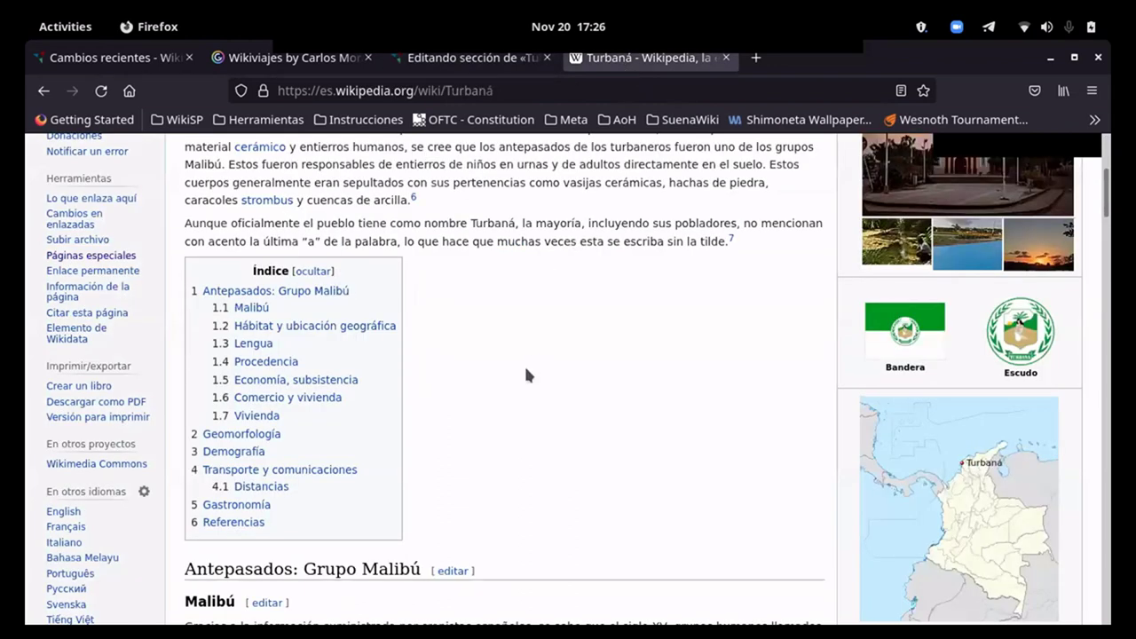
scroll(525, 369, "down", 3)
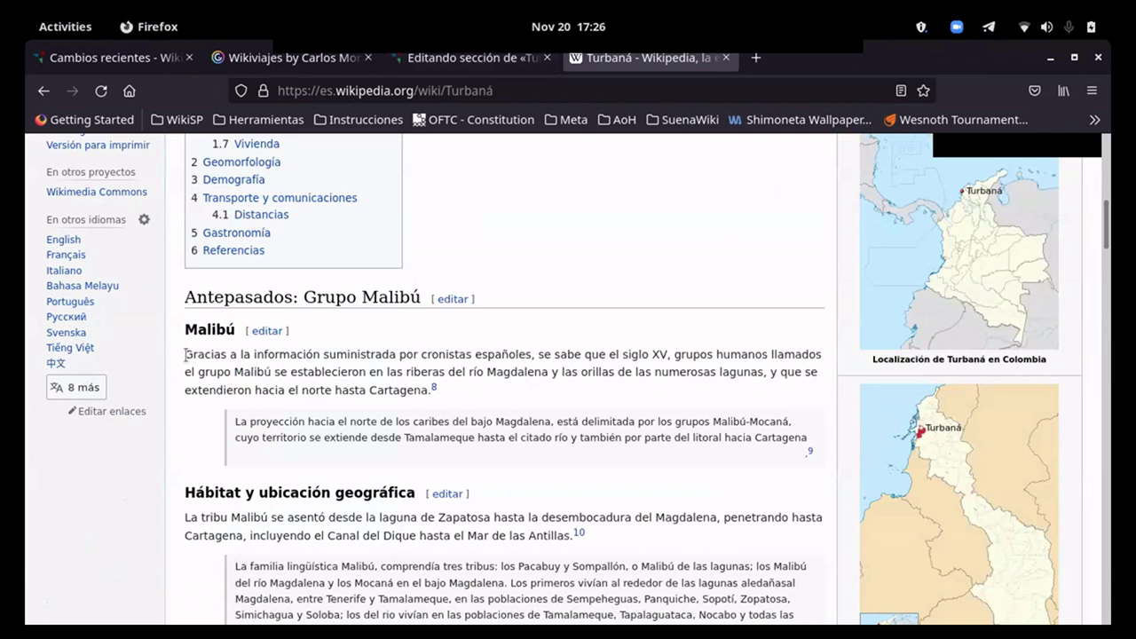
left_click_drag(185, 354, 464, 372)
left_click(674, 351)
triple_click(675, 351)
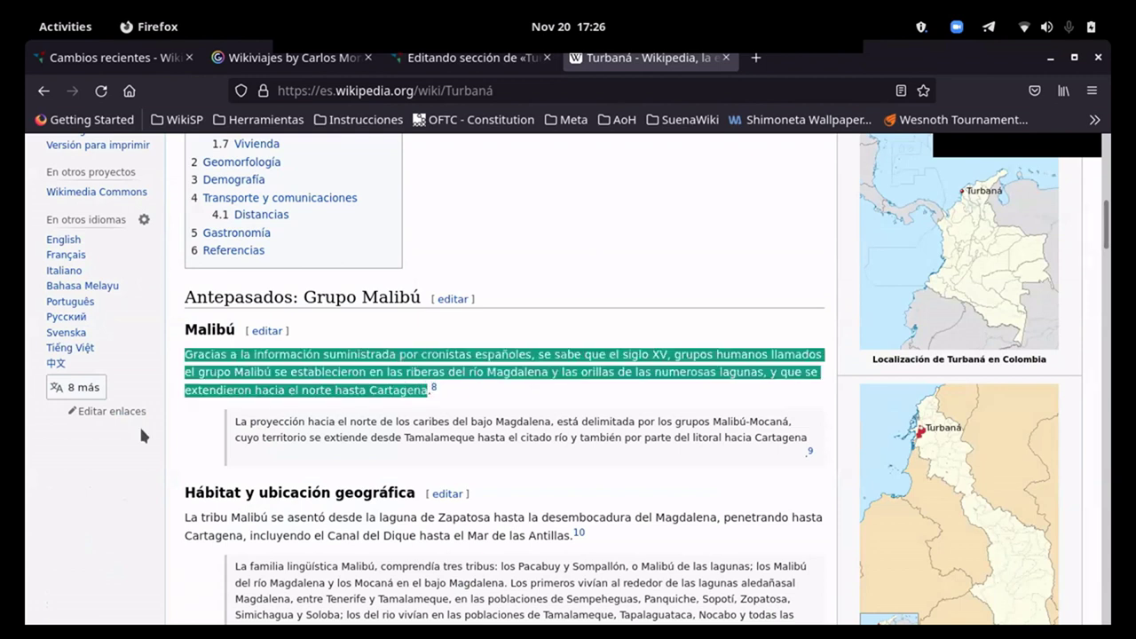
Step: Deselect the Malibú paragraph and return to the Comprender section editor
scroll(143, 427, "down", 1)
scroll(180, 417, "down", 2)
scroll(249, 280, "up", 1)
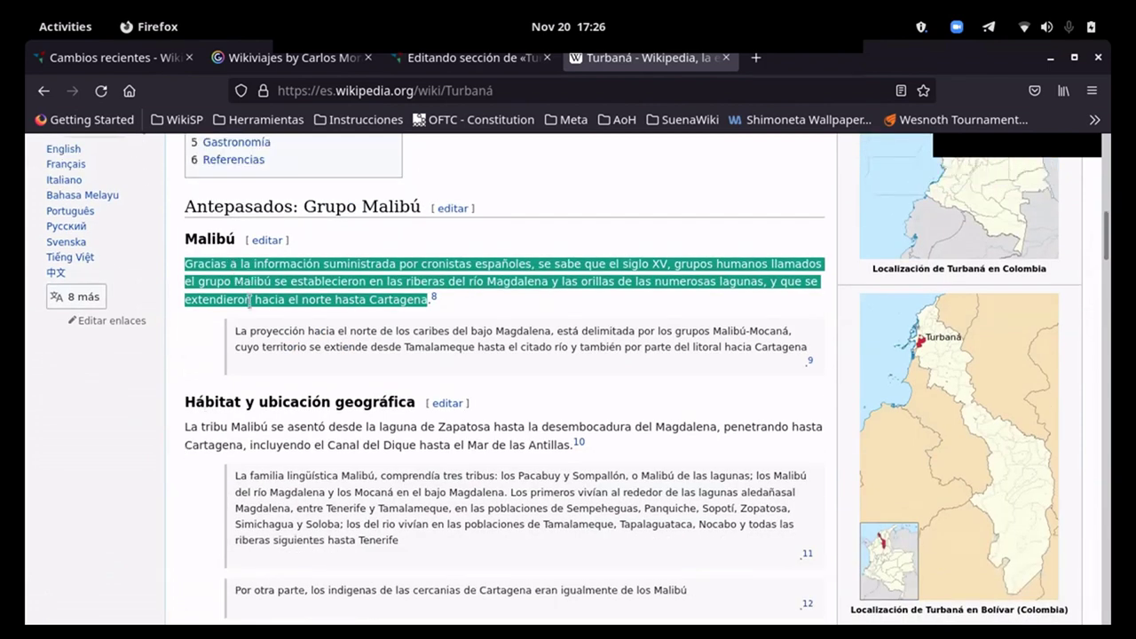
left_click(202, 348)
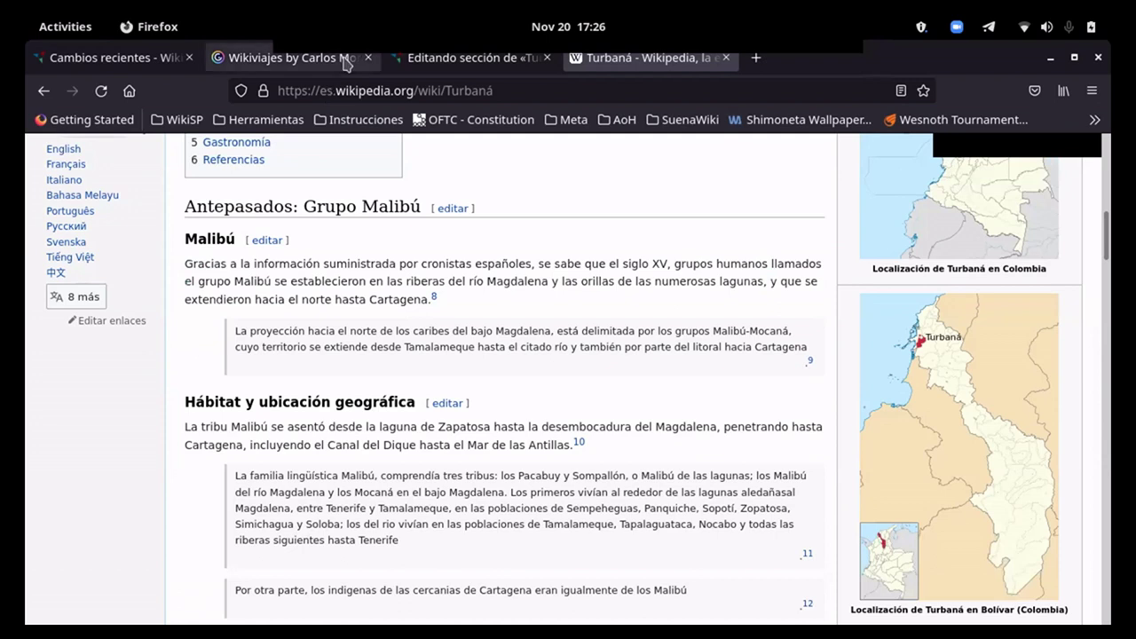
left_click(404, 62)
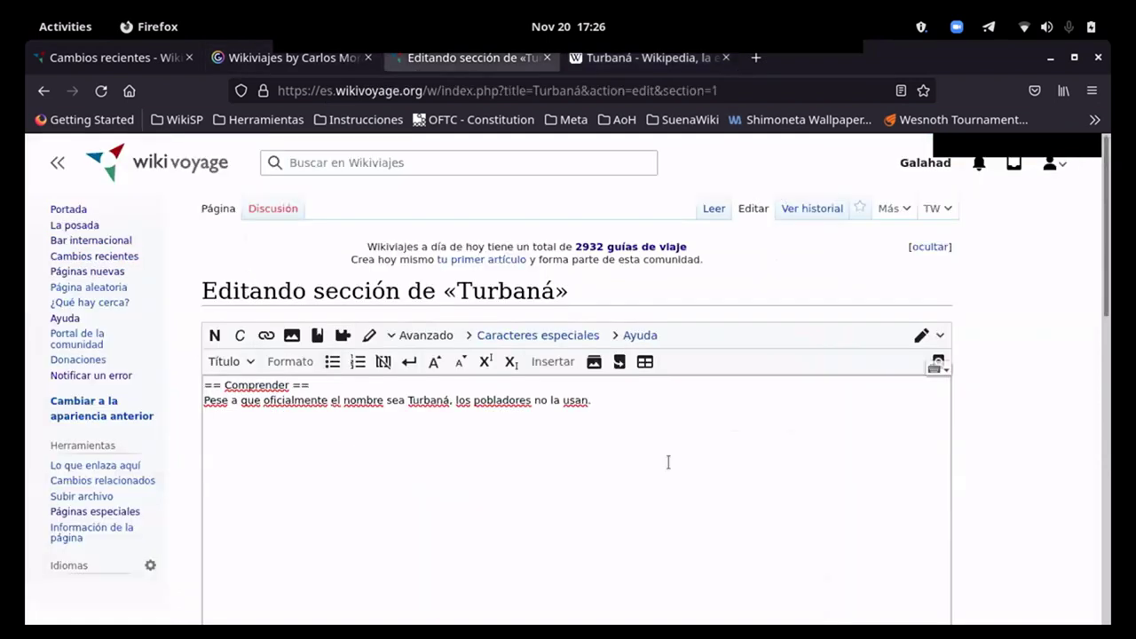
Step: Add 'Un grupo humano llamado Malibú se estableció en la ribera del río Magdalena.' to Comprender
type("Un grupo hu")
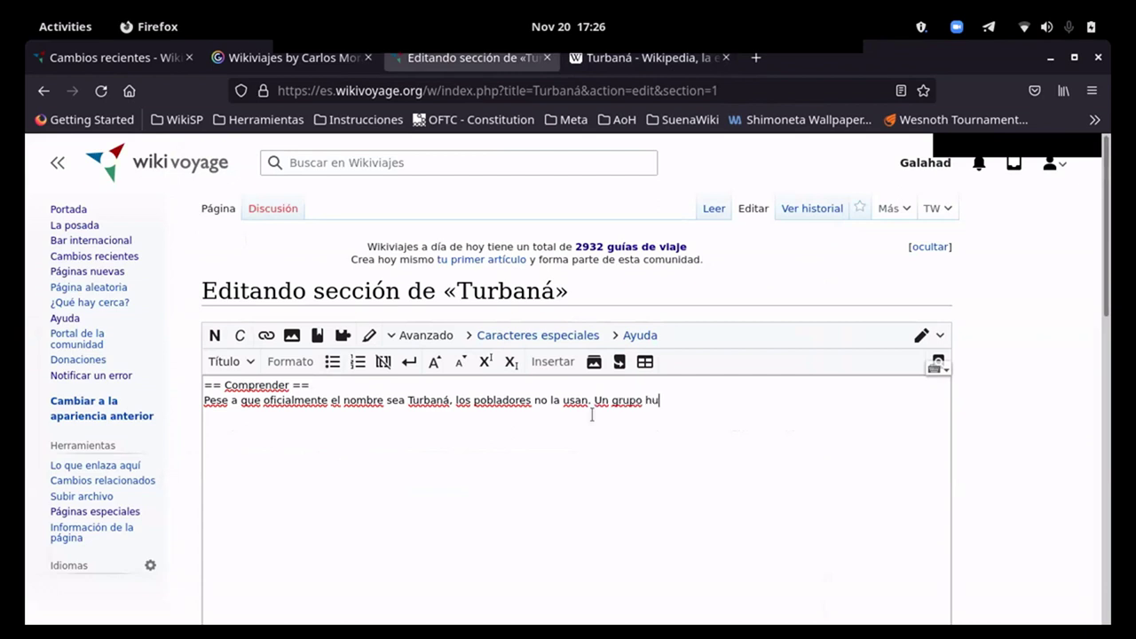
type("mano llamado Malib")
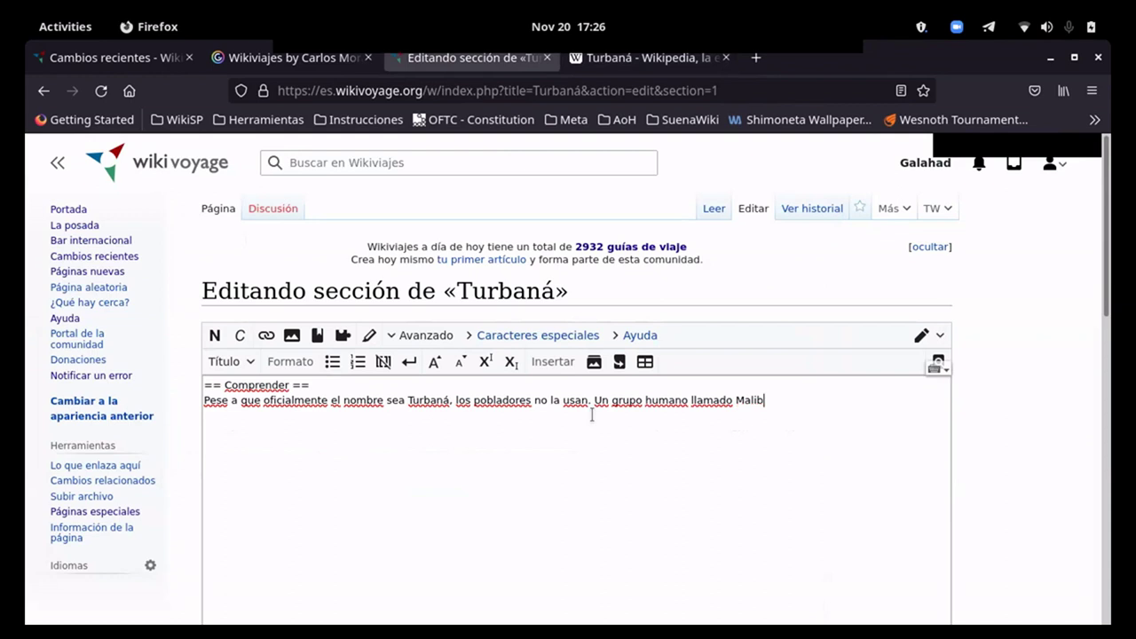
type("ú se")
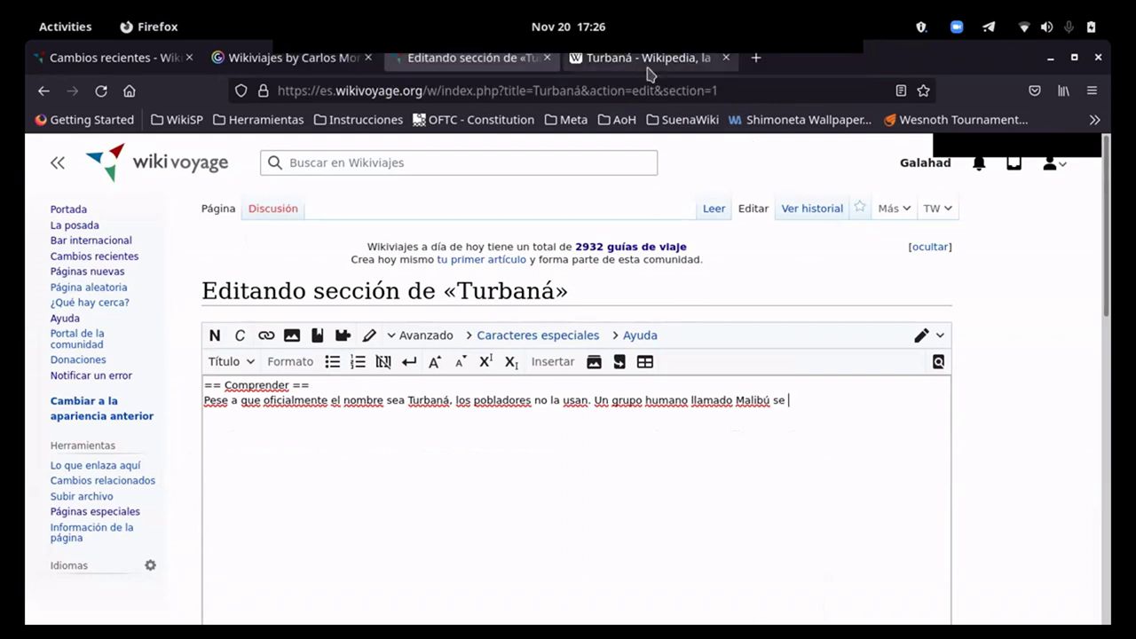
left_click(650, 59)
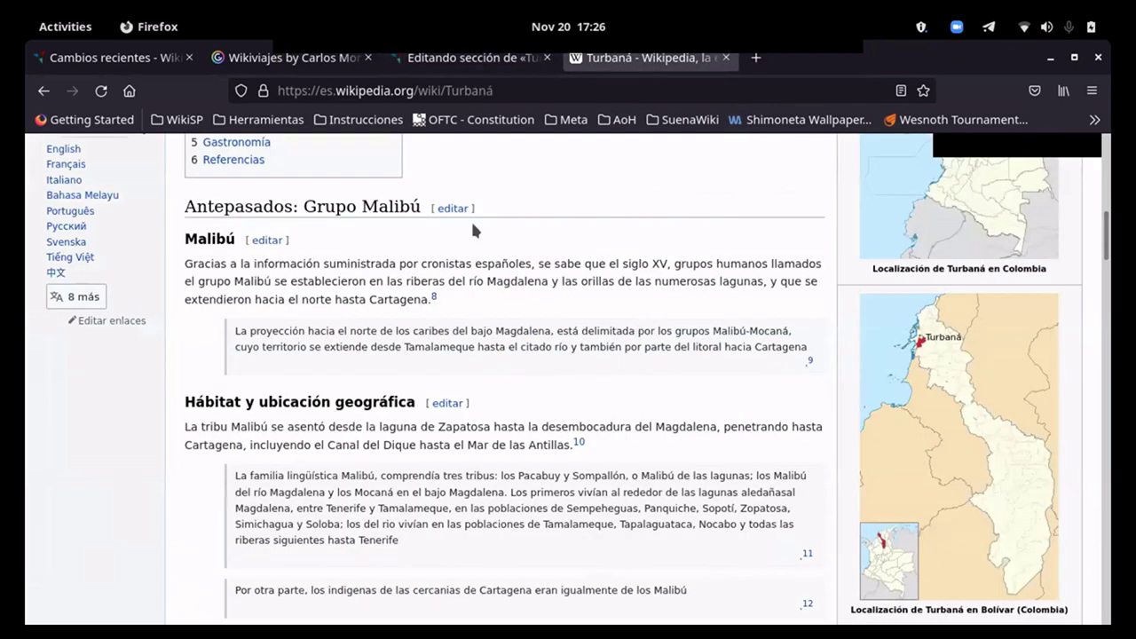
left_click(449, 58)
type("es")
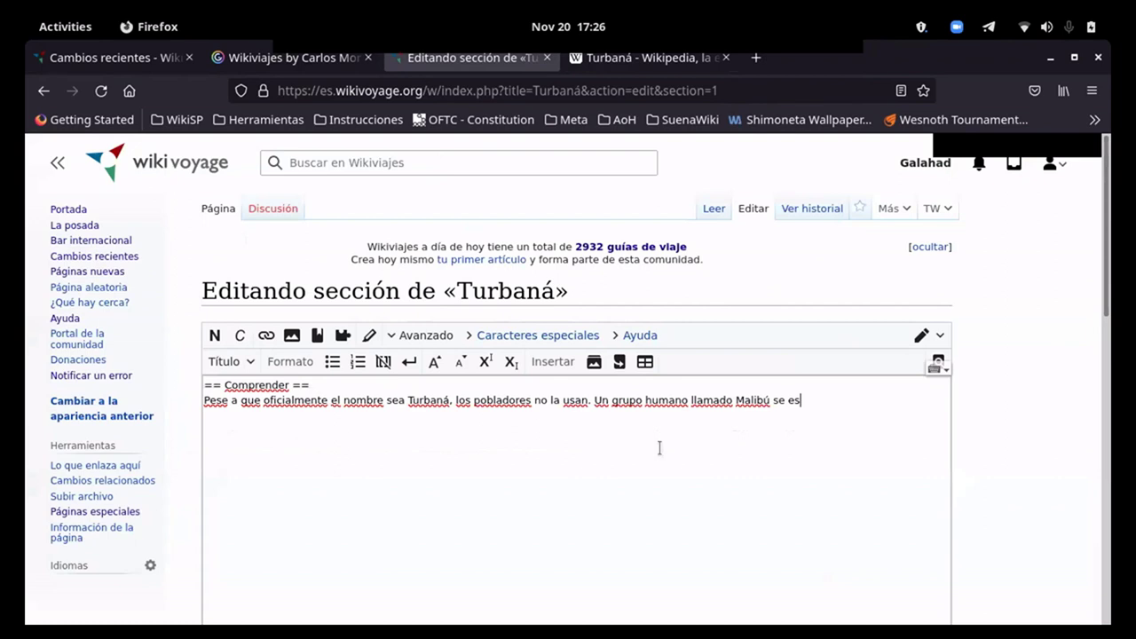
type("tableció en la ribera del río Magdalena.")
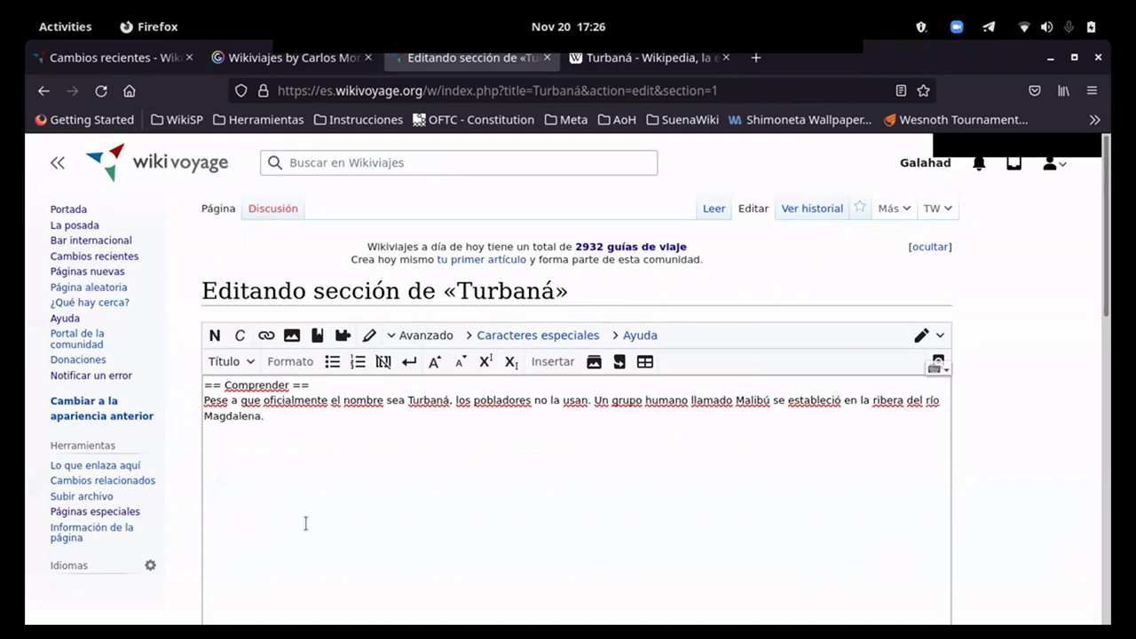
Step: Publish the Comprender section edit
scroll(136, 561, "down", 5)
scroll(132, 463, "up", 4)
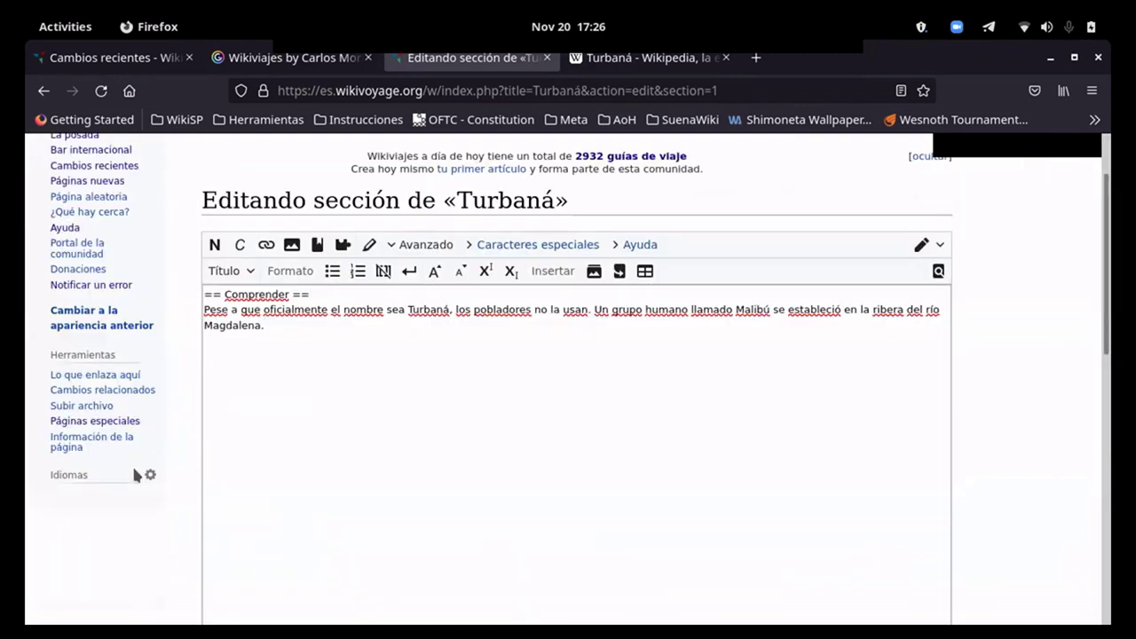
scroll(154, 498, "down", 2)
scroll(152, 486, "down", 4)
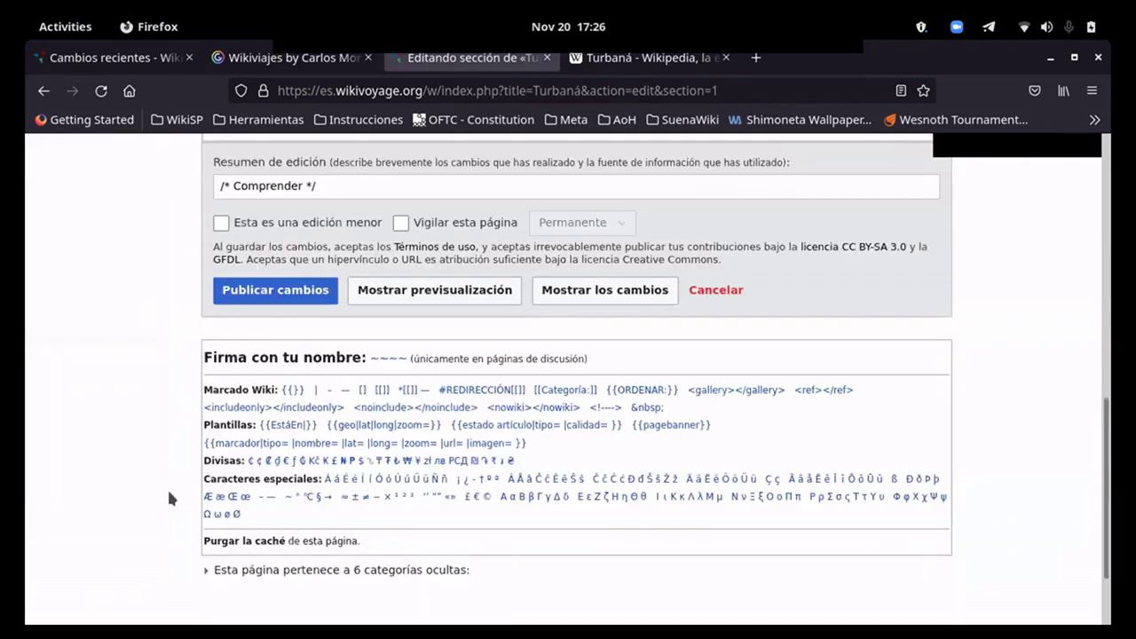
left_click(266, 290)
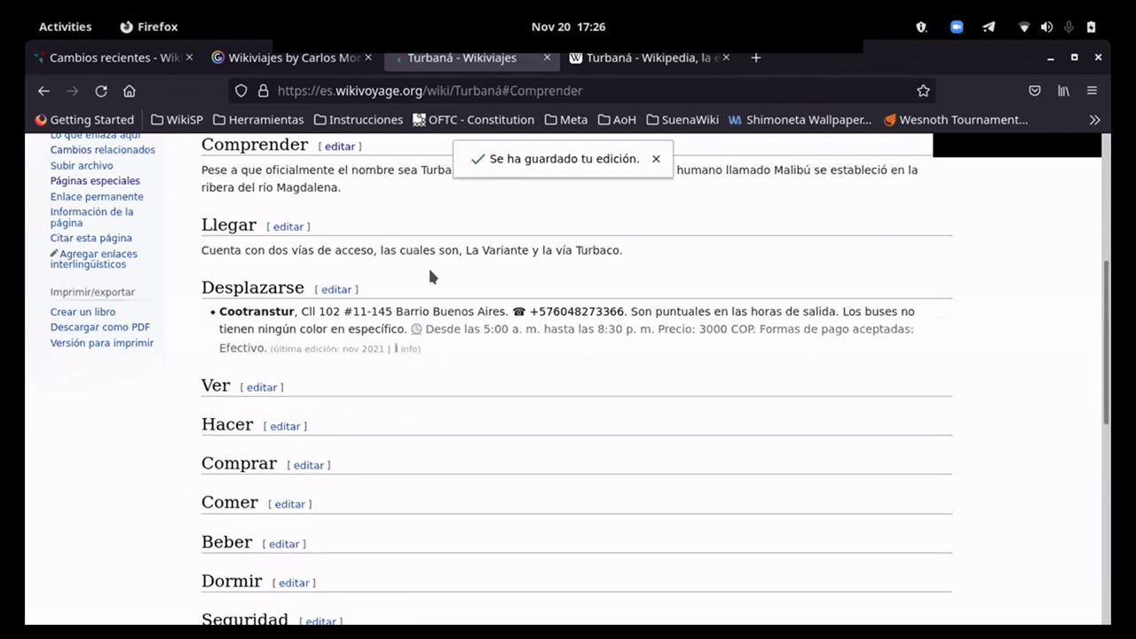
Step: Review the saved Turbaná guide, then bring up Wikipedia's Antepasados: Grupo Malibú section
scroll(332, 343, "up", 2)
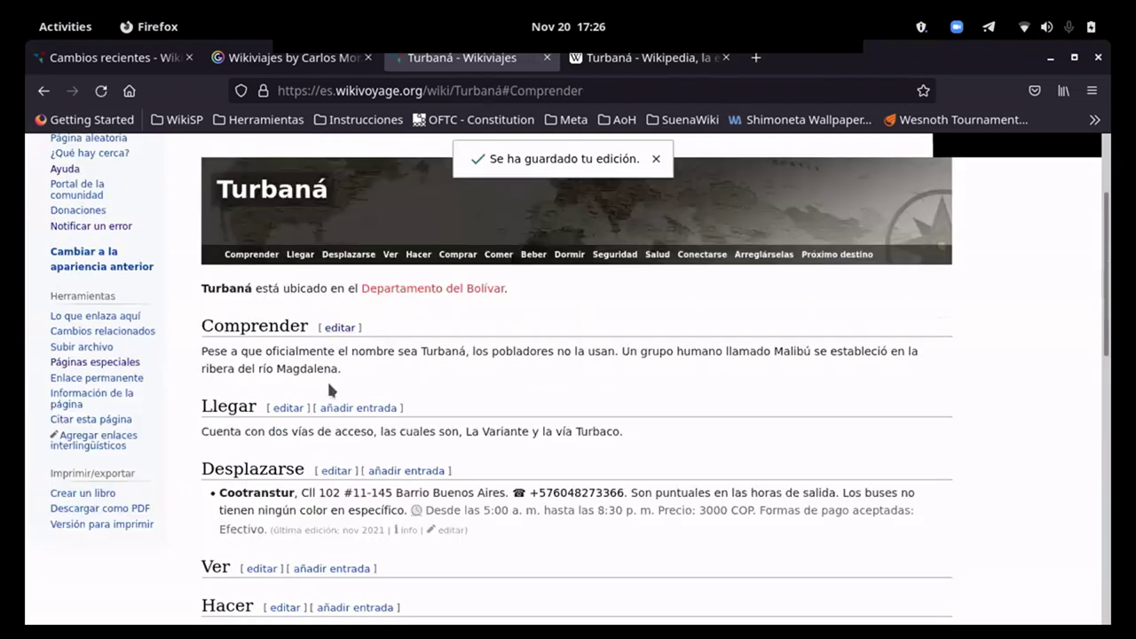
scroll(666, 213, "down", 2)
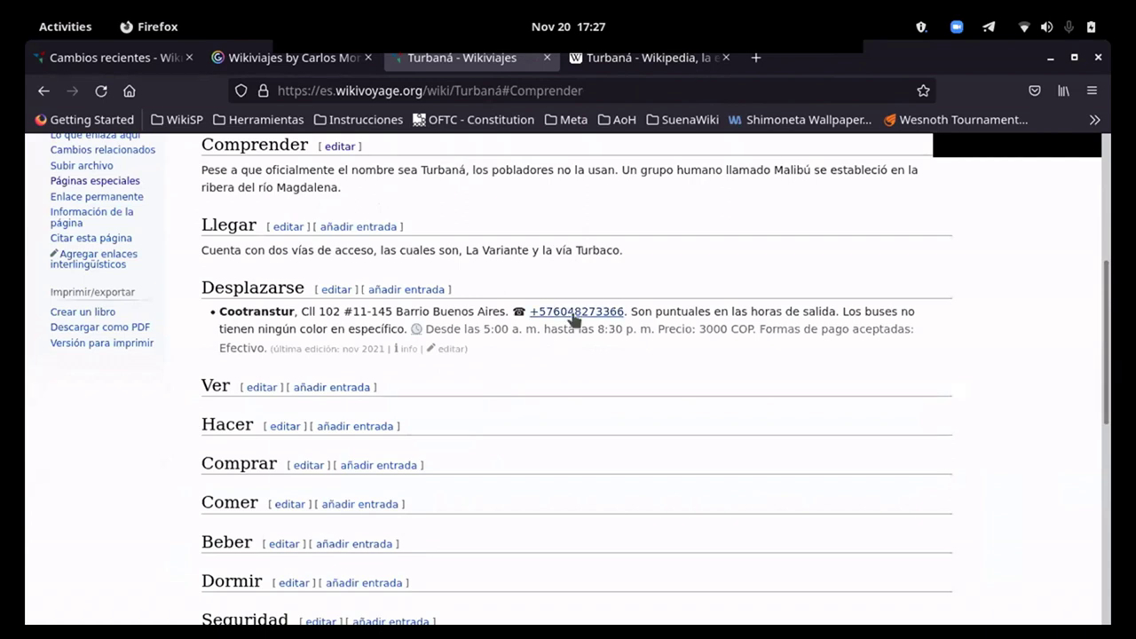
scroll(547, 393, "down", 1)
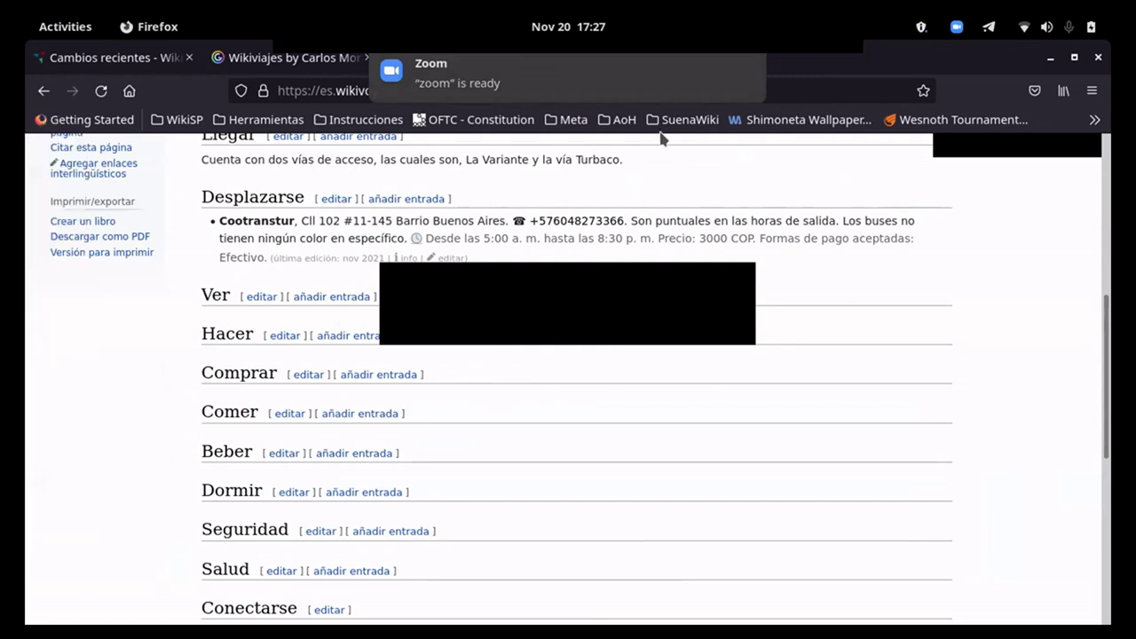
left_click(625, 58)
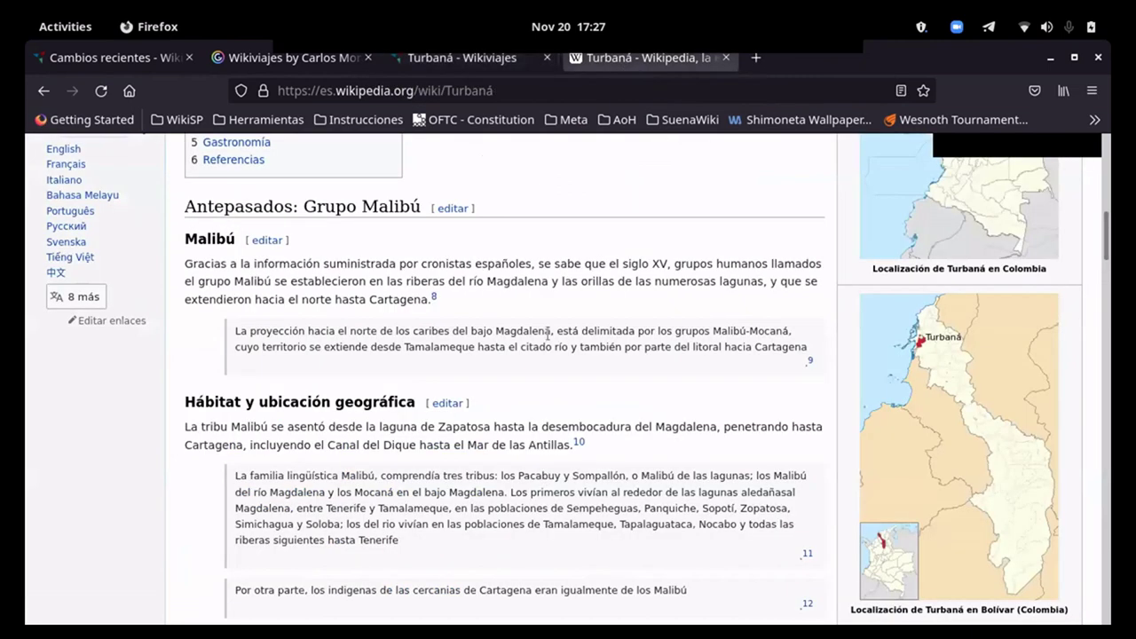
Step: Read Wikipedia's Transporte y comunicaciones and Distancias sections, then return to the Wikiviajes Turbaná article
scroll(547, 335, "down", 10)
scroll(524, 388, "down", 10)
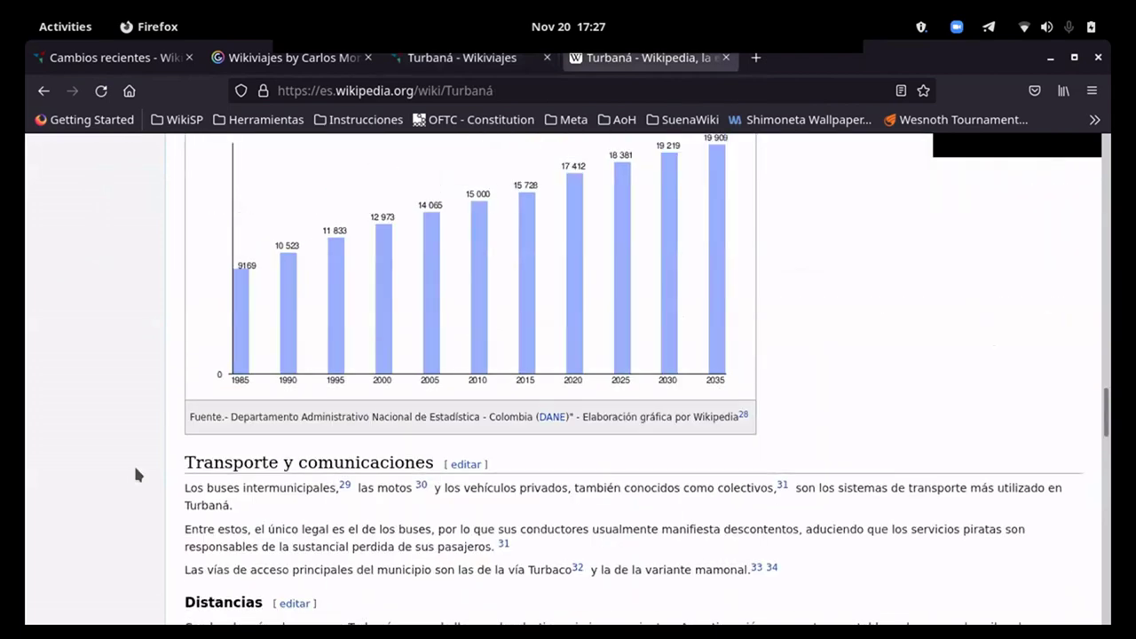
scroll(133, 474, "down", 3)
scroll(127, 472, "up", 1)
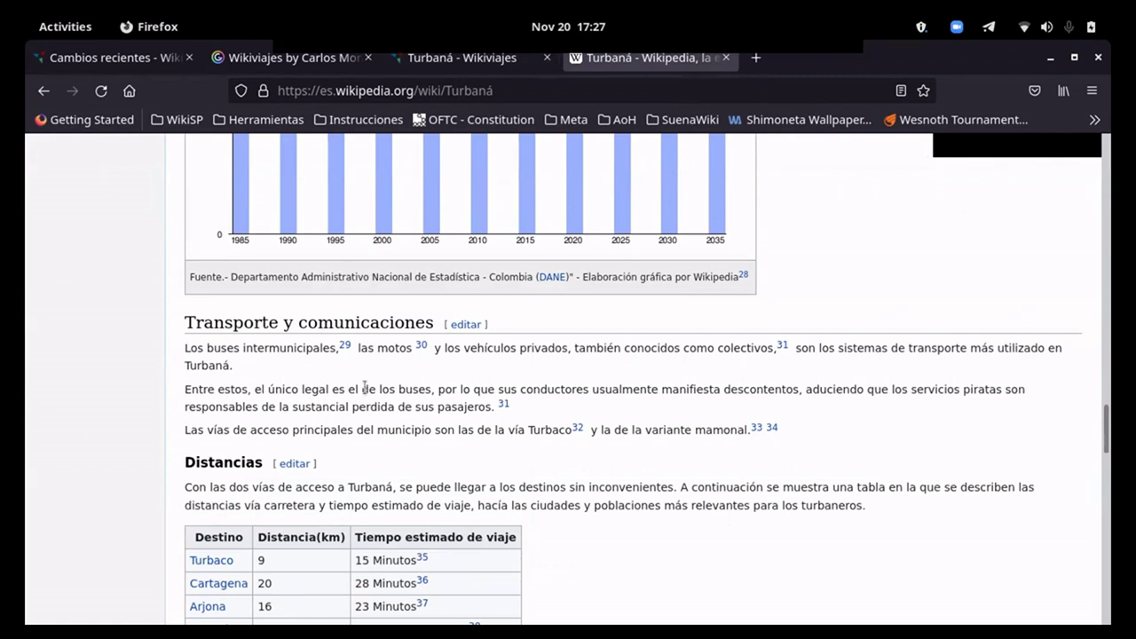
scroll(364, 388, "down", 1)
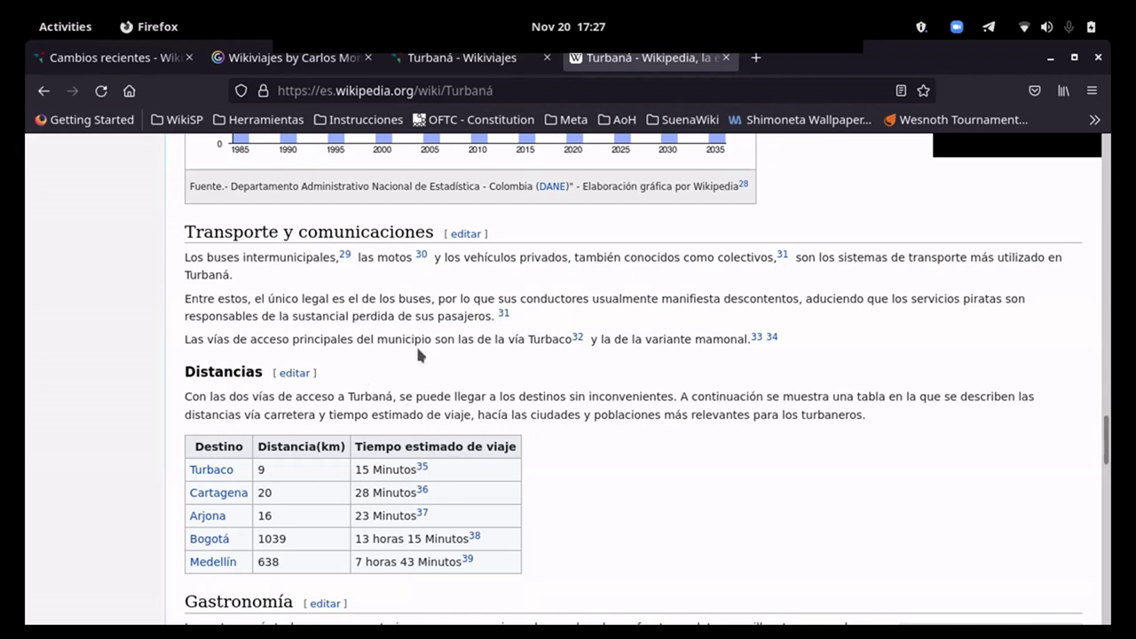
key("ctrl+Page_Up")
Step: Add a line under the Desplazarse heading saying buses in Turbaná are called colectivos, listed below
scroll(379, 304, "up", 3)
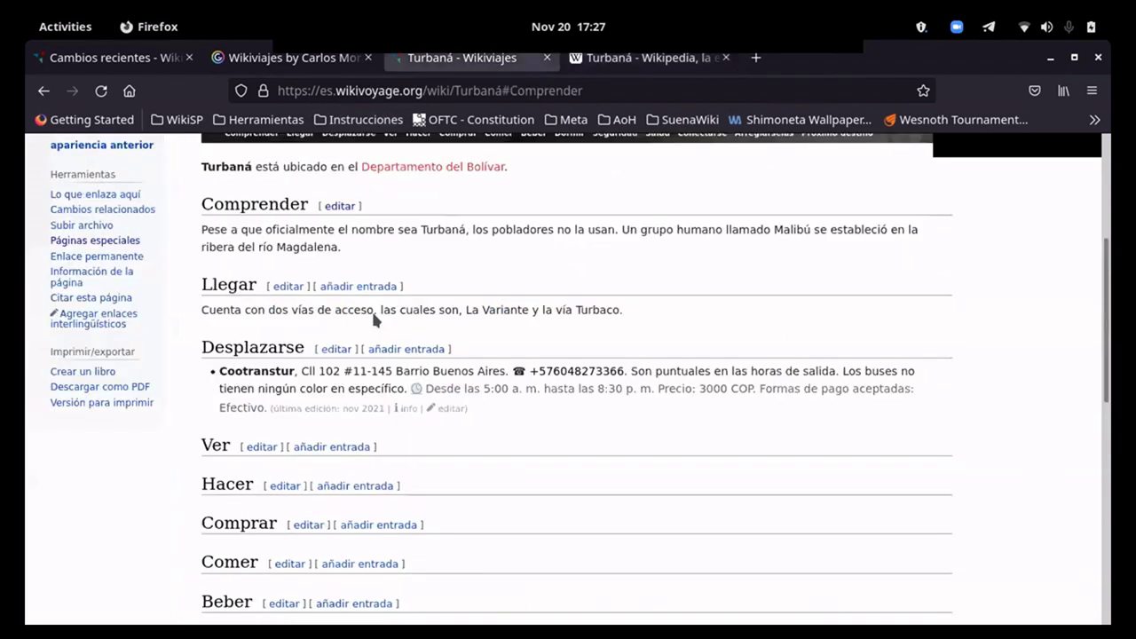
scroll(372, 320, "up", 1)
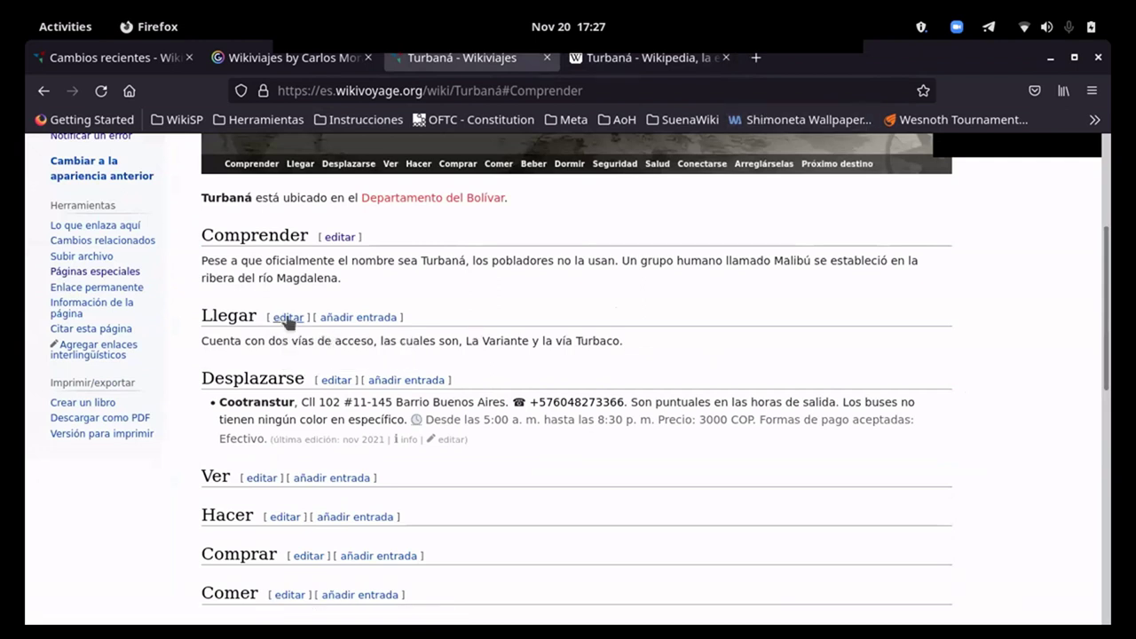
left_click(328, 382)
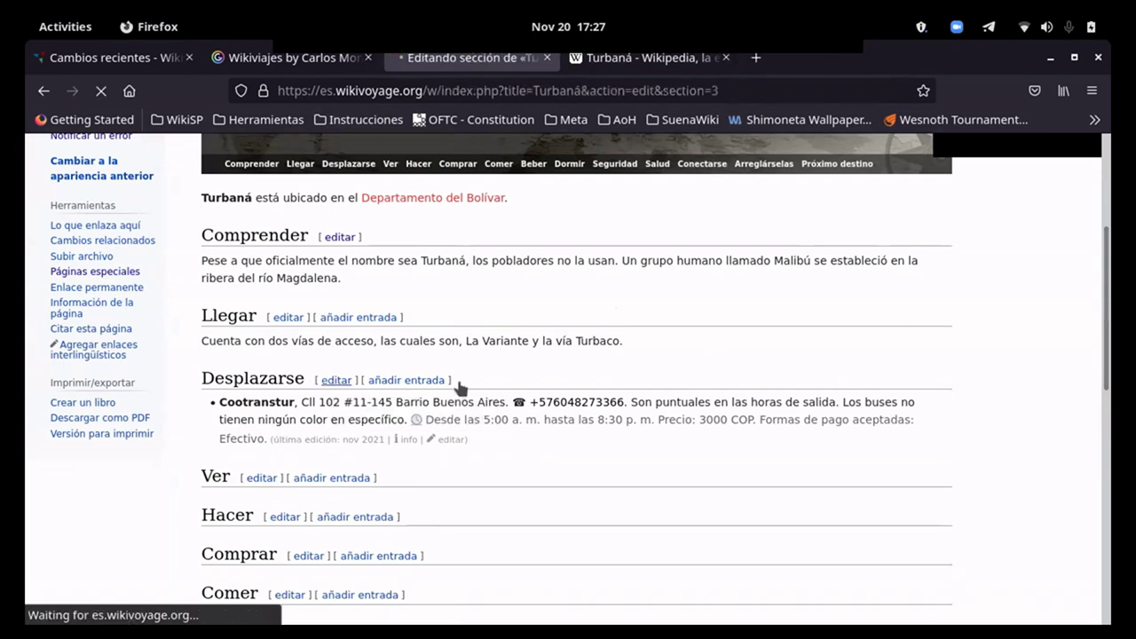
left_click(318, 386)
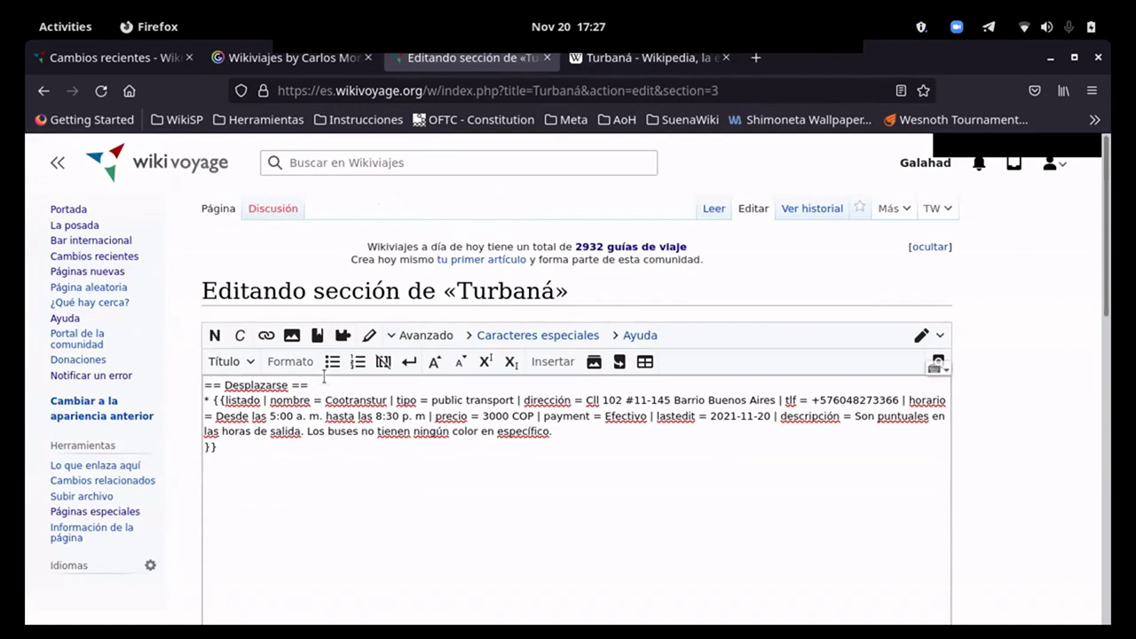
key("Return")
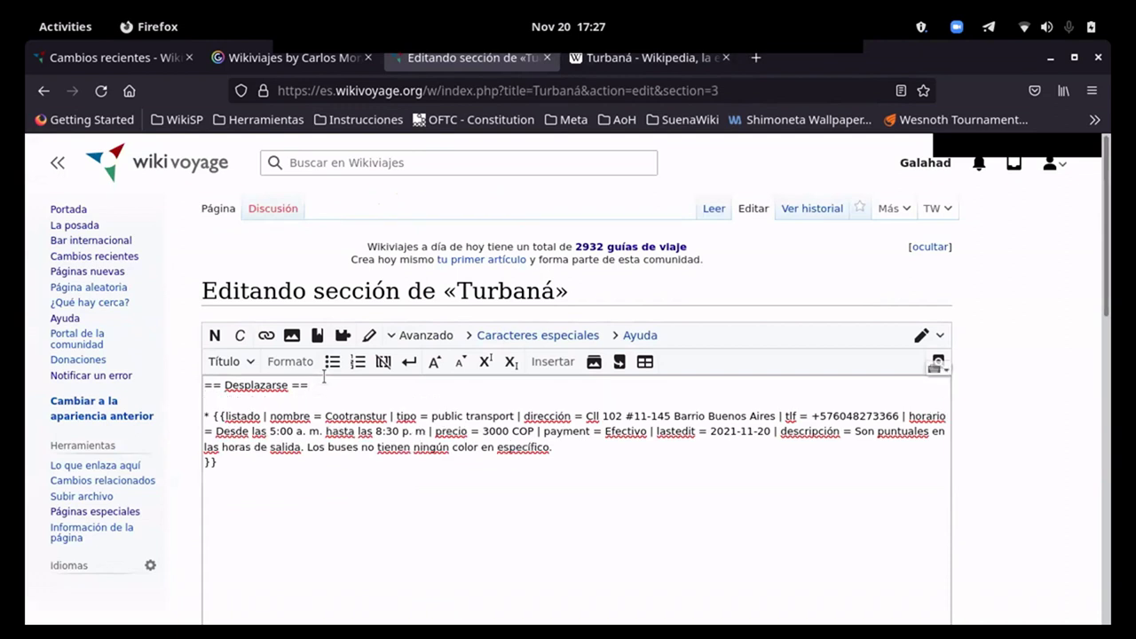
type("Los buses en Turbaná")
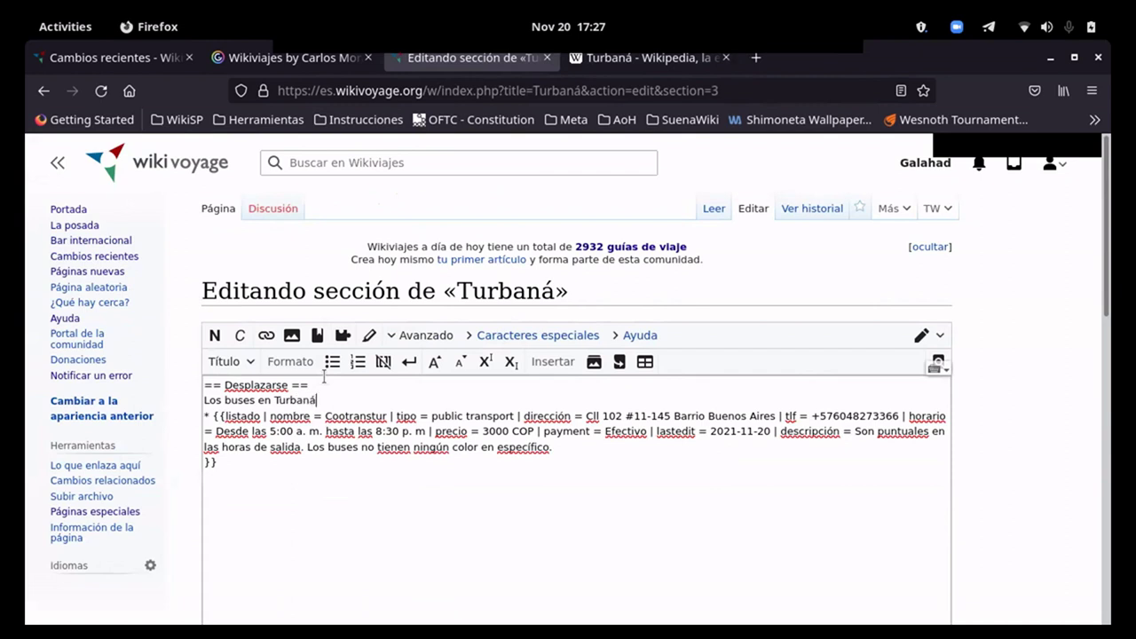
type(" se les dice co")
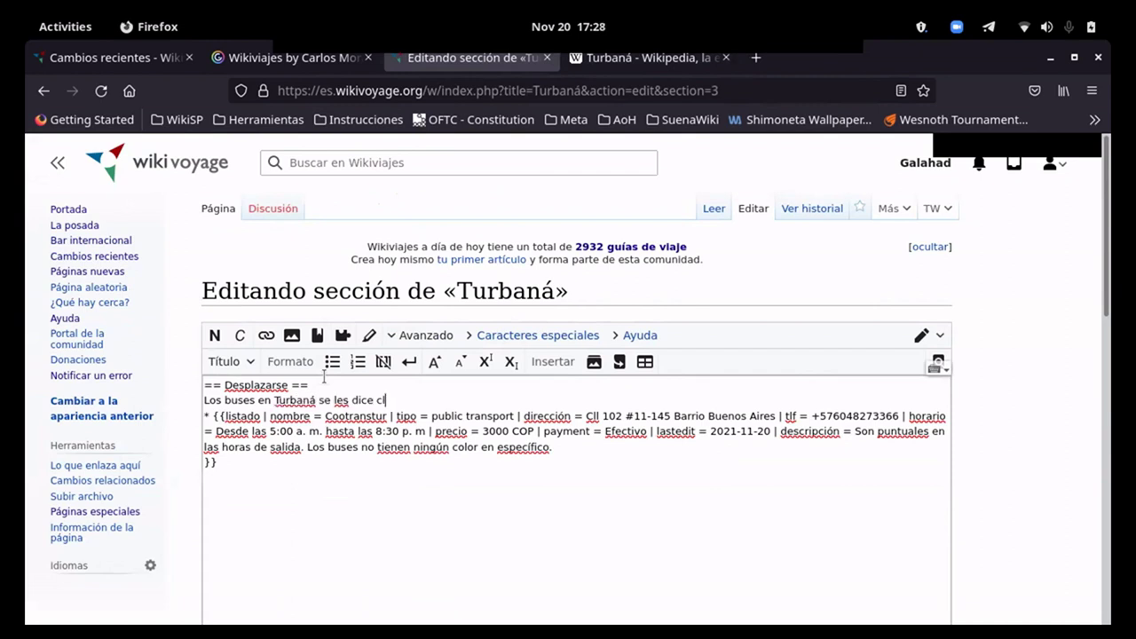
type("lectivos, abajo existe una")
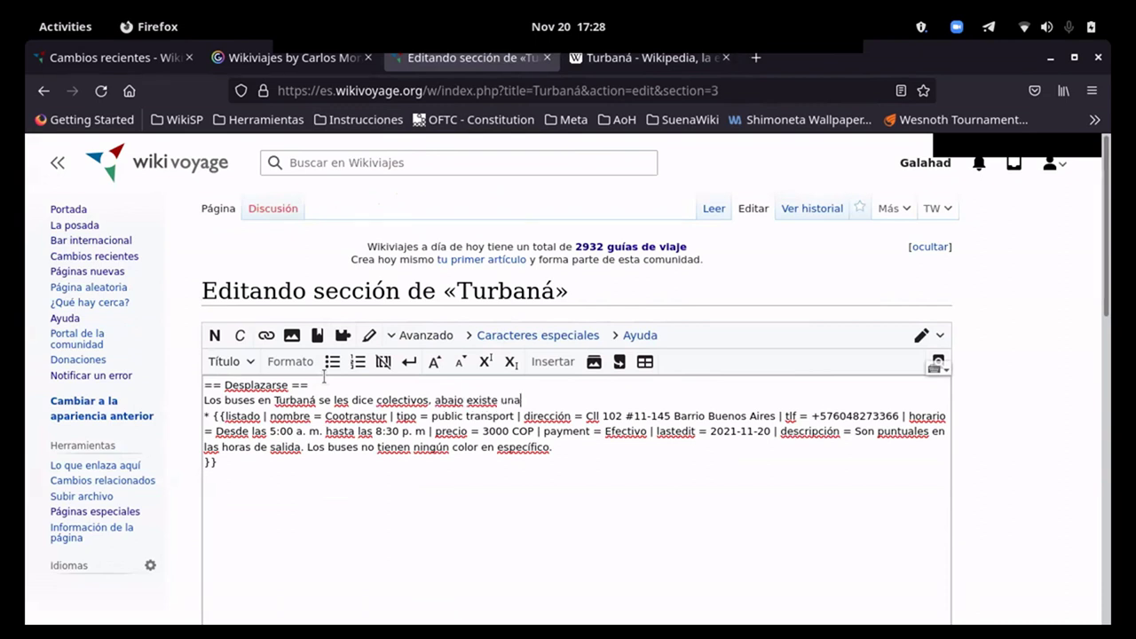
type(" lista de los transportes.")
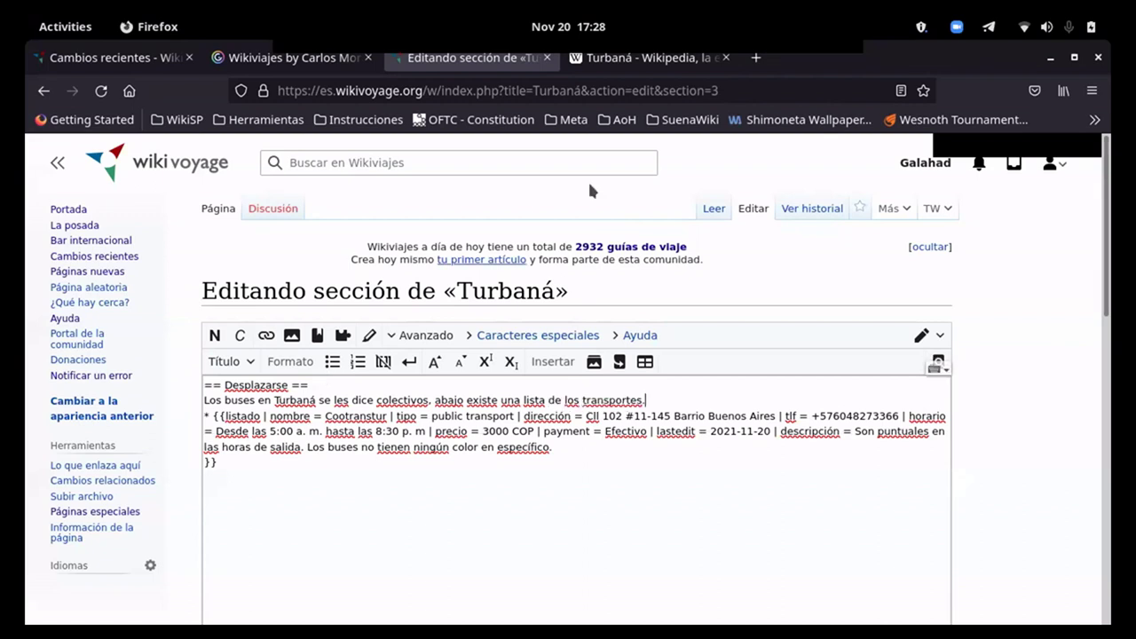
left_click(646, 57)
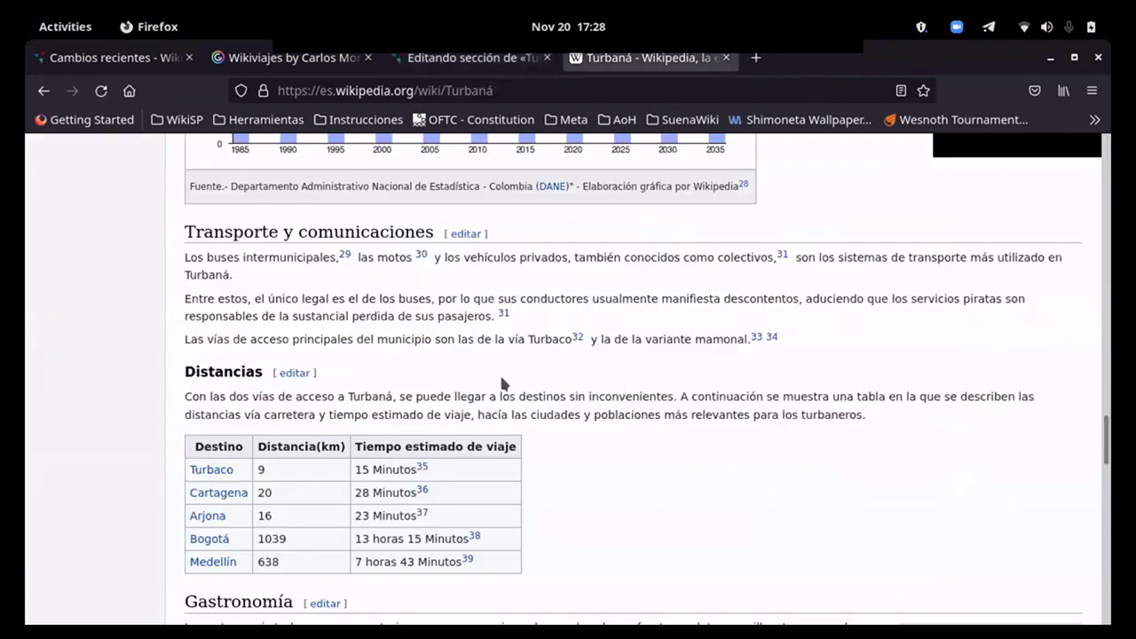
left_click(471, 58)
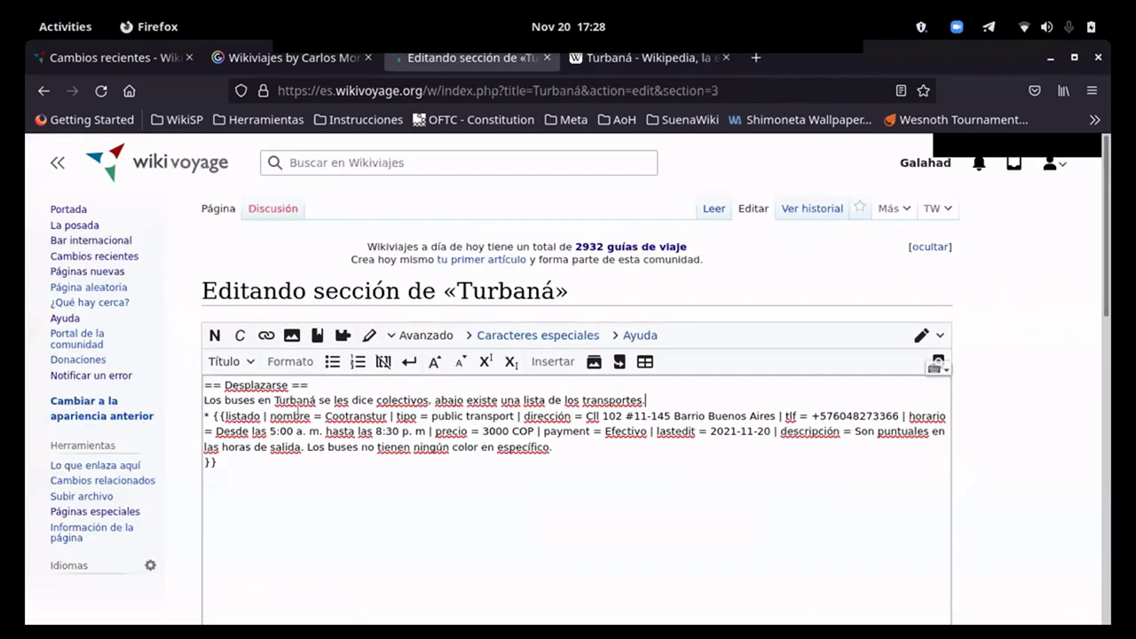
scroll(208, 480, "down", 5)
Step: Publish the Desplazarse edit and start editing Seguridad, checking Wikipedia's Turbaná article for reference
key("alt+shift+s")
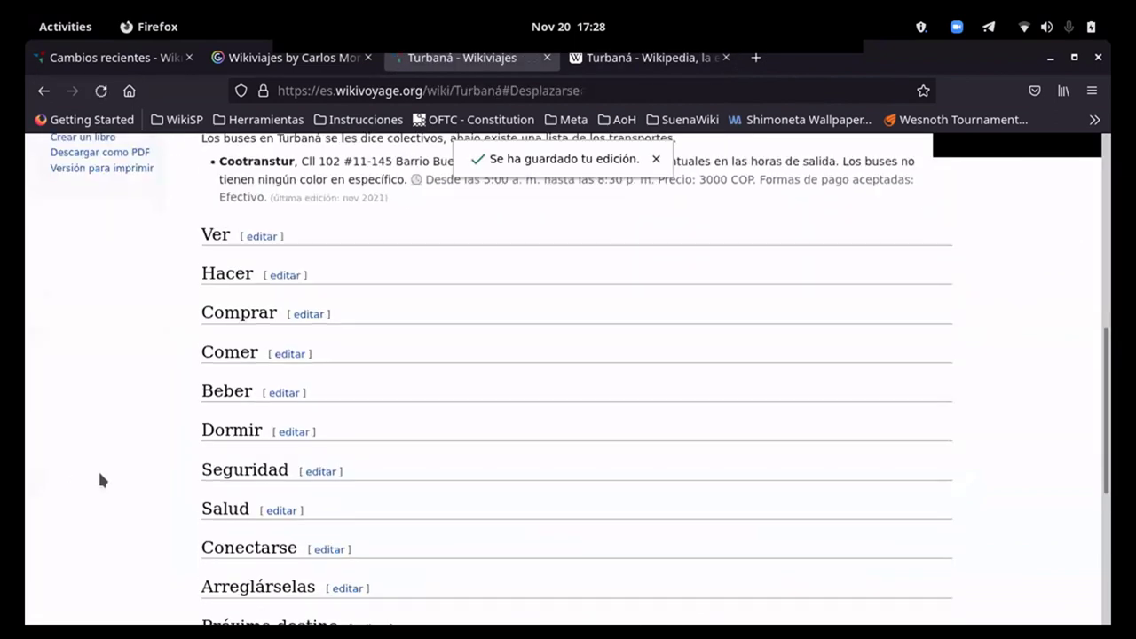
left_click(320, 323)
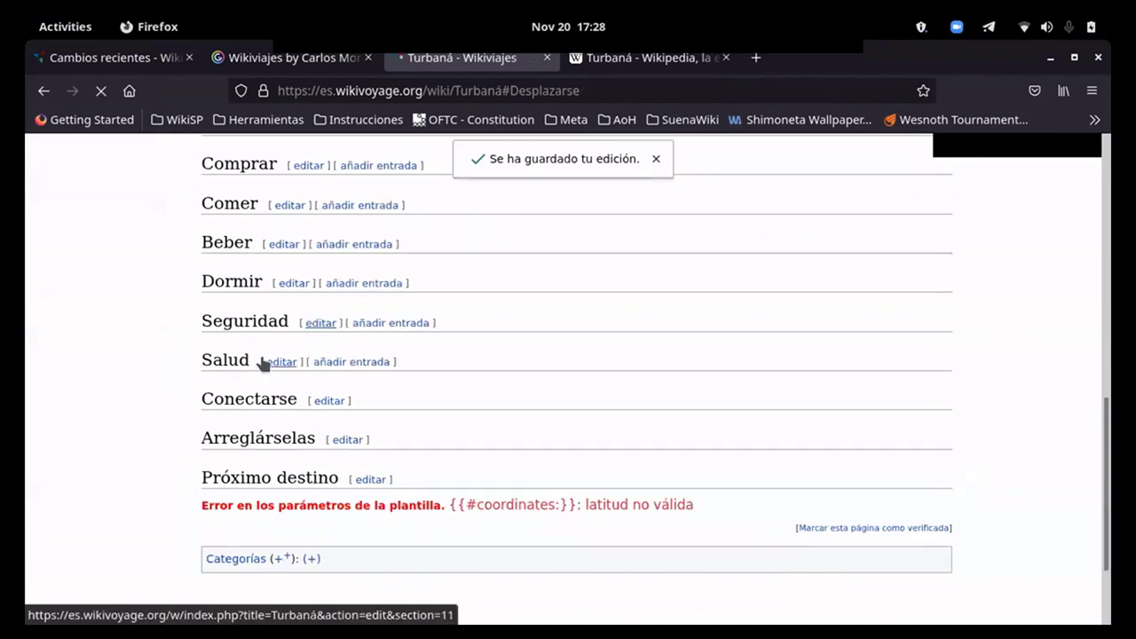
left_click(621, 58)
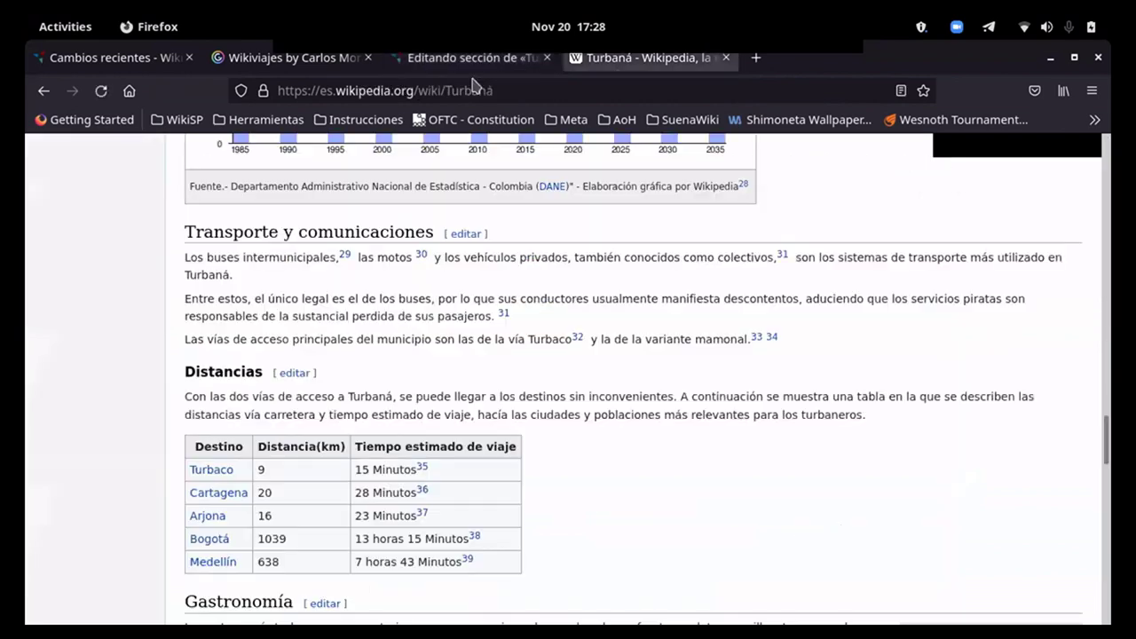
left_click(471, 59)
Step: Write a Seguridad warning to guard belongings when boarding colectivos, where thefts are reported, and publish
type("Se debe mante")
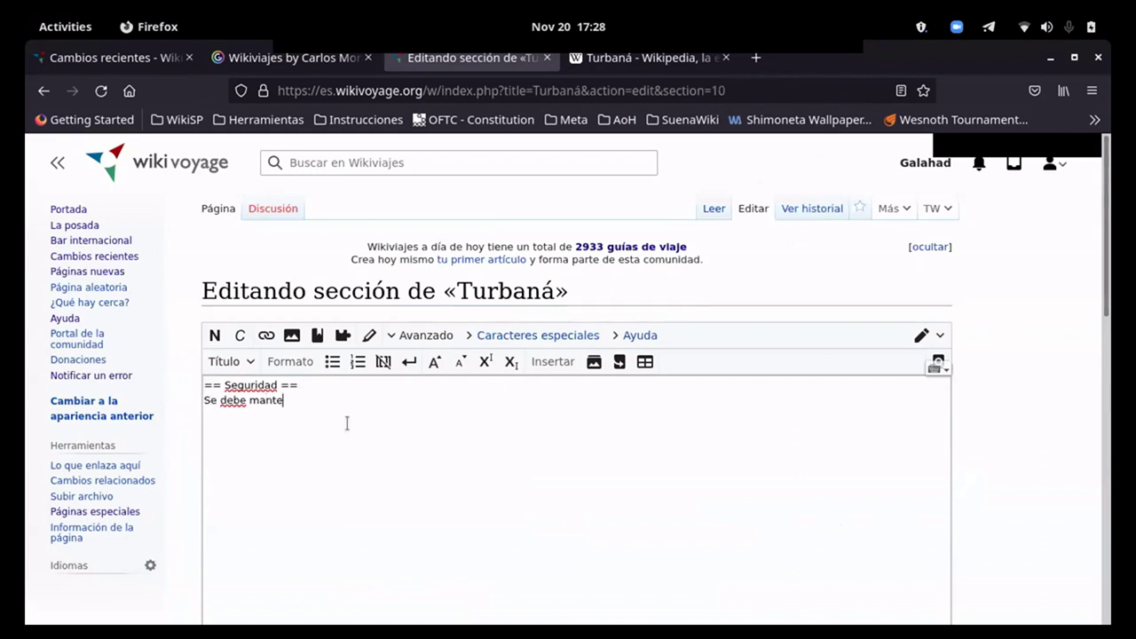
type("ner extremo cuidado con sus perteneic")
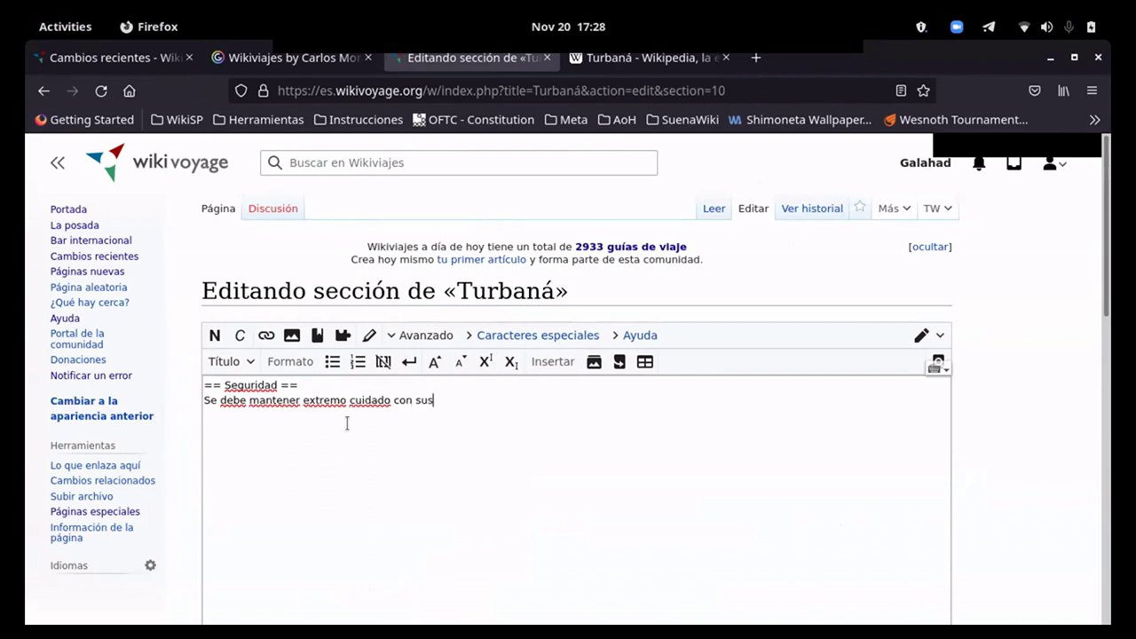
key("BackSpace")
key("BackSpace")
type("ncias. ")
type("en especial")
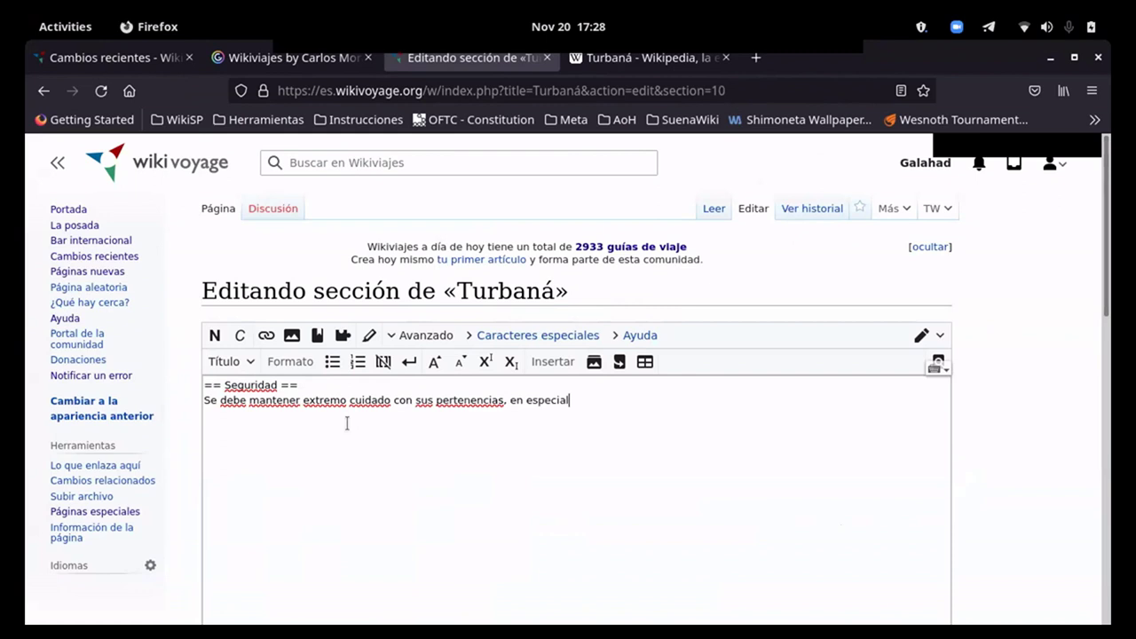
type(" a la hora de subir a colectivos.")
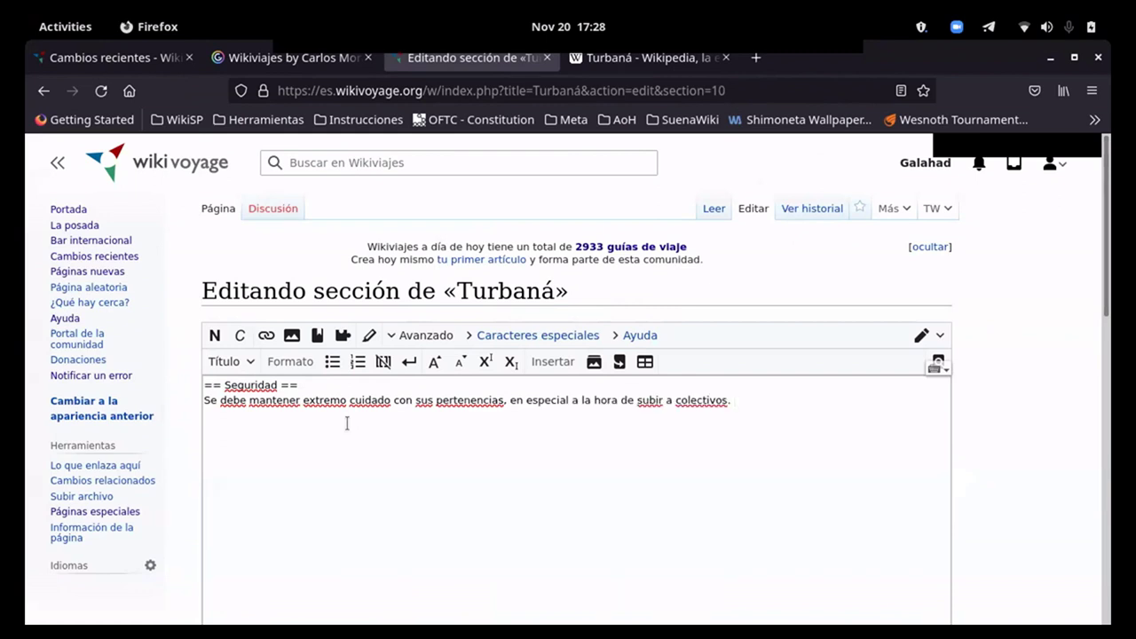
type(" Se ha informado ampliam")
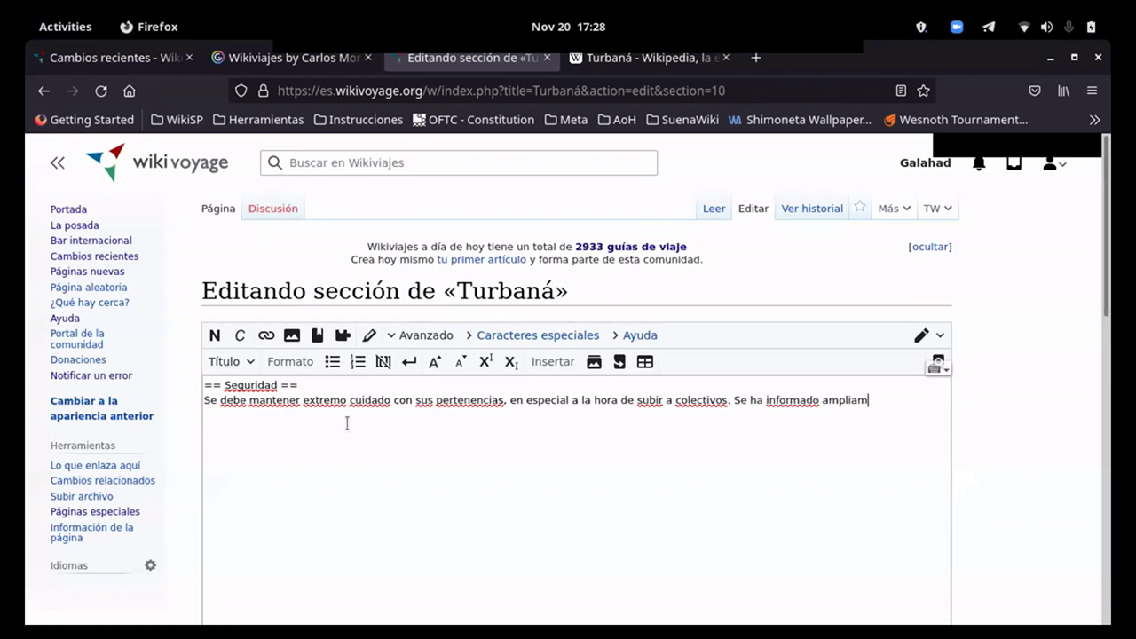
type("ente que much")
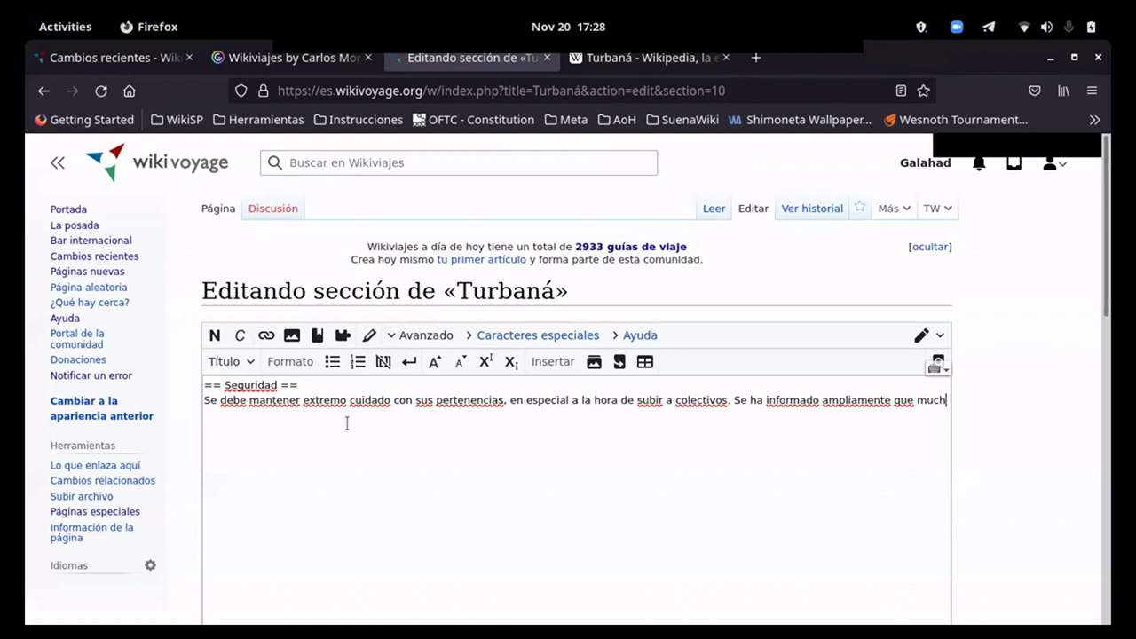
type("os de estos s")
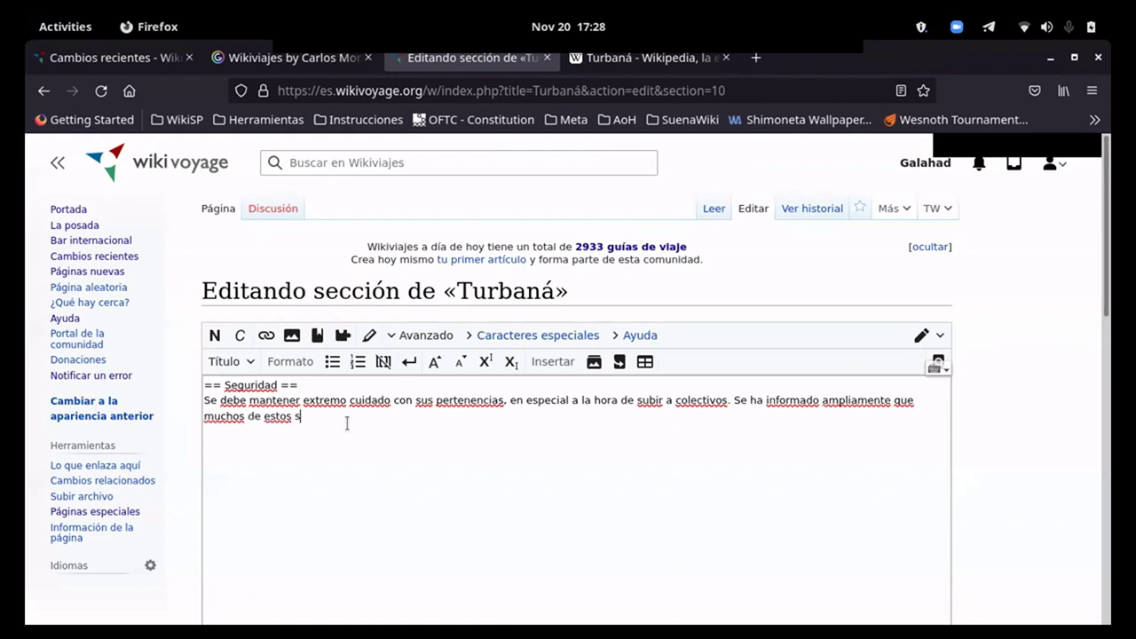
type("ustraen las per")
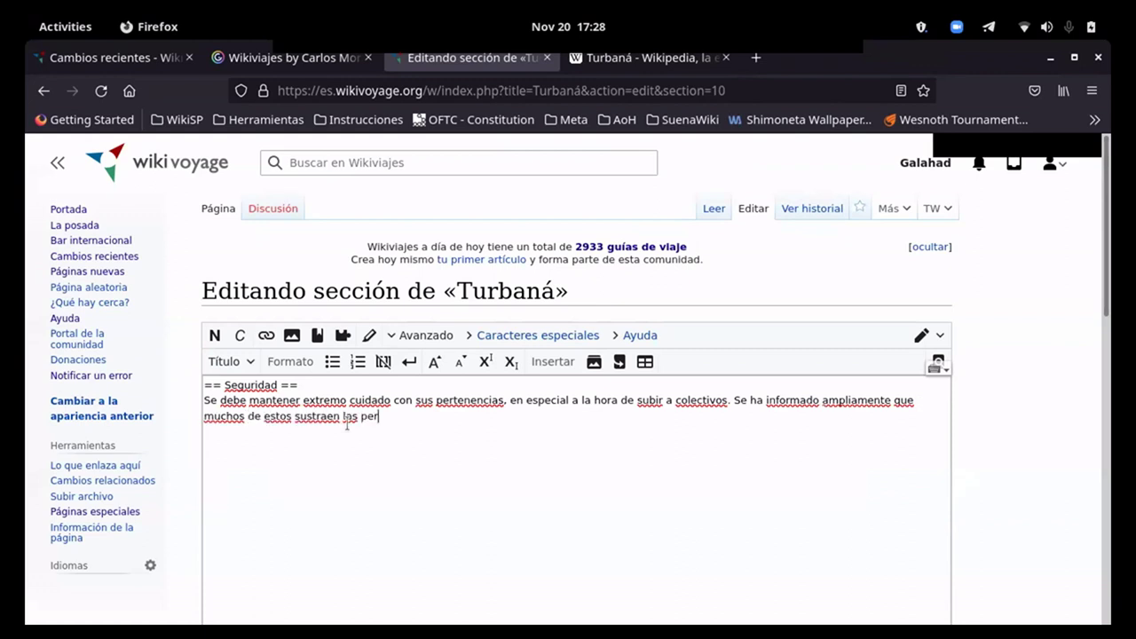
type("tenencias de los v")
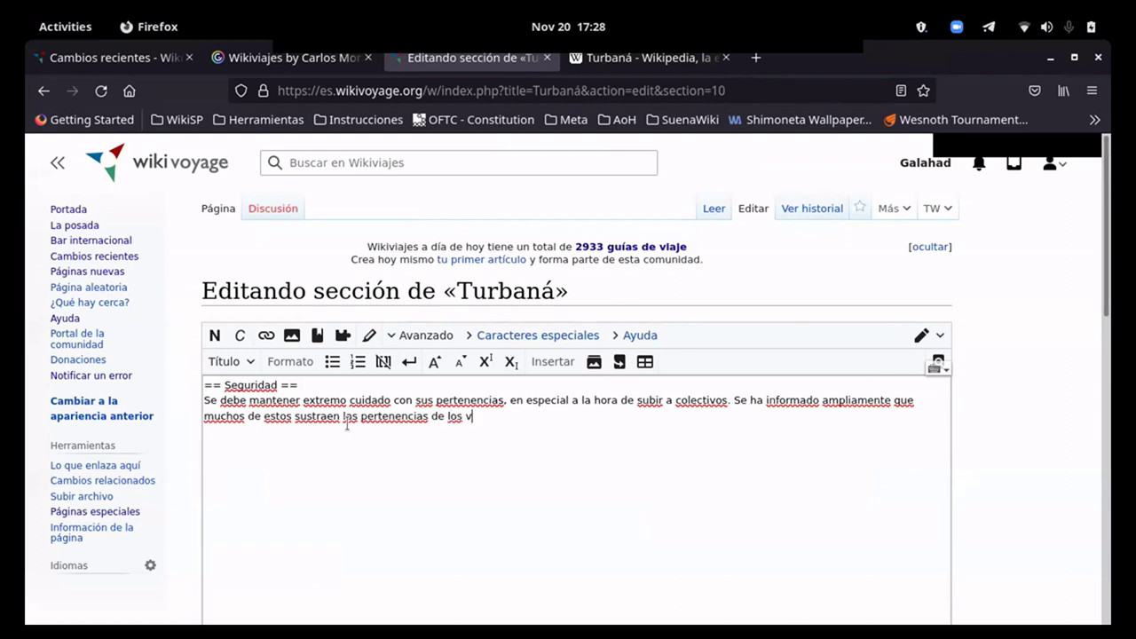
type("iajeros.")
scroll(158, 457, "down", 4)
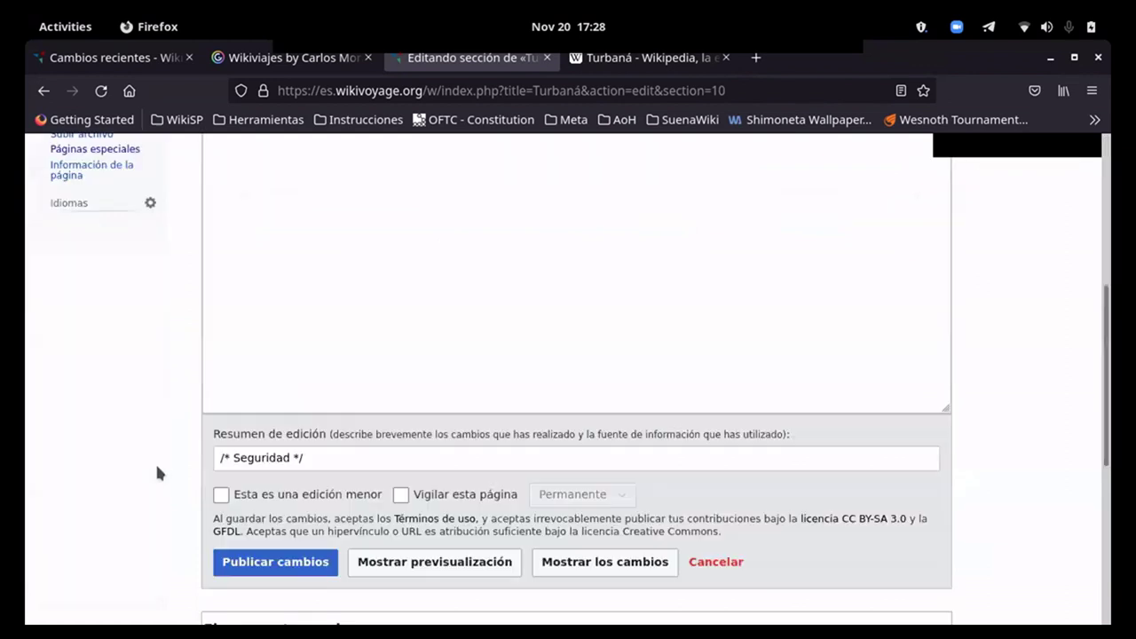
left_click(271, 566)
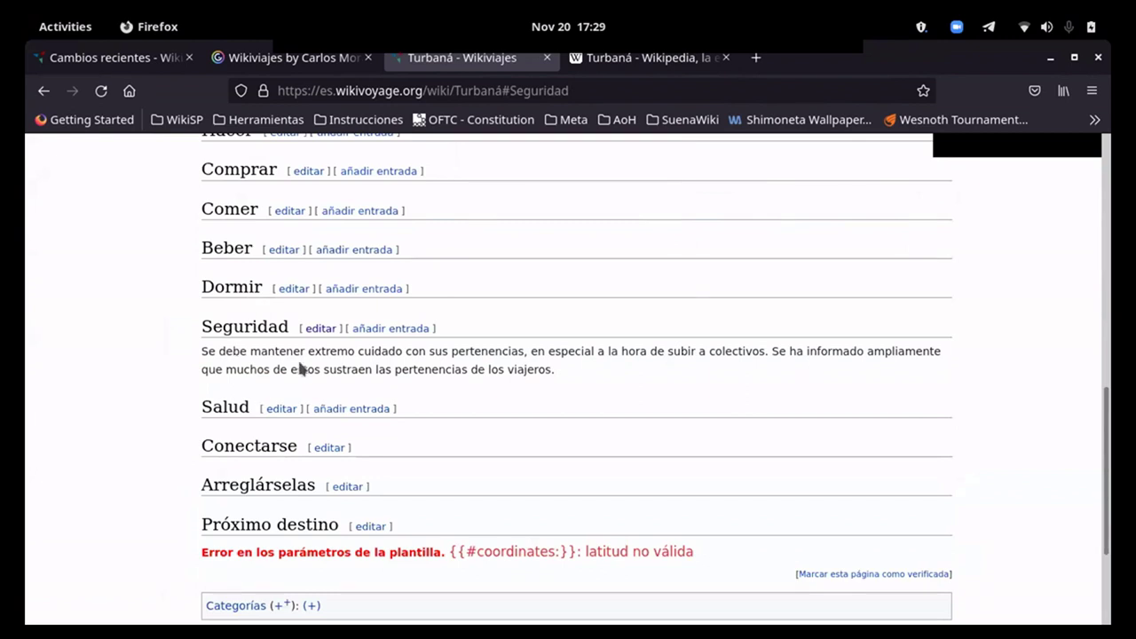
left_click(651, 64)
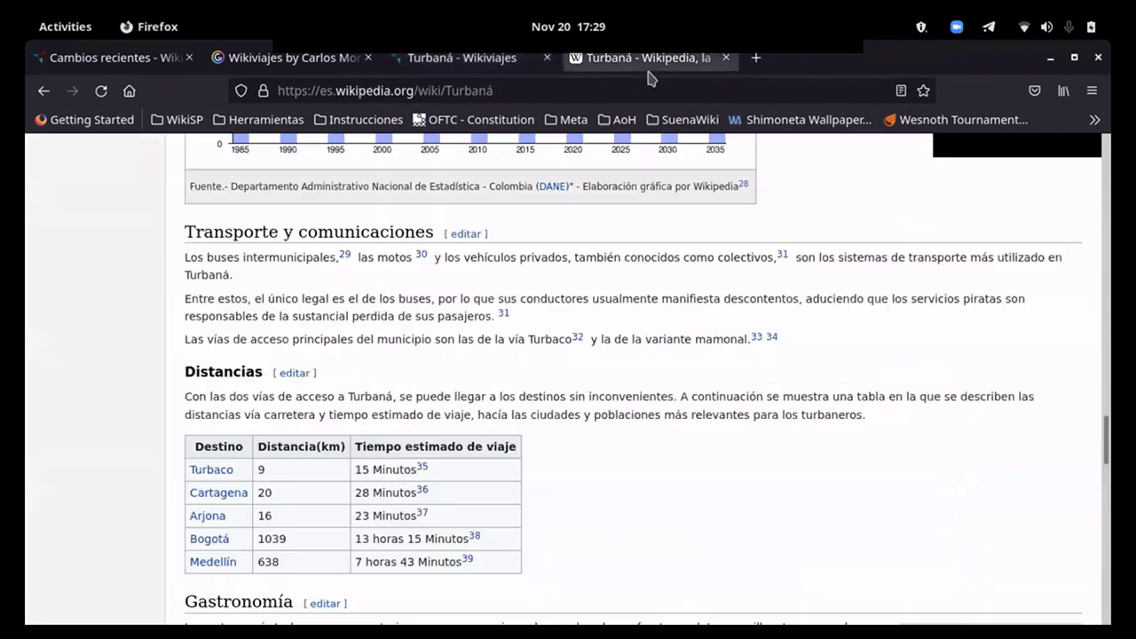
scroll(592, 410, "down", 2)
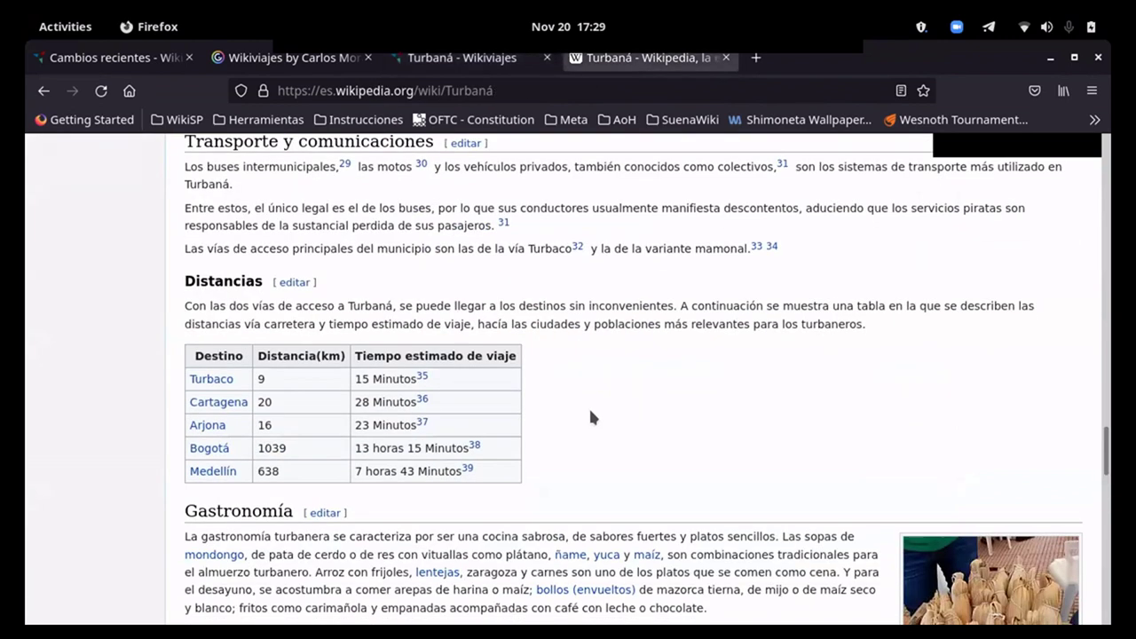
scroll(590, 417, "down", 2)
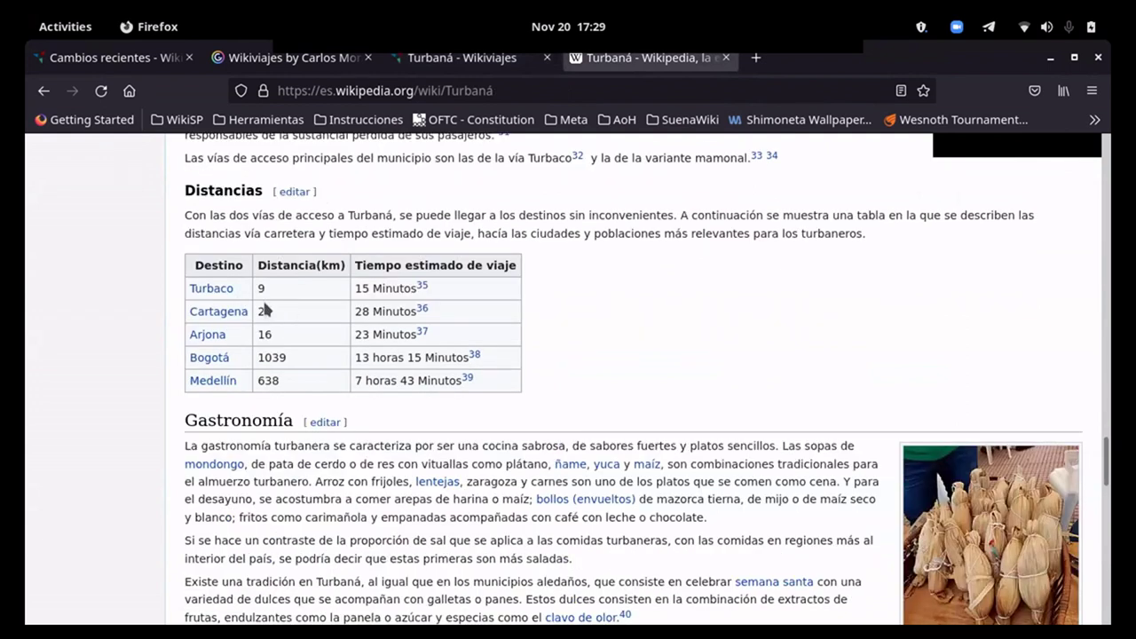
left_click(387, 60)
scroll(406, 166, "up", 5)
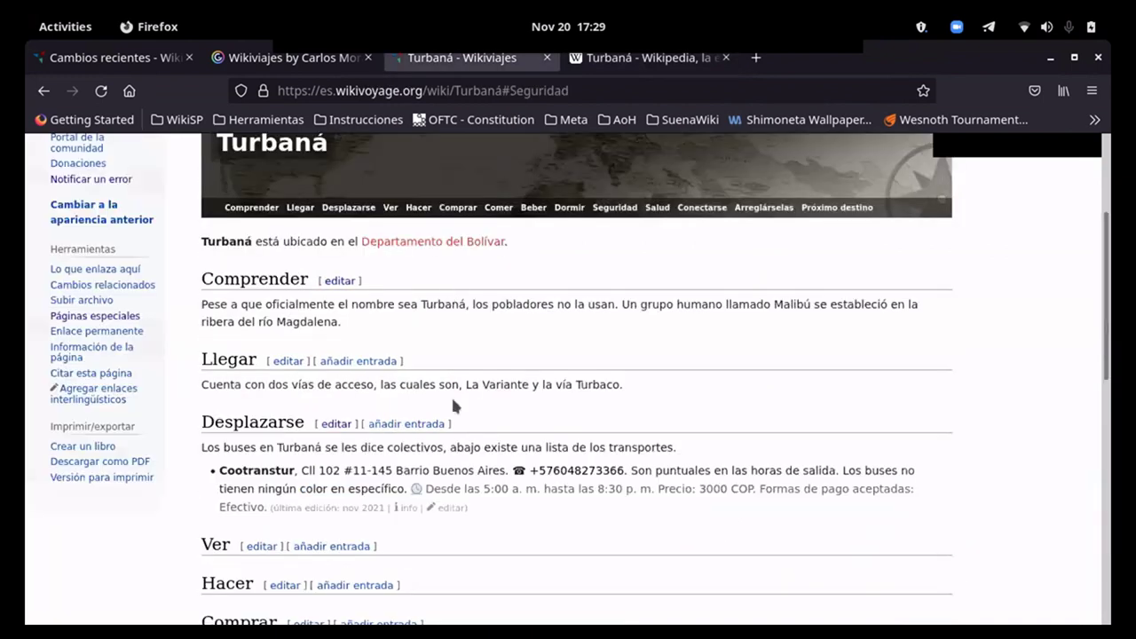
Step: Begin the Llegar text with 'Desde Turbaco a Turbaná existe aproximadamente' and select that phrase
left_click(297, 361)
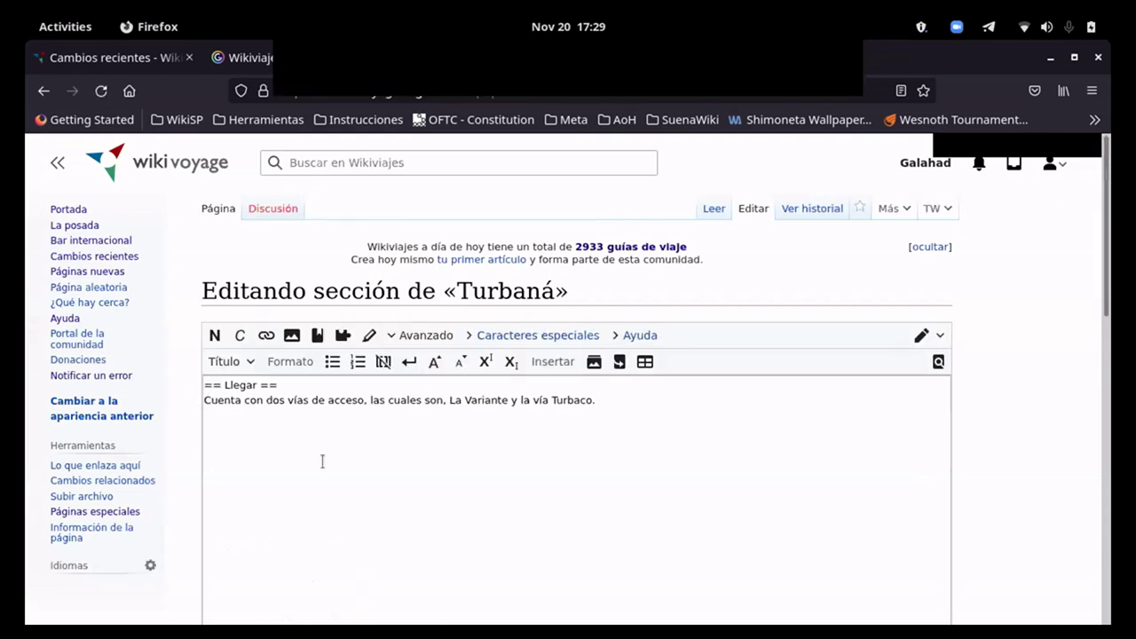
left_click(205, 400)
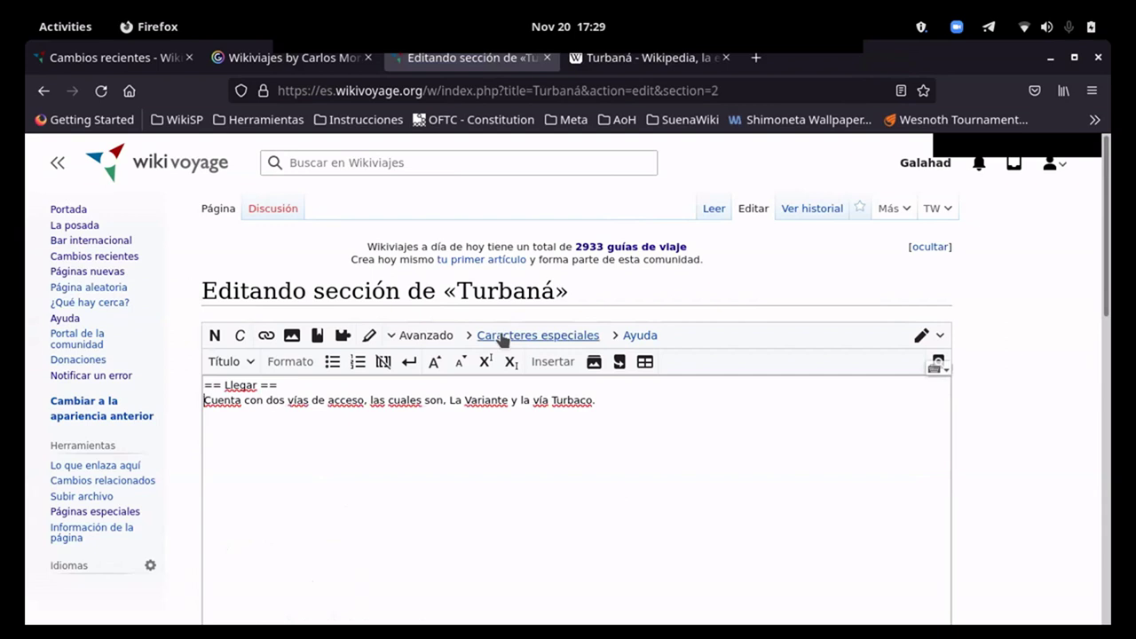
type("Desde Turbaco a Turbaná existe aproximadamente")
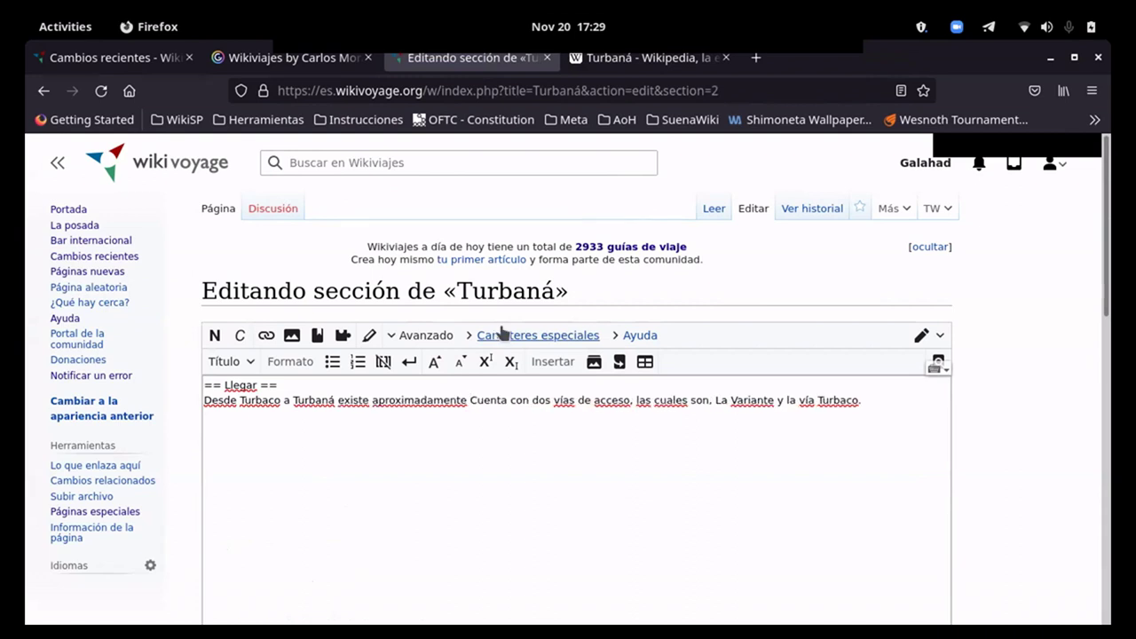
left_click_drag(467, 401, 204, 397)
key("shift+End")
key("shift+Home")
Step: Replace it with 'Se puede llegar en nueve minutos a Turbaná mediante la vía de Turbanco.' and publish
type("Se puede ")
type("llegar d")
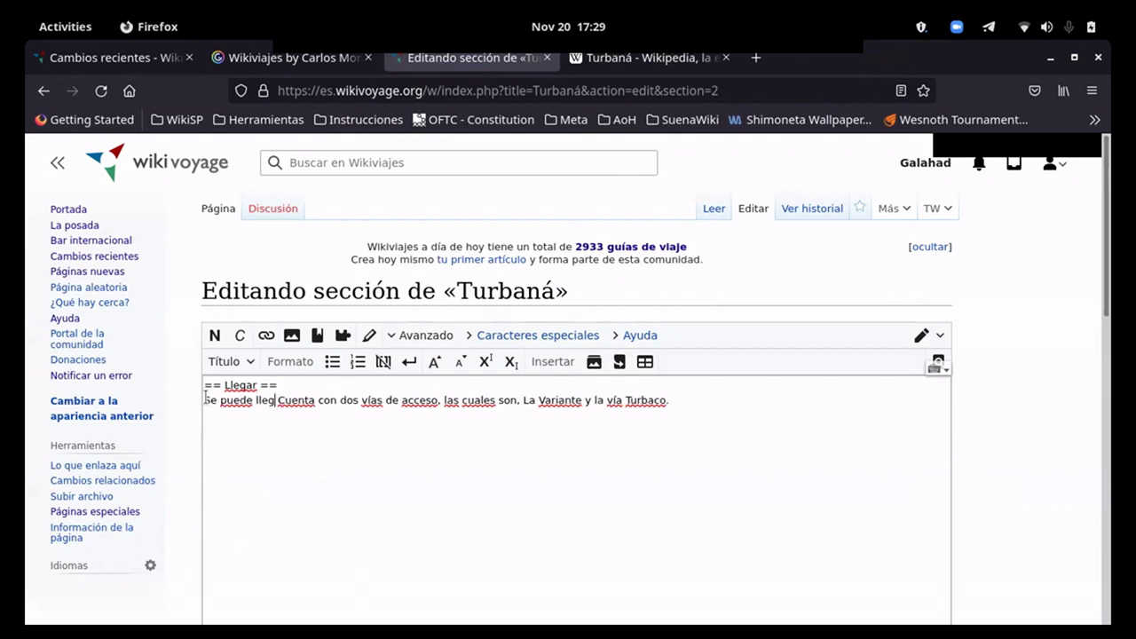
type("eCuenta con dos vías de")
key("BackSpace")
key("BackSpace")
key("BackSpace")
key("BackSpace")
key("BackSpace")
type("en nueve minutos ")
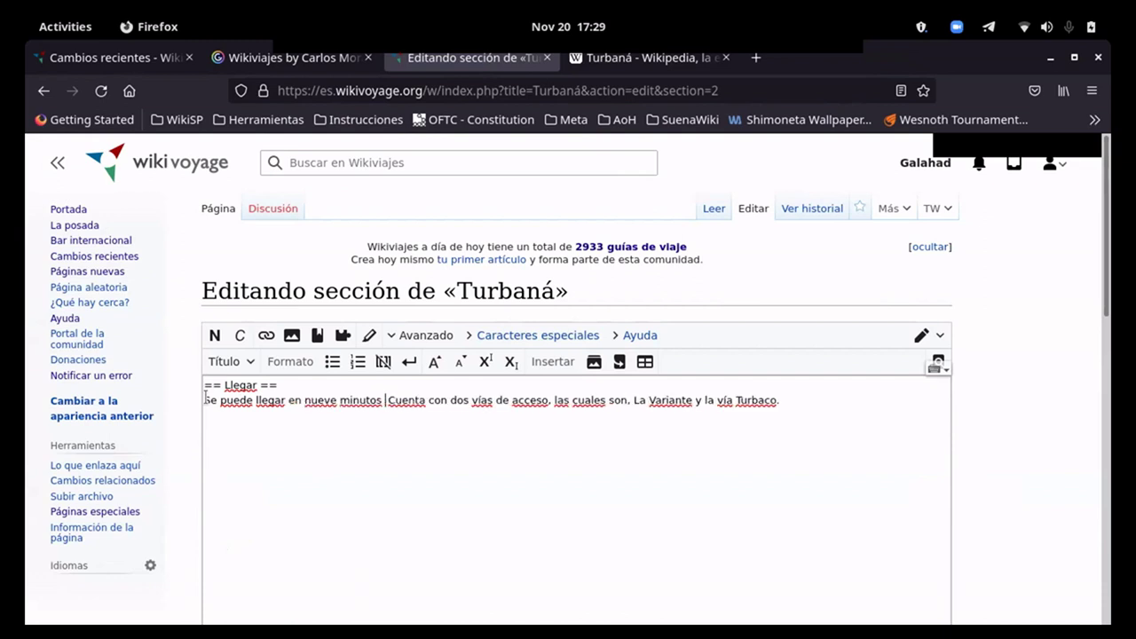
type("a Turbaná vi")
key("BackSpace")
key("BackSpace")
key("BackSpace")
type("mediante la vía de ")
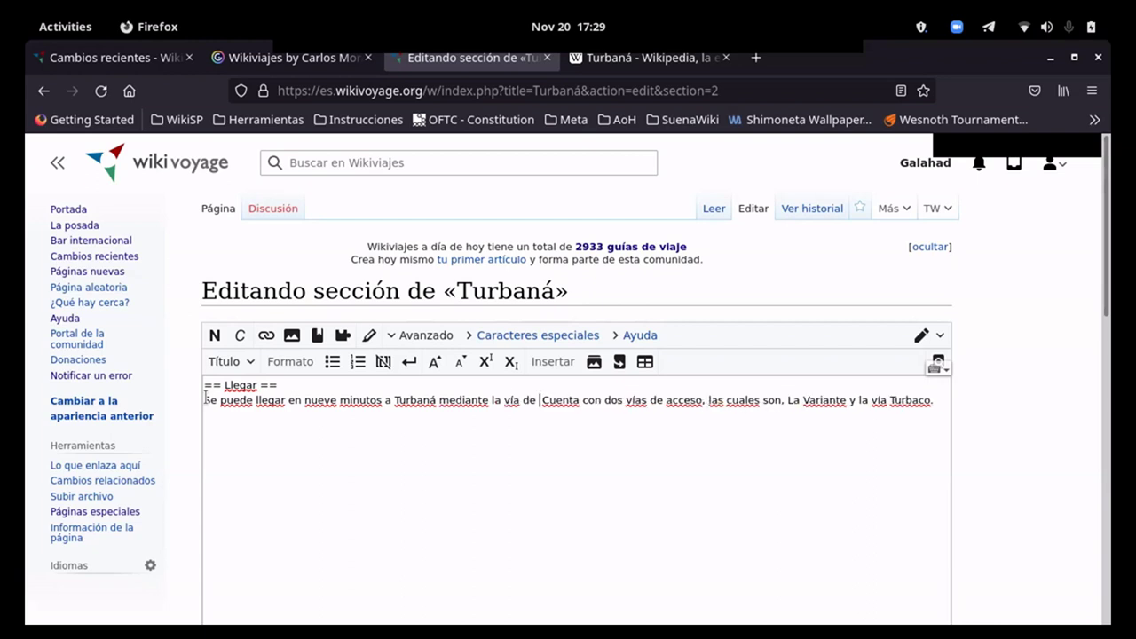
type("Turbanco.")
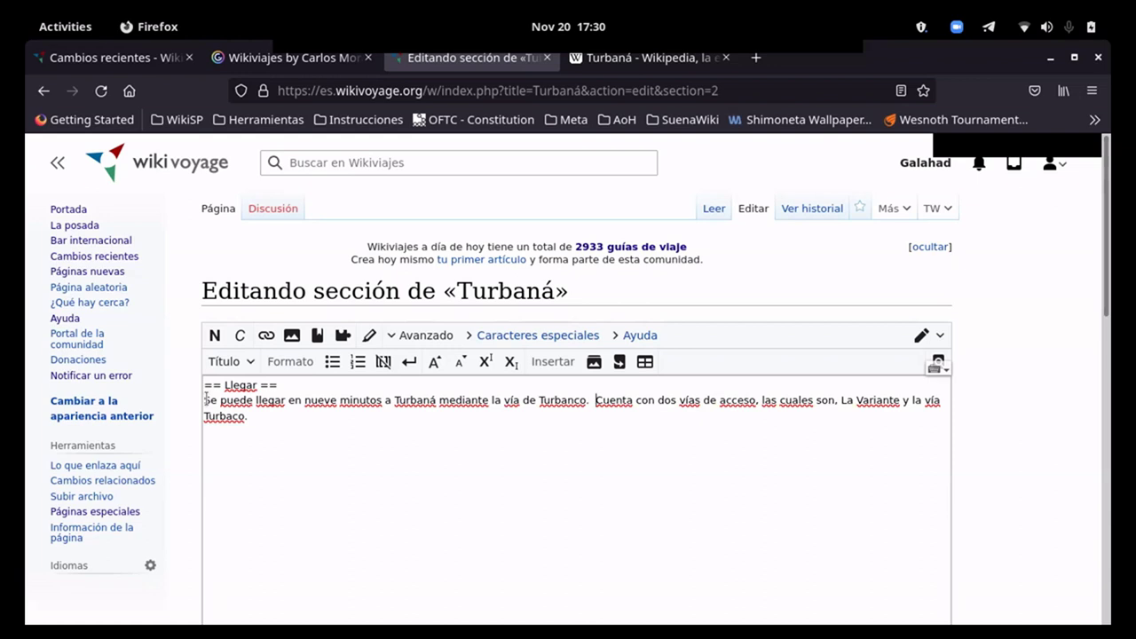
key("BackSpace")
scroll(84, 499, "down", 10)
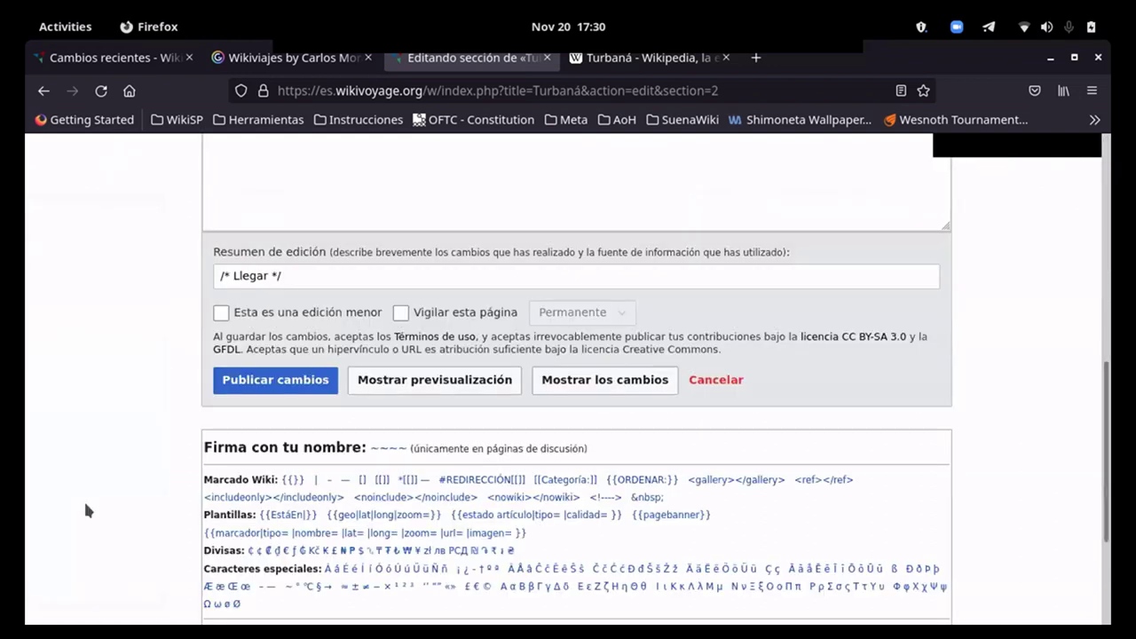
key("alt+shift+s")
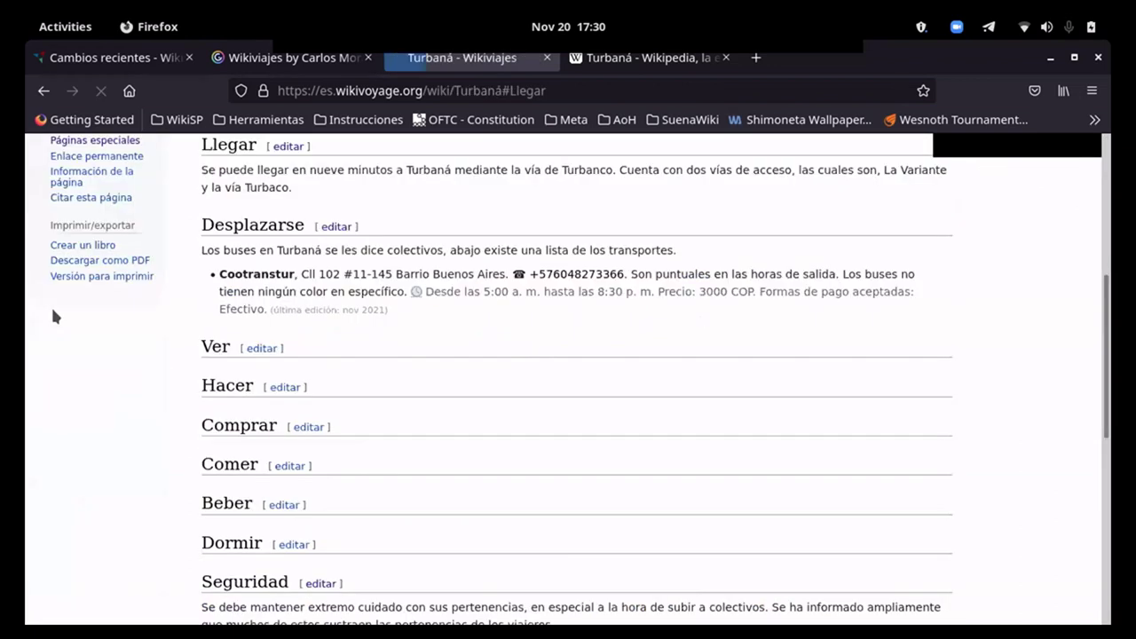
Step: Correct 'Turbanco' to 'Turbaco' in the Llegar section and publish the fix
scroll(562, 342, "up", 3)
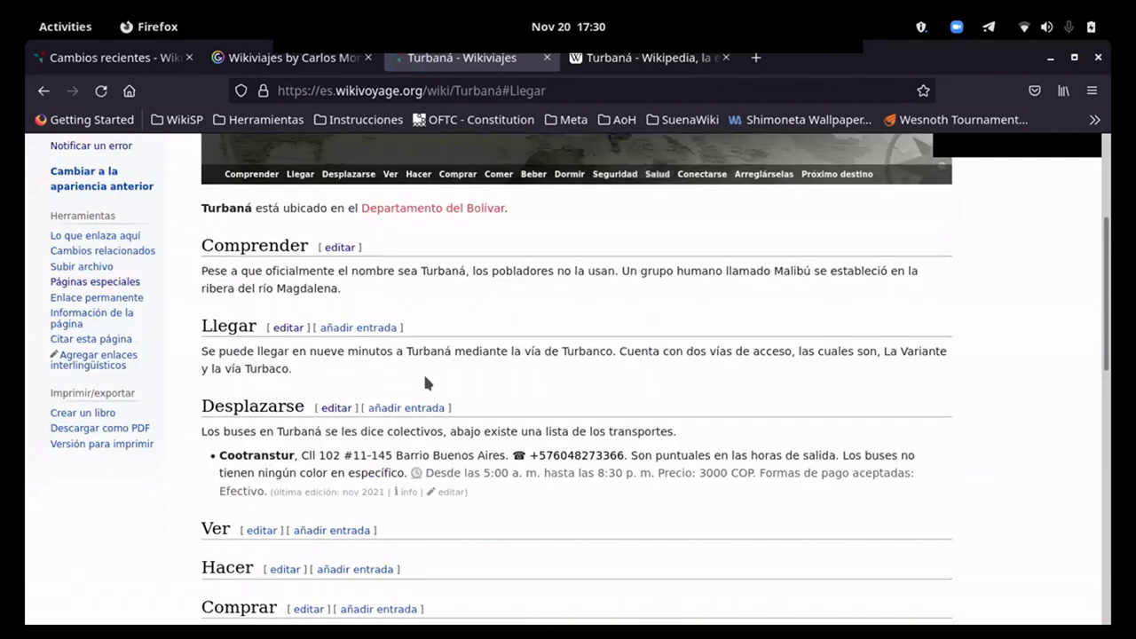
left_click(288, 327)
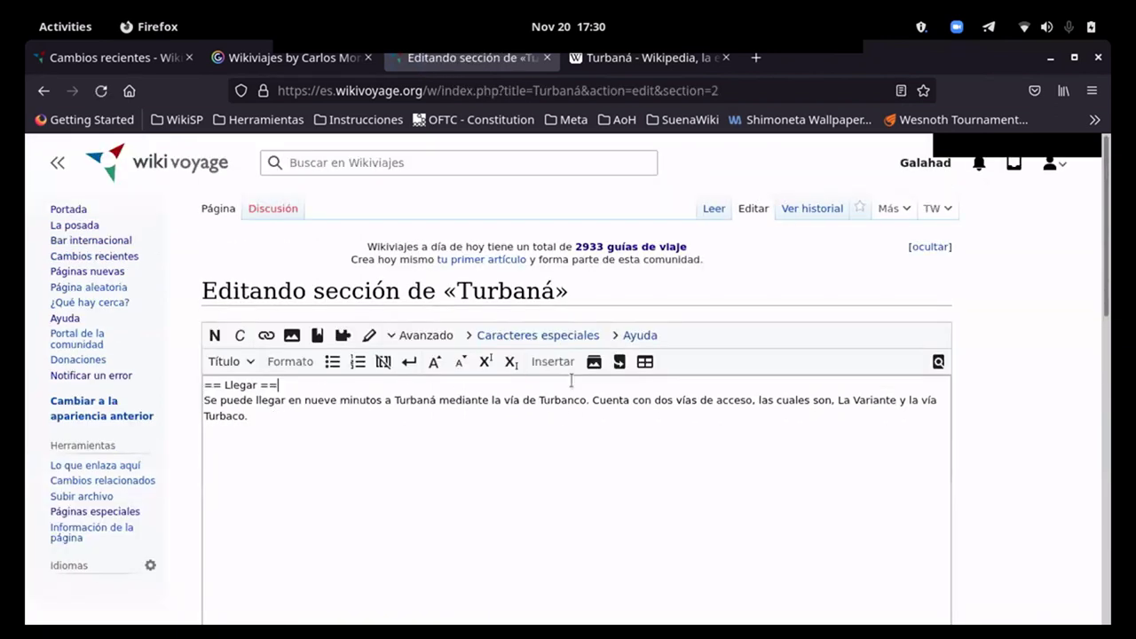
left_click(574, 401)
key("BackSpace")
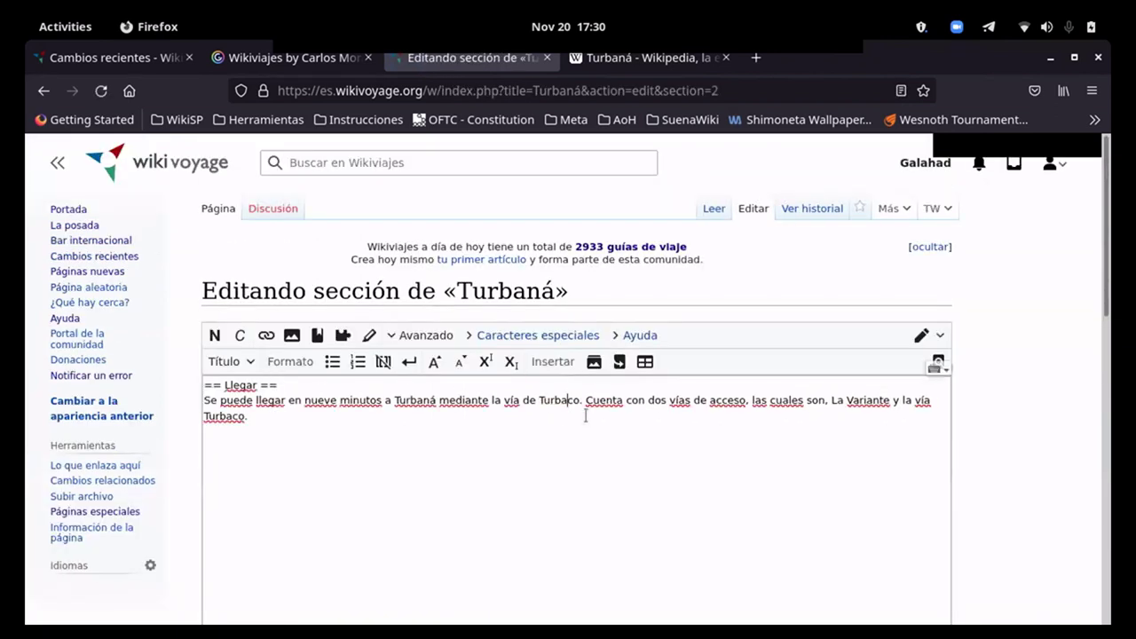
key("alt+shift+s")
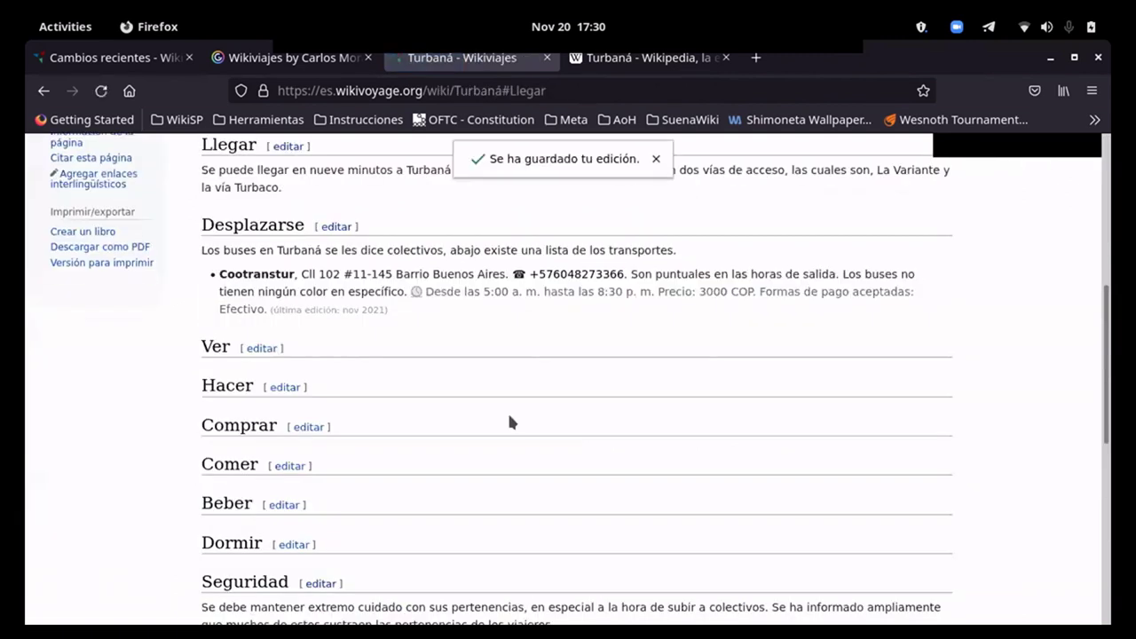
scroll(507, 410, "up", 3)
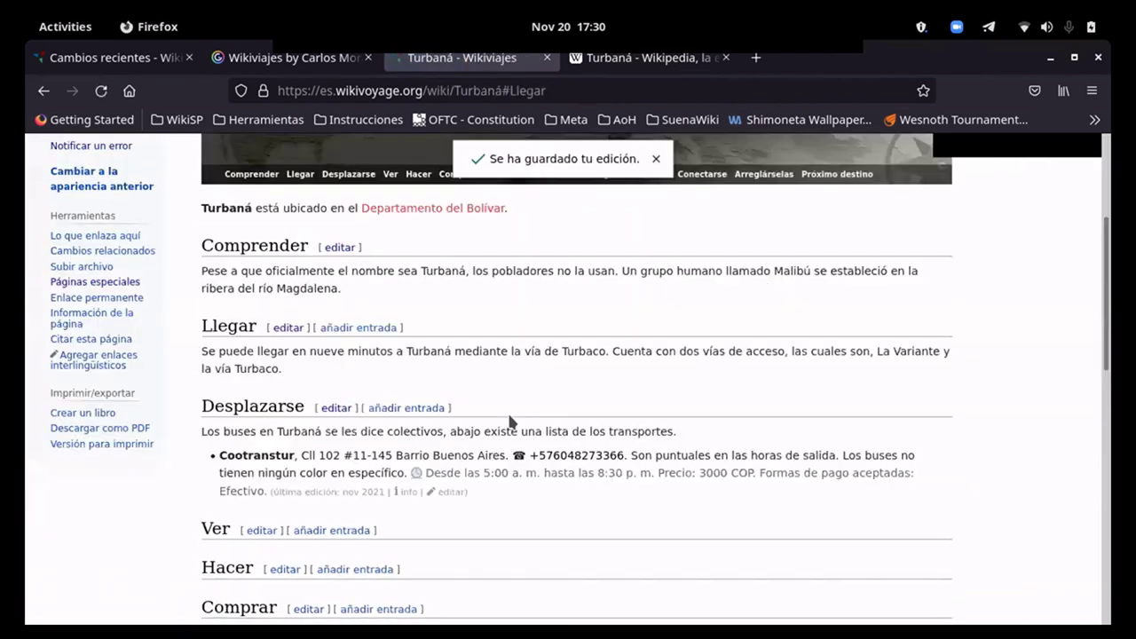
scroll(507, 388, "down", 4)
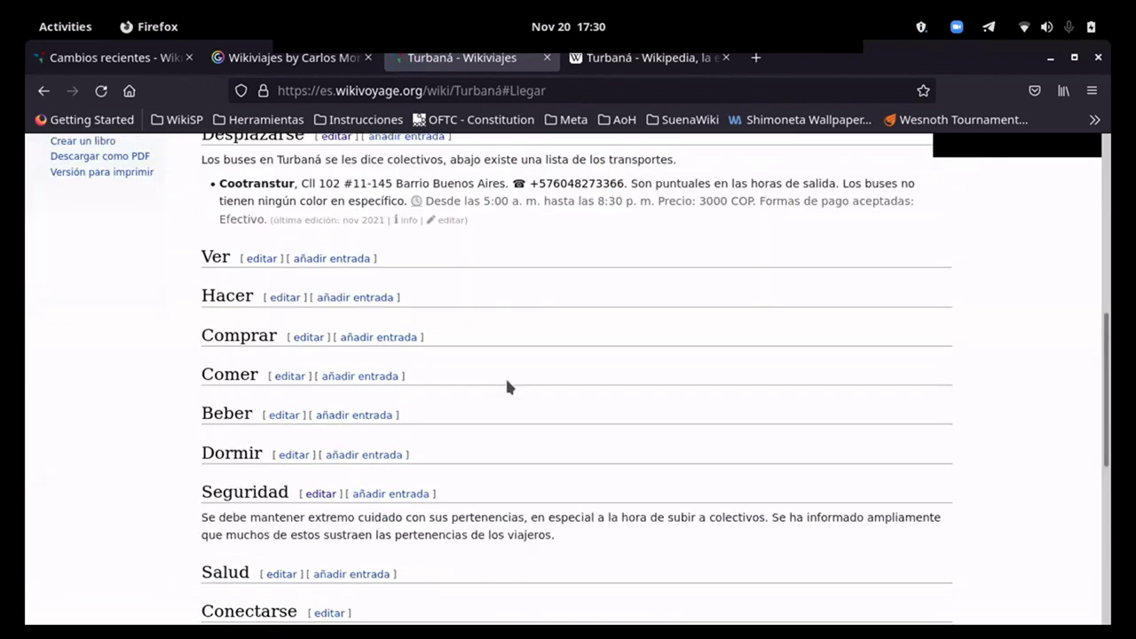
scroll(549, 464, "down", 2)
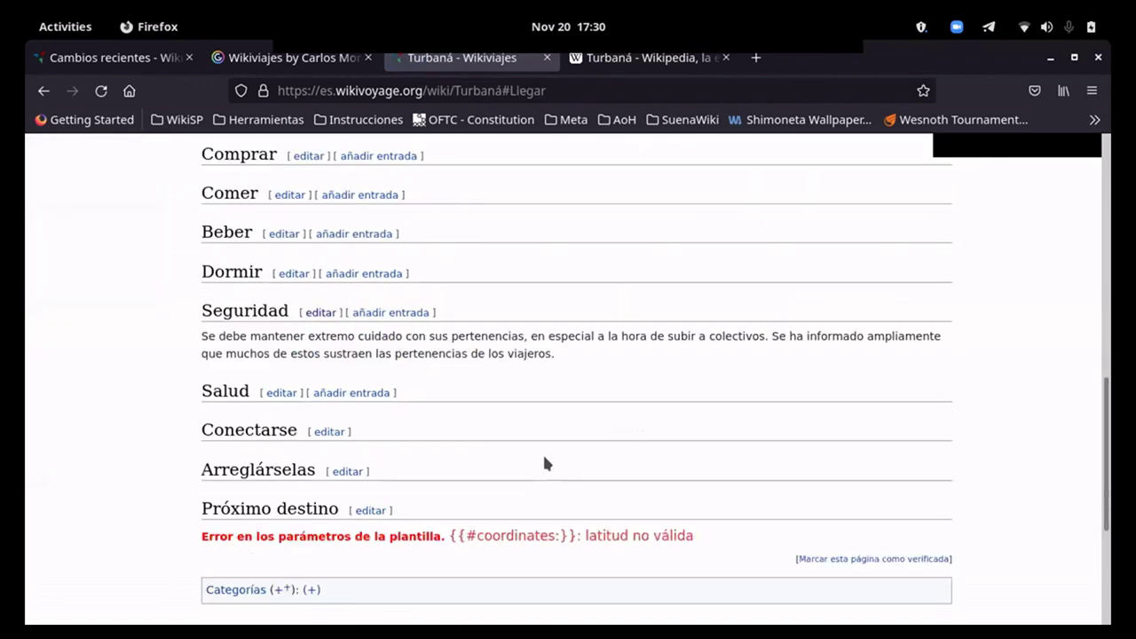
Step: Add the Arreglárselas bullet '* 123: Para llamar a la policía nacional.' and publish it
left_click(356, 473)
left_click(312, 406)
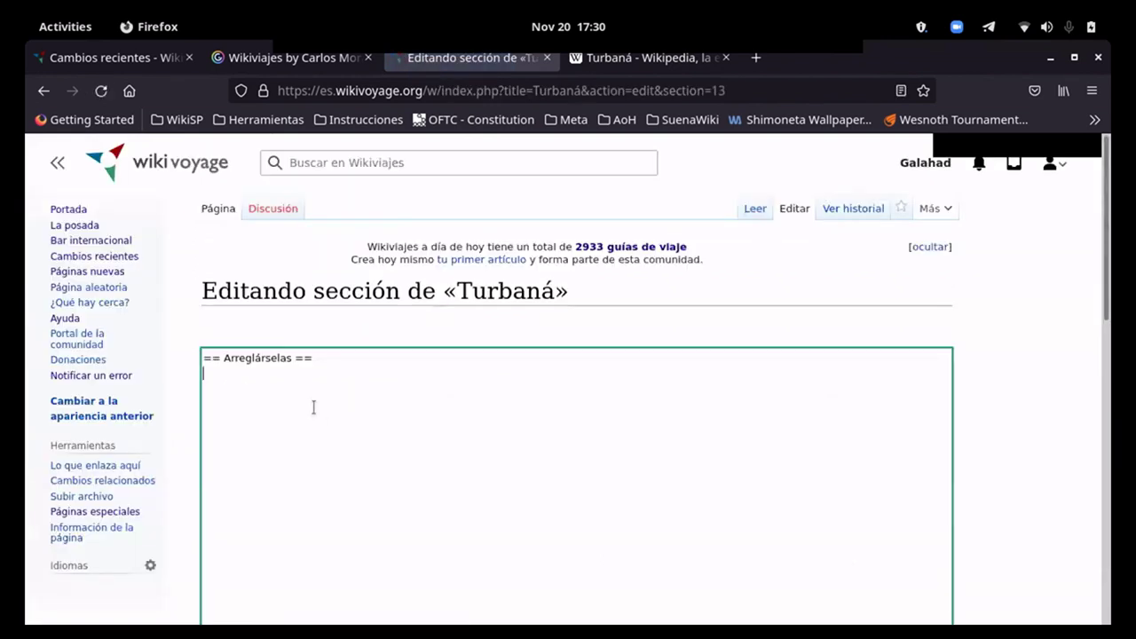
type("*")
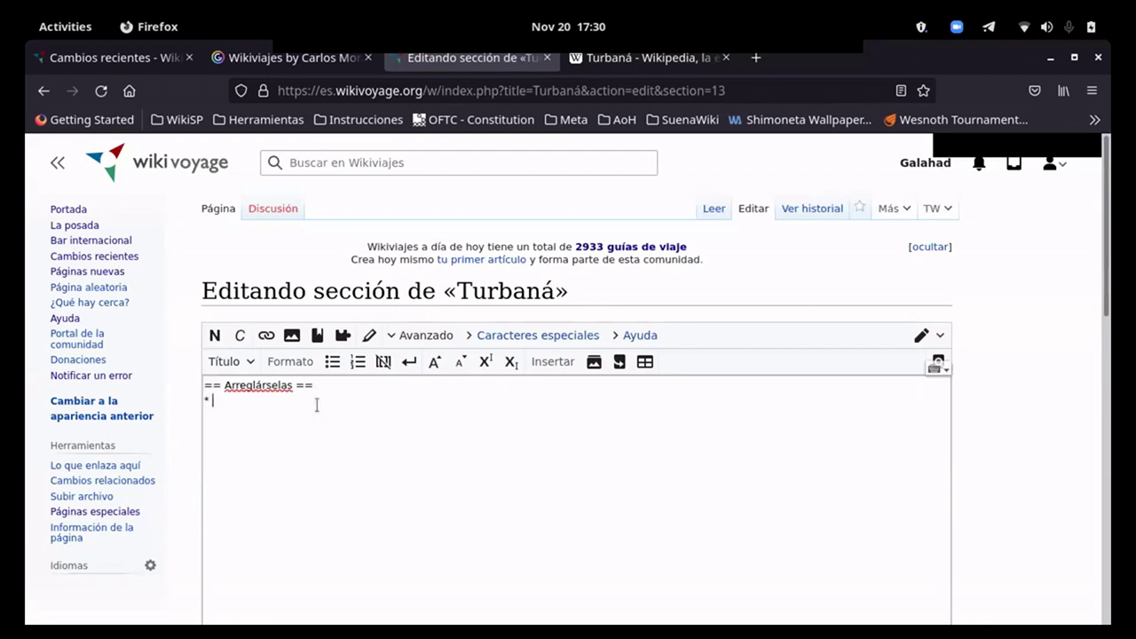
type(" 123: Para llamar a la pol")
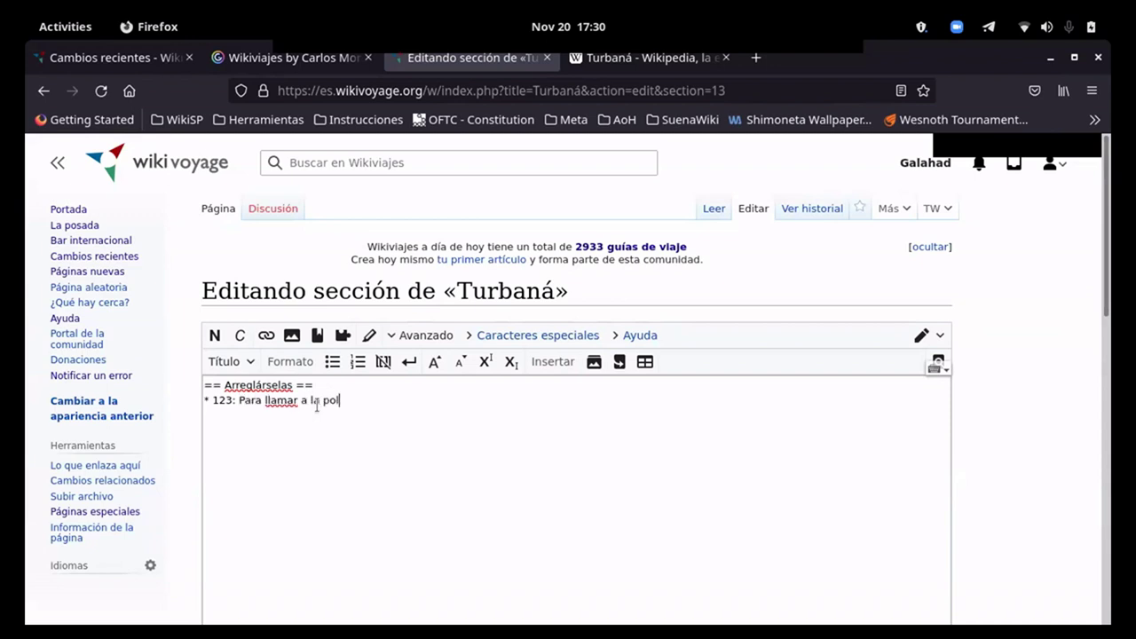
type("icía municipal.")
left_click_drag(414, 401, 363, 406)
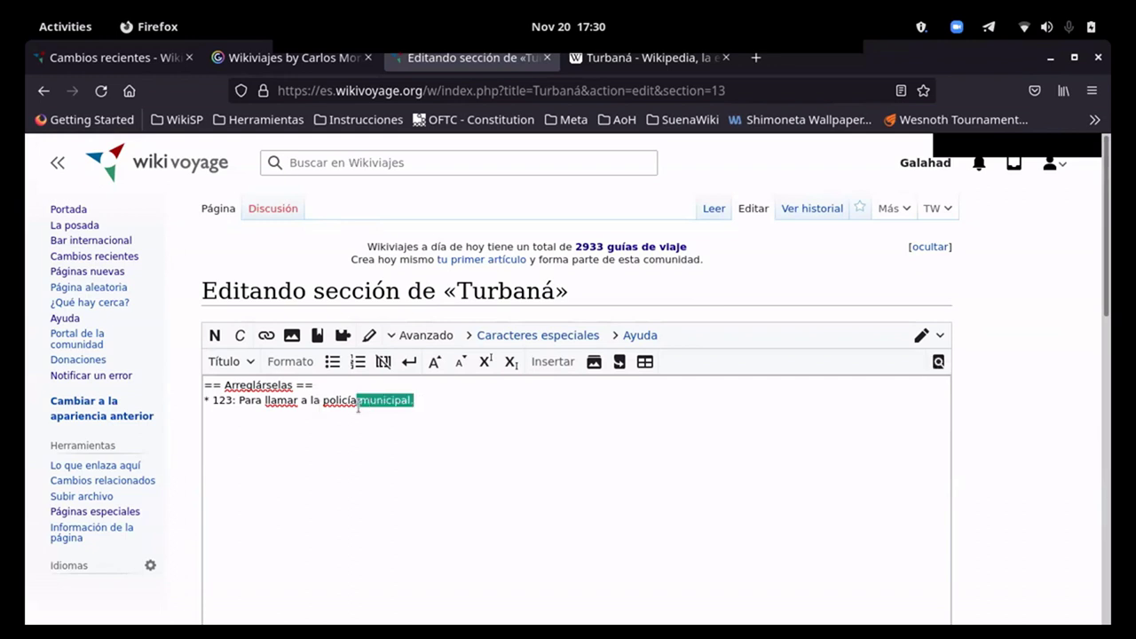
key("BackSpace")
type("acional")
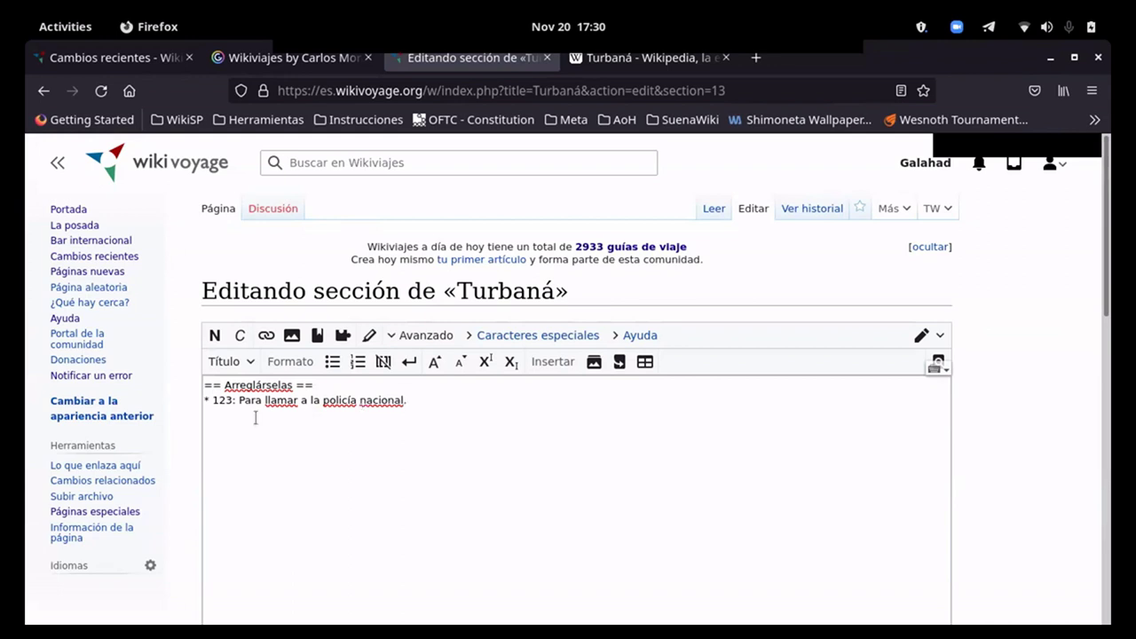
scroll(256, 418, "down", 6)
left_click(300, 480)
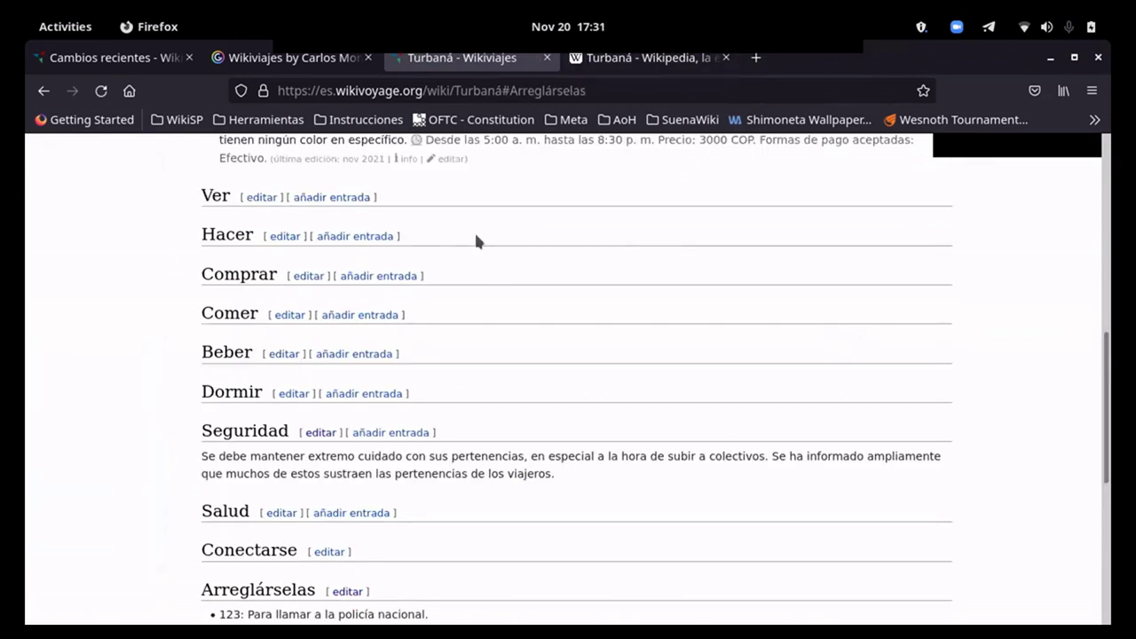
scroll(596, 389, "up", 5)
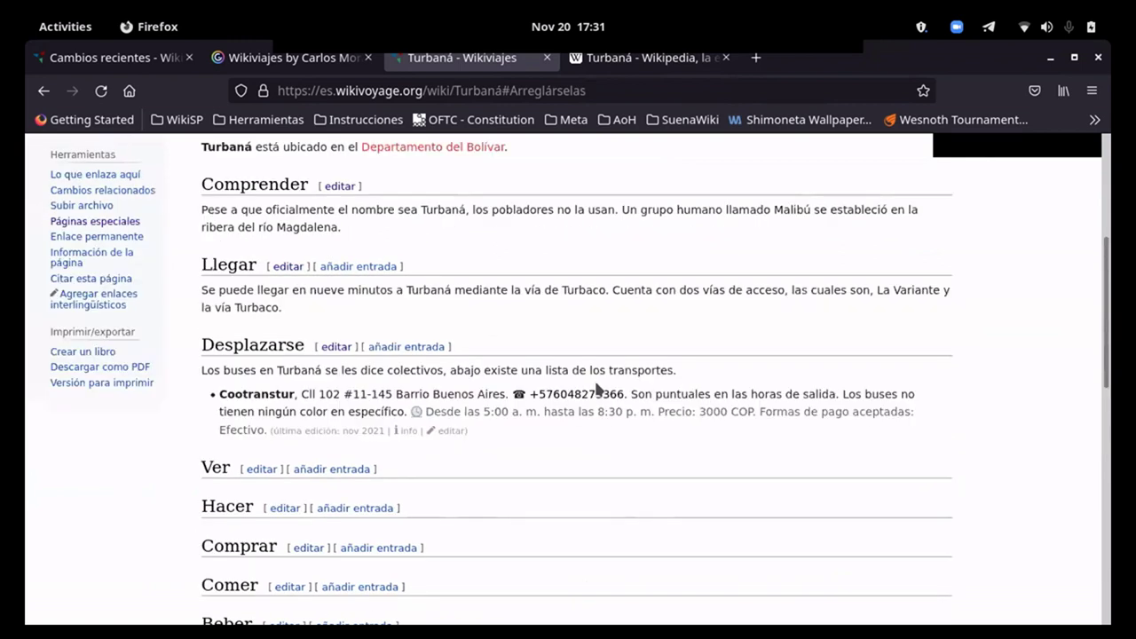
scroll(591, 307, "up", 2)
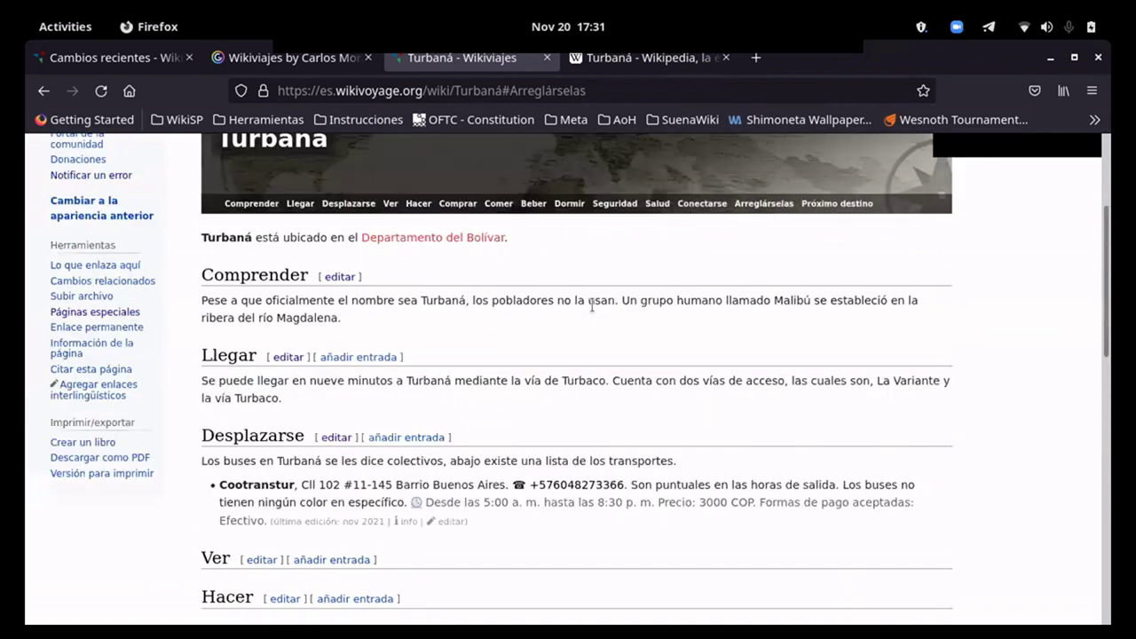
left_click(622, 61)
scroll(504, 389, "down", 4)
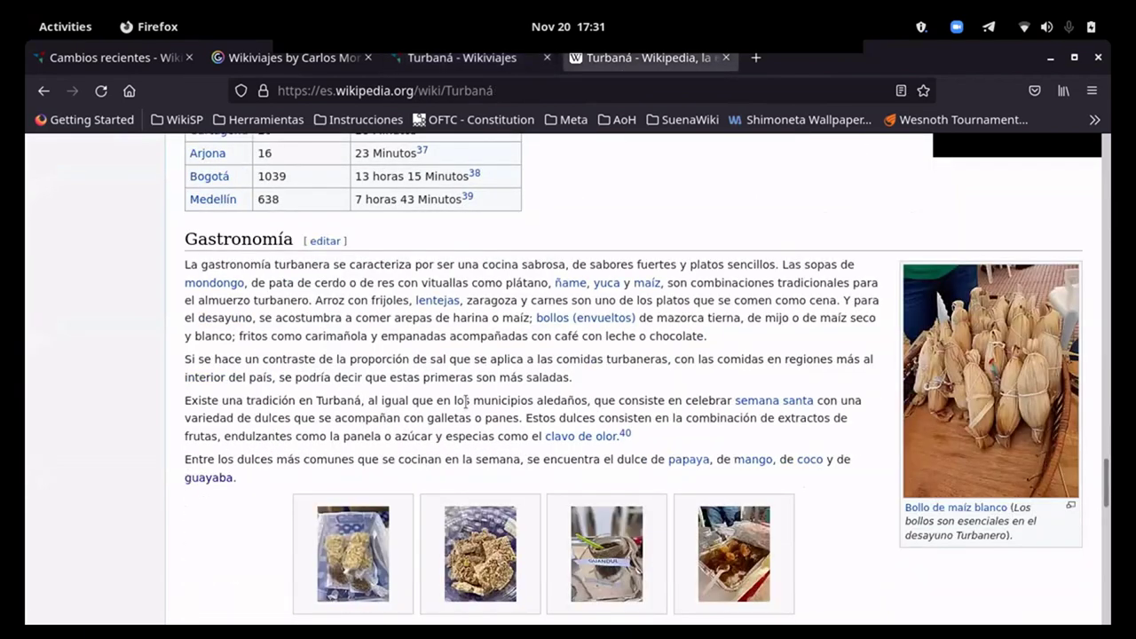
scroll(252, 485, "down", 1)
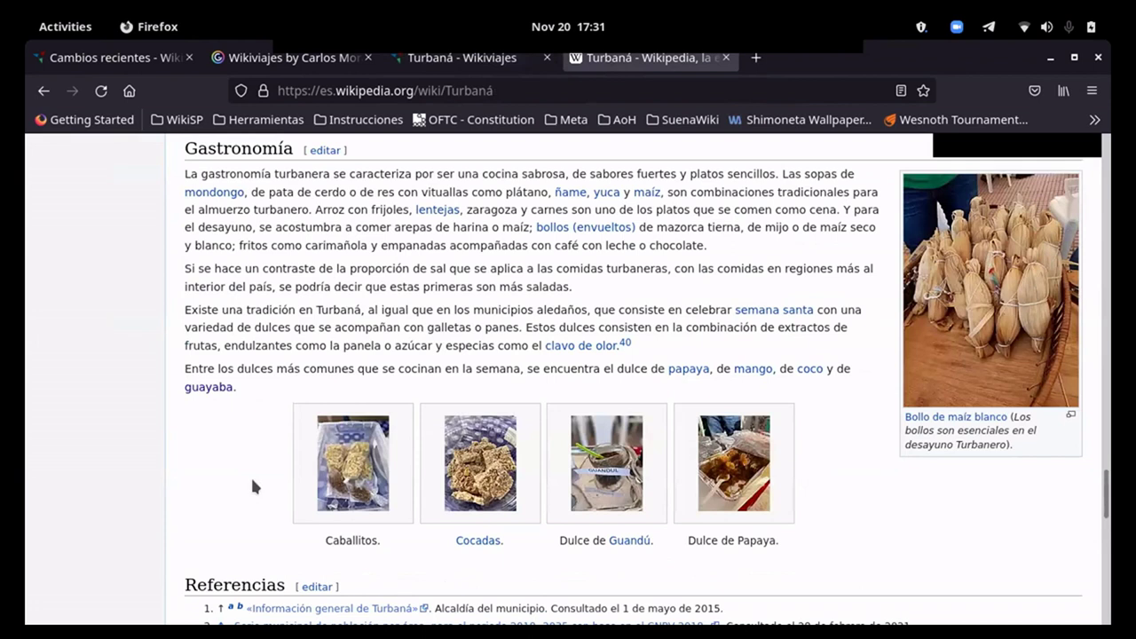
left_click(406, 66)
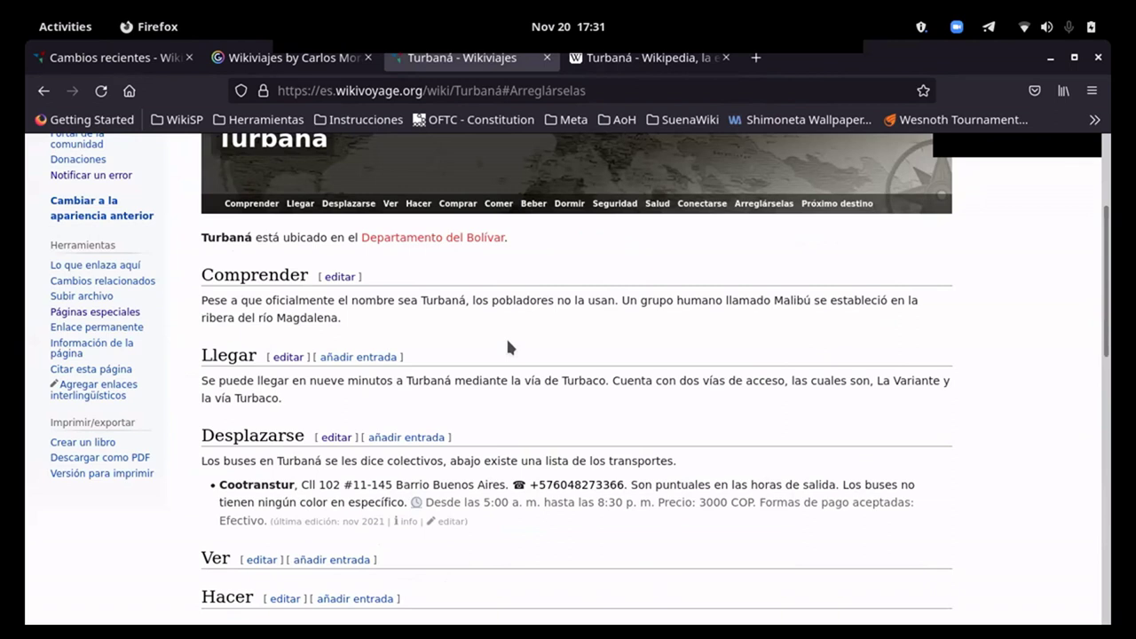
Step: Compare with the Turbaná Wikipedia article and start a new listing under Ver
scroll(509, 346, "down", 3)
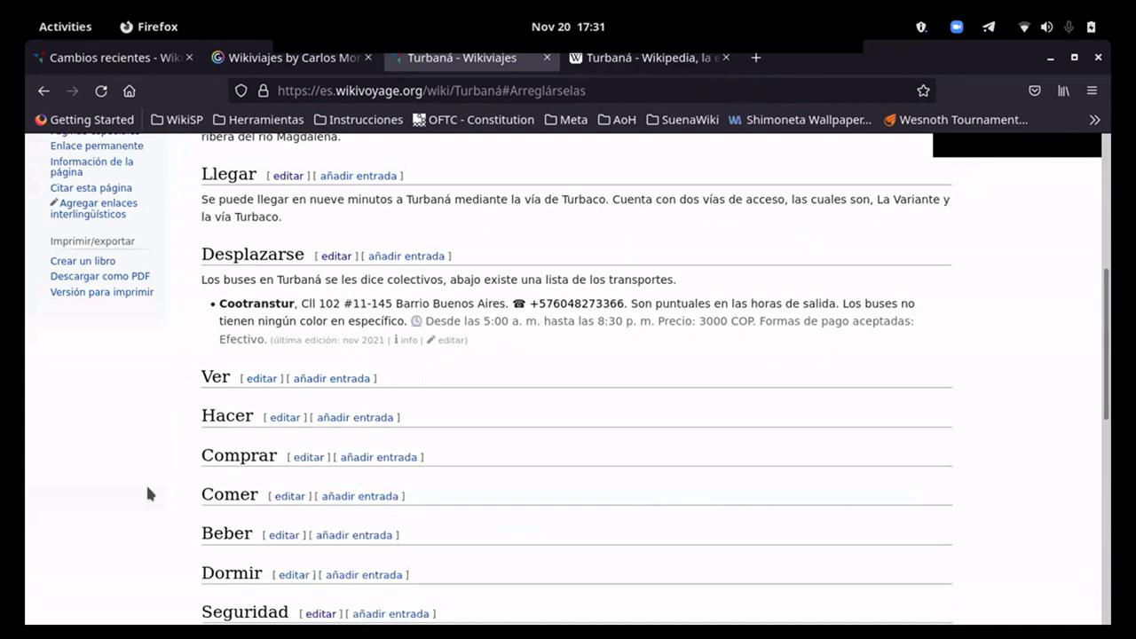
scroll(134, 480, "down", 2)
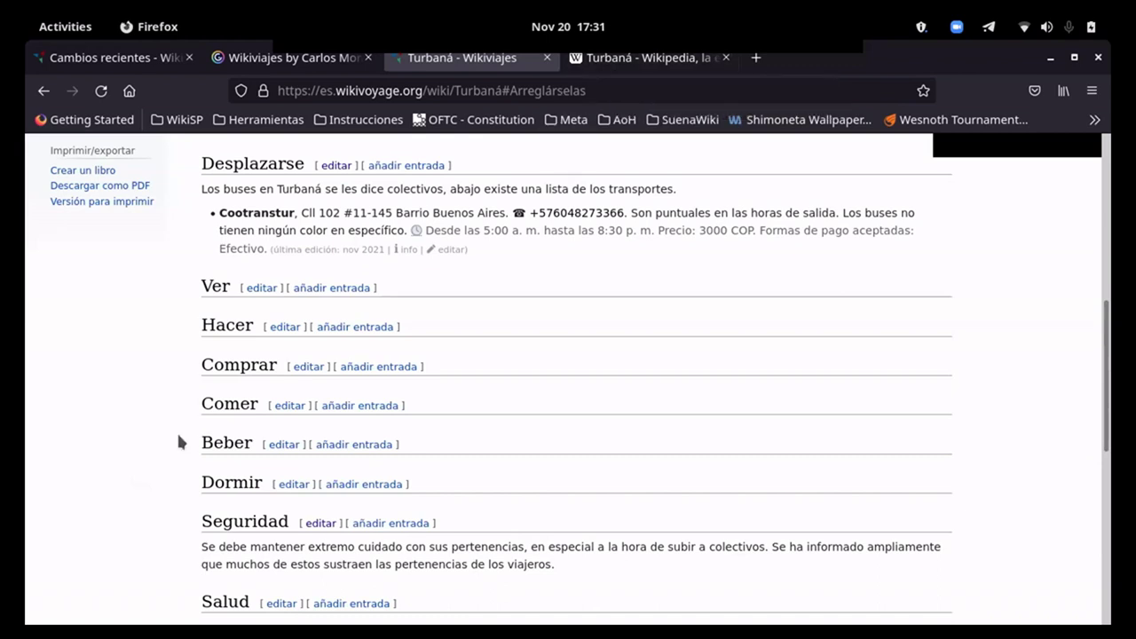
left_click(626, 58)
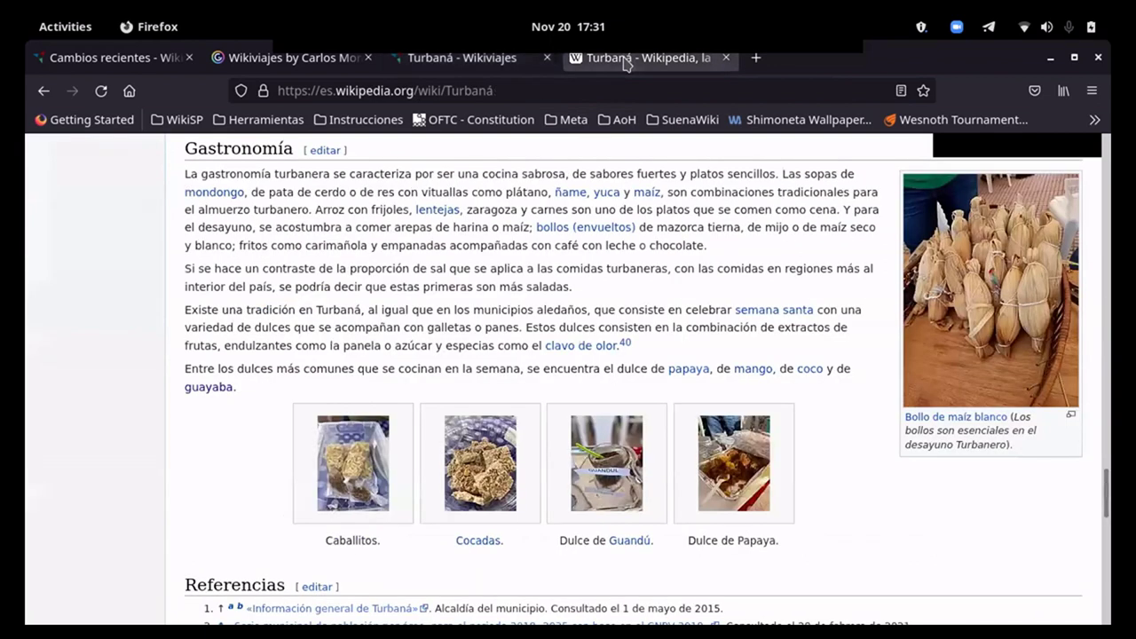
scroll(266, 436, "down", 1)
scroll(263, 428, "down", 3)
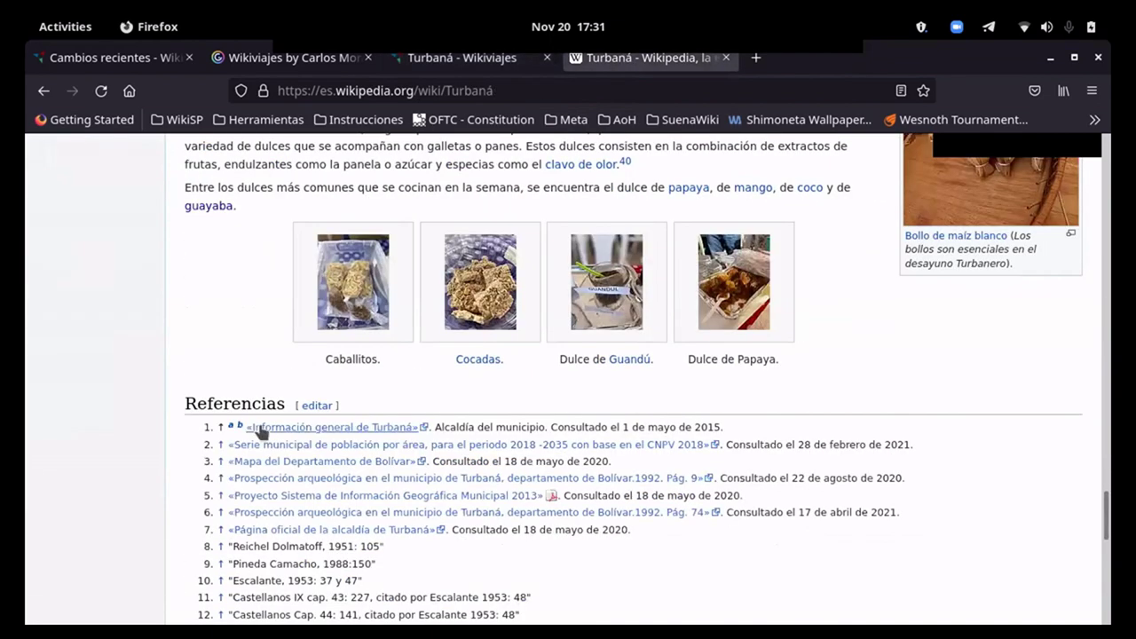
scroll(154, 392, "up", 4)
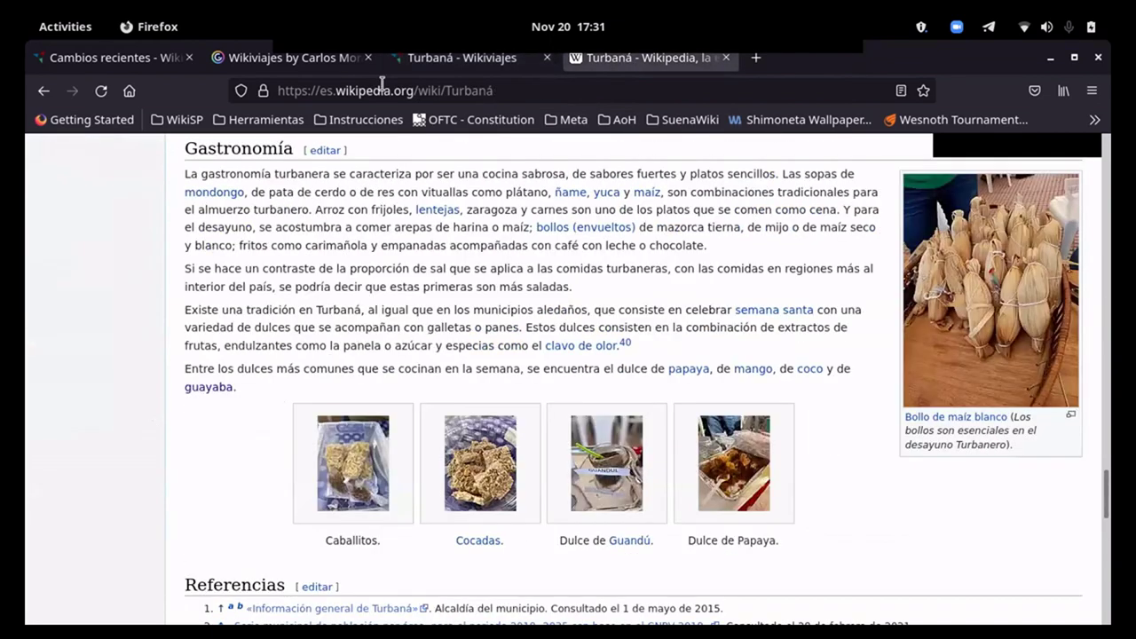
left_click(412, 59)
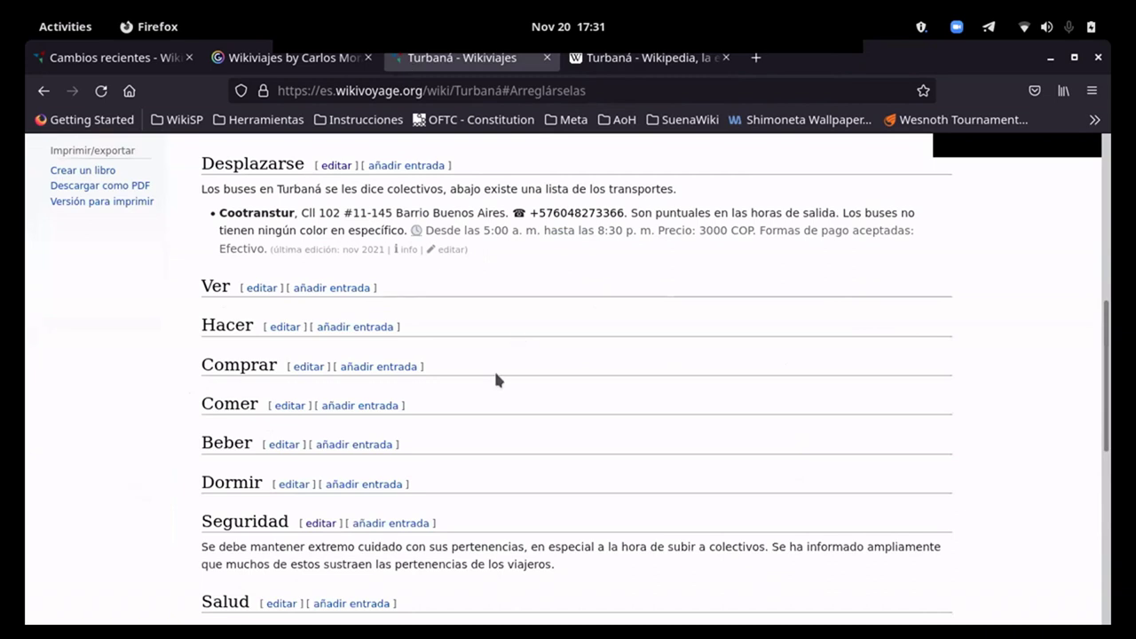
left_click(336, 290)
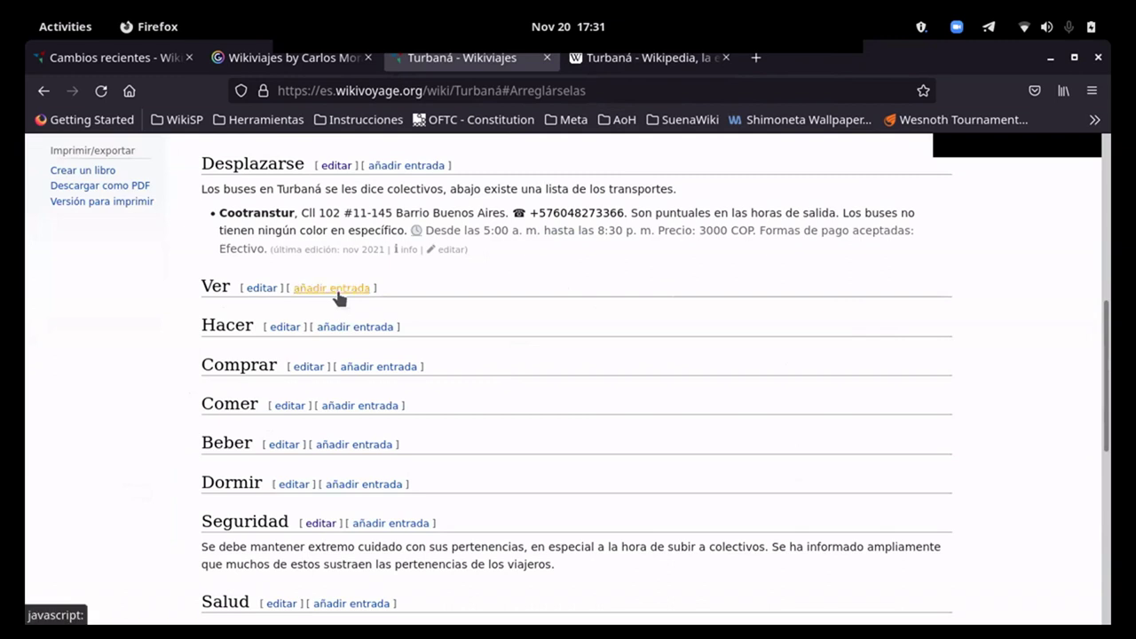
Step: Copy the name 'Mameyal' from the Mameyal photo caption on Wikipedia
left_click(612, 59)
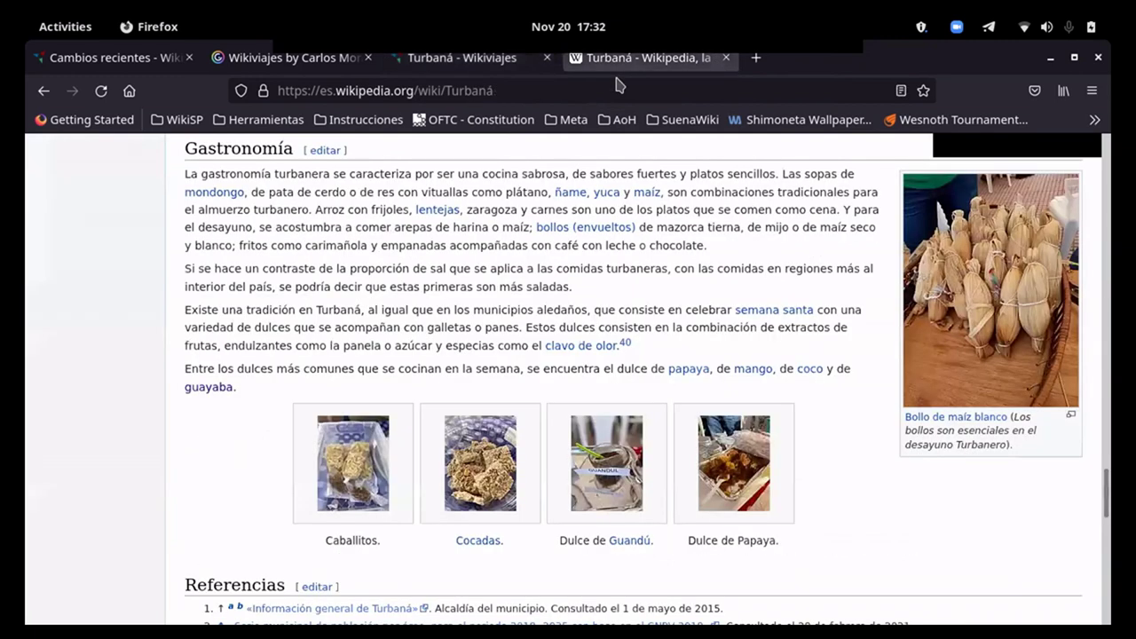
scroll(752, 341, "up", 15)
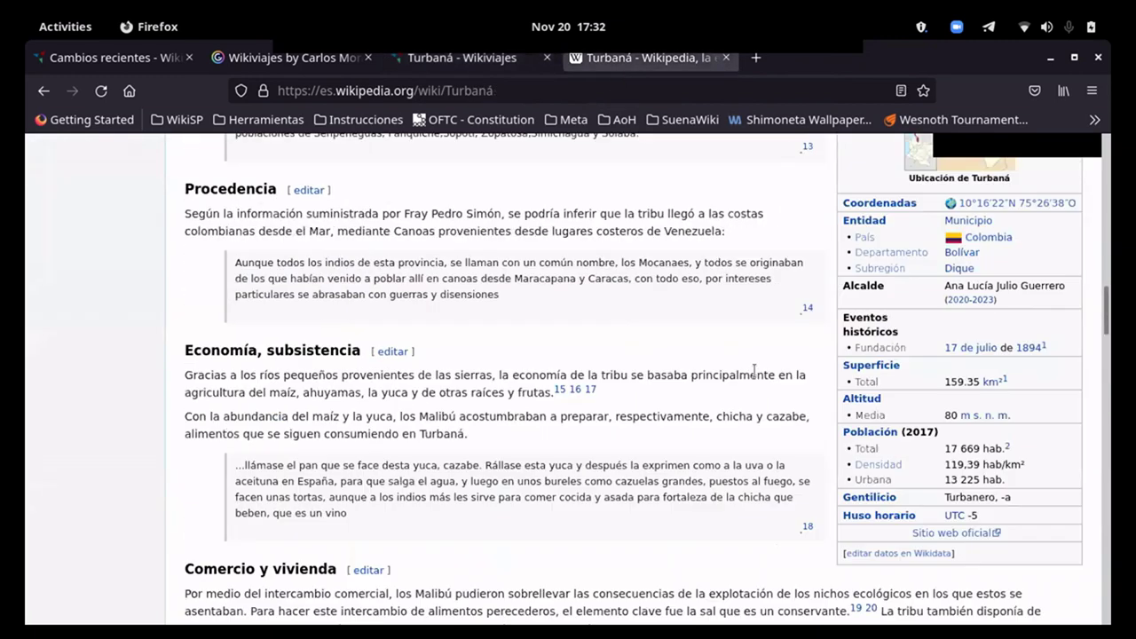
scroll(754, 371, "up", 7)
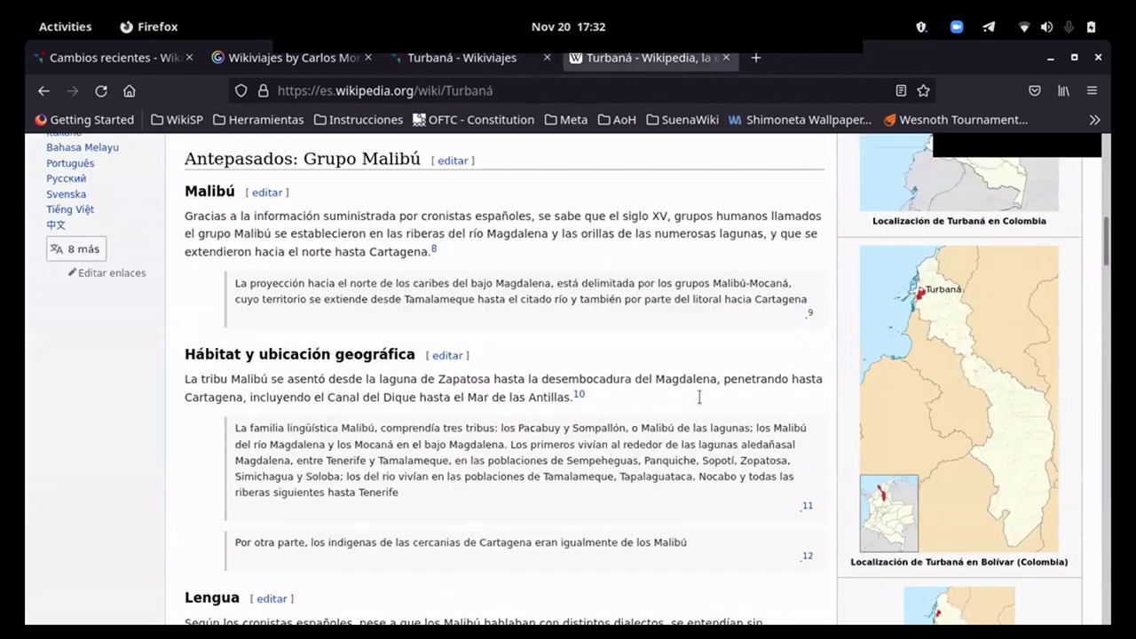
scroll(699, 397, "up", 10)
left_click(892, 345)
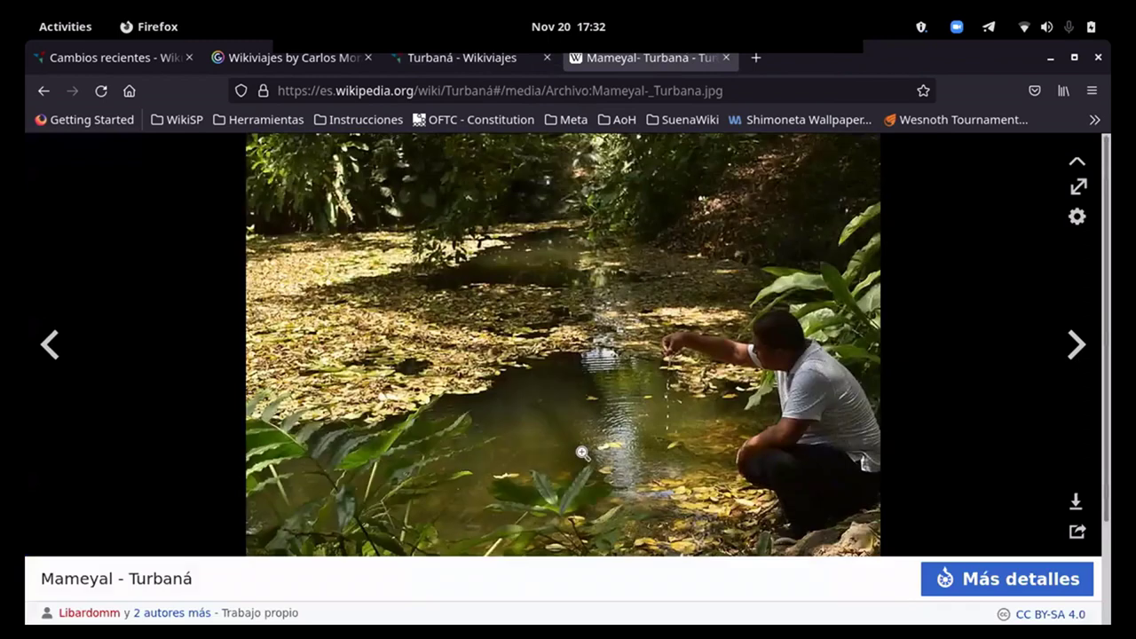
left_click_drag(115, 578, 43, 577)
right_click(51, 578)
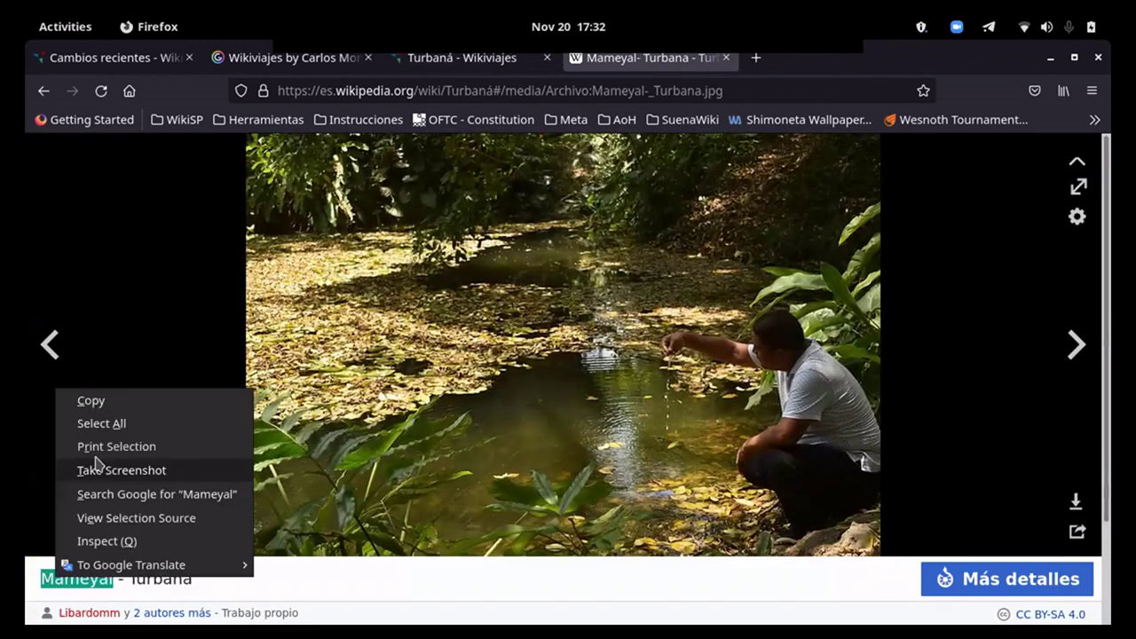
left_click(92, 402)
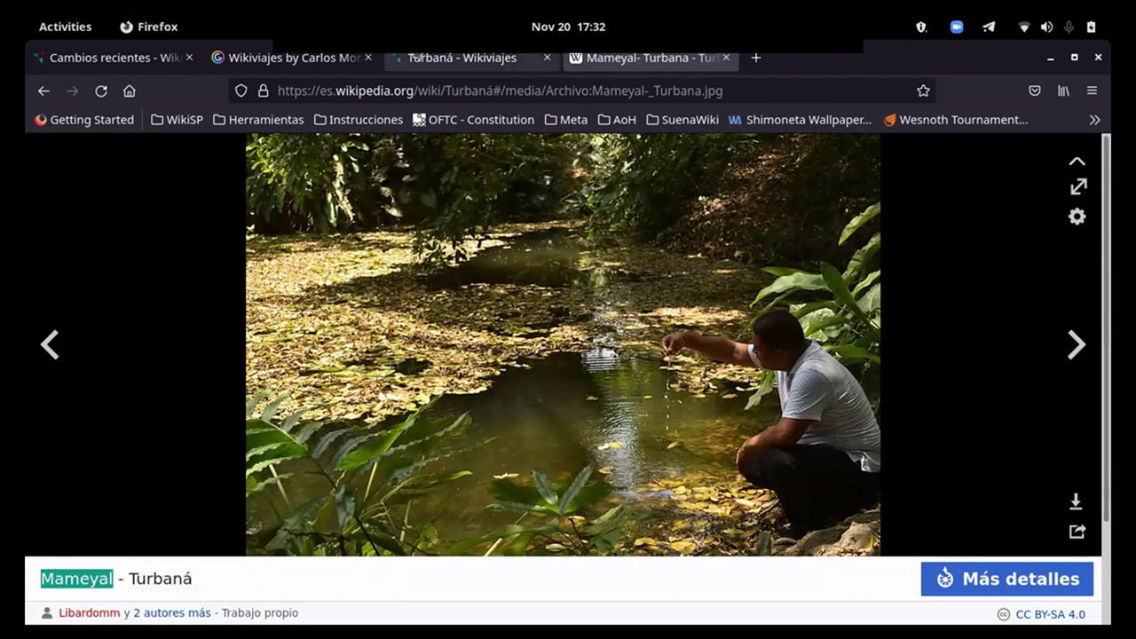
Step: Paste Mameyal as the listing name, add the description 'Área de descanso y caminata', and publish
key("ctrl+Page_Up")
right_click(310, 190)
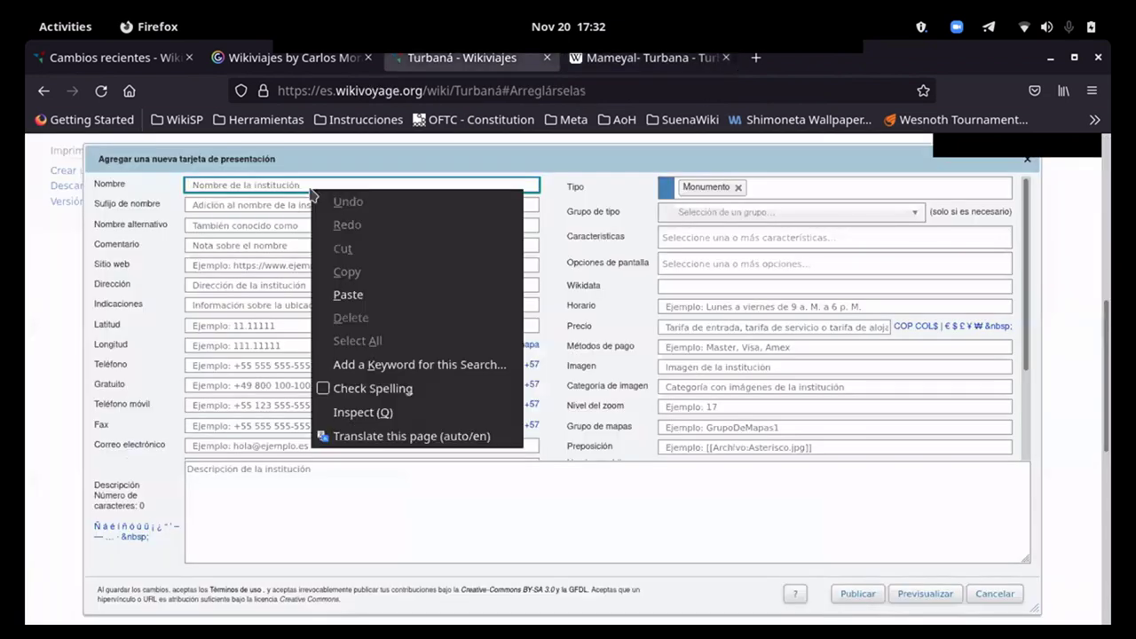
left_click(369, 293)
left_click(340, 502)
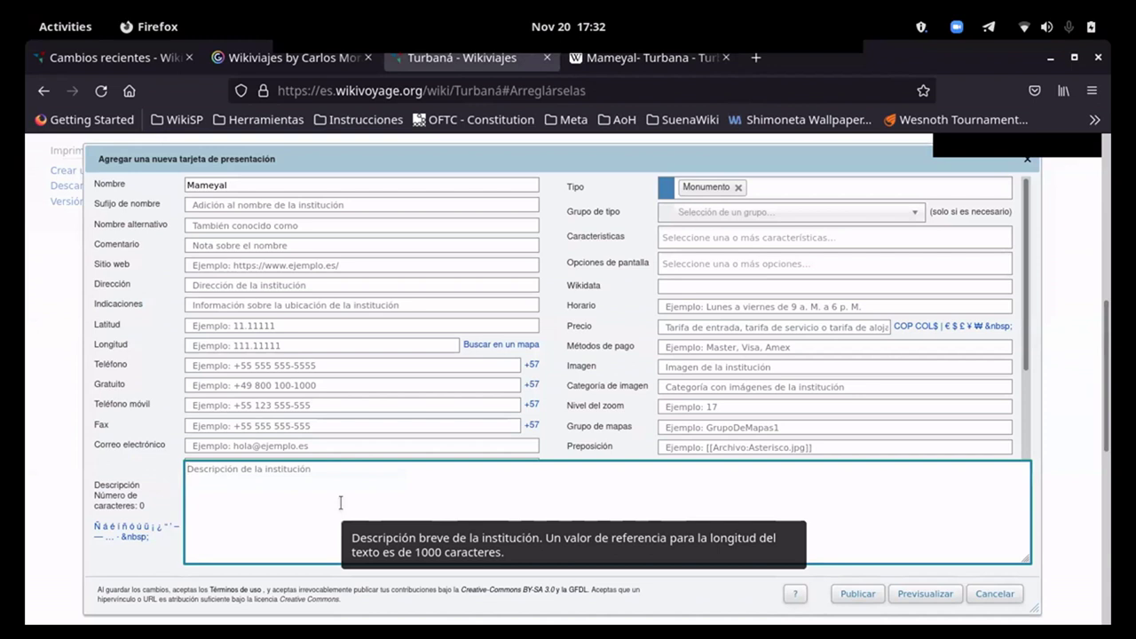
type("Área de descanso y")
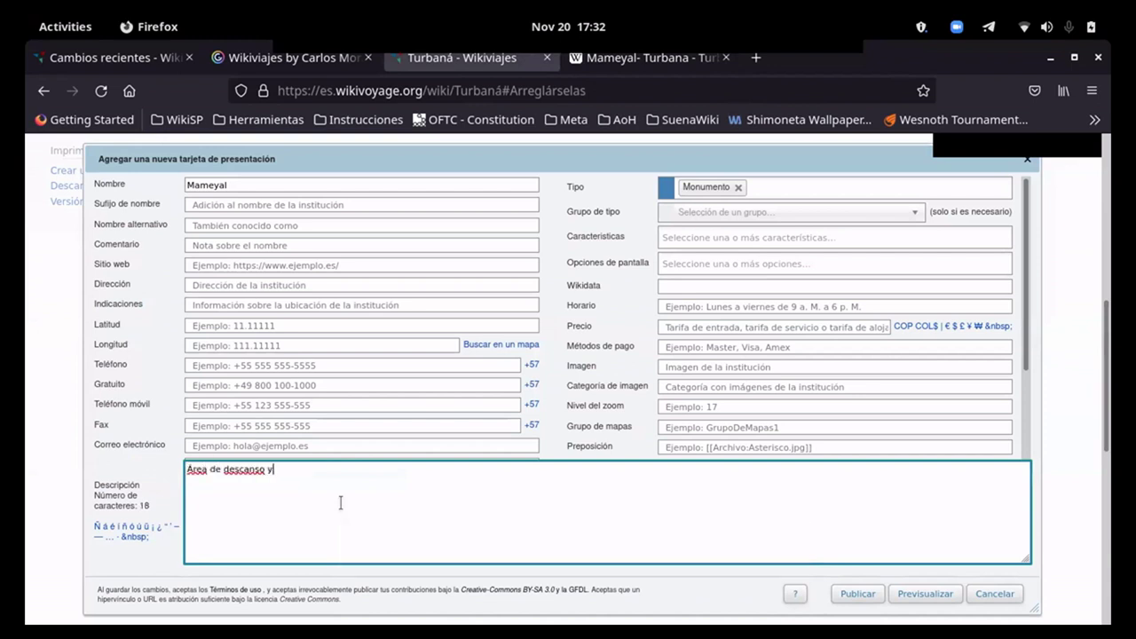
type(" caminata")
left_click(857, 594)
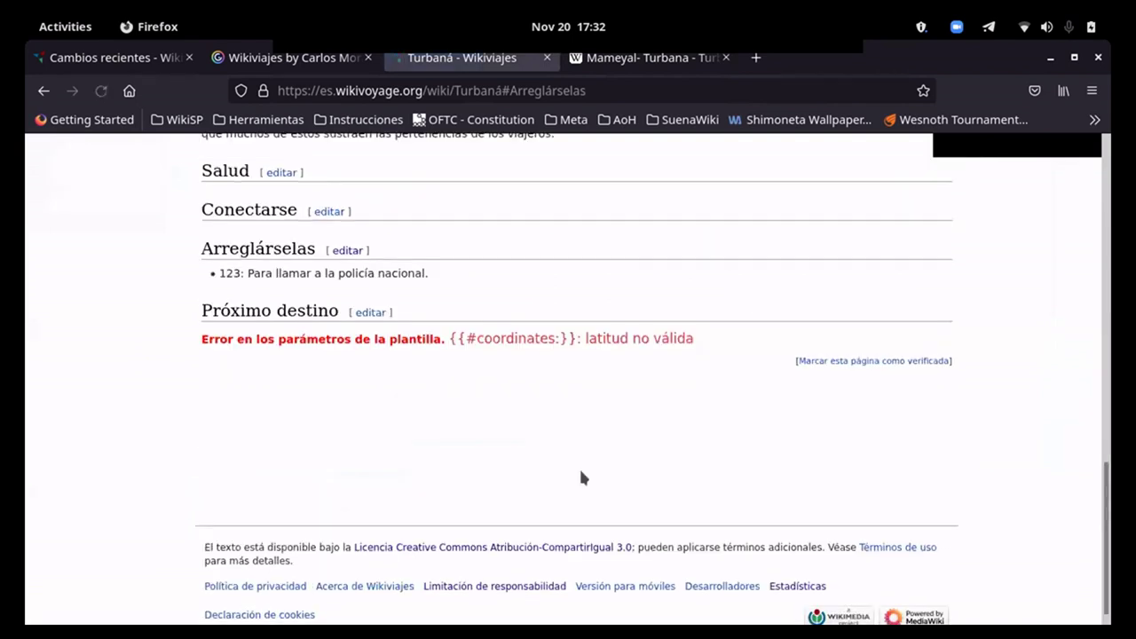
scroll(575, 470, "up", 5)
scroll(568, 497, "up", 5)
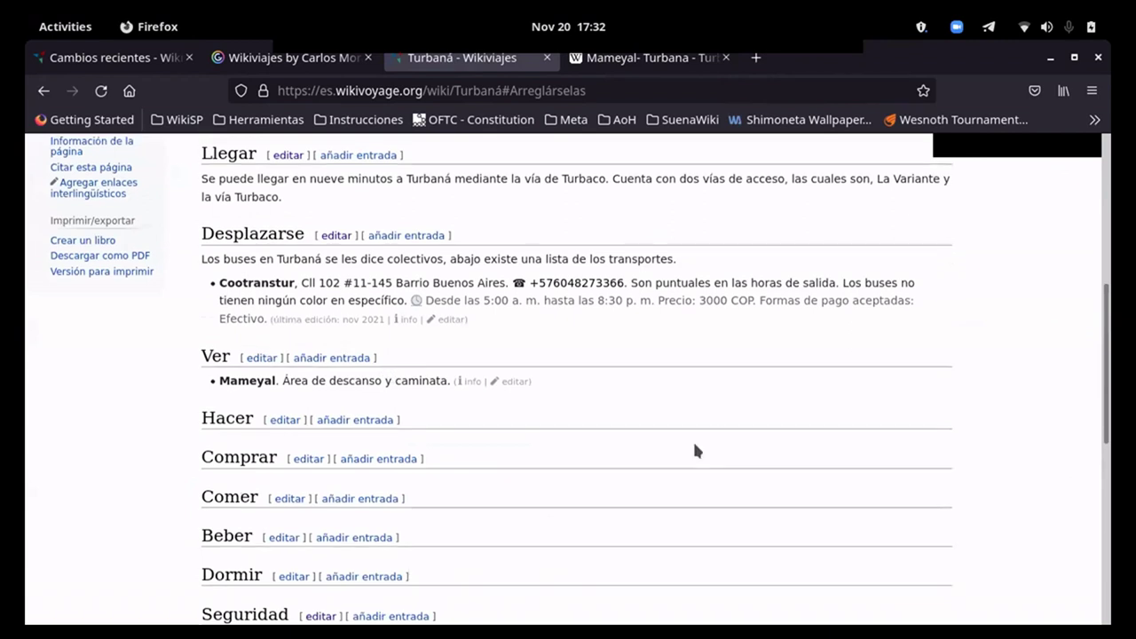
scroll(695, 450, "up", 8)
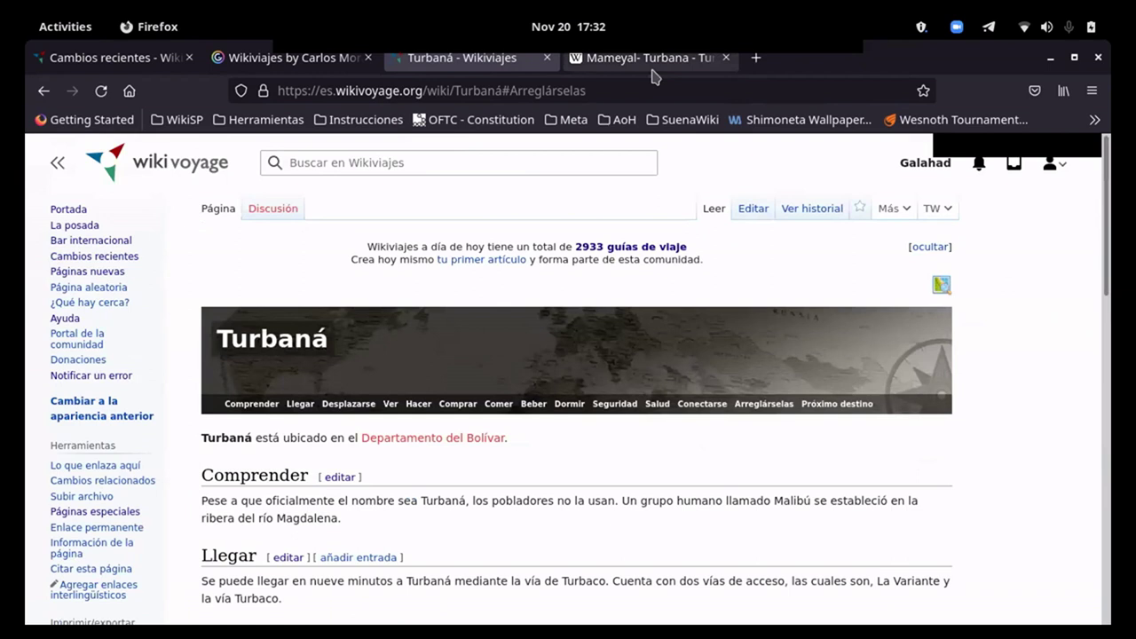
left_click(653, 74)
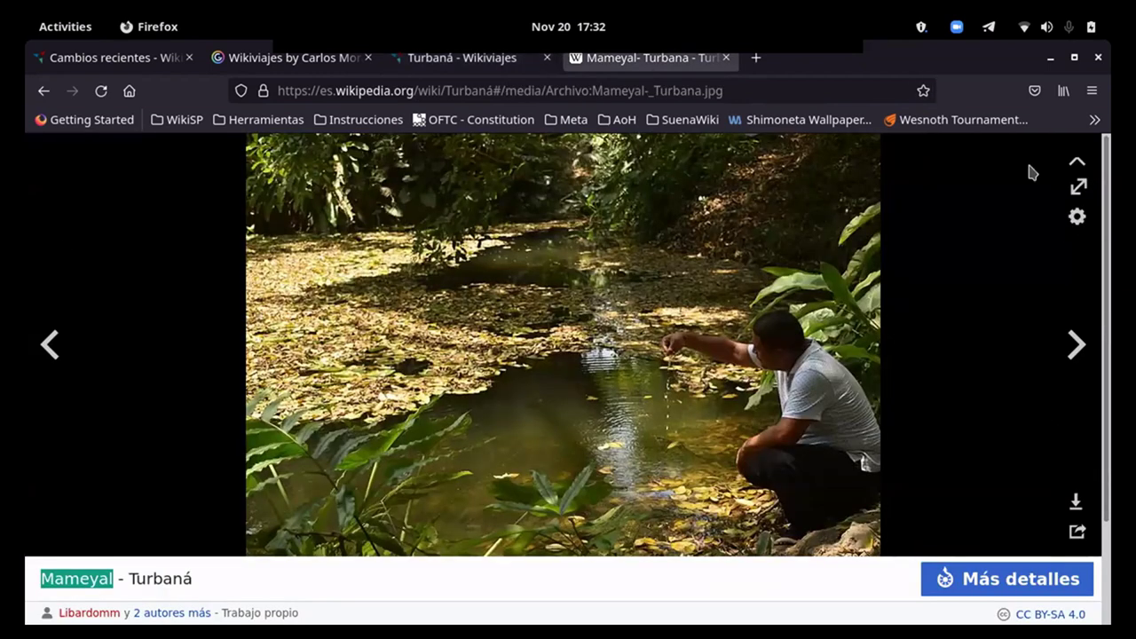
Step: Open the Turbaná Wikidata item in a new tab and reload it logged in
key("Escape")
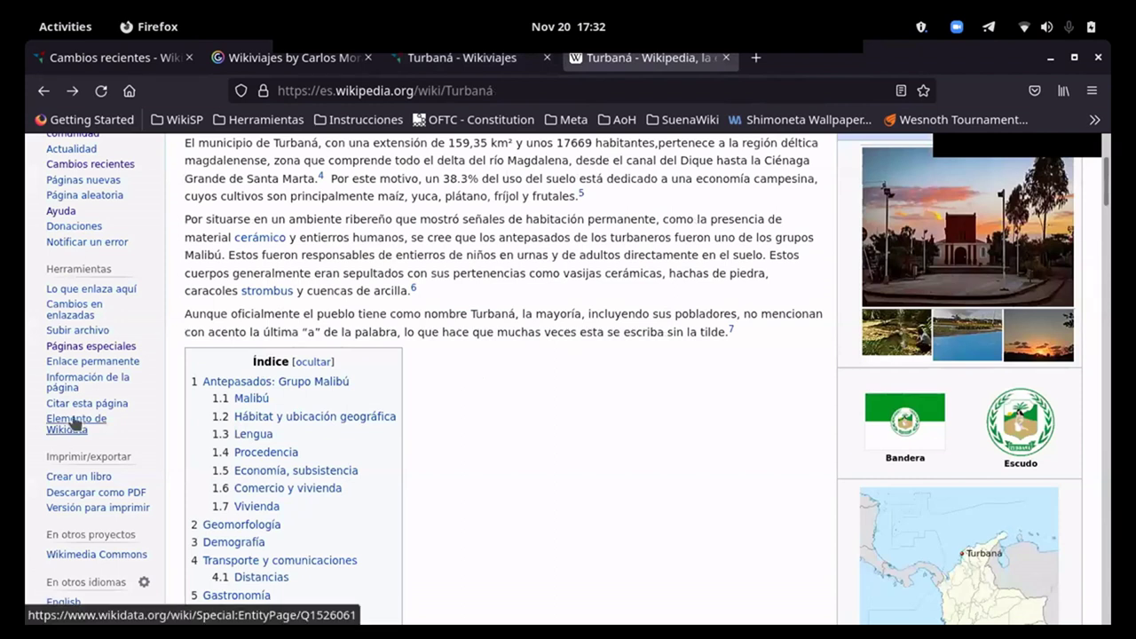
right_click(77, 432)
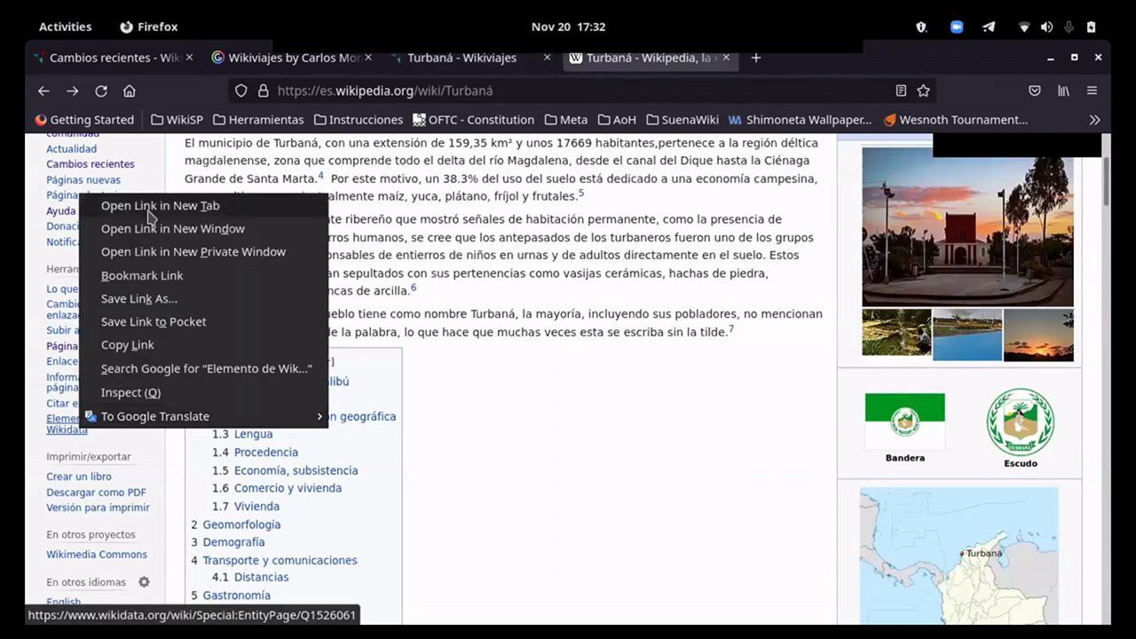
left_click(147, 204)
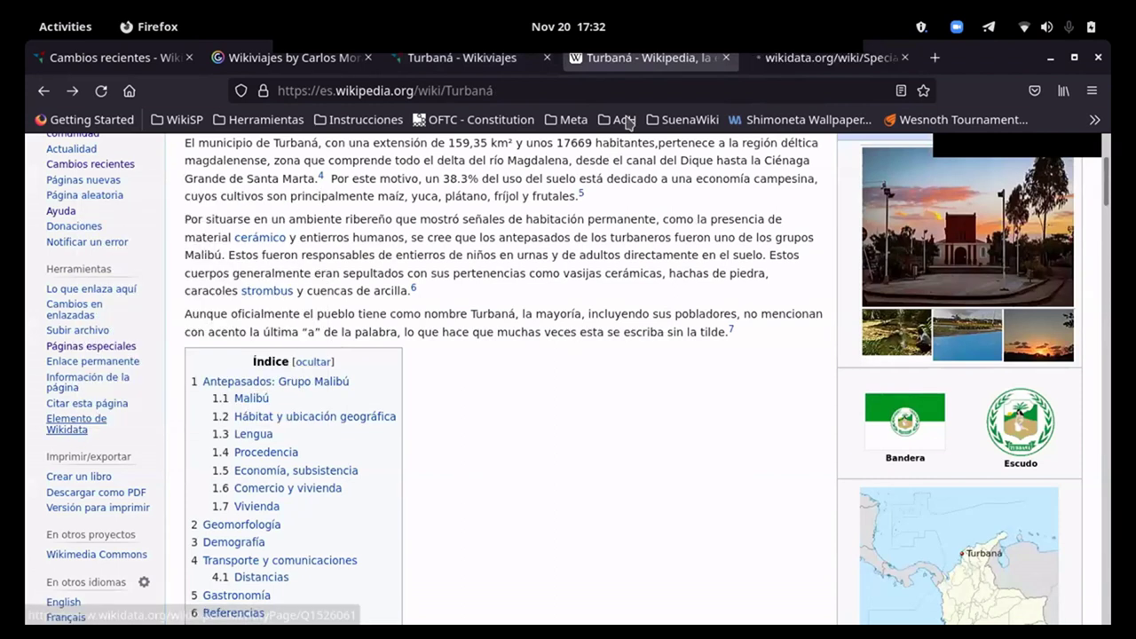
left_click(788, 57)
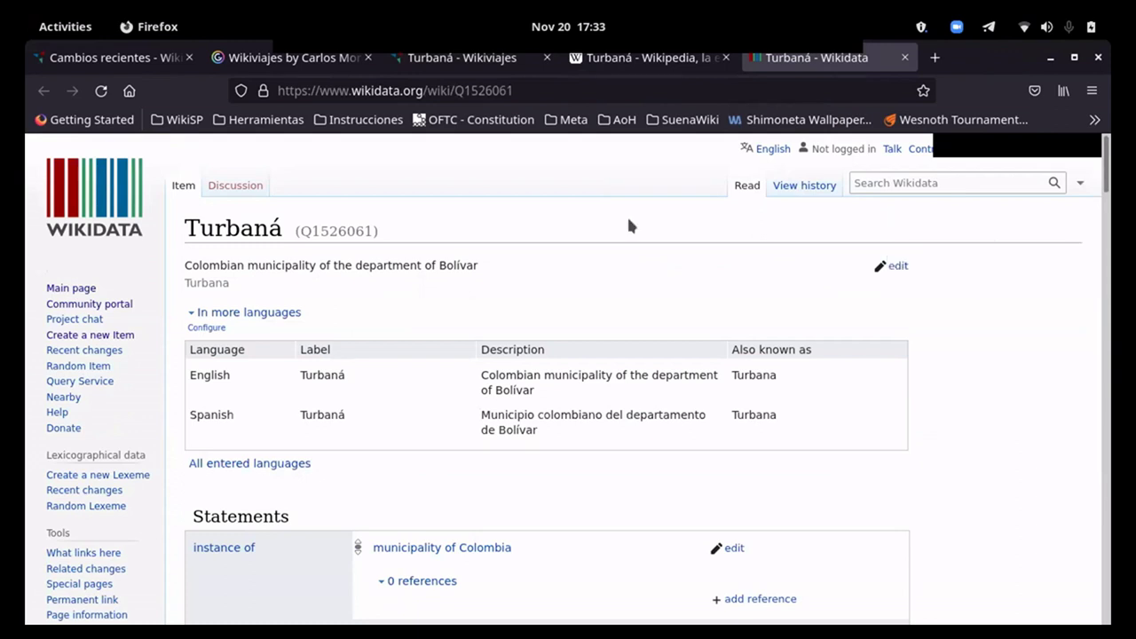
left_click(100, 91)
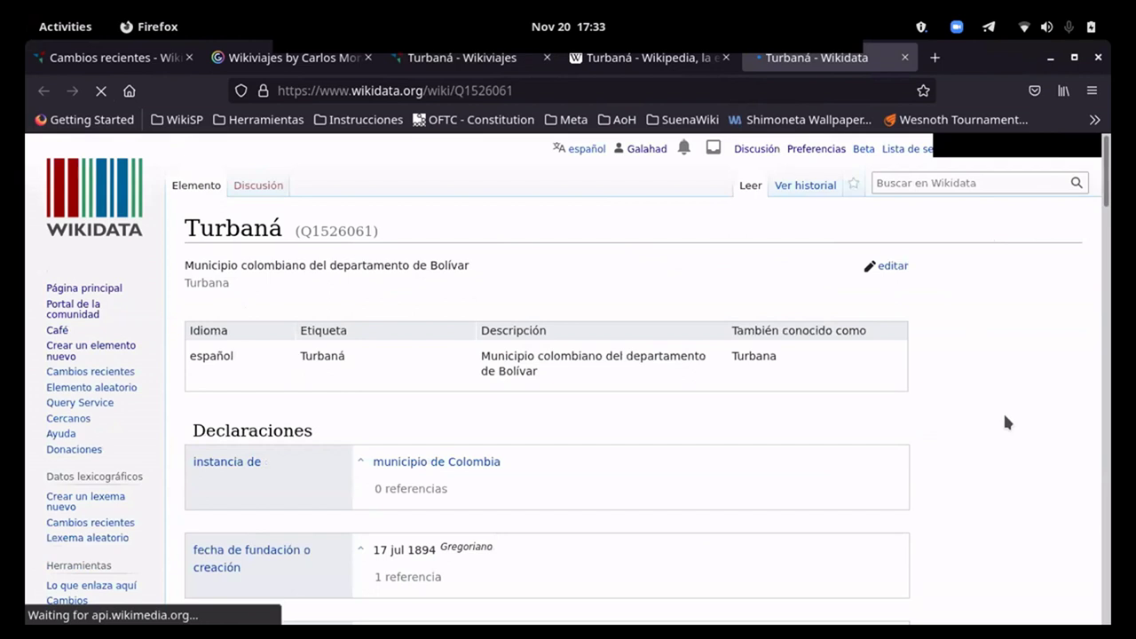
Step: Add a Spanish (es) Wikiviajes sitelink to the page 'Turbaná' and publish it
scroll(1007, 423, "down", 4)
scroll(1005, 416, "down", 20)
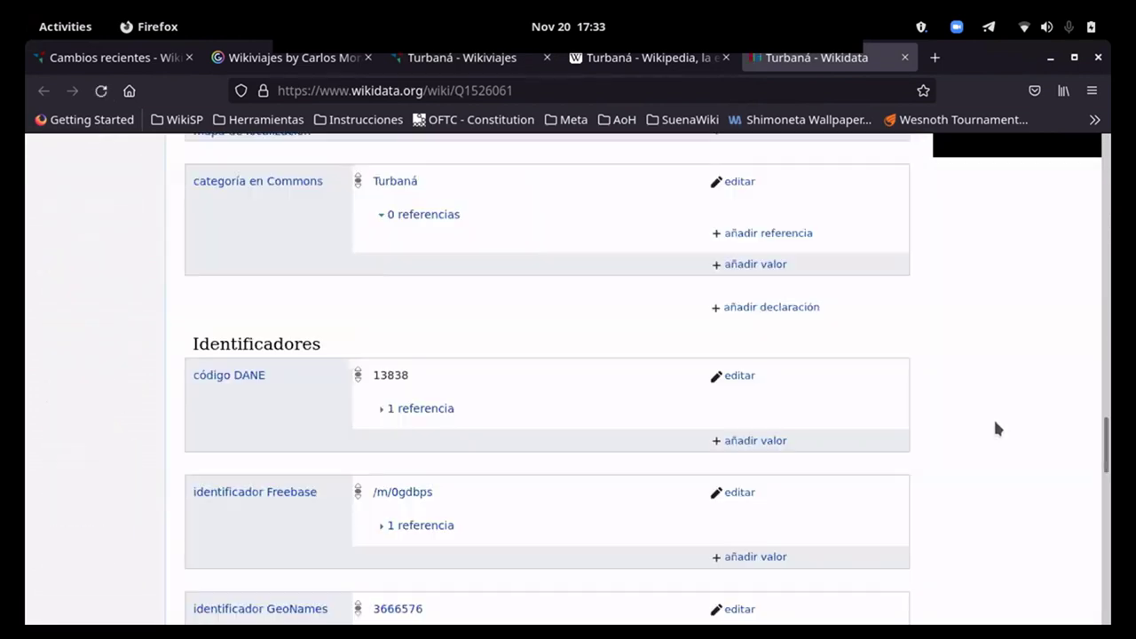
scroll(993, 417, "down", 10)
scroll(989, 417, "up", 2)
left_click(716, 491)
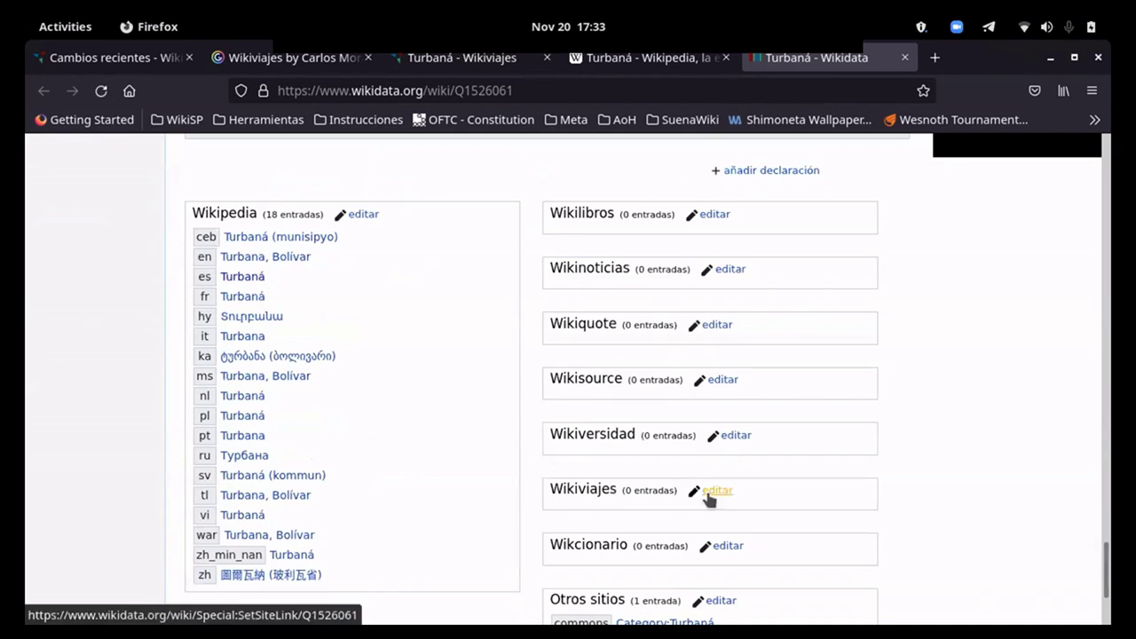
type("es")
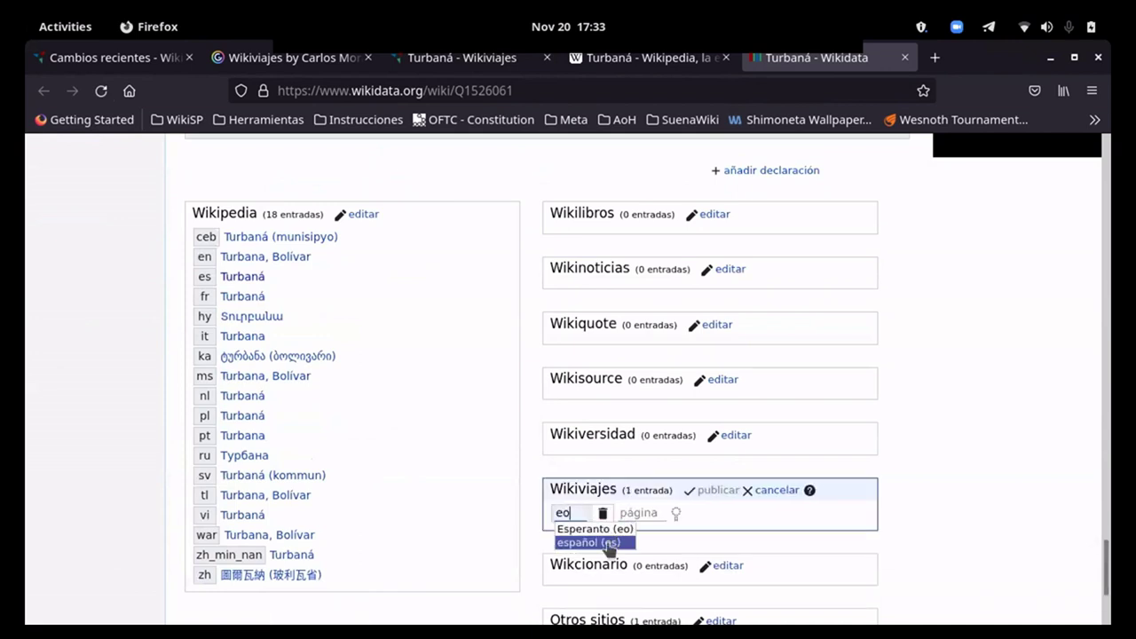
left_click(631, 542)
type("Turbaná")
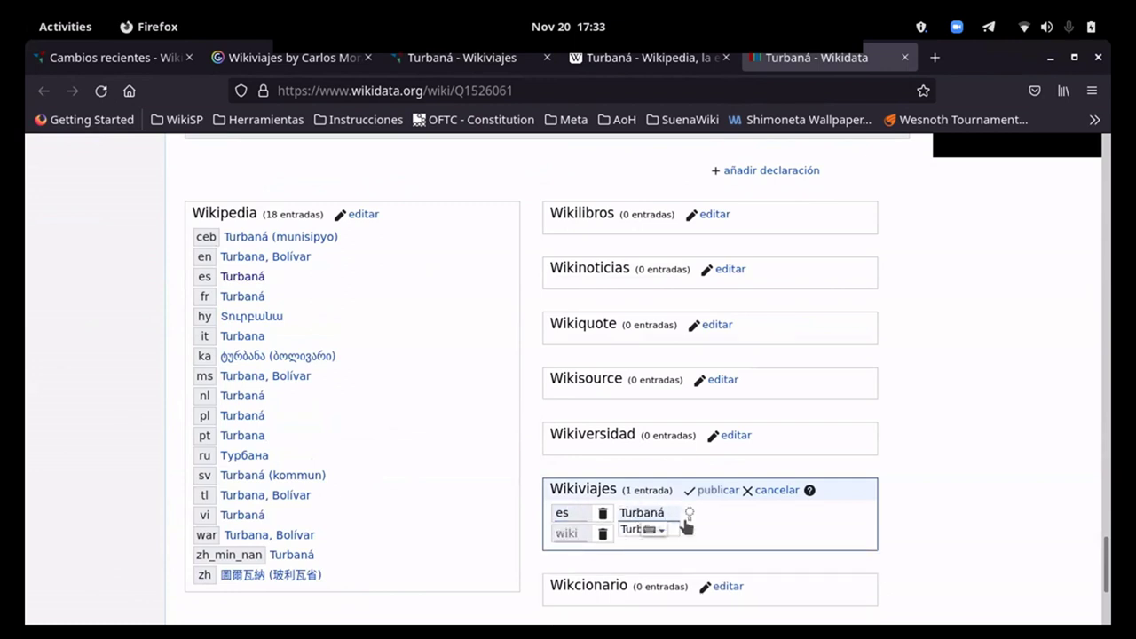
left_click(624, 529)
left_click(716, 491)
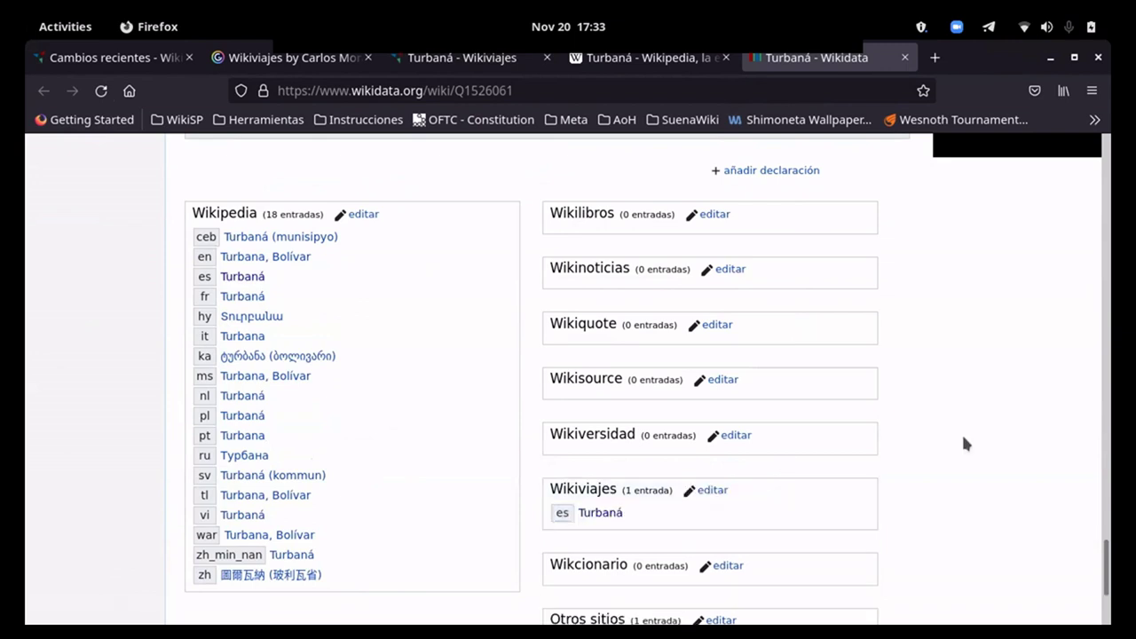
left_click(432, 69)
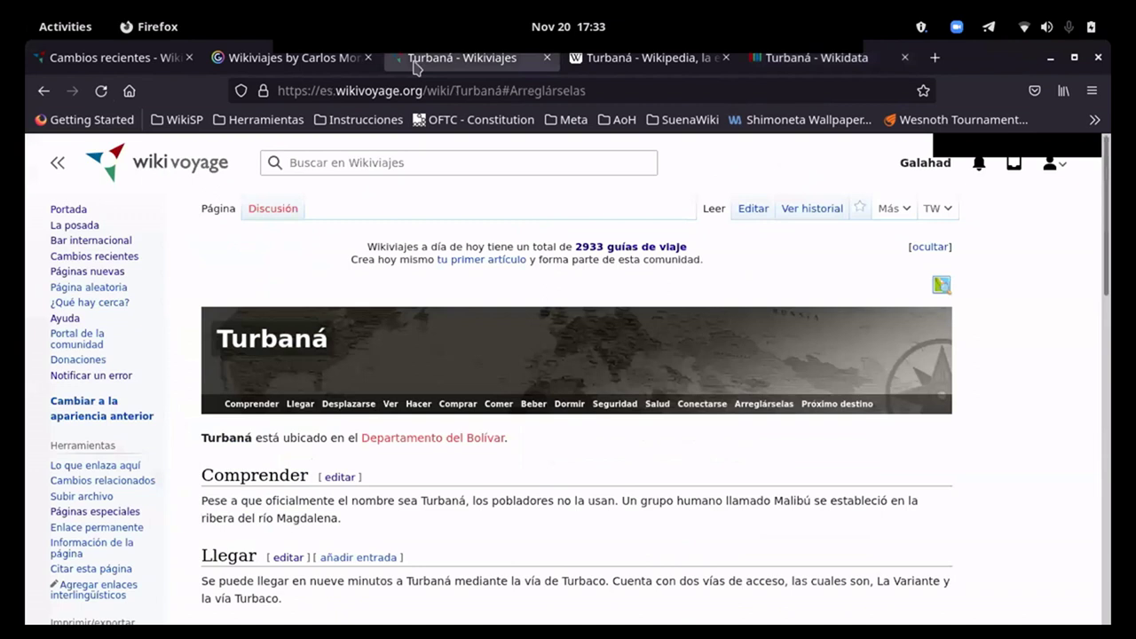
Step: Add {{mapshare}} below the intro, replace pagebanner with ciudad-top, and publish the changes
left_click(101, 99)
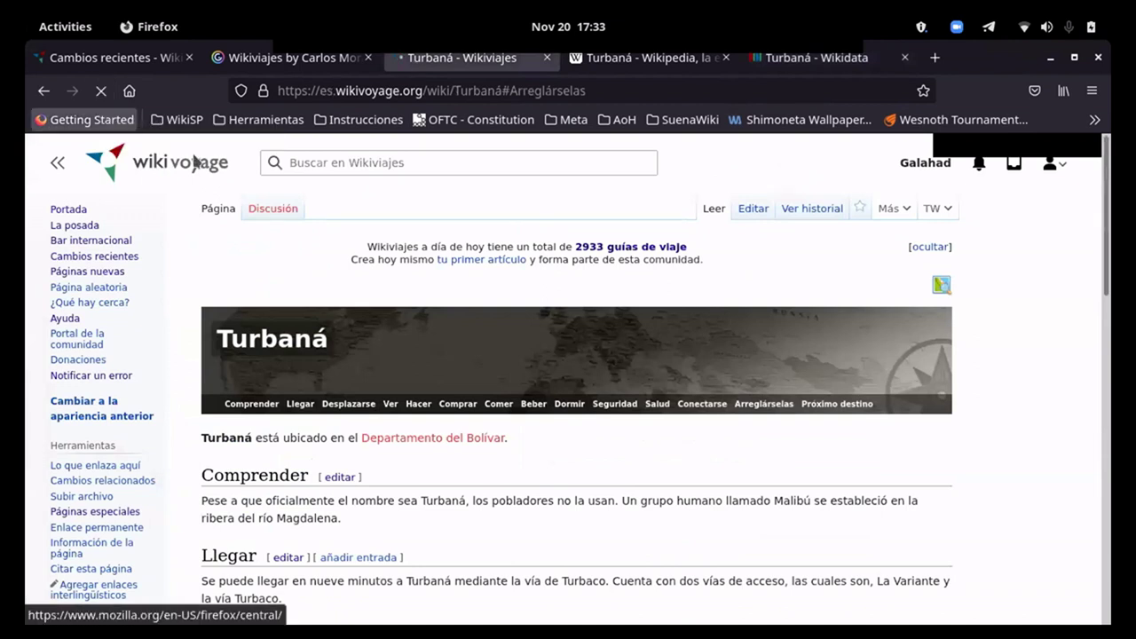
scroll(577, 355, "up", 10)
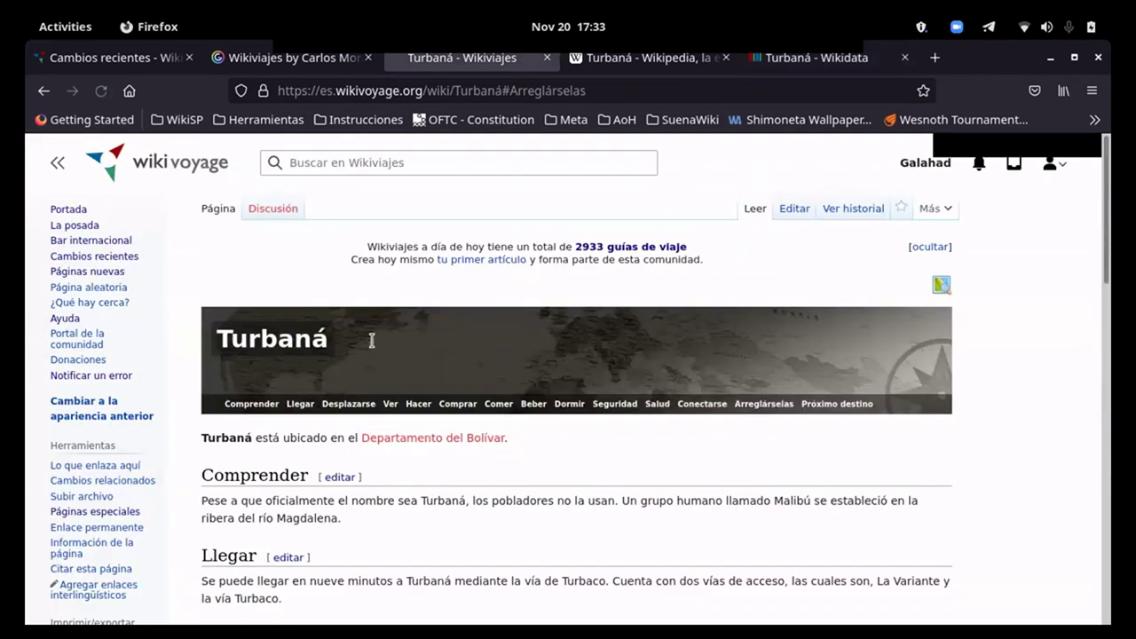
left_click(755, 213)
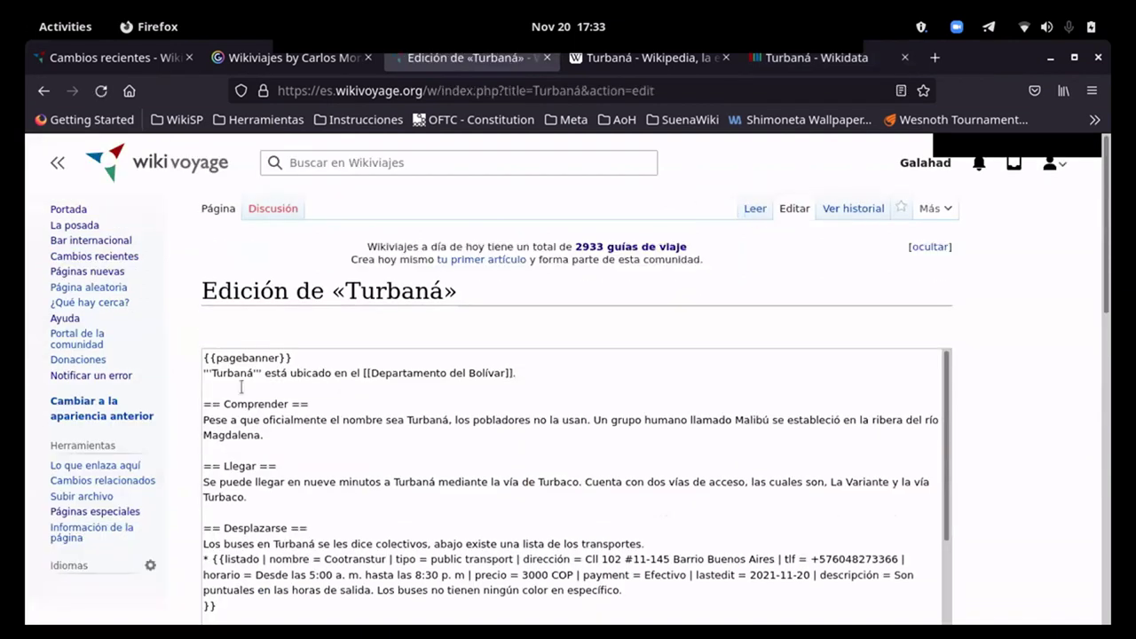
left_click(227, 416)
key("Return")
type("{{mapshare}}")
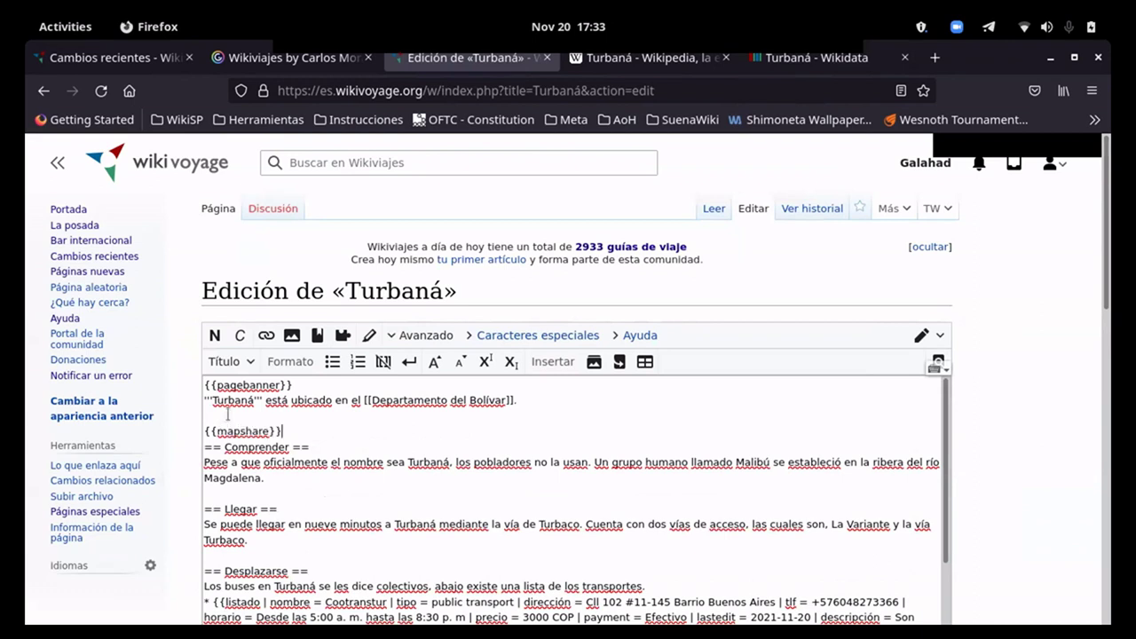
left_click_drag(279, 384, 217, 384)
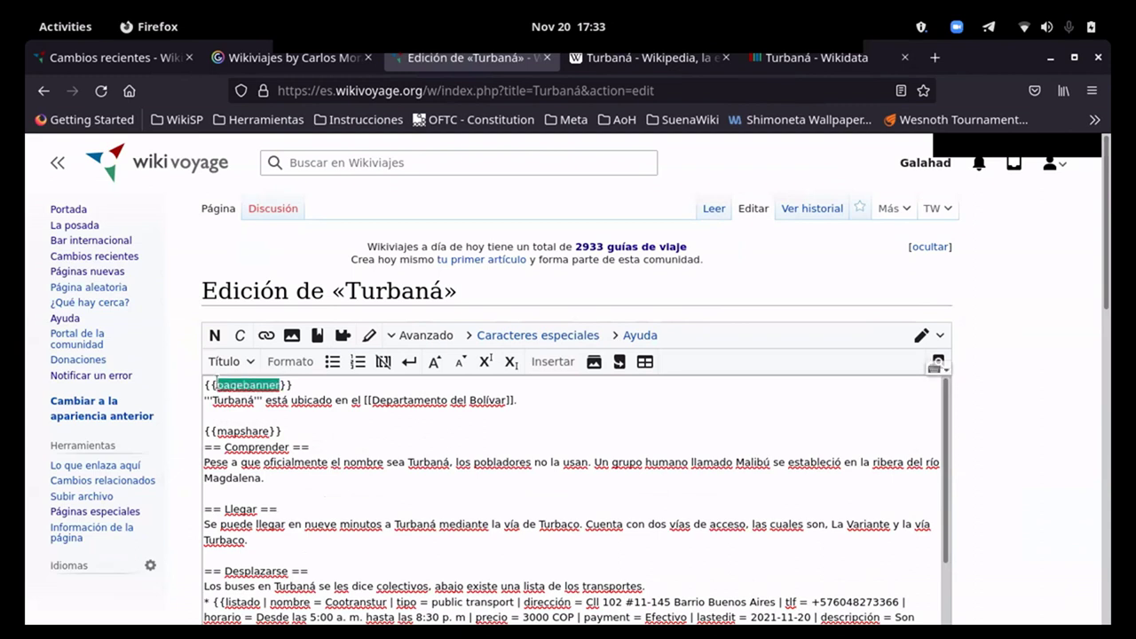
type("ciudad-top")
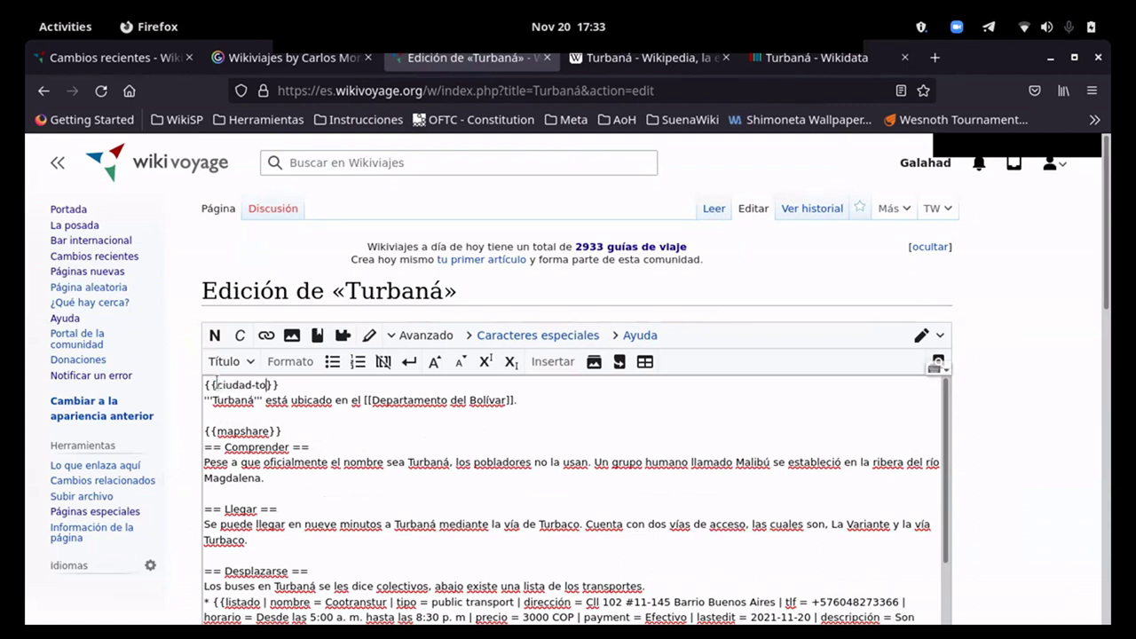
scroll(184, 437, "down", 5)
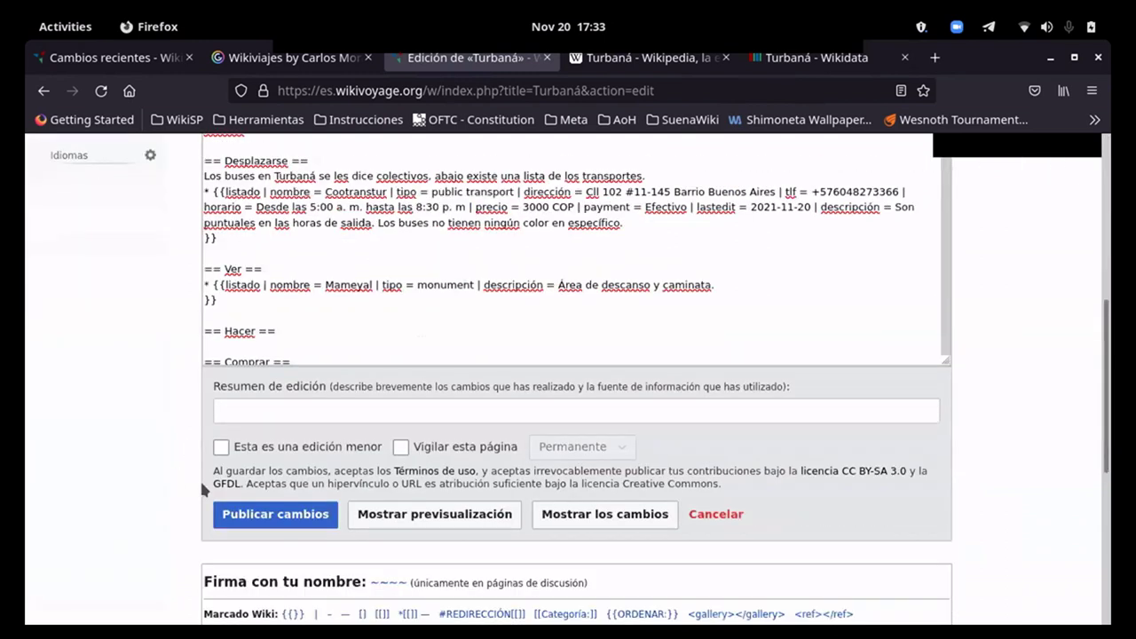
left_click(273, 381)
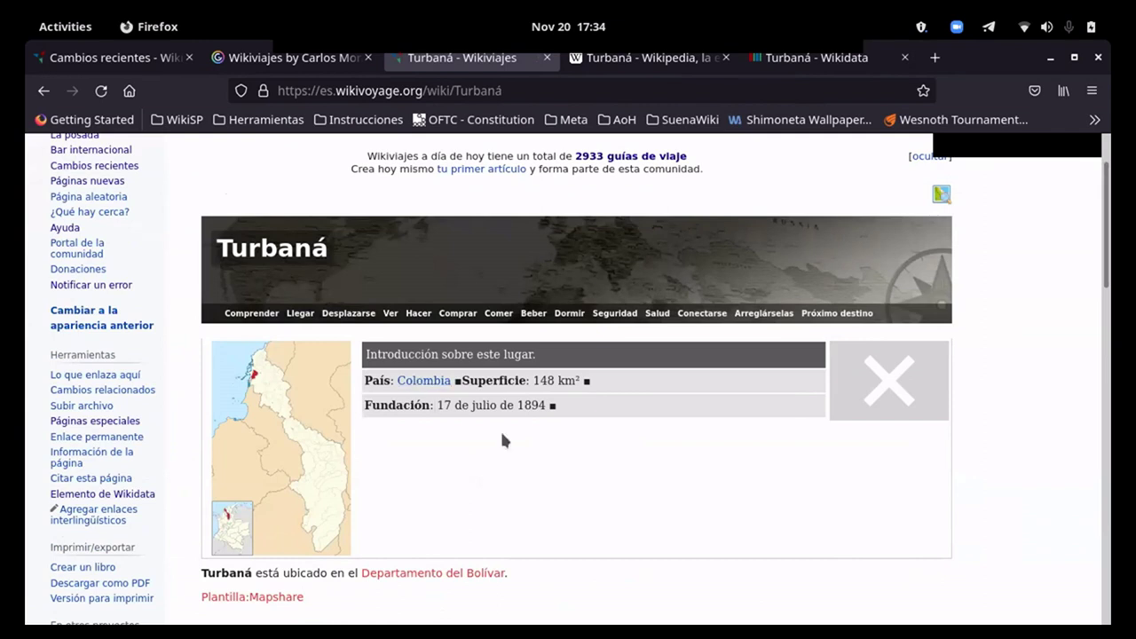
Step: Search Wikiviajes for 'Plantilla:Map' and reopen the Turbaná source for editing
scroll(621, 433, "down", 4)
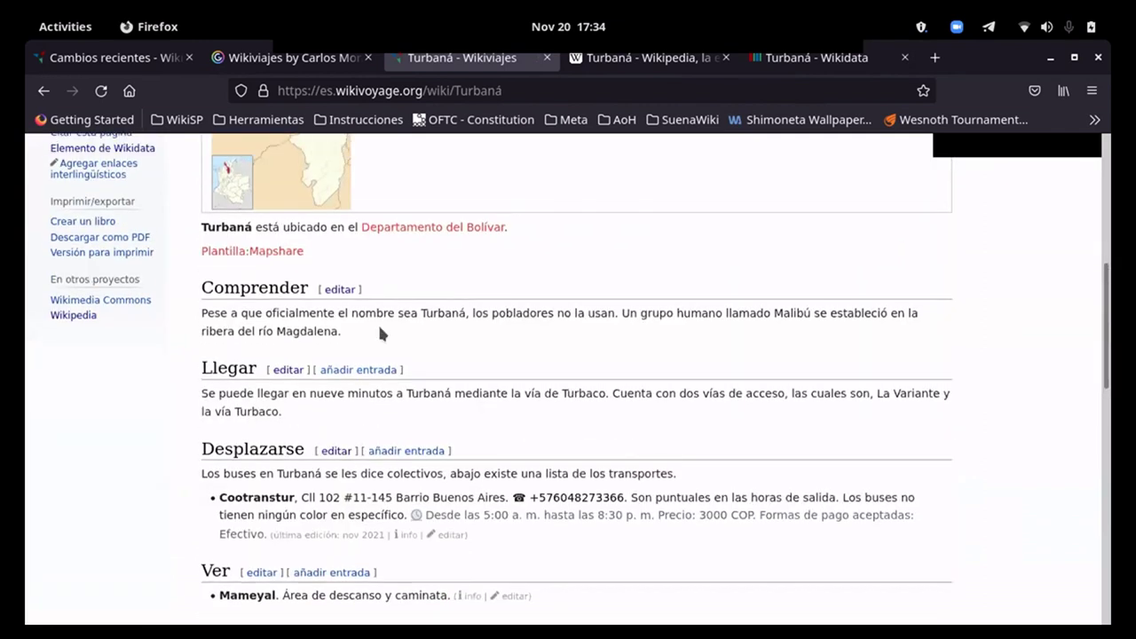
scroll(306, 477, "up", 2)
scroll(306, 478, "up", 3)
left_click(429, 157)
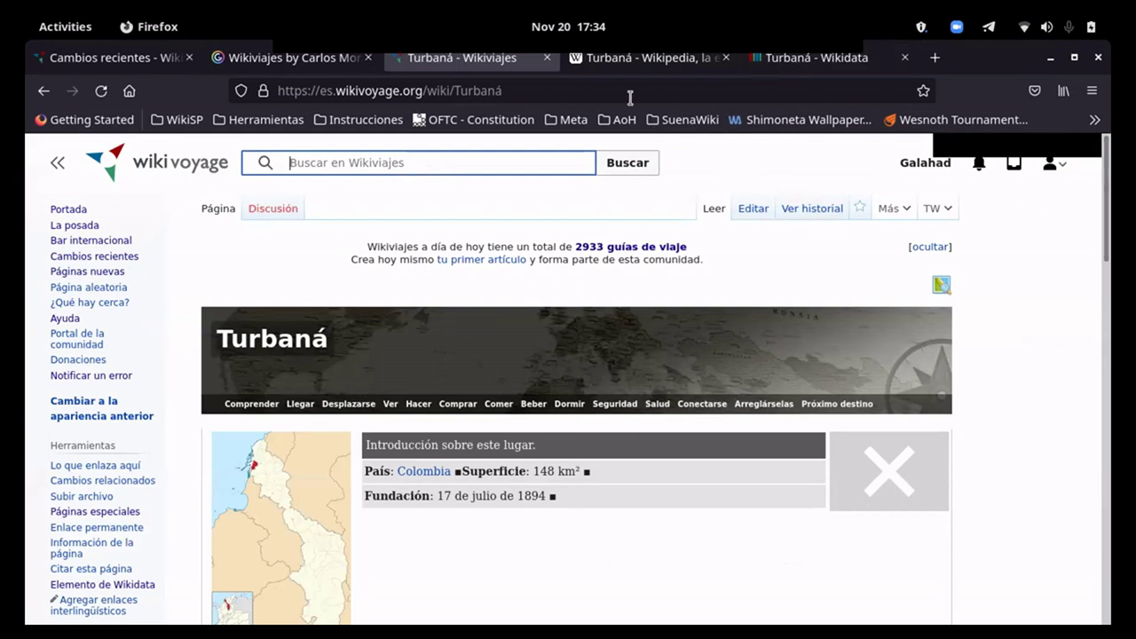
scroll(360, 417, "down", 7)
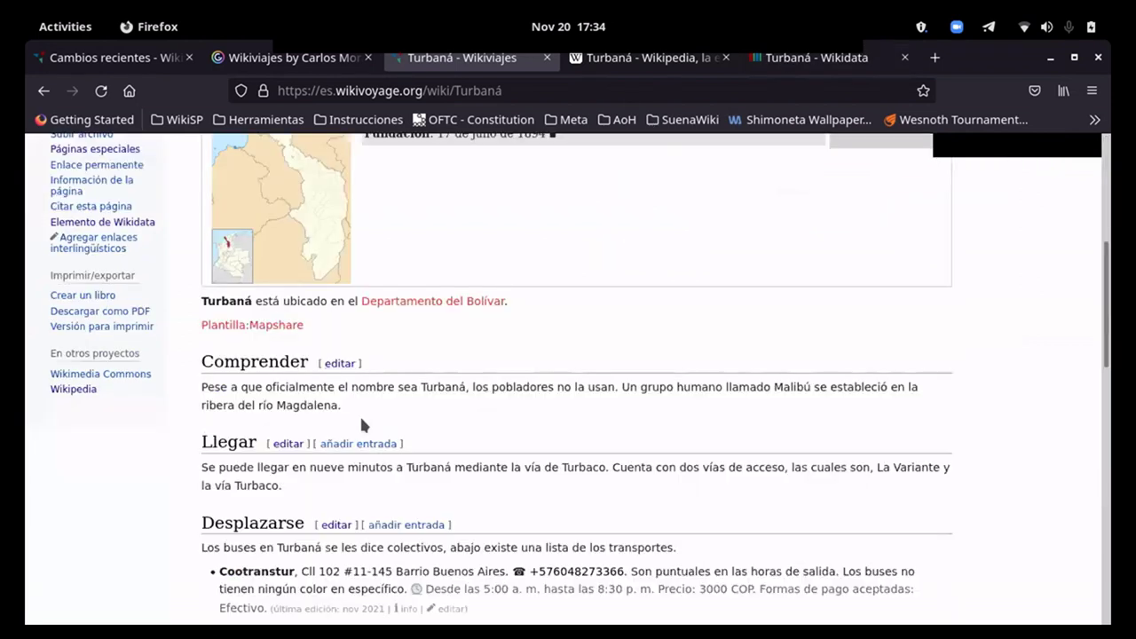
scroll(359, 414, "up", 7)
scroll(333, 207, "up", 1)
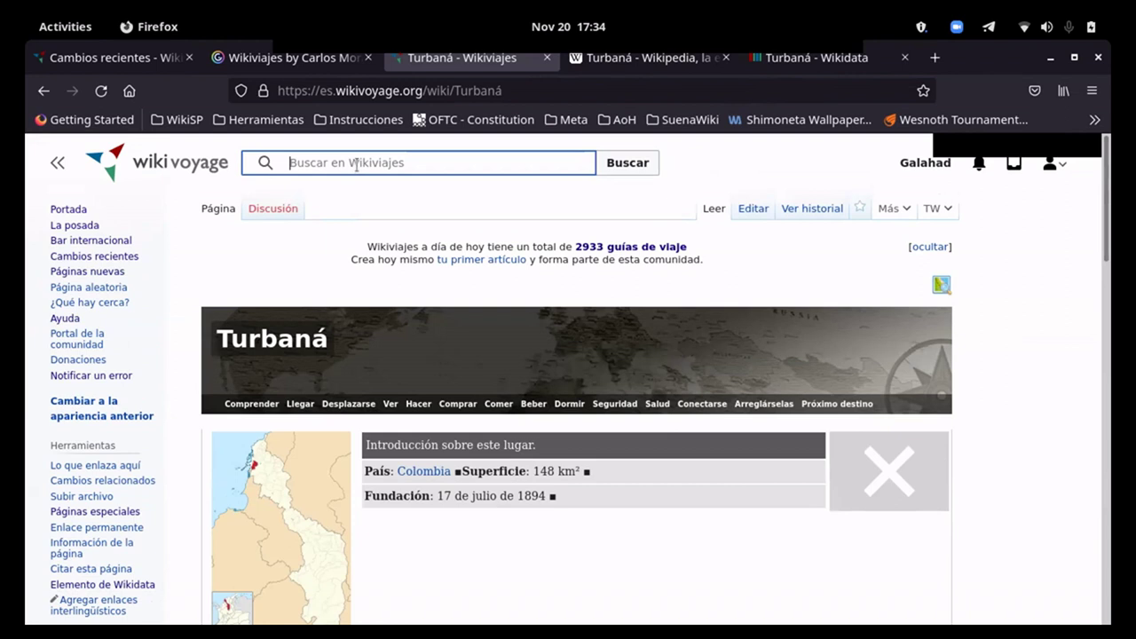
type("Plantilla")
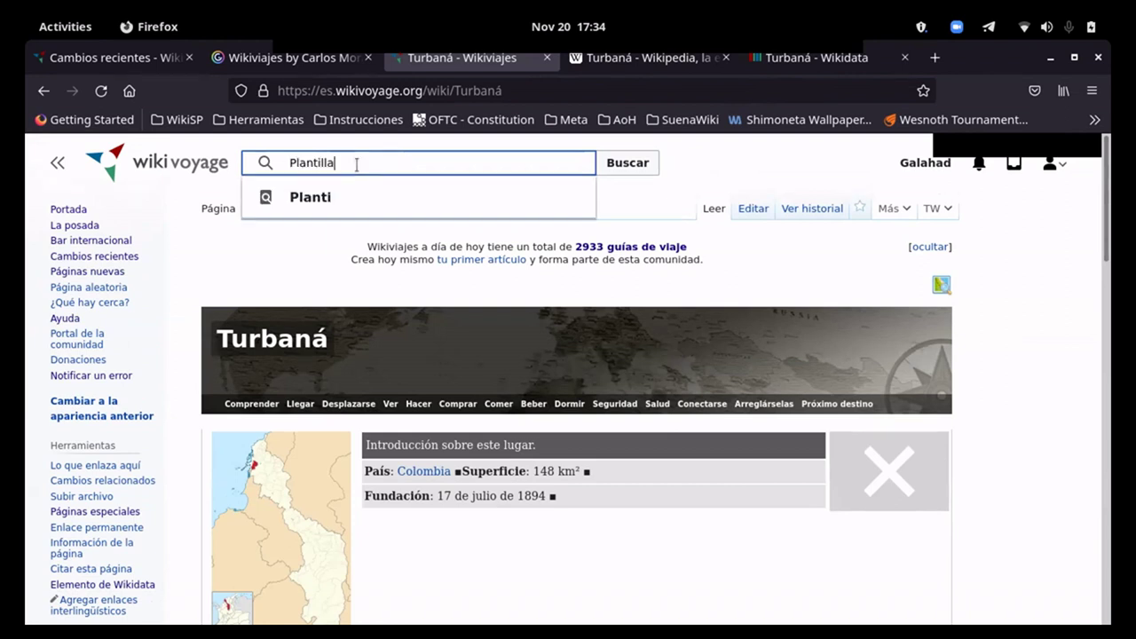
type(":Map")
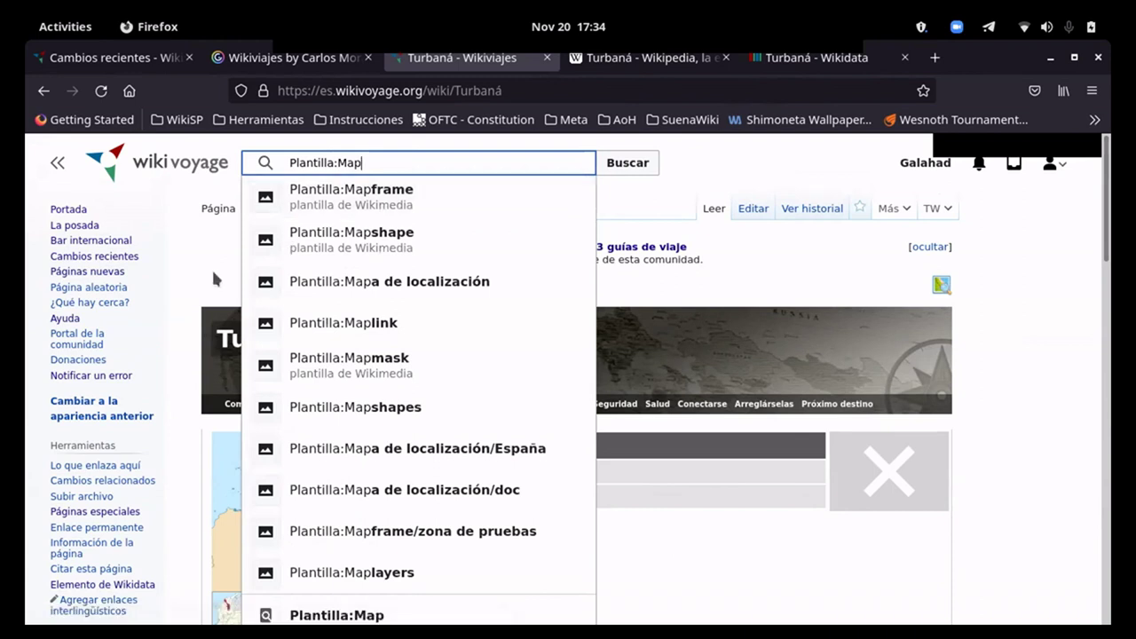
scroll(213, 279, "down", 5)
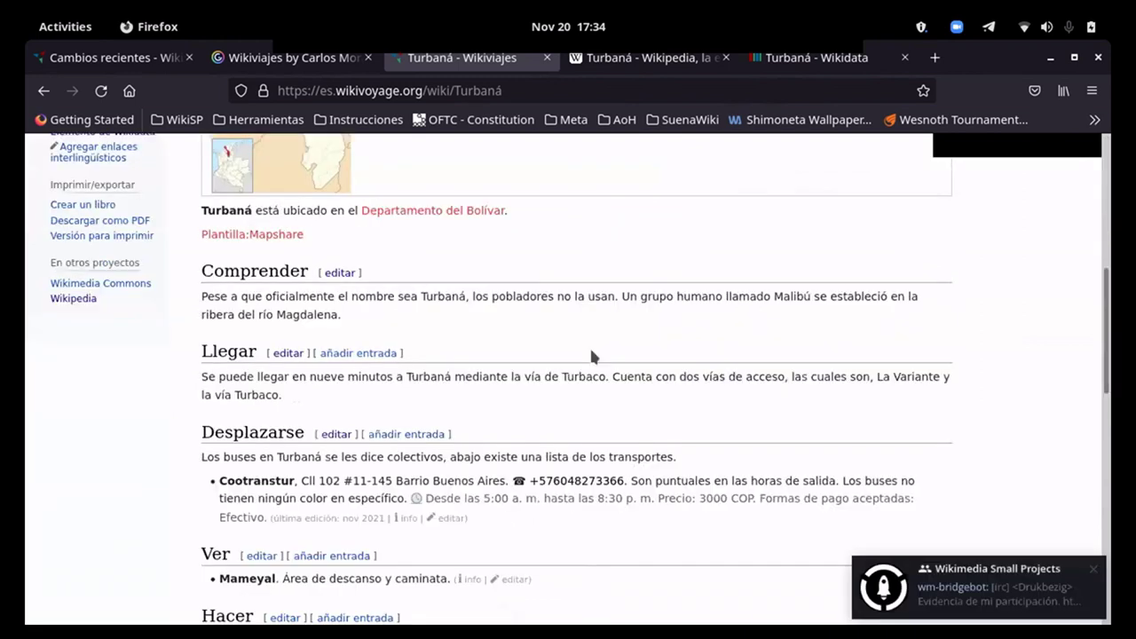
scroll(637, 369, "up", 2)
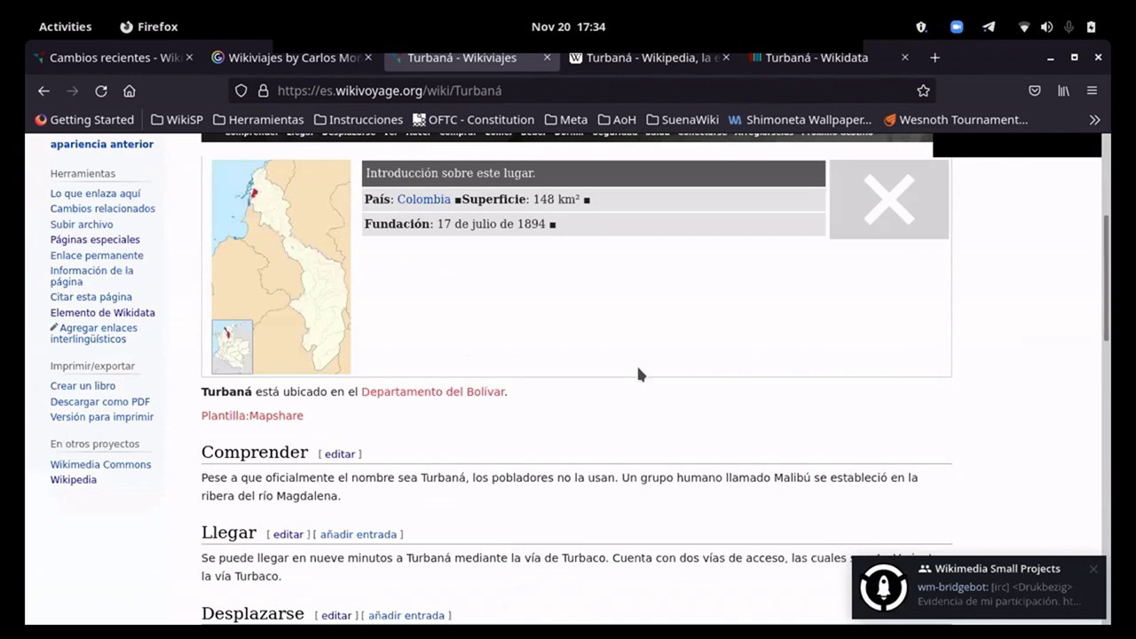
scroll(638, 369, "up", 3)
left_click(753, 209)
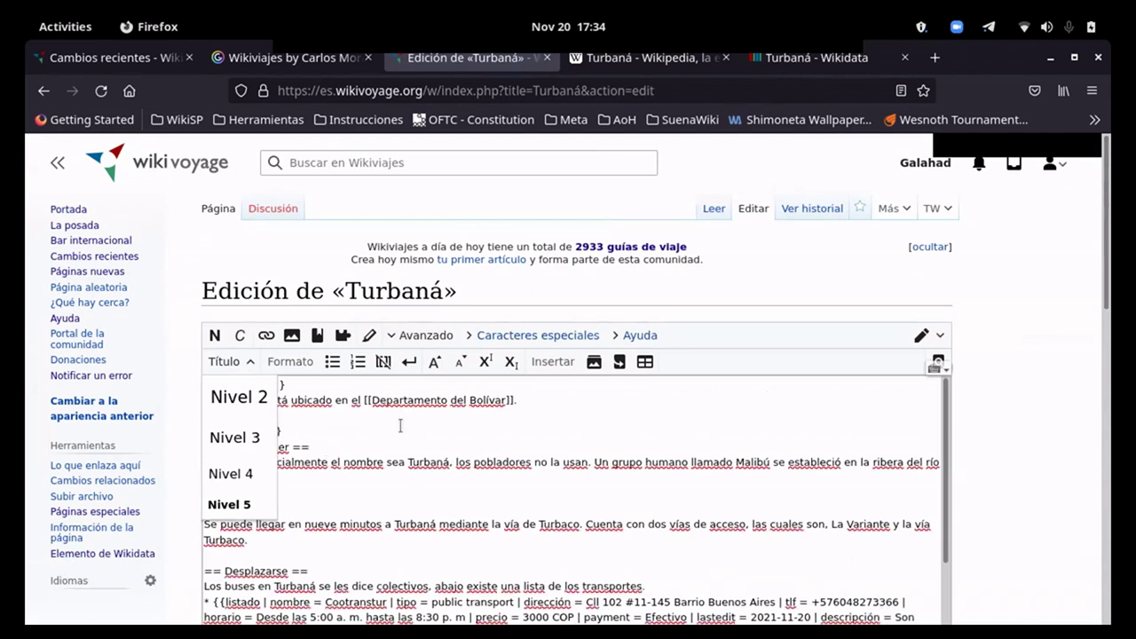
Step: Start editing just before Turbaná on line 2, checking the chat window and undoing a stray paste
left_click(221, 364)
left_click(213, 400)
type("[")
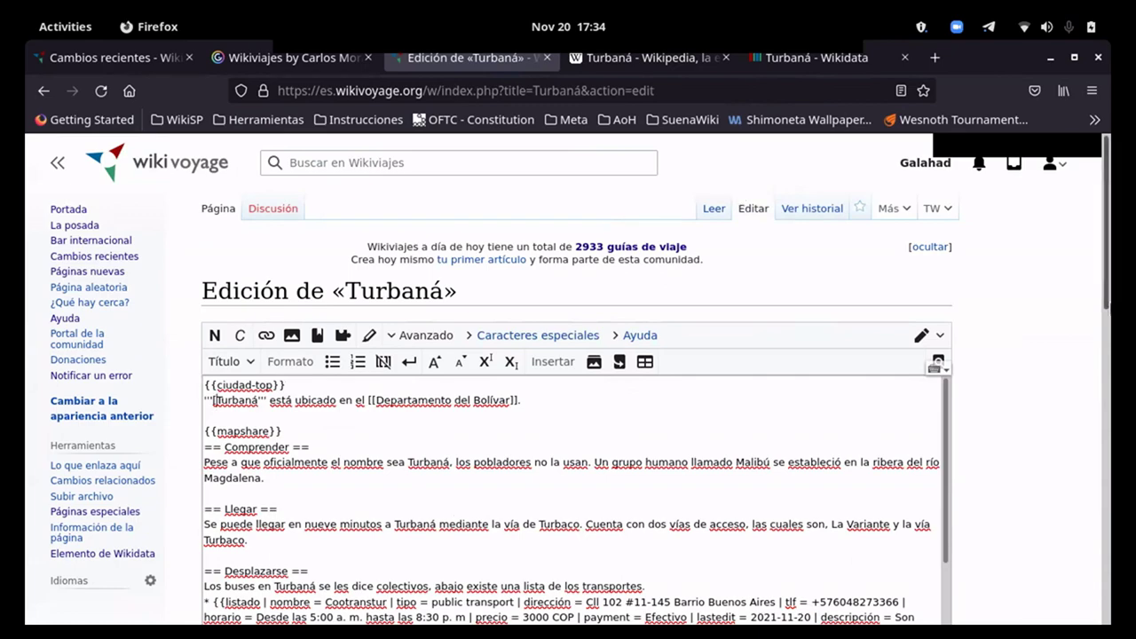
key("super")
left_click(807, 500)
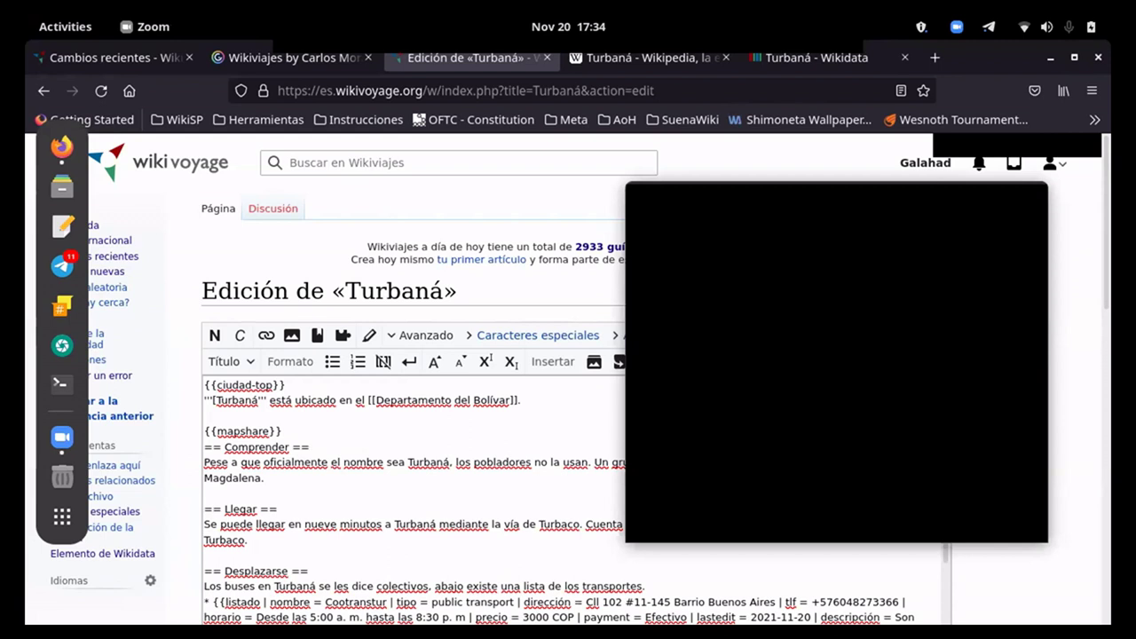
left_click(213, 411)
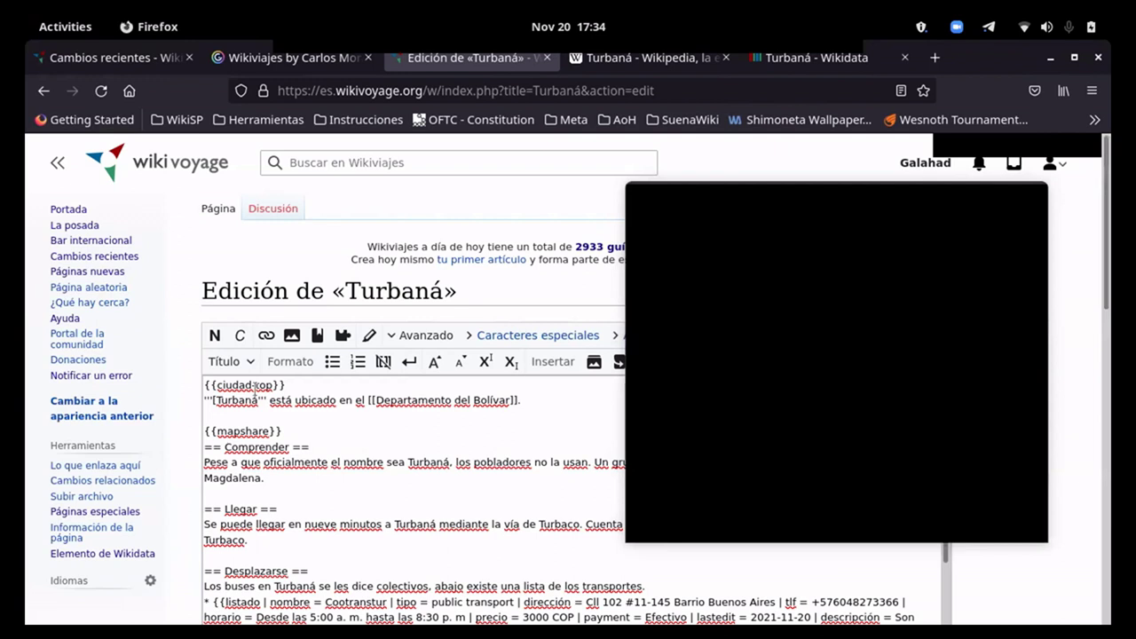
type("Mameyal")
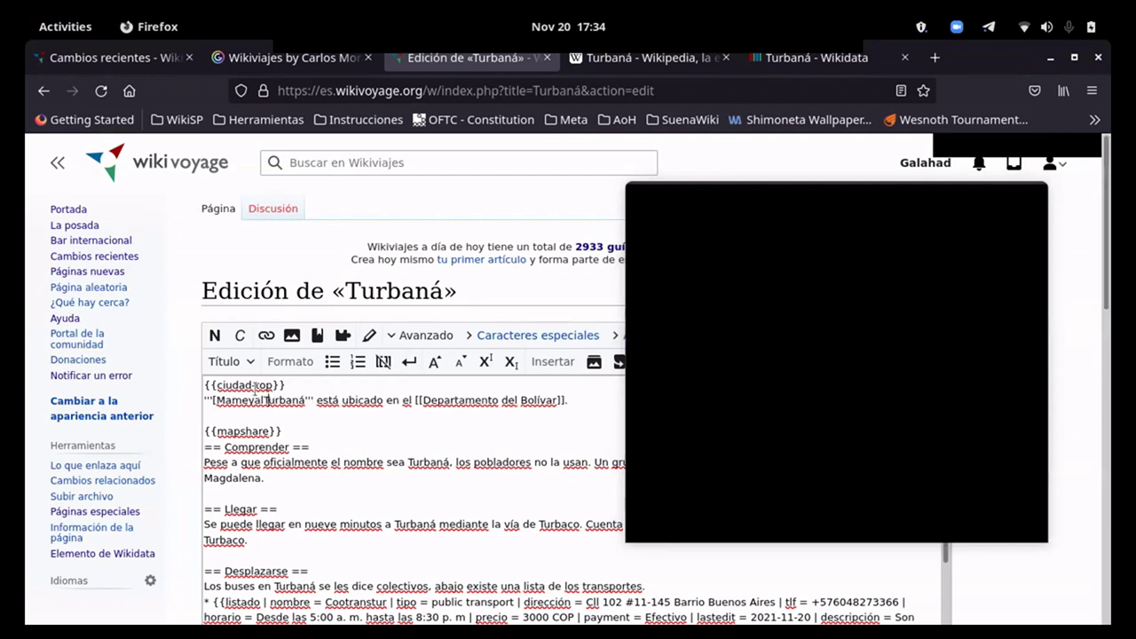
key("BackSpace")
key("BackSpace")
key("BackSpace")
key("BackSpace")
key("BackSpace")
key("BackSpace")
key("BackSpace")
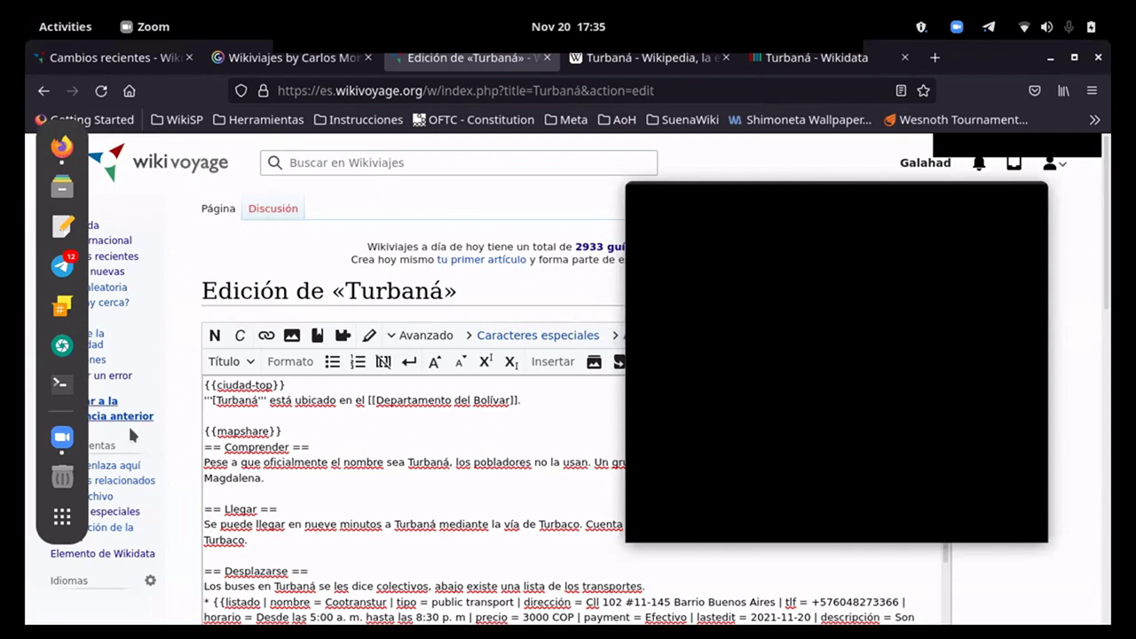
Step: Restore the bold apostrophes before Turbaná and bring up the desktop overview
left_click(213, 400)
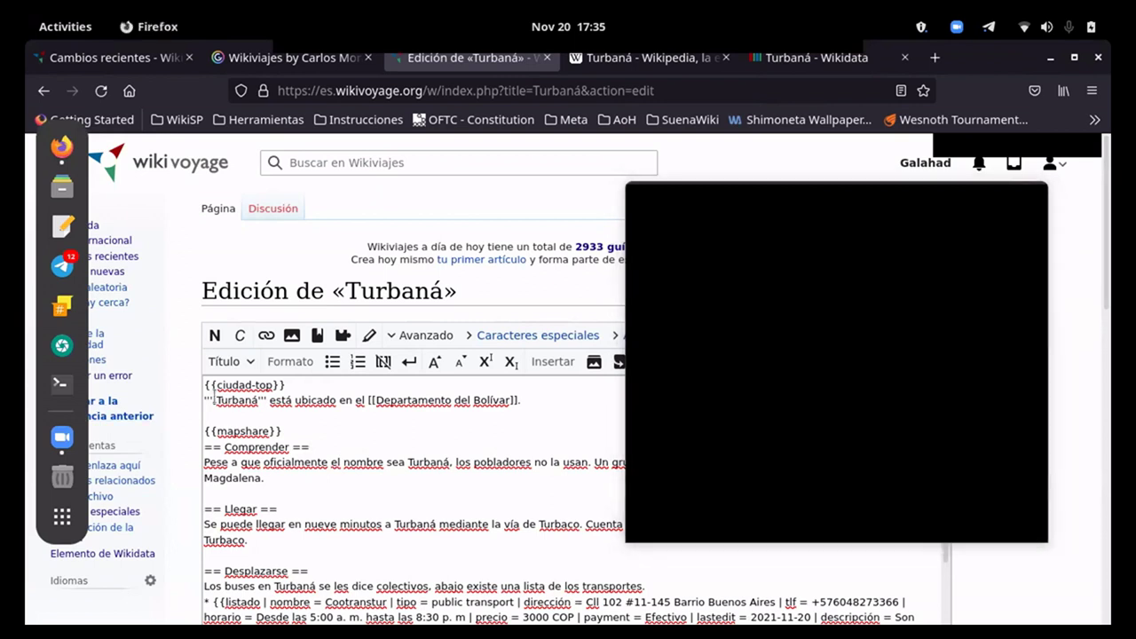
left_click(249, 376)
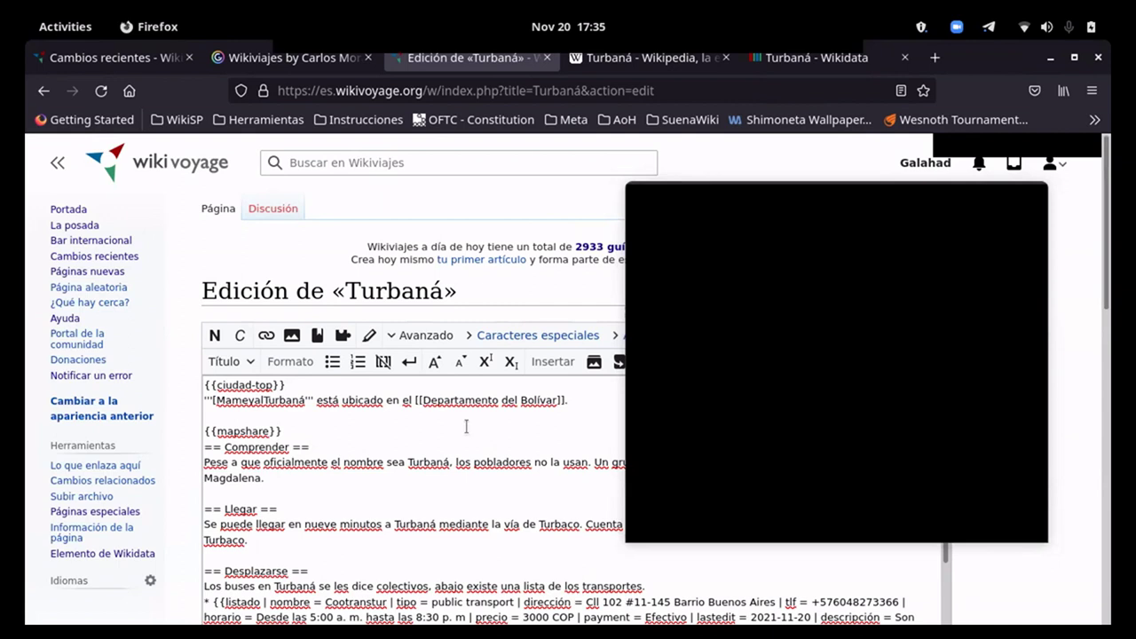
key("BackSpace")
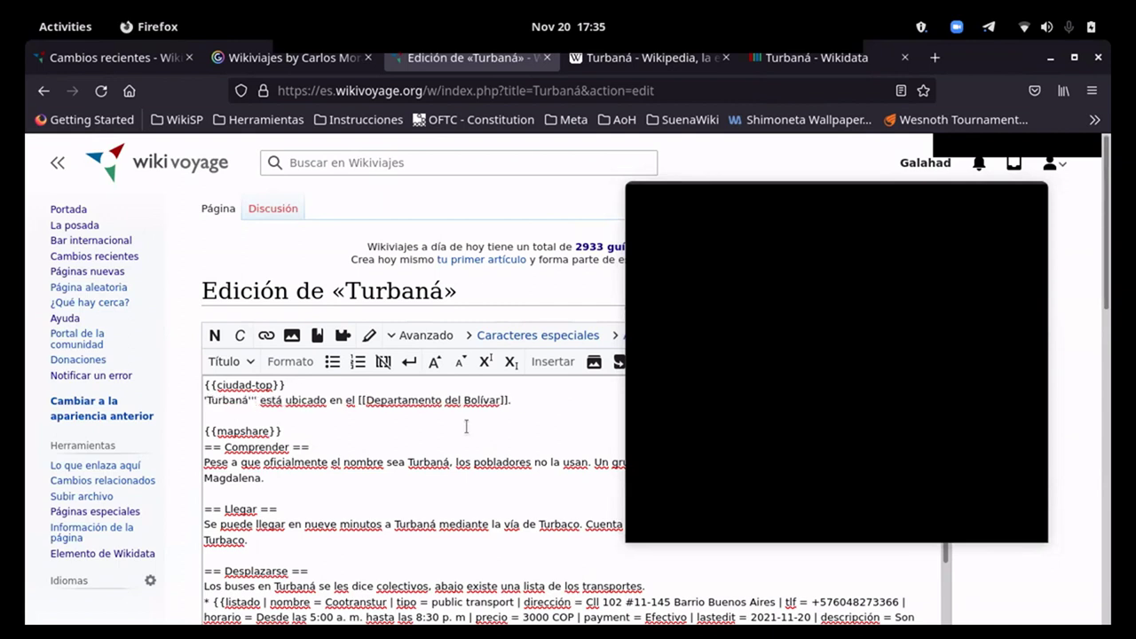
type("'")
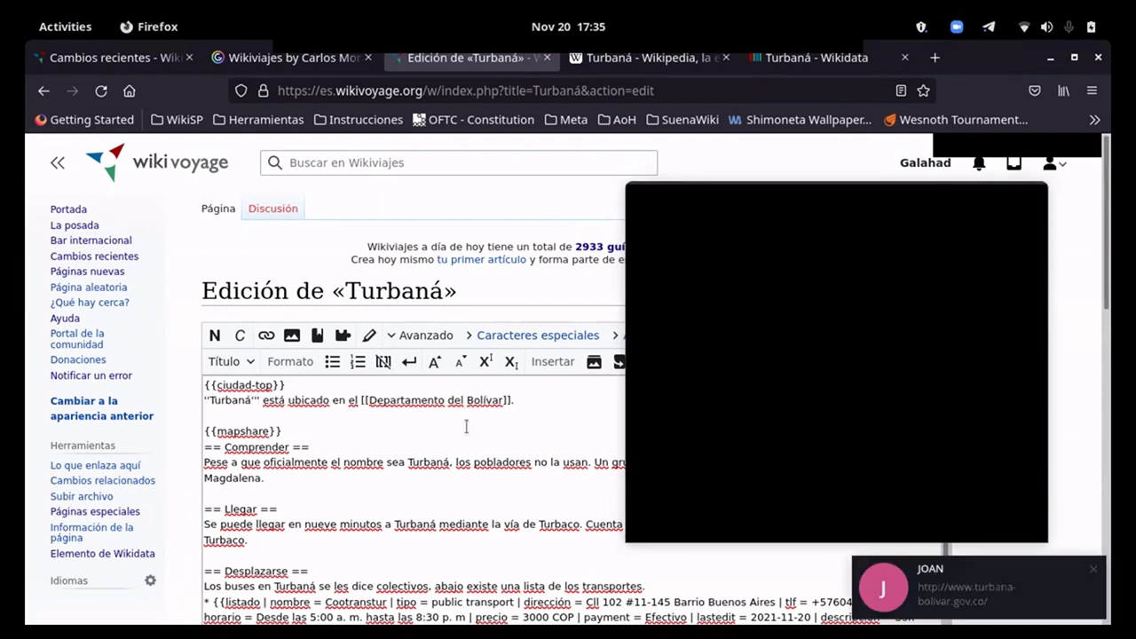
type("'")
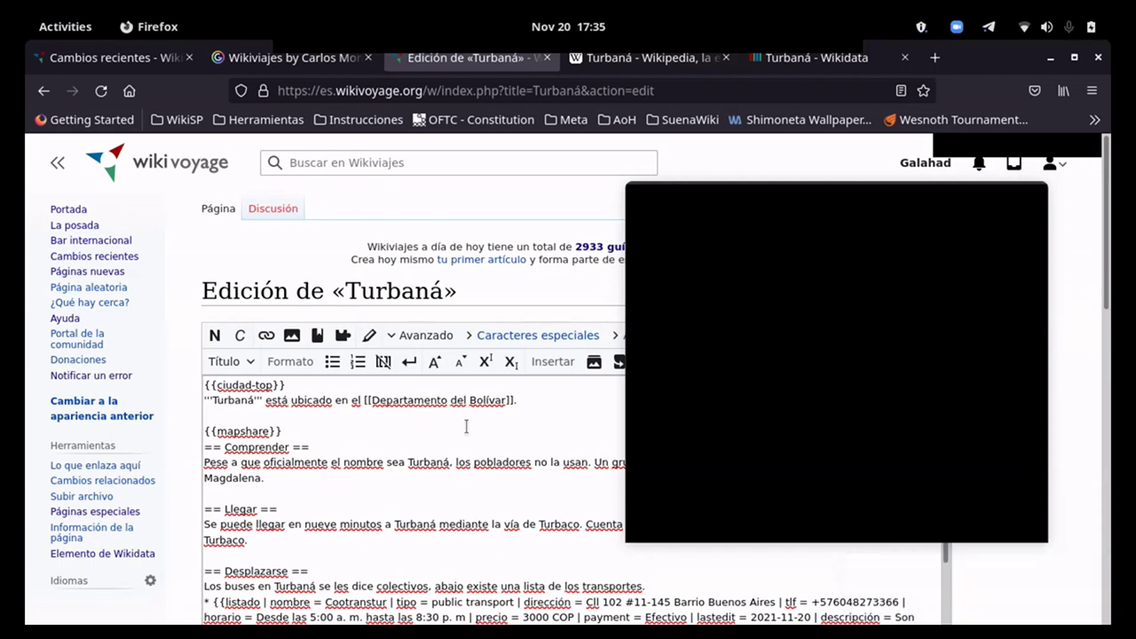
key("super")
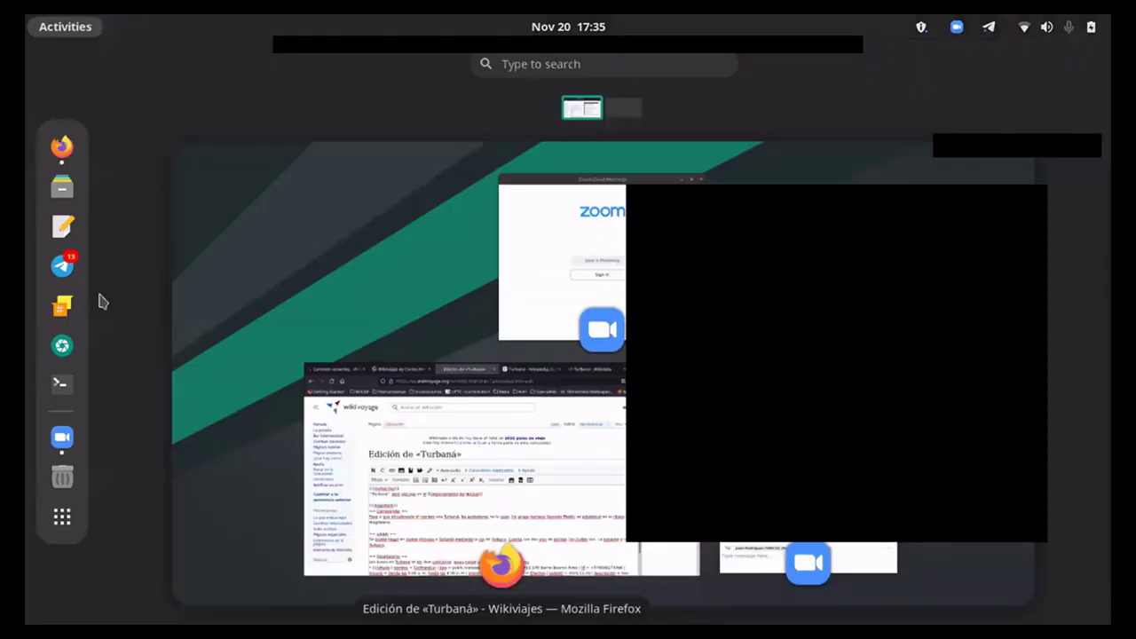
key("super")
left_click(76, 275)
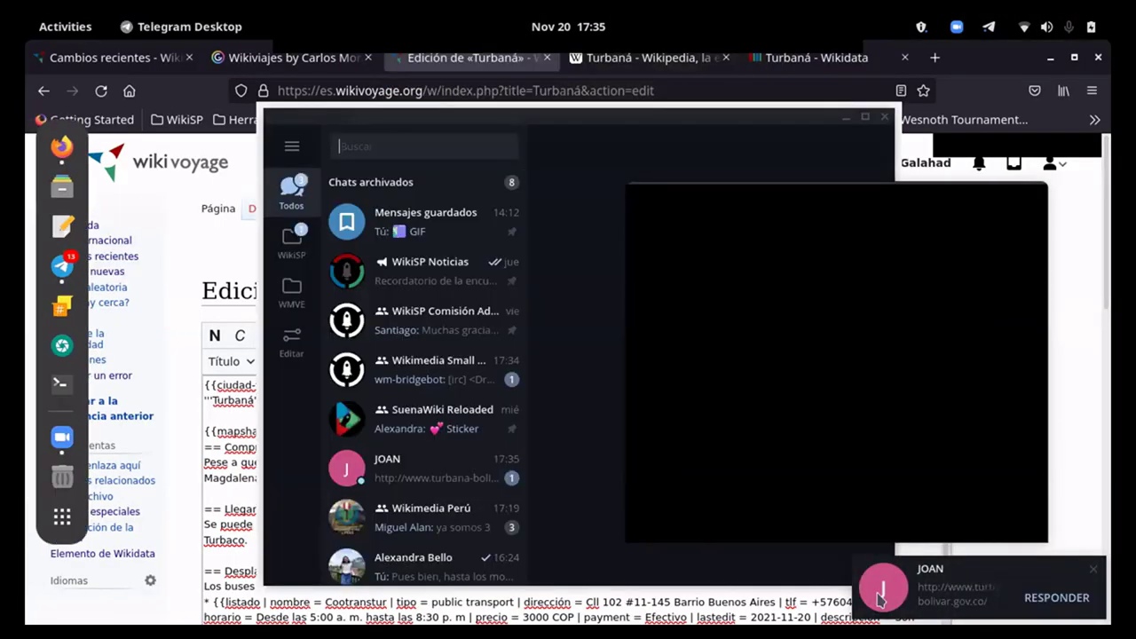
left_click(444, 470)
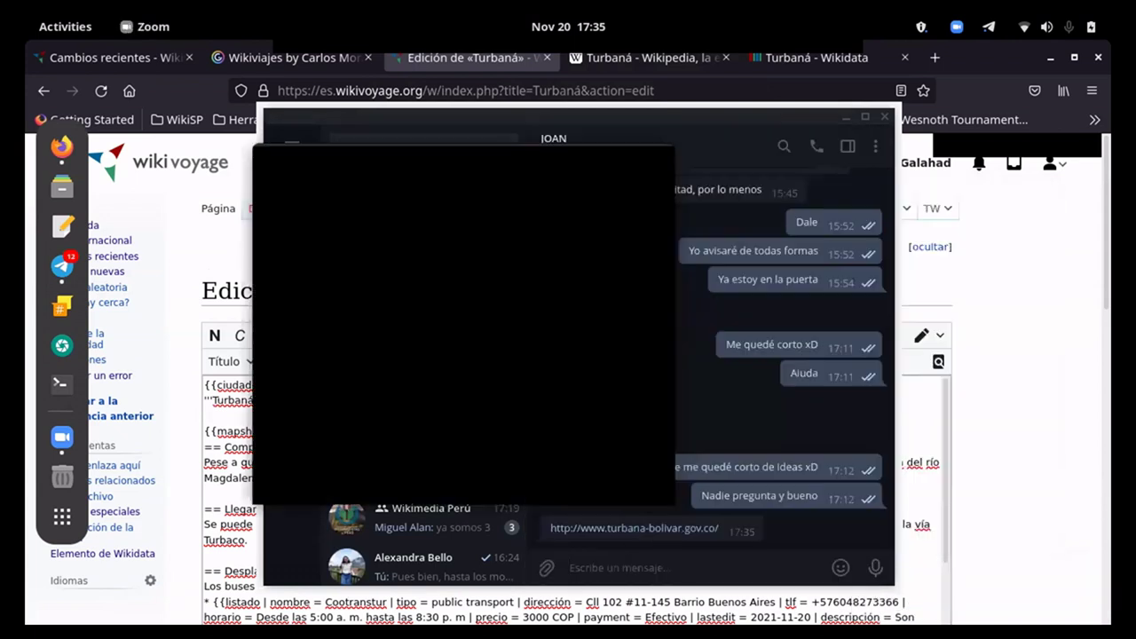
left_click_drag(722, 530, 540, 530)
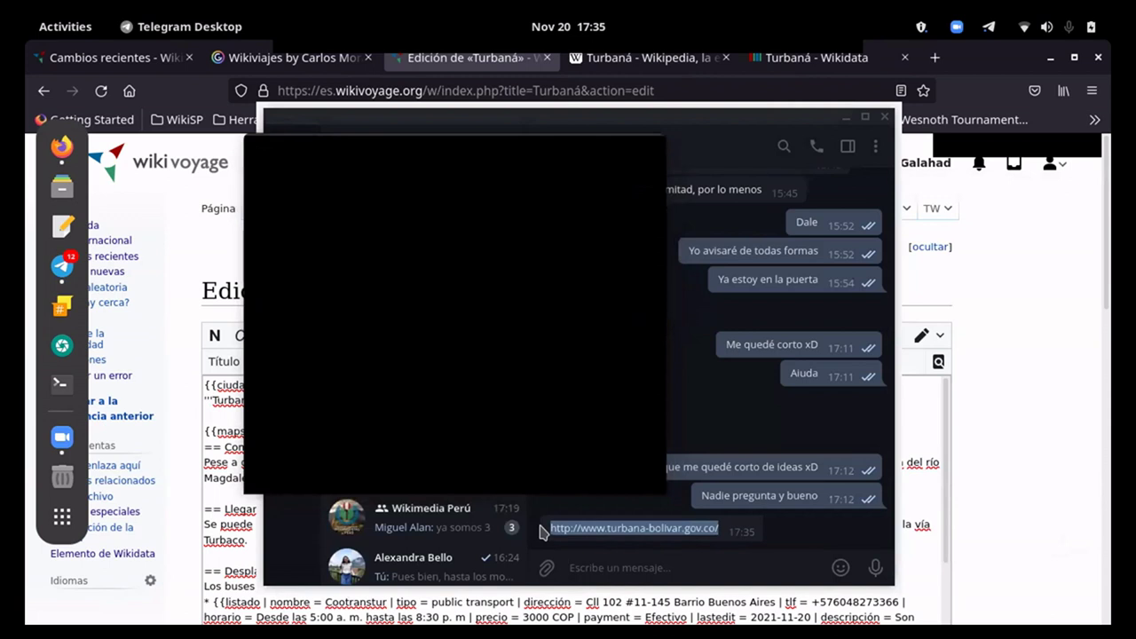
left_click(884, 116)
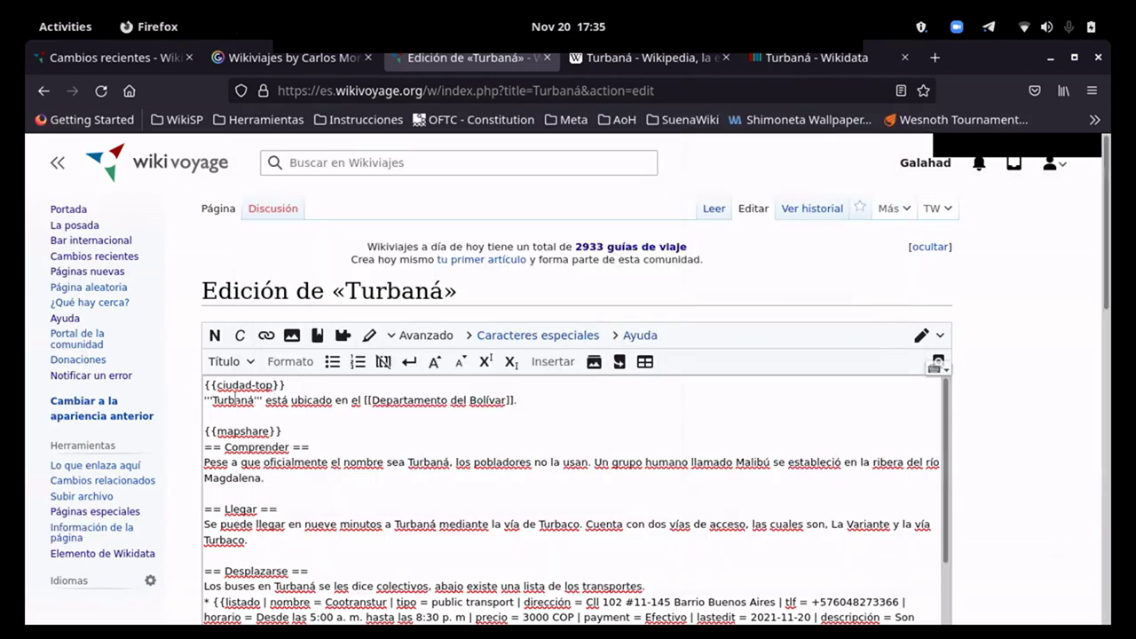
type("[")
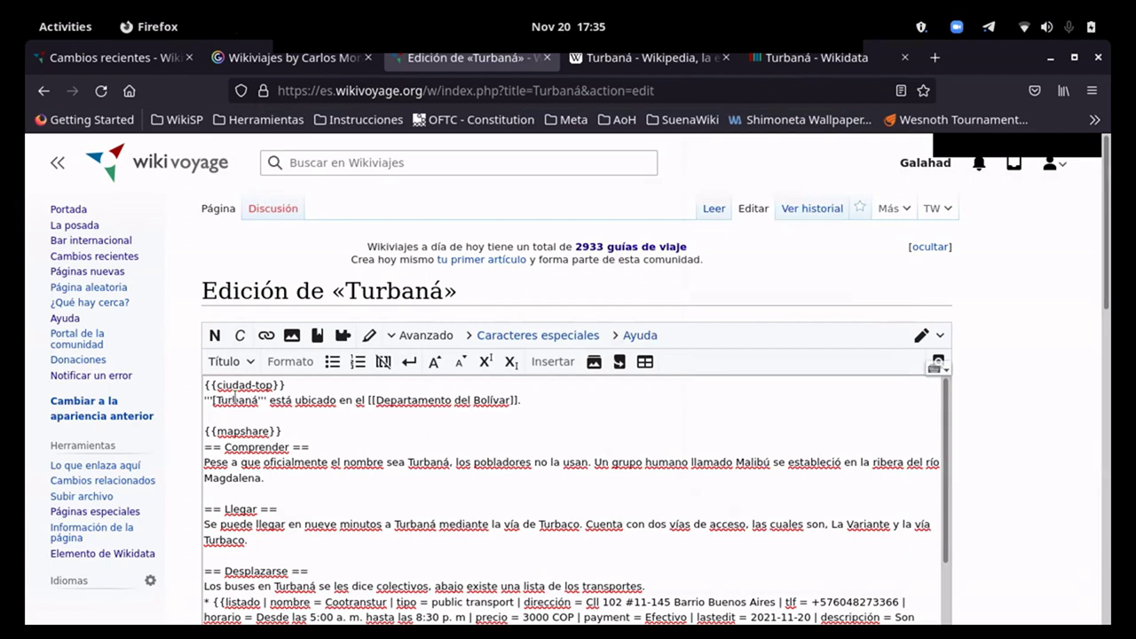
type("http://www.turbana-bolivar.gov.co/")
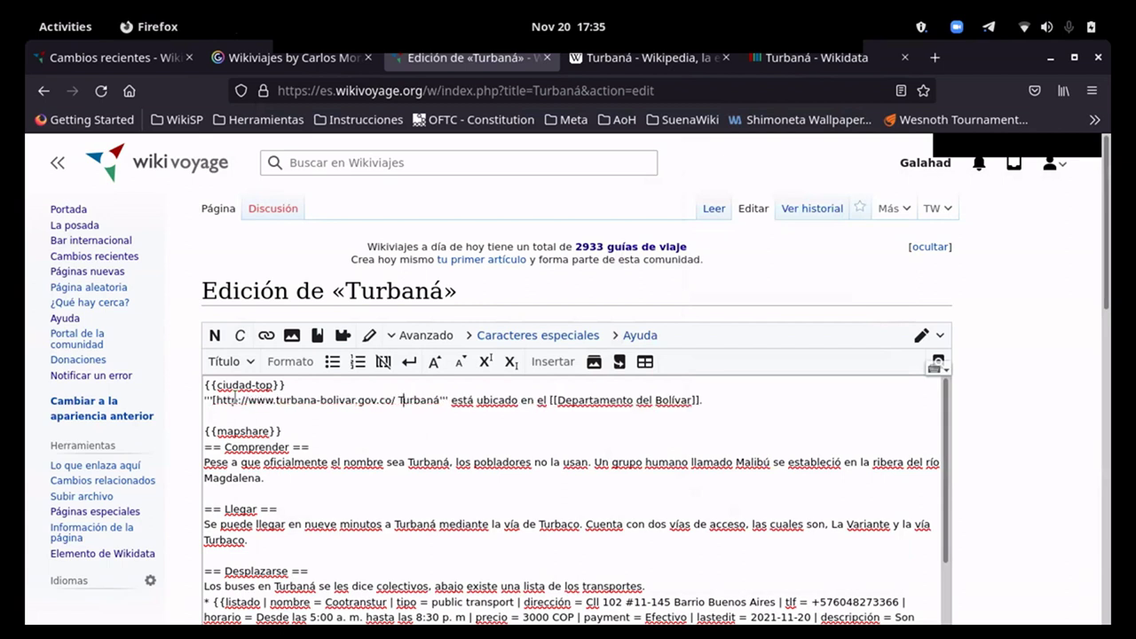
type("]")
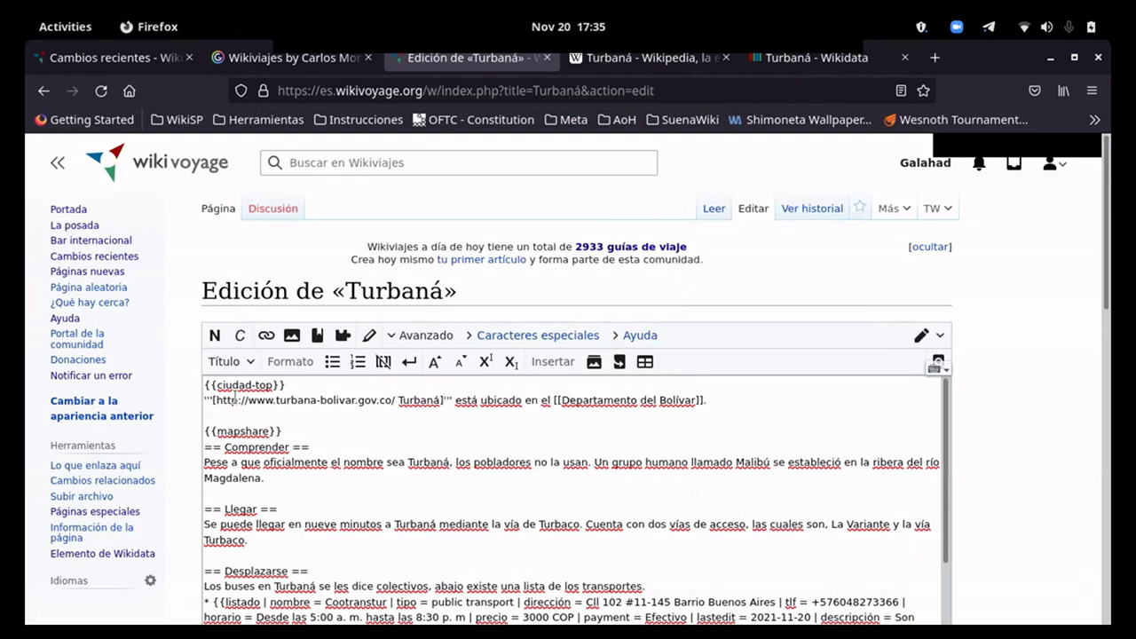
scroll(229, 486, "down", 2)
scroll(229, 487, "down", 10)
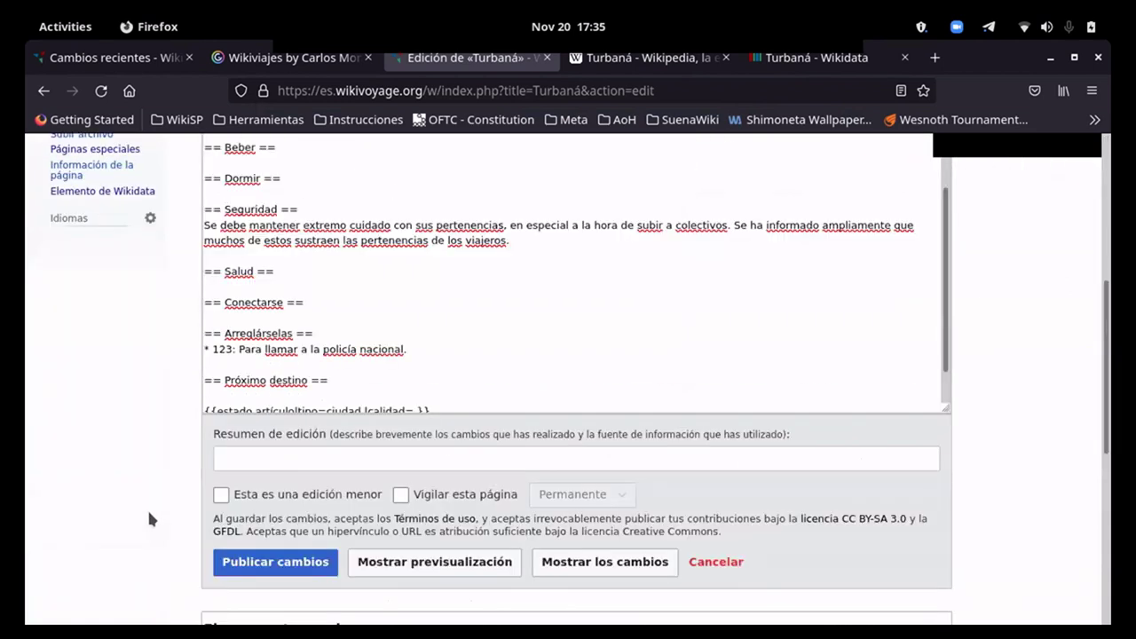
left_click(287, 479)
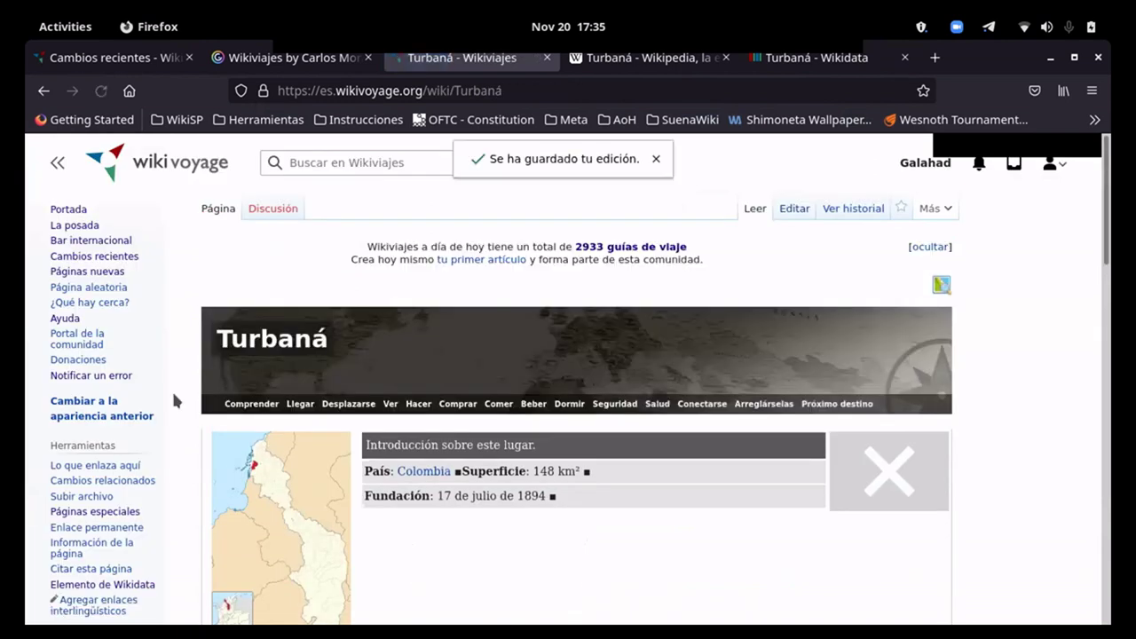
scroll(171, 389, "down", 5)
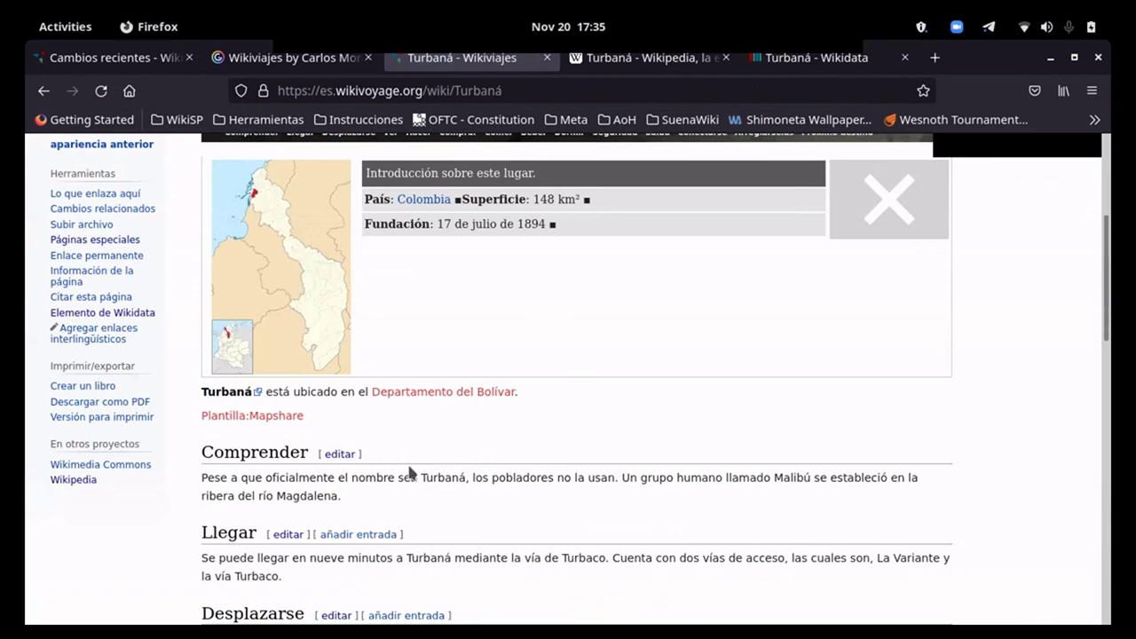
scroll(354, 527, "up", 2)
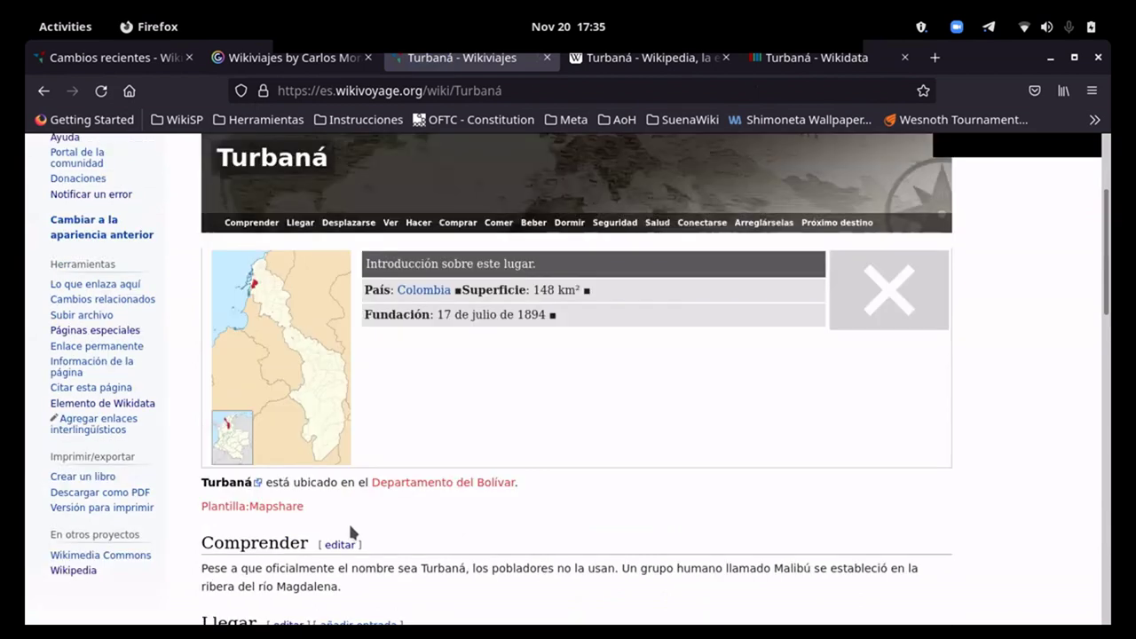
scroll(349, 523, "up", 4)
scroll(353, 528, "down", 4)
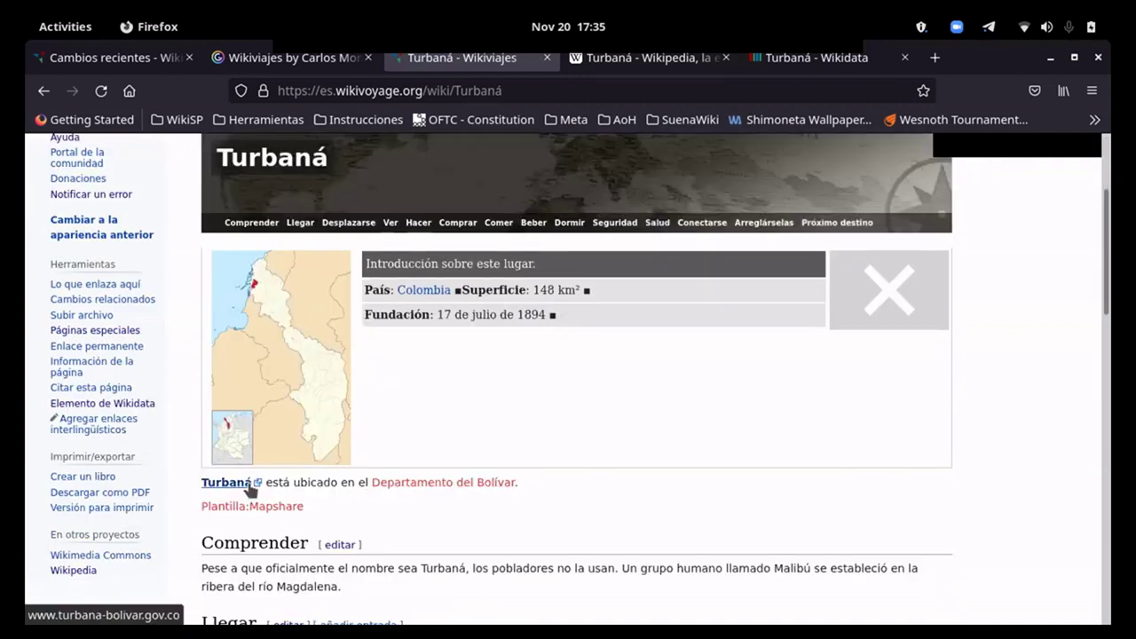
scroll(577, 383, "up", 4)
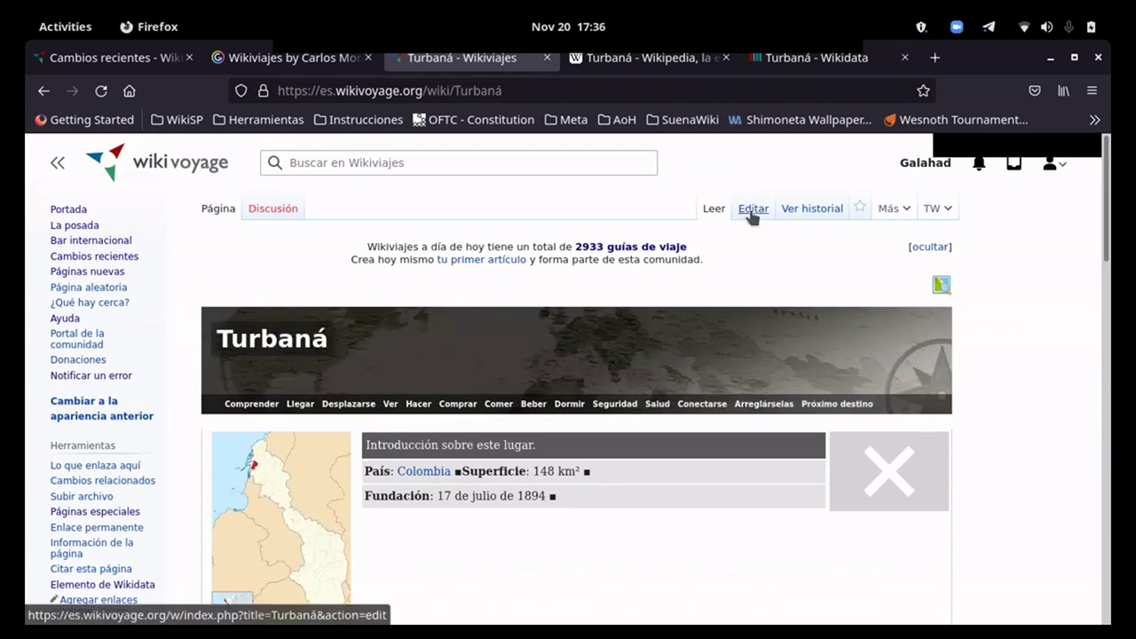
scroll(347, 299, "down", 8)
scroll(372, 366, "up", 3)
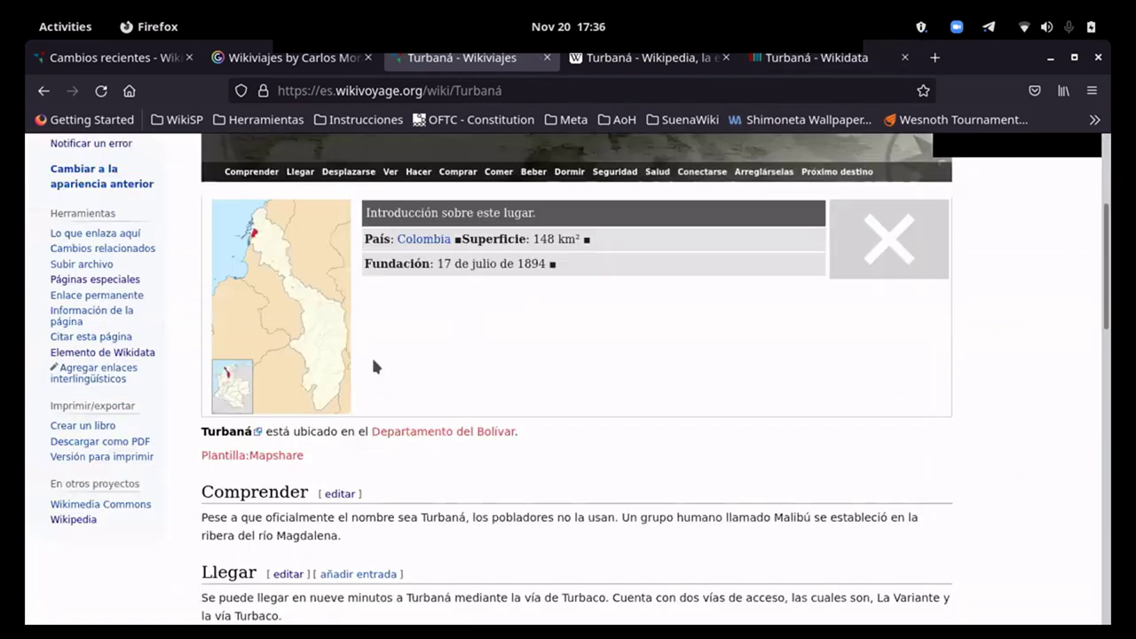
scroll(374, 364, "up", 1)
scroll(502, 392, "up", 4)
left_click(391, 163)
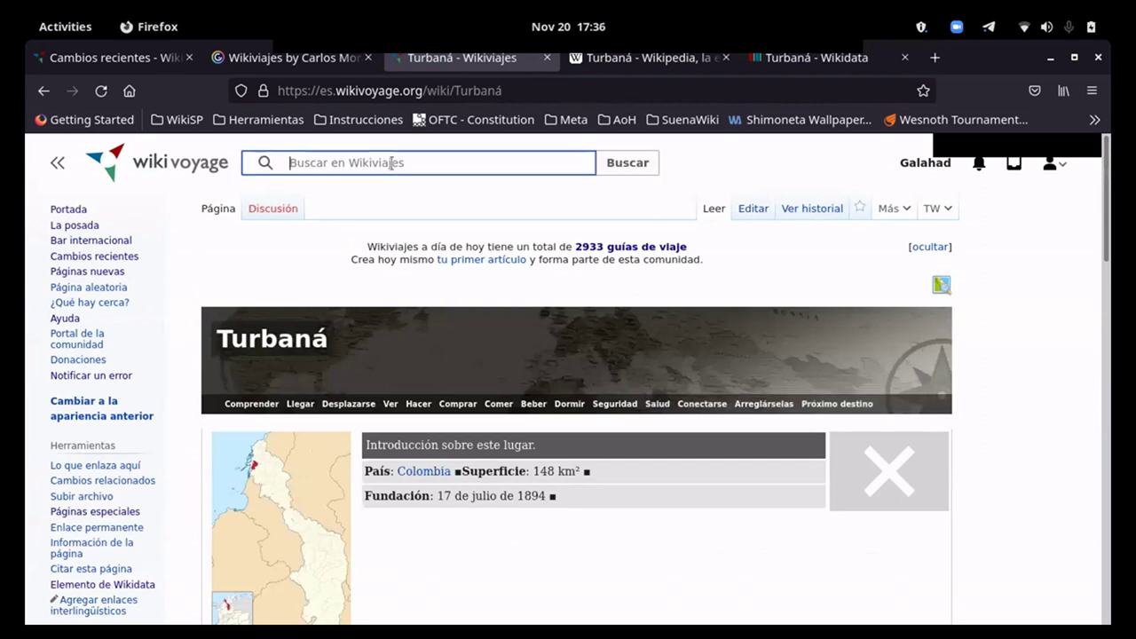
type("Plantilla:M")
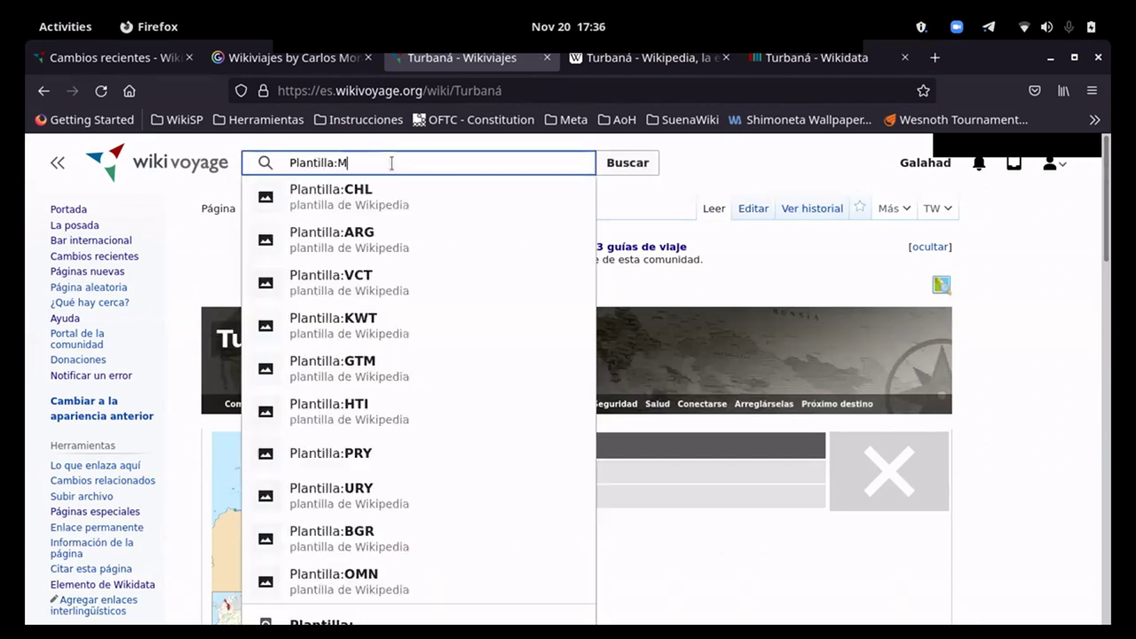
type("ap")
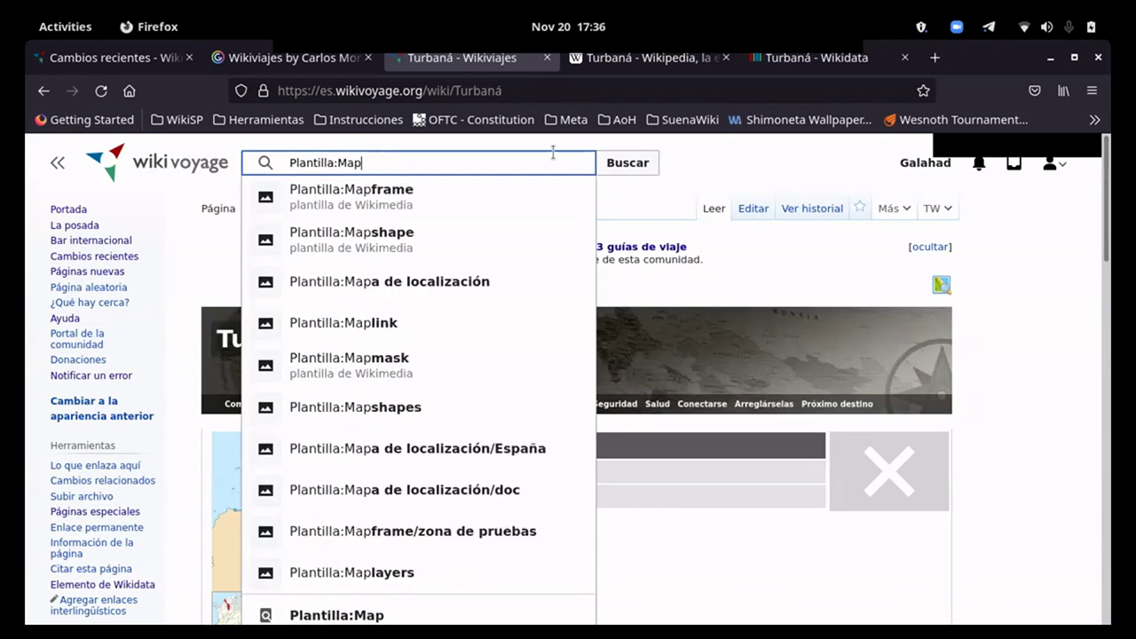
left_click(744, 195)
scroll(744, 196, "down", 5)
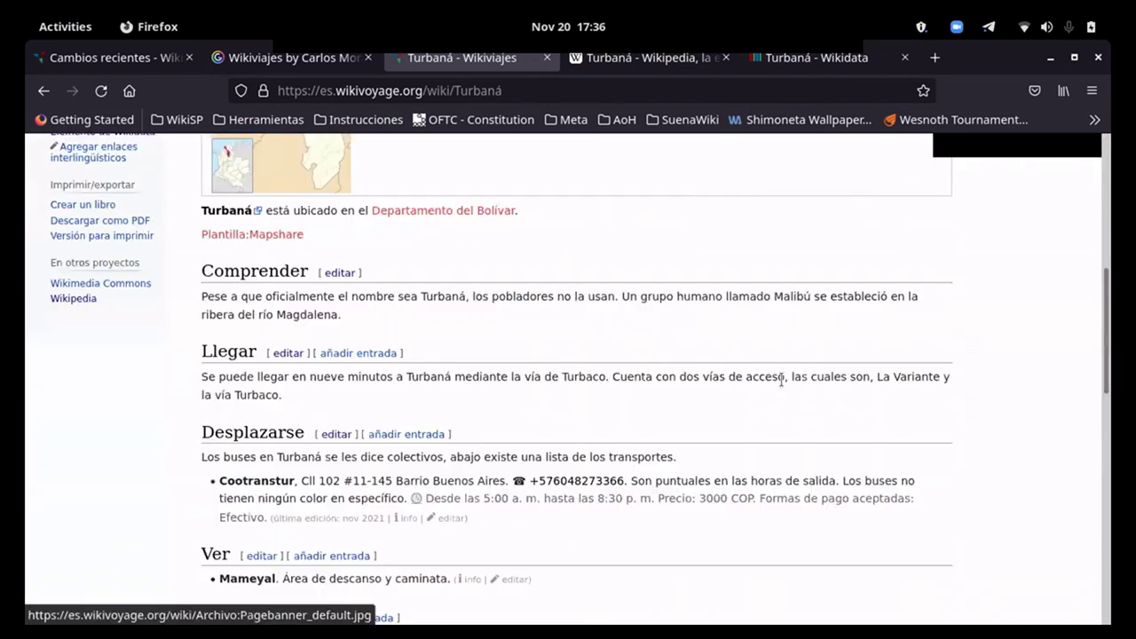
scroll(748, 394, "up", 2)
scroll(746, 395, "up", 3)
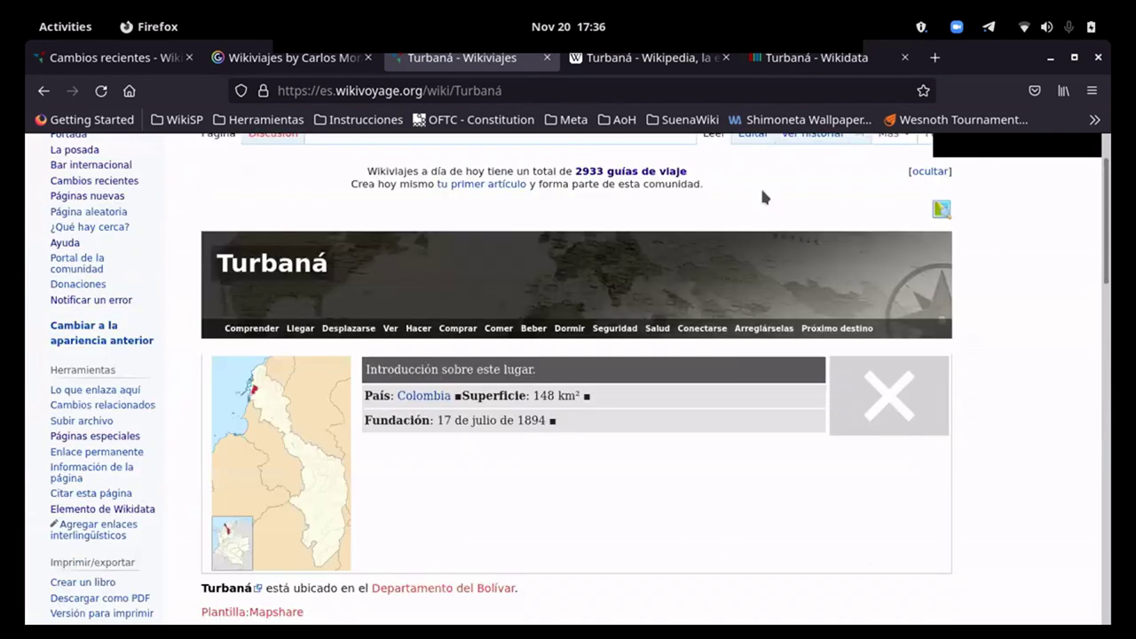
Step: Change {{mapshare}} to {{mapshape}} in the Turbaná source and submit the edit
scroll(760, 189, "up", 1)
left_click(753, 218)
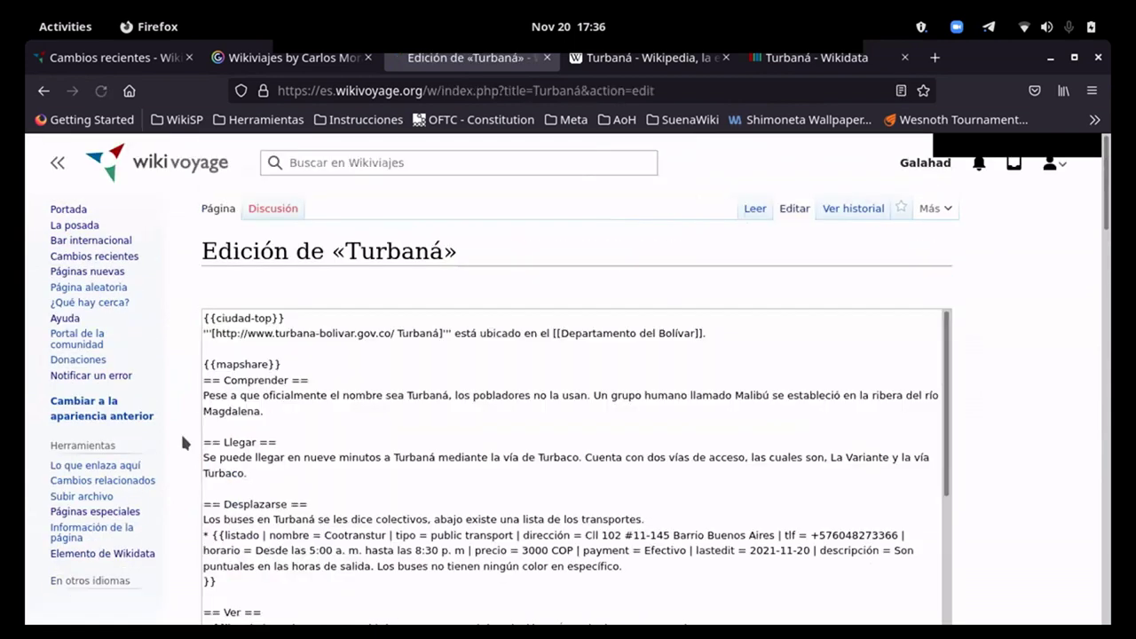
scroll(183, 441, "down", 1)
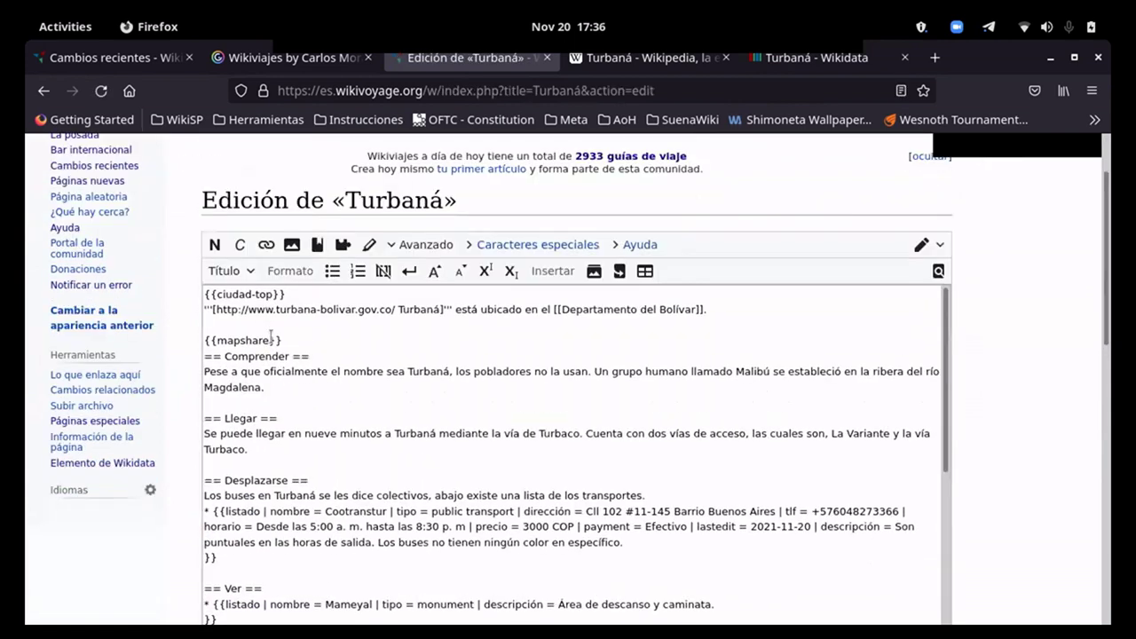
left_click_drag(269, 340, 256, 340)
type("pe")
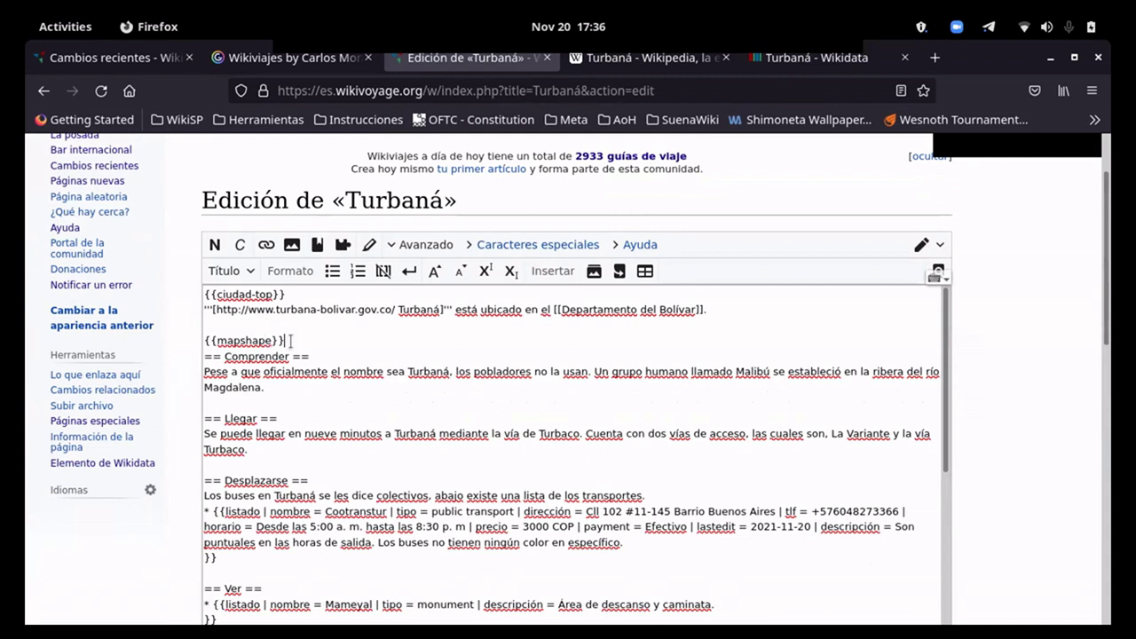
scroll(174, 401, "down", 2)
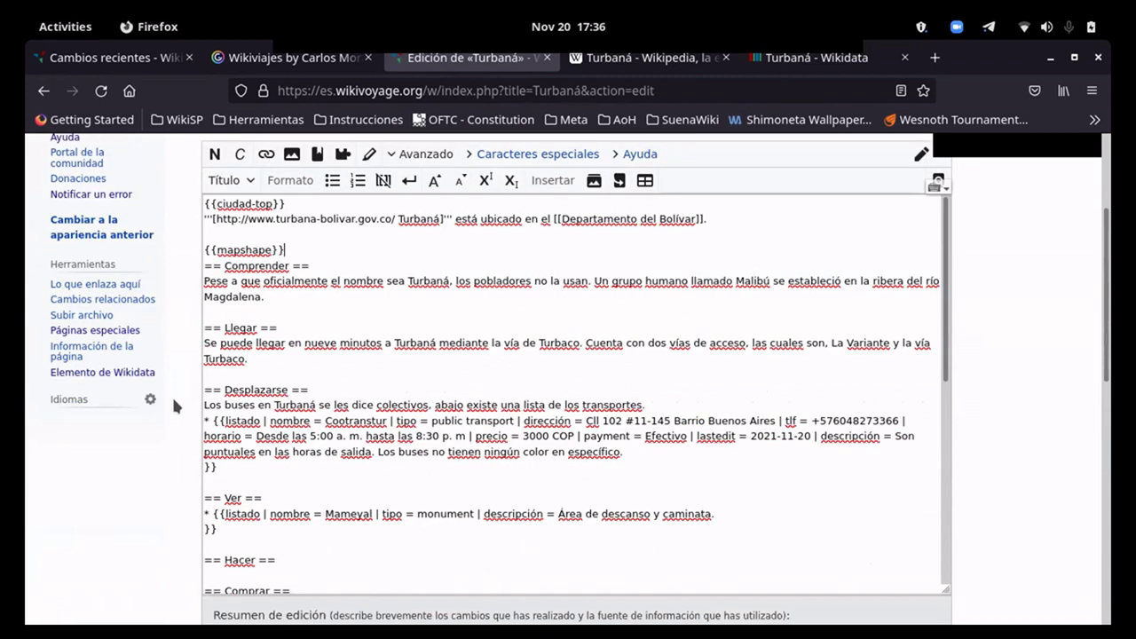
scroll(174, 402, "down", 5)
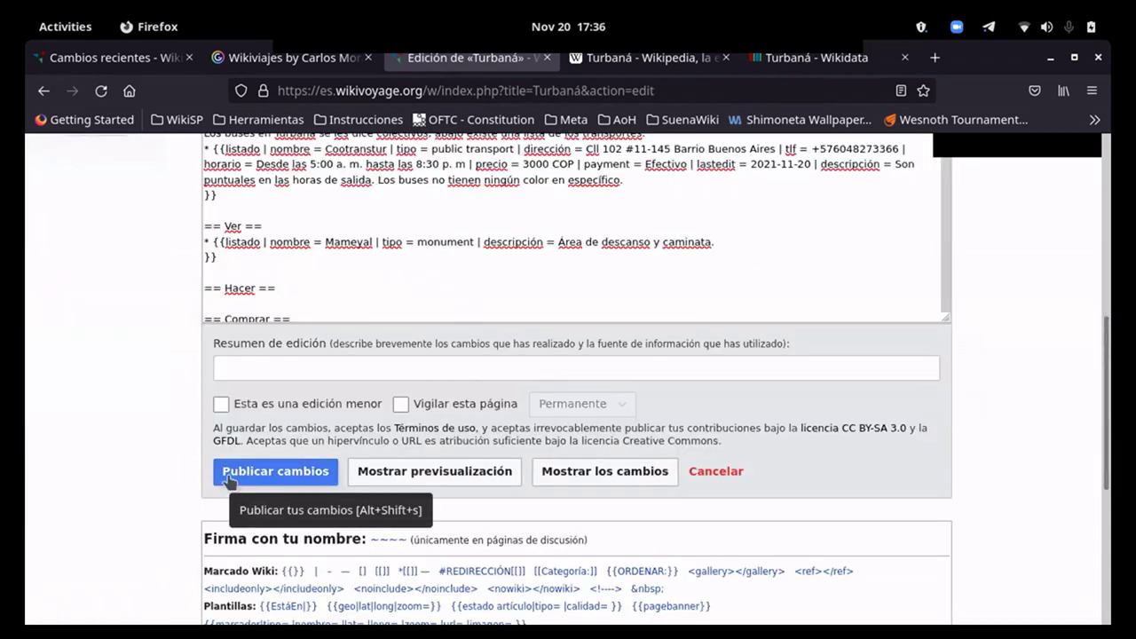
left_click(229, 480)
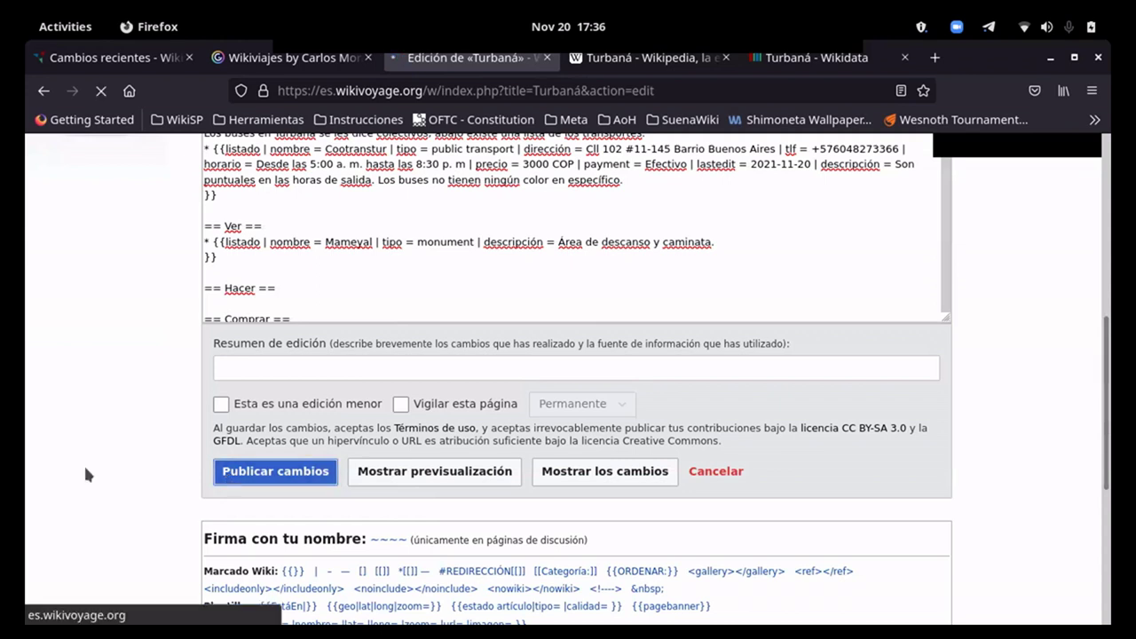
Step: Review the saved article's Cootranstur listing under Desplazarse and Mameyal listing under Ver
scroll(851, 410, "down", 5)
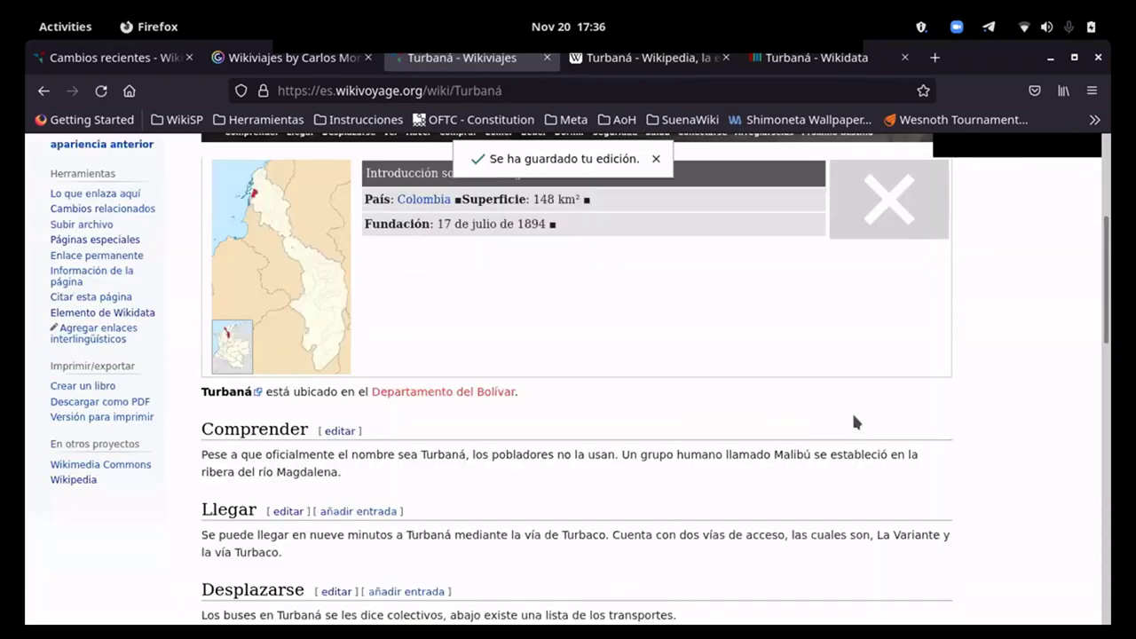
scroll(851, 410, "down", 4)
scroll(451, 462, "down", 3)
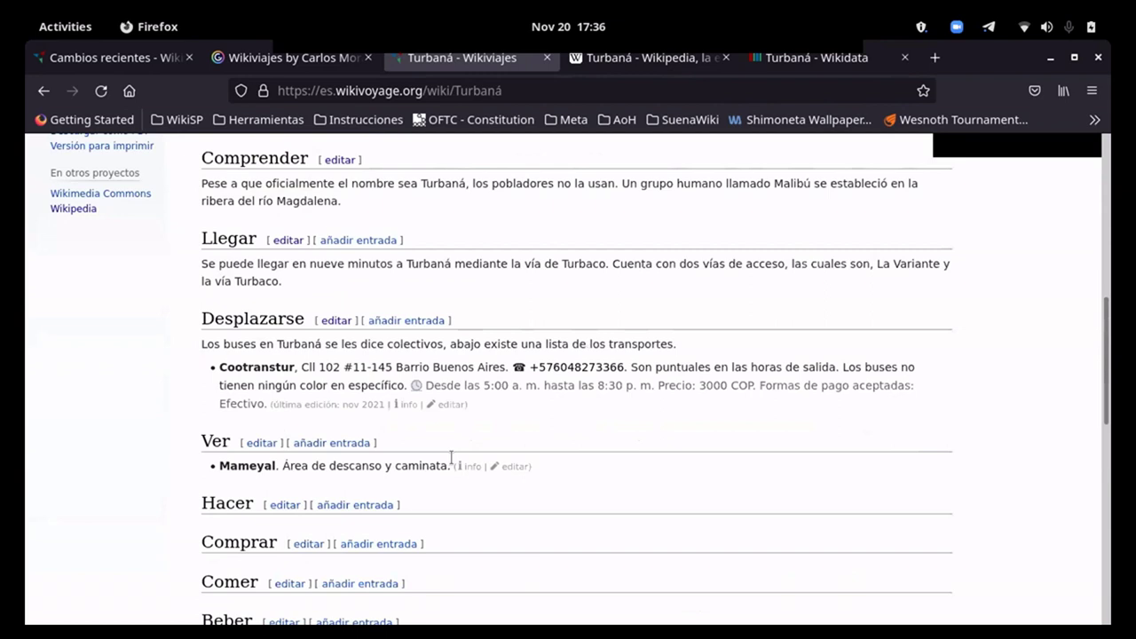
scroll(450, 462, "up", 5)
scroll(450, 457, "up", 3)
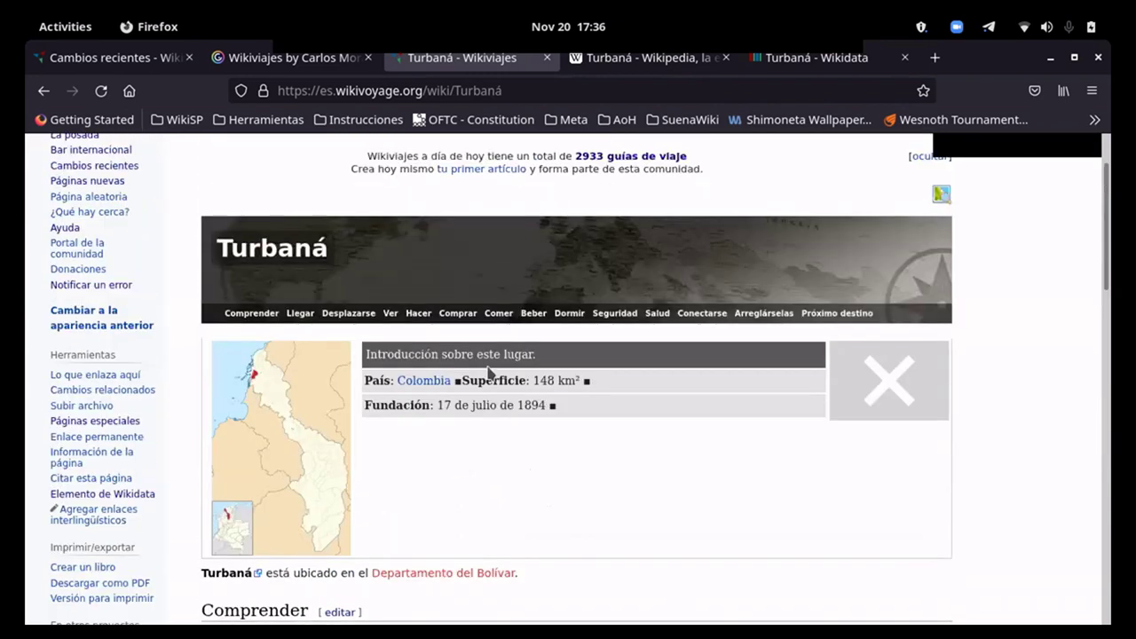
scroll(662, 436, "down", 10)
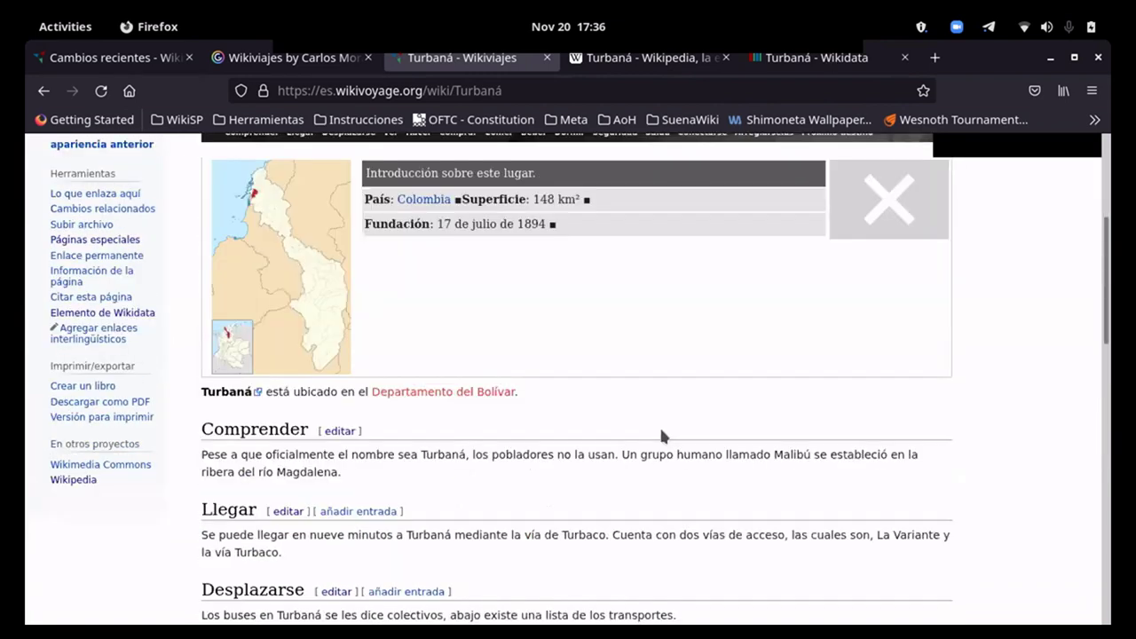
scroll(609, 434, "up", 10)
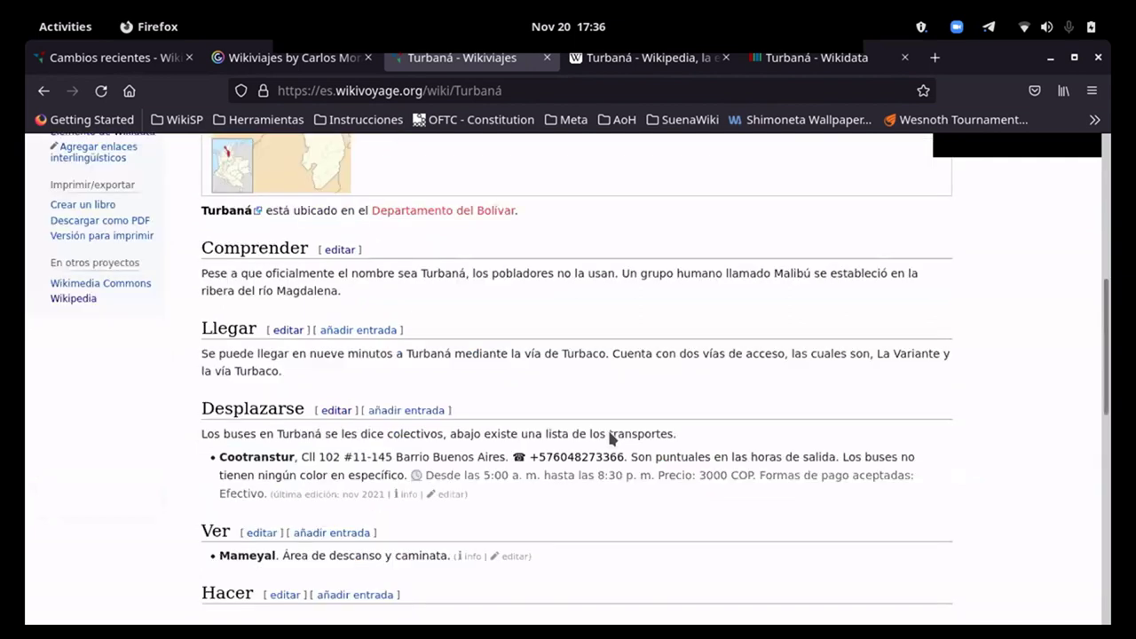
scroll(603, 441, "up", 2)
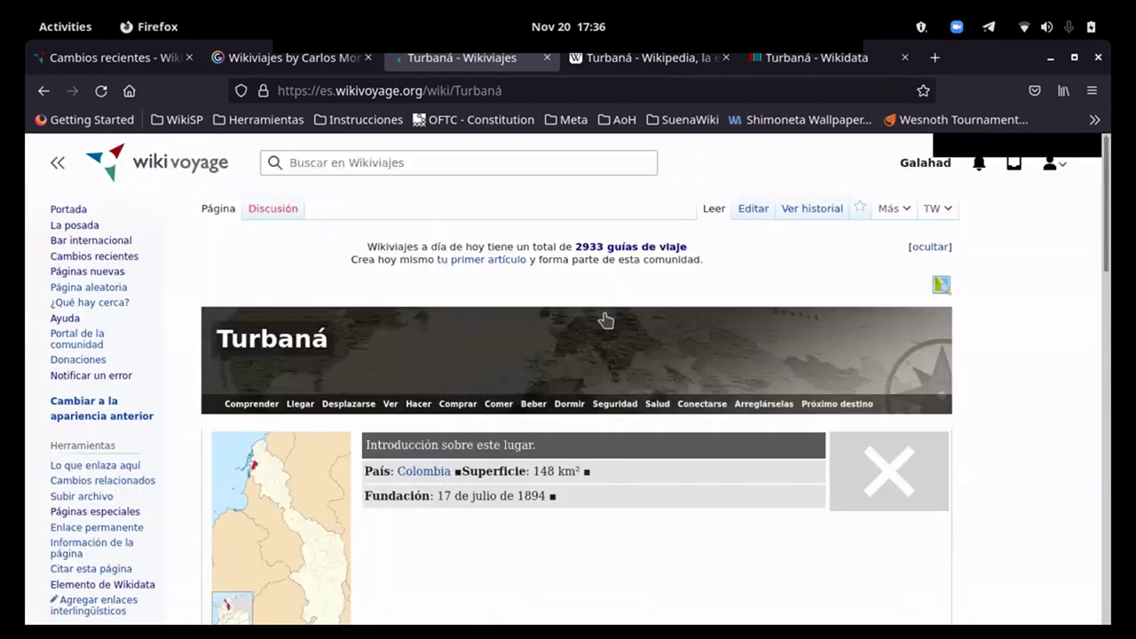
scroll(659, 394, "down", 3)
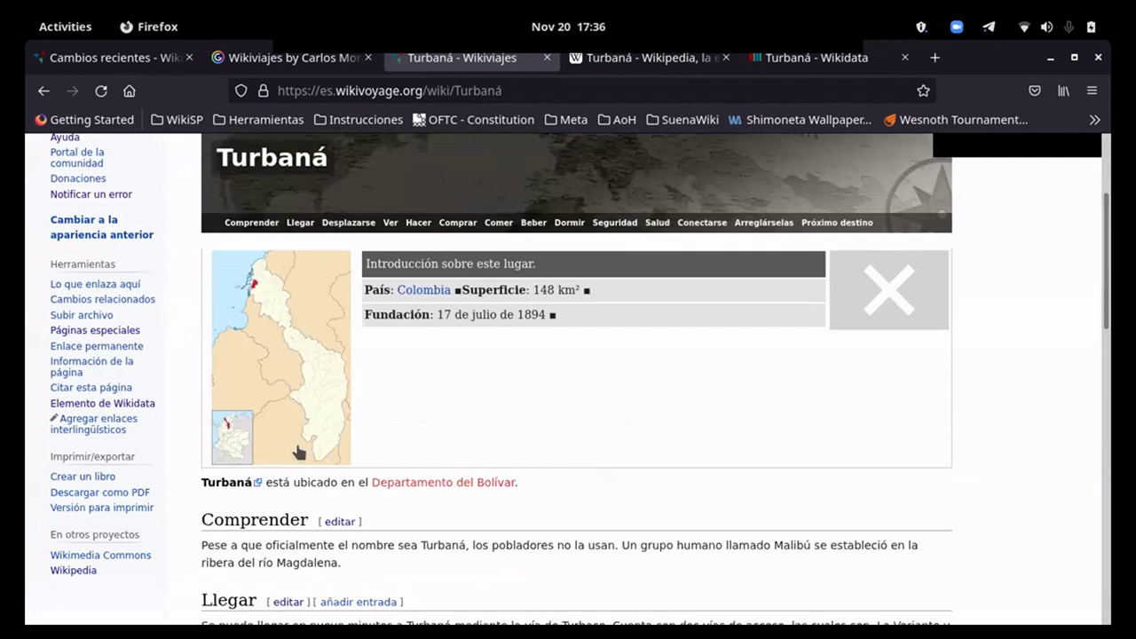
scroll(710, 477, "down", 1)
scroll(710, 479, "down", 1)
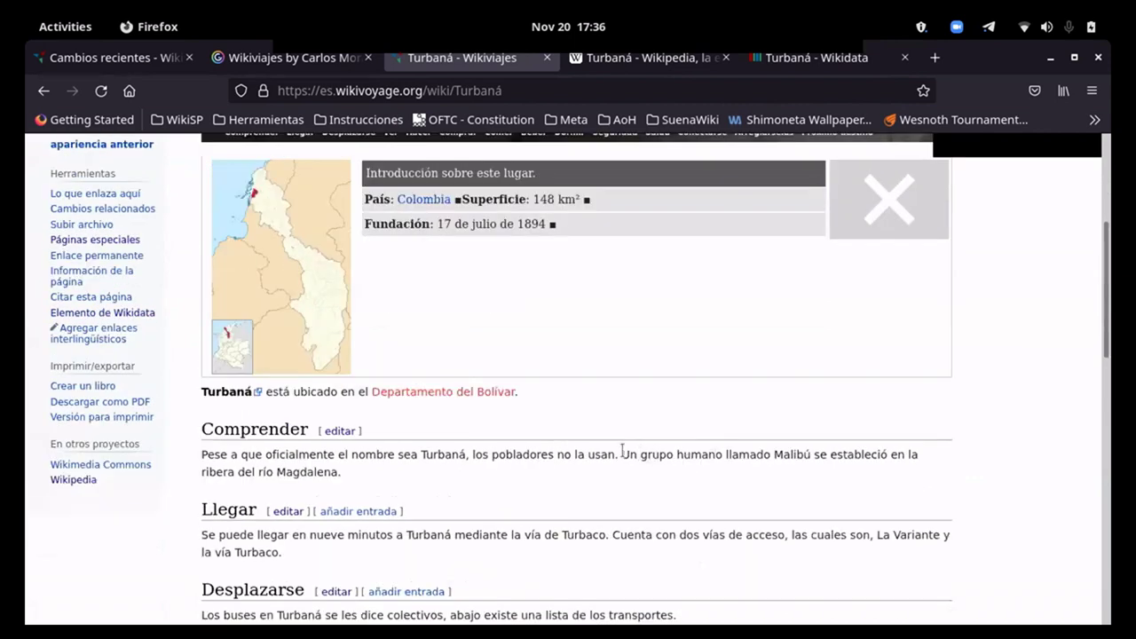
scroll(622, 451, "down", 8)
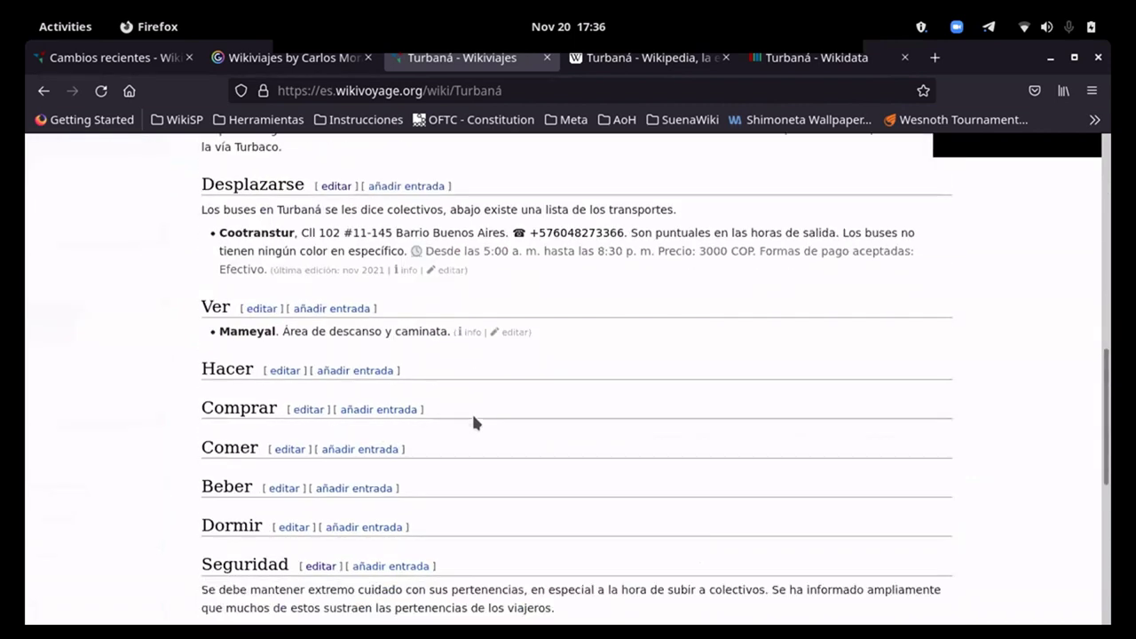
scroll(425, 380, "down", 3)
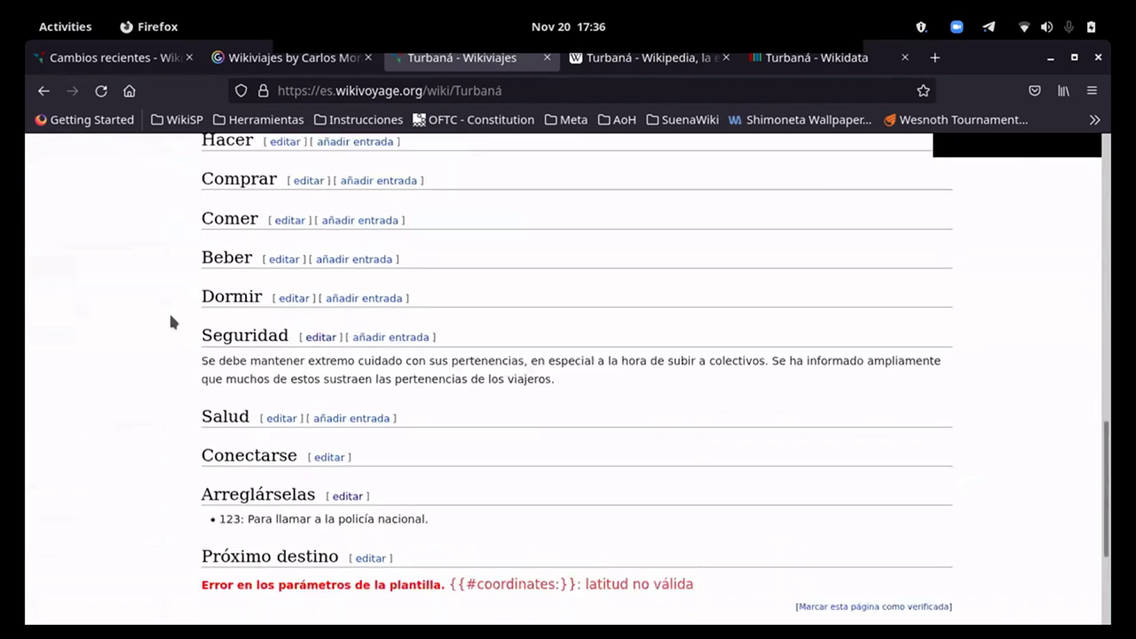
scroll(517, 388, "down", 2)
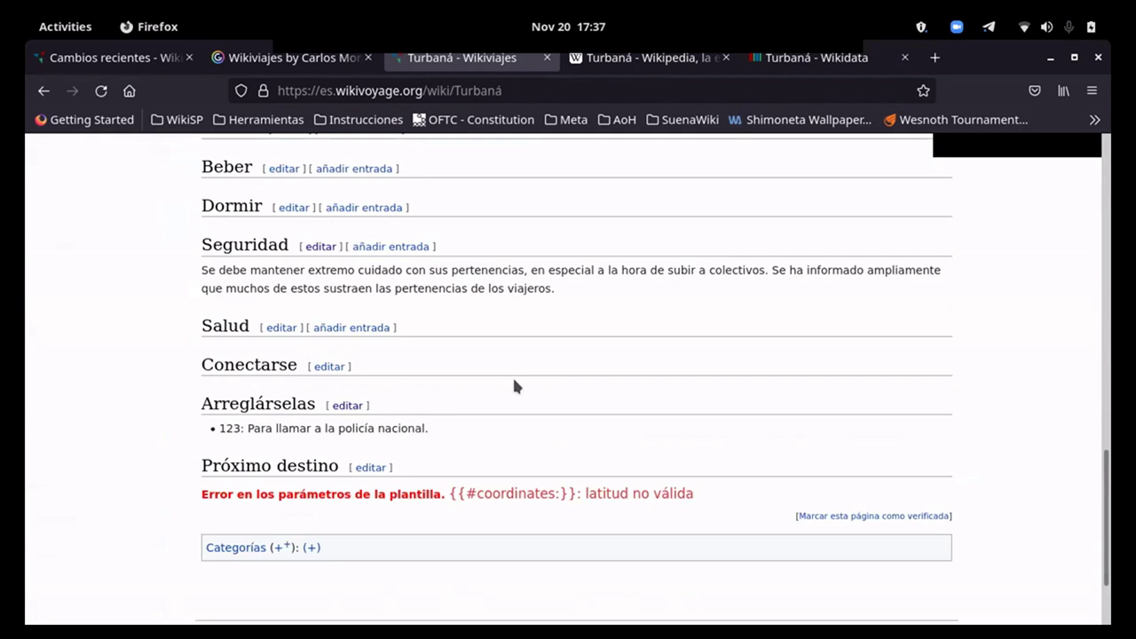
left_click(619, 58)
Step: Jump to the Demografía section of the Turbaná Wikipedia article, then close that tab
scroll(601, 398, "down", 2)
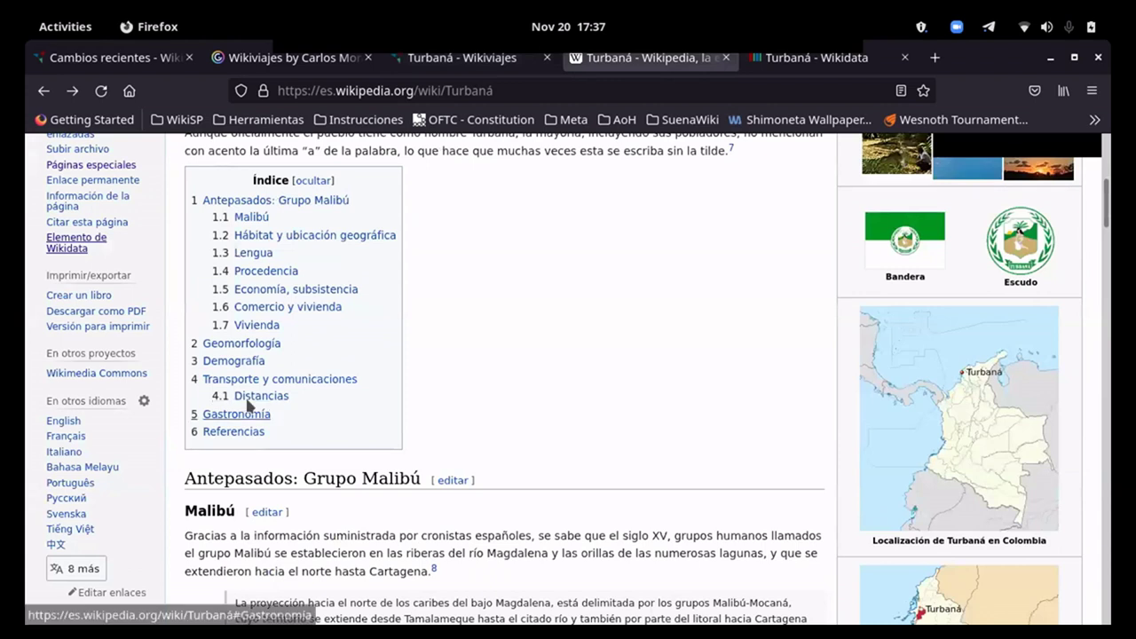
left_click(248, 360)
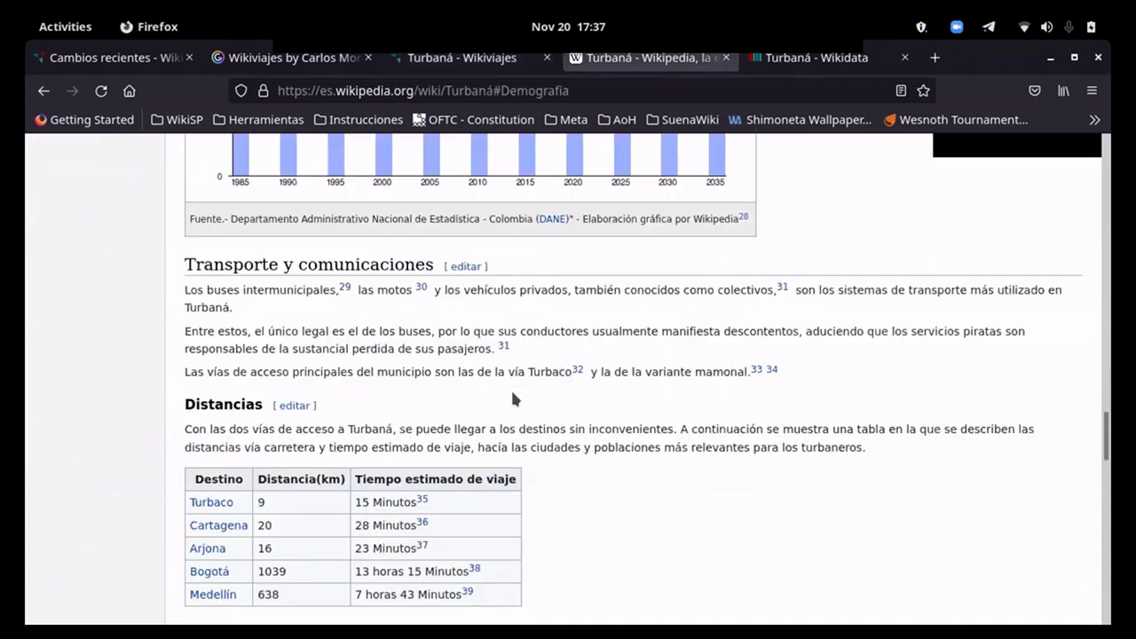
left_click(727, 58)
Step: Search Google for 'Hospitales en Turbaná'
left_click(487, 89)
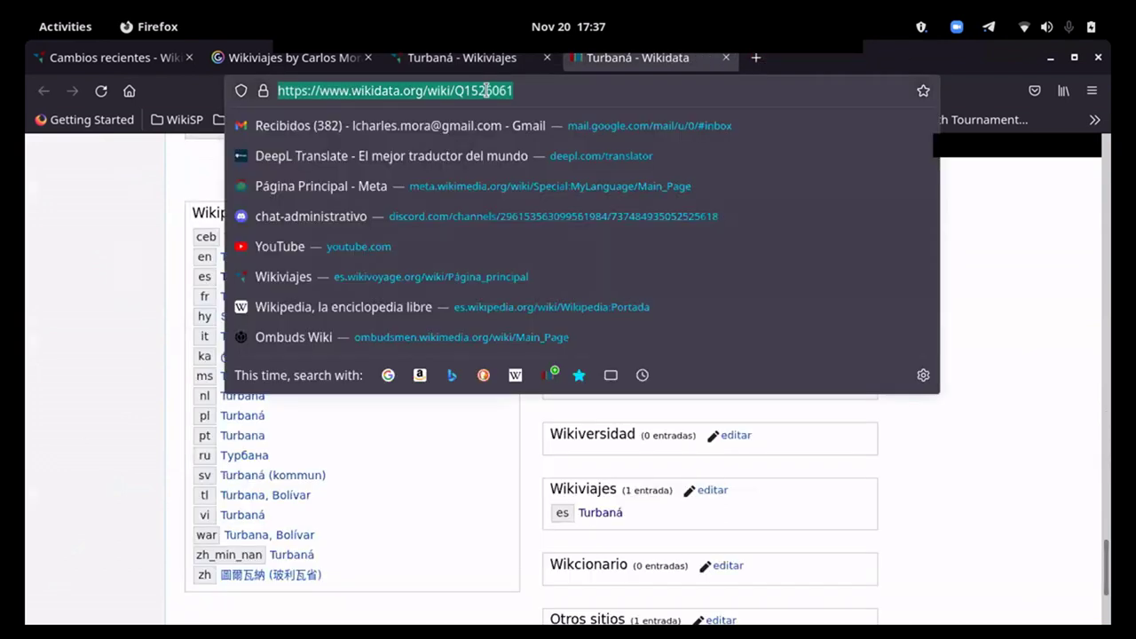
type("His")
key("BackSpace")
key("BackSpace")
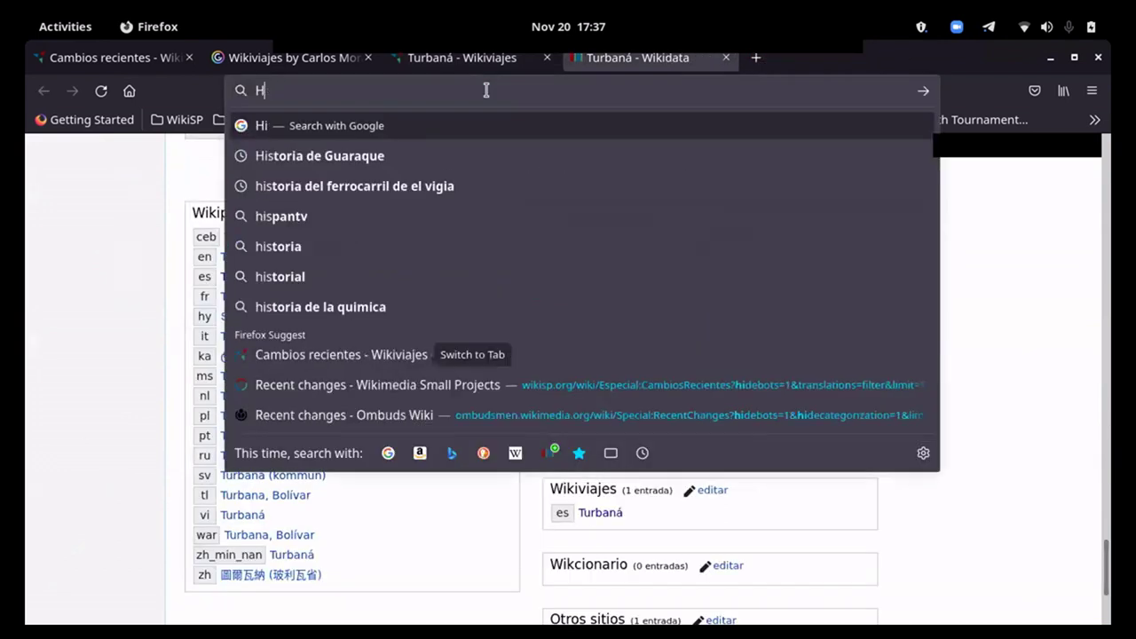
type("ospitales en Turb")
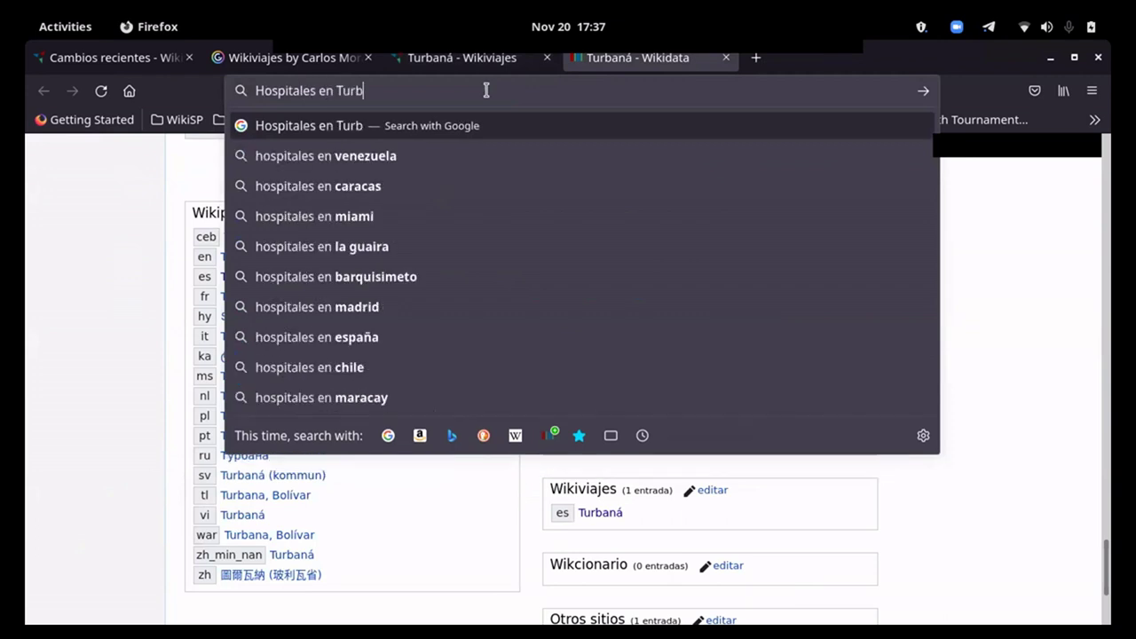
type("aná")
key("Return")
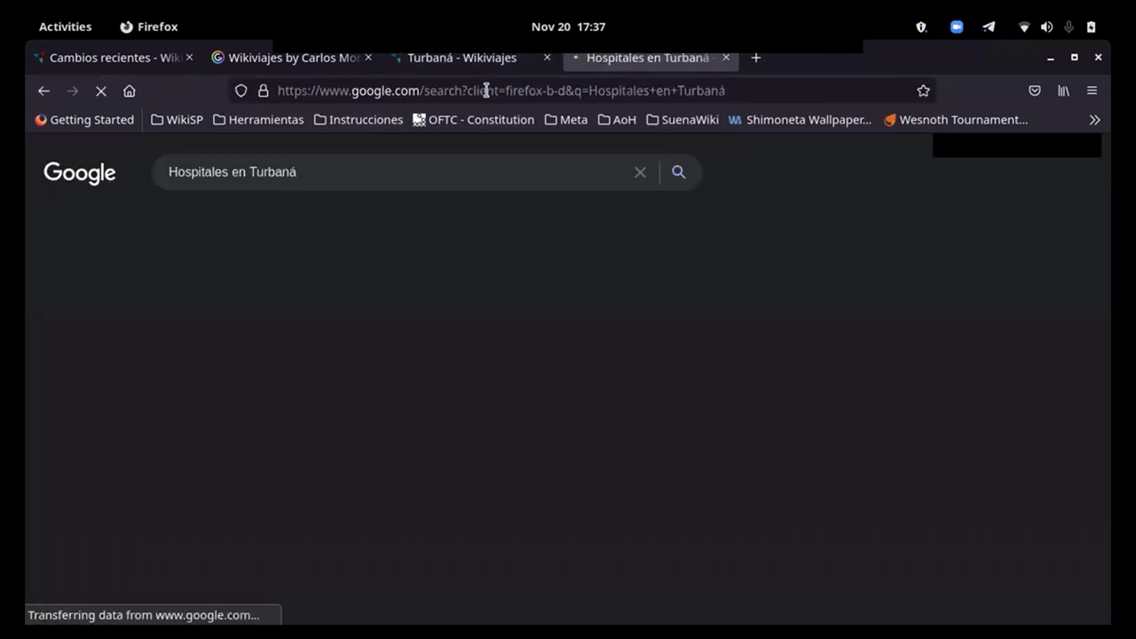
Step: Browse the hospital results and open the Clínicas y Hospitales en Turbana directory page
scroll(752, 448, "down", 3)
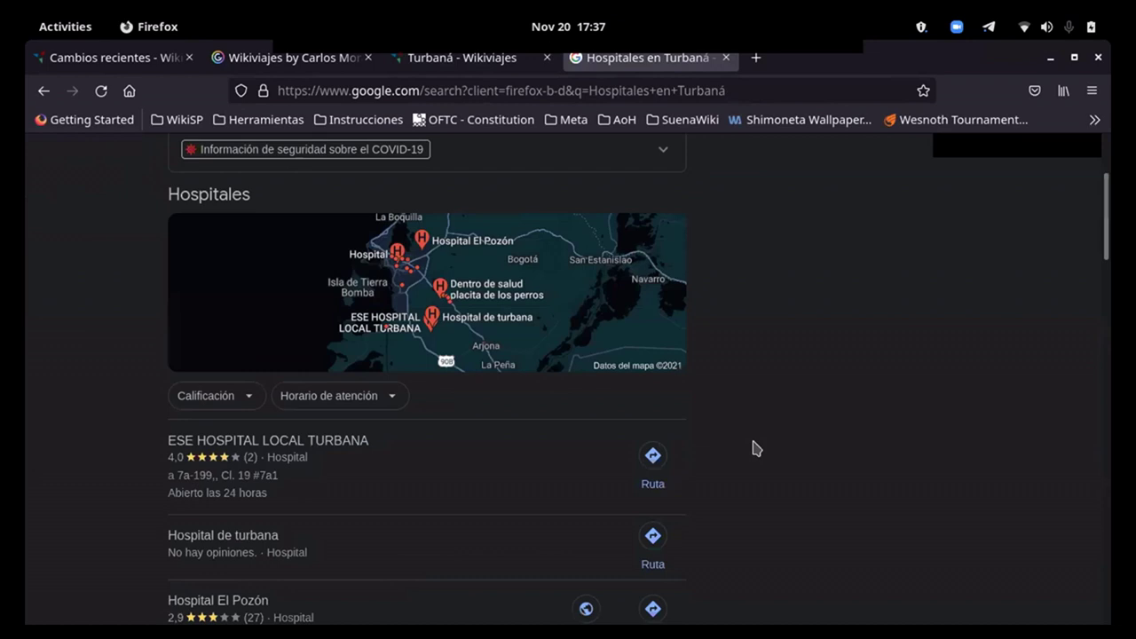
scroll(726, 424, "down", 1)
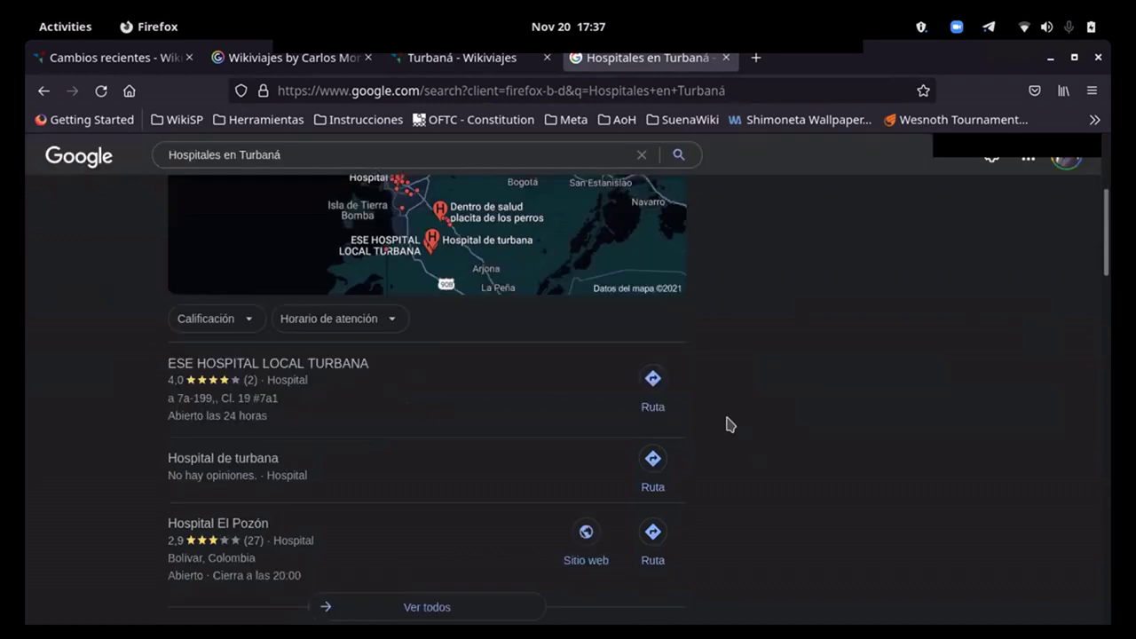
left_click(257, 359)
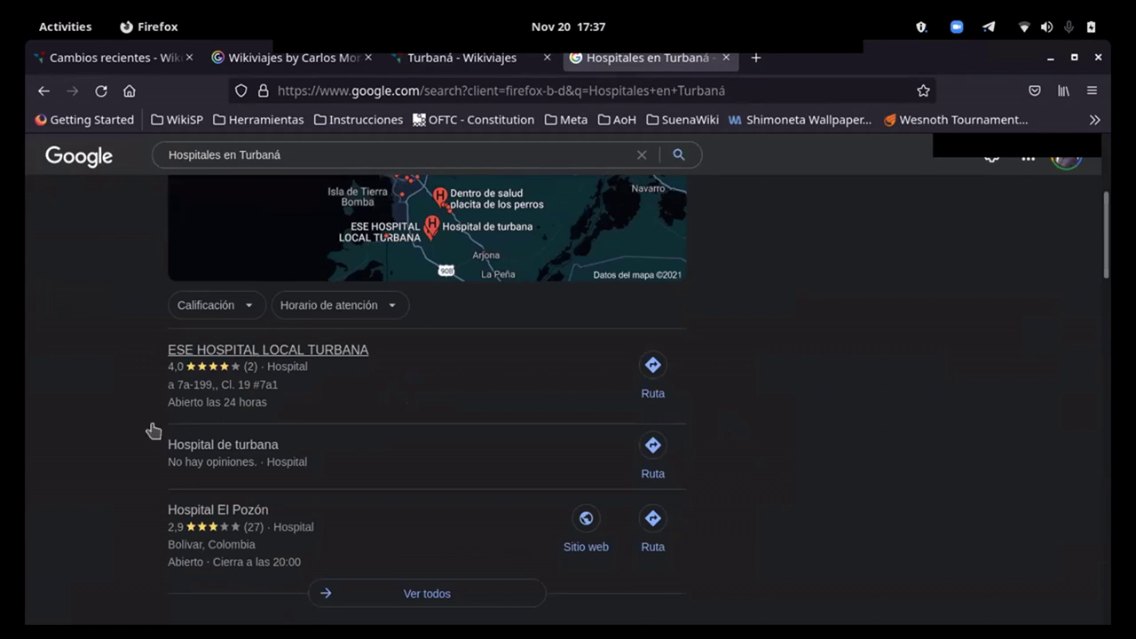
scroll(89, 444, "down", 2)
scroll(39, 455, "up", 1)
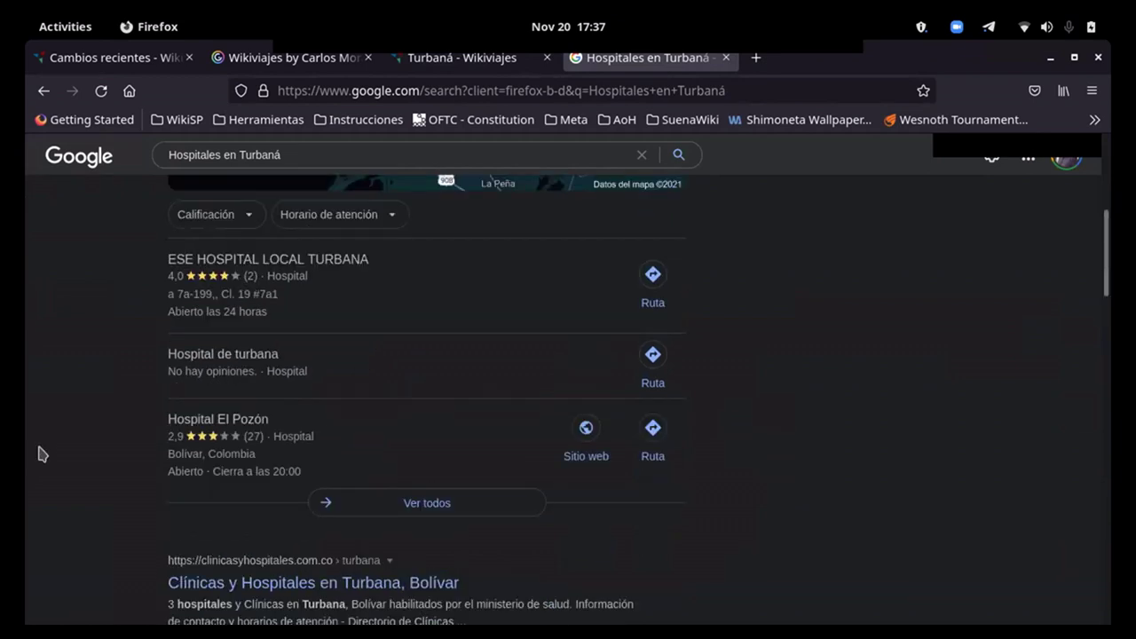
scroll(317, 406, "down", 2)
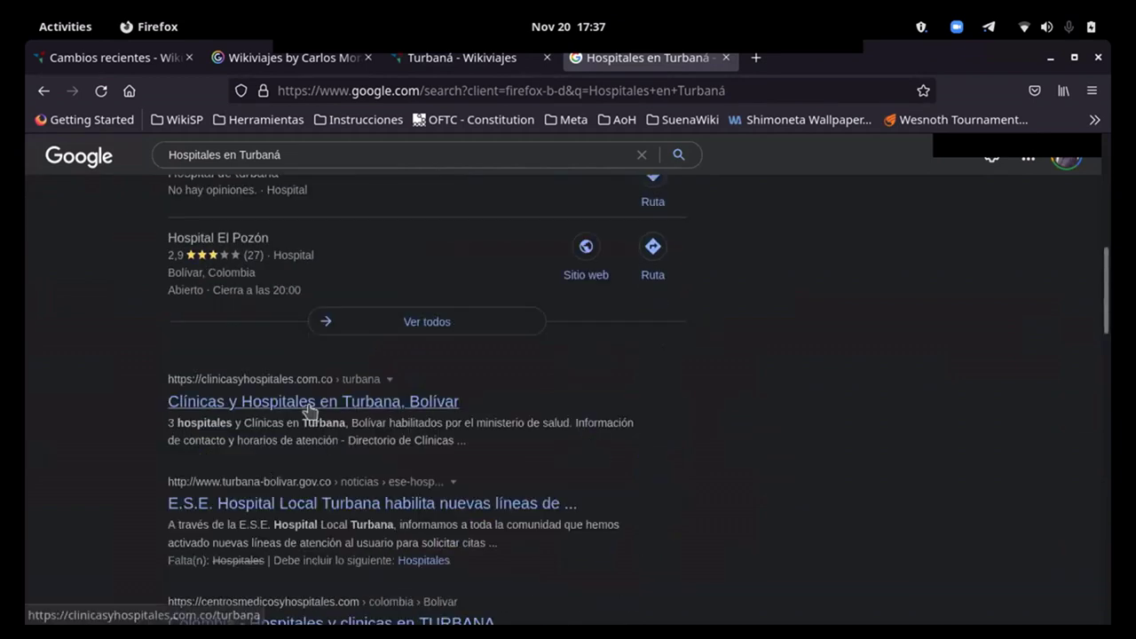
scroll(98, 457, "up", 4)
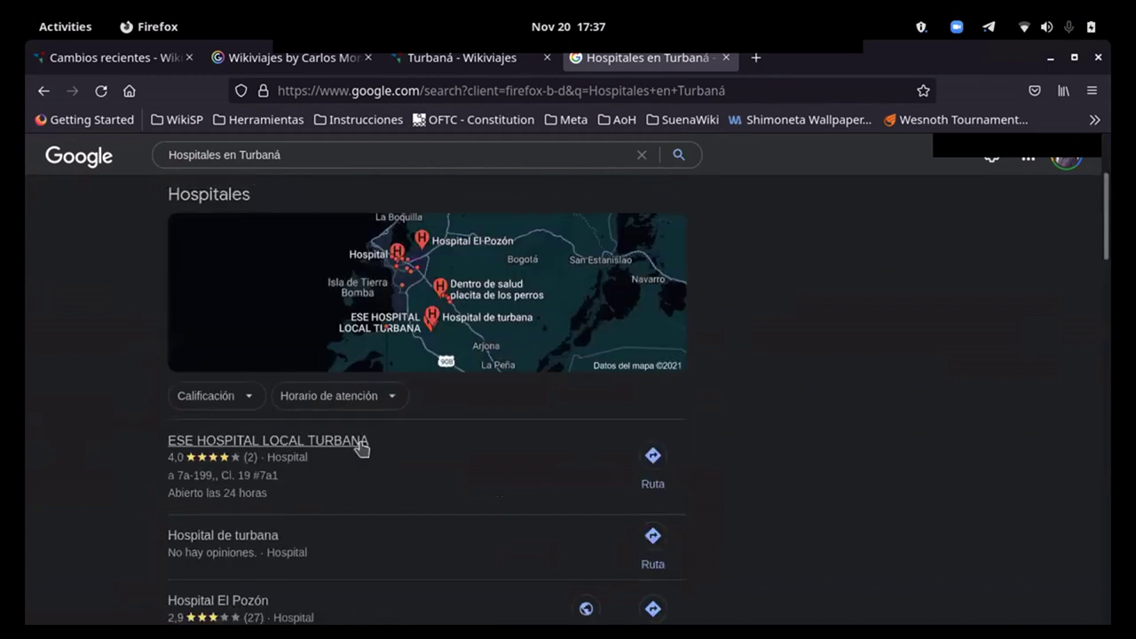
scroll(109, 474, "down", 4)
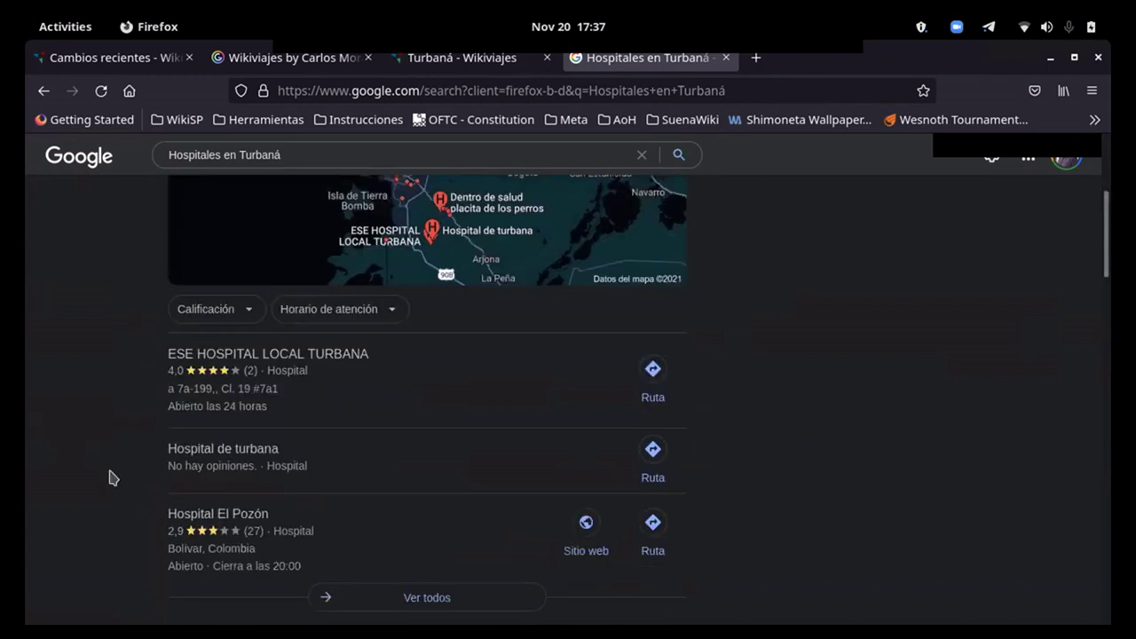
left_click(318, 404)
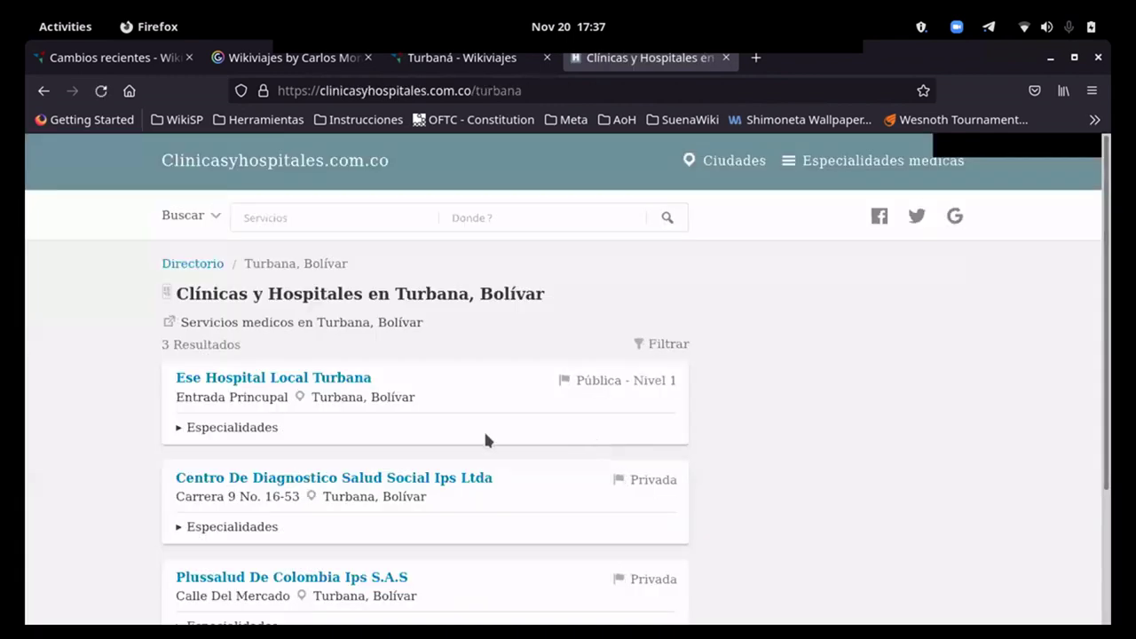
Step: Start a new Salud listing named 'Ese Hospital Local Turbana', copied from the hospital directory
left_click_drag(388, 379, 176, 393)
key("ctrl+c")
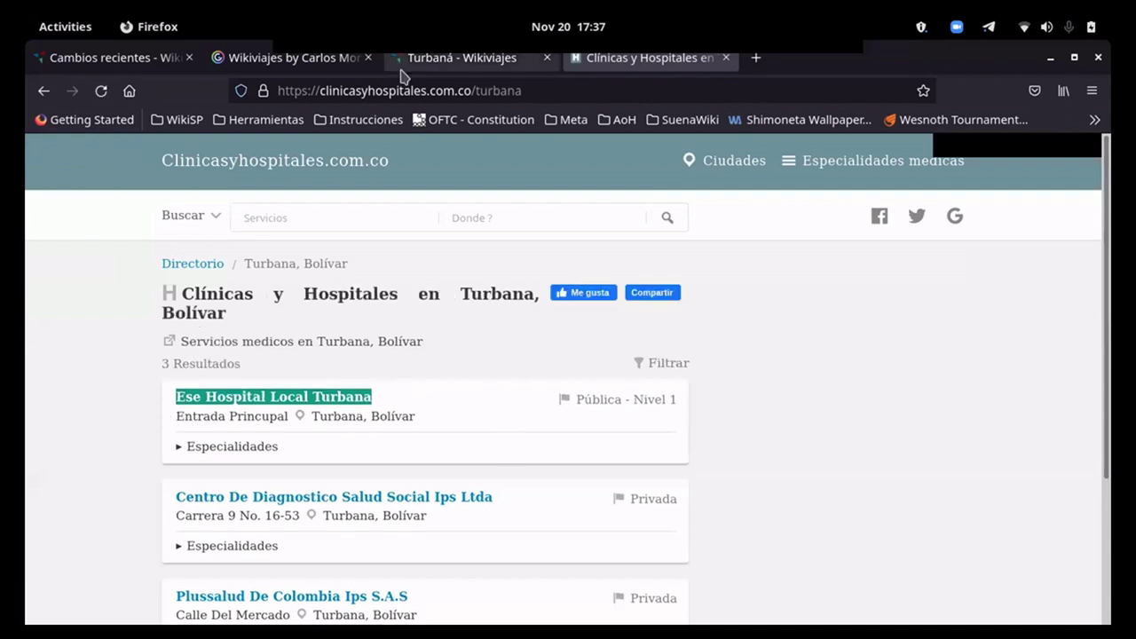
left_click(462, 58)
left_click(331, 327)
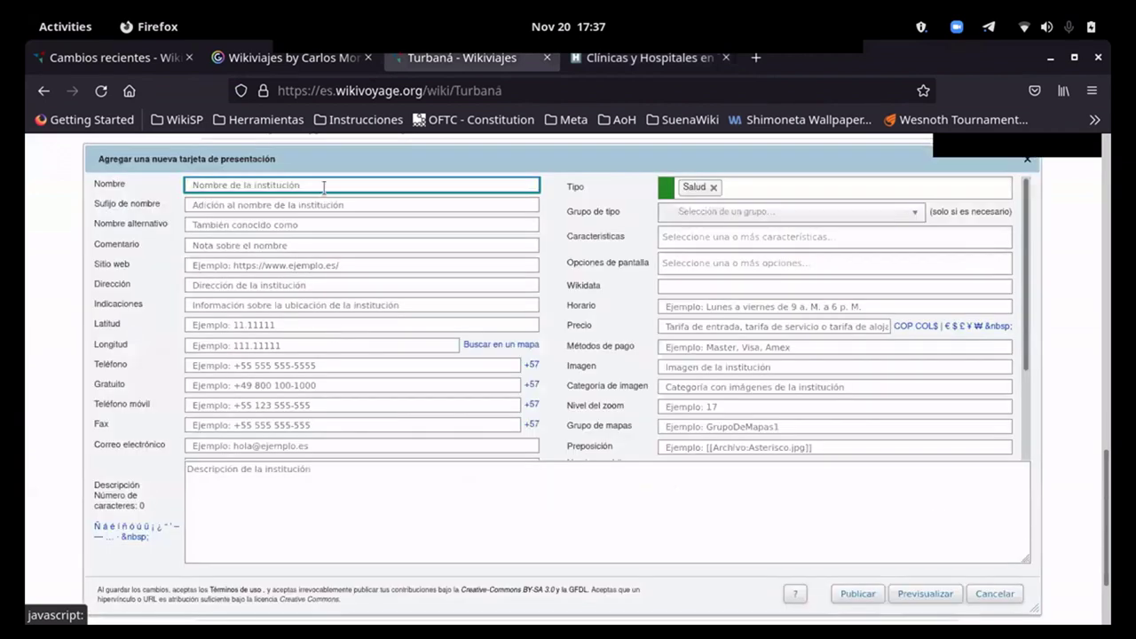
key("ctrl+v")
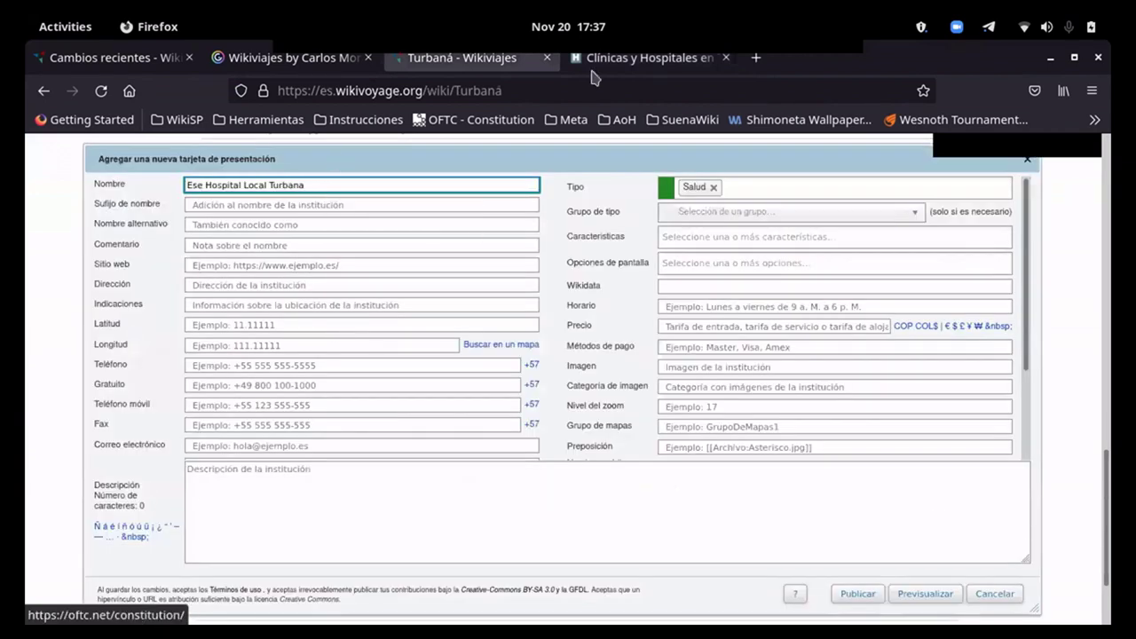
Step: Review the hospital's specialties in the directory, then publish the Ese Hospital Local Turbana listing
left_click(594, 69)
scroll(495, 367, "down", 2)
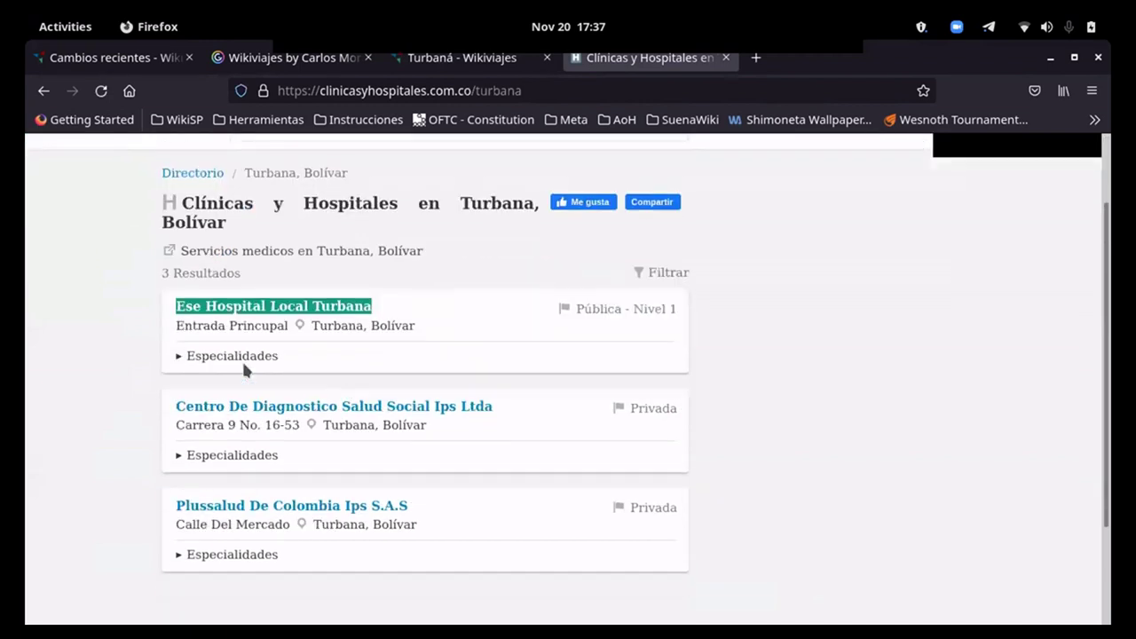
left_click(181, 358)
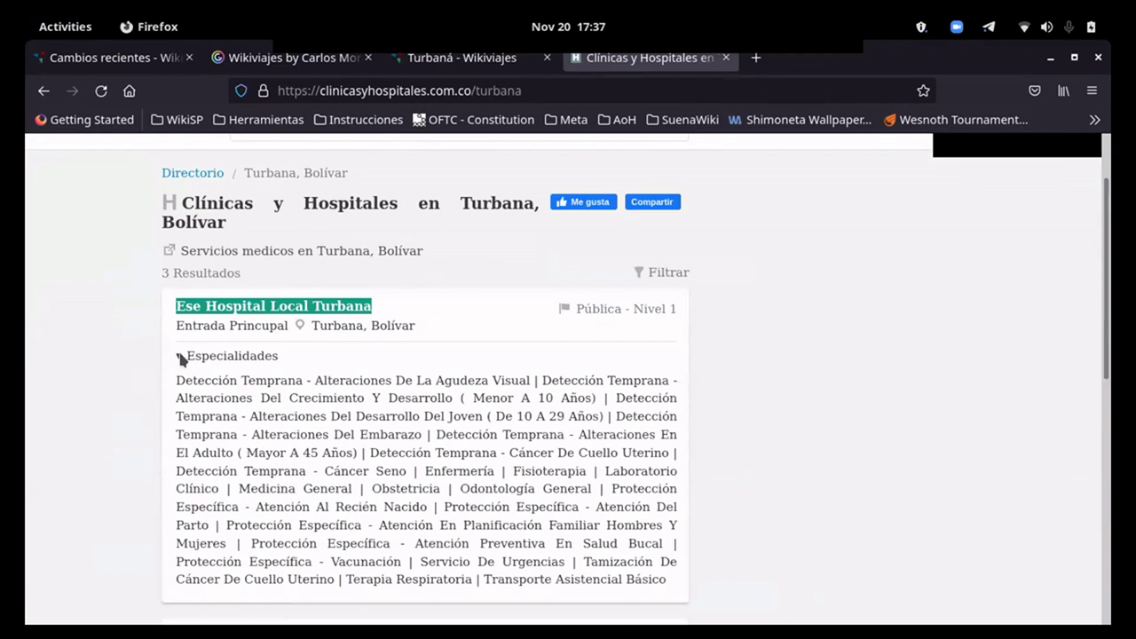
left_click(182, 358)
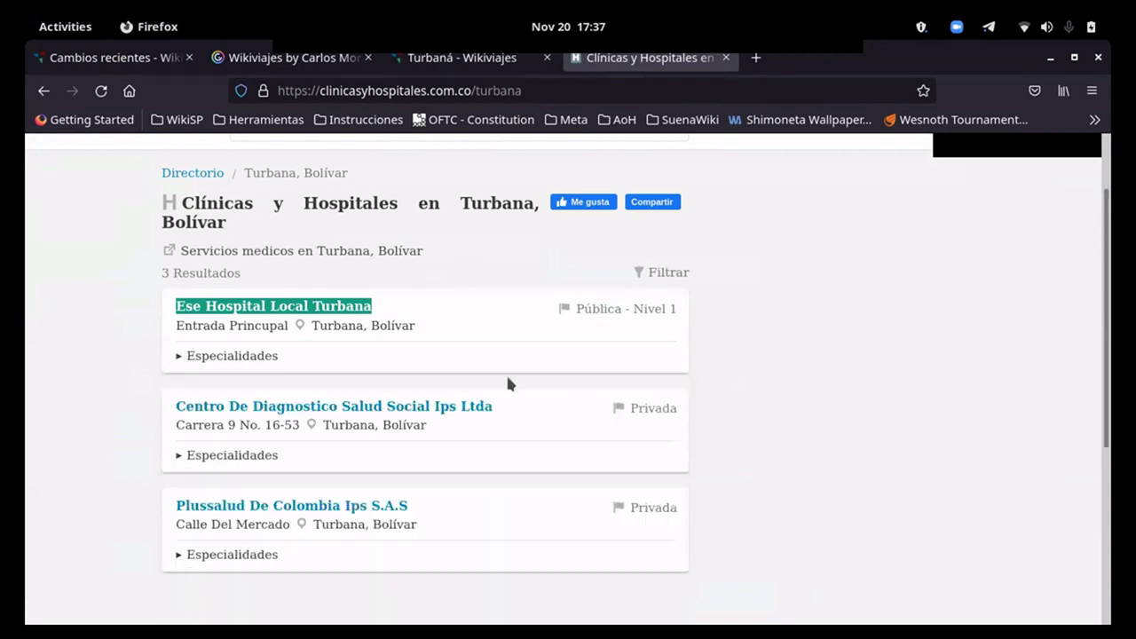
scroll(430, 491, "down", 2)
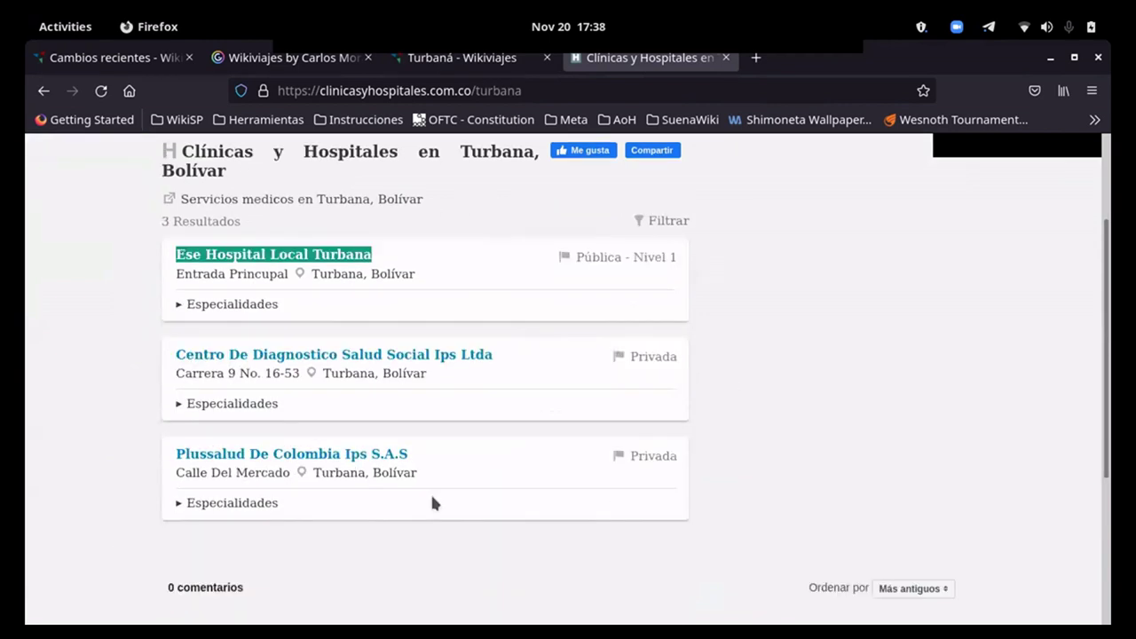
scroll(430, 492, "up", 2)
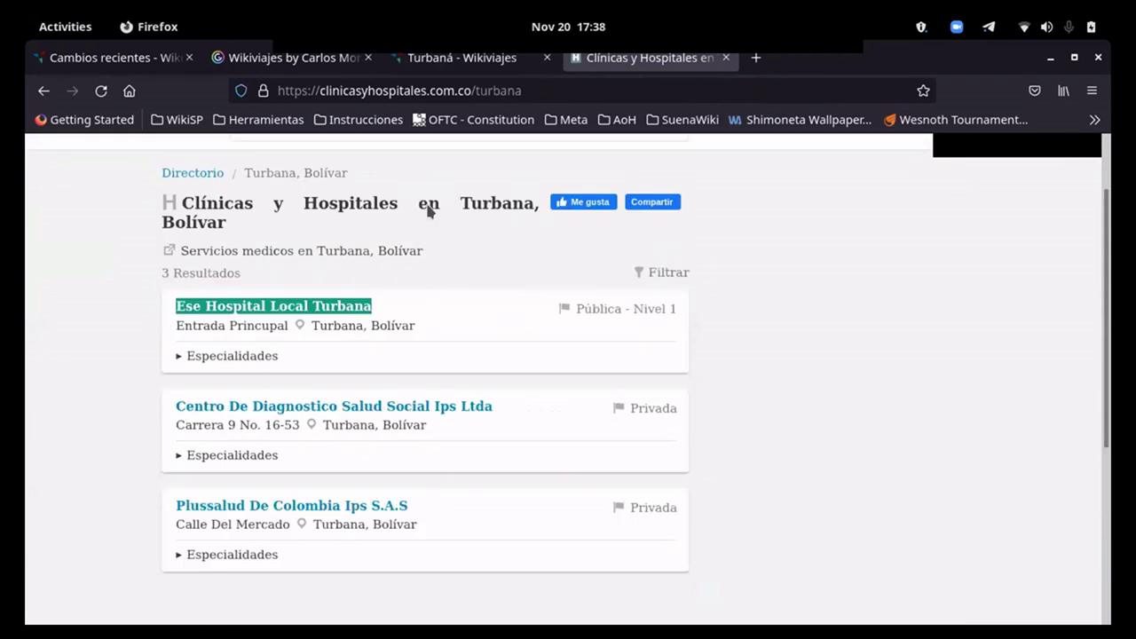
left_click(387, 65)
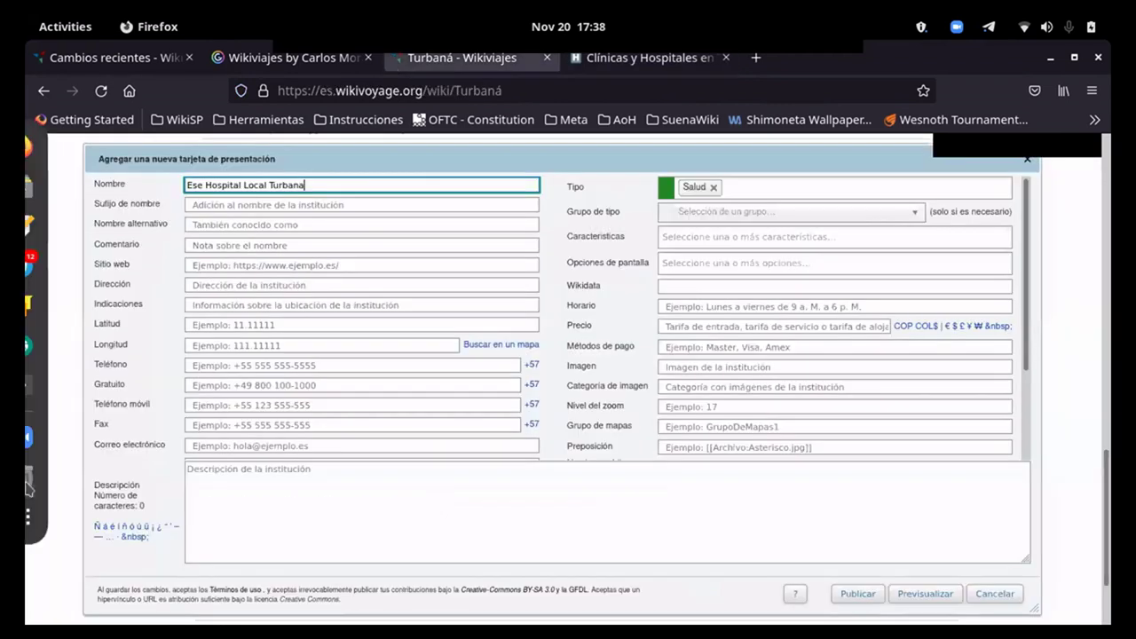
scroll(870, 444, "down", 3)
left_click(866, 481)
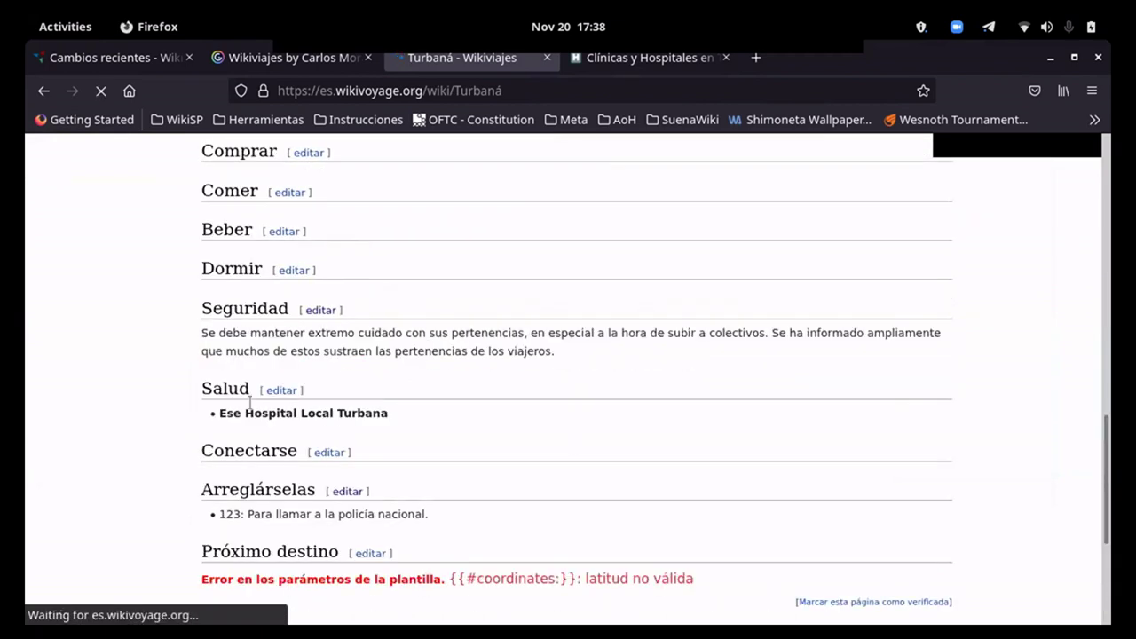
Step: Add and publish 'Centro De Diagnostico Salud Social Ips Ltda' as a Salud listing, copied from the directory
left_click(330, 389)
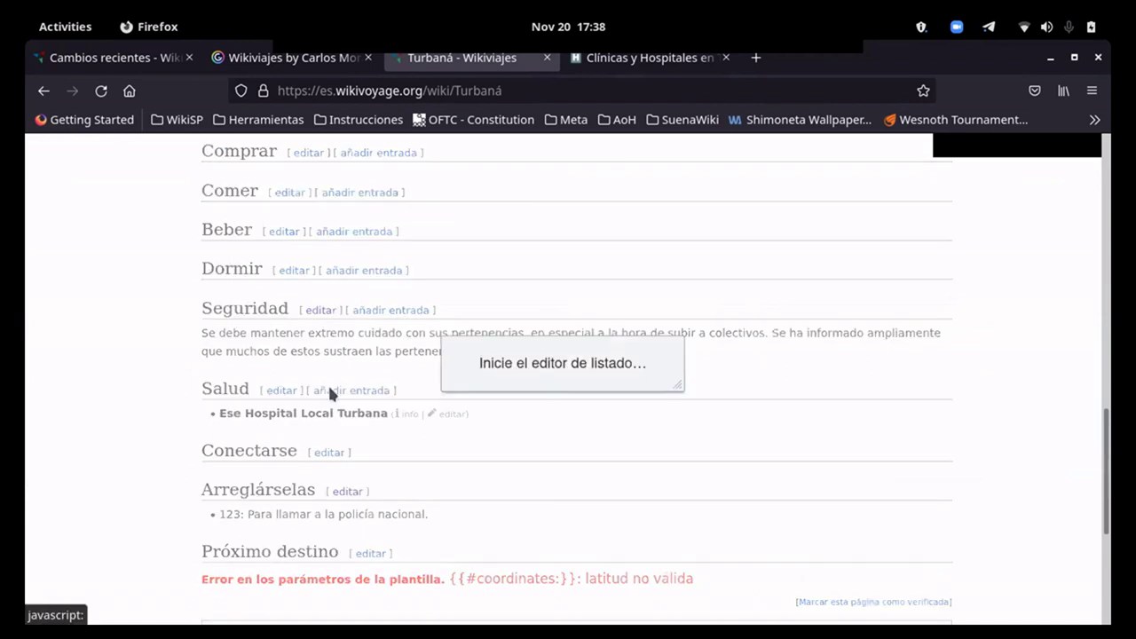
key("ctrl+Tab")
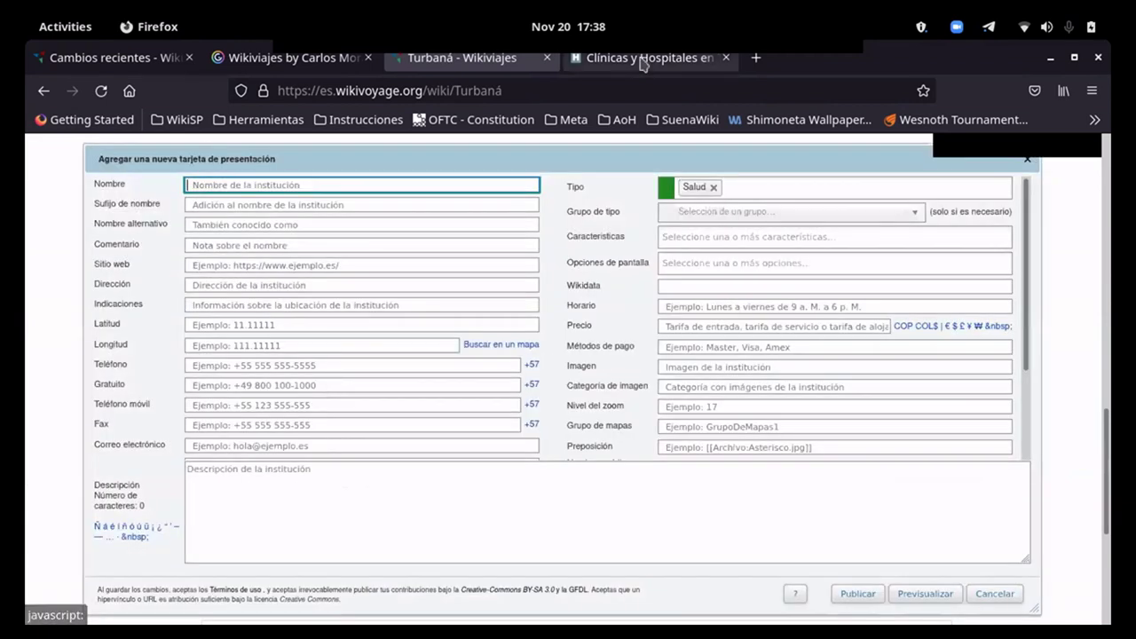
left_click_drag(509, 413, 194, 392)
key("ctrl+c")
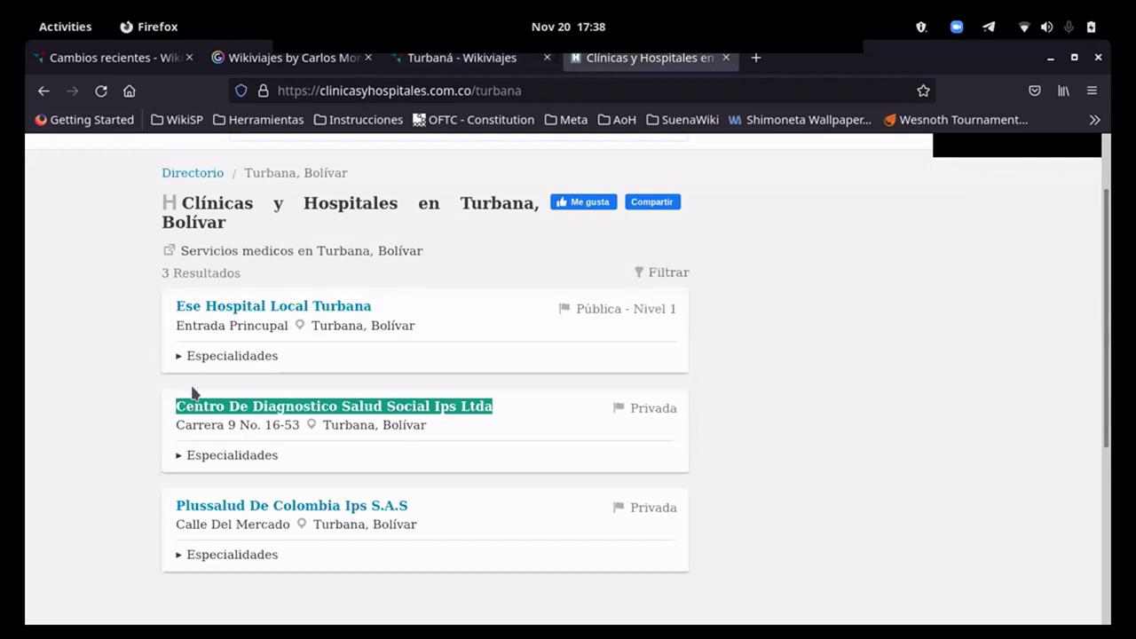
left_click(416, 60)
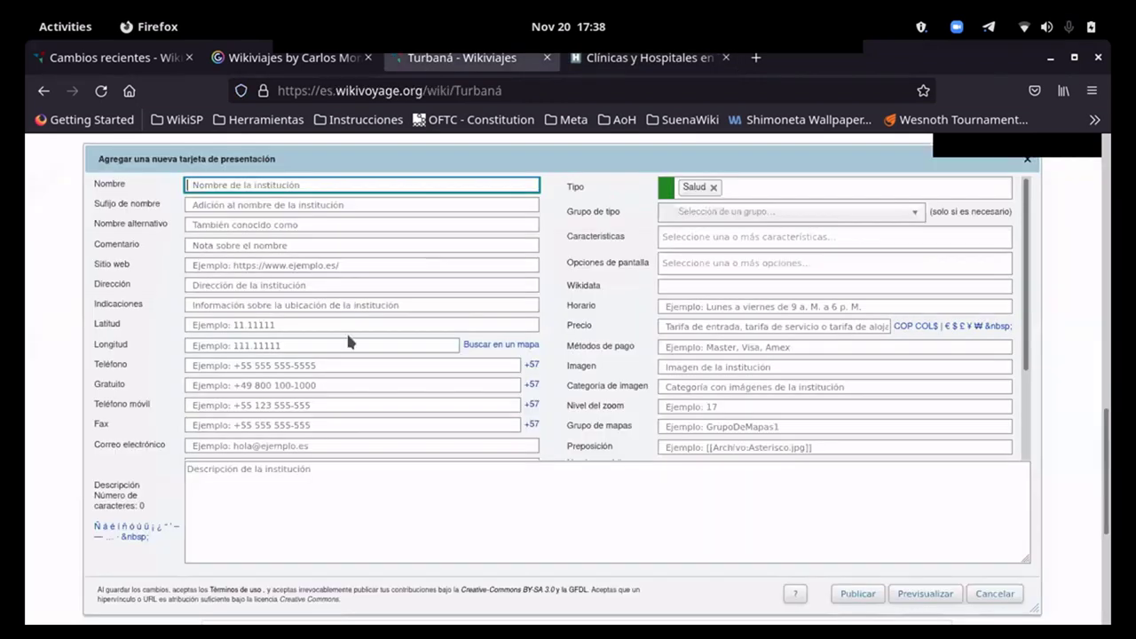
key("ctrl+v")
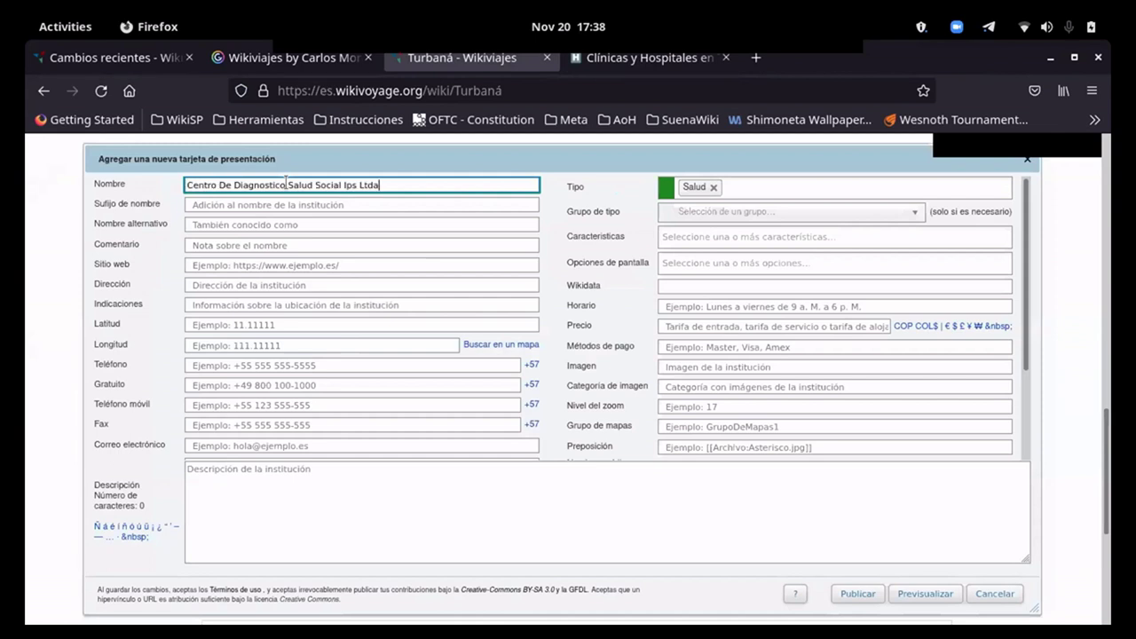
left_click(845, 595)
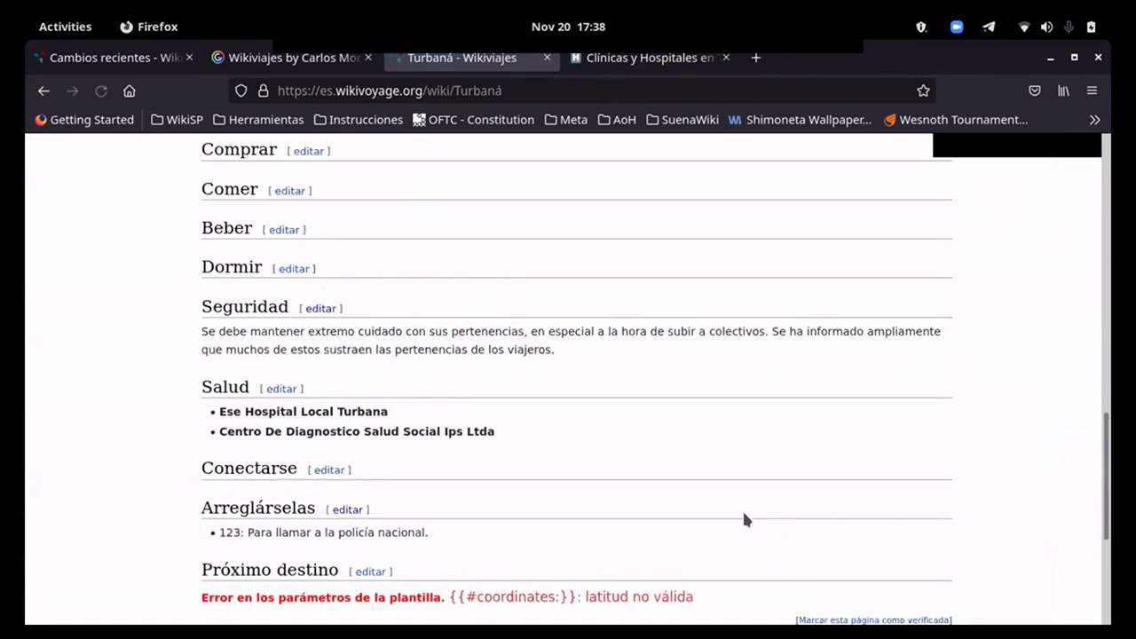
Step: Copy 'Plussalud De Colombia Ips S.A.S' from the directory and publish it as another Salud listing
left_click(659, 65)
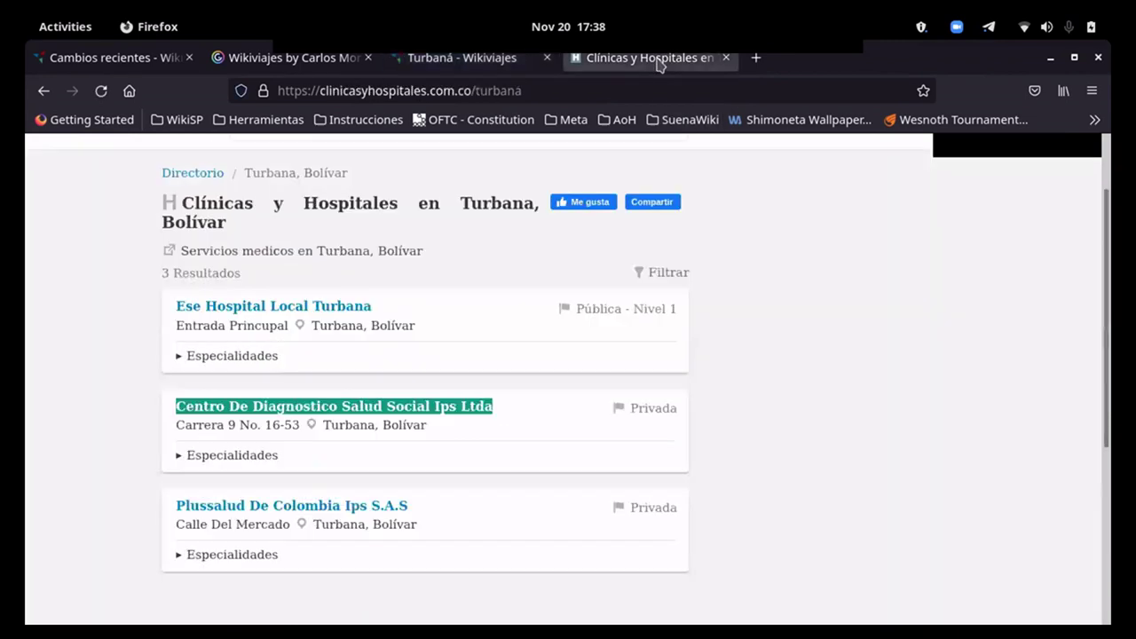
scroll(399, 526, "down", 2)
left_click_drag(429, 416, 170, 413)
key("ctrl+c")
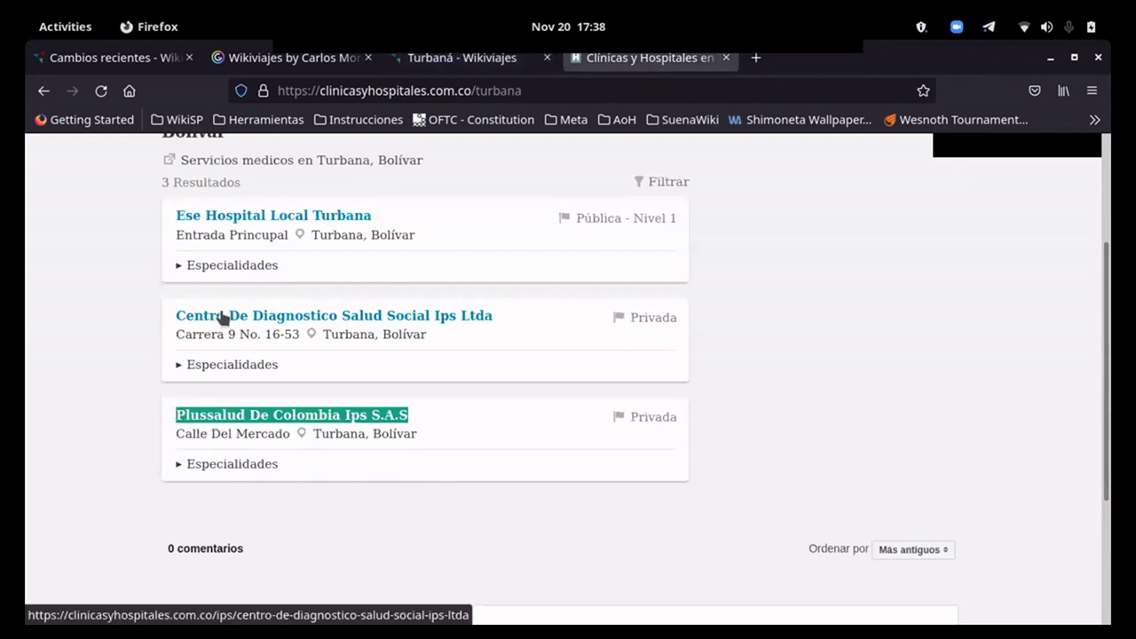
left_click(388, 59)
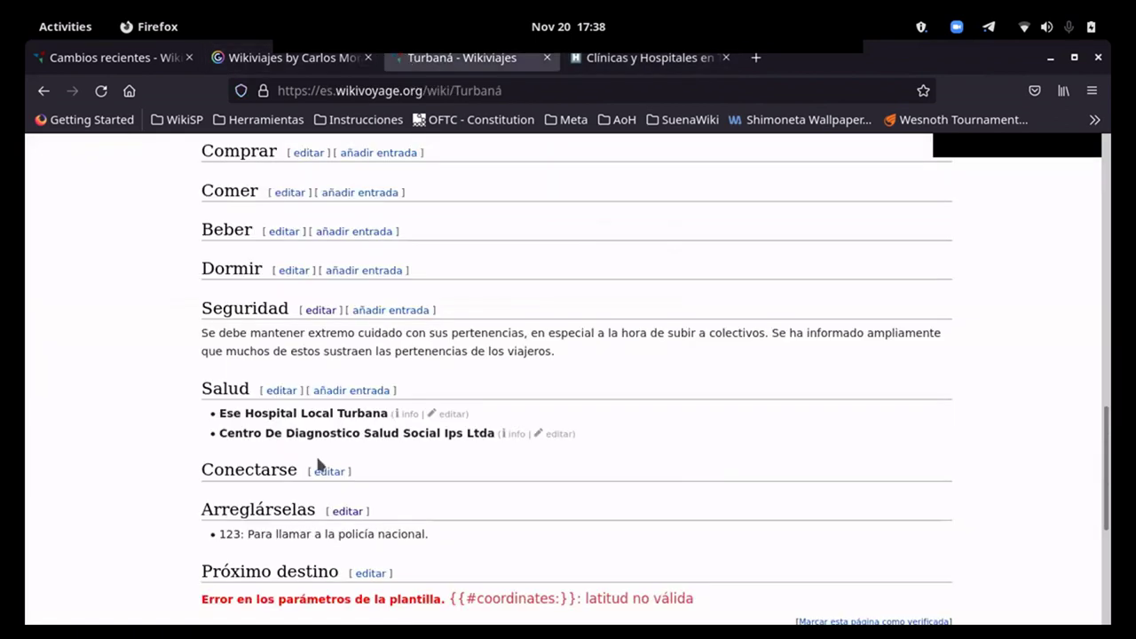
left_click(330, 391)
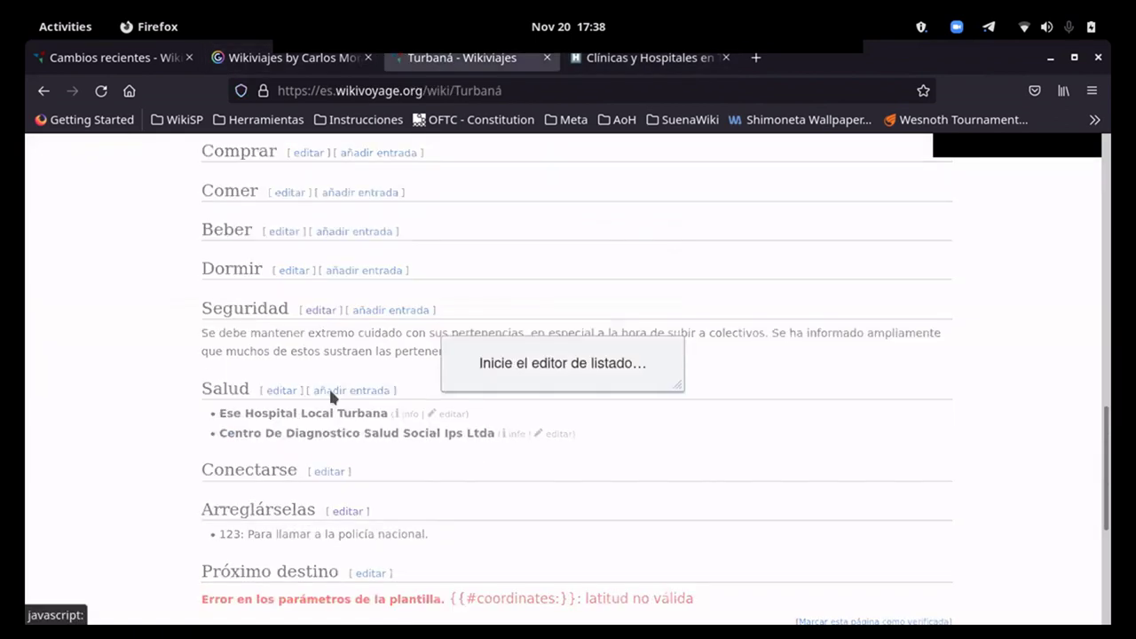
key("ctrl+v")
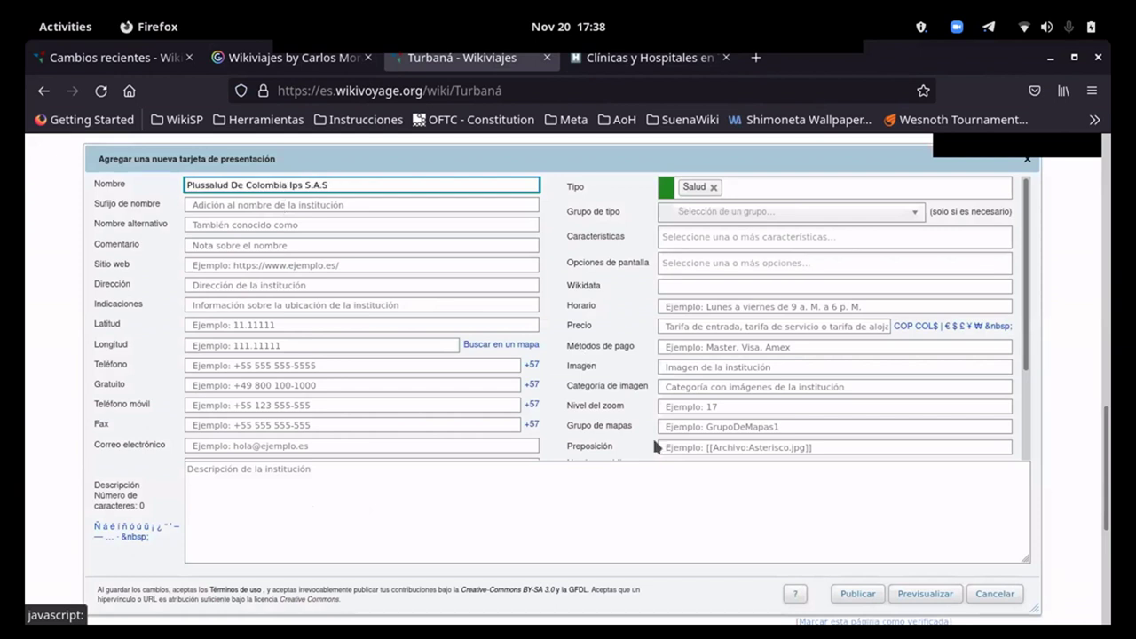
left_click(858, 594)
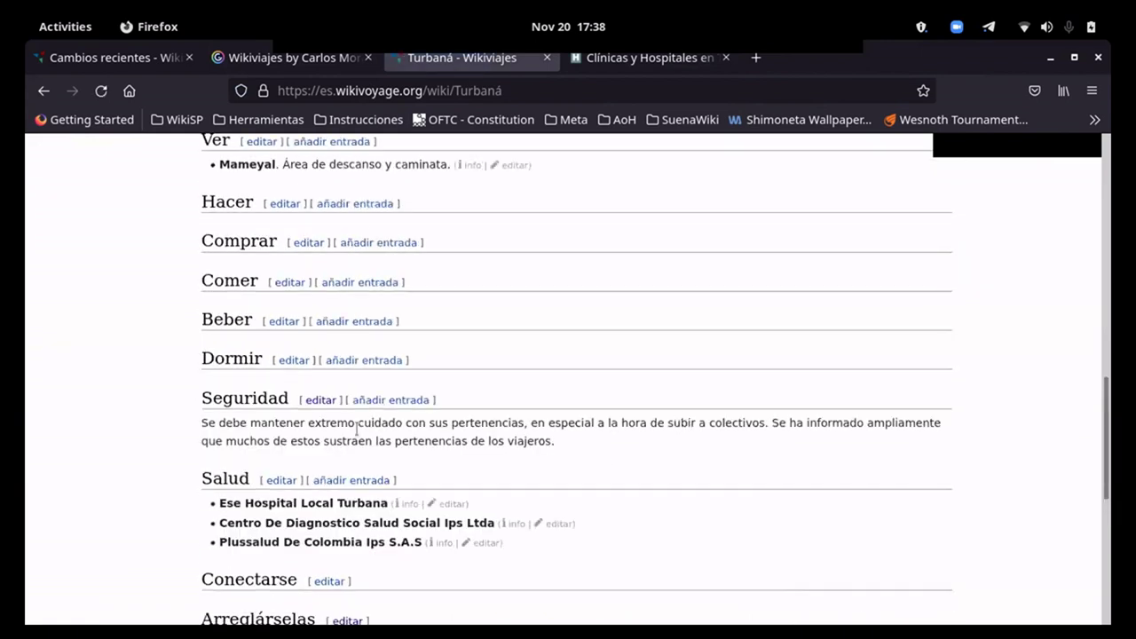
Step: Scroll through the Turbaná article to review the new Salud listings
scroll(513, 500, "down", 2)
scroll(321, 398, "up", 1)
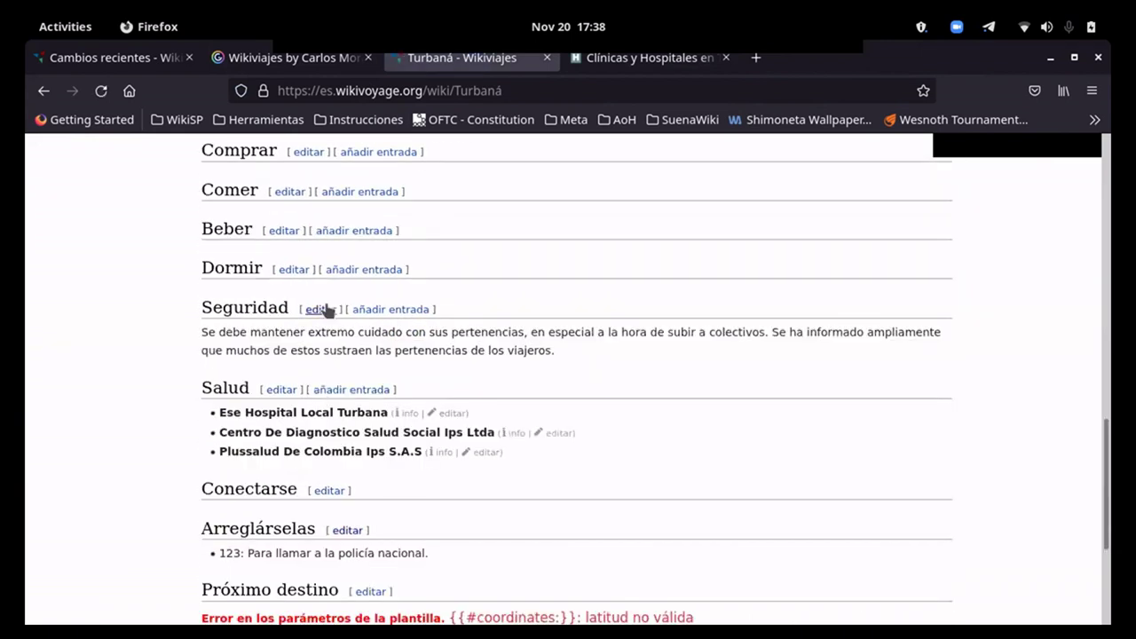
scroll(325, 307, "down", 1)
scroll(520, 418, "up", 8)
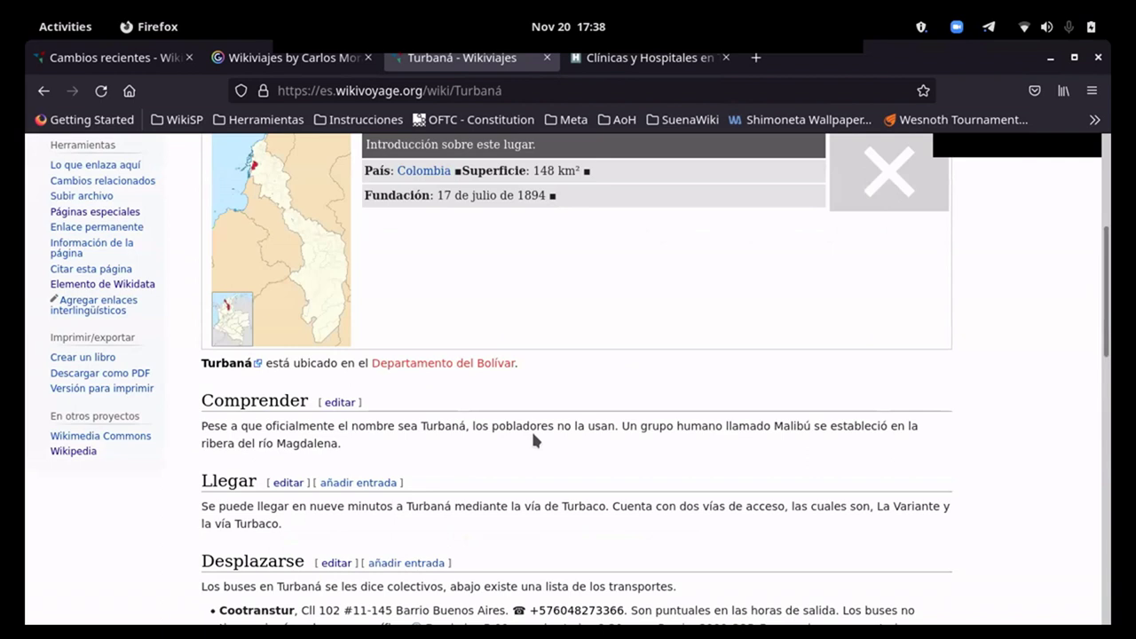
scroll(532, 439, "up", 3)
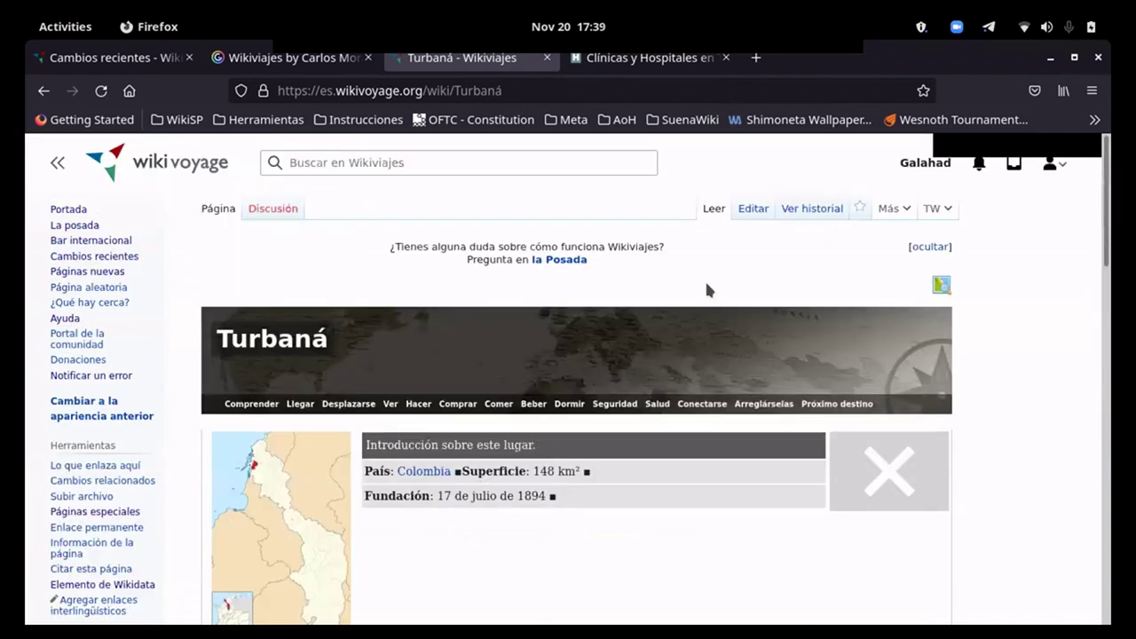
scroll(708, 288, "down", 1)
scroll(708, 288, "down", 5)
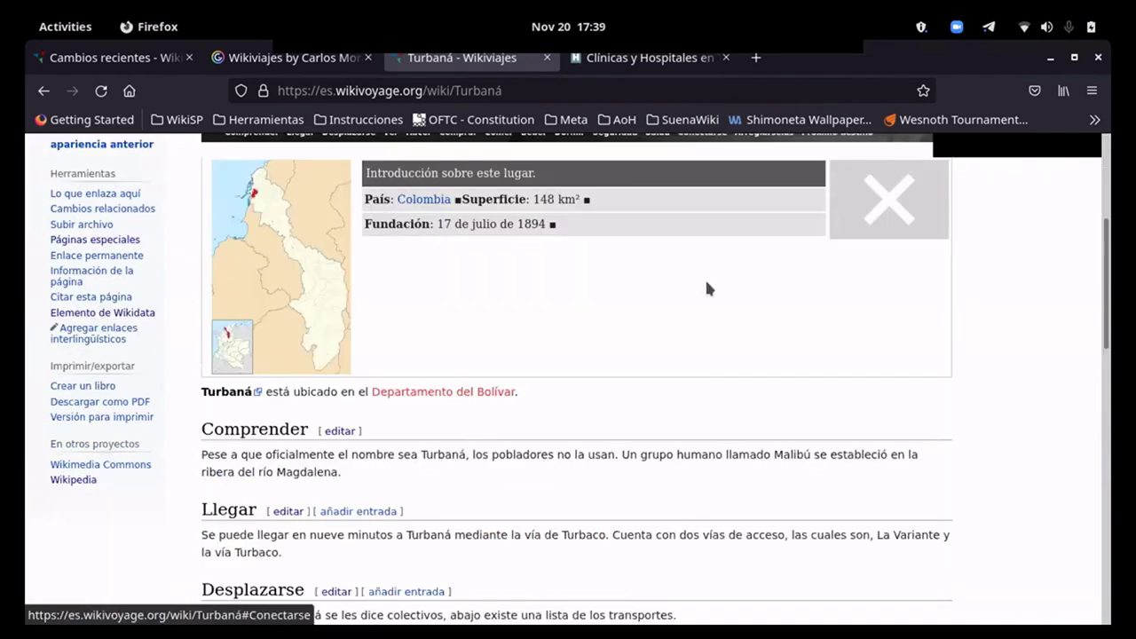
Step: Close the Clínicas y Hospitales tab and bring up the menu for Turbaná's official site link
left_click(634, 62)
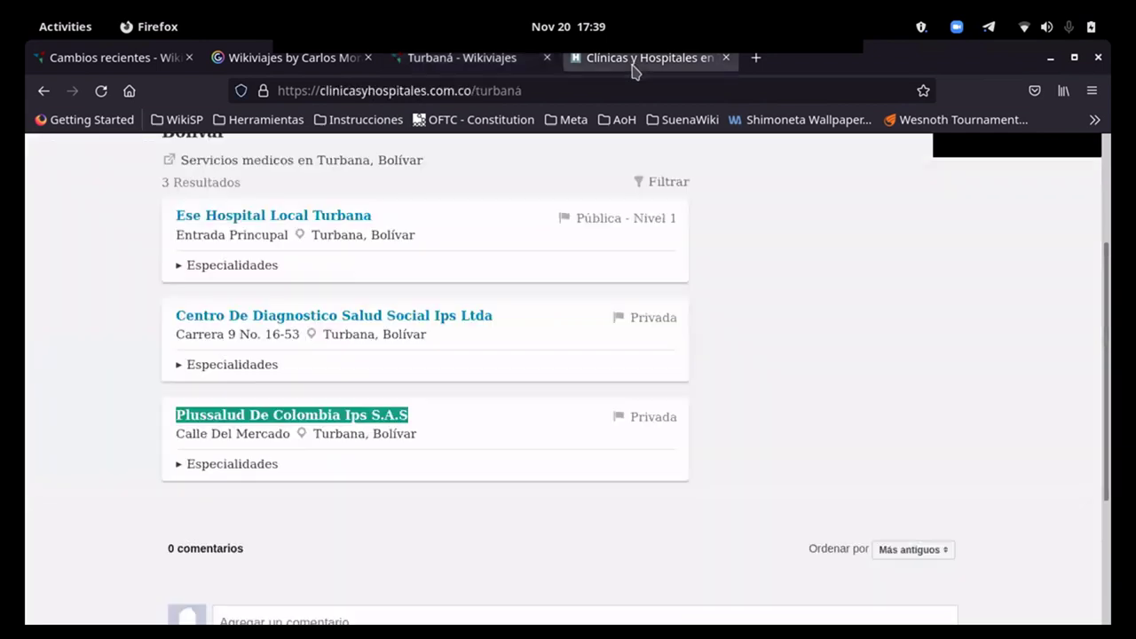
left_click(726, 61)
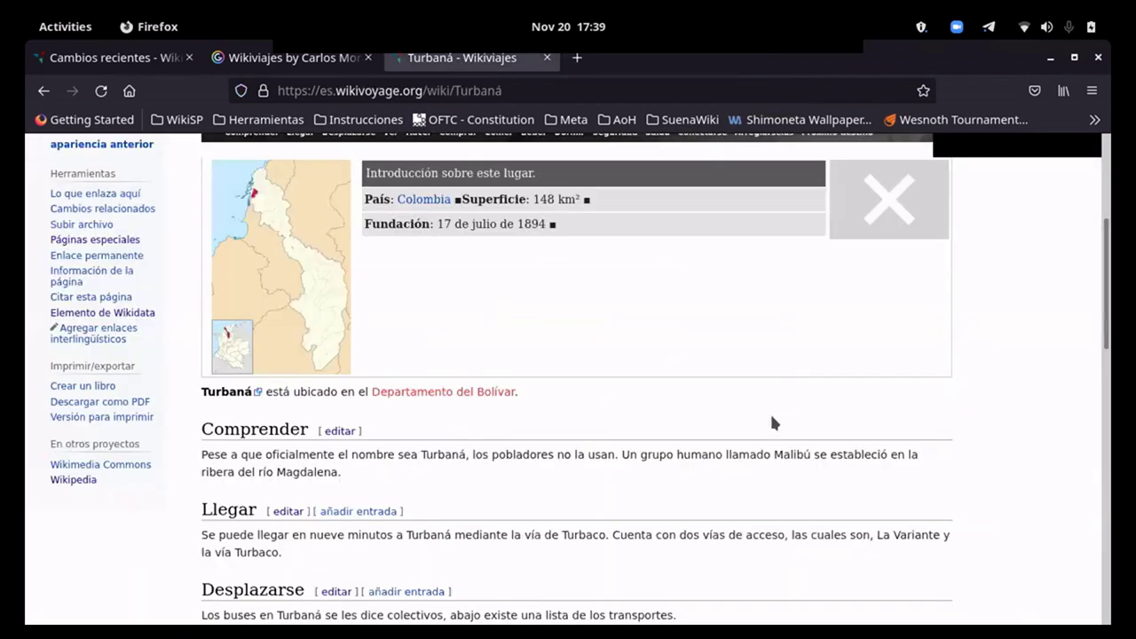
scroll(760, 426, "down", 3)
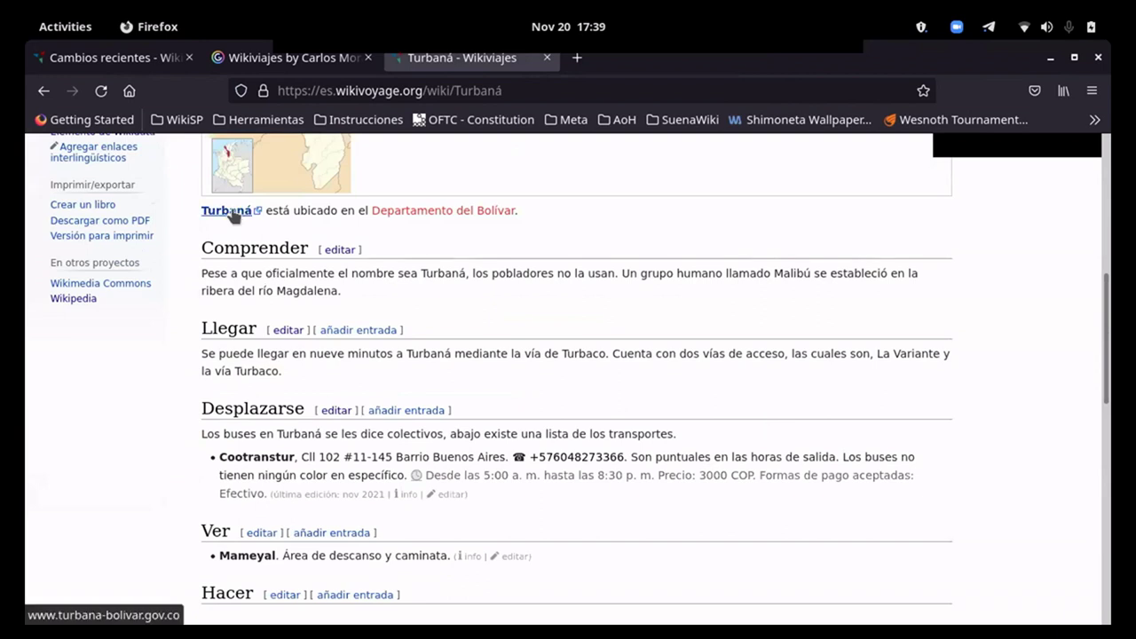
right_click(231, 217)
Step: Open the Alcaldía Municipal de Turbana website in a new tab, look at it, and close it
left_click(253, 227)
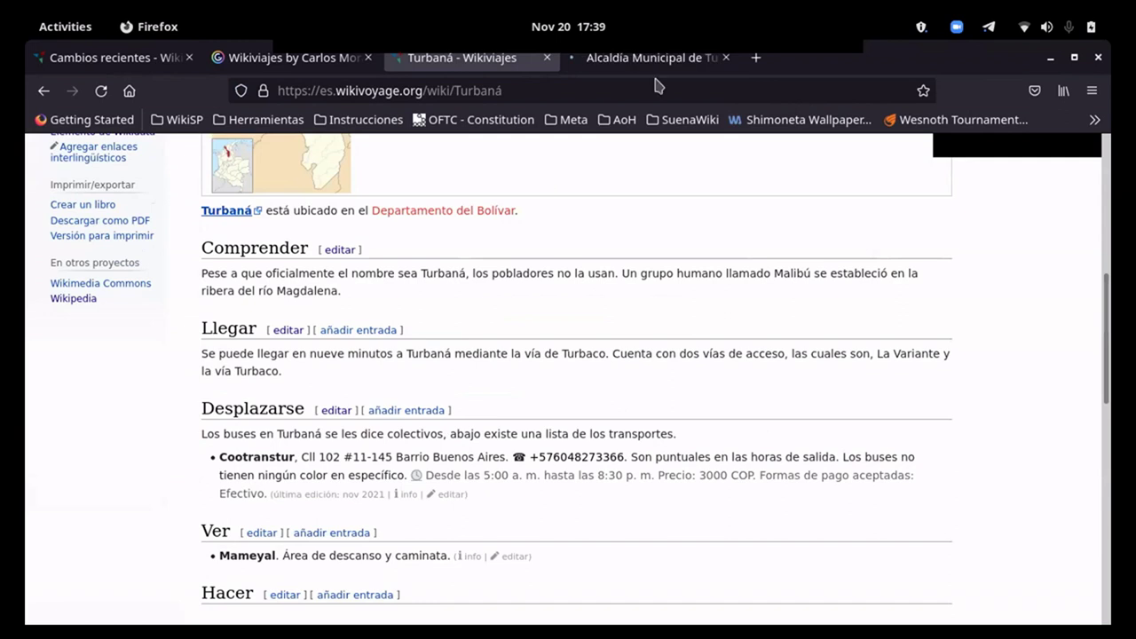
left_click(648, 58)
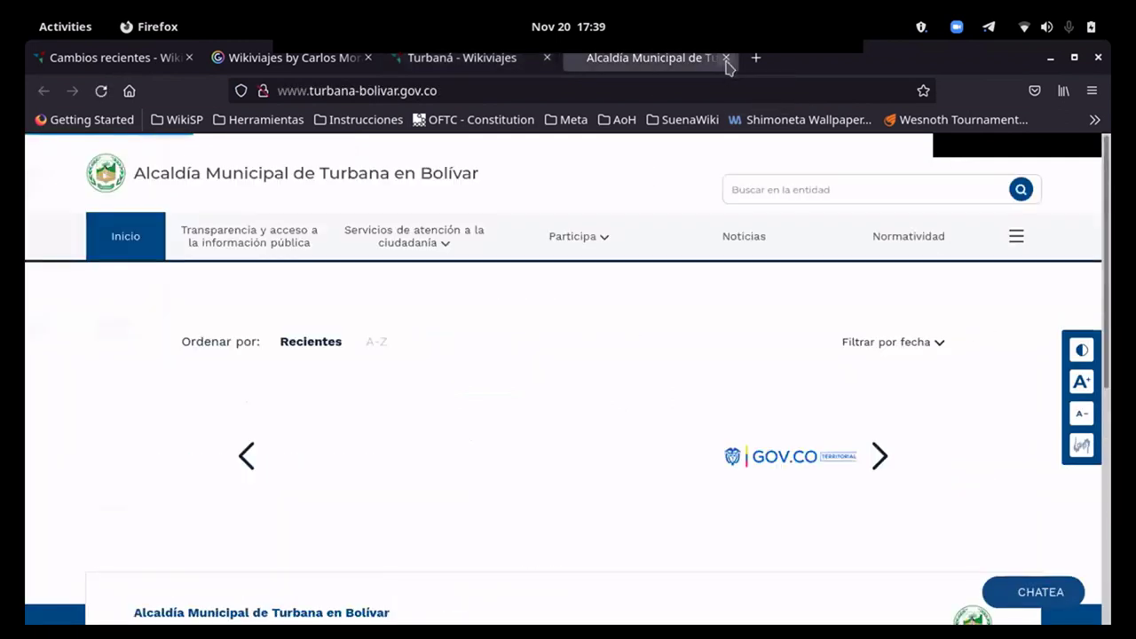
left_click(726, 57)
scroll(310, 337, "up", 2)
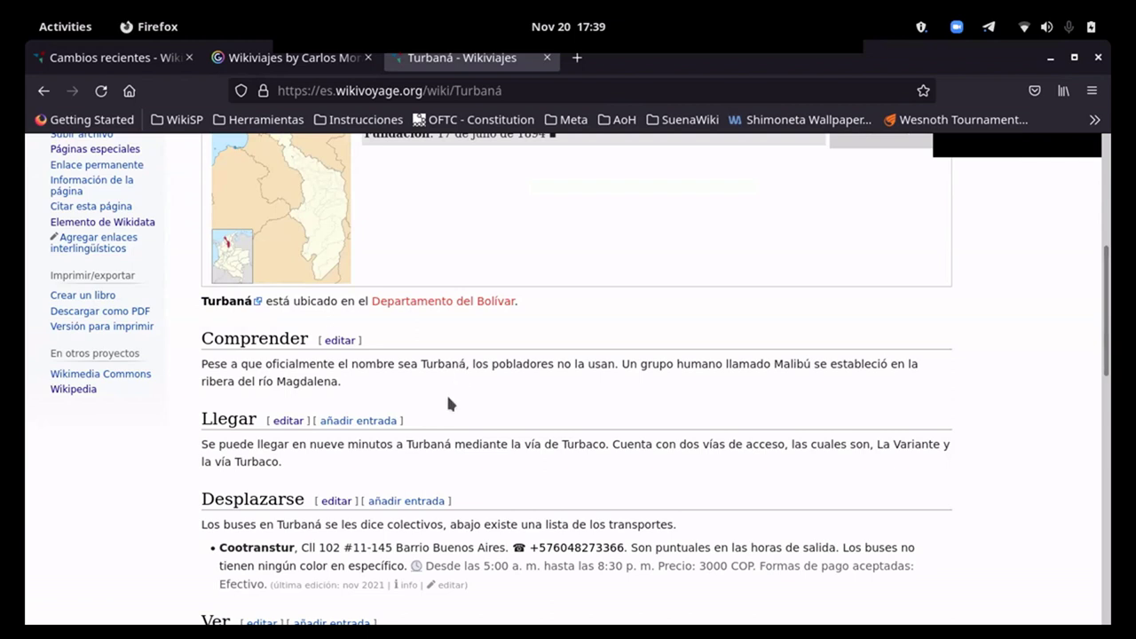
scroll(448, 404, "down", 2)
scroll(450, 409, "down", 2)
scroll(454, 415, "down", 3)
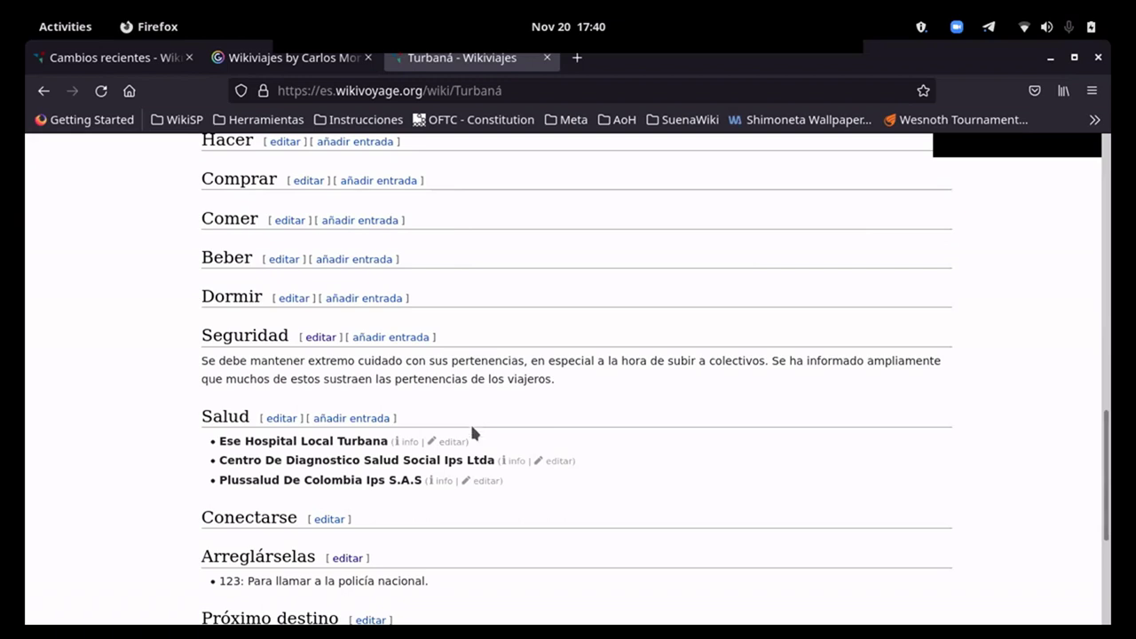
scroll(565, 315, "up", 15)
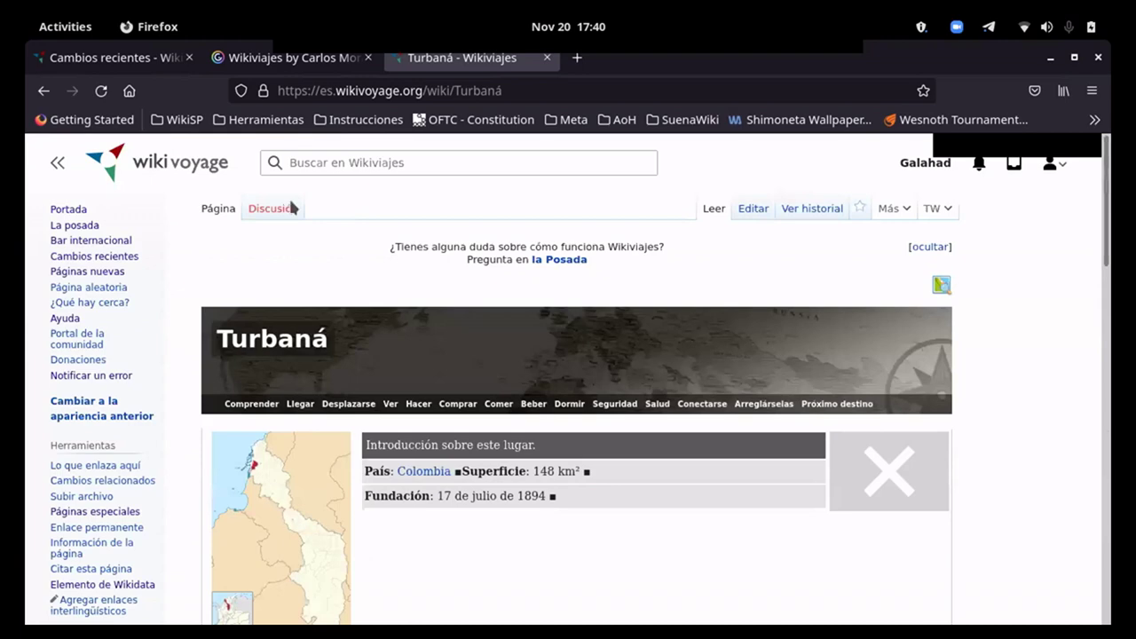
mouse_move(28, 30)
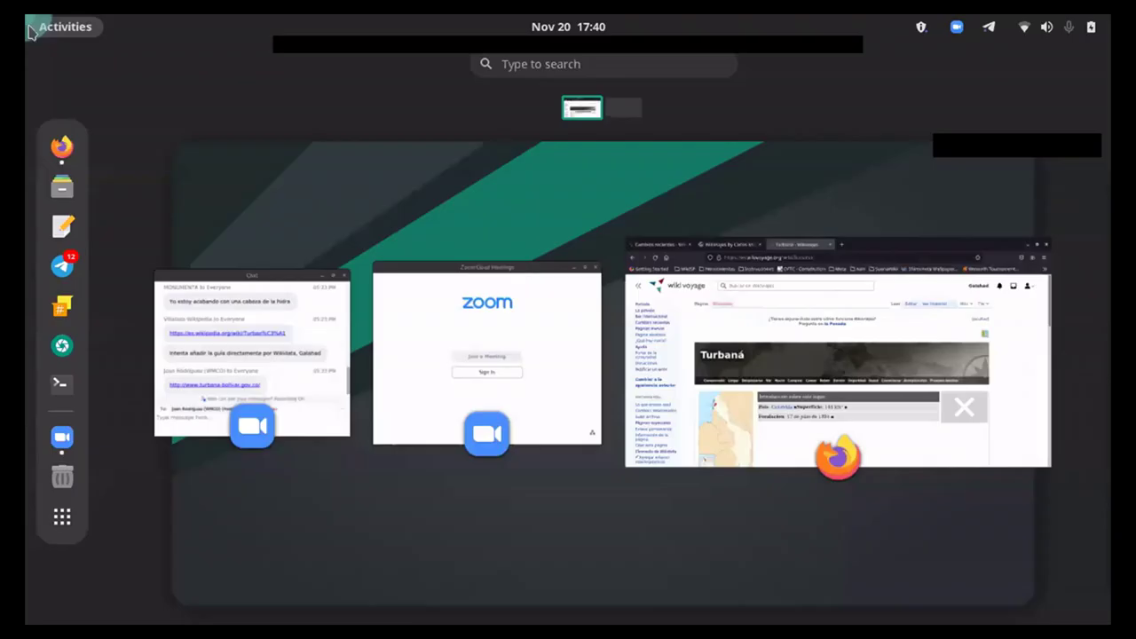
left_click(655, 297)
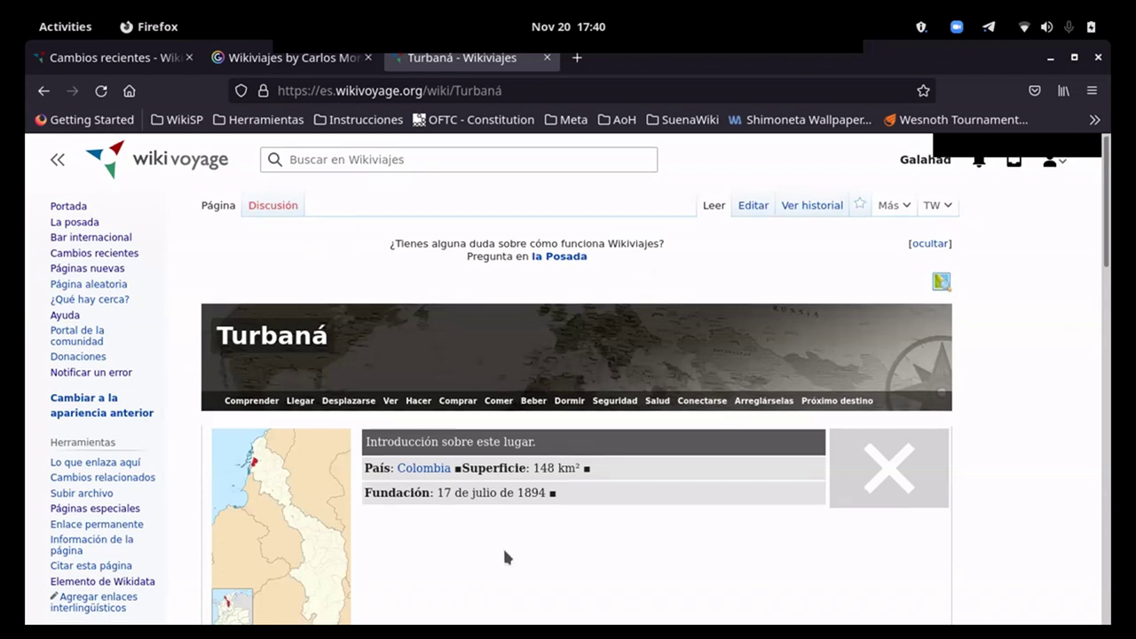
scroll(502, 545, "down", 2)
scroll(537, 306, "up", 2)
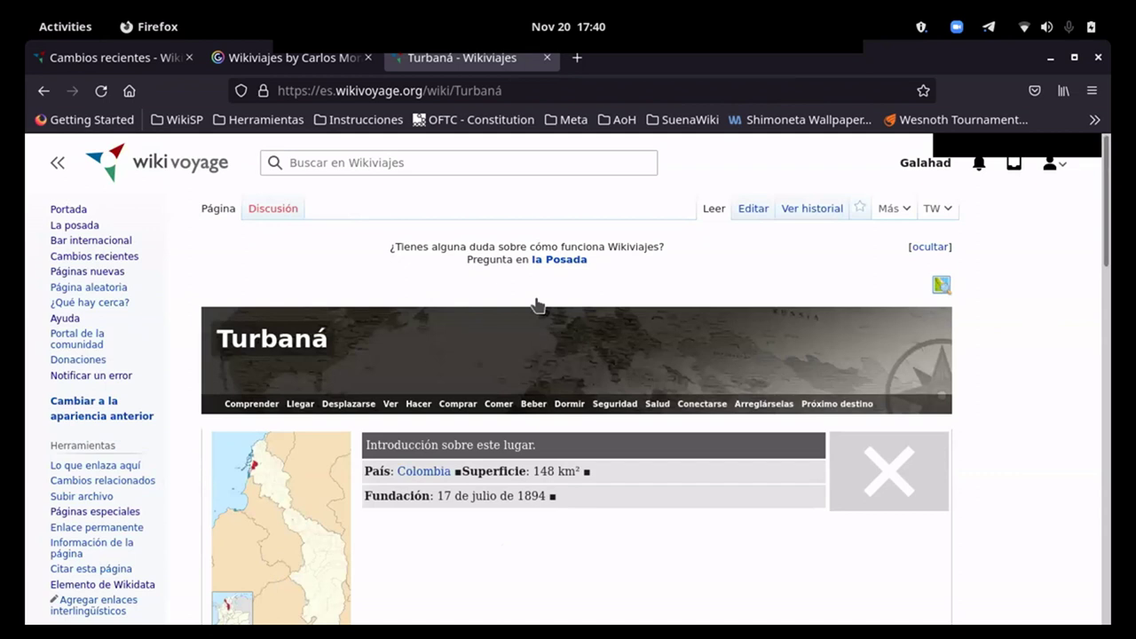
scroll(587, 364, "down", 5)
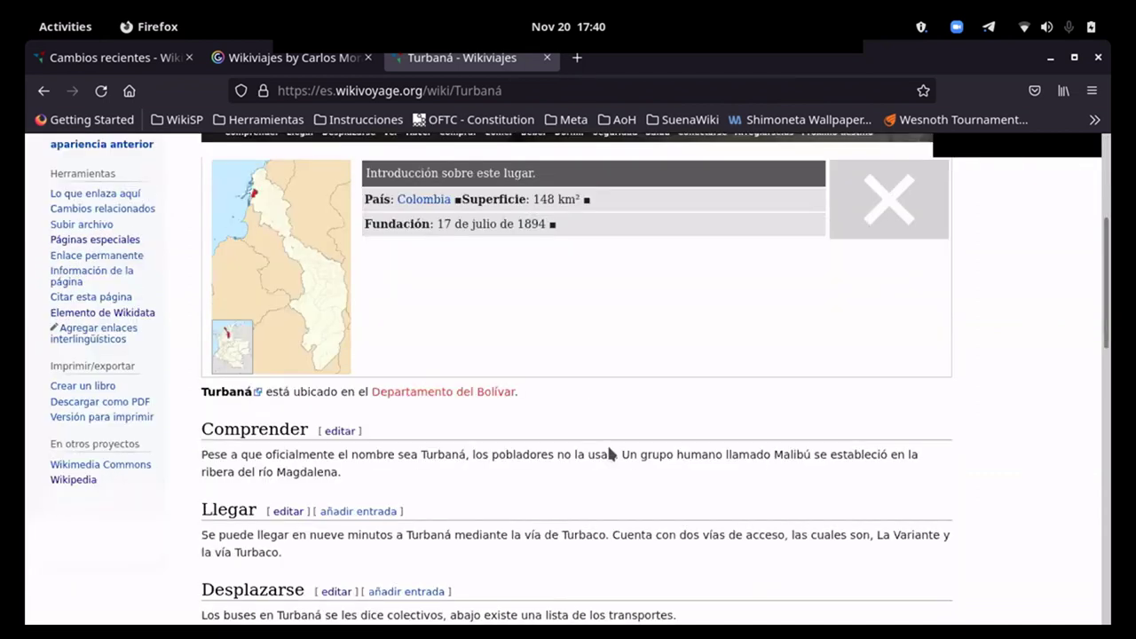
scroll(610, 453, "down", 7)
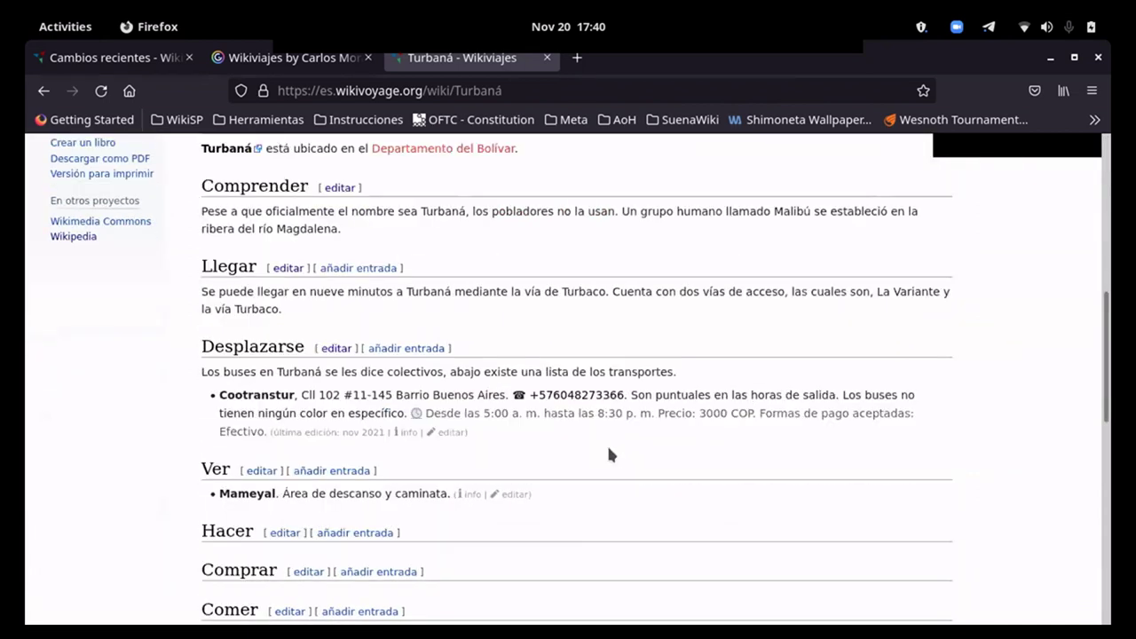
scroll(609, 454, "up", 2)
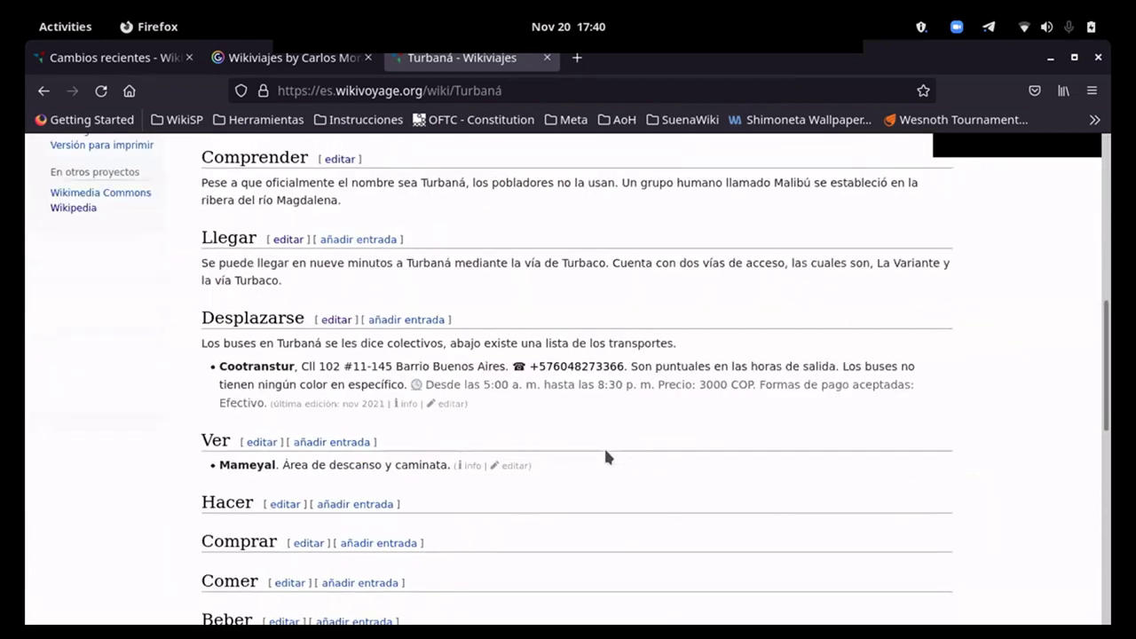
Step: In a new browser tab, run a Google search for 'Turbaná'
left_click(579, 61)
left_click(553, 92)
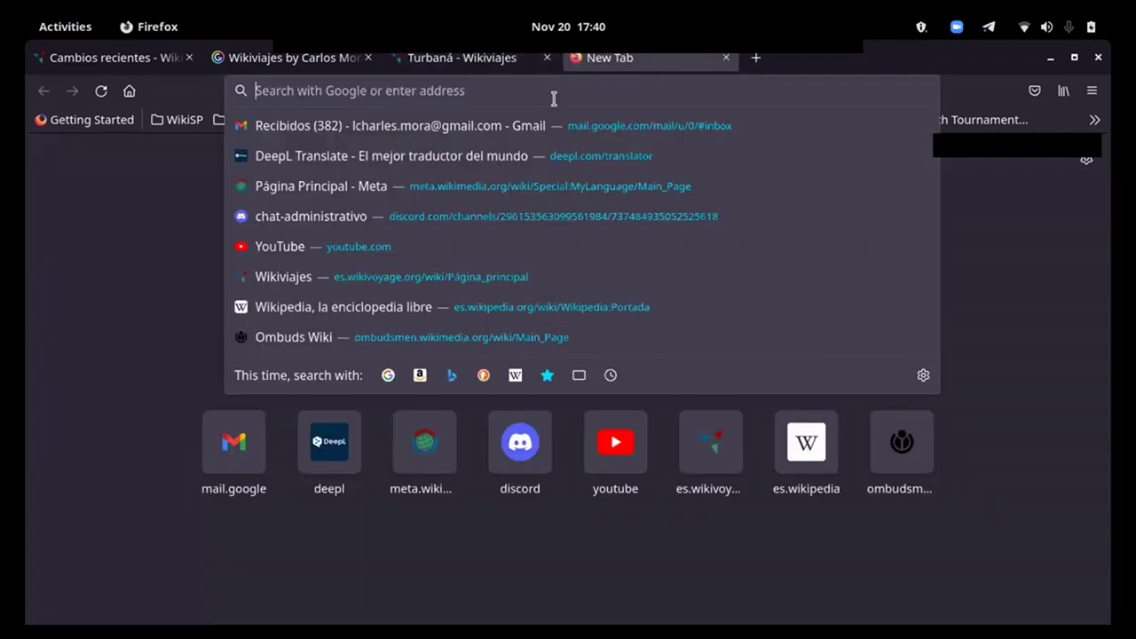
type("T")
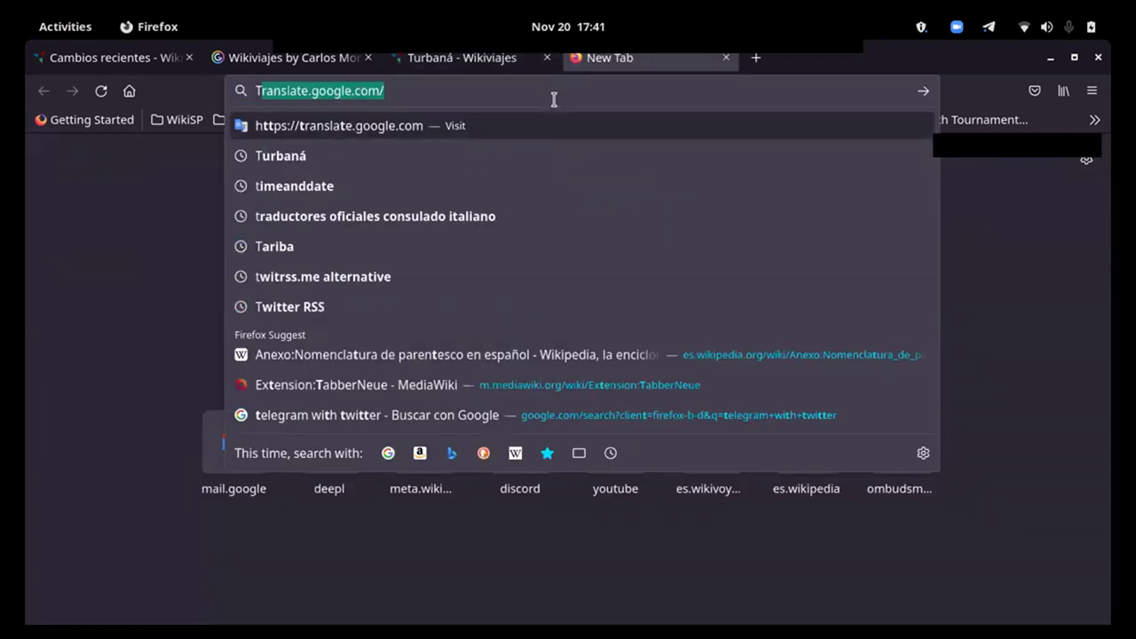
type("u")
key("BackSpace")
type("urbanñá")
key("BackSpace")
key("BackSpace")
key("BackSpace")
type("ná")
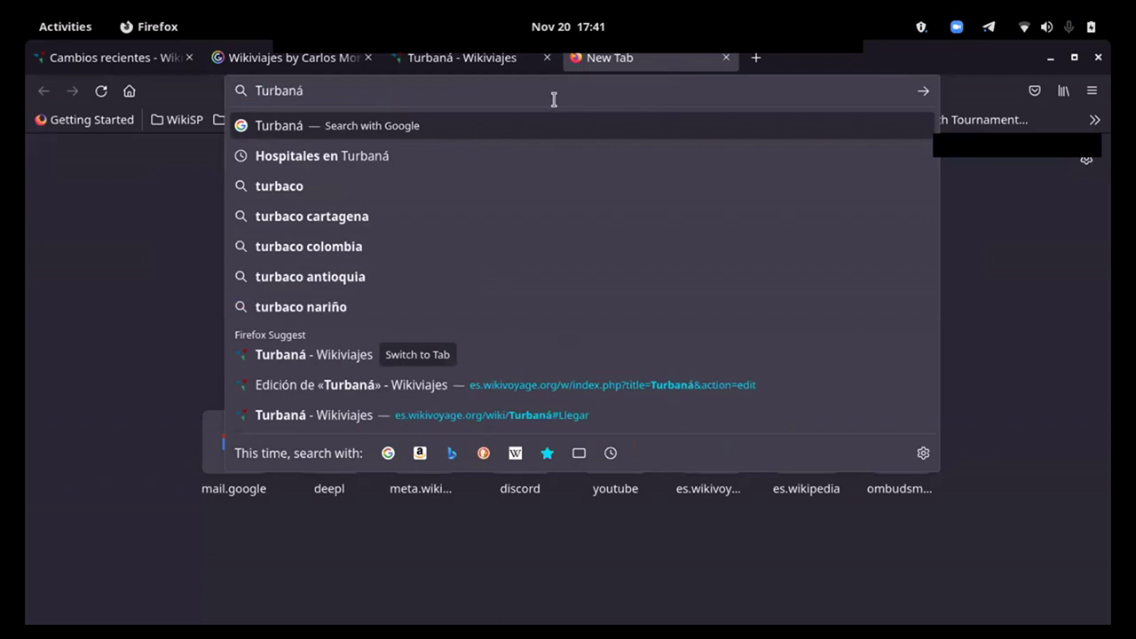
key("Down")
key("Down")
key("Down")
key("Down")
key("Down")
key("Down")
key("Down")
key("Up")
key("Up")
key("Up")
key("Up")
key("Up")
key("Up")
key("Up")
key("Return")
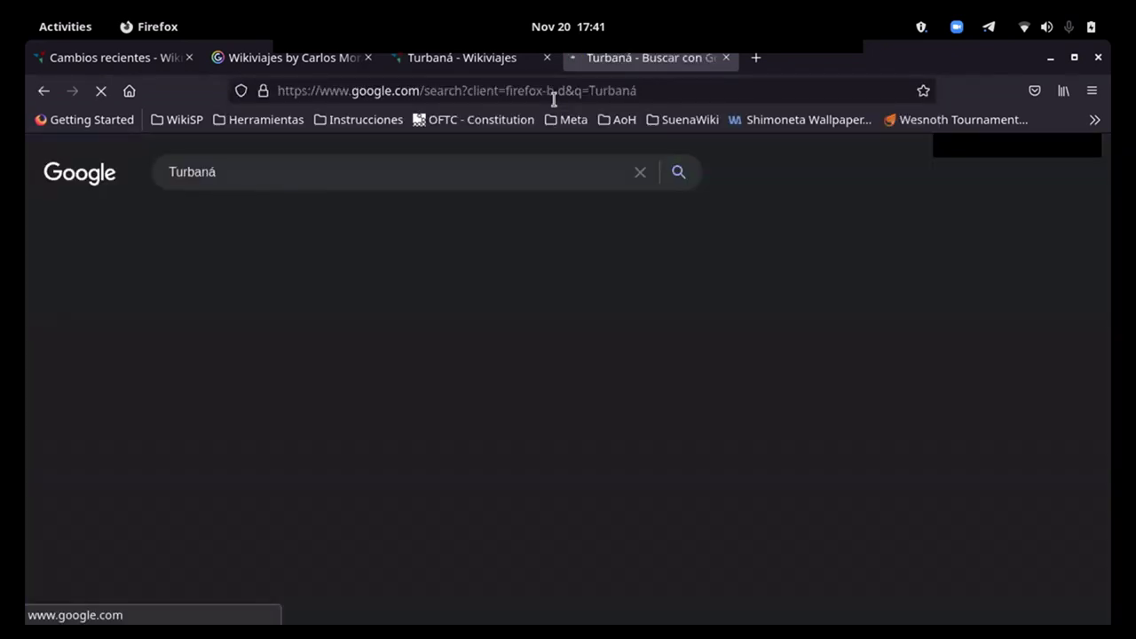
Step: Open Wikipedia's Turbaná article and copy the Mameyal photo's file name from its URL
scroll(874, 428, "down", 3)
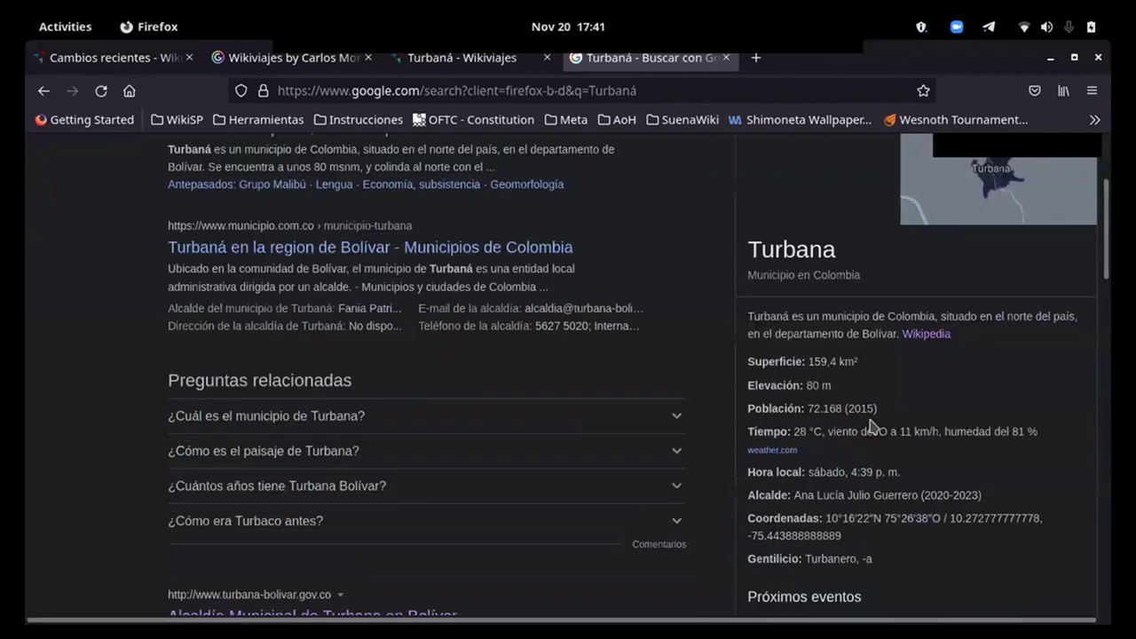
left_click(915, 335)
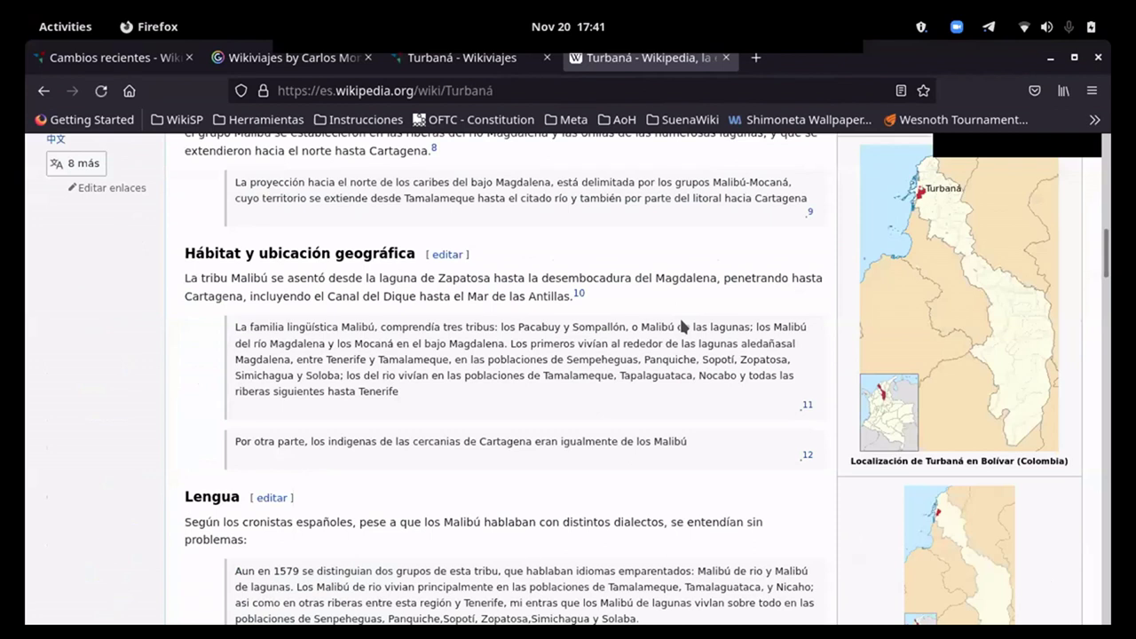
scroll(682, 326, "down", 5)
scroll(681, 326, "up", 4)
scroll(681, 327, "up", 15)
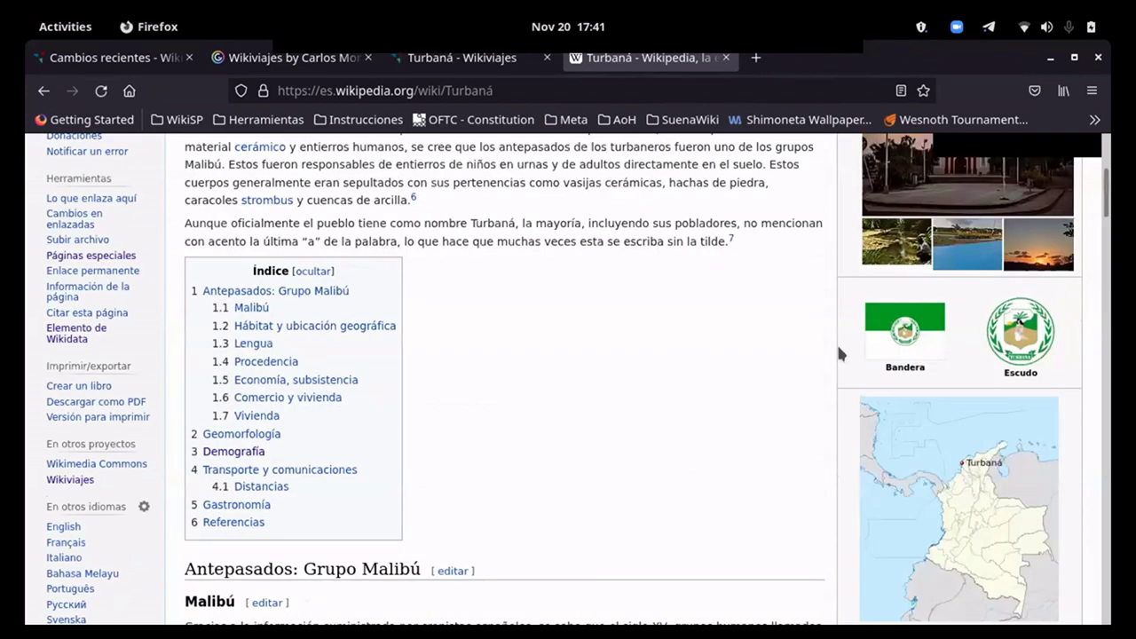
left_click(886, 255)
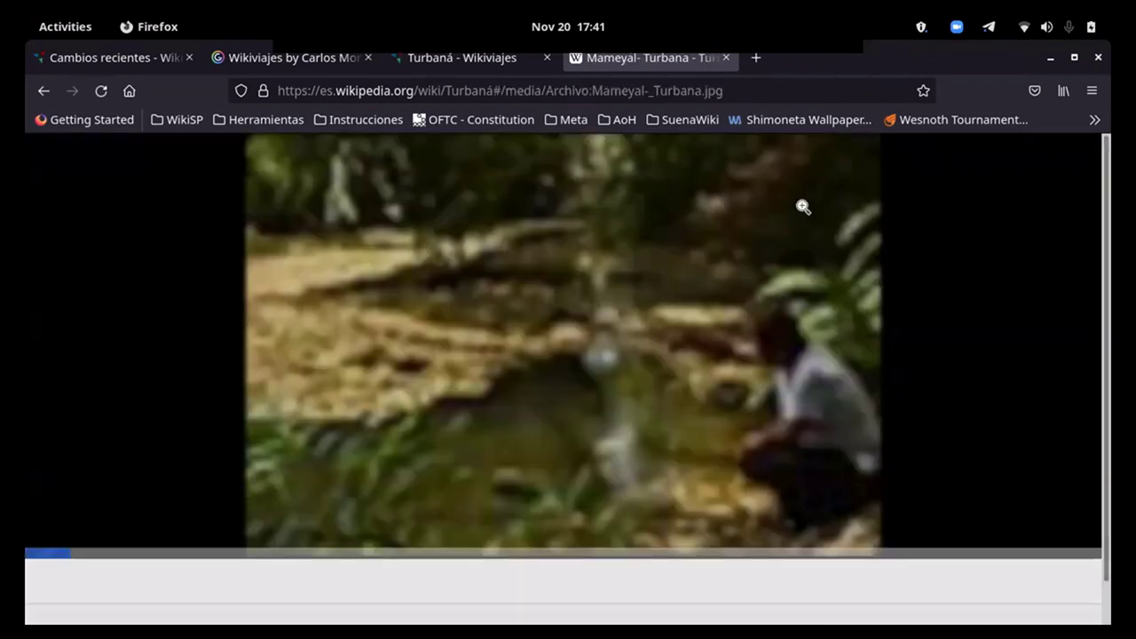
left_click_drag(728, 90, 544, 93)
right_click(568, 92)
left_click(622, 172)
left_click(404, 59)
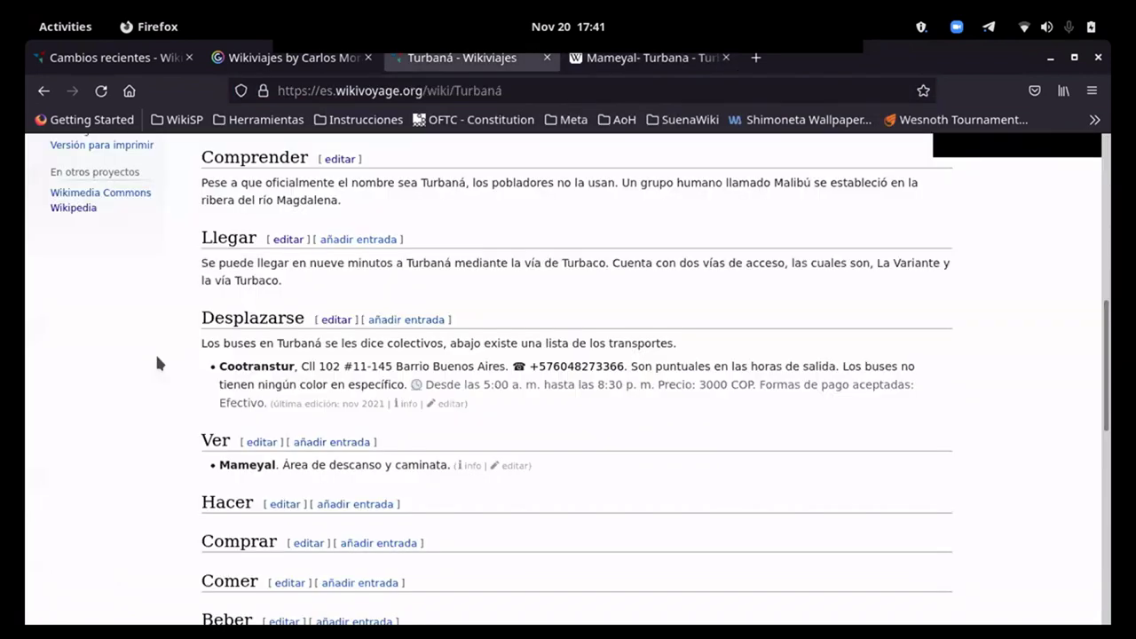
Step: Insert the Mameyal image with alt text 'Area Mameyal' into the Ver section and publish
left_click(241, 447)
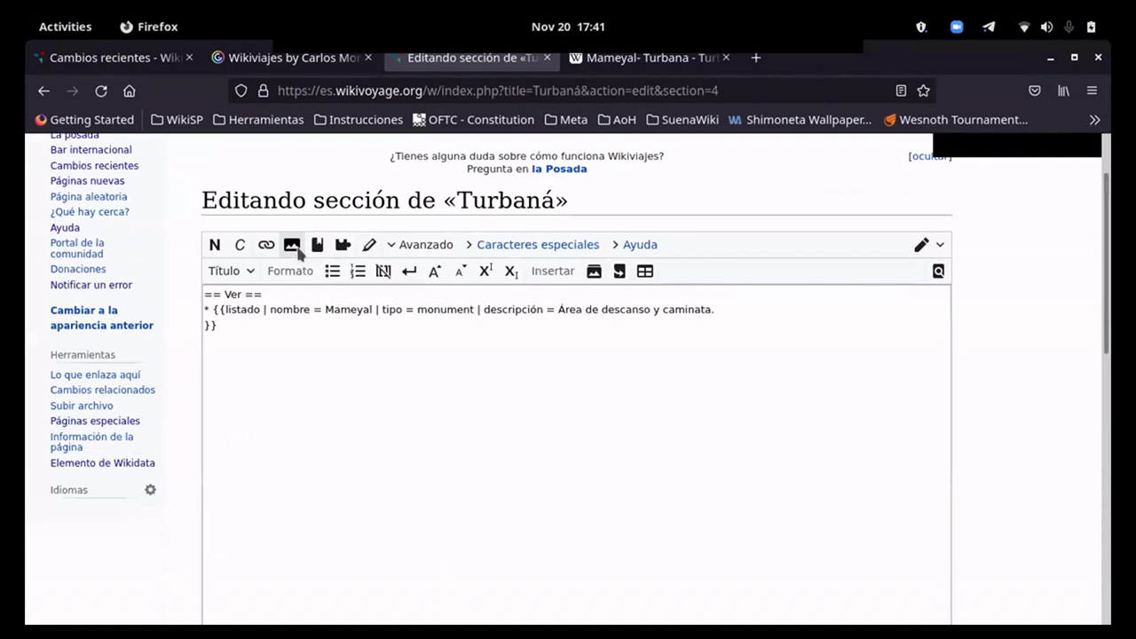
left_click(292, 246)
key("ctrl+v")
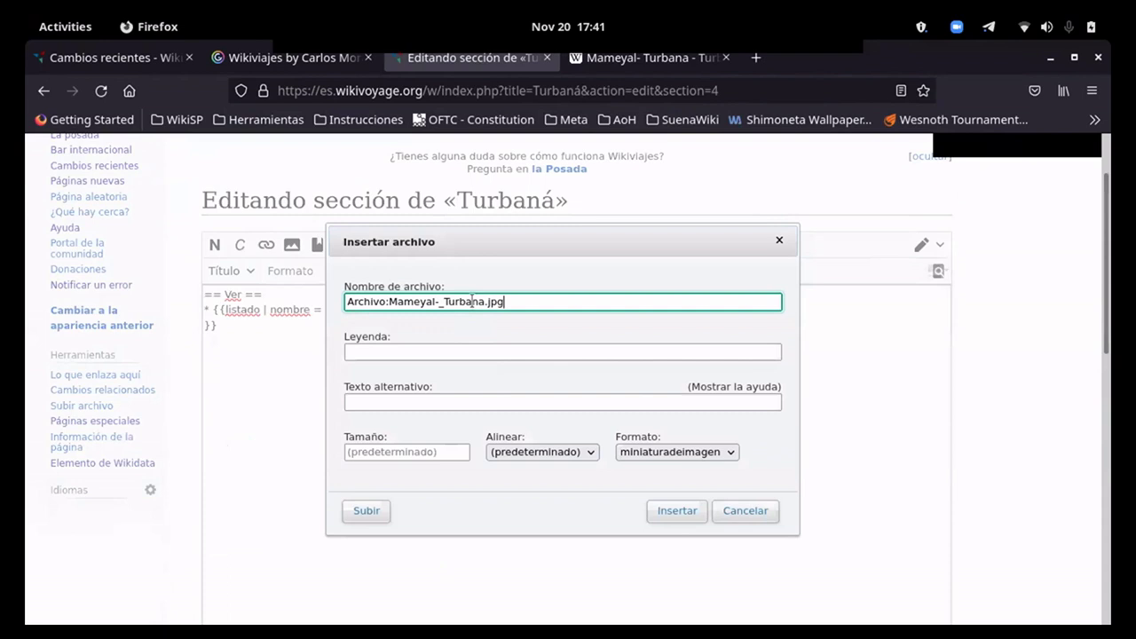
left_click(488, 402)
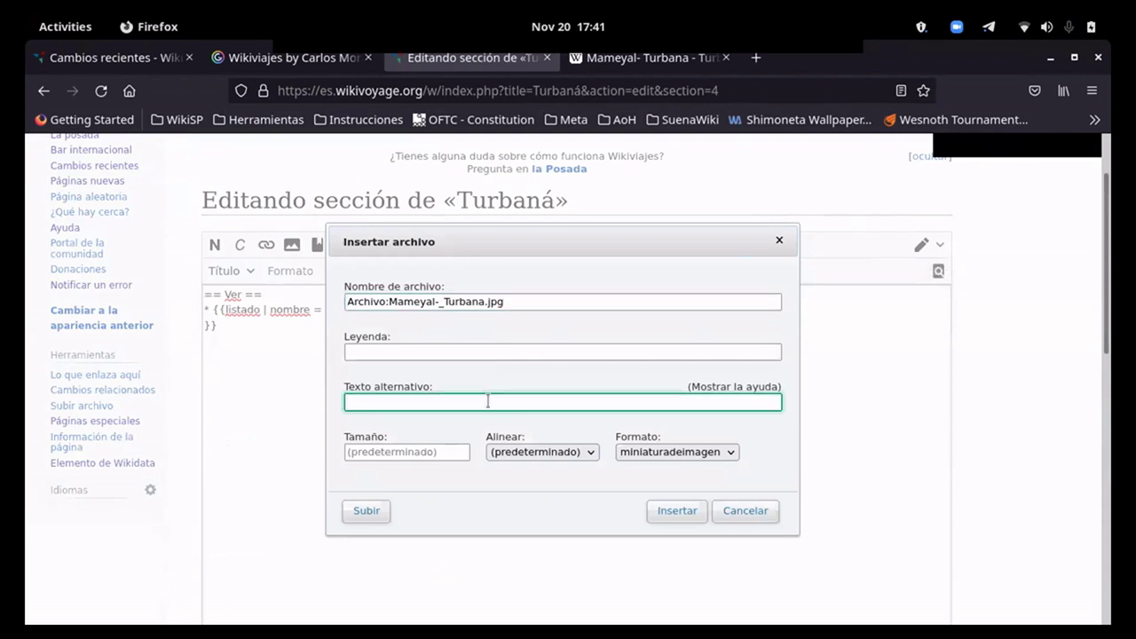
type("Area Mameyal")
left_click(672, 510)
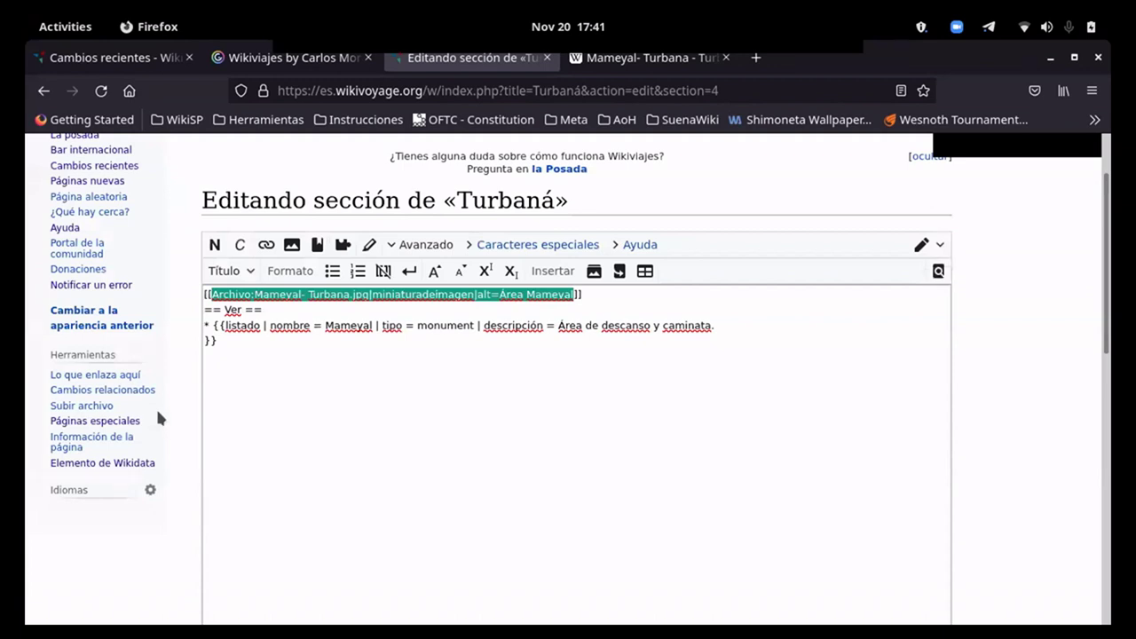
scroll(155, 407, "down", 5)
left_click(302, 473)
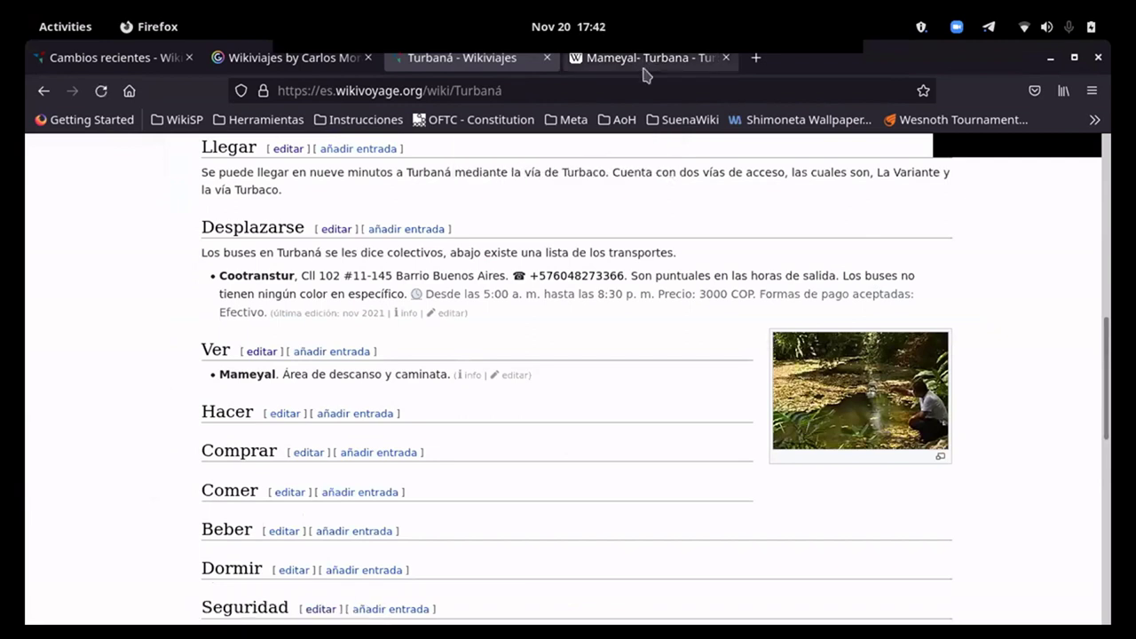
Step: Open Wikipedia's bollo blanco photo and copy its file name Archivo:Bollo-Blanco-Comida-Turbana.jpg
left_click(644, 62)
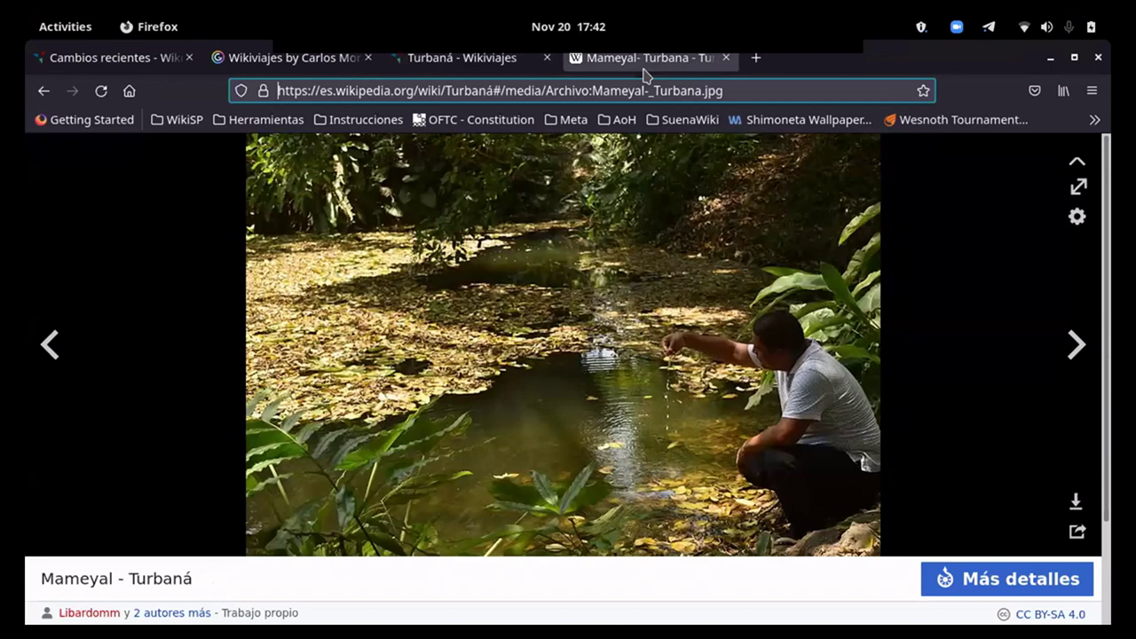
left_click(1076, 167)
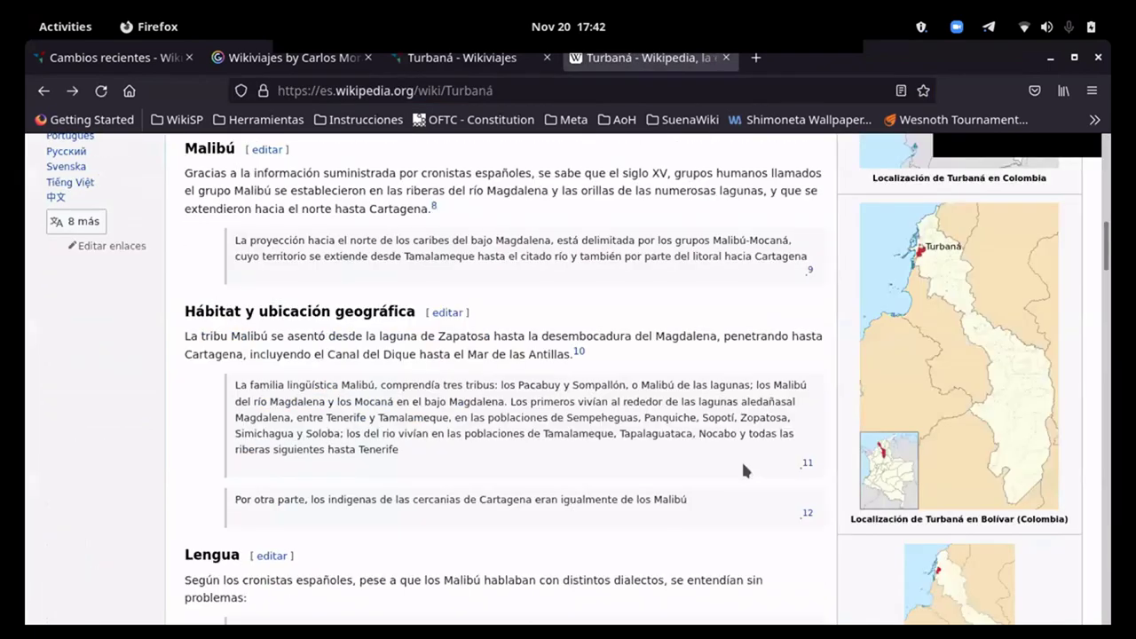
scroll(741, 459, "down", 10)
scroll(737, 477, "down", 2)
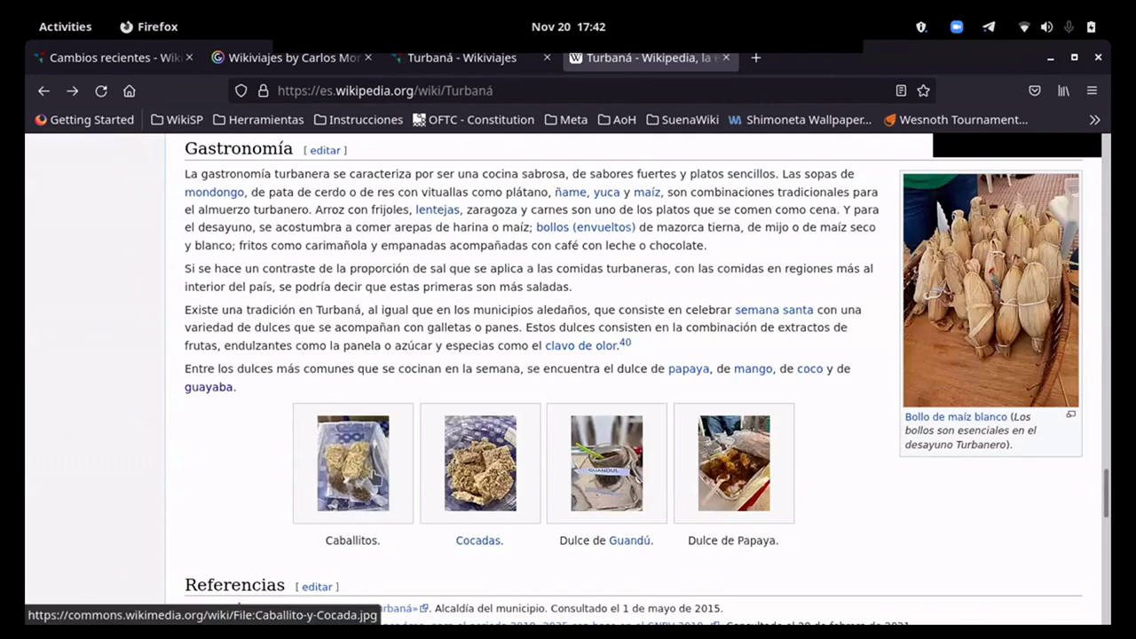
left_click(965, 315)
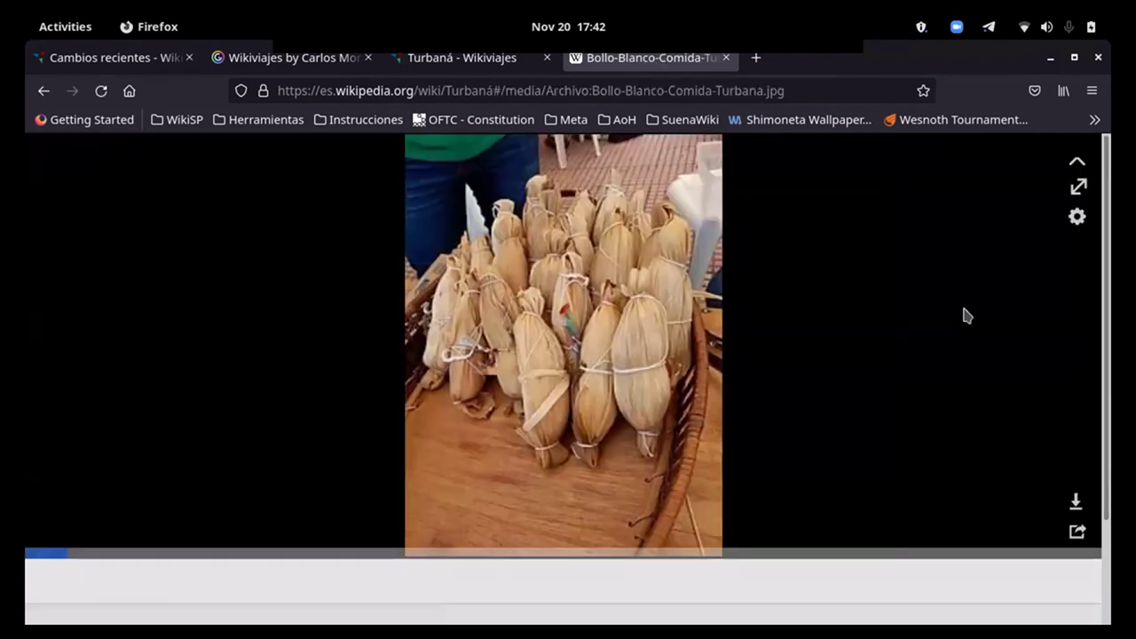
left_click_drag(799, 90, 547, 90)
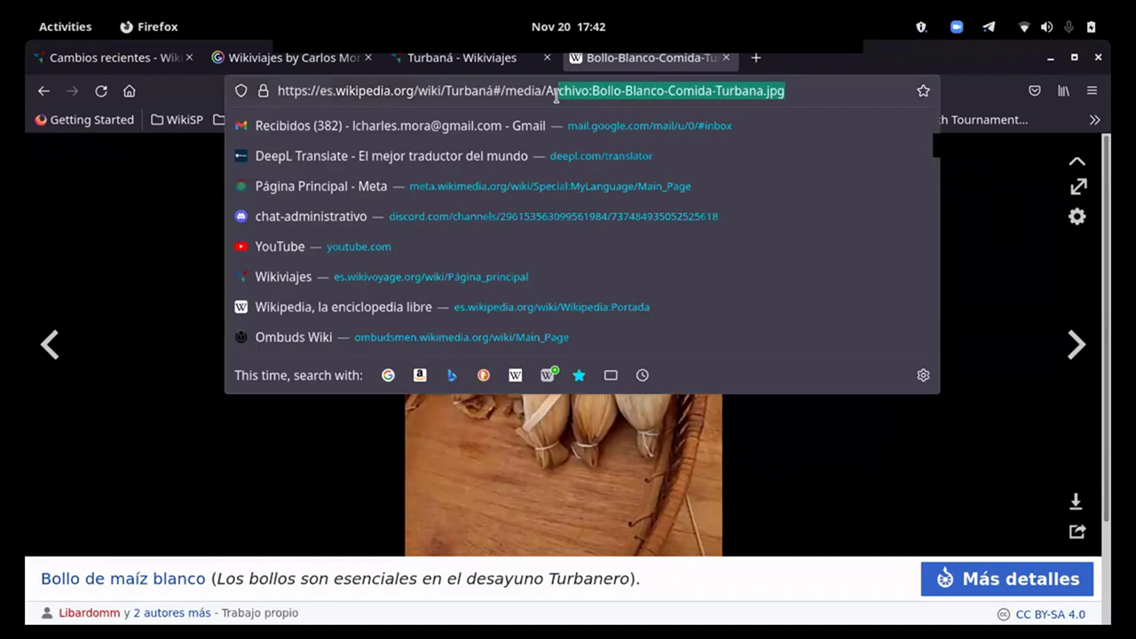
right_click(568, 91)
left_click(611, 175)
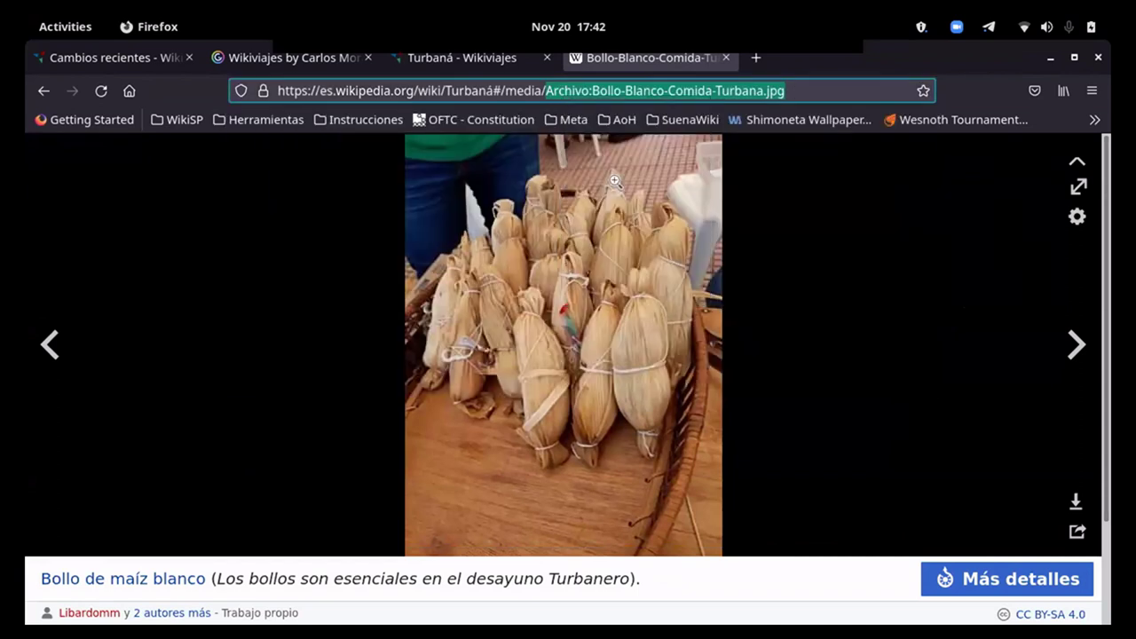
Step: Open the Turbaná article's Comer section for editing
left_click(405, 64)
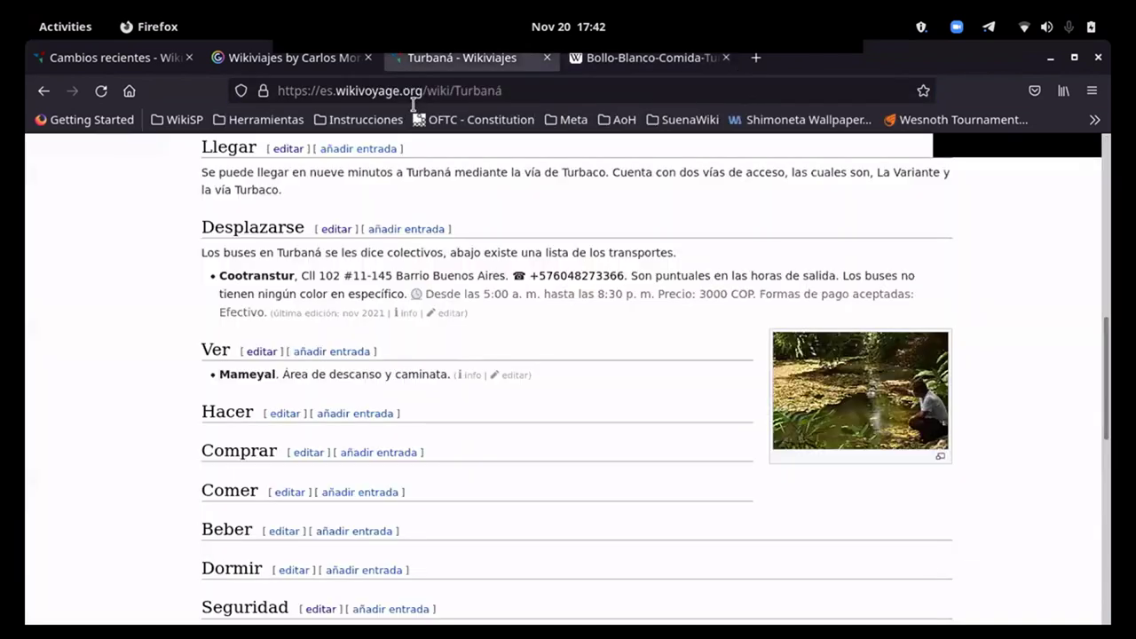
scroll(488, 376, "down", 2)
left_click(293, 402)
Step: Paste the bollo image file name into the image form, removing the 'Archivo:' prefix
left_click(262, 388)
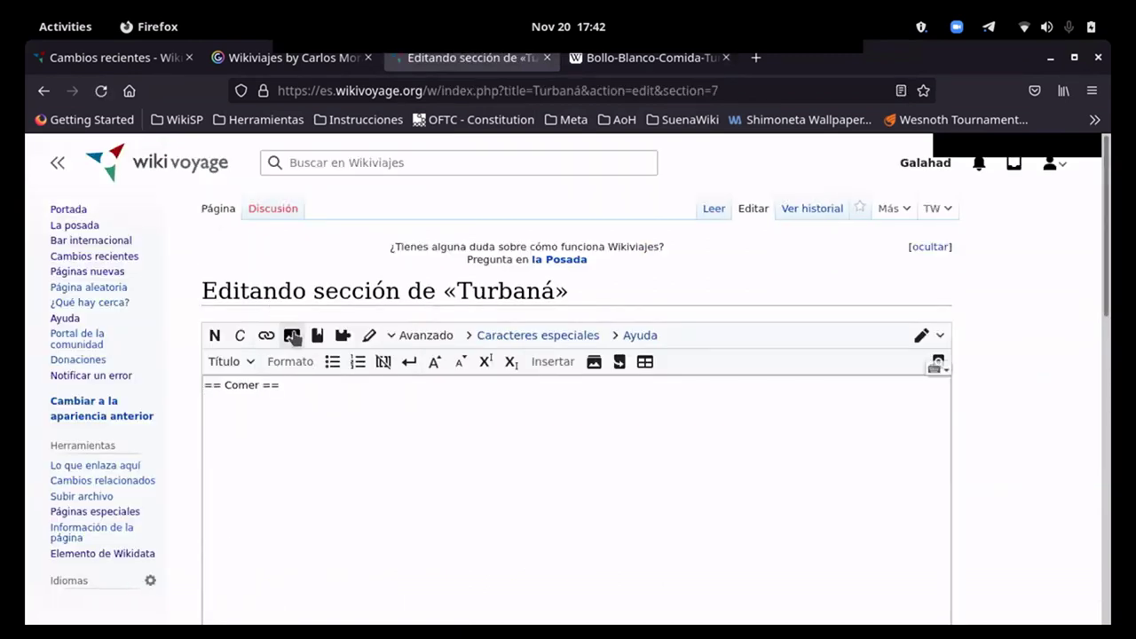
left_click(292, 336)
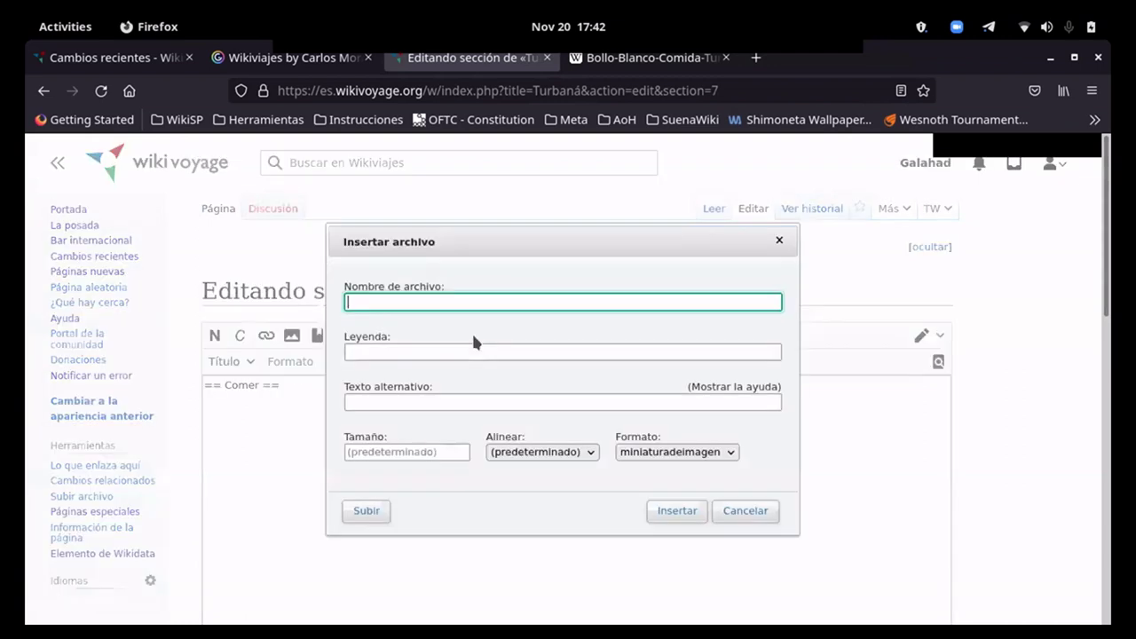
key("ctrl+v")
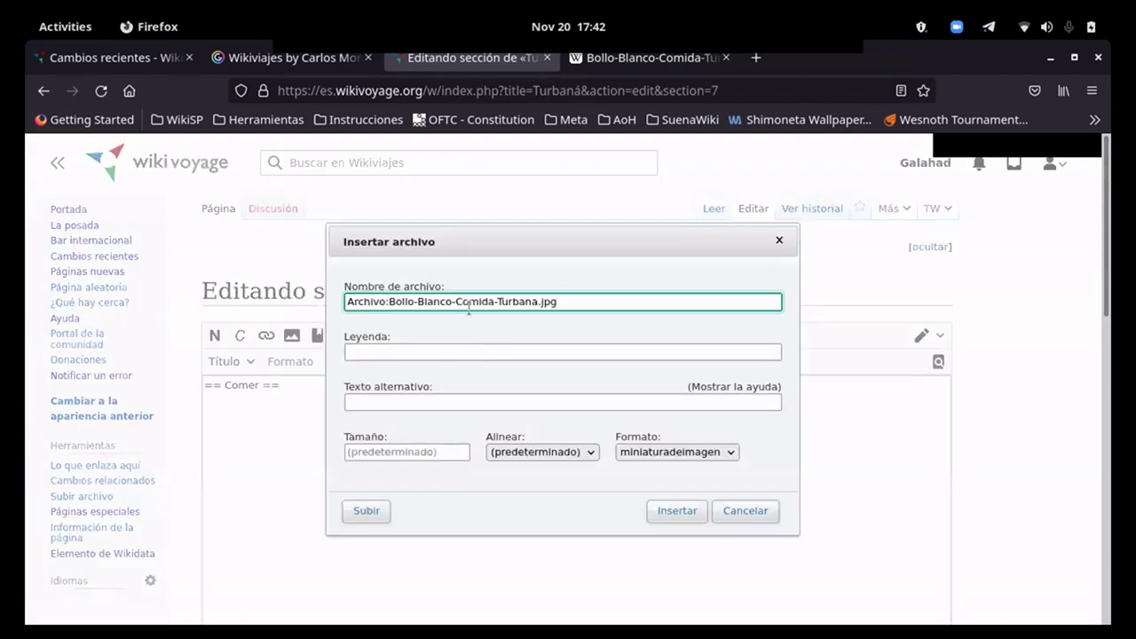
mouse_move(342, 302)
left_mouse_down()
mouse_move(388, 306)
mouse_move(342, 304)
left_mouse_up()
left_click(391, 306)
key("BackSpace")
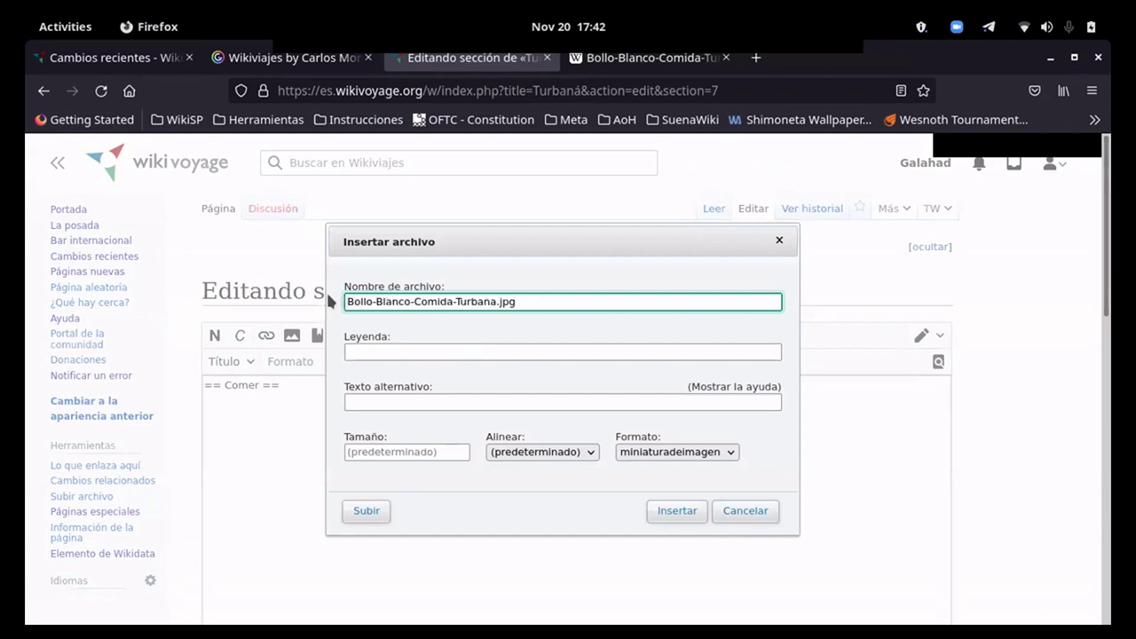
Step: Caption it 'Bollos blancos, imprescindibles en un desayuno turbanero', insert it, and publish the edit
left_click(394, 353)
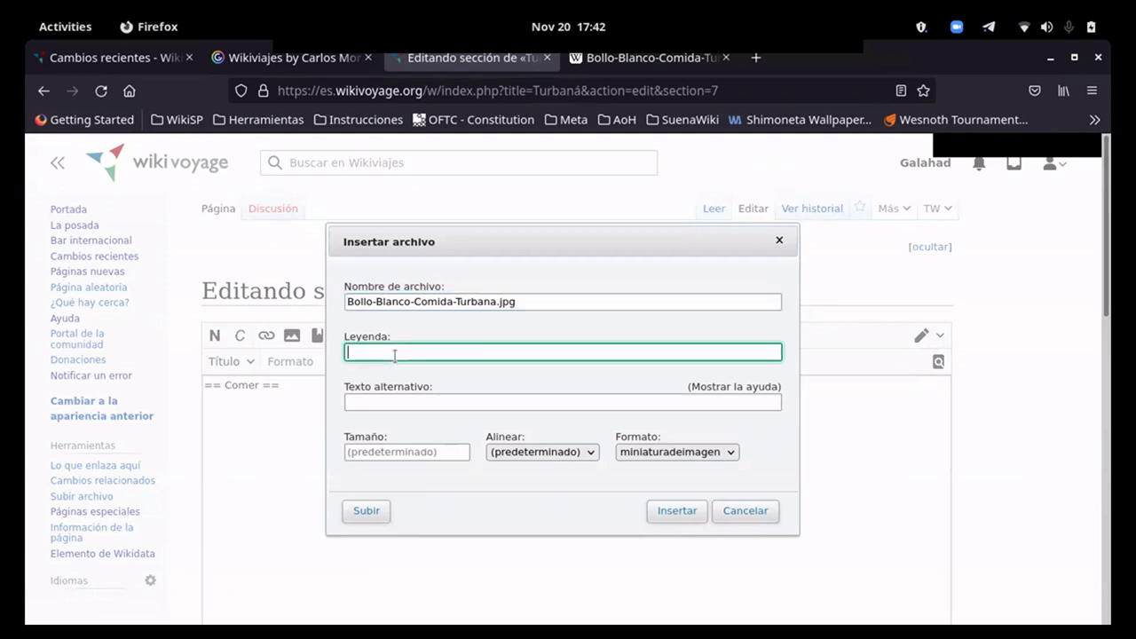
type("Bollos blancos, impre")
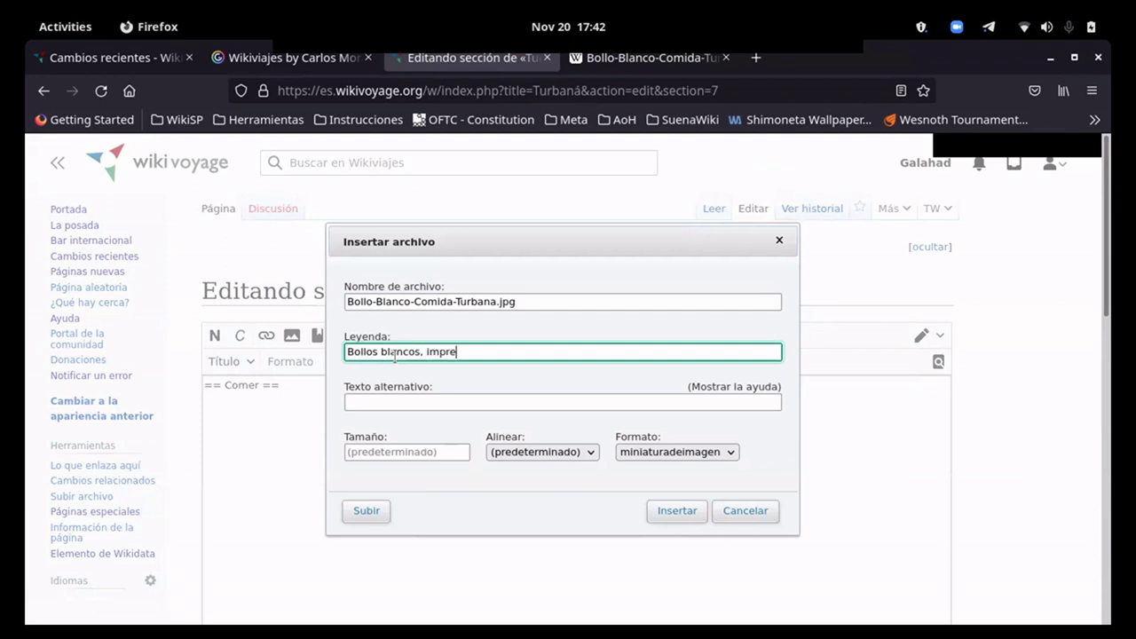
type("scindibles en un desayun")
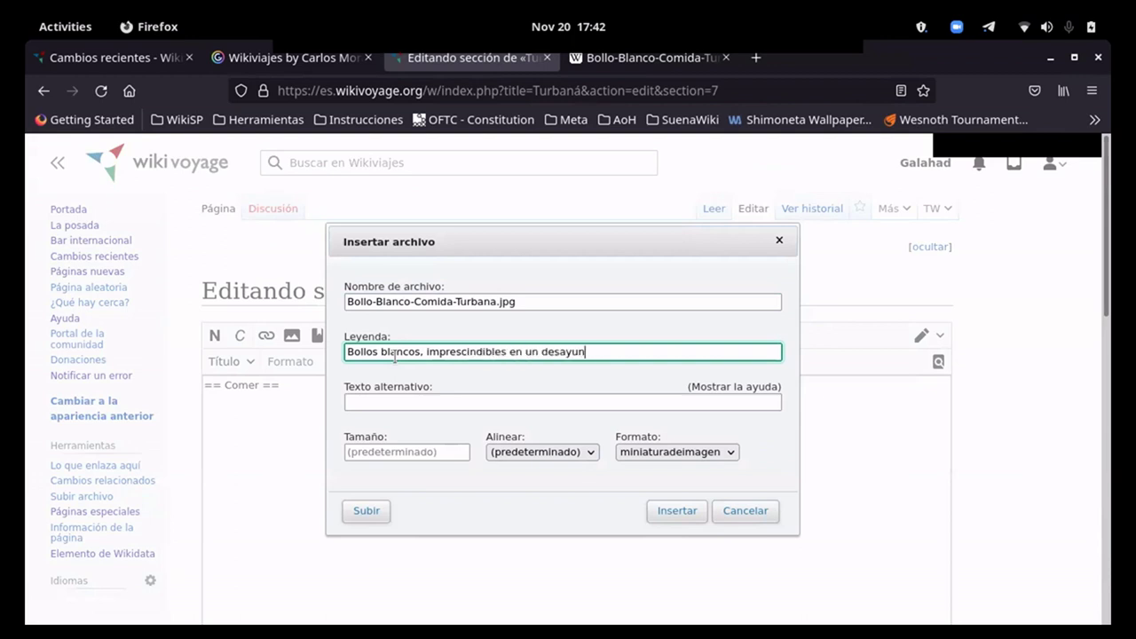
type("o turbanero")
left_click(675, 512)
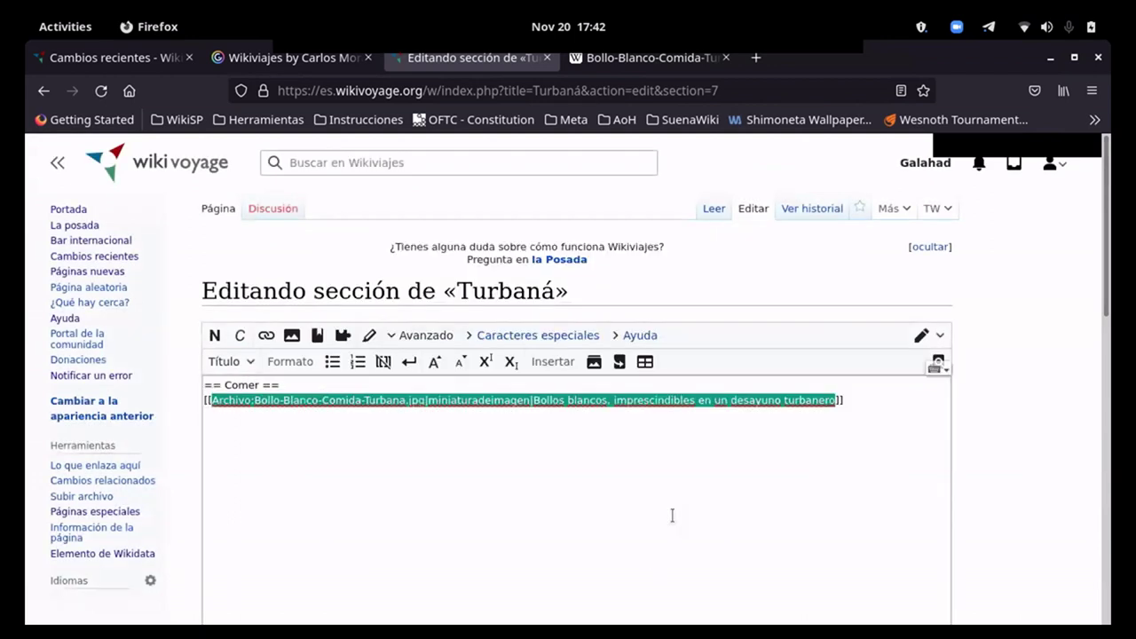
scroll(1005, 455, "down", 4)
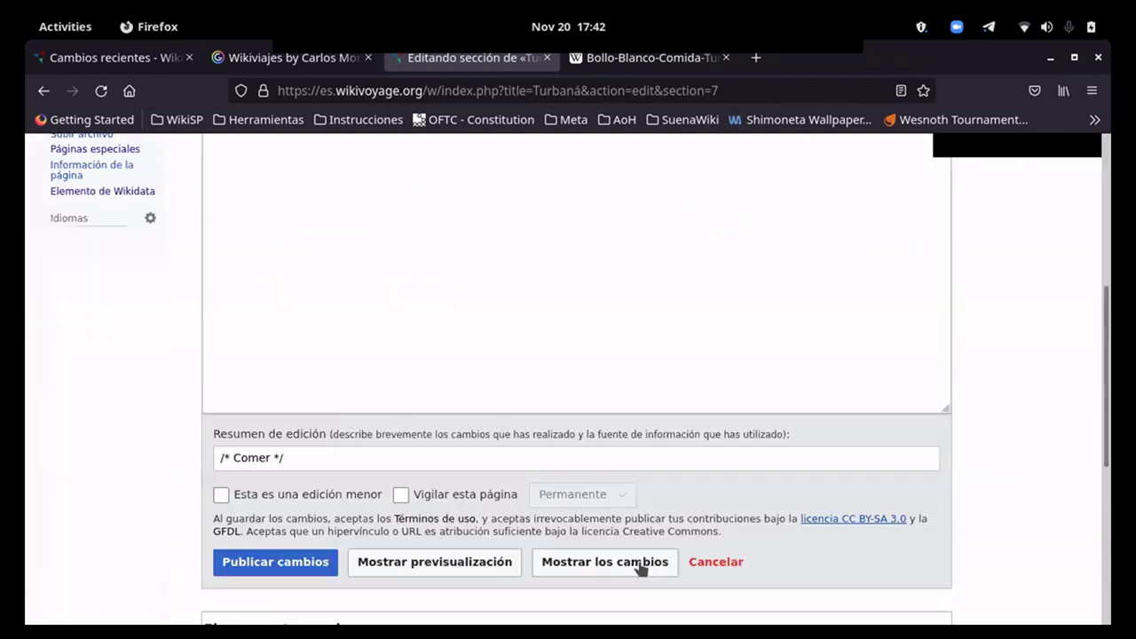
left_click(318, 562)
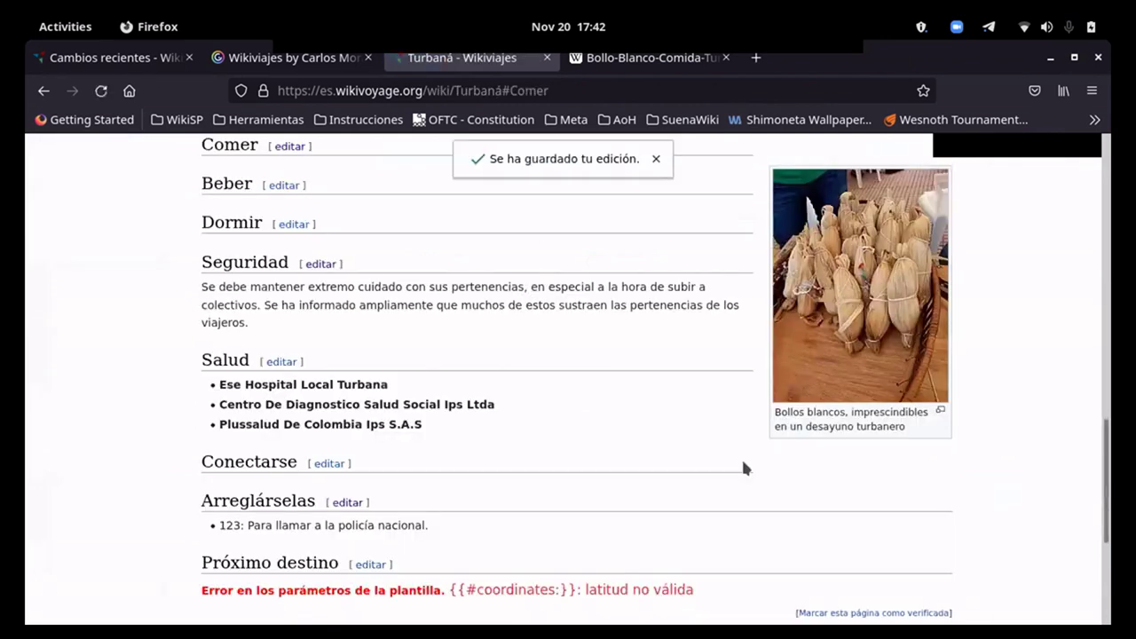
scroll(741, 456, "up", 3)
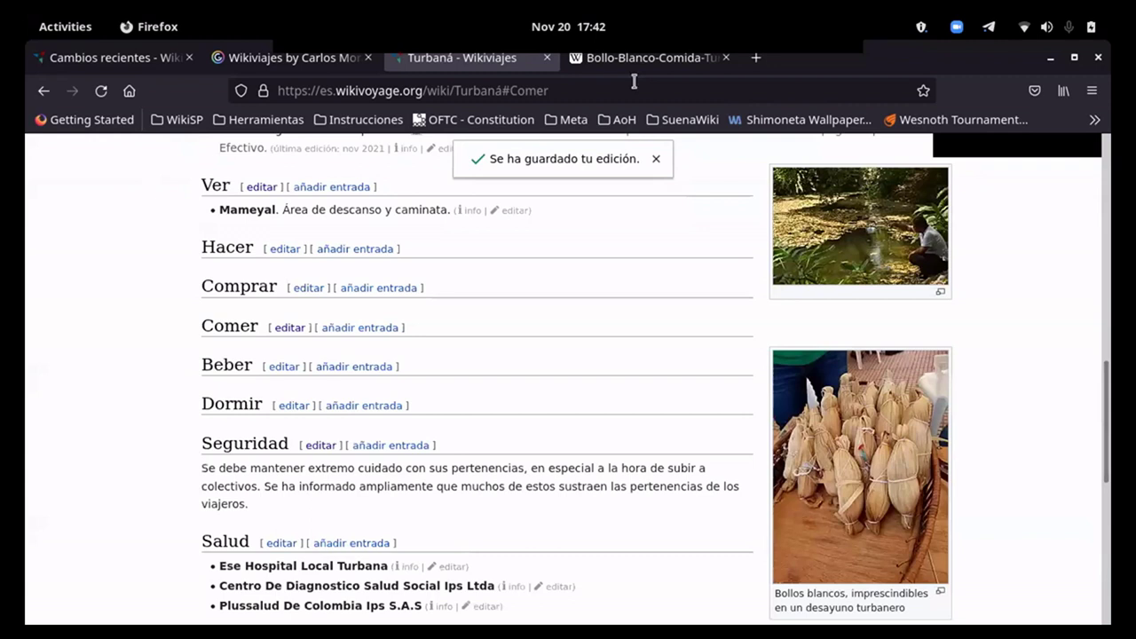
left_click(628, 69)
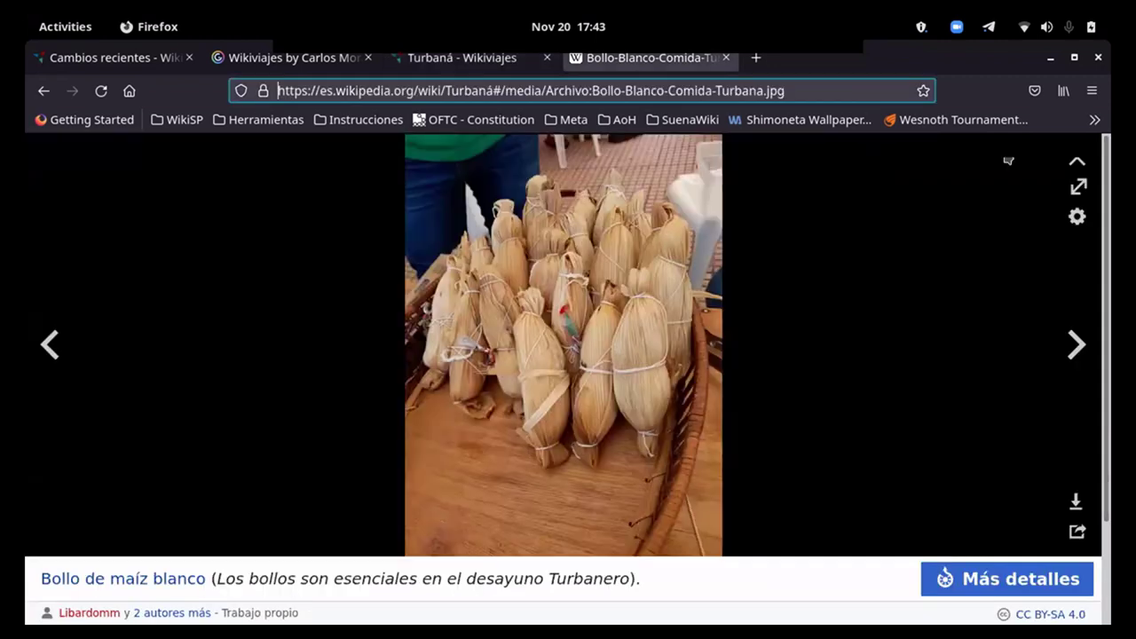
left_click(1078, 167)
scroll(766, 405, "down", 3)
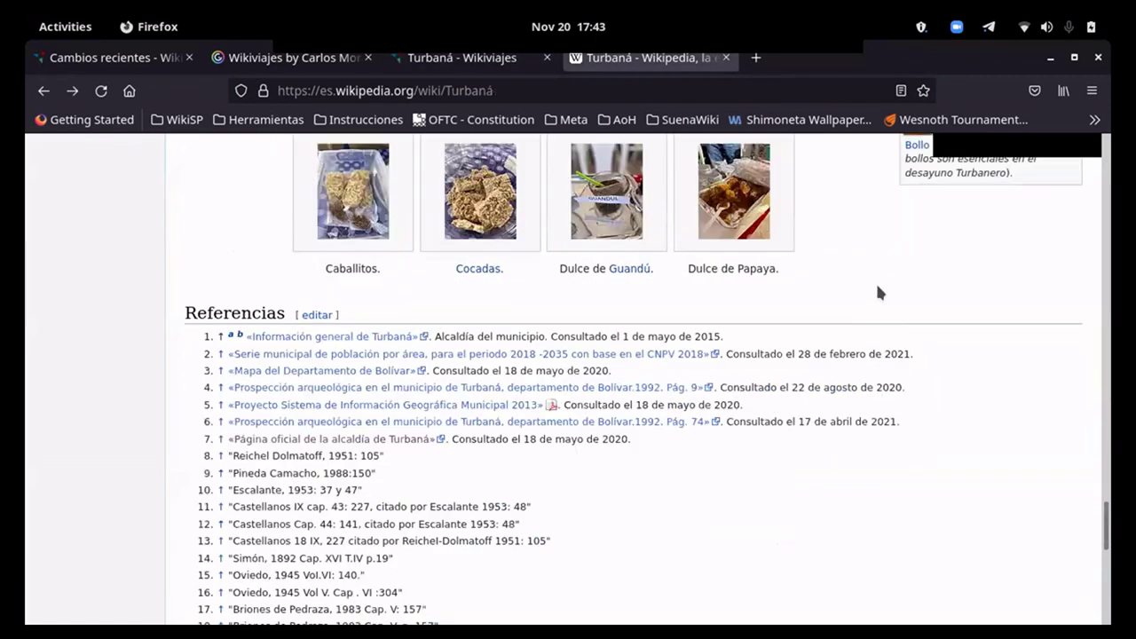
scroll(864, 260, "up", 2)
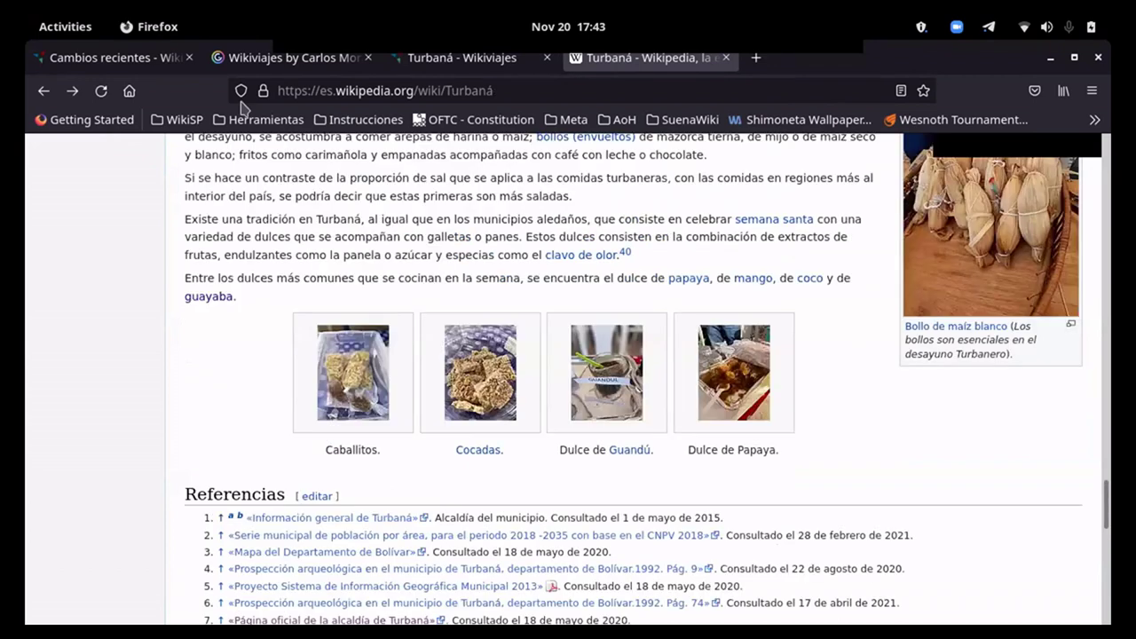
left_click(398, 69)
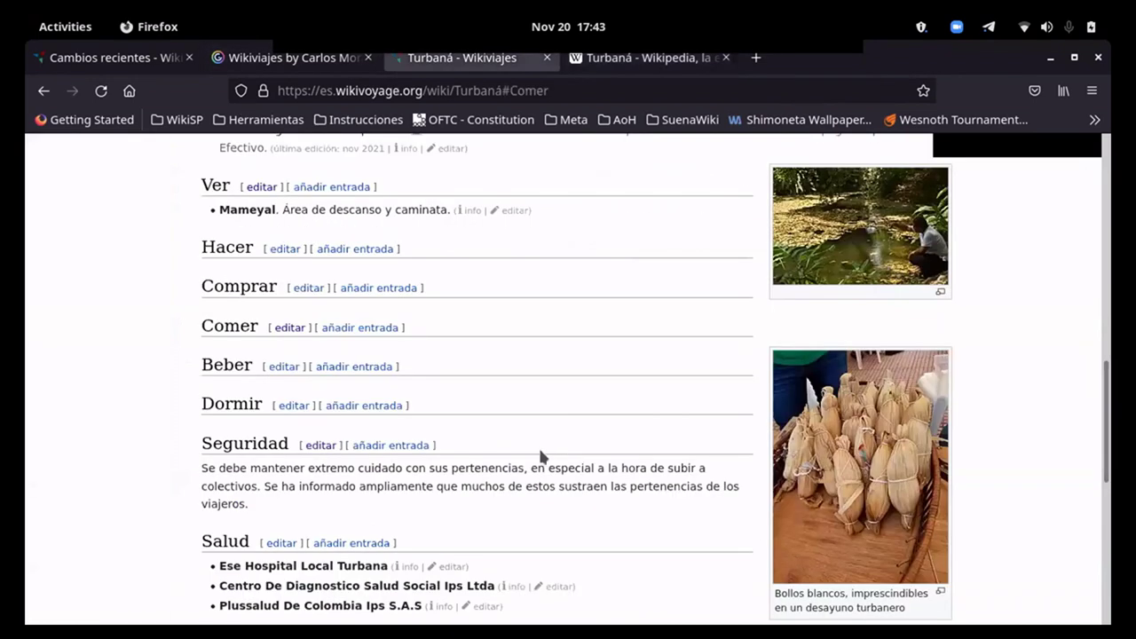
scroll(468, 452, "down", 2)
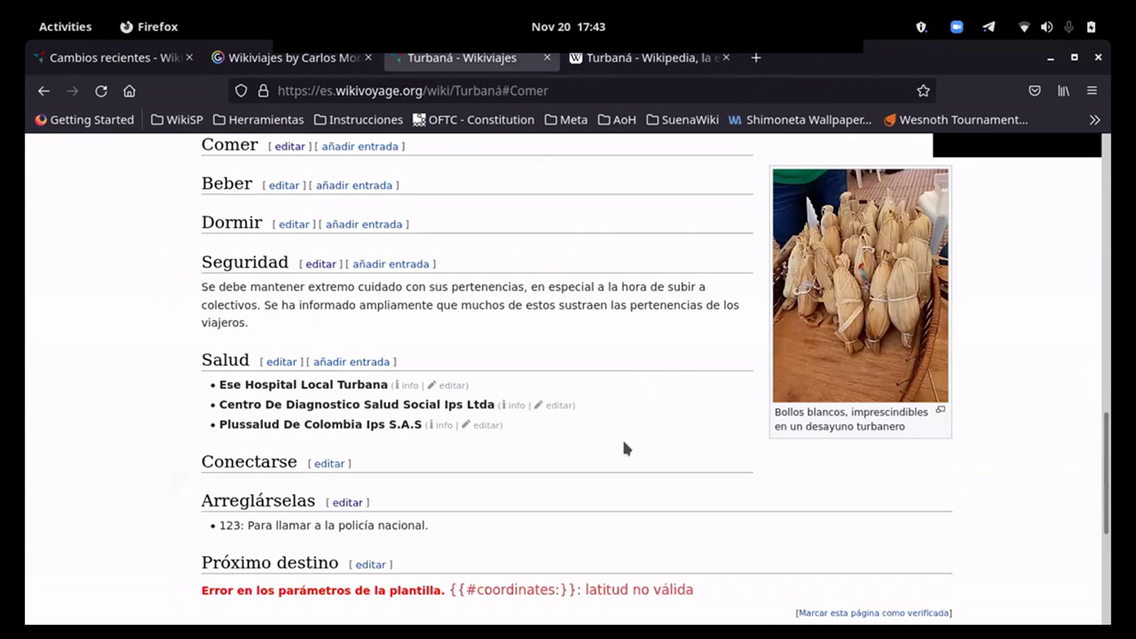
scroll(624, 449, "up", 2)
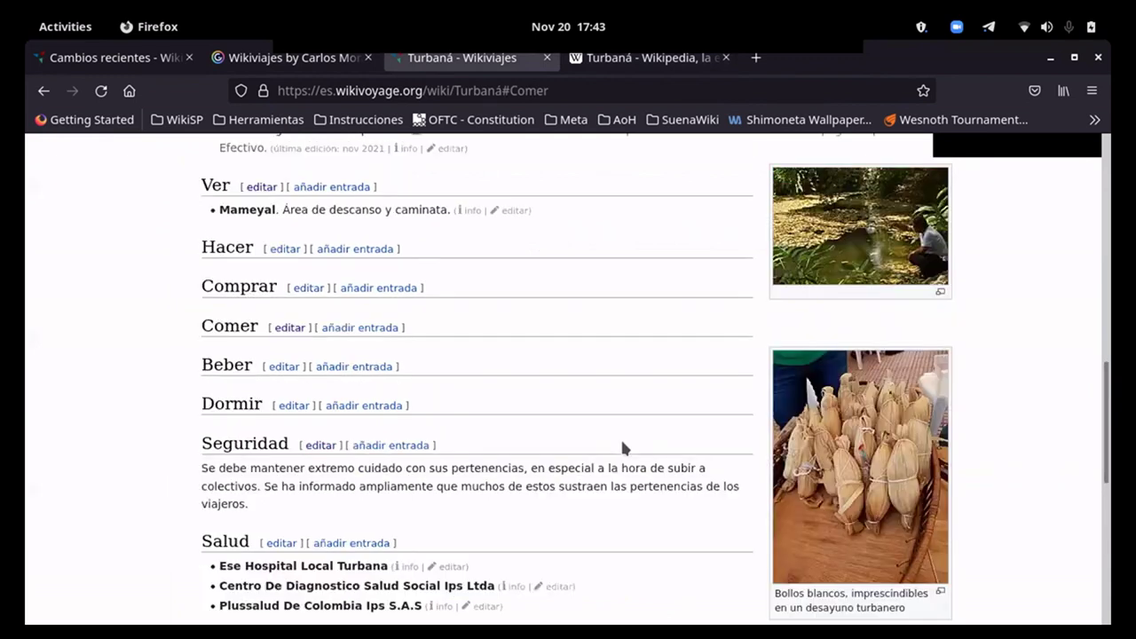
scroll(624, 449, "up", 4)
key("super")
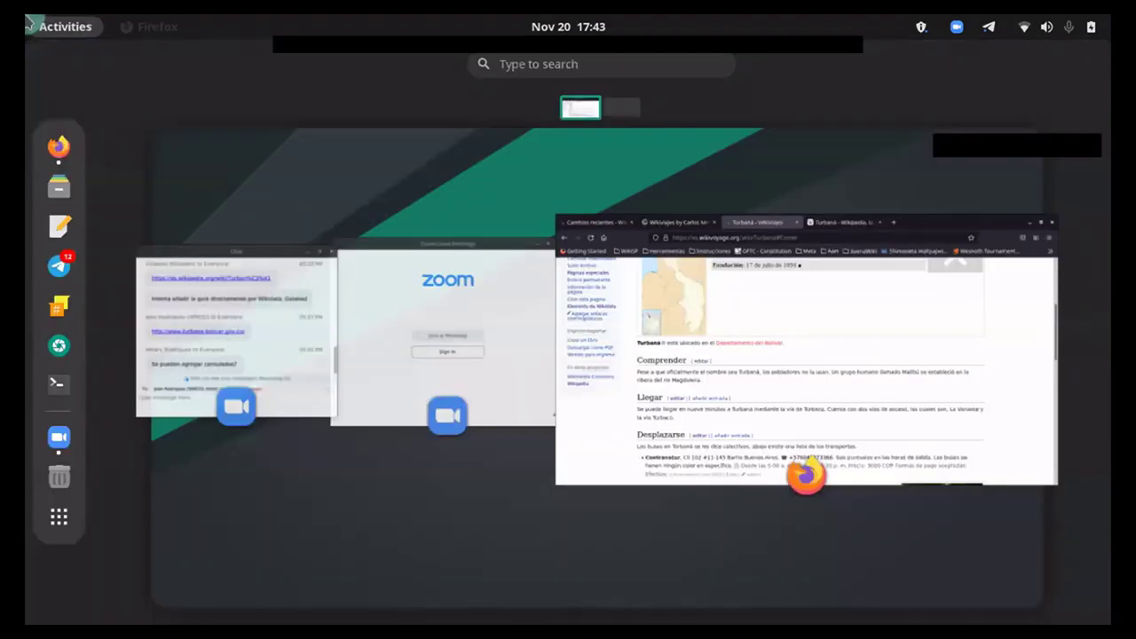
left_click(750, 333)
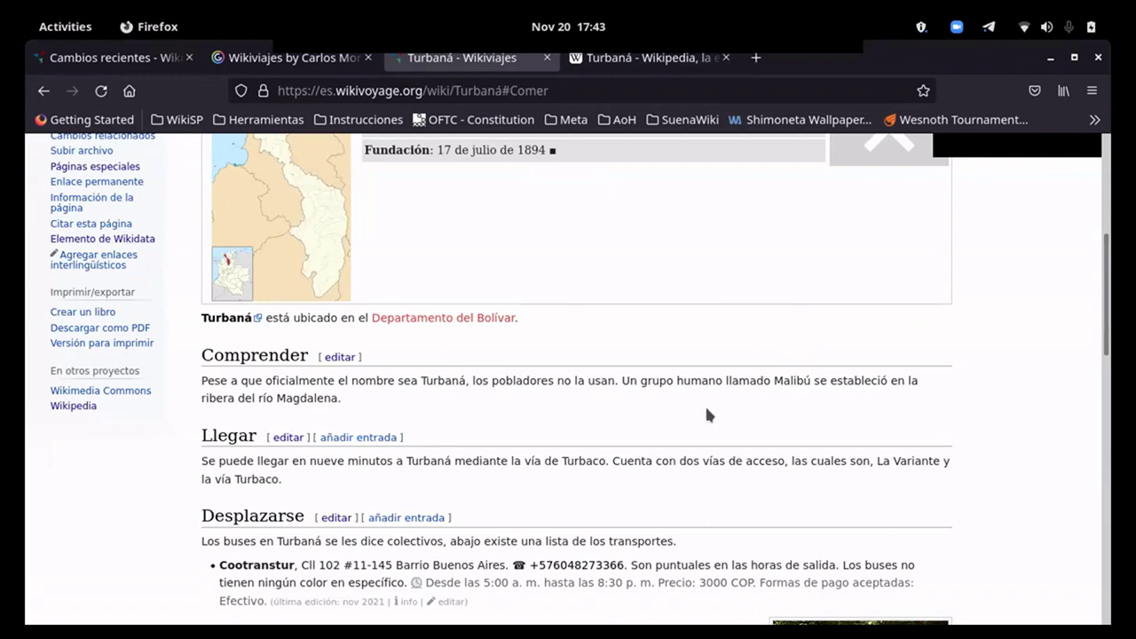
scroll(704, 408, "down", 5)
scroll(503, 431, "down", 3)
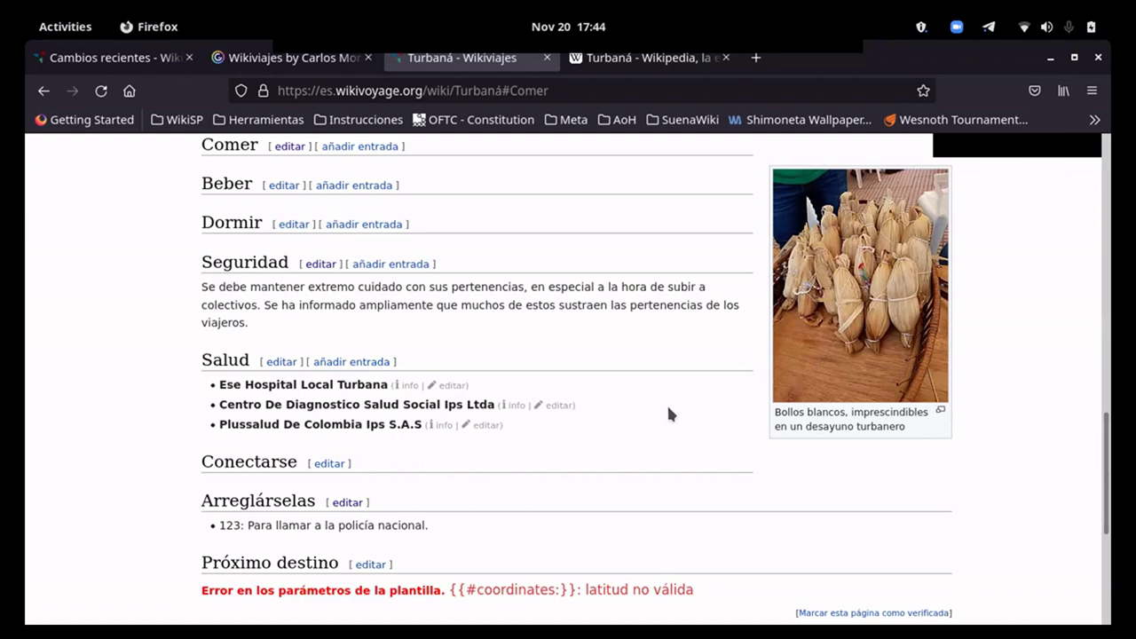
scroll(639, 408, "down", 3)
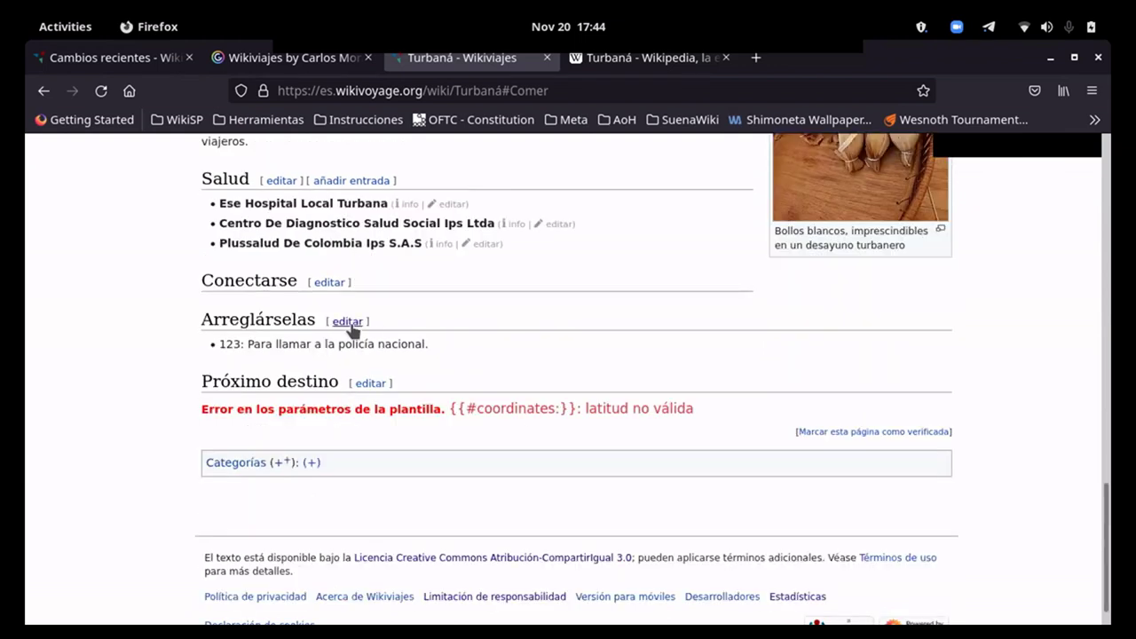
scroll(373, 368, "up", 2)
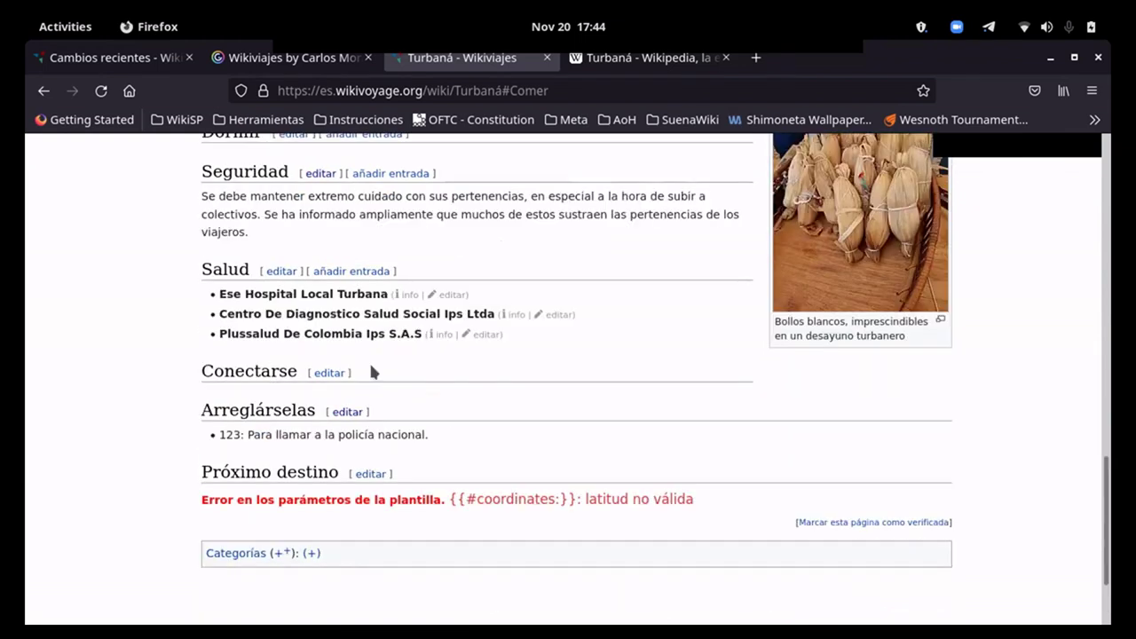